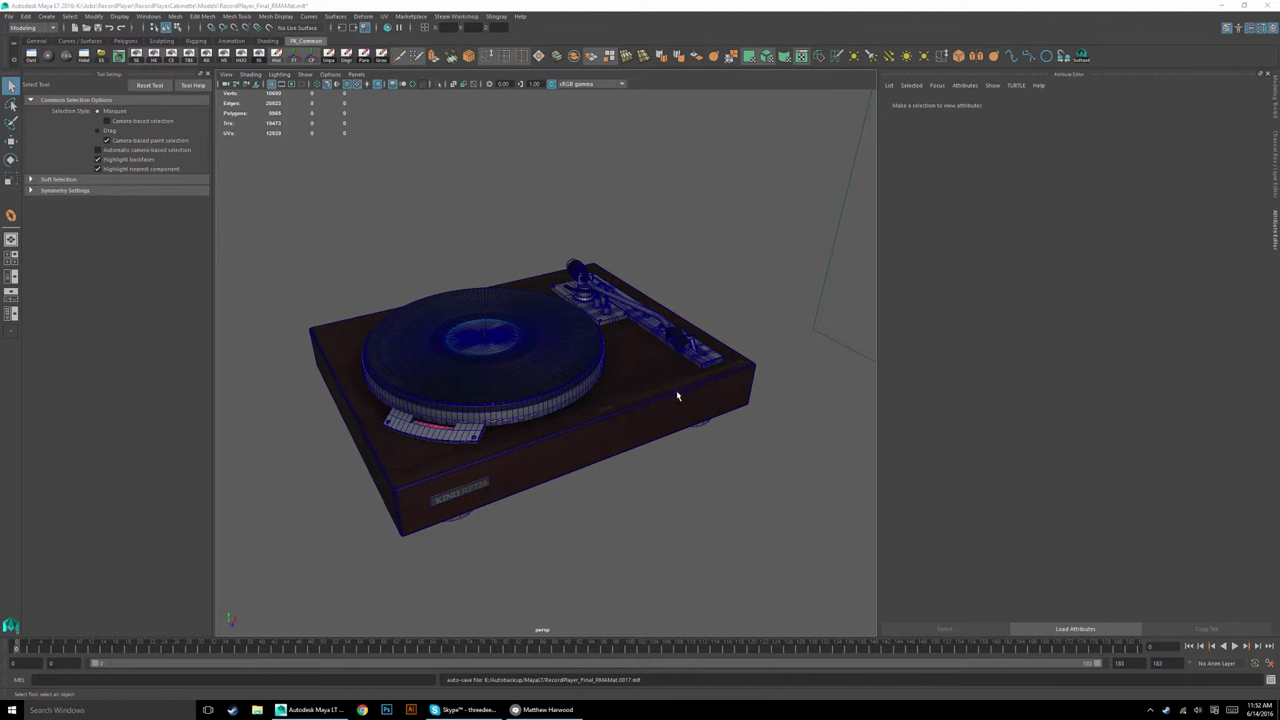
Orbit the turntable from top, low and frontal angles, then marquee-select all its parts.
alt+drag(676, 402, 635, 427)
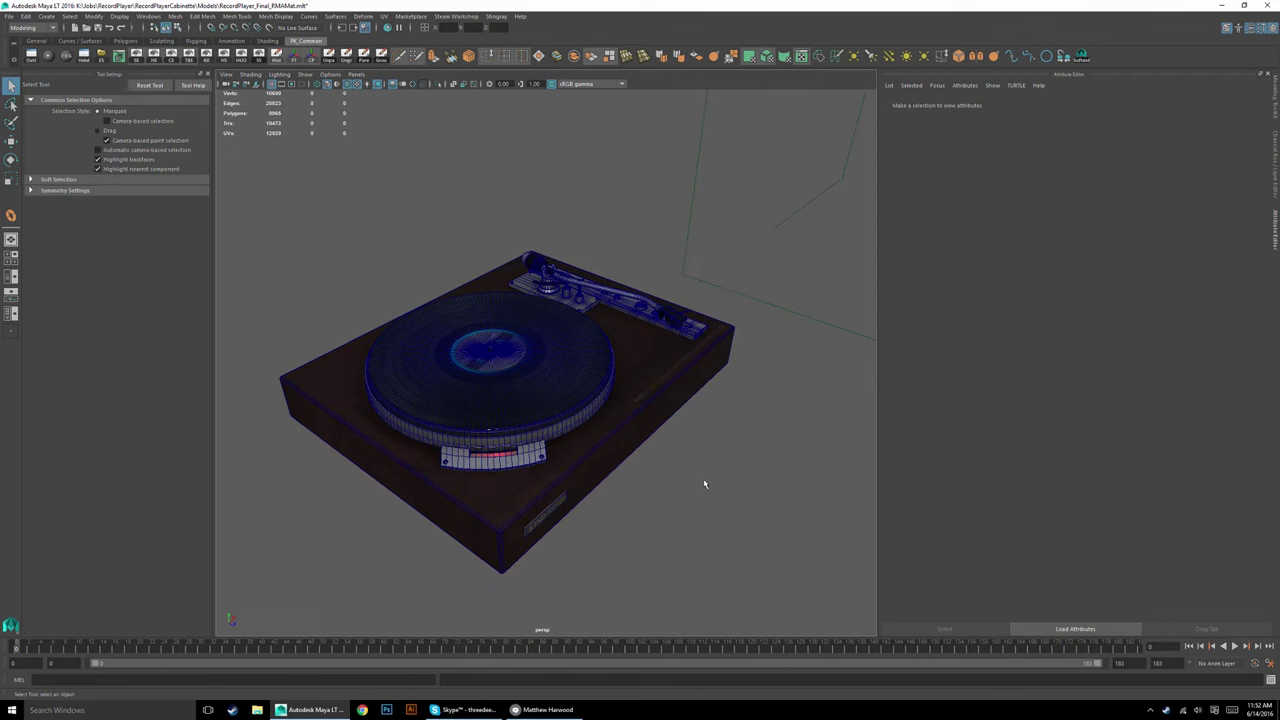
alt+drag(709, 480, 683, 474)
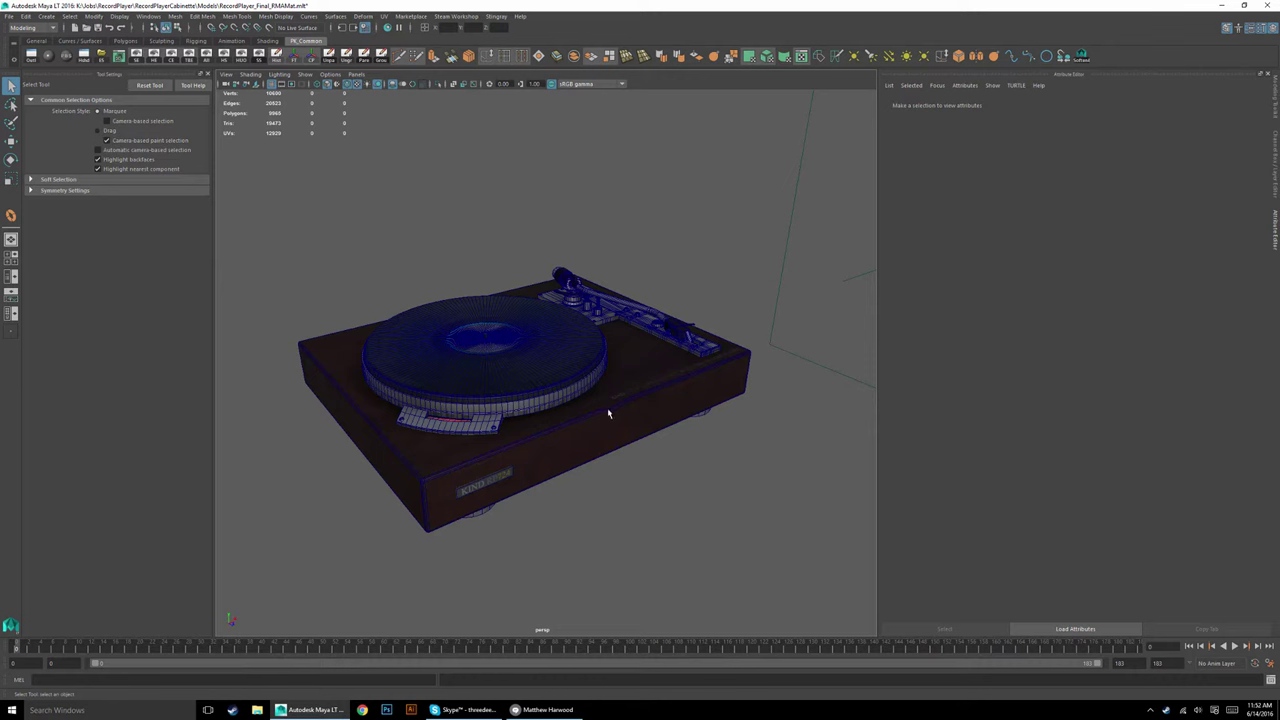
alt+drag(607, 411, 453, 410)
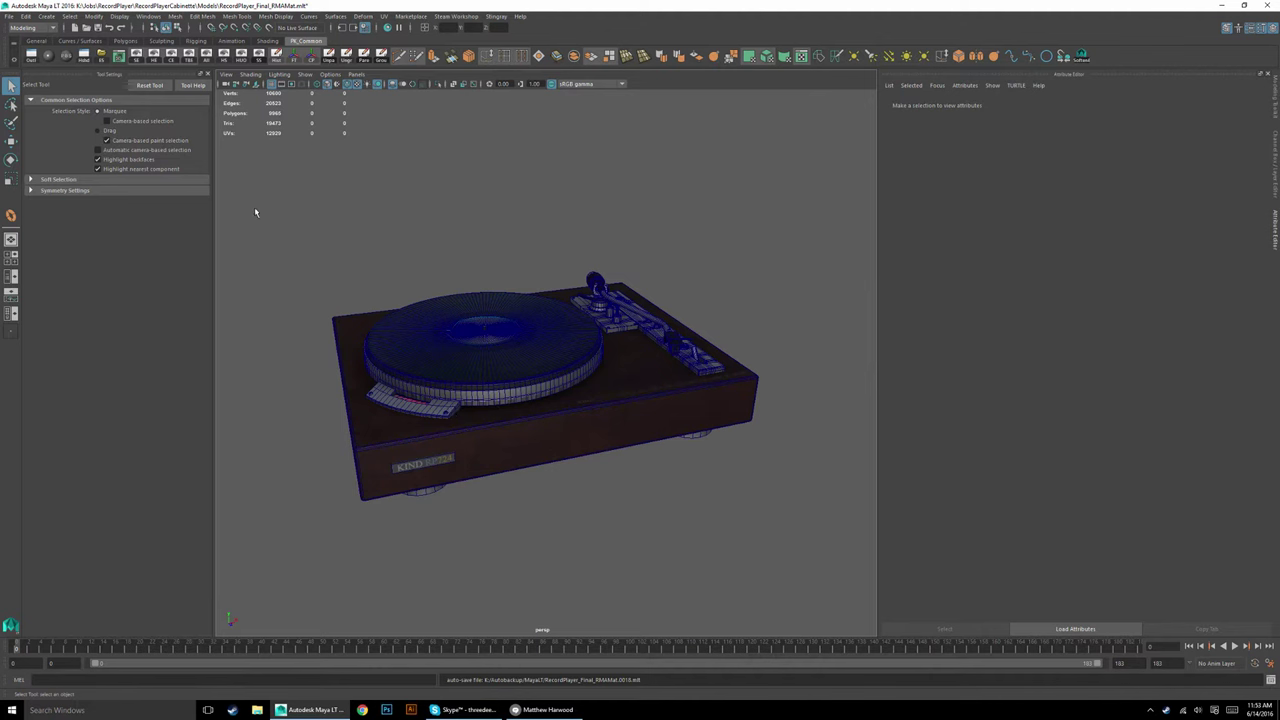
drag(254, 206, 804, 557)
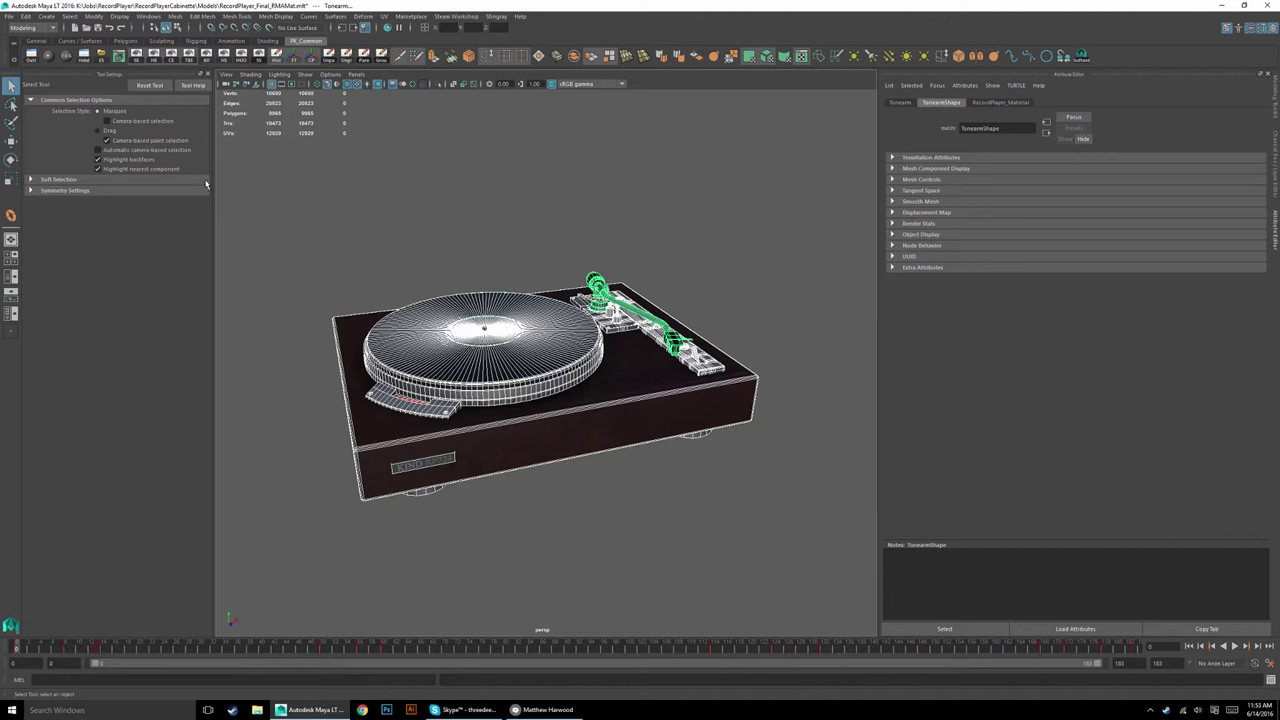
Load RecordPlayer_Final.mb from File > Open Scene, choosing Don't Save for the current scene.
click(9, 16)
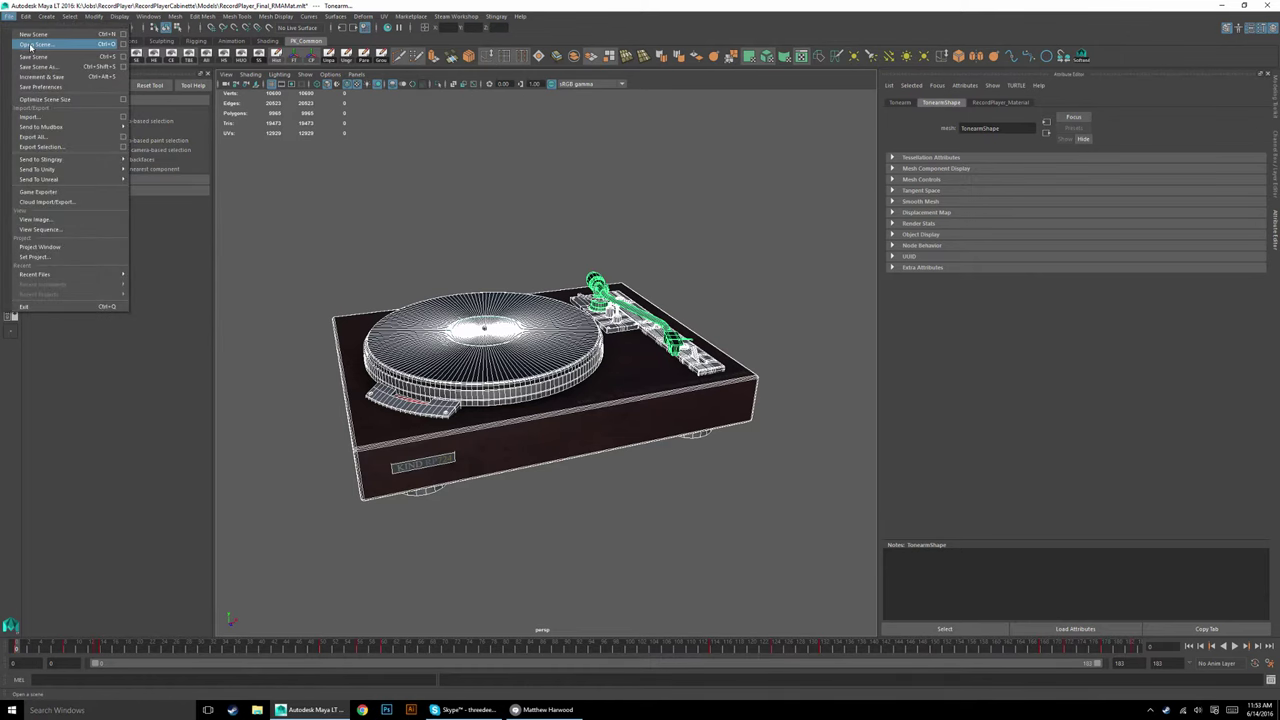
click(33, 45)
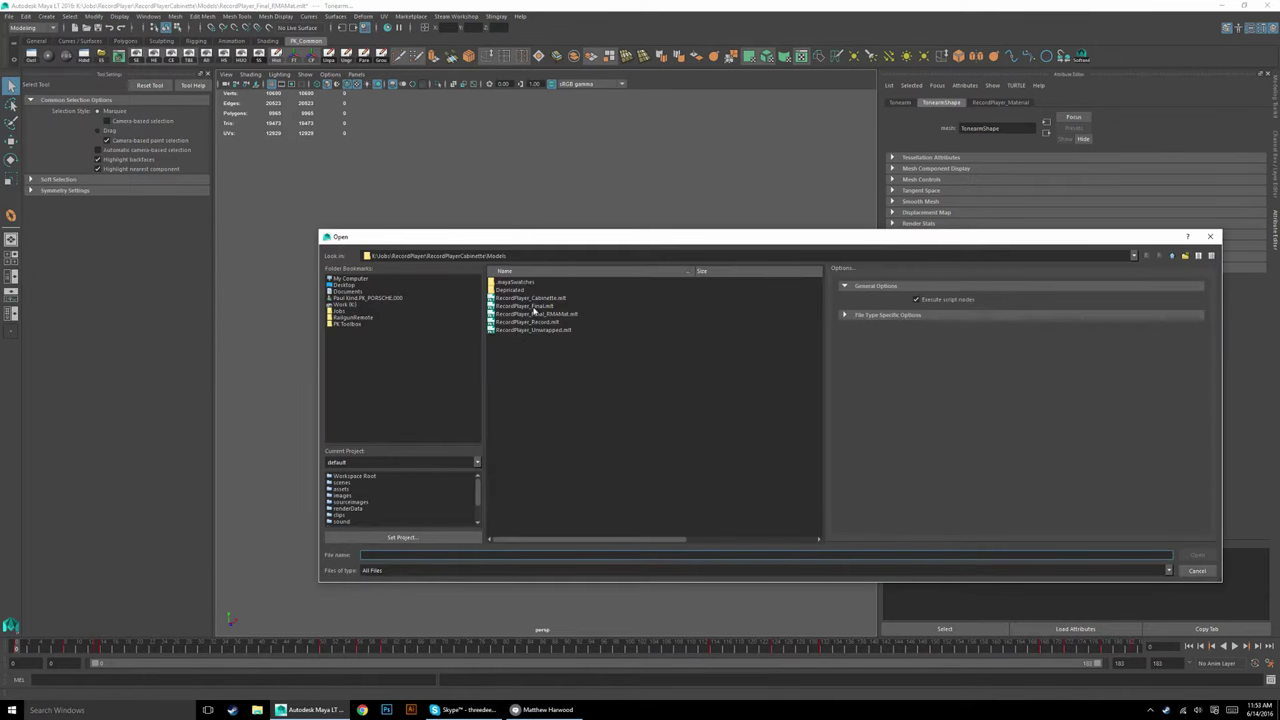
double_click(541, 307)
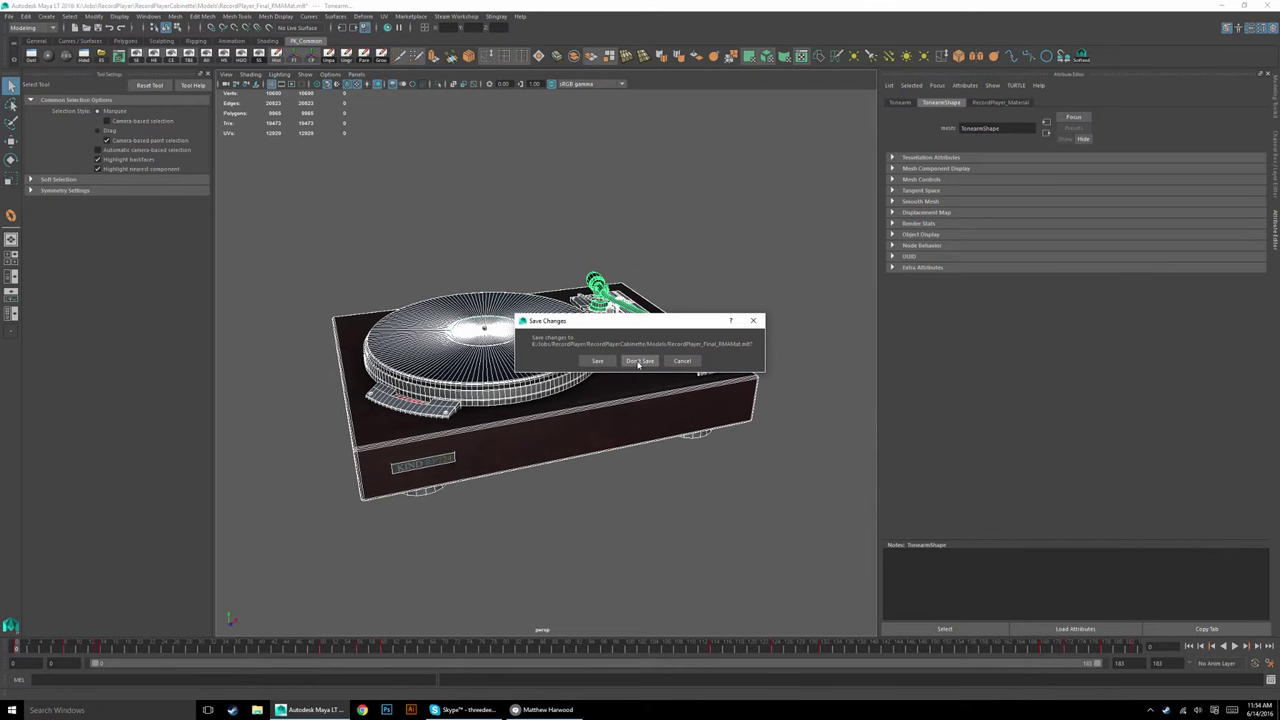
click(638, 361)
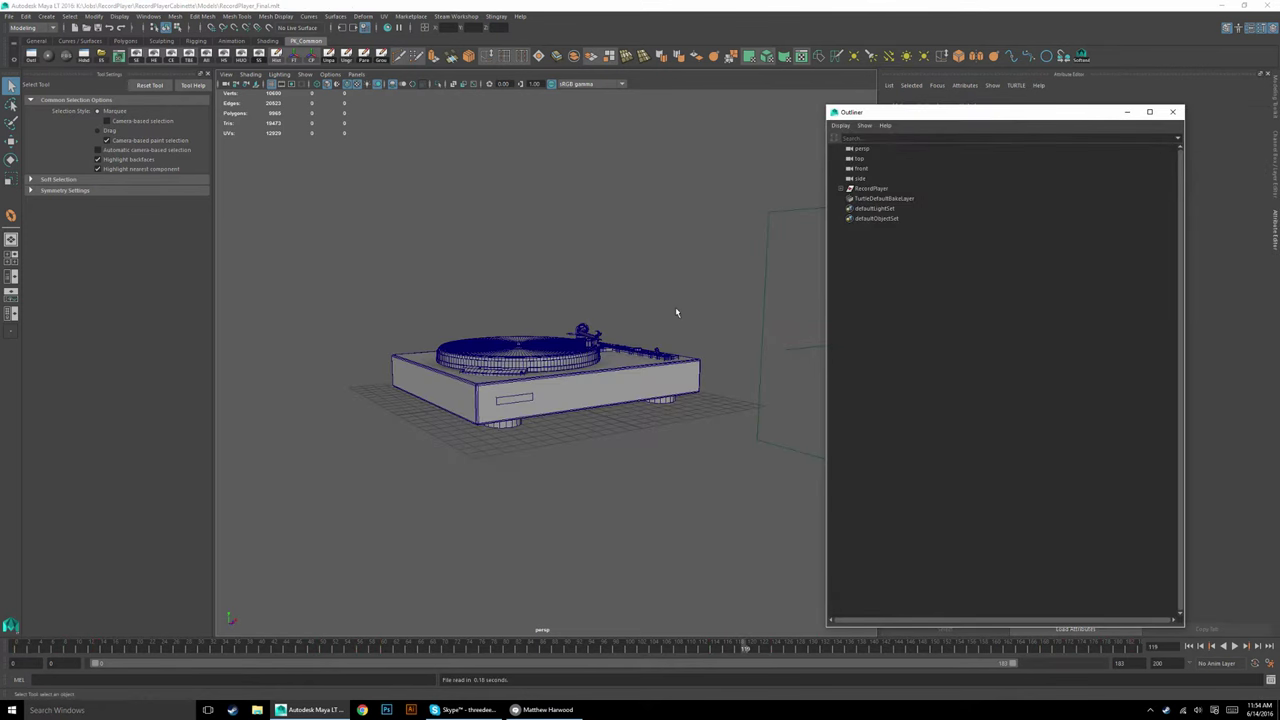
Orbit down onto the record player, close the Outliner and select the record platter.
alt+drag(675, 313, 625, 404)
click(1173, 111)
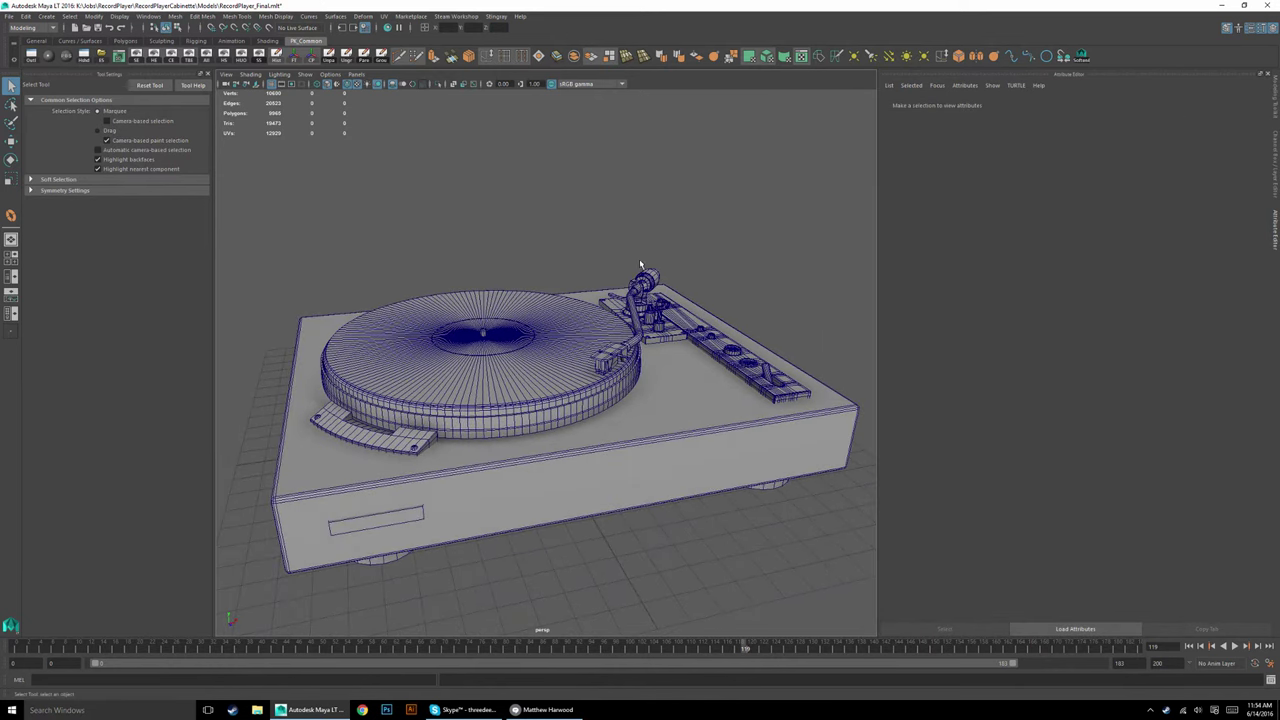
click(462, 352)
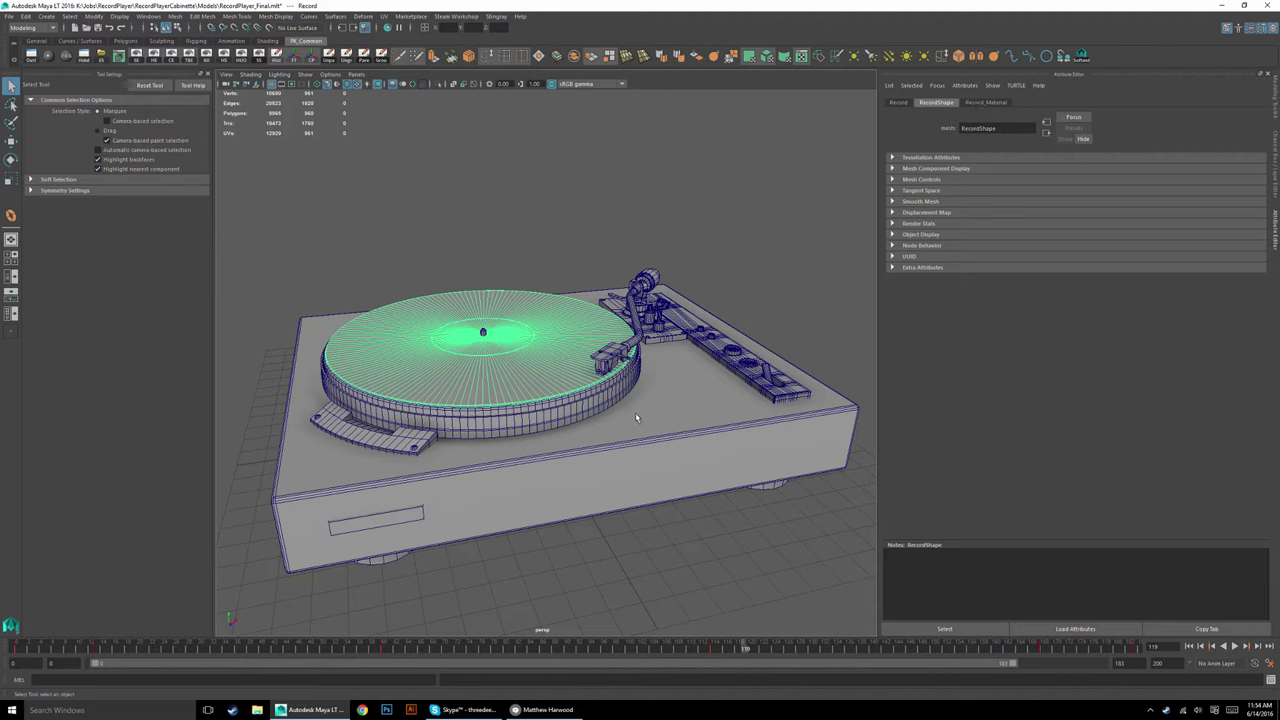
Open the record platter's UV layout, reposition and zoom the UV Editor, then close it.
click(801, 55)
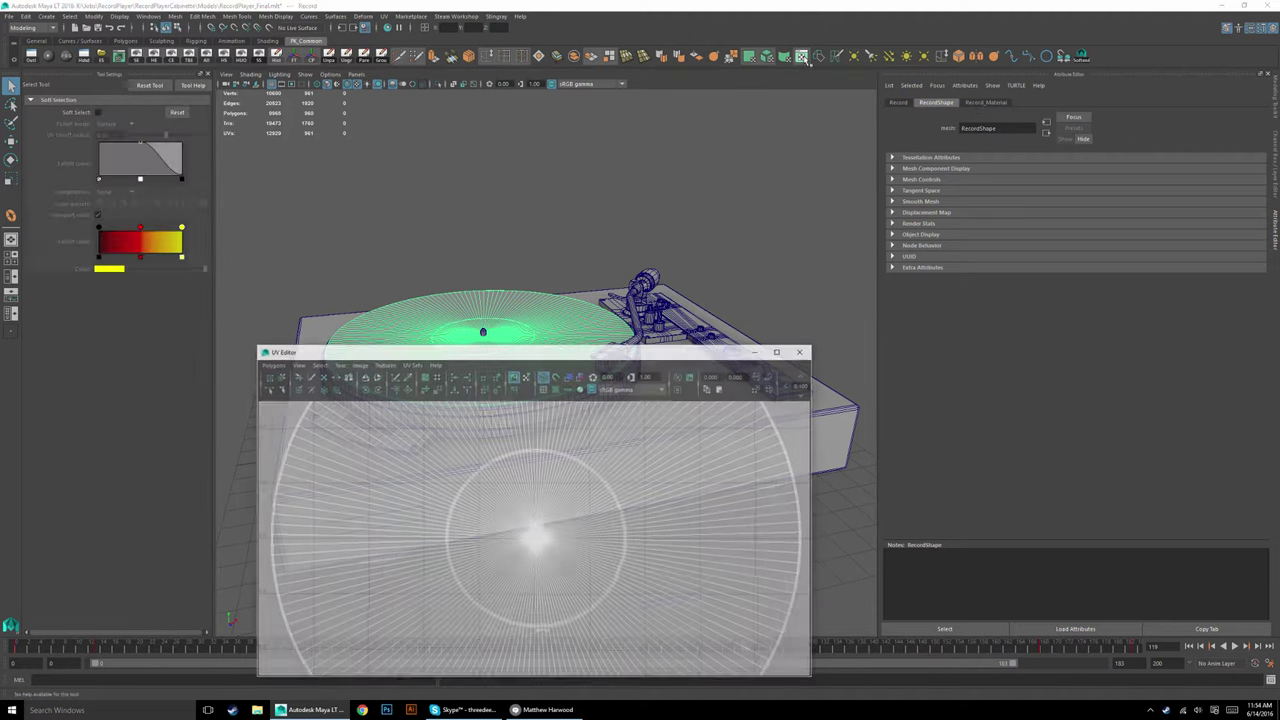
drag(570, 355, 632, 160)
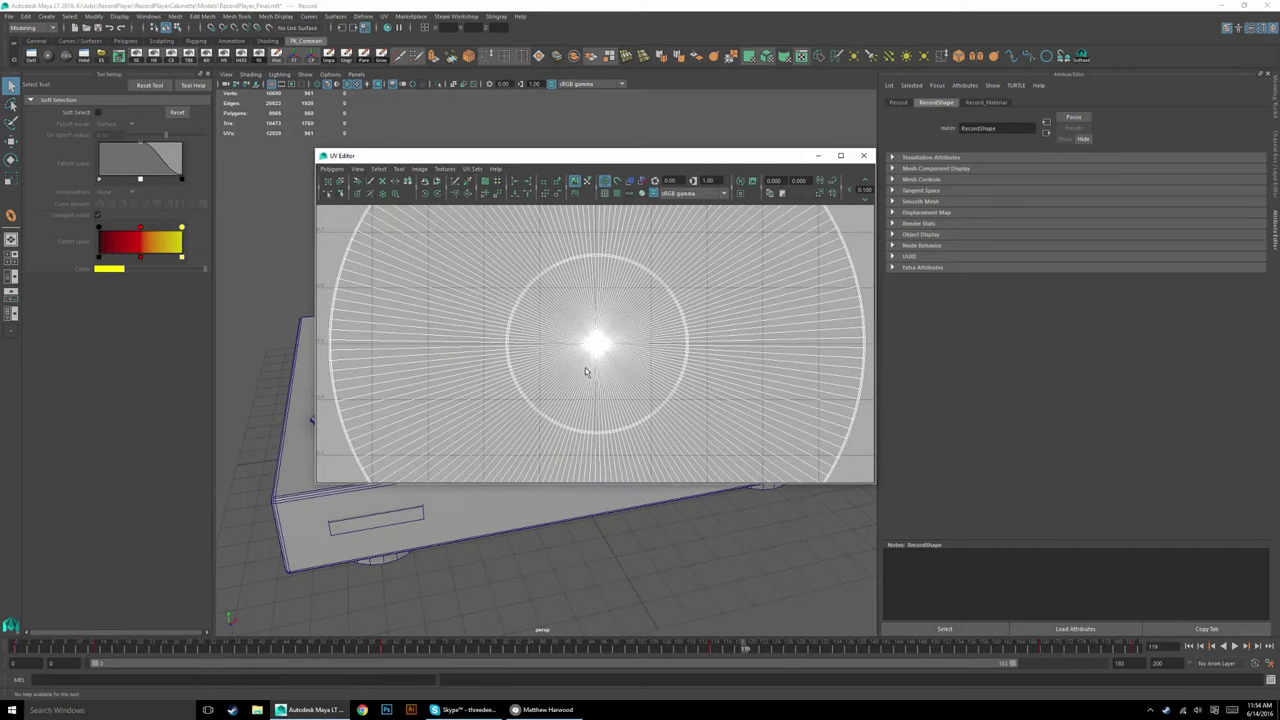
scroll(590, 365, down, 5)
scroll(590, 365, up, 1)
scroll(584, 360, down, 1)
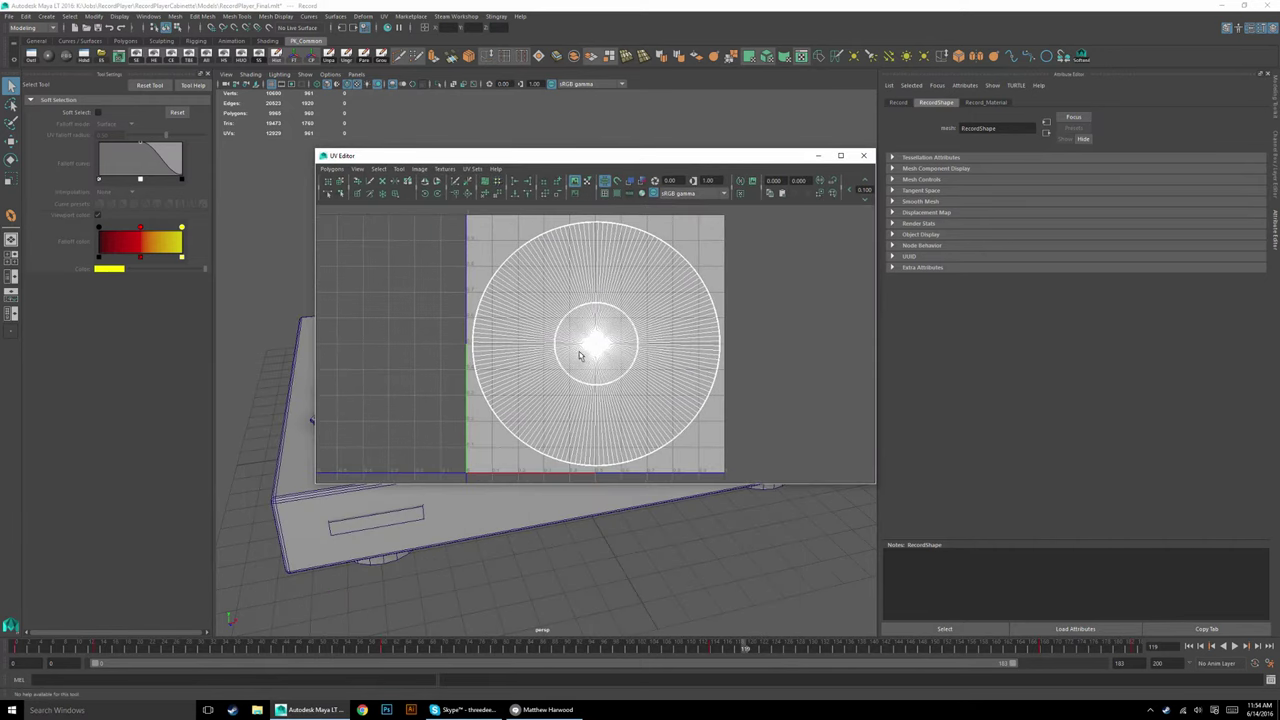
click(864, 155)
Show the turntable body's UV layout and move the UV Editor aside to reveal the model.
click(705, 425)
click(801, 55)
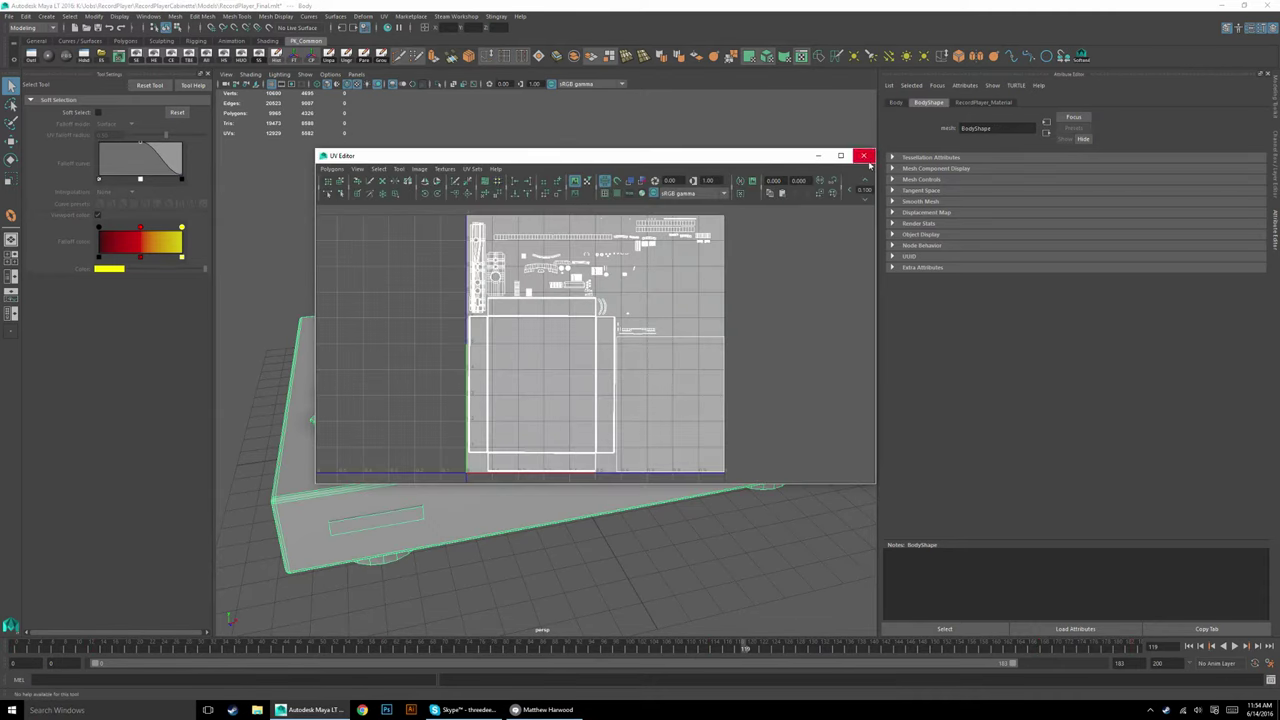
drag(652, 157, 324, 151)
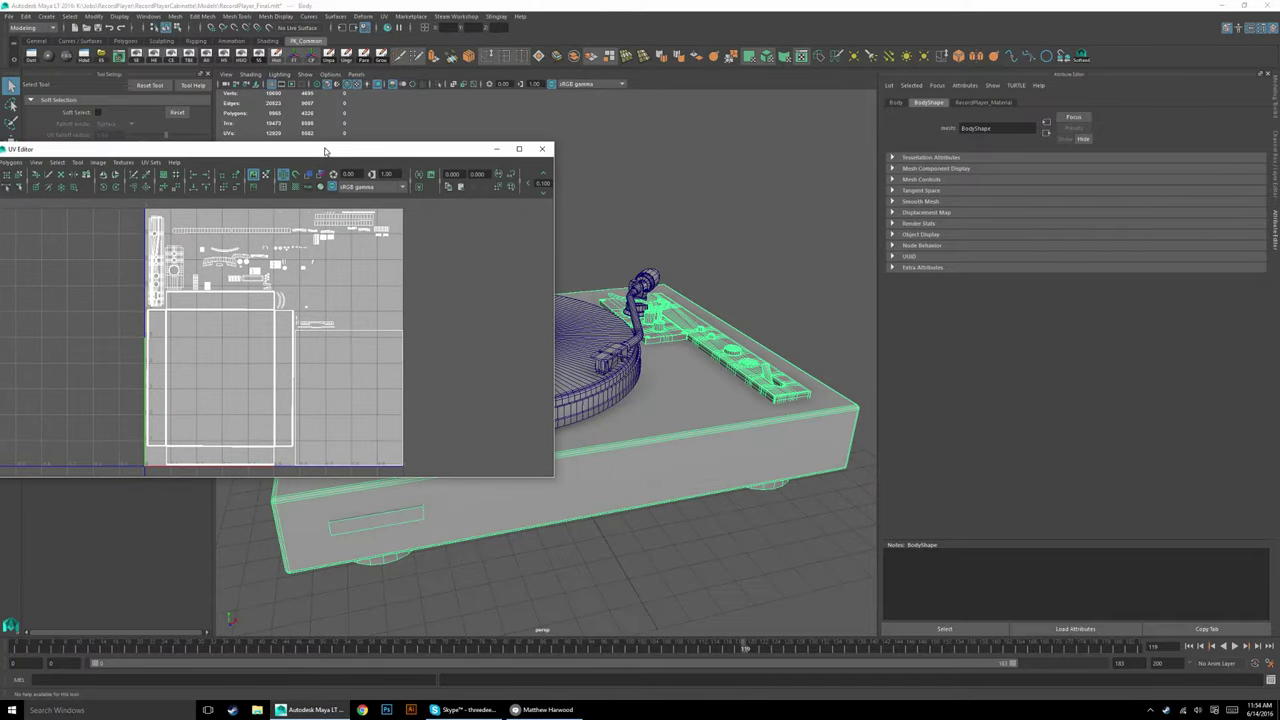
Select the tonearm, body and turntable platter together to compare their UVs.
click(650, 287)
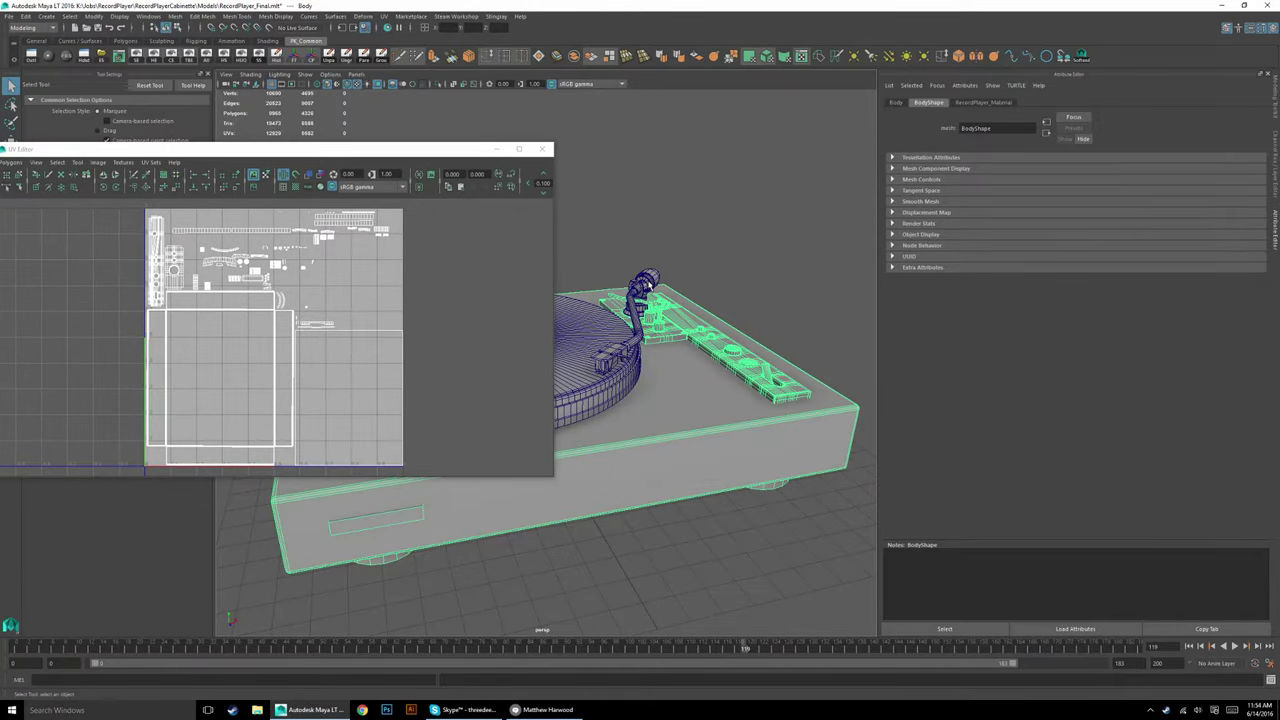
click(648, 287)
shift+click(655, 375)
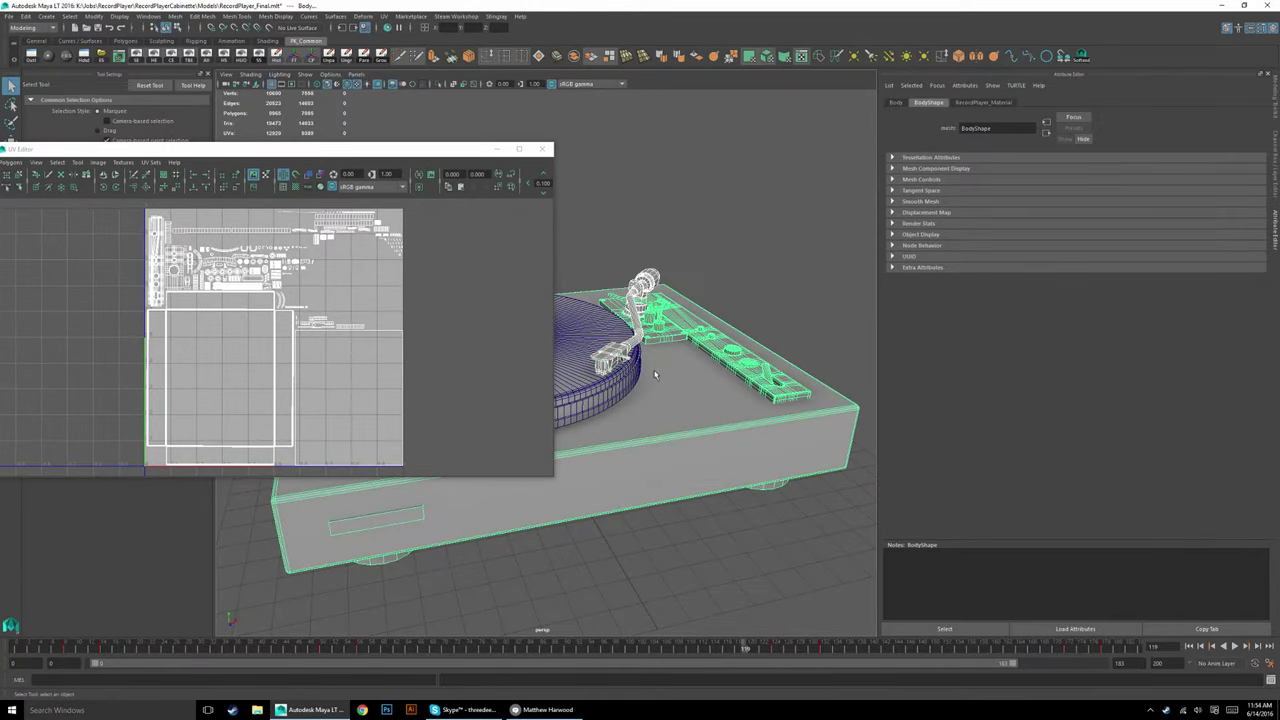
shift+click(619, 385)
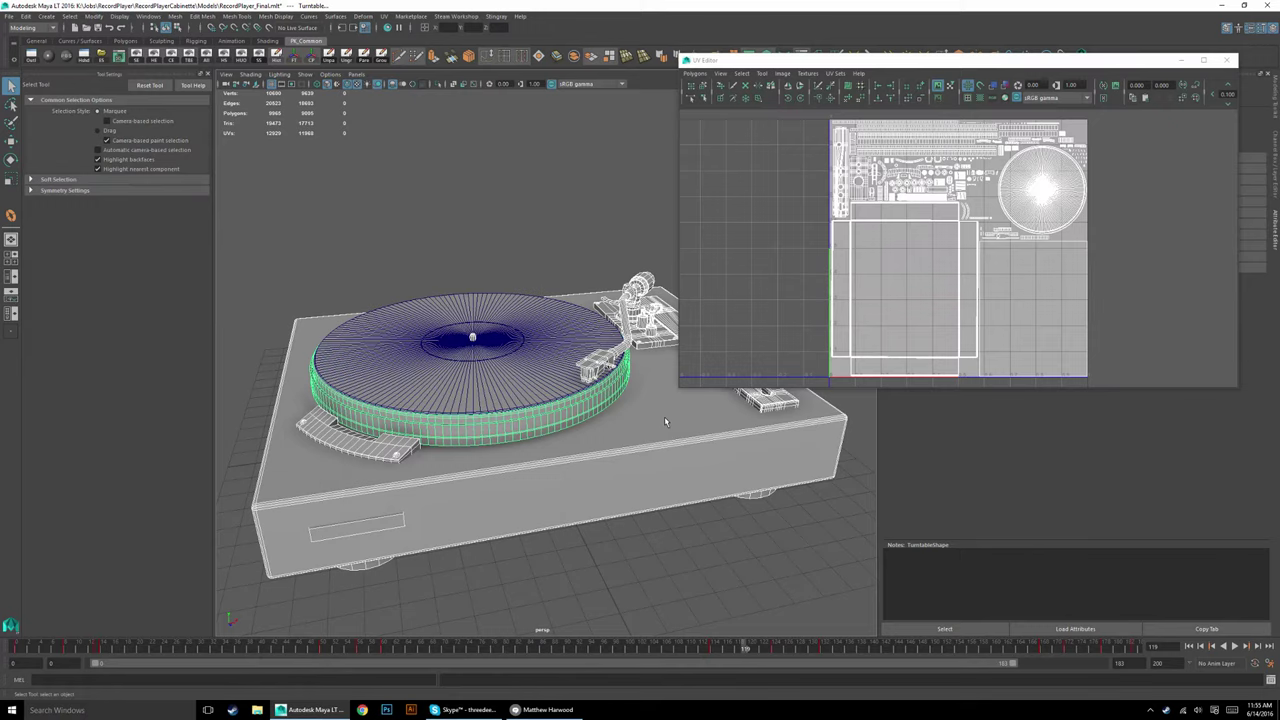
mouse_move(664, 416)
alt+mouse_down()
mouse_move(578, 301)
mouse_move(663, 420)
alt+mouse_up()
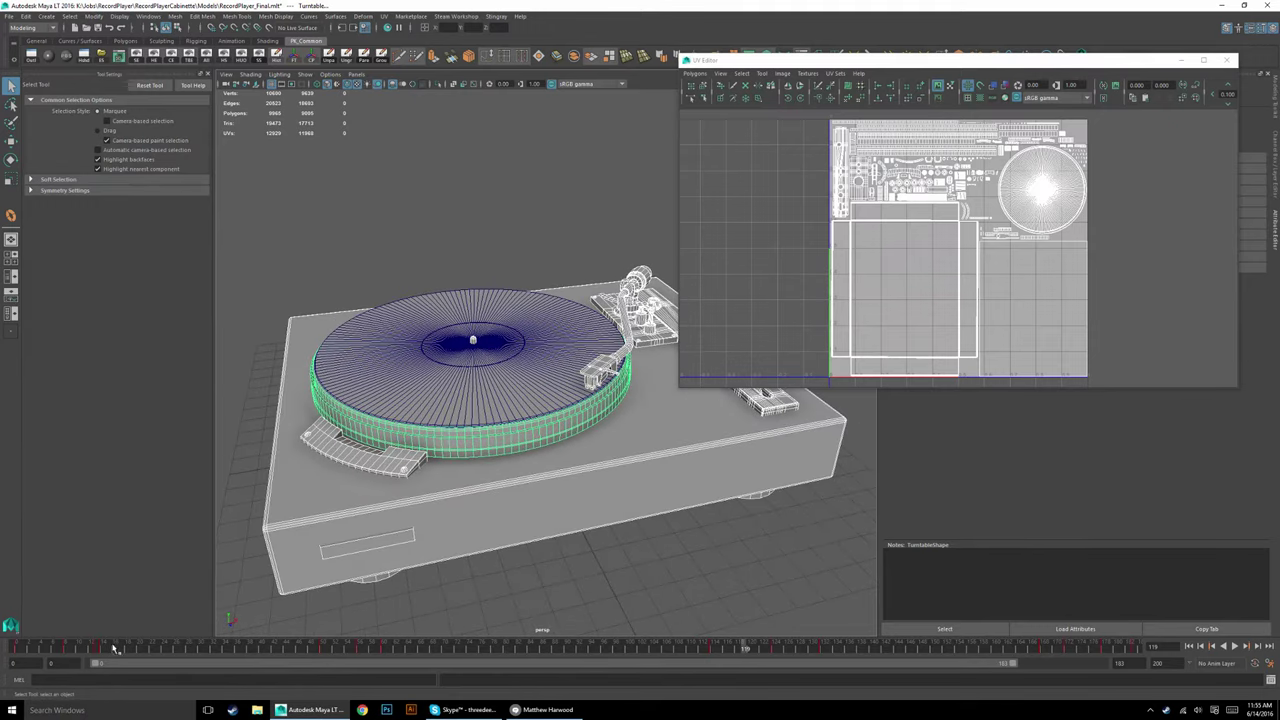
Play the turntable animation and select the record to view its circular UV layout.
key(alt+v)
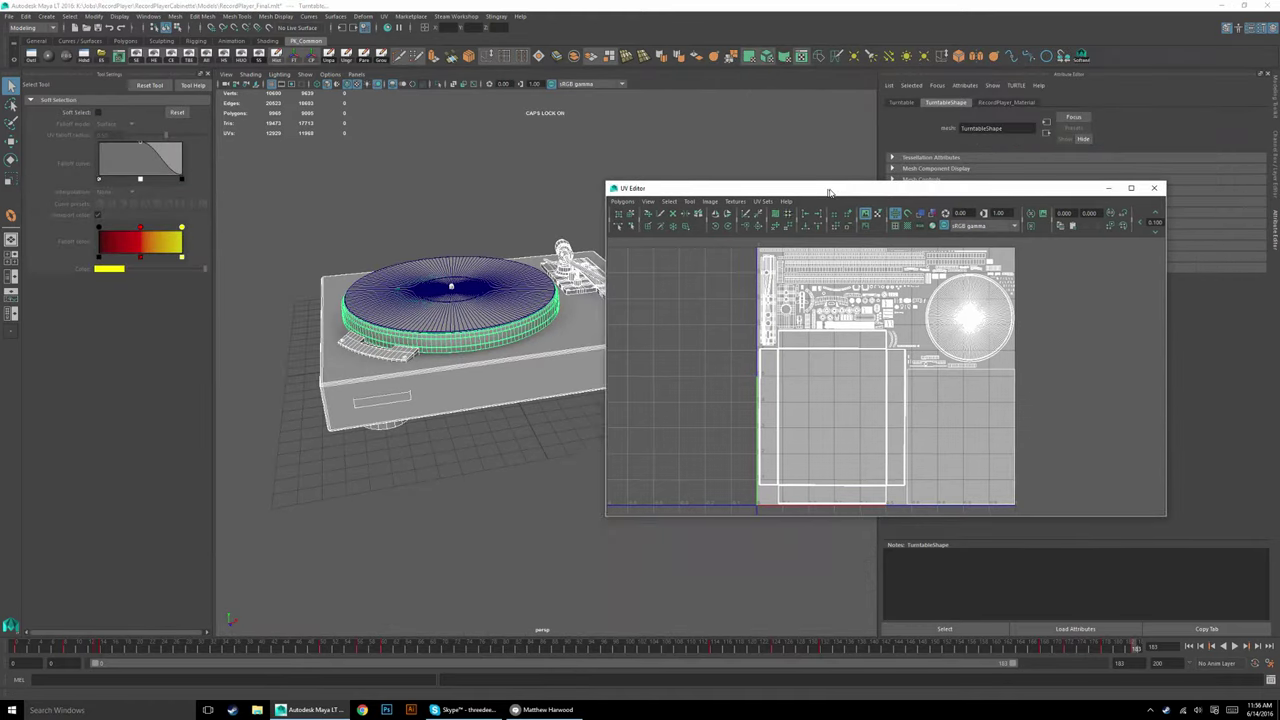
drag(668, 183, 749, 184)
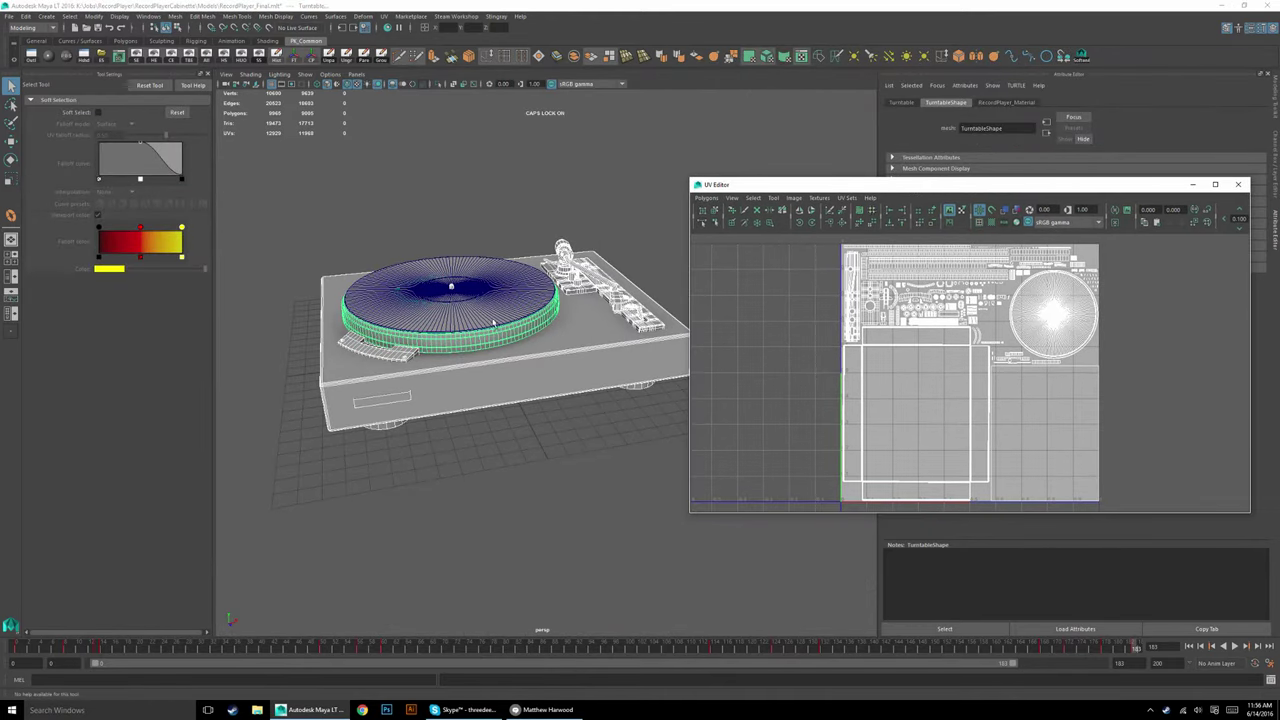
click(451, 286)
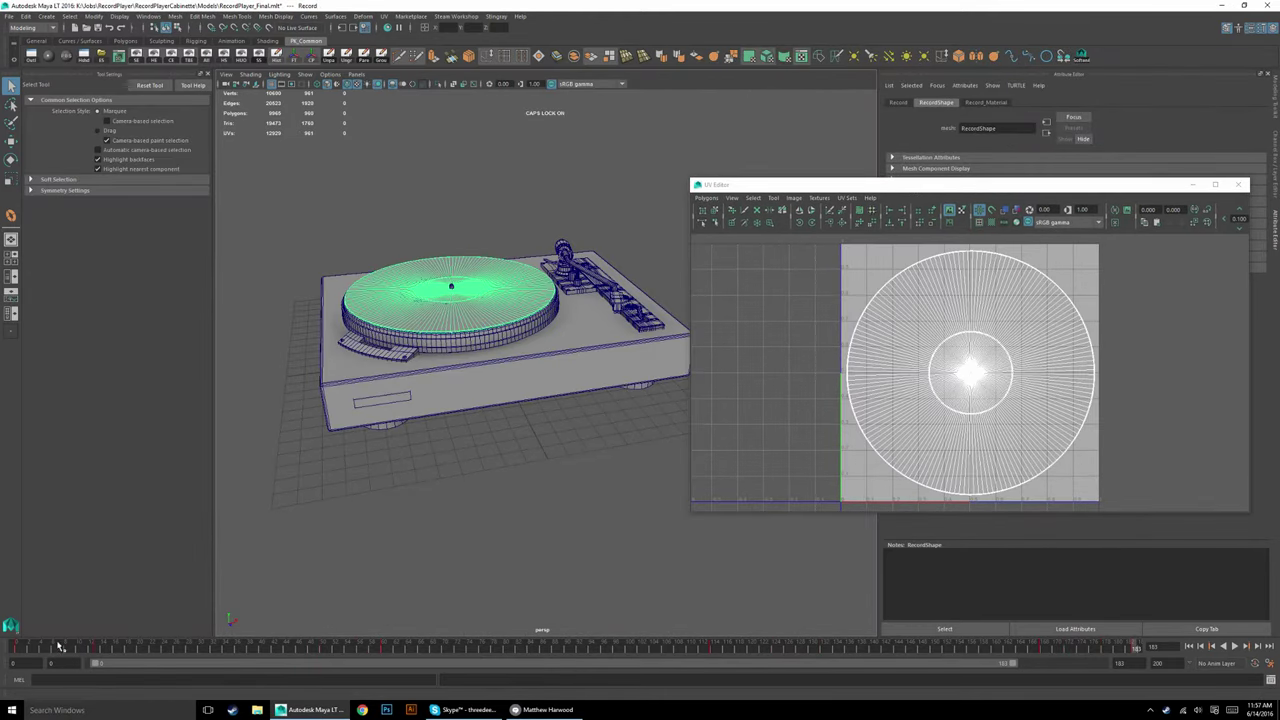
key(alt+v)
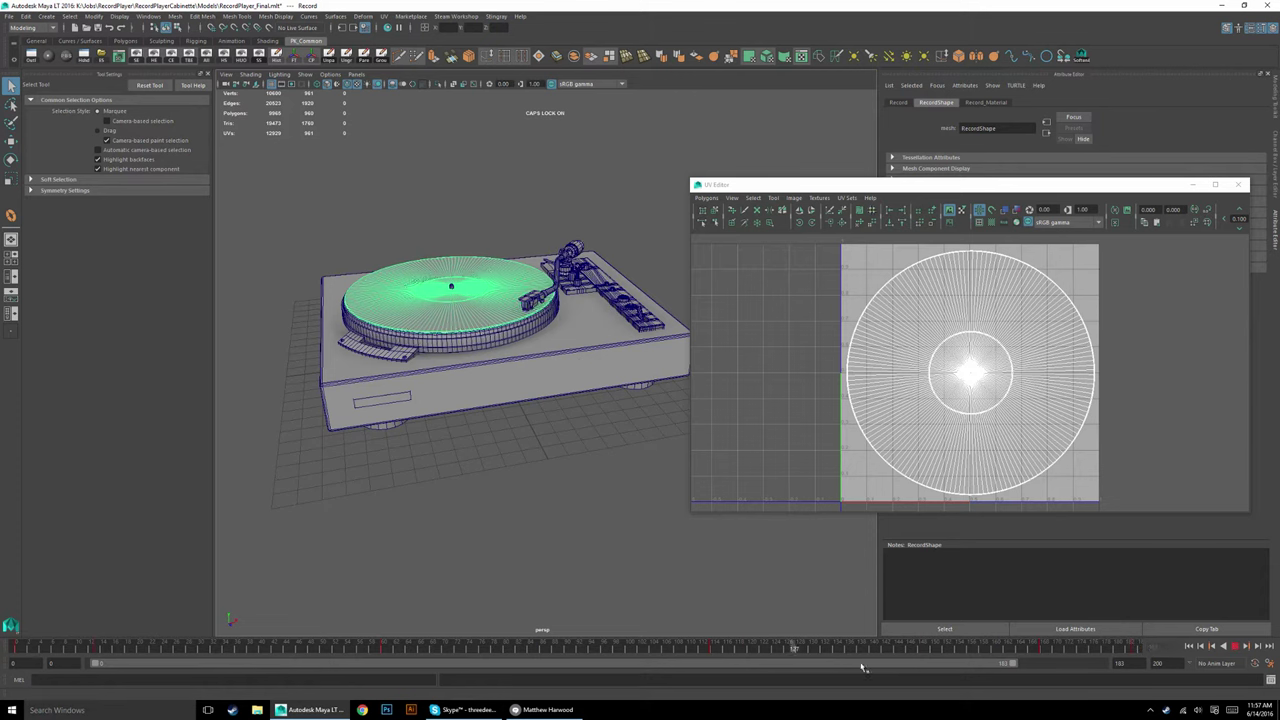
key(alt+v)
Clear the selection and close the UV Editor.
click(405, 532)
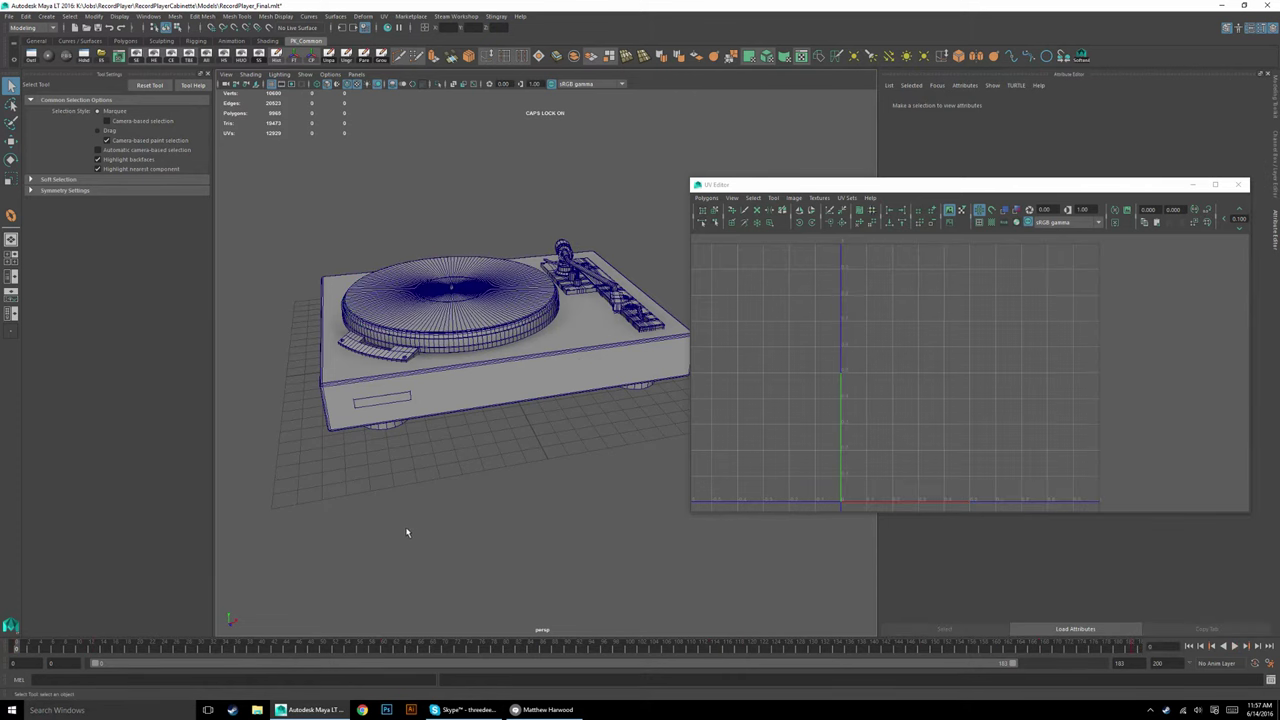
alt+drag(467, 467, 460, 408)
drag(829, 186, 634, 247)
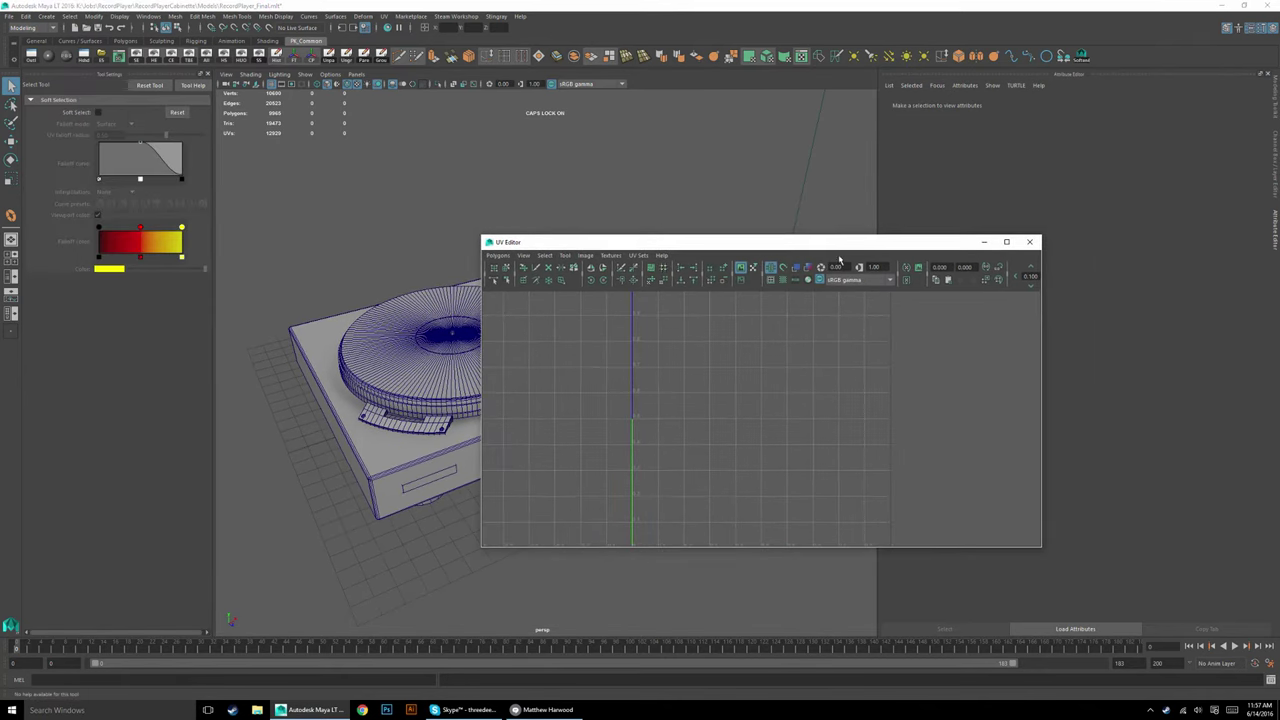
click(1030, 245)
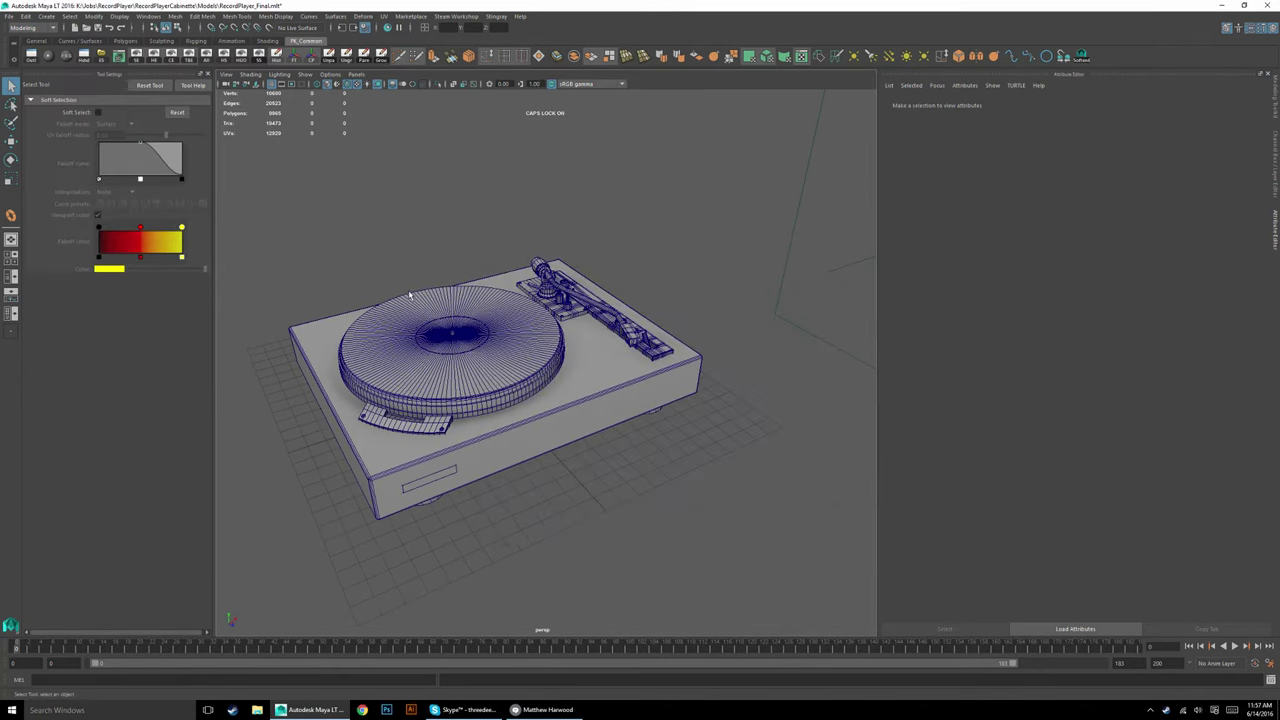
Preview the Record_Start, Record_Play and Record_Stop clips in Game Exporter, then widen the range to 1–200.
click(9, 17)
click(40, 191)
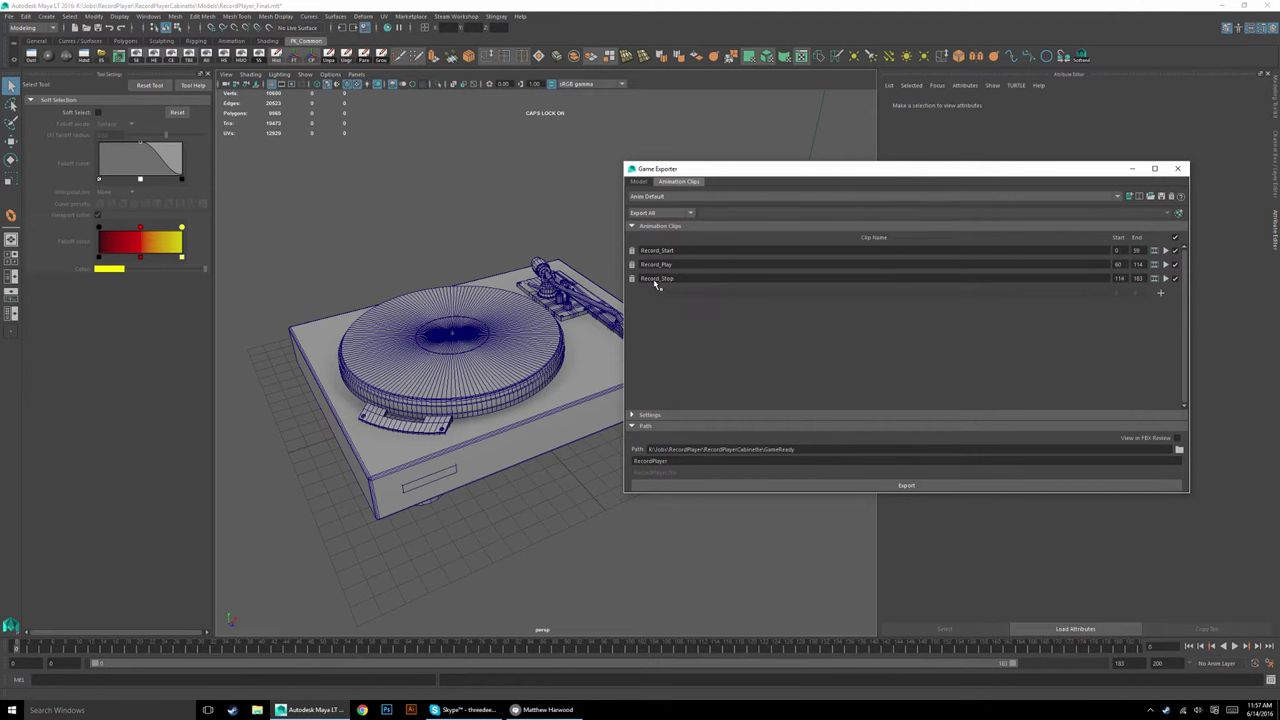
click(1165, 251)
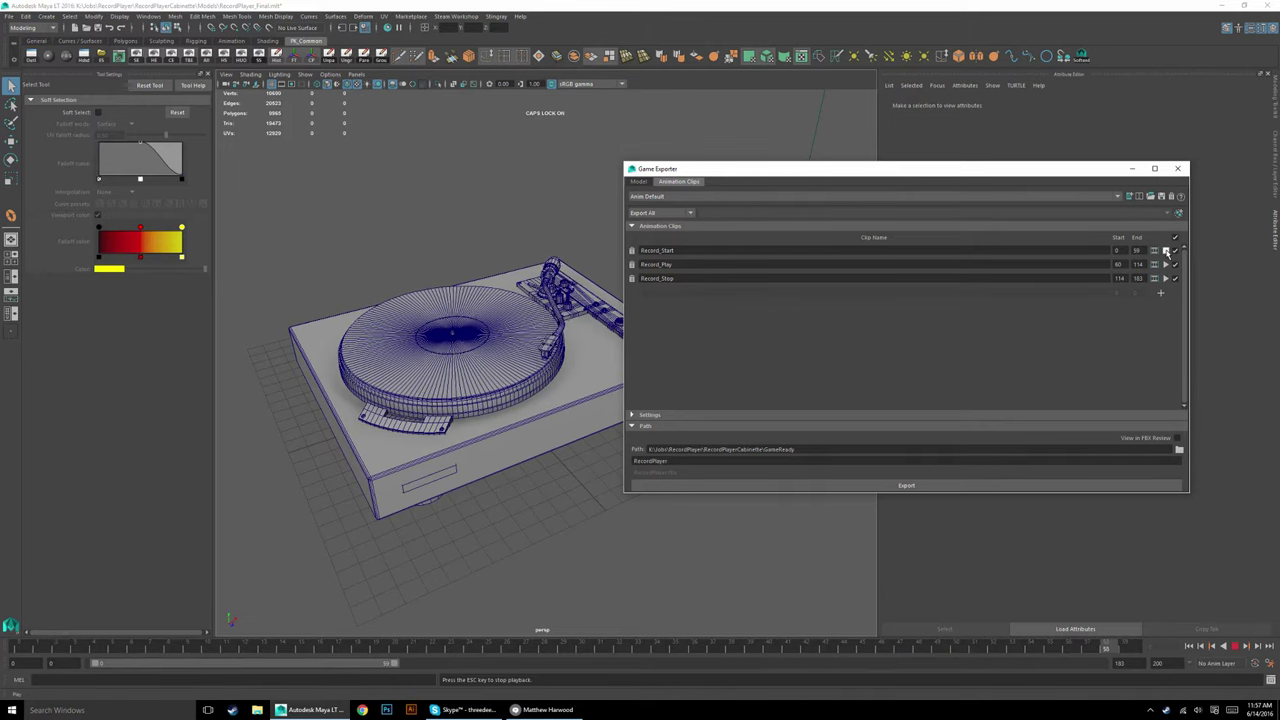
click(1165, 264)
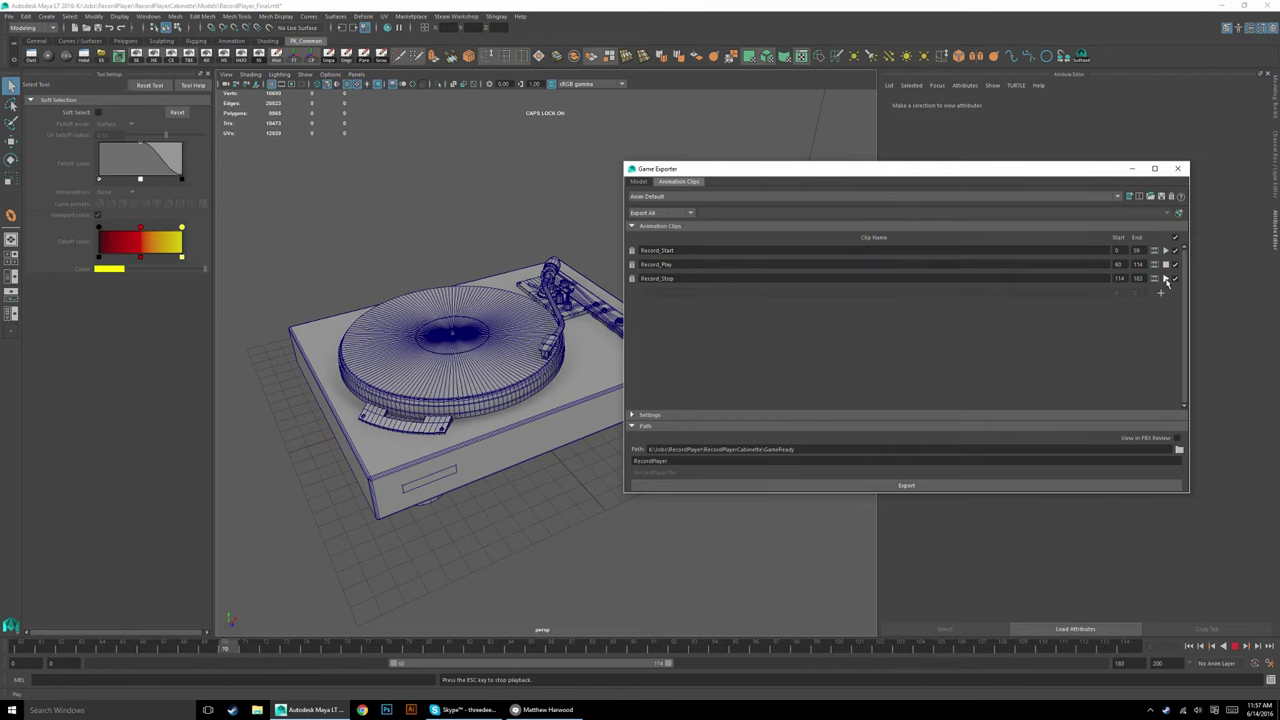
click(1165, 278)
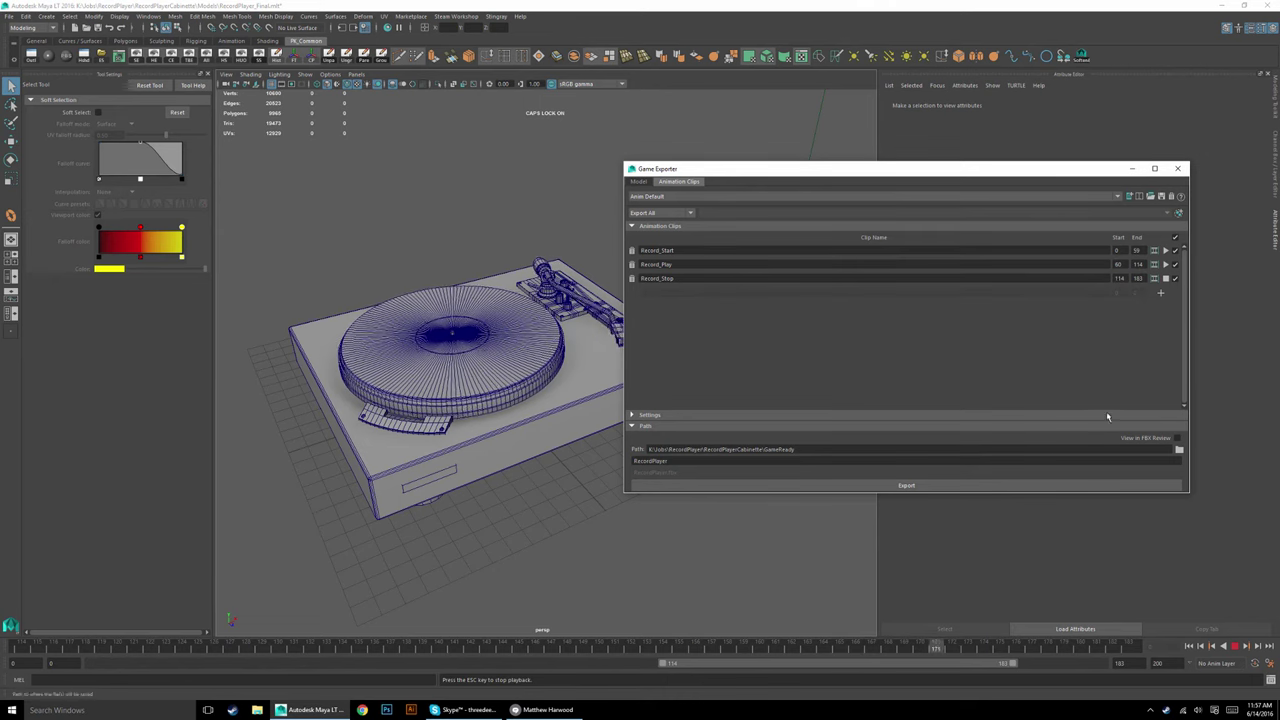
click(1165, 278)
double_click(1124, 660)
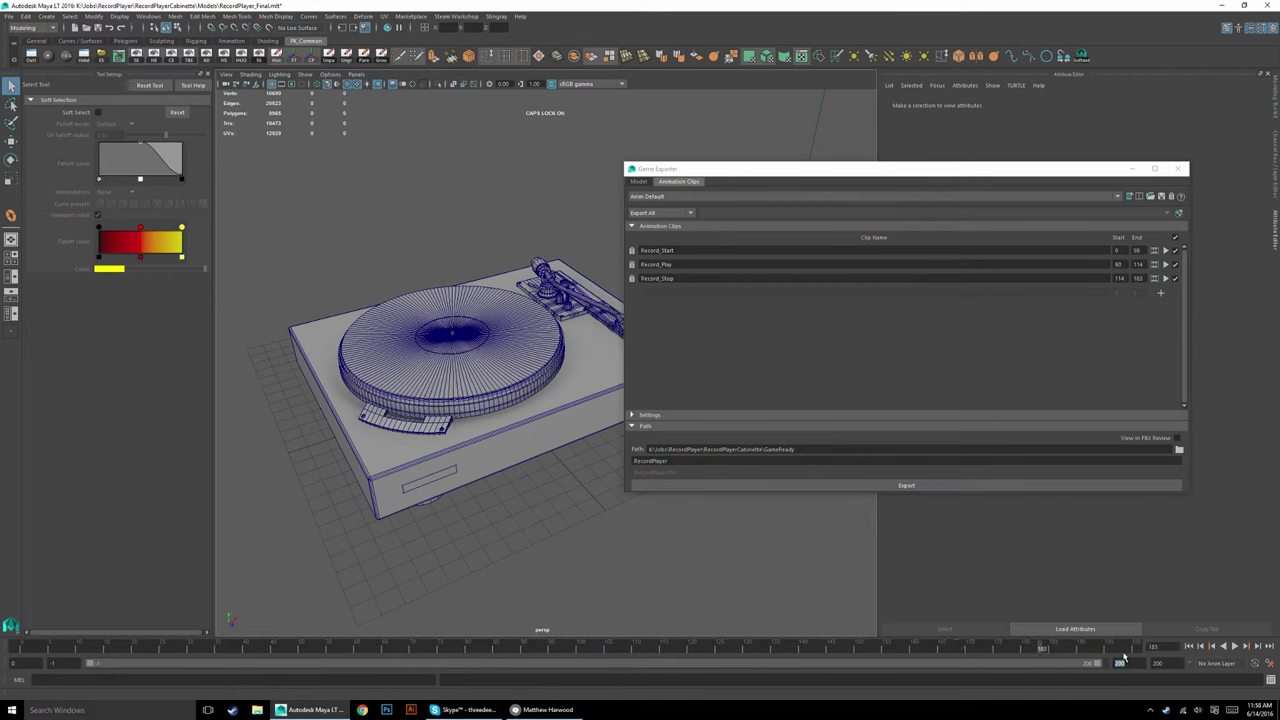
Change the playback end frame from 183 to 182.
double_click(1124, 658)
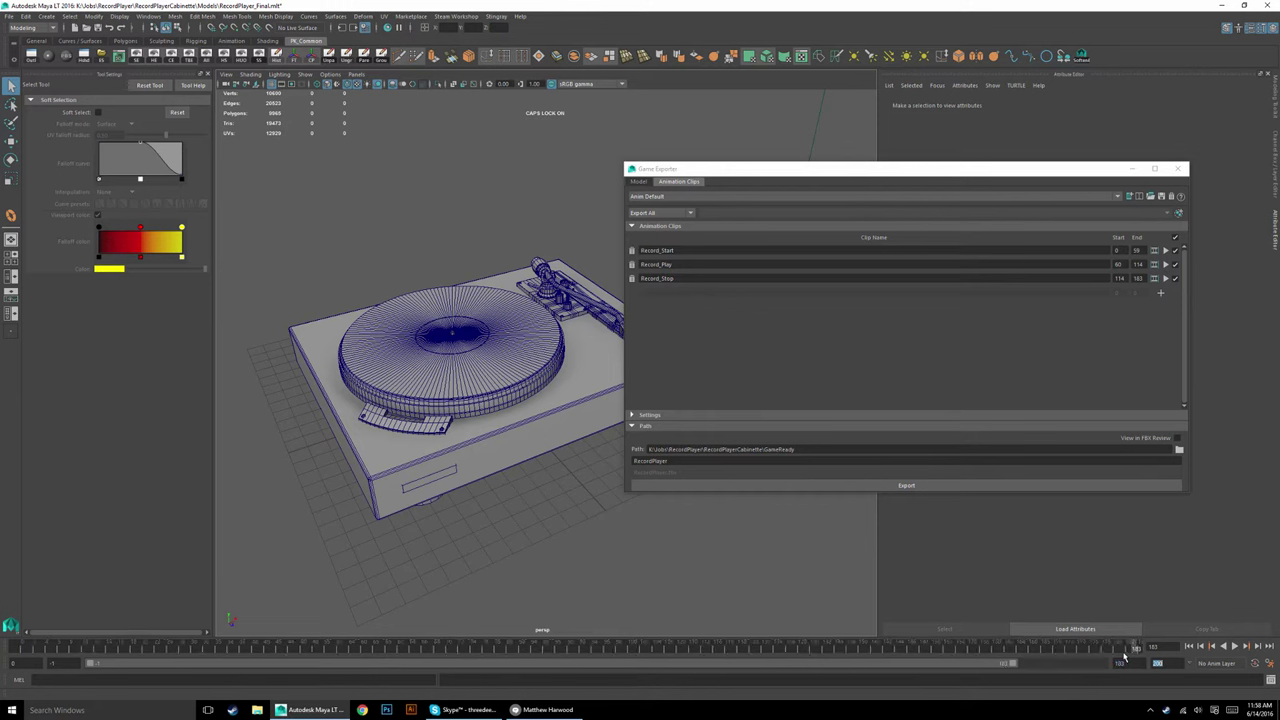
key(BackSpace)
text(2)
key(Tab)
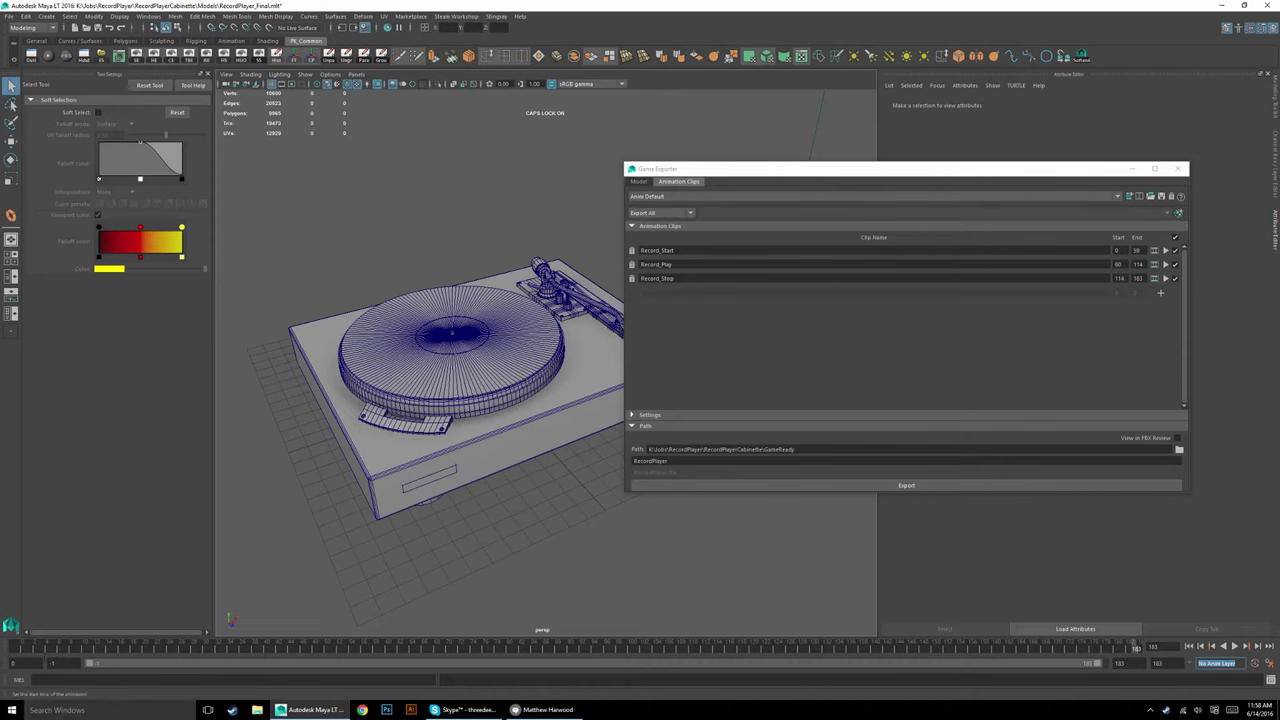
Play the animation, scrub to around frame 82, and select part of the export path.
key(alt+v)
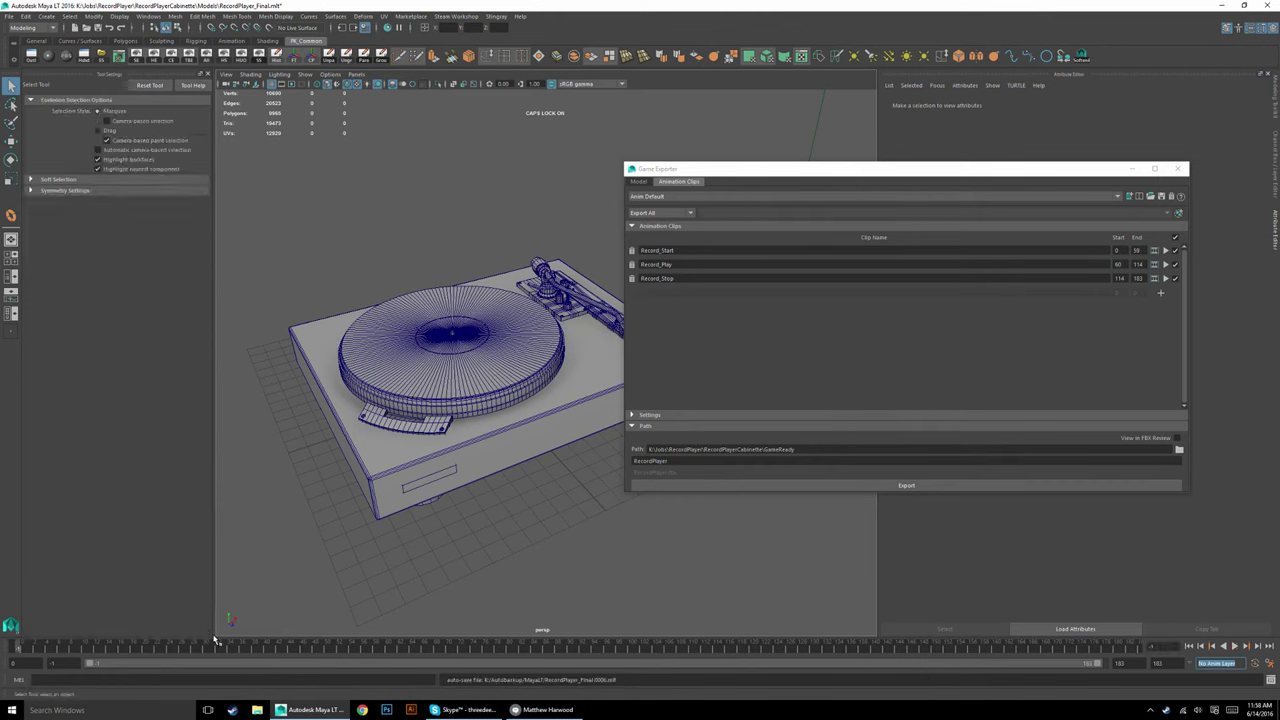
key(alt+v)
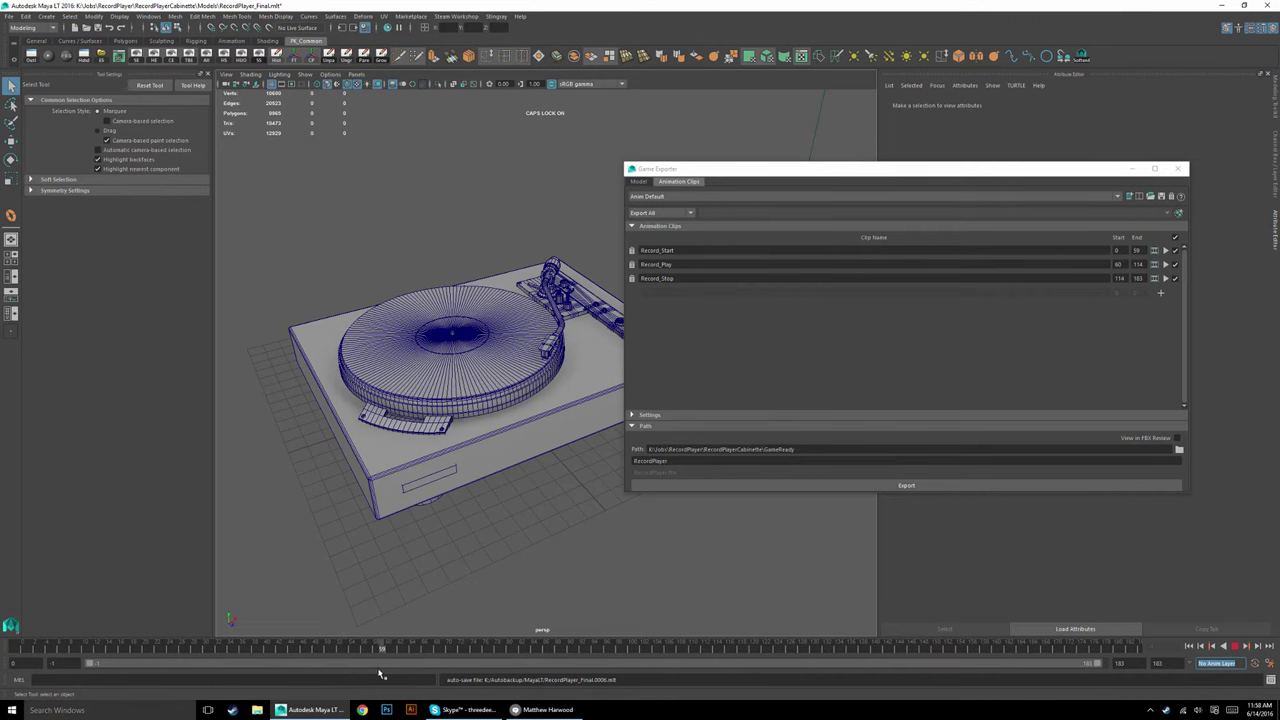
drag(380, 675, 1150, 668)
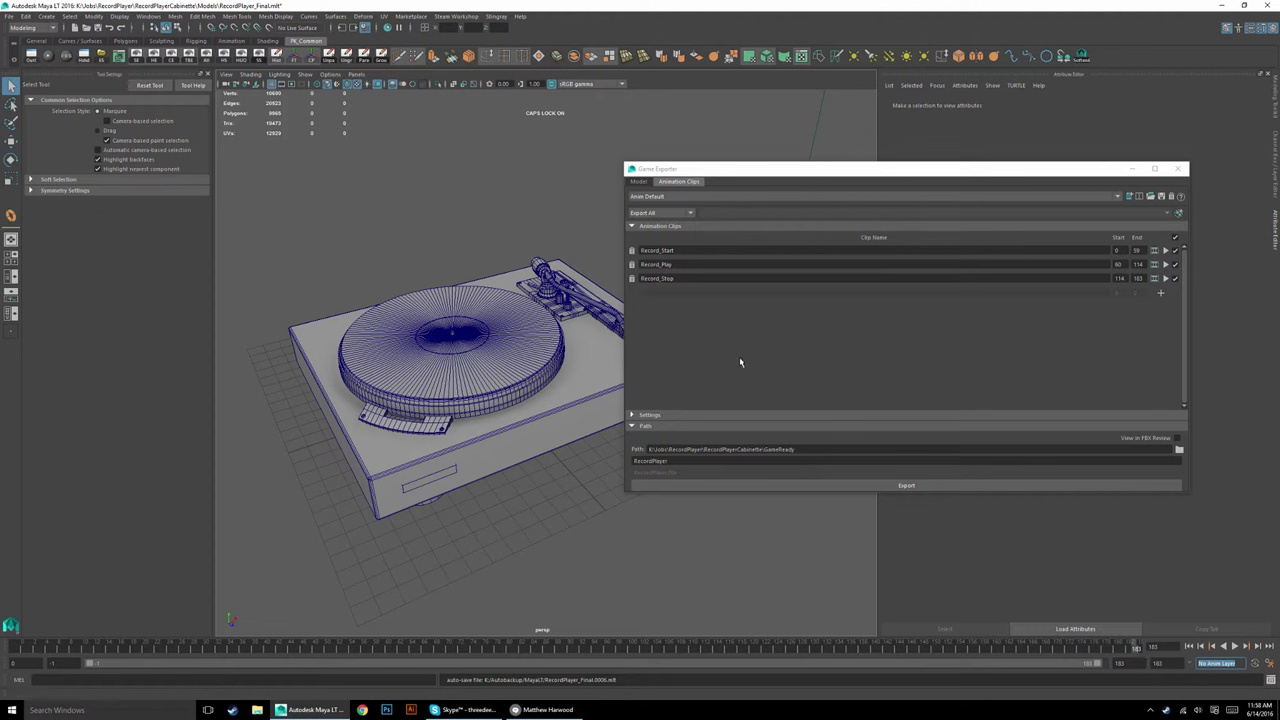
drag(795, 449, 648, 449)
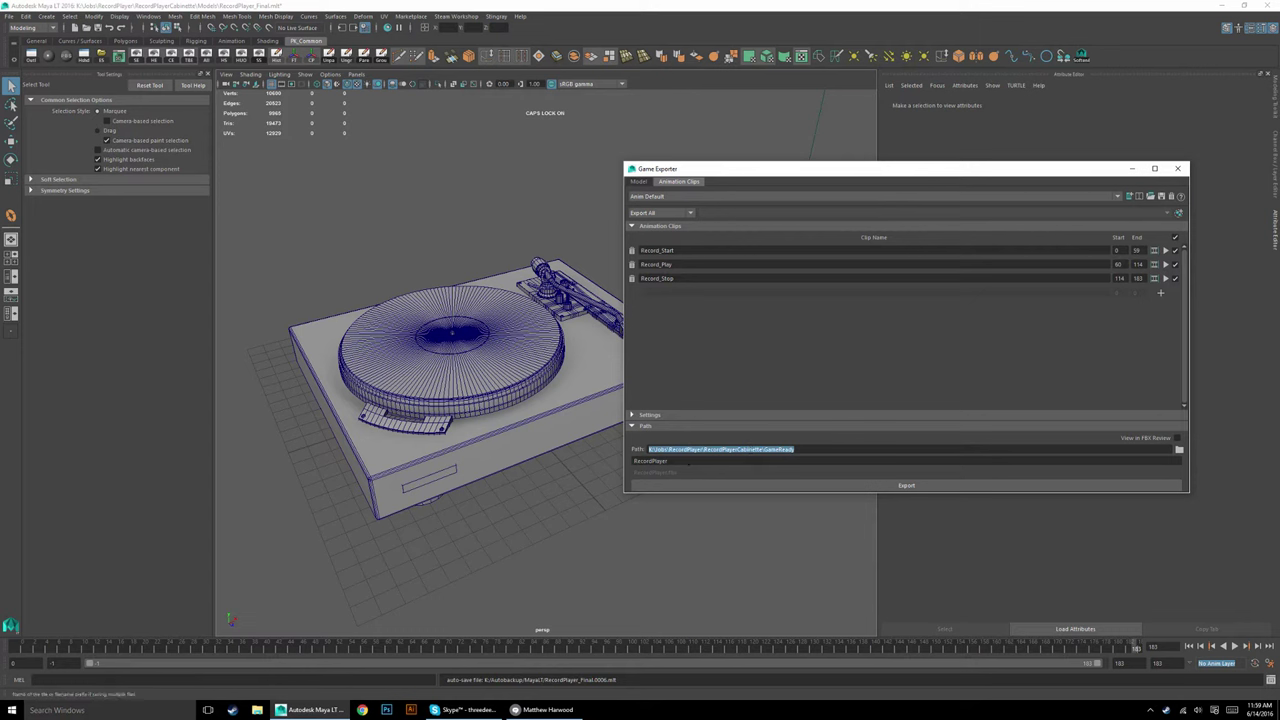
Export the clips to RecordPlayer.fbx in GameReady, overwriting the existing file, and close the exporter.
key(Tab)
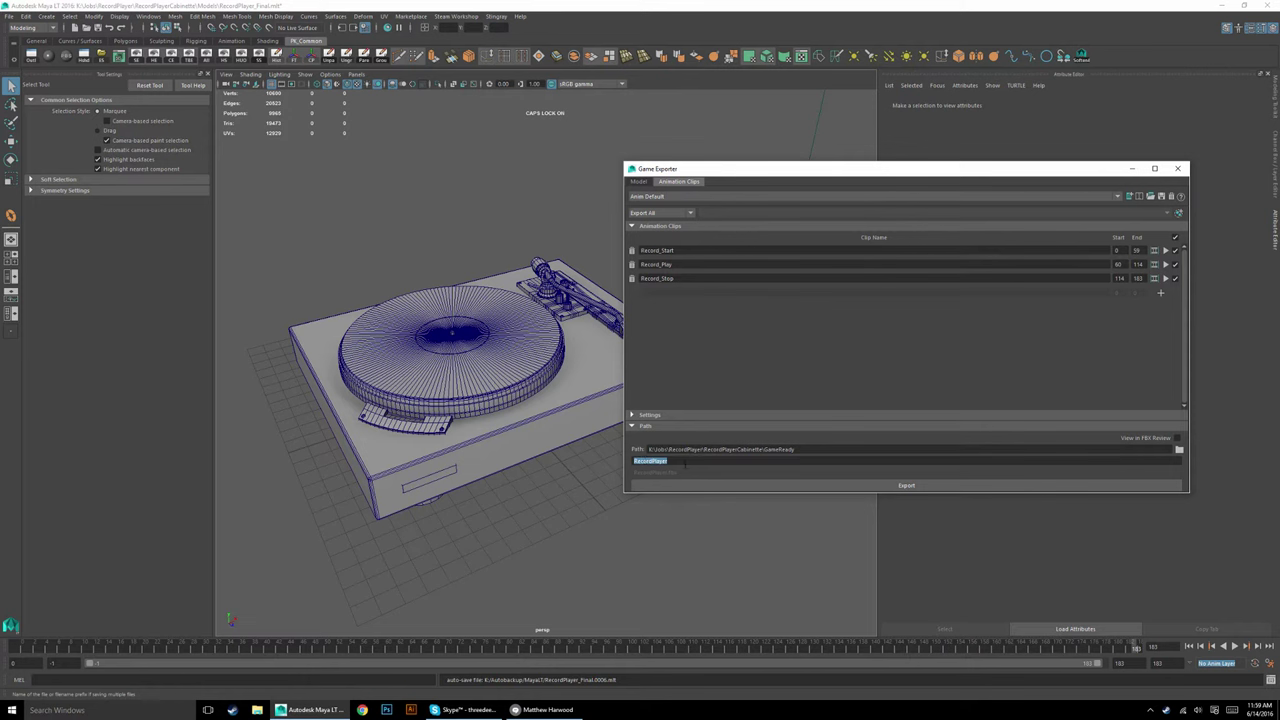
click(906, 486)
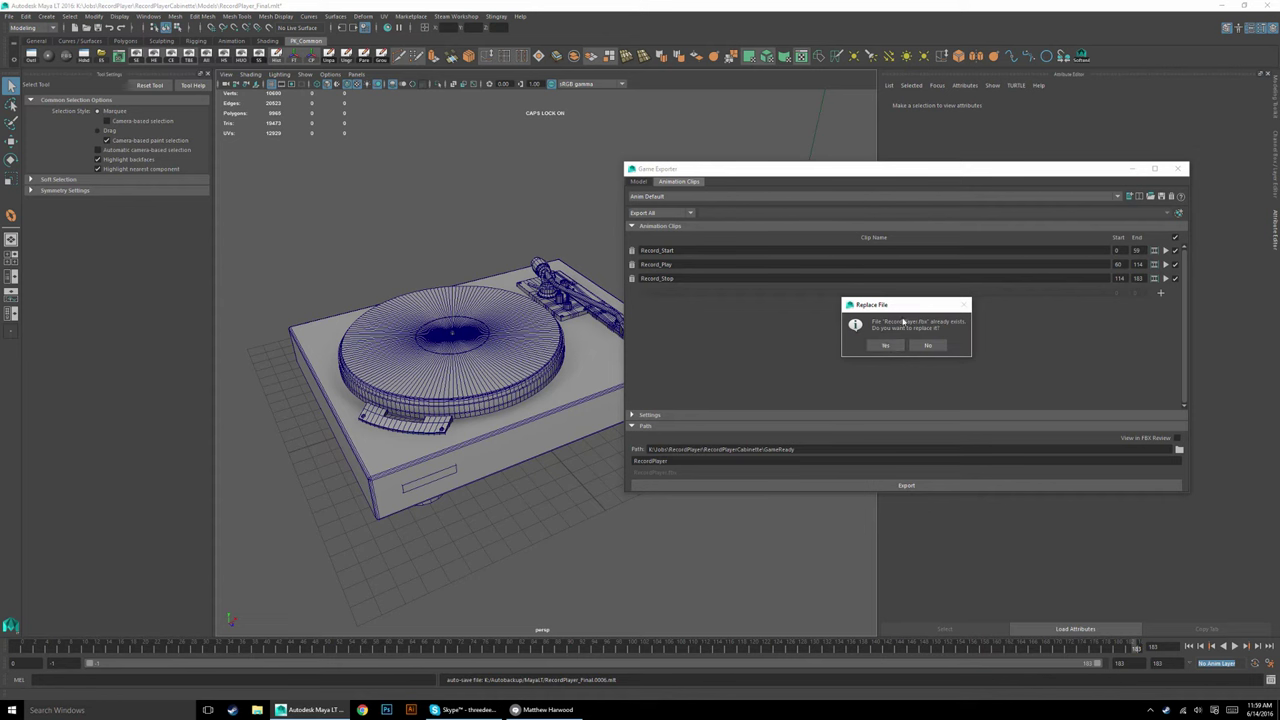
click(886, 346)
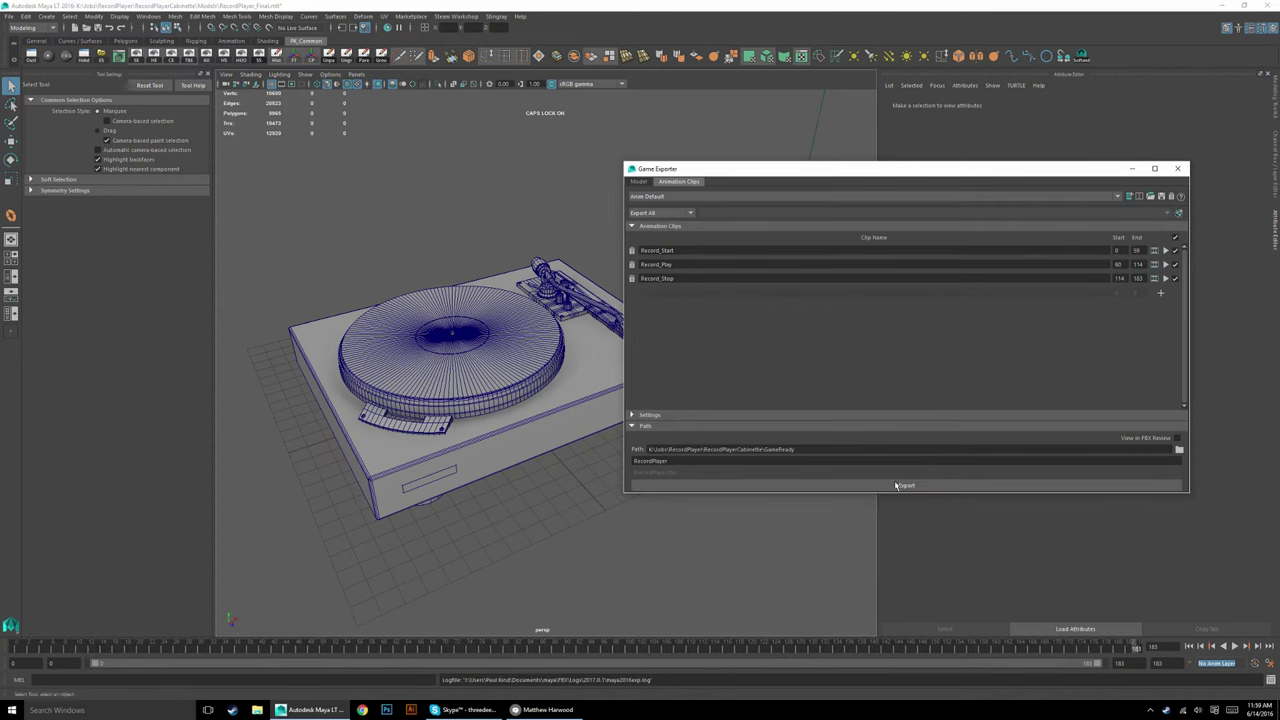
click(1177, 168)
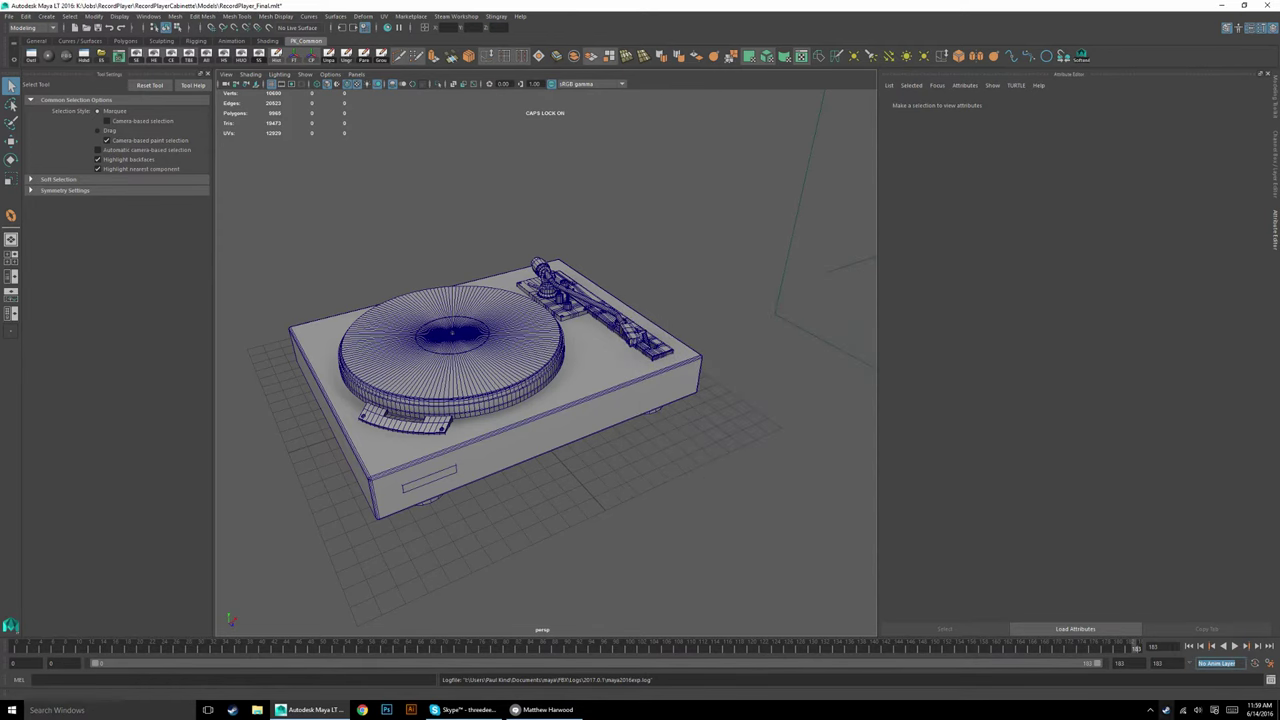
Launch Stingray from the game launcher and open the TutorialSeries - ContentWorkflow project.
click(1165, 714)
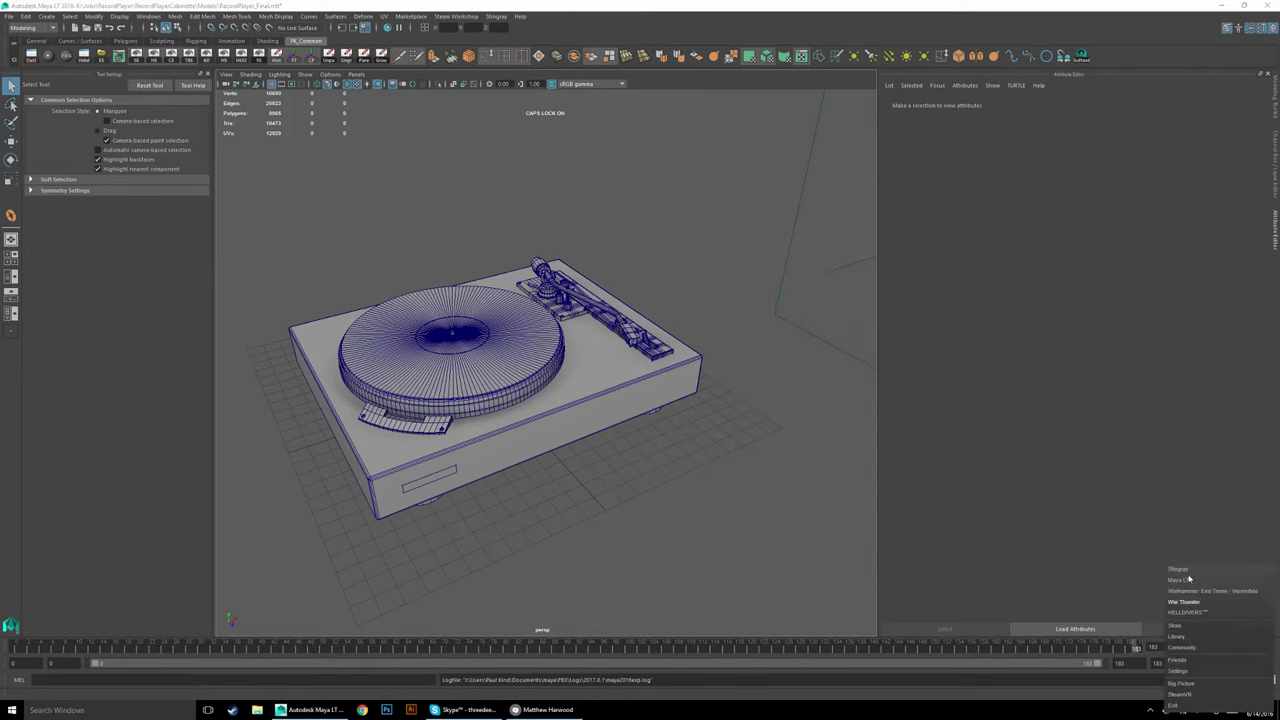
click(1185, 574)
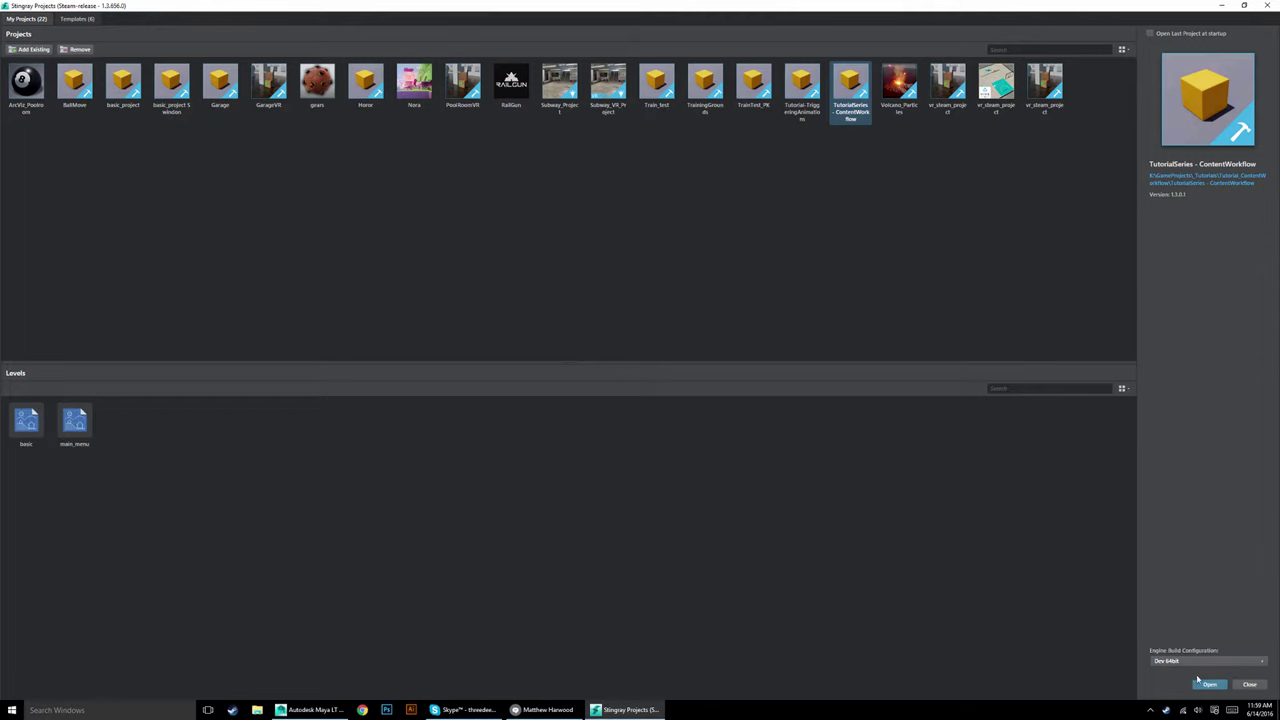
click(1200, 683)
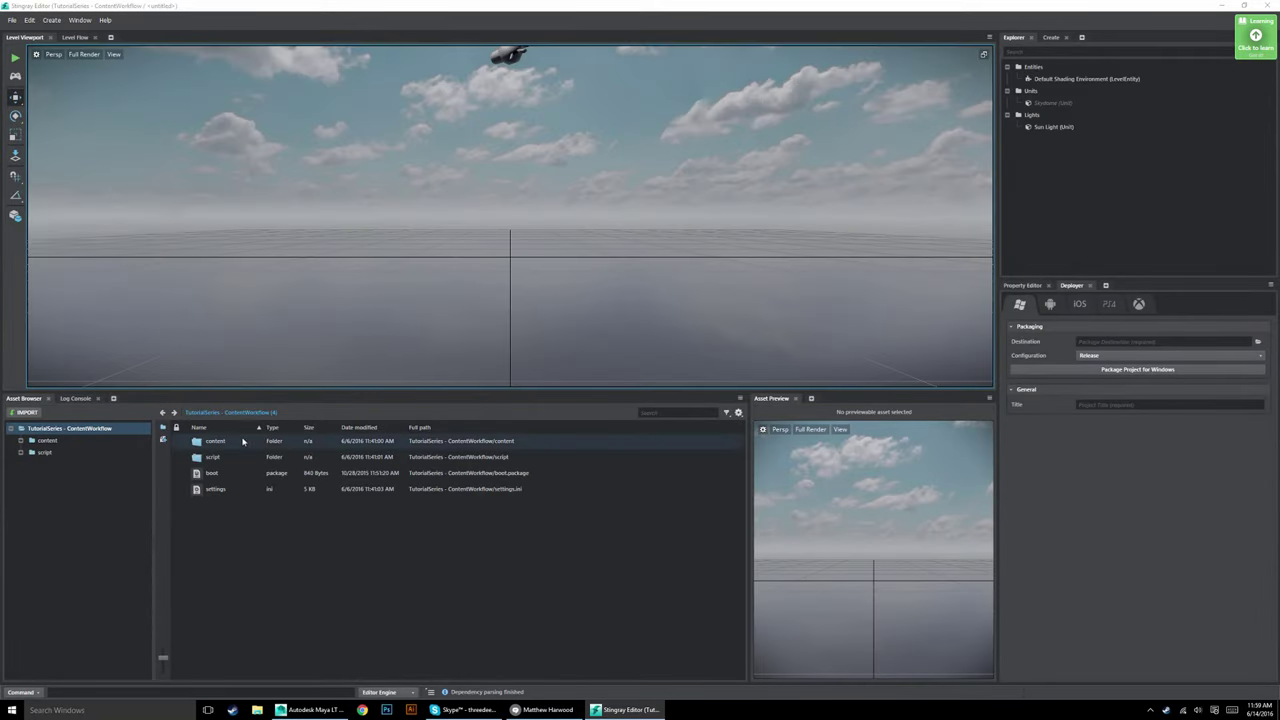
Browse the Asset Browser to content > models > RecordPlayer.
click(227, 444)
double_click(227, 444)
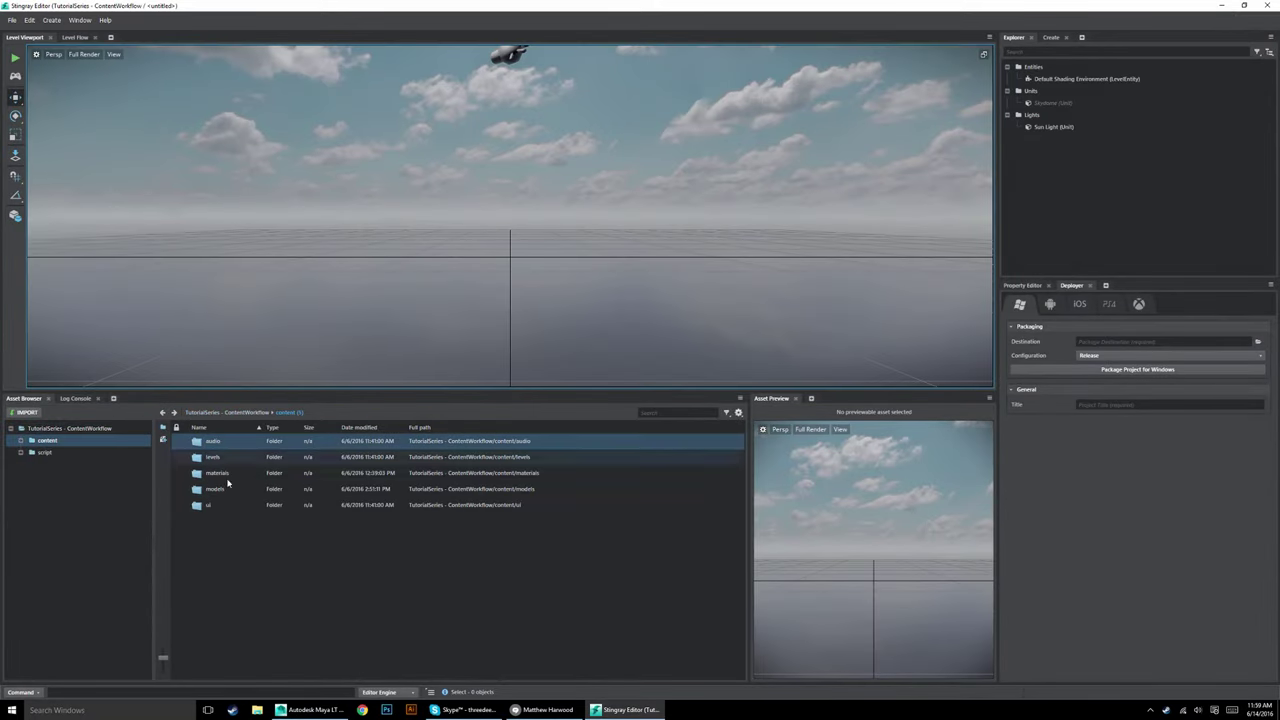
double_click(220, 490)
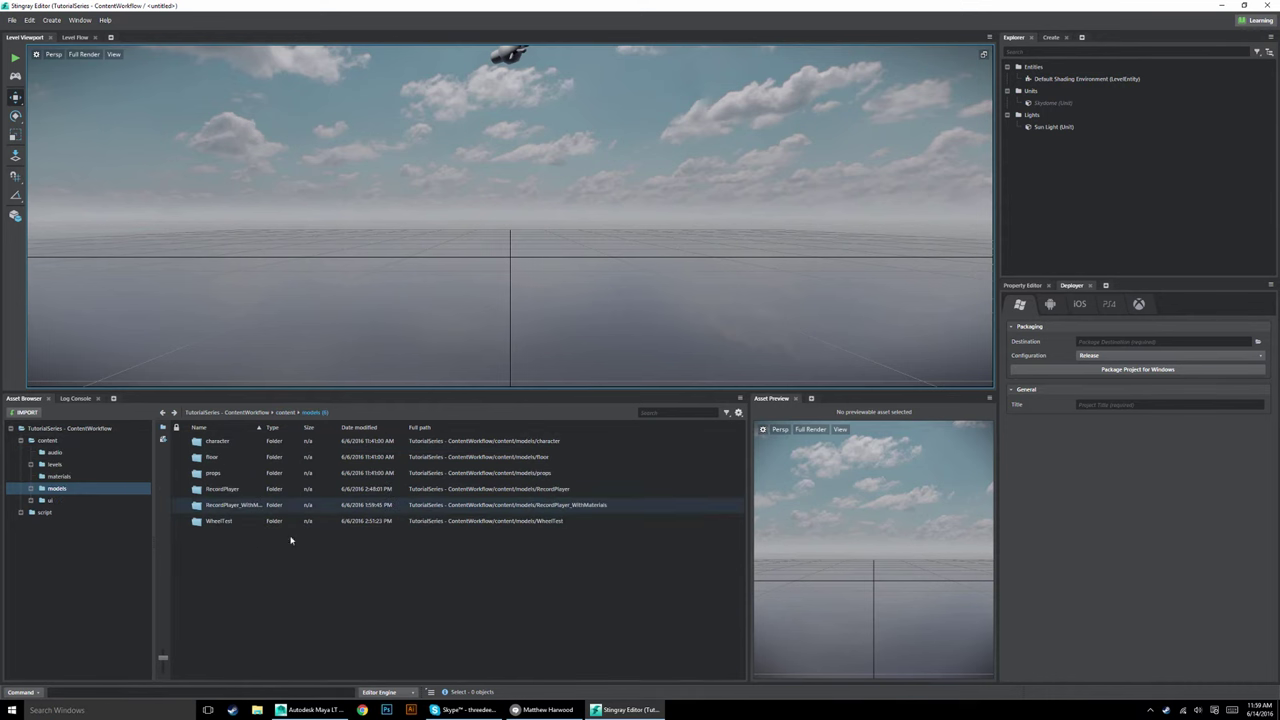
click(222, 492)
double_click(222, 490)
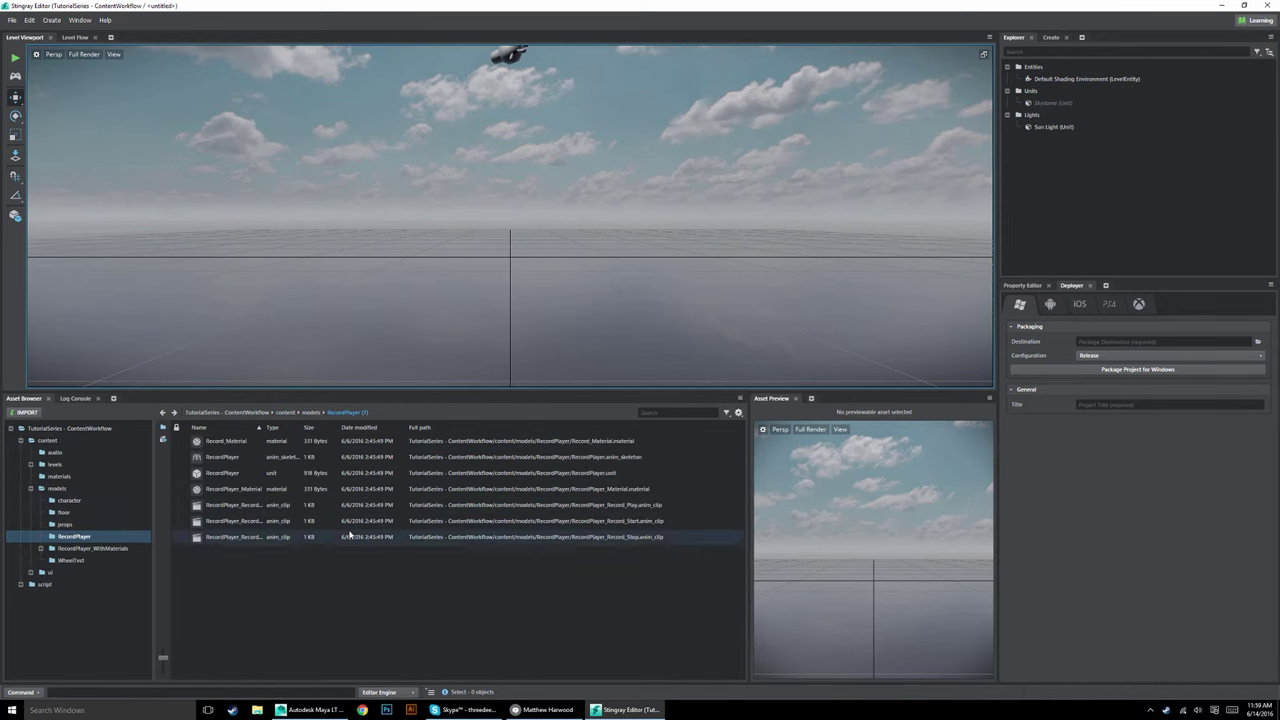
Select all seven assets there and delete them along with their related files.
click(230, 537)
shift+click(361, 441)
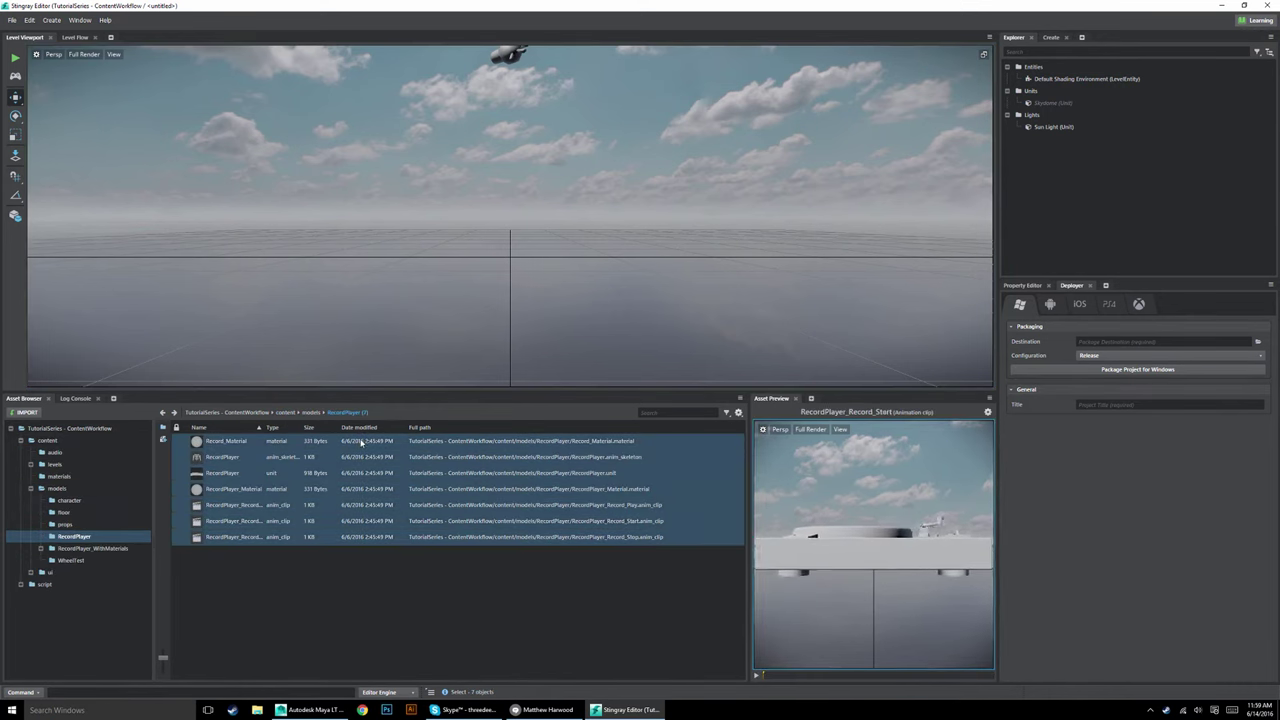
key(Delete)
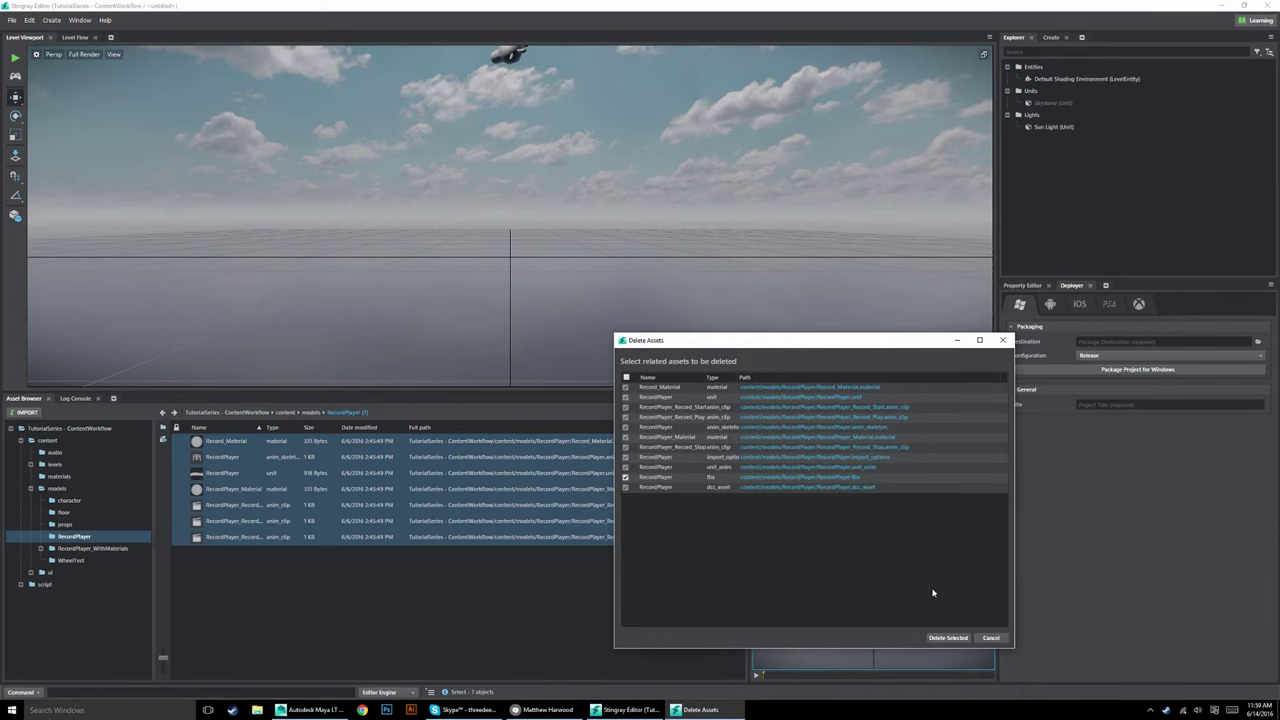
click(946, 638)
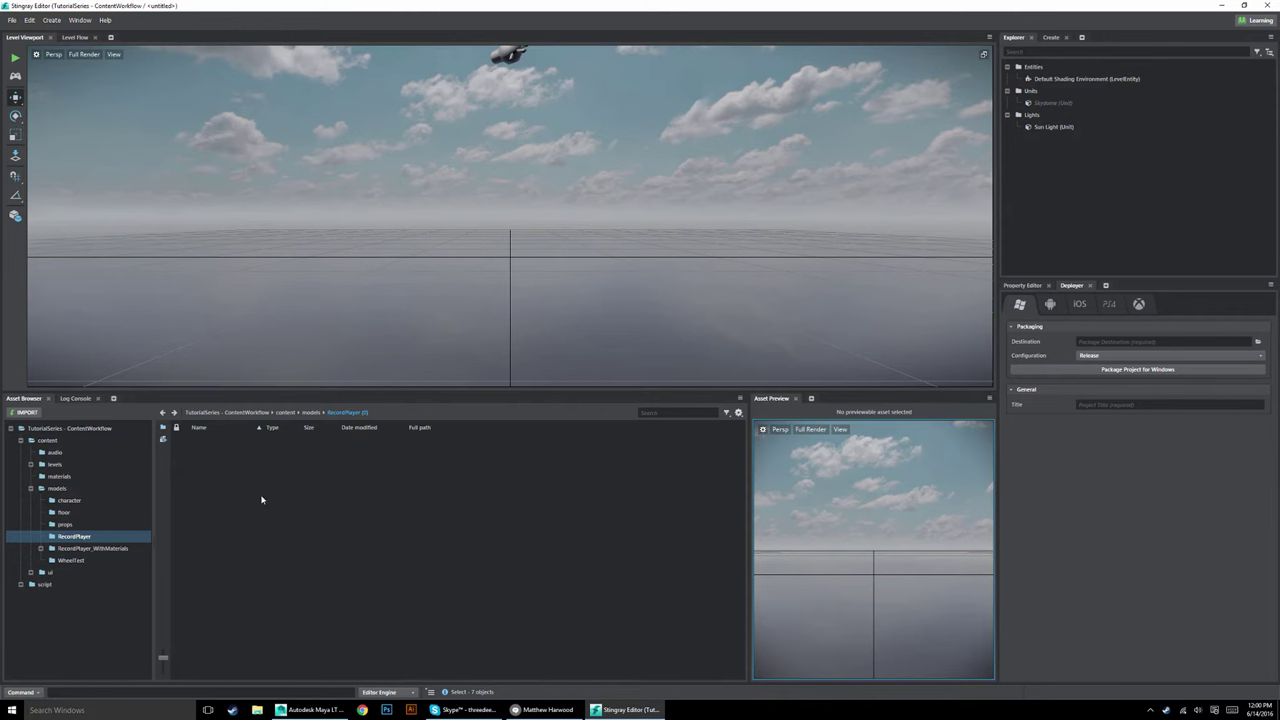
Start an import and browse to Jobs > RecordPlayer > RecordPlayerCabinette > GameReady.
click(25, 413)
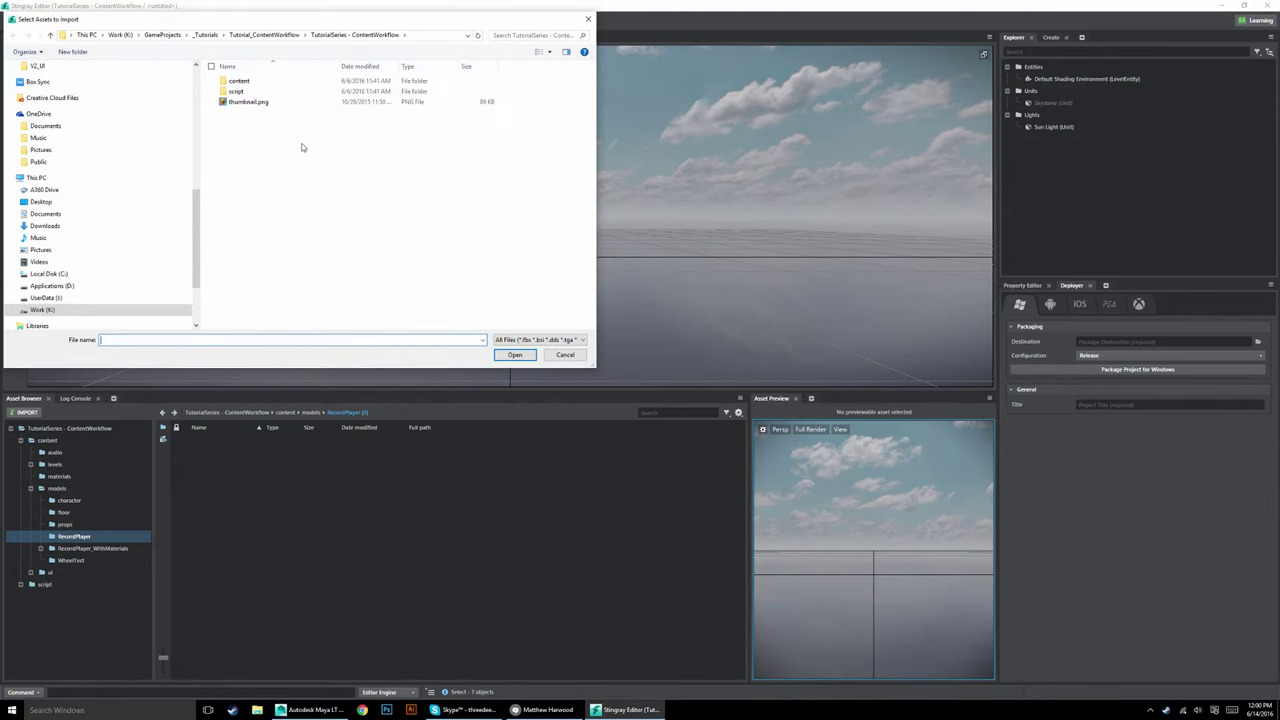
scroll(159, 190, up, 10)
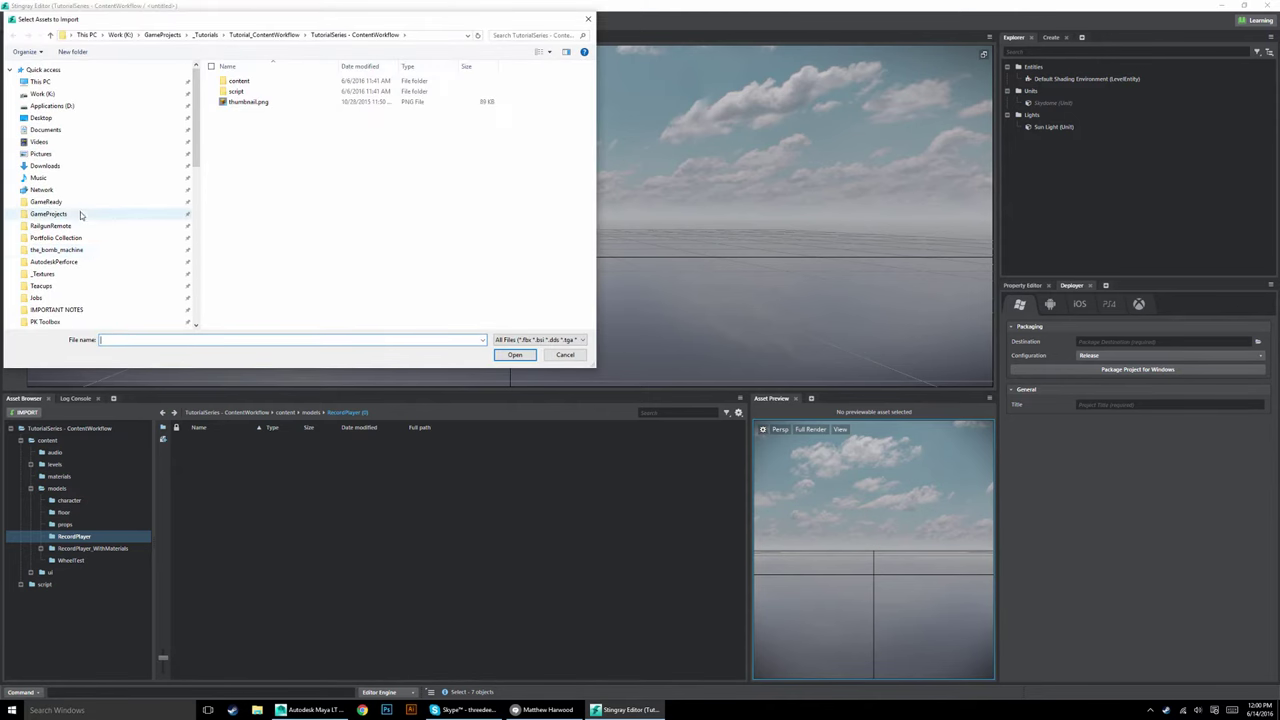
click(49, 298)
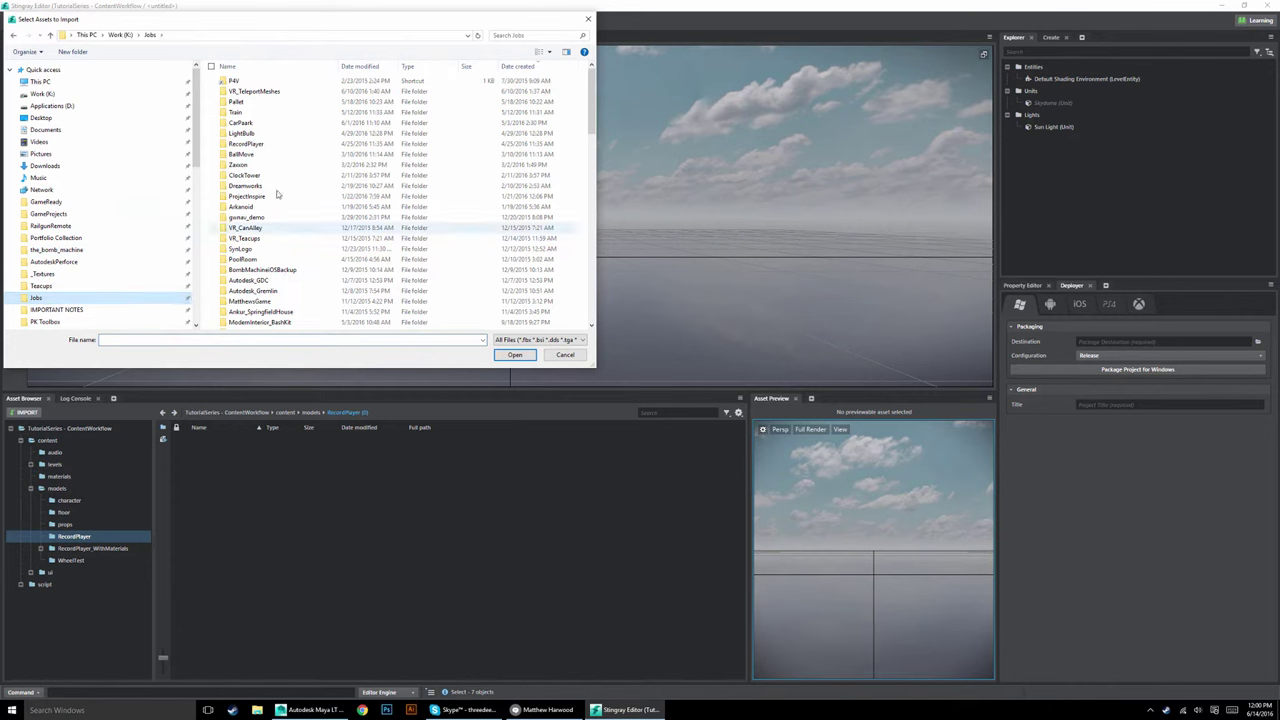
click(245, 144)
double_click(245, 144)
double_click(255, 80)
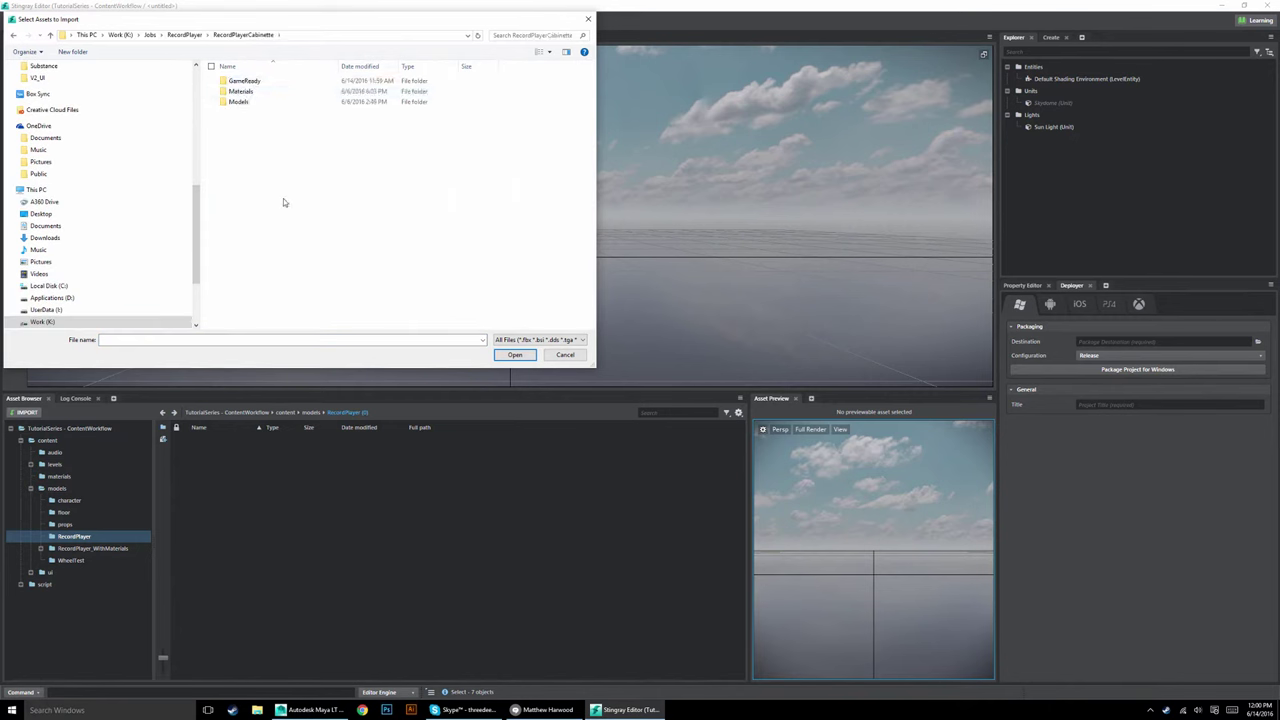
double_click(245, 80)
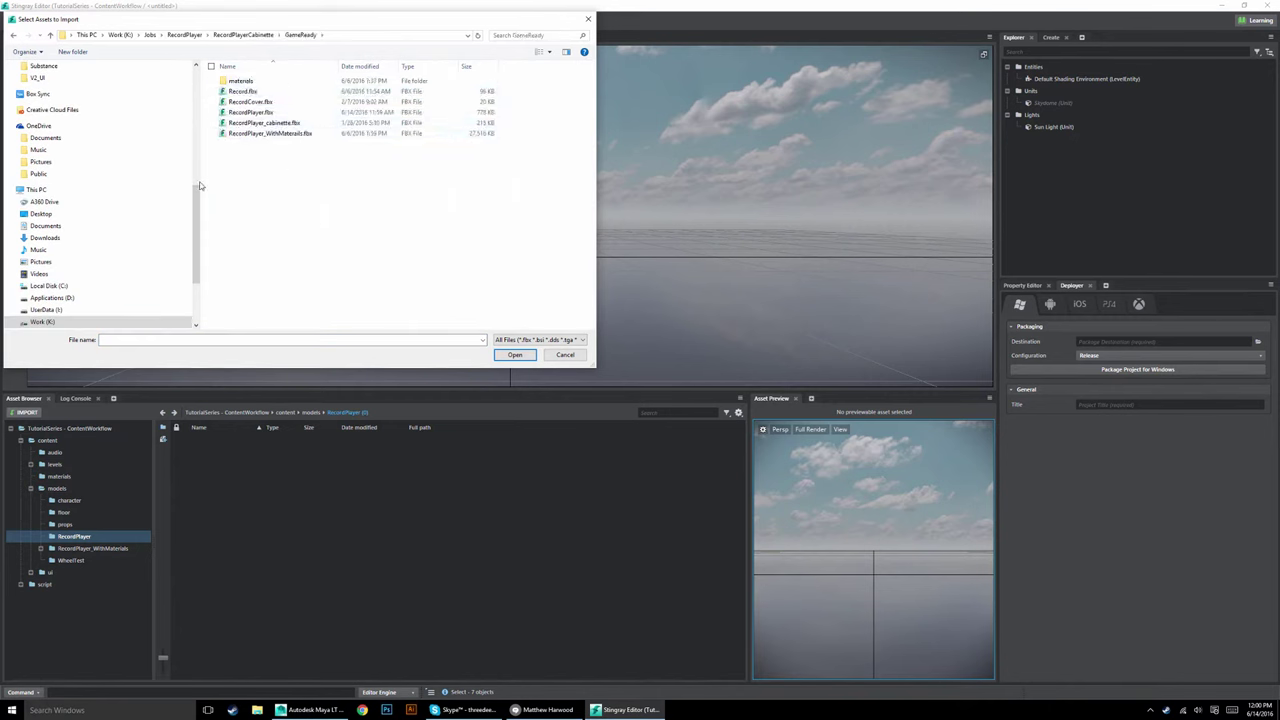
Pick RecordPlayer.fbx and import it, creating the RecordPlayer unit and its materials.
click(243, 113)
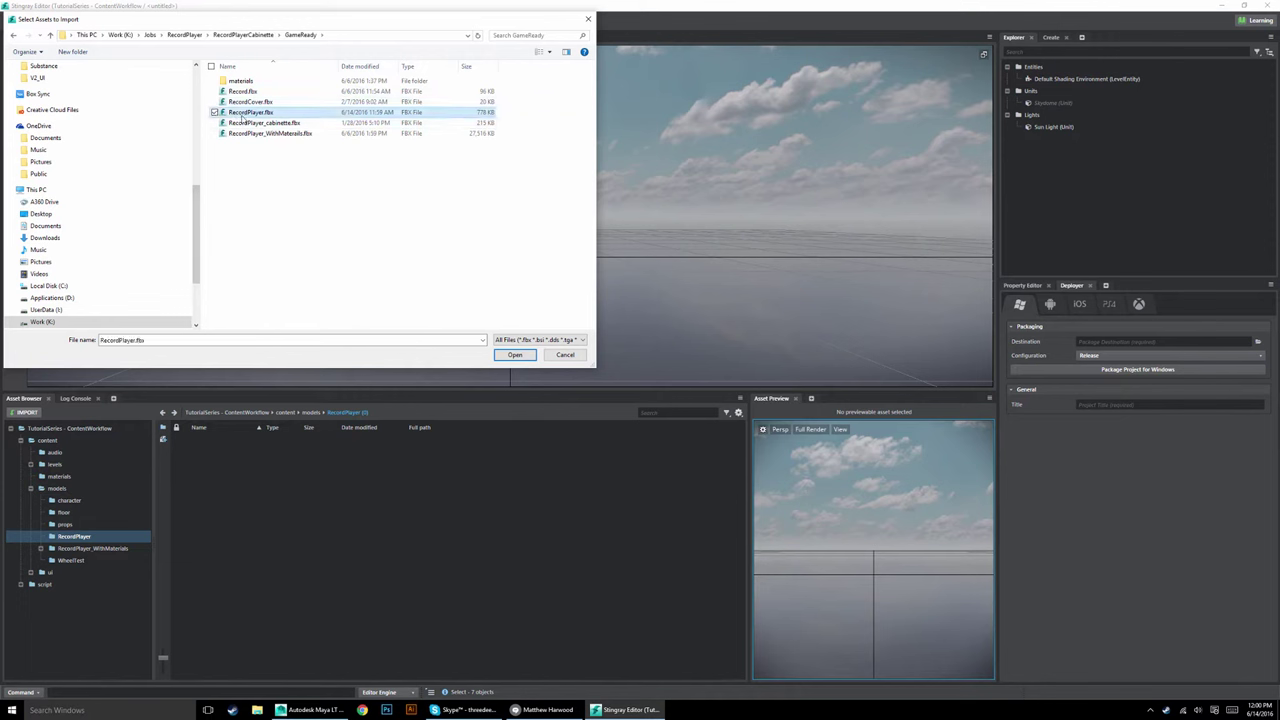
click(515, 356)
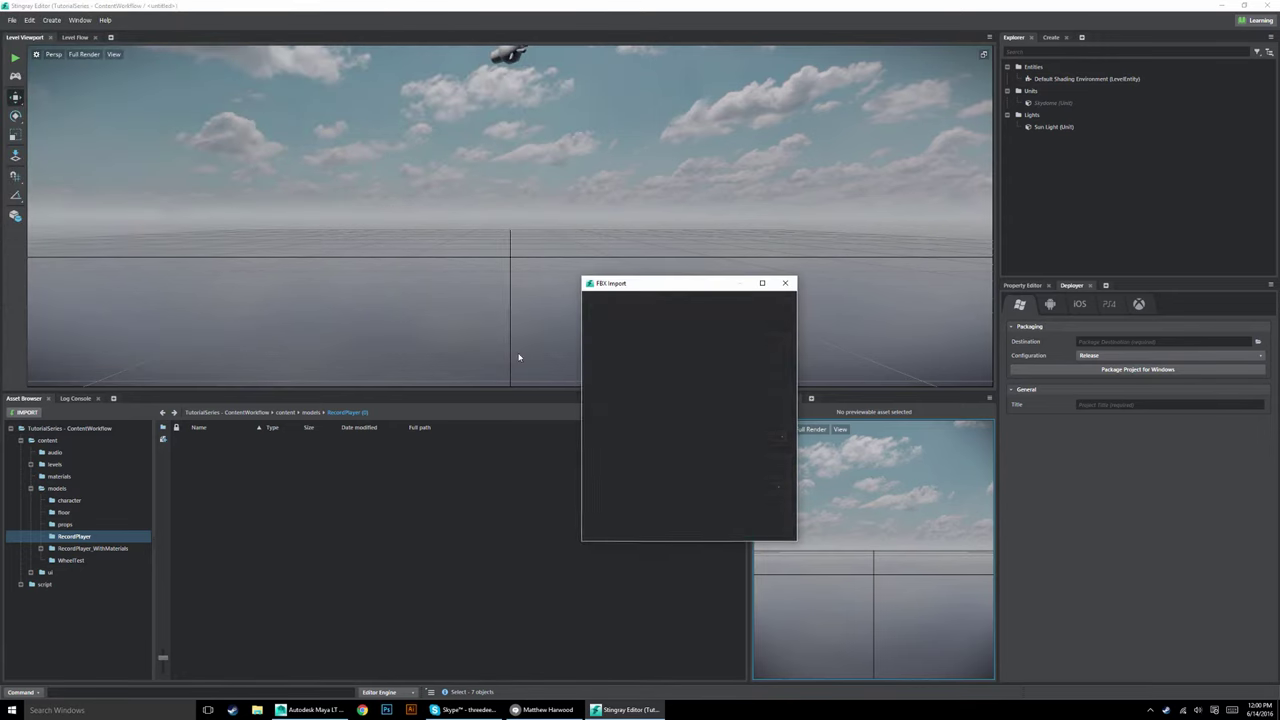
drag(652, 289, 357, 165)
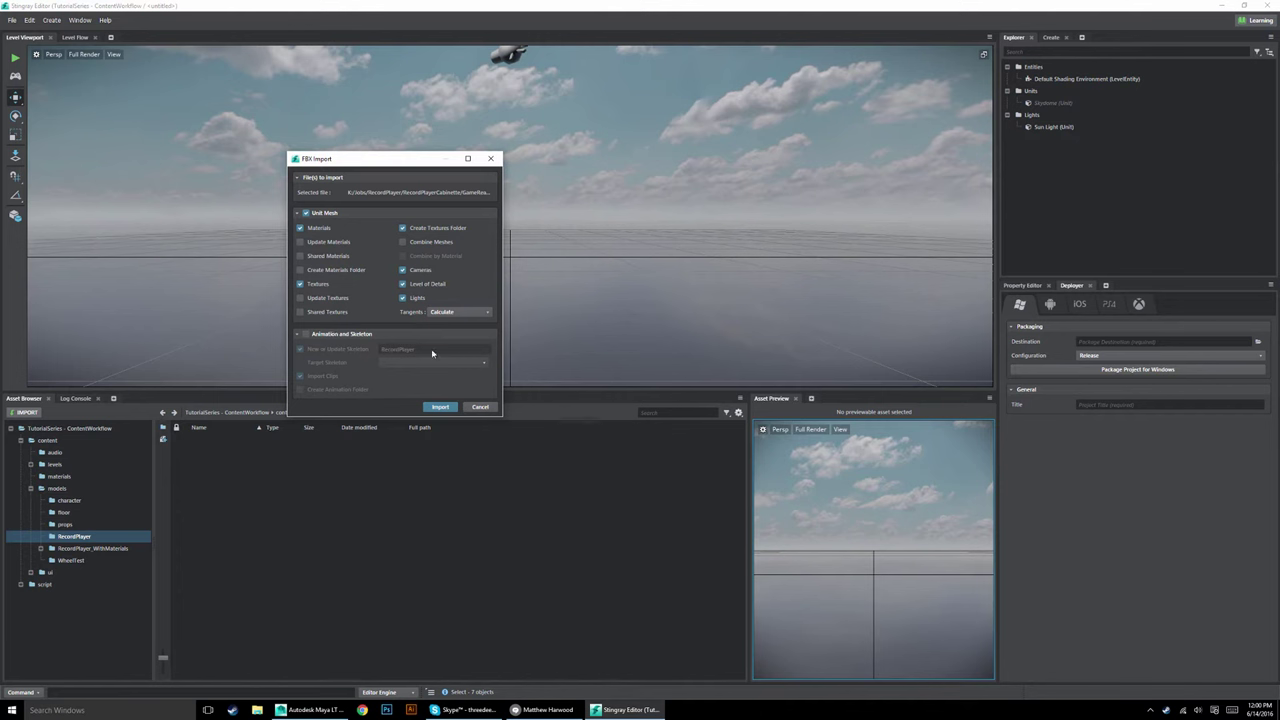
click(440, 407)
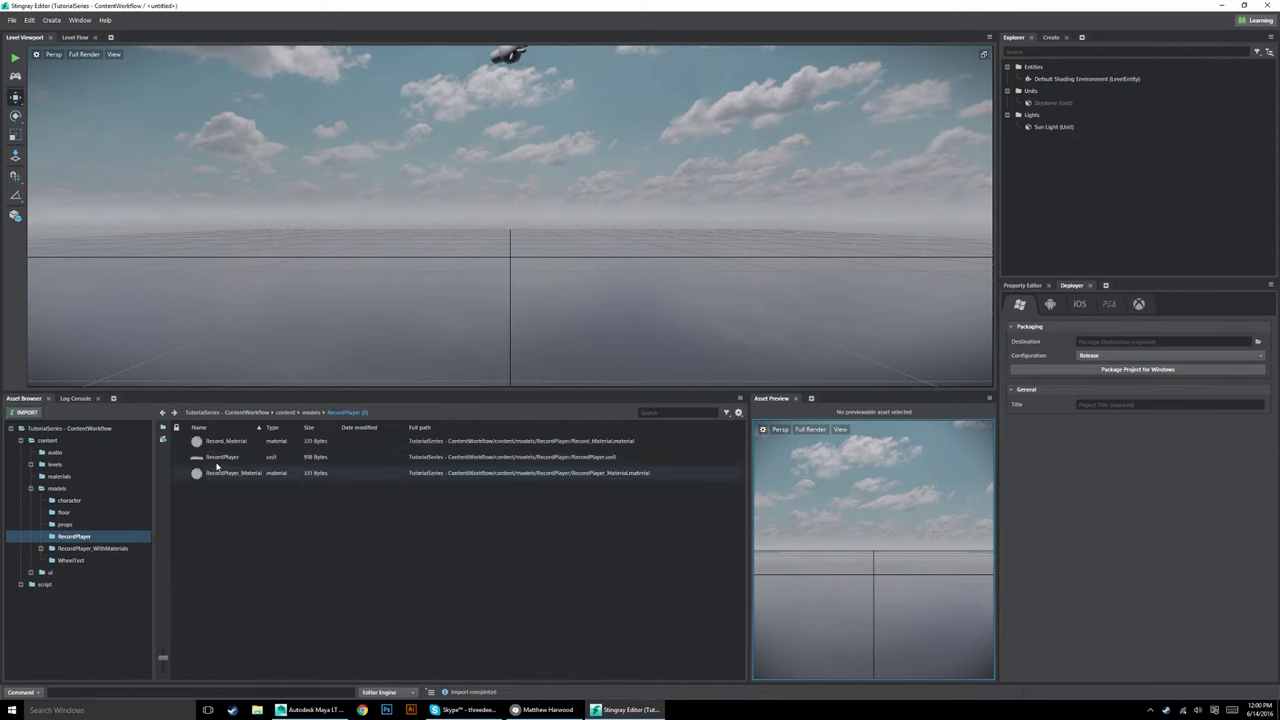
click(213, 459)
click(226, 475)
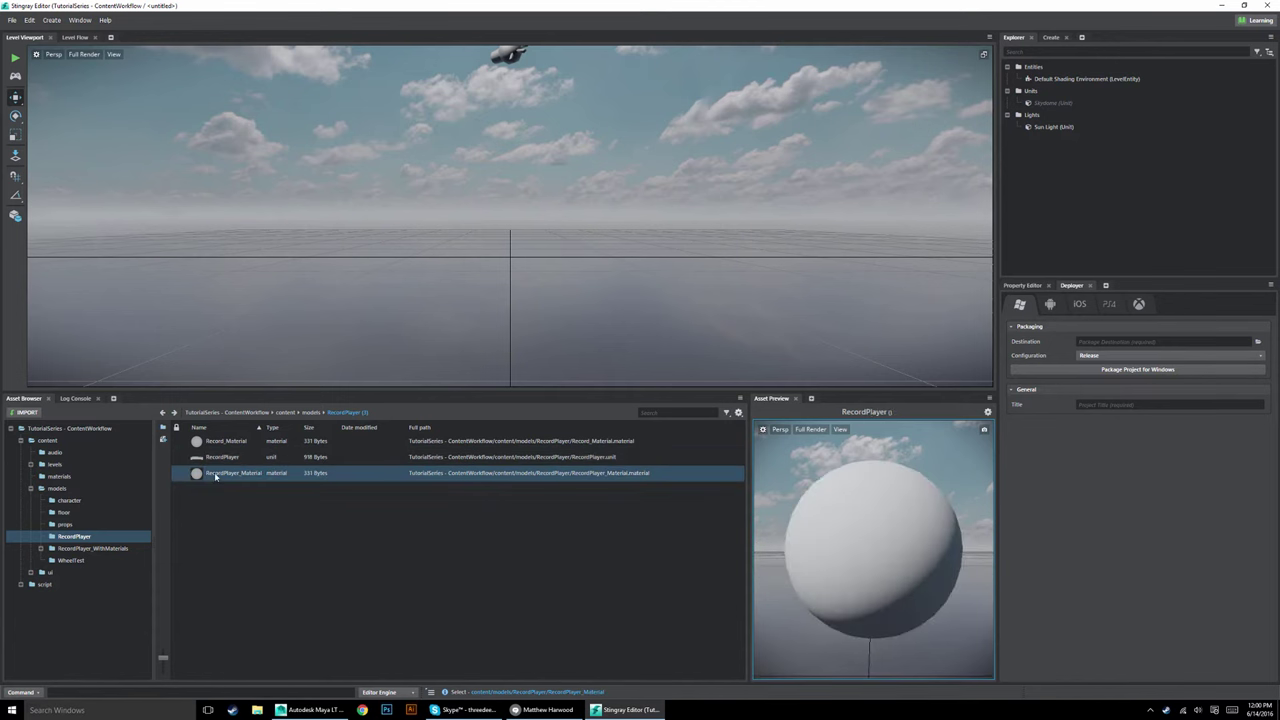
click(224, 442)
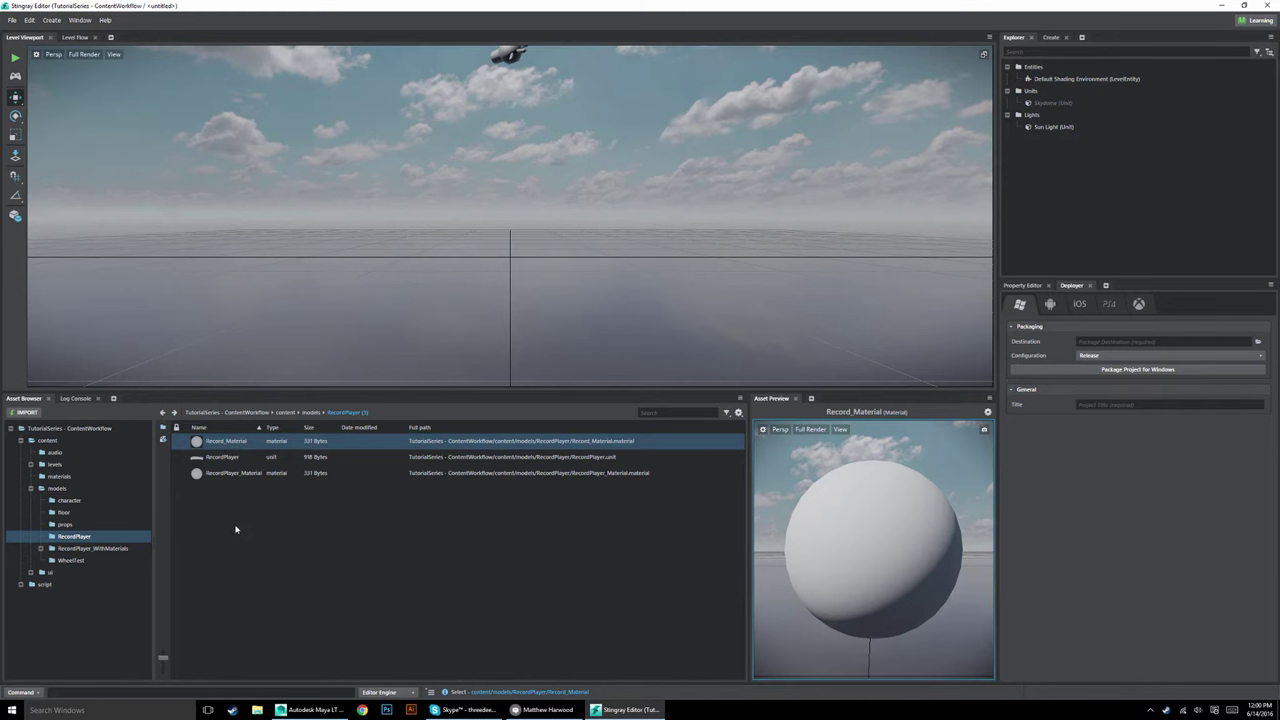
click(222, 458)
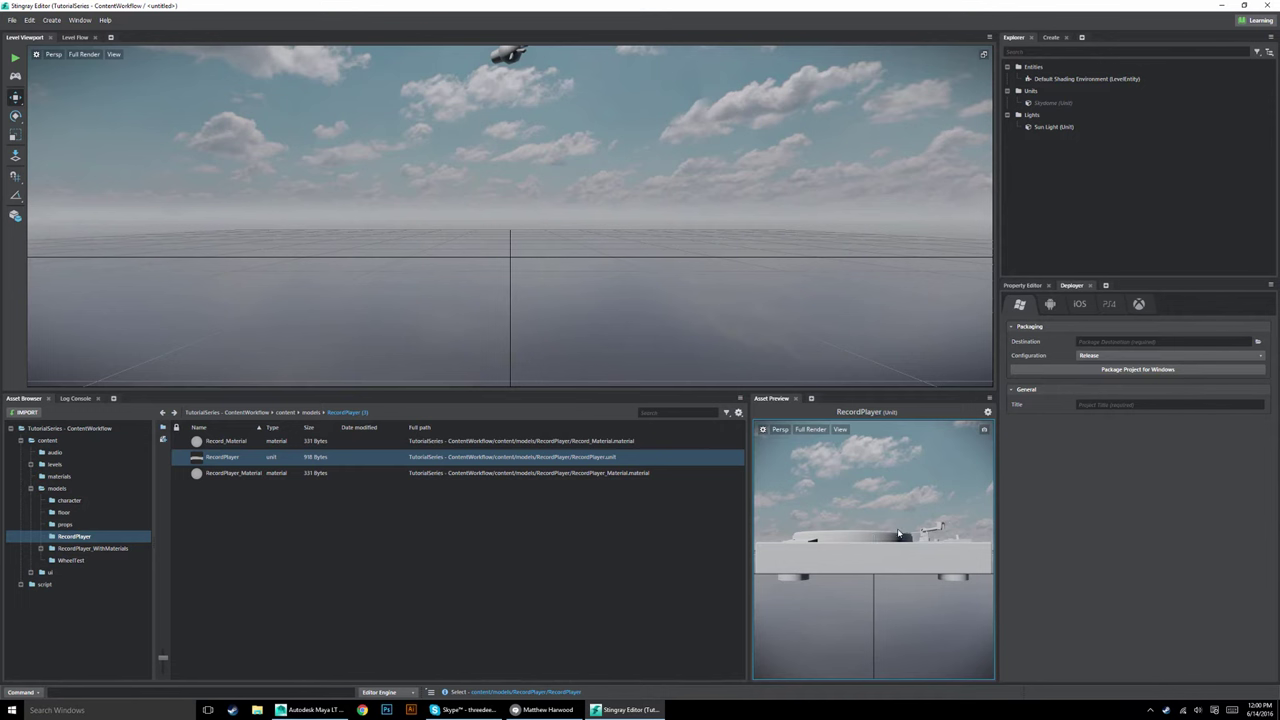
mouse_move(889, 533)
alt+mouse_down()
mouse_move(884, 556)
mouse_move(901, 549)
alt+mouse_up()
scroll(900, 550, up, 5)
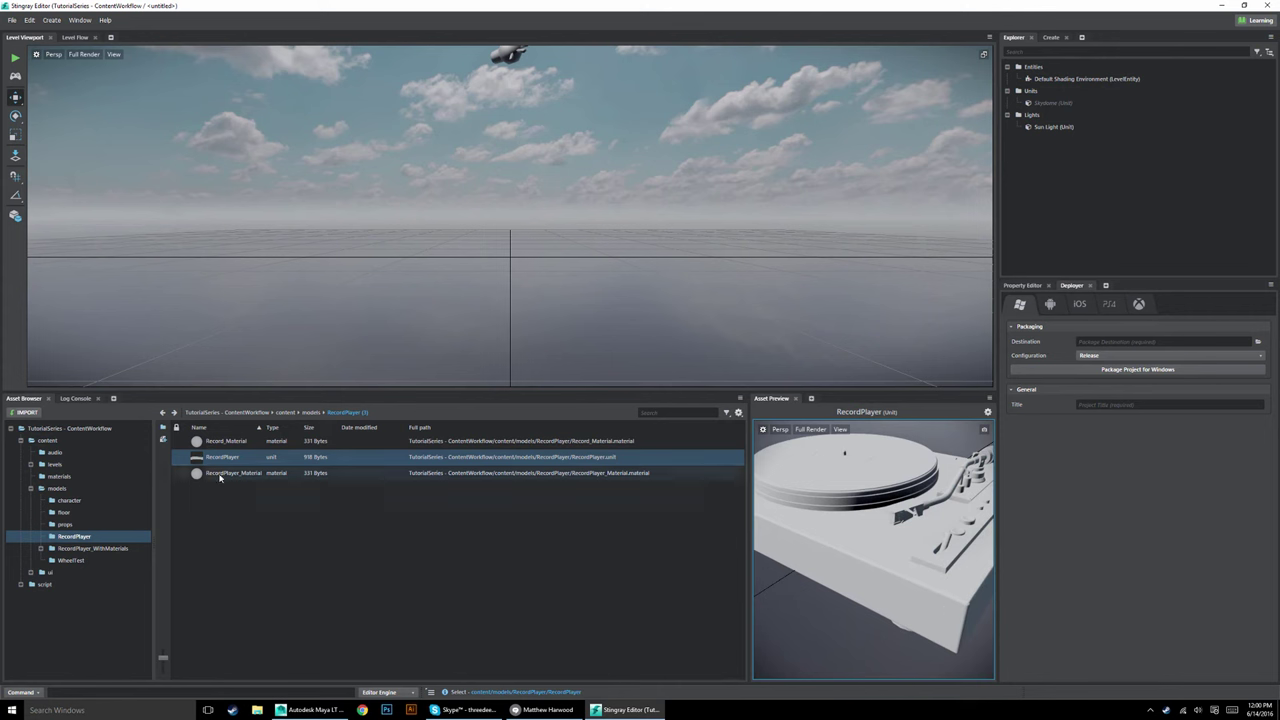
click(225, 441)
shift+click(218, 473)
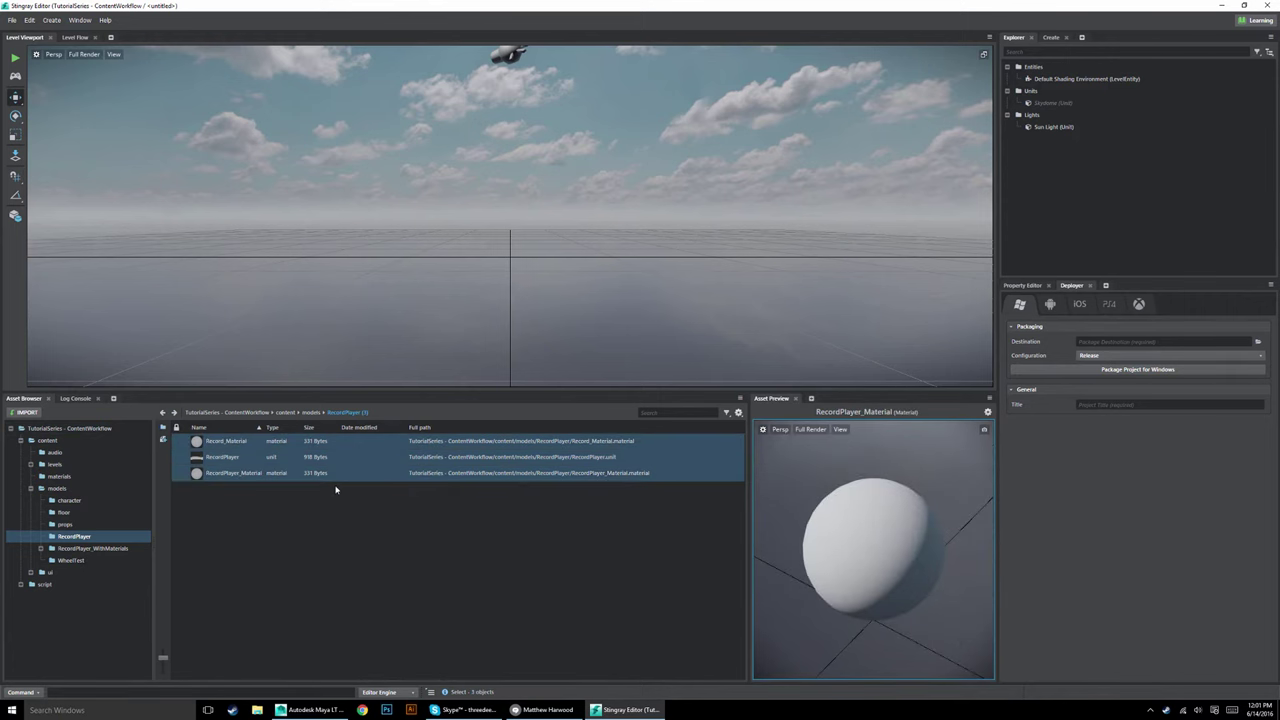
Delete the three old RecordPlayer assets and reimport RecordPlayer.fbx with Skeleton and Animation enabled.
key(Delete)
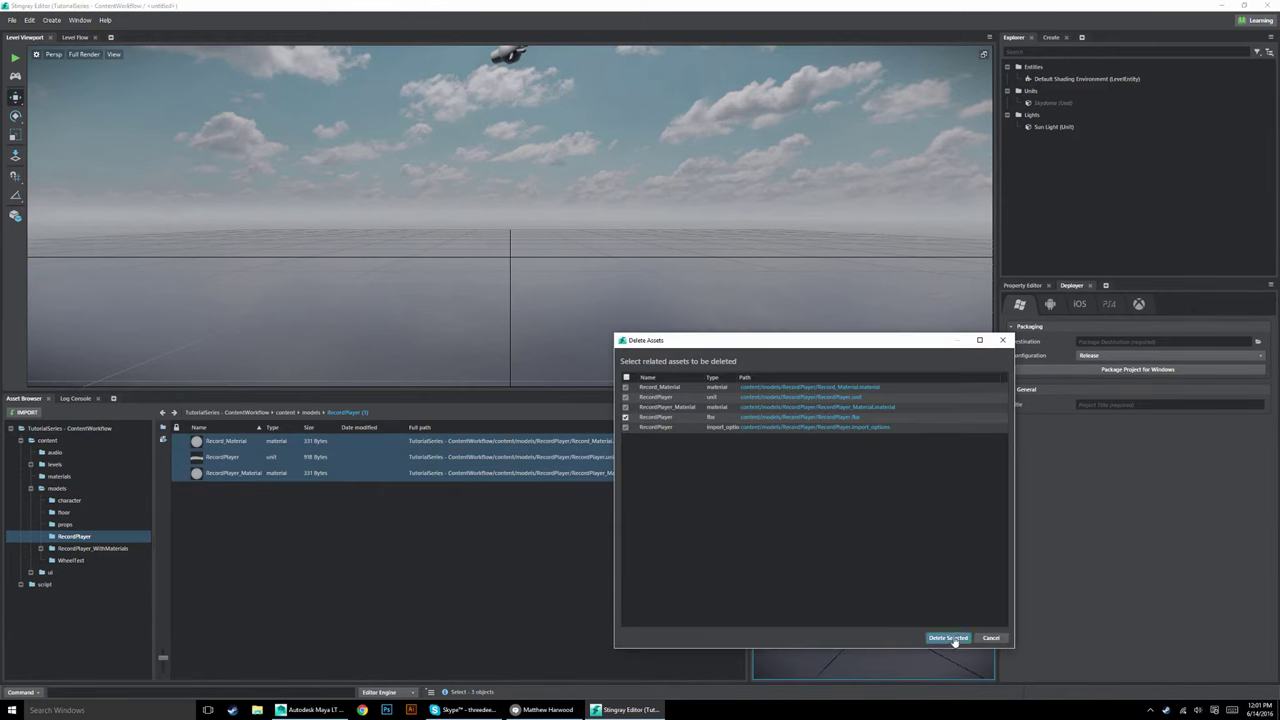
click(950, 637)
click(26, 412)
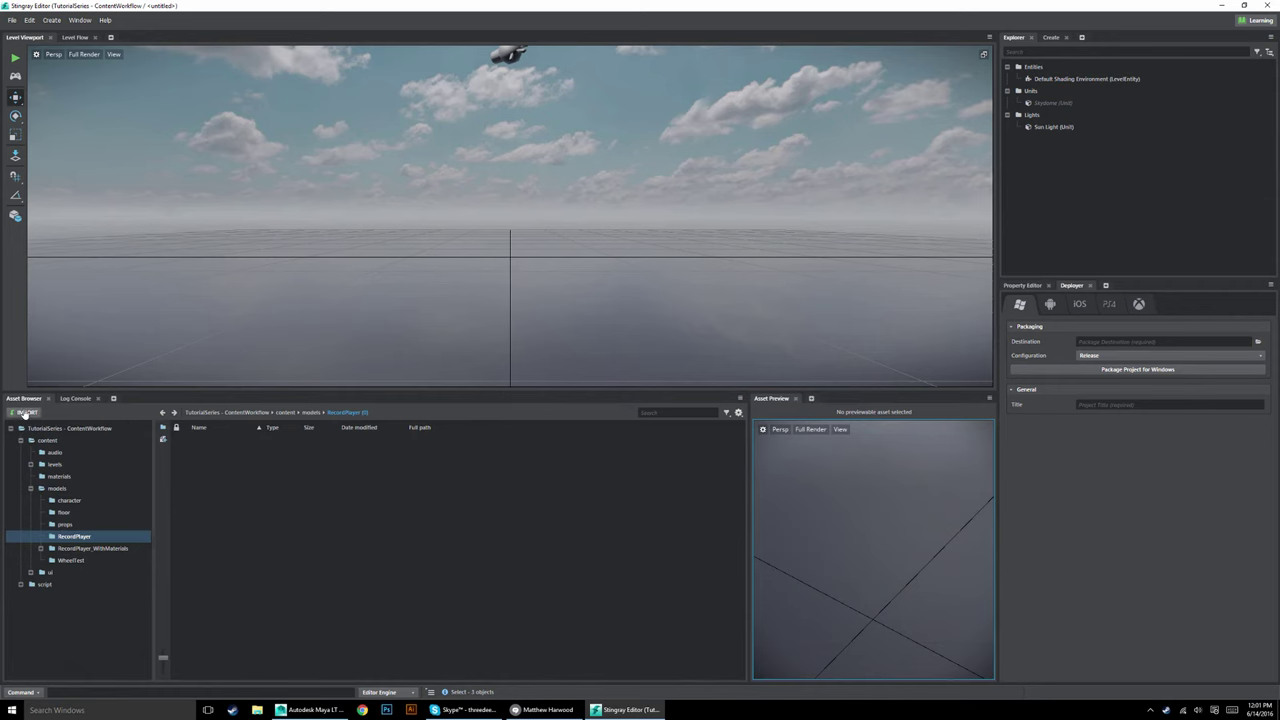
click(250, 112)
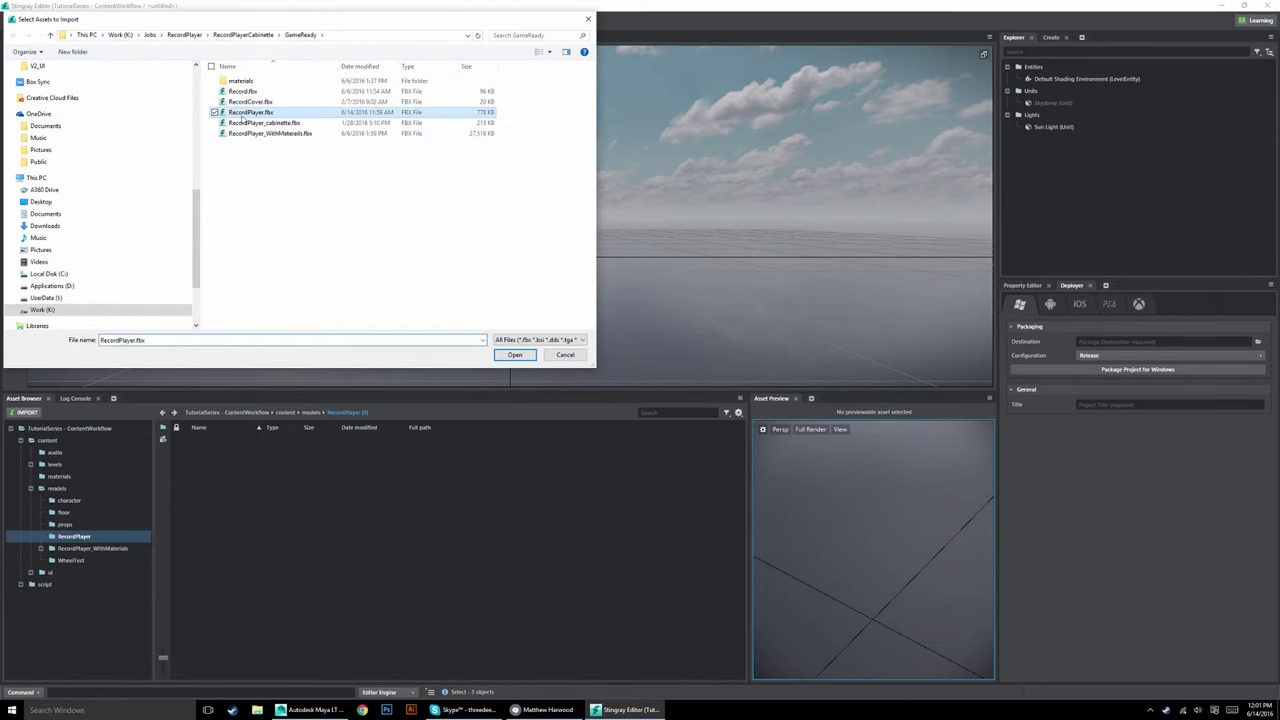
click(514, 355)
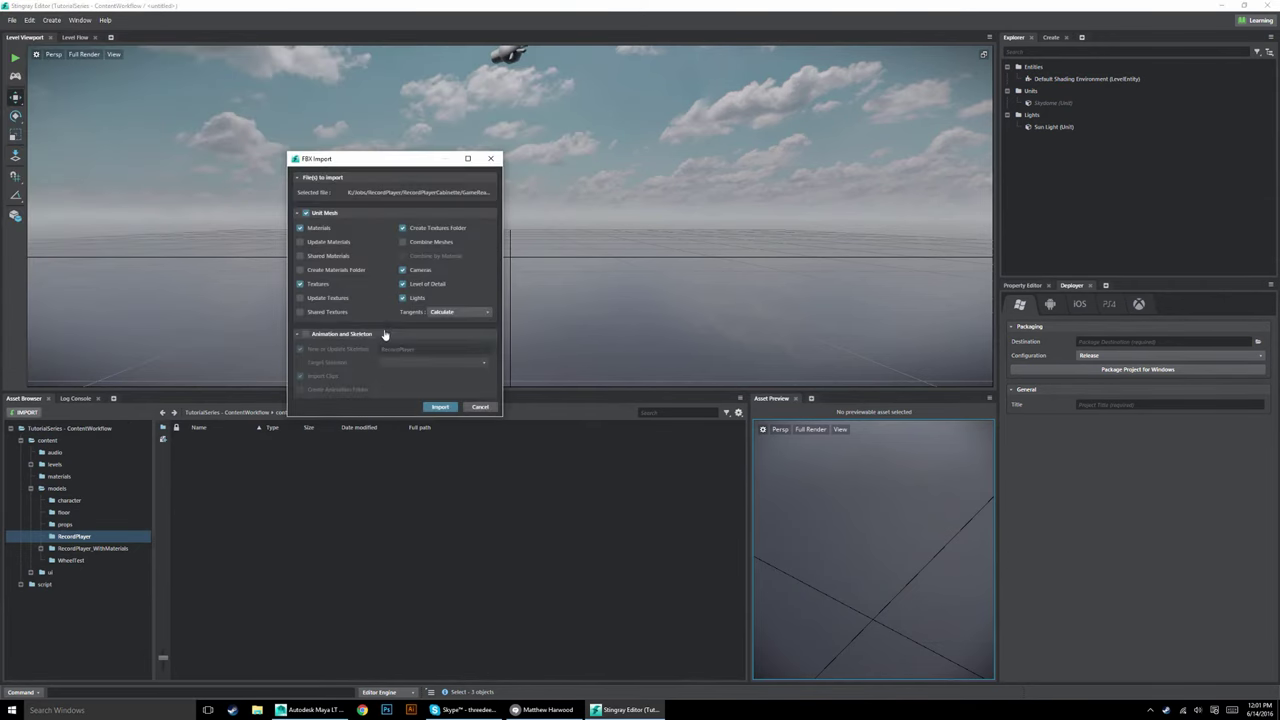
click(306, 335)
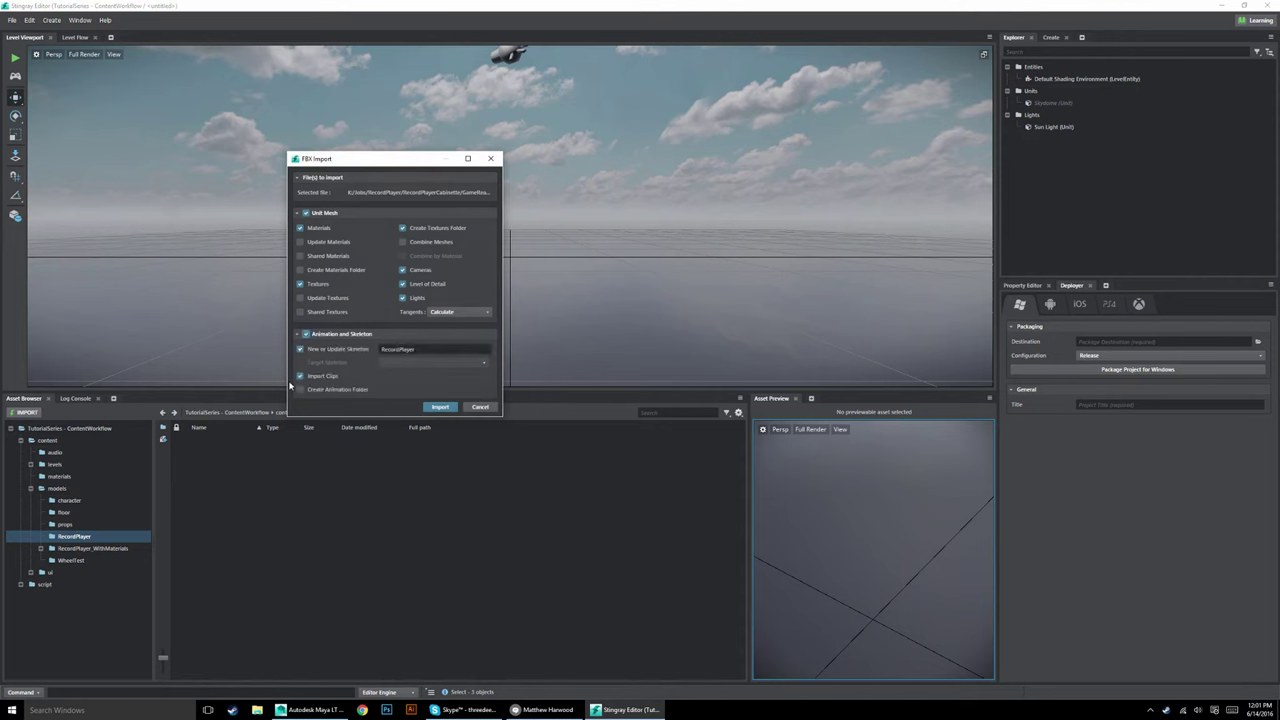
click(441, 407)
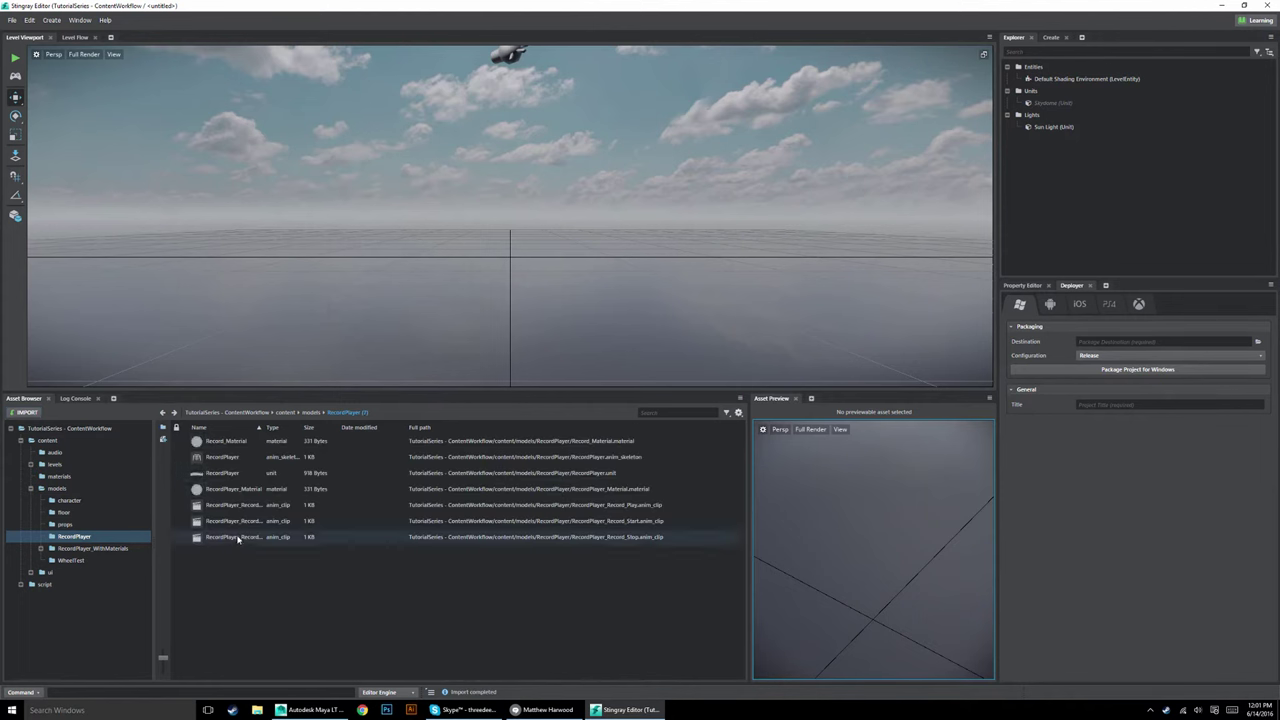
Preview the model and Record_Play clip, widen the Name column, and try thumbnail sizes.
click(219, 476)
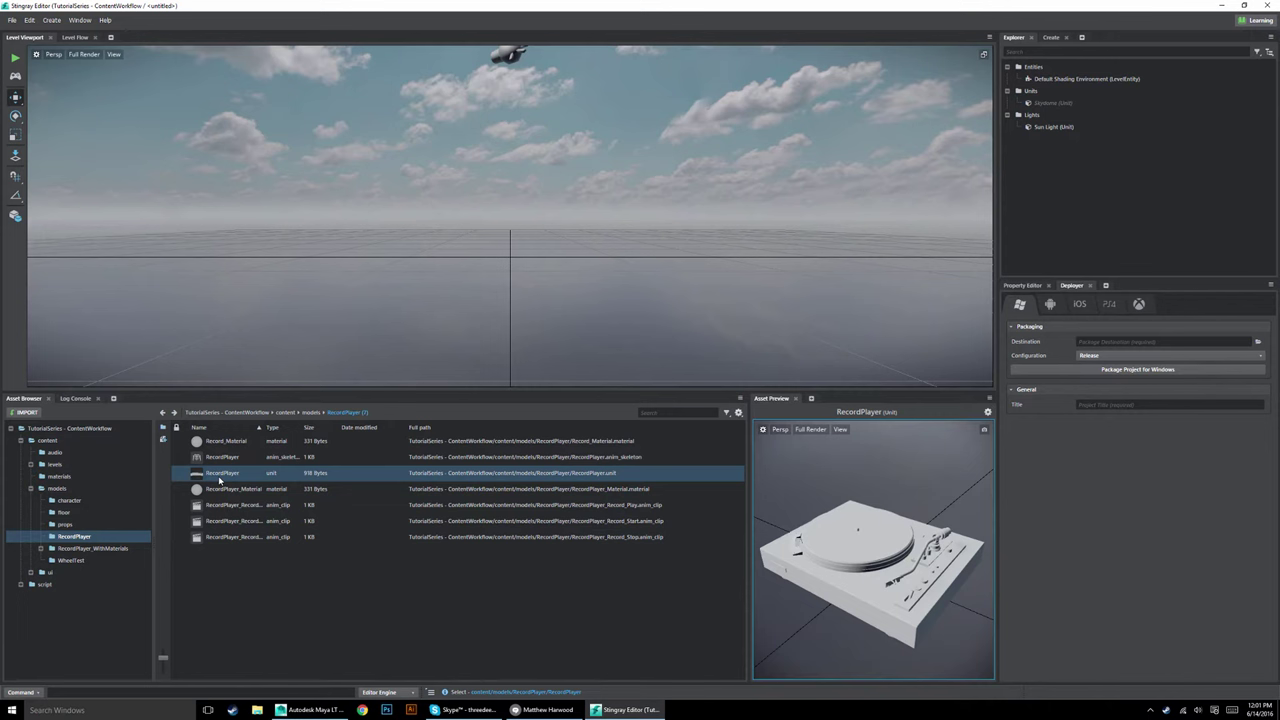
click(225, 505)
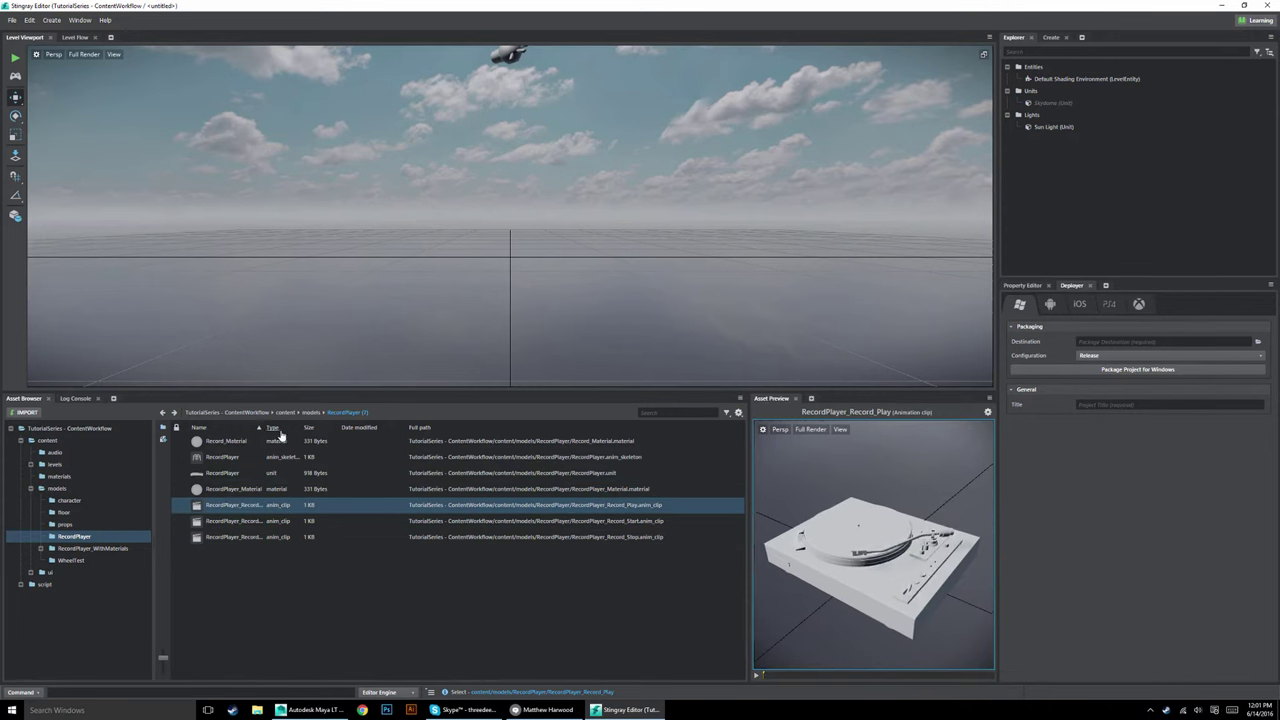
drag(263, 427, 320, 427)
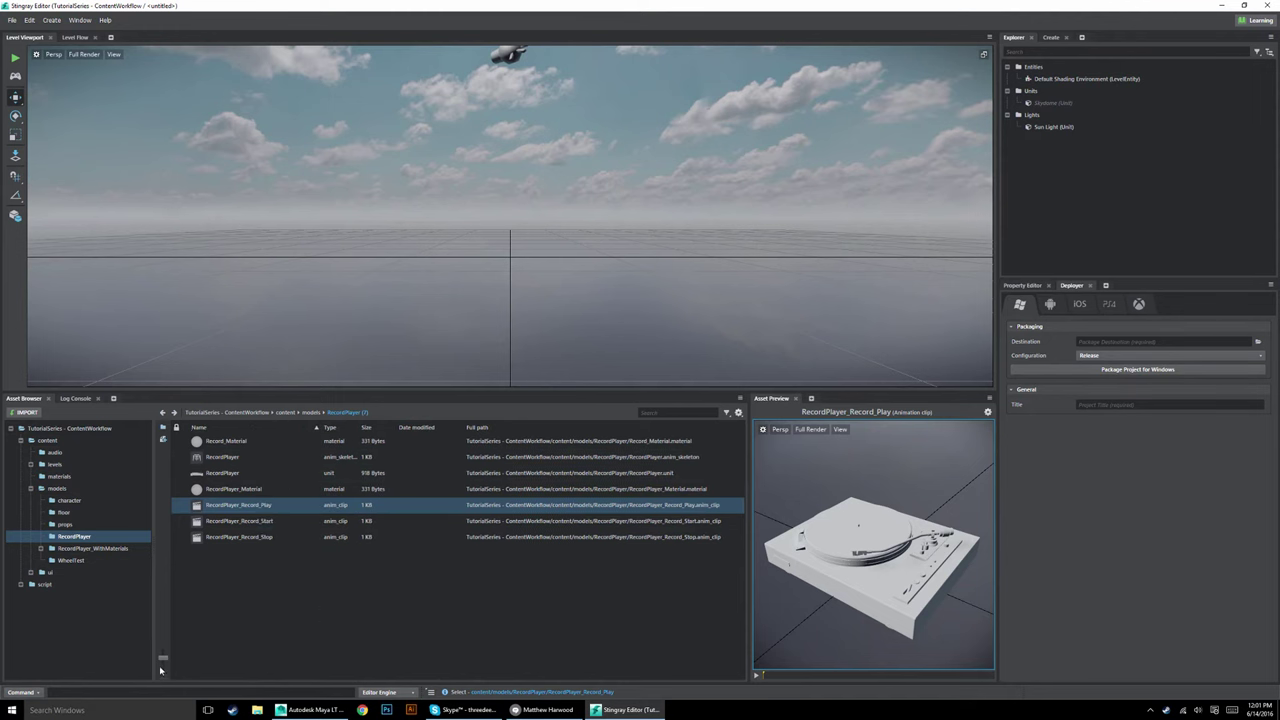
mouse_move(164, 661)
mouse_down()
mouse_move(163, 648)
mouse_move(163, 660)
mouse_up()
drag(164, 660, 165, 653)
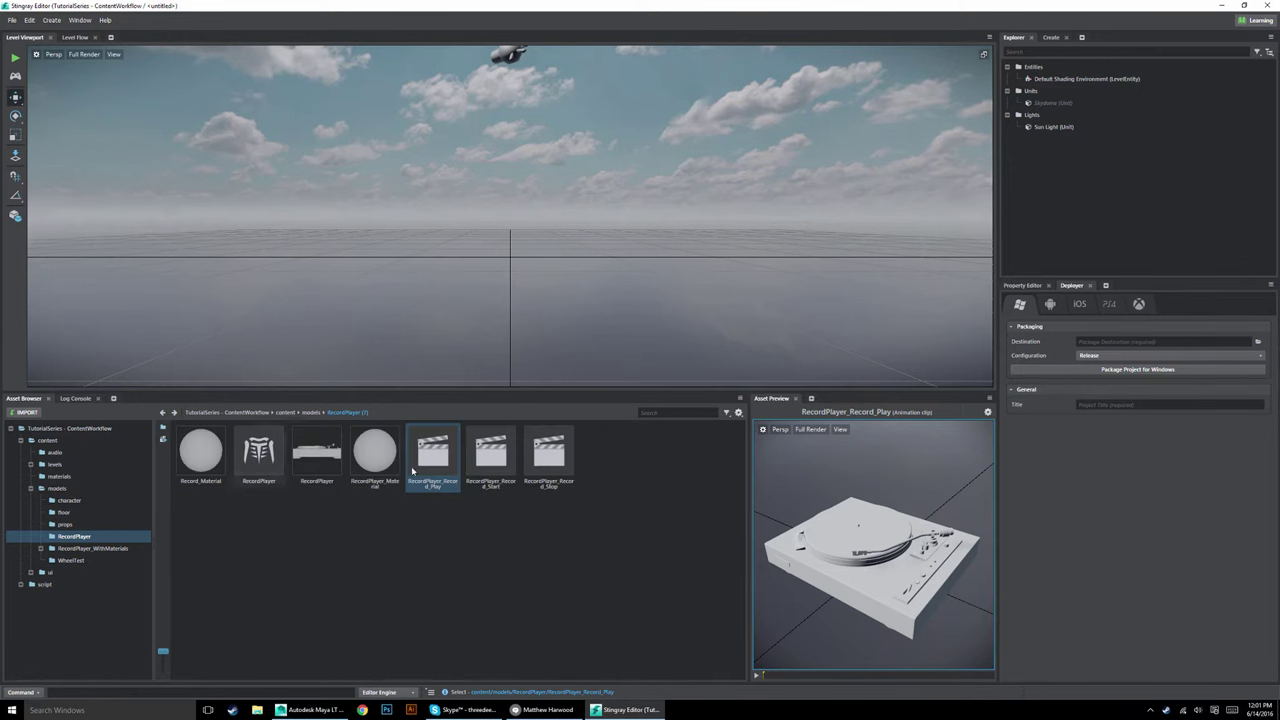
drag(161, 653, 161, 658)
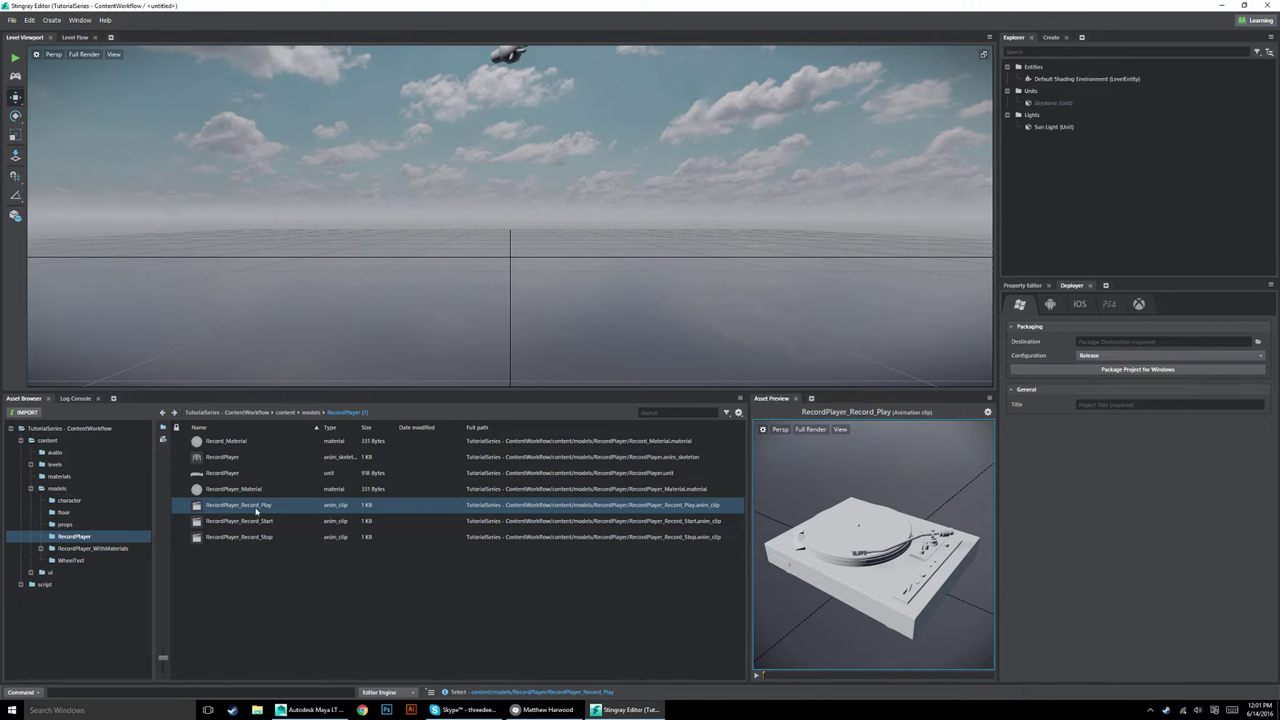
Play Record_Play, preview Record_Start and Record_Stop, then select RecordPlayer_Material.
click(757, 676)
click(222, 523)
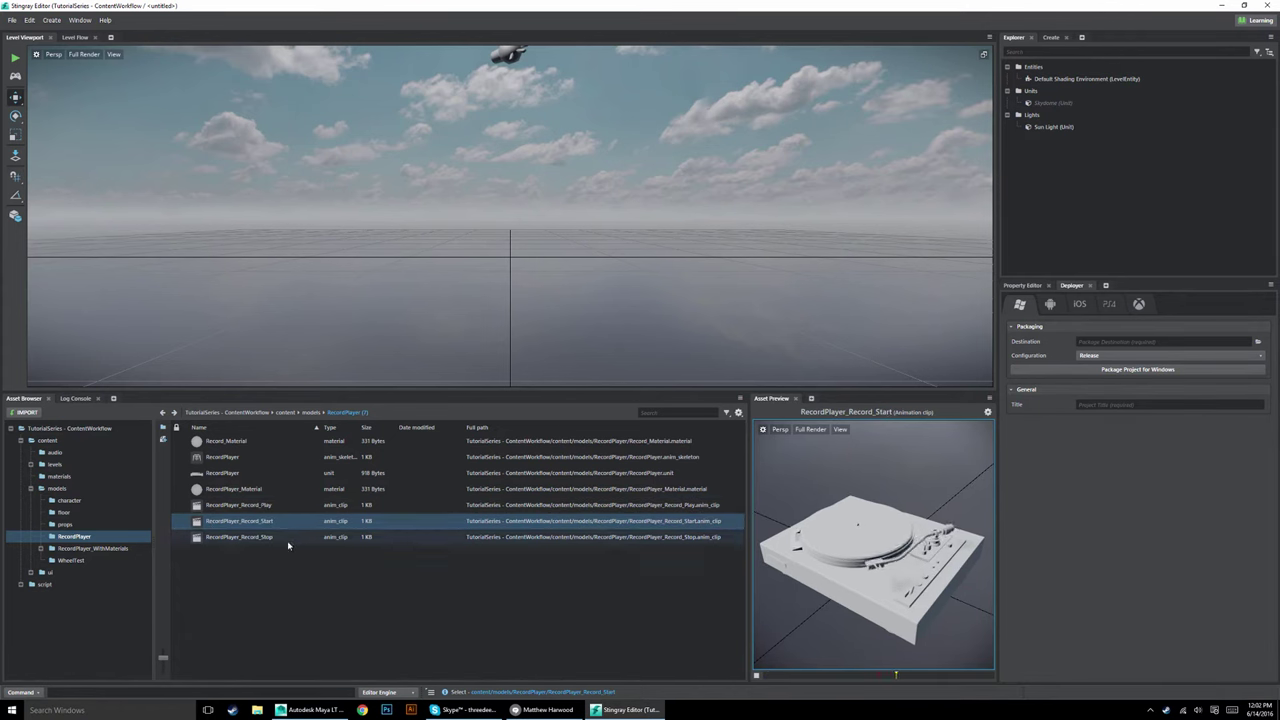
click(262, 538)
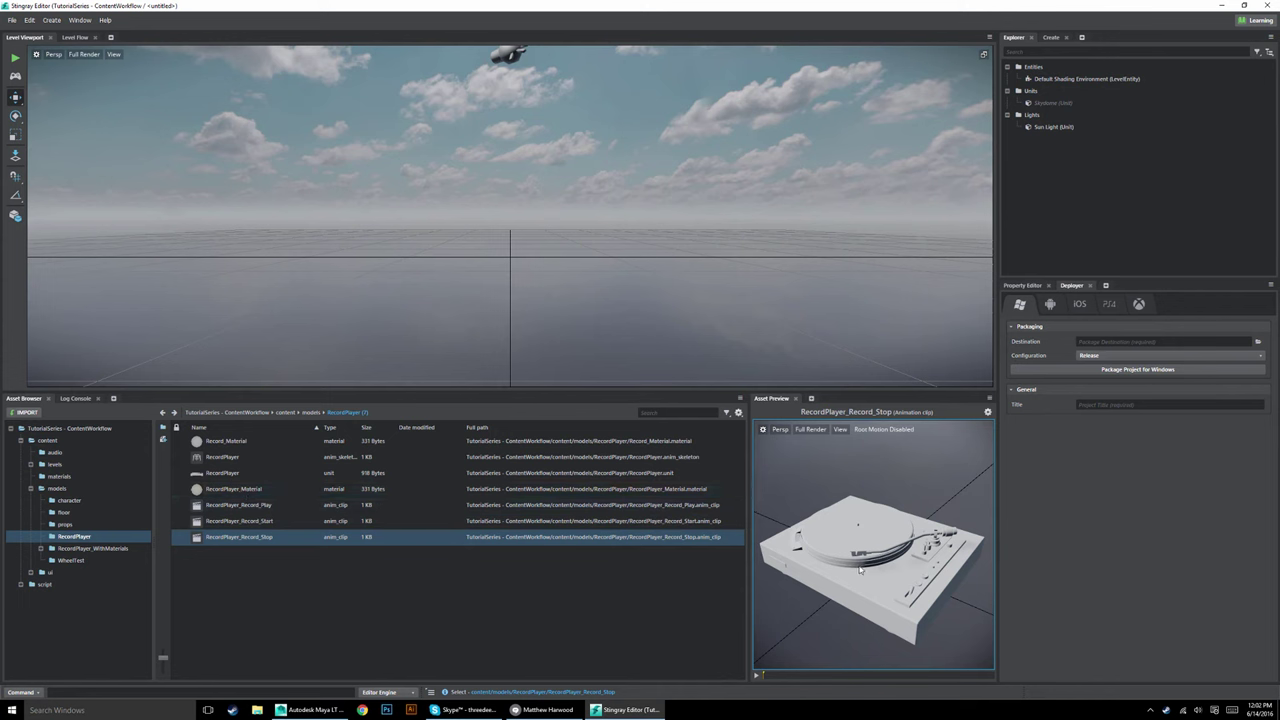
click(240, 490)
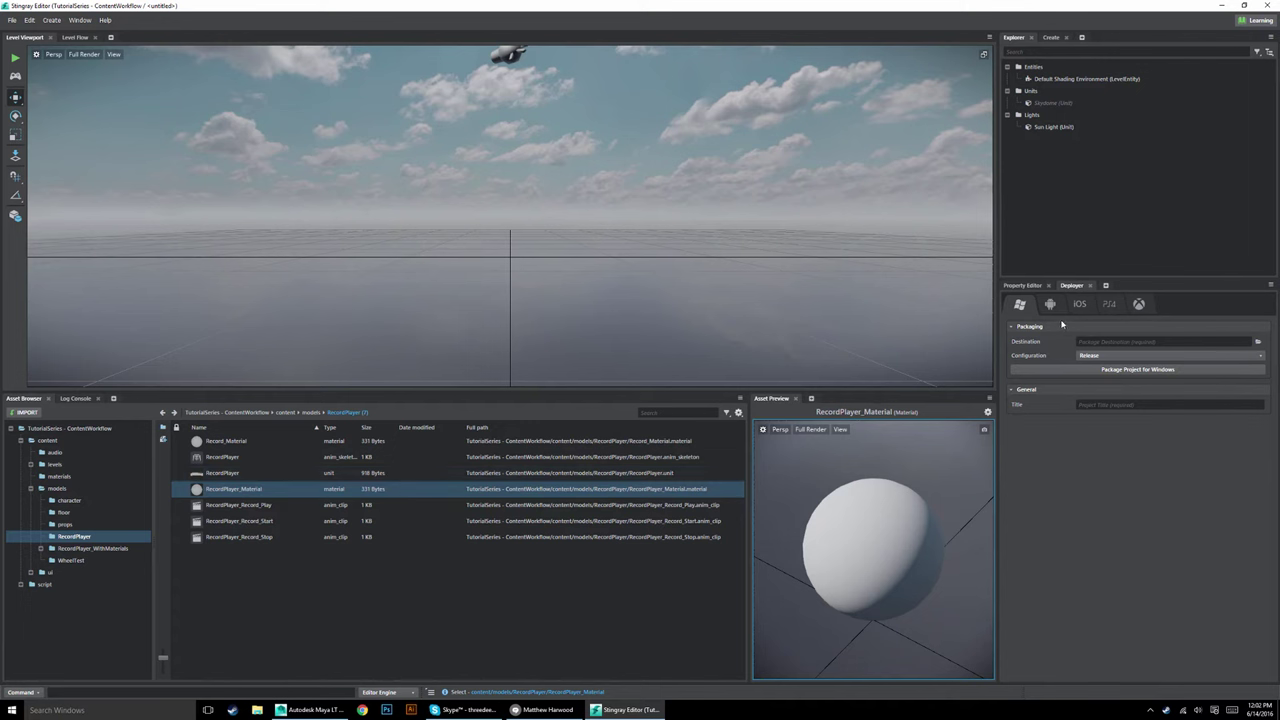
Show RecordPlayer_Material's properties and toggle Use Color Map and Use Normal Map on, then off.
click(1030, 286)
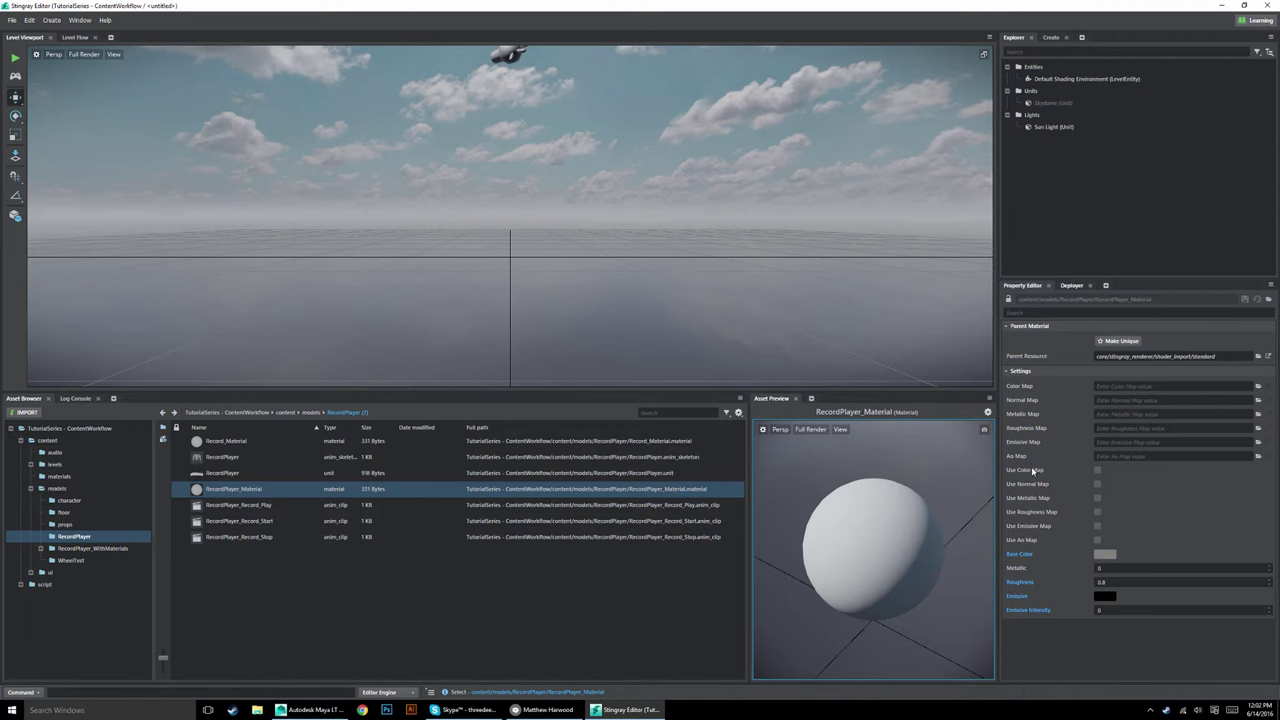
click(1098, 470)
click(1097, 484)
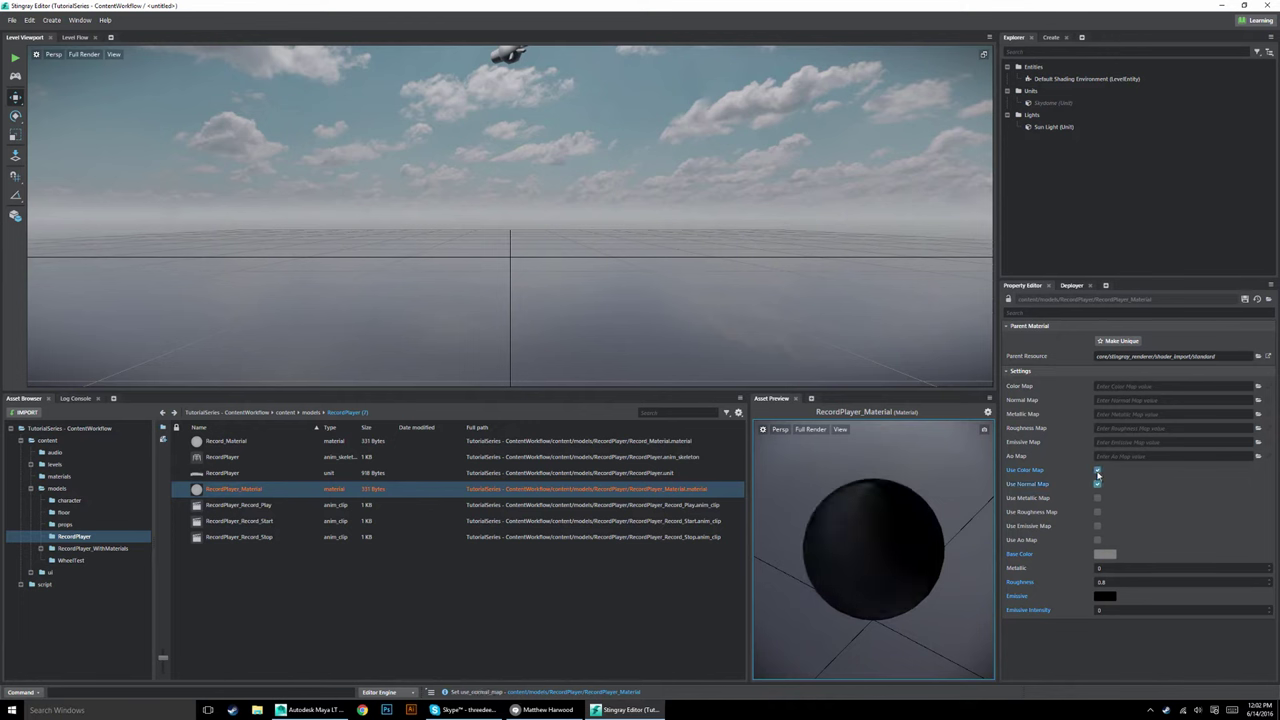
click(1098, 470)
click(1097, 484)
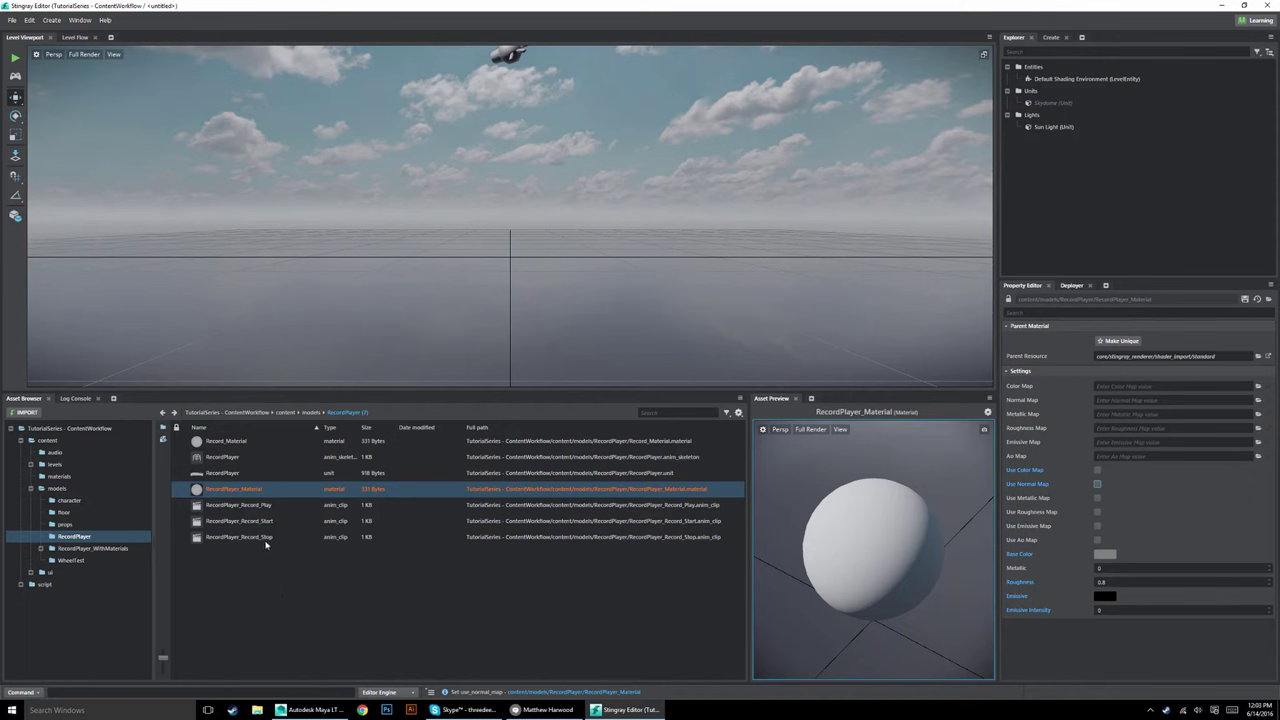
Go up to the models folder and back into the RecordPlayer folder twice.
click(311, 412)
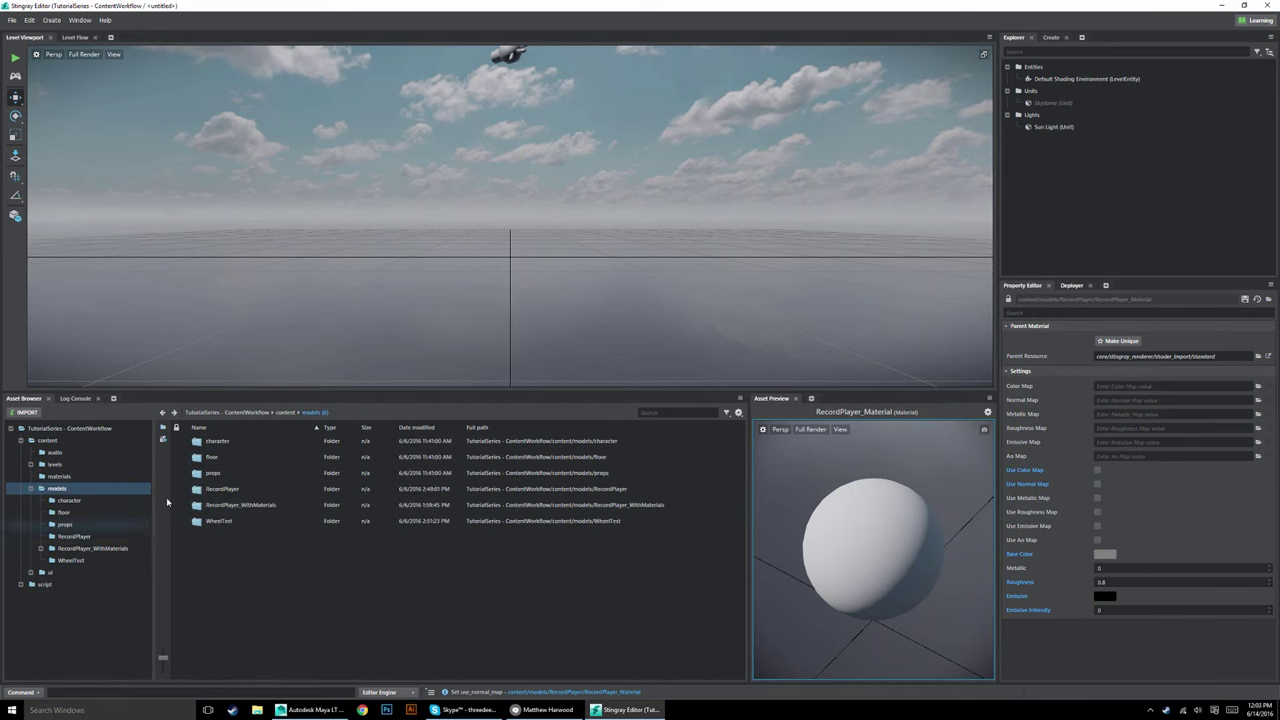
double_click(218, 488)
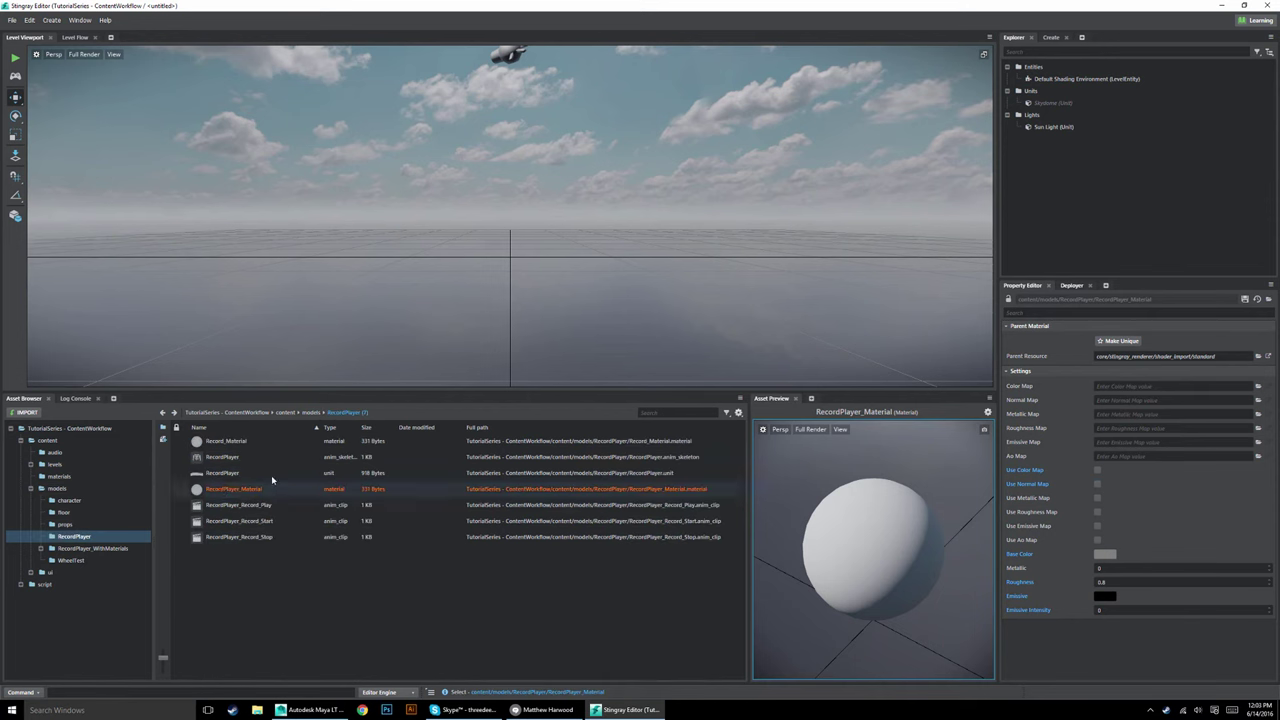
click(311, 412)
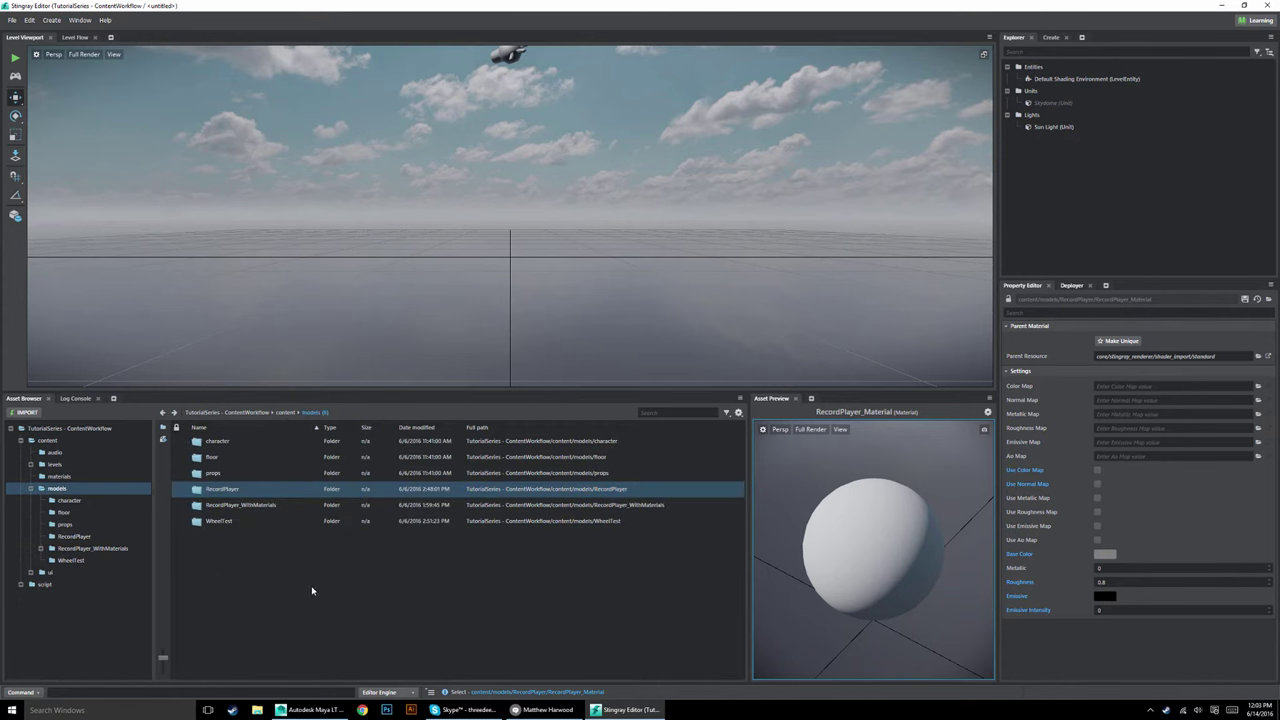
double_click(228, 492)
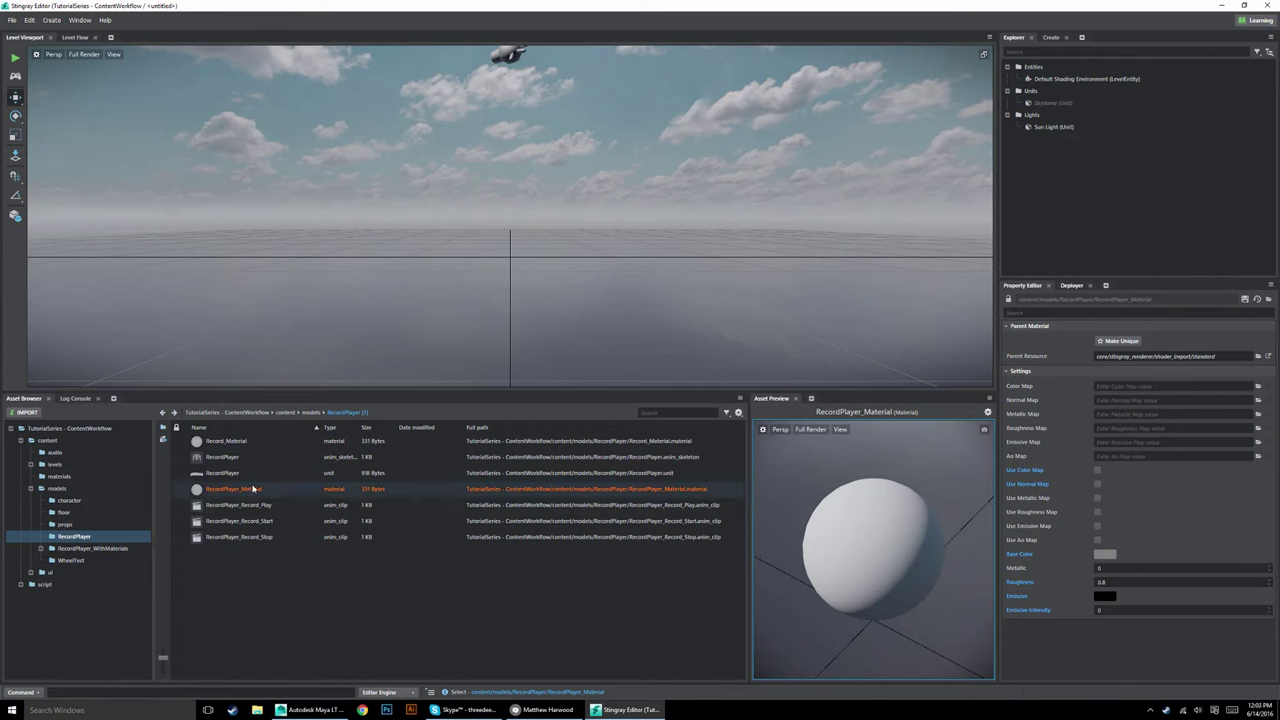
Create a new folder named Textures in the RecordPlayer asset list.
right_click(213, 564)
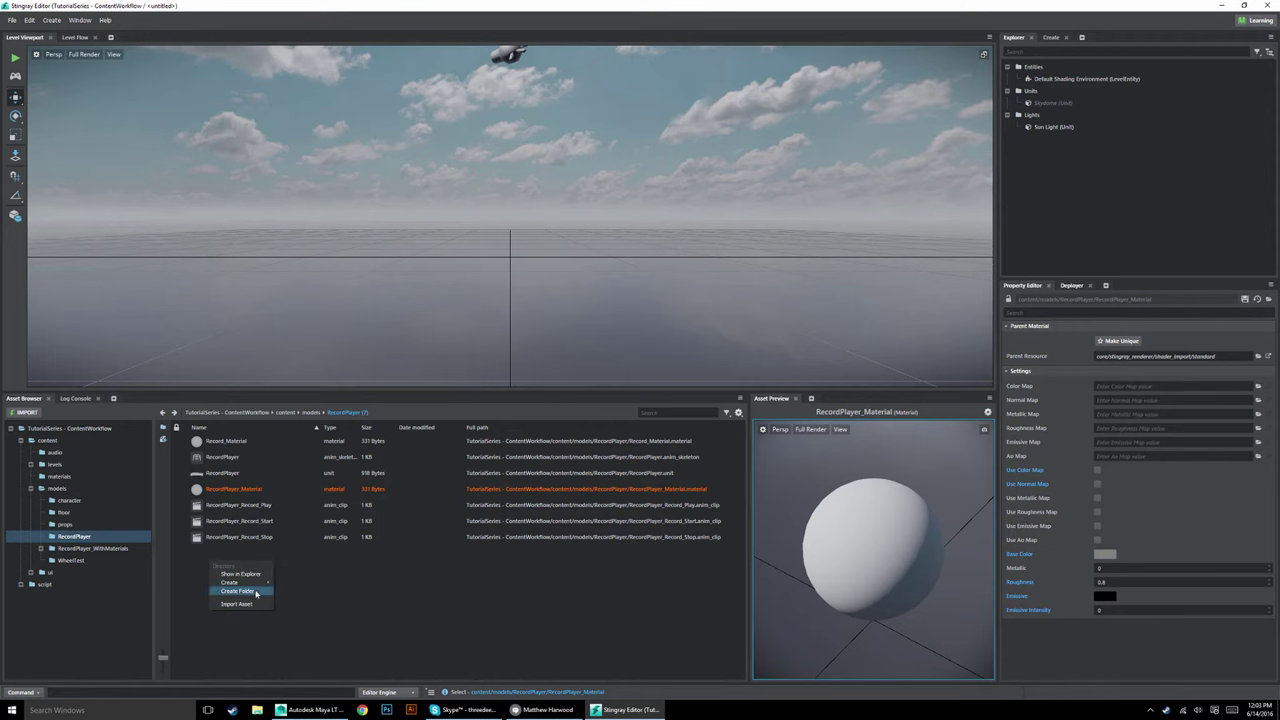
click(237, 590)
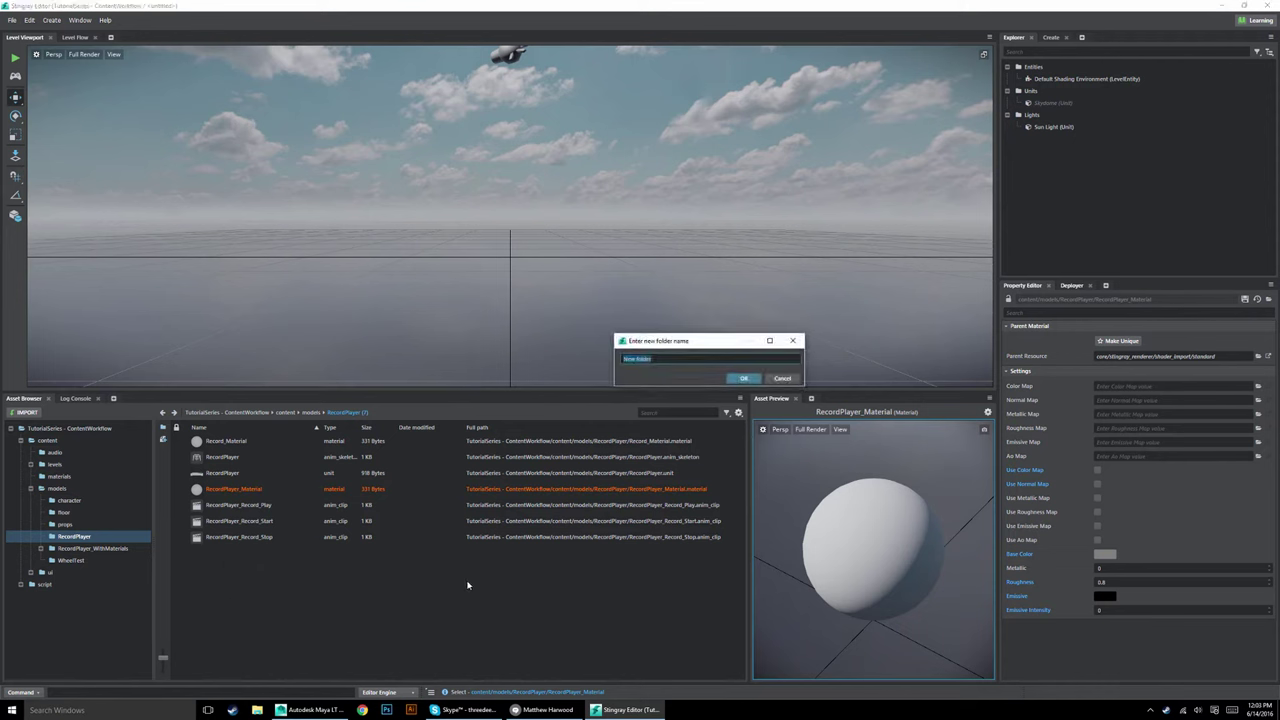
text(textu)
key(BackSpace)
key(BackSpace)
key(BackSpace)
key(BackSpace)
key(BackSpace)
key(Return)
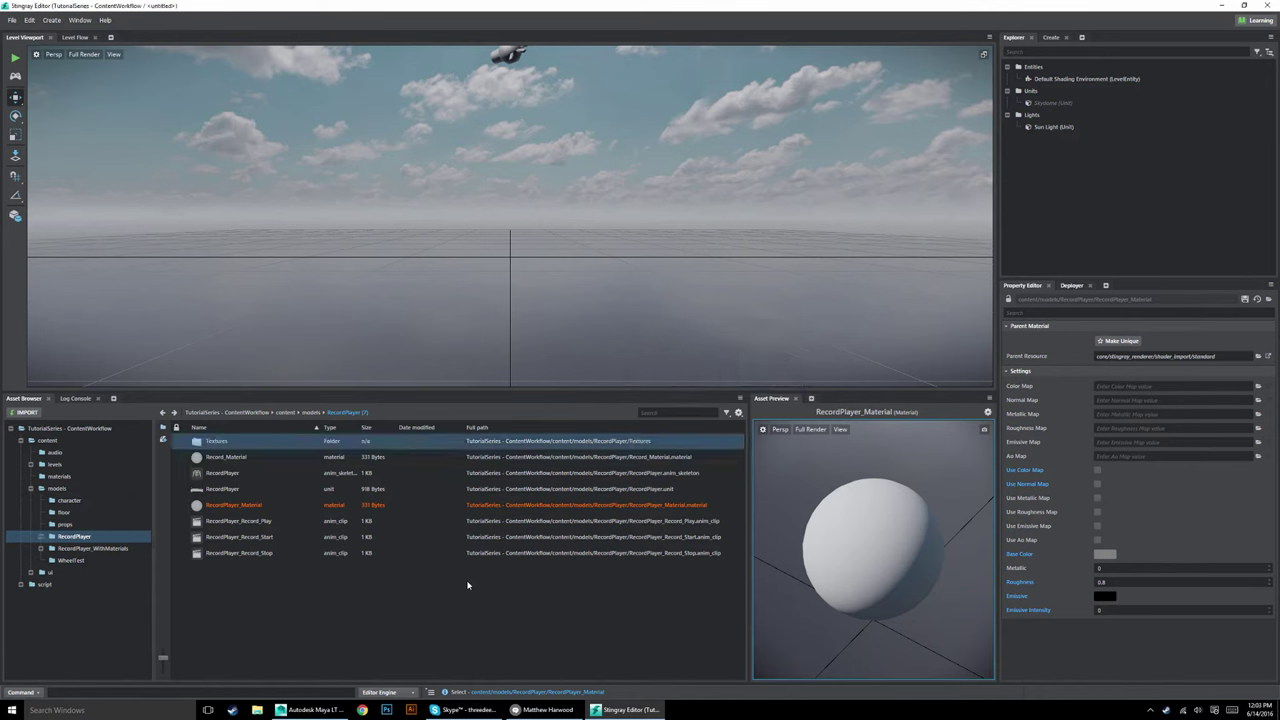
In Textures, import Record_basecolor, Record_Emissive, Record_normal and Record_roughness from the materials source folder.
double_click(330, 441)
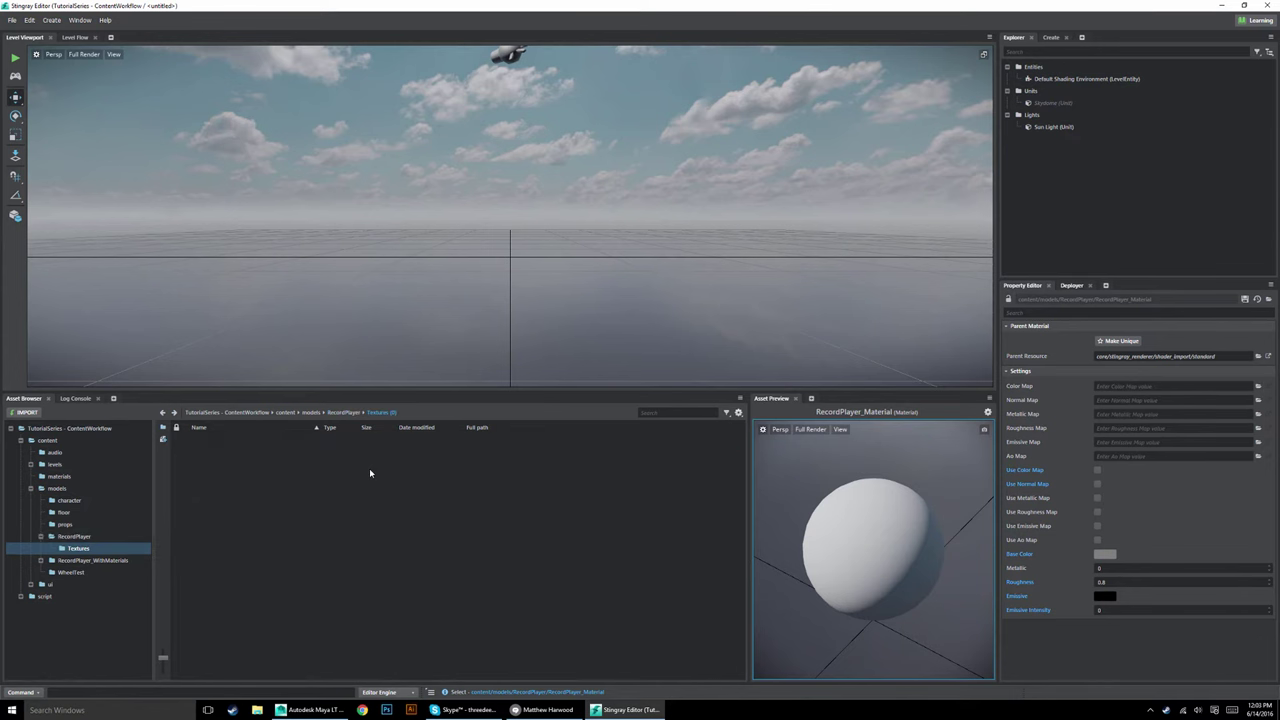
click(34, 413)
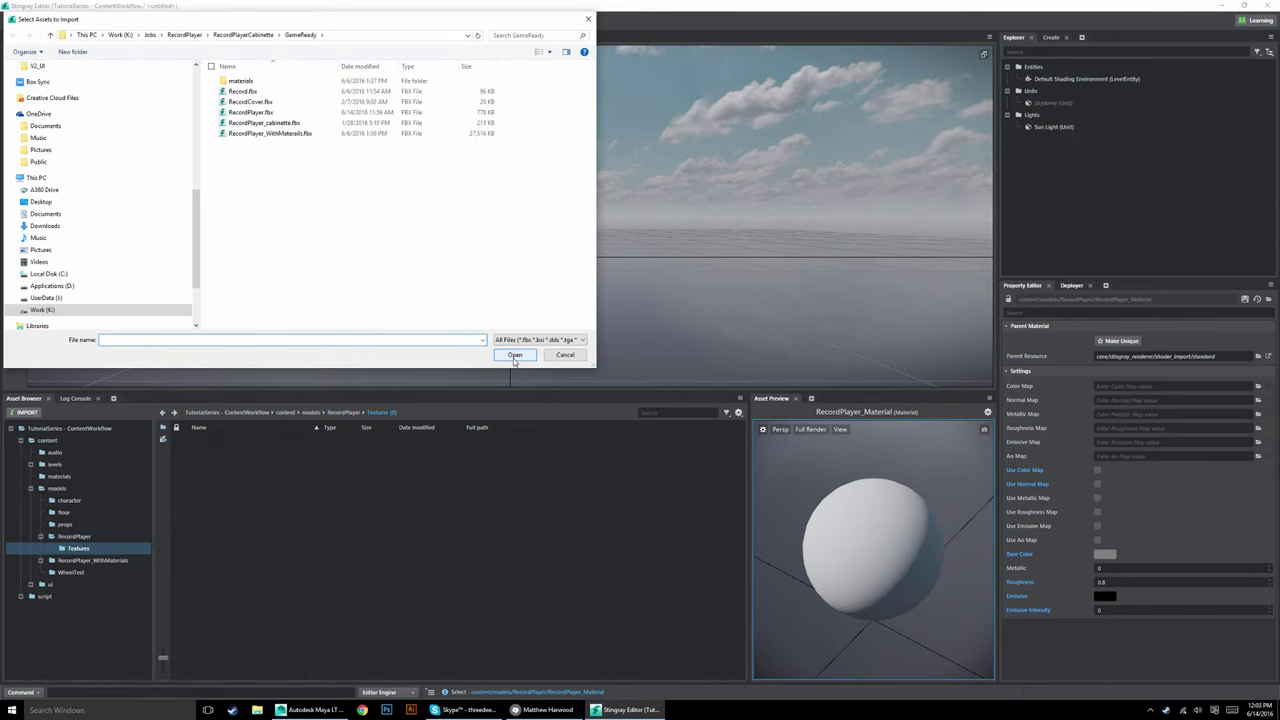
double_click(241, 81)
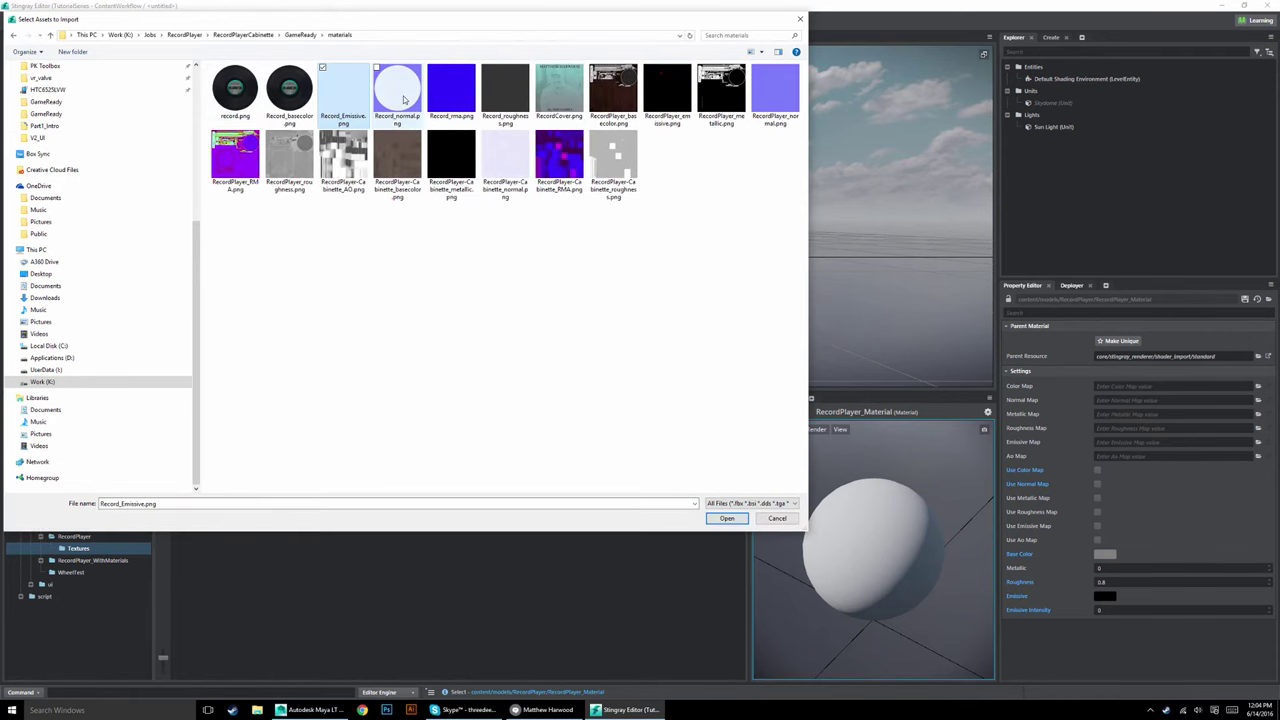
ctrl+click(289, 95)
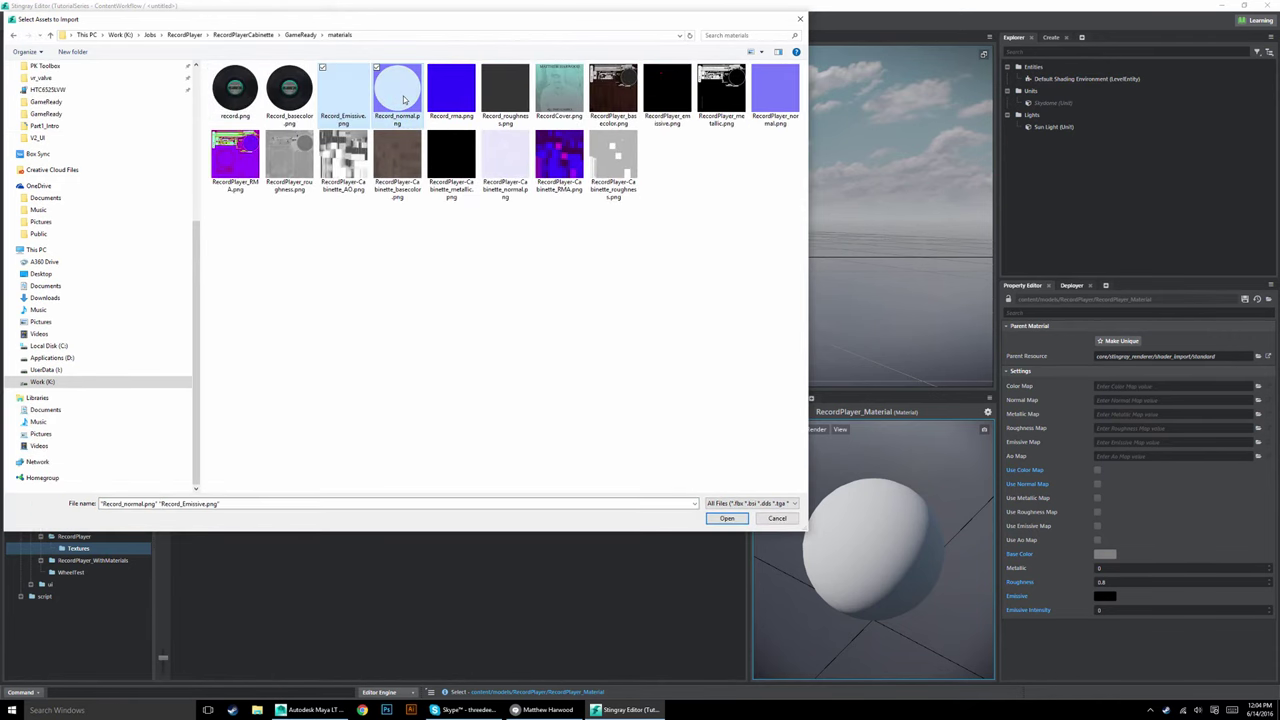
ctrl+click(291, 115)
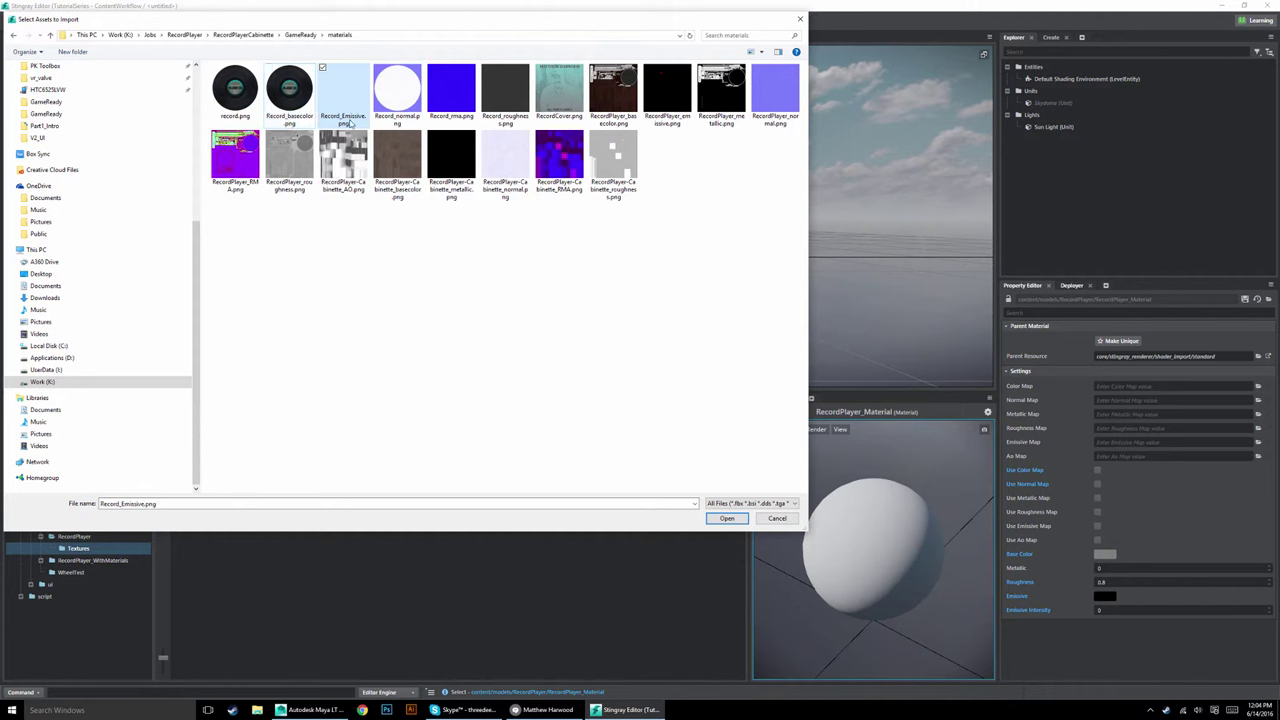
ctrl+click(289, 92)
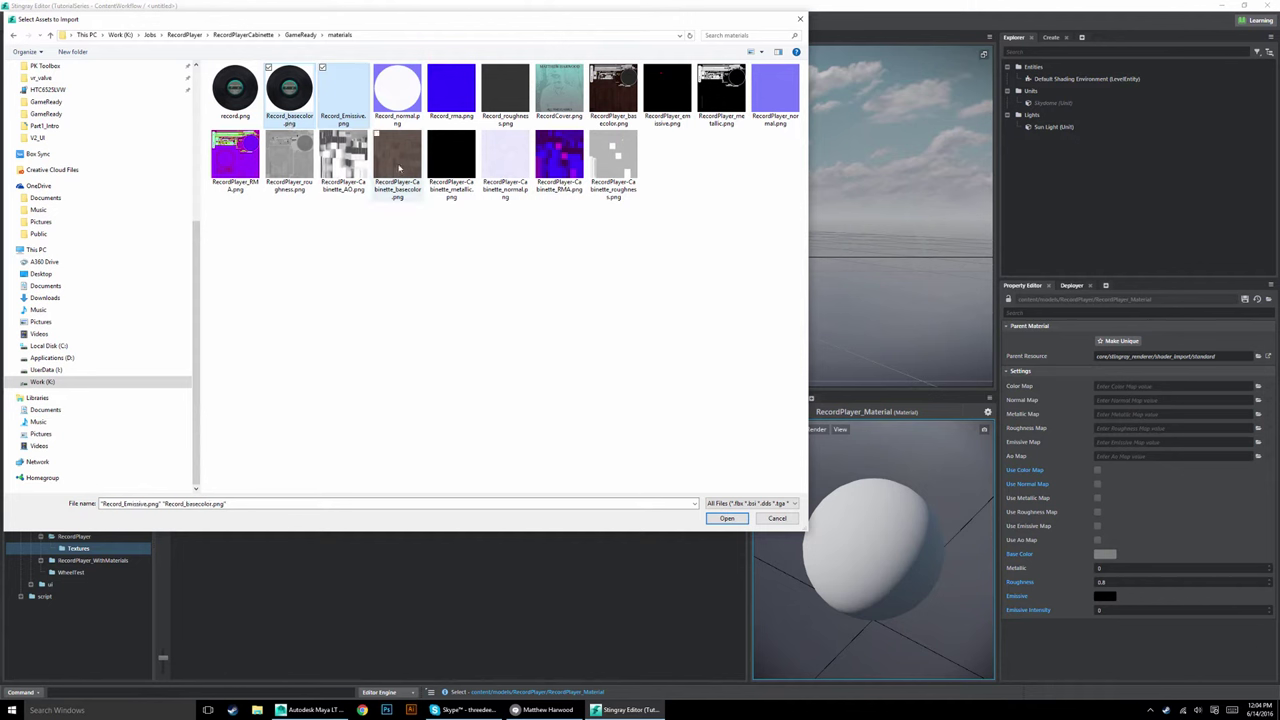
ctrl+click(402, 97)
ctrl+click(504, 98)
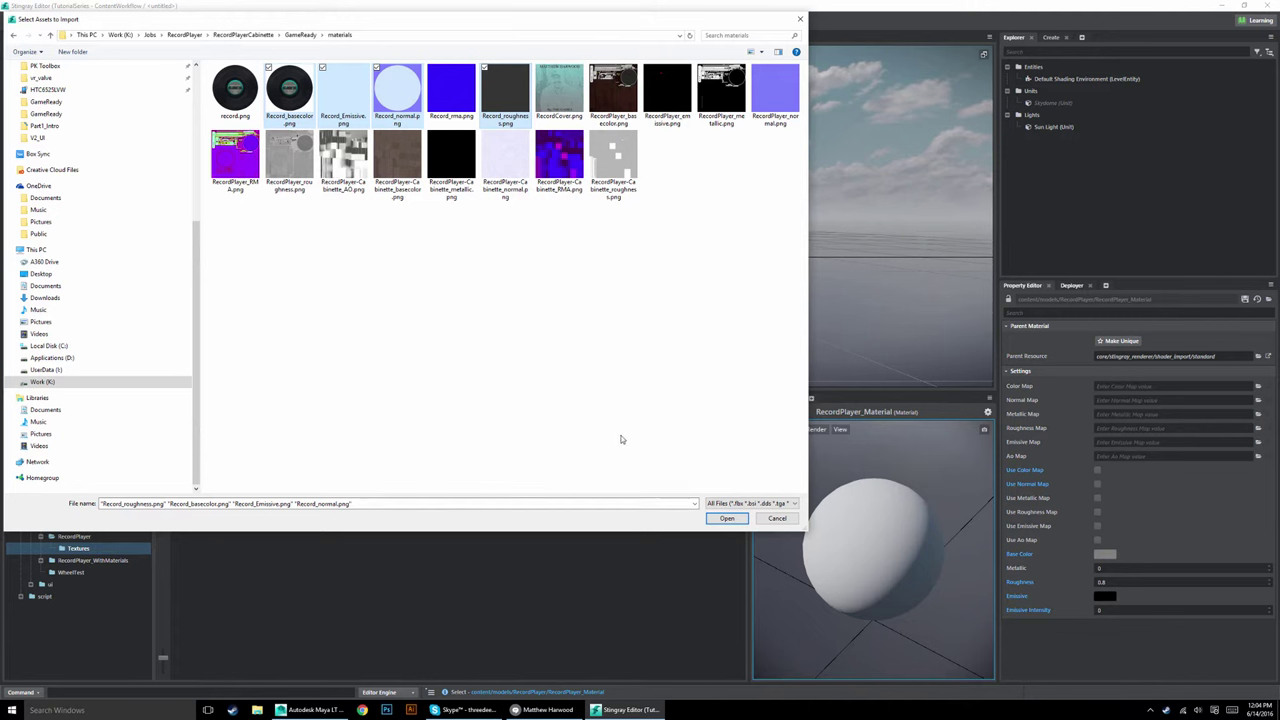
click(727, 518)
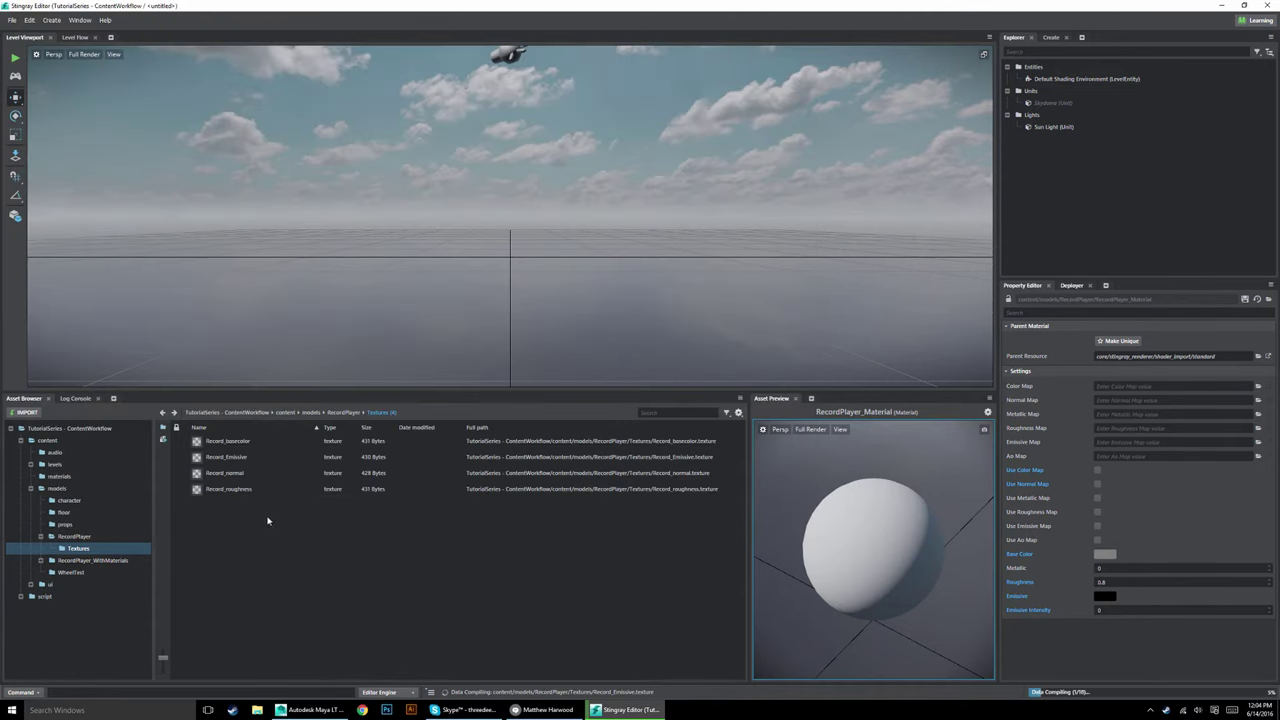
Assign the Record_basecolor, Record_Emissive and Record_roughness textures to Record_Material's map fields.
click(350, 412)
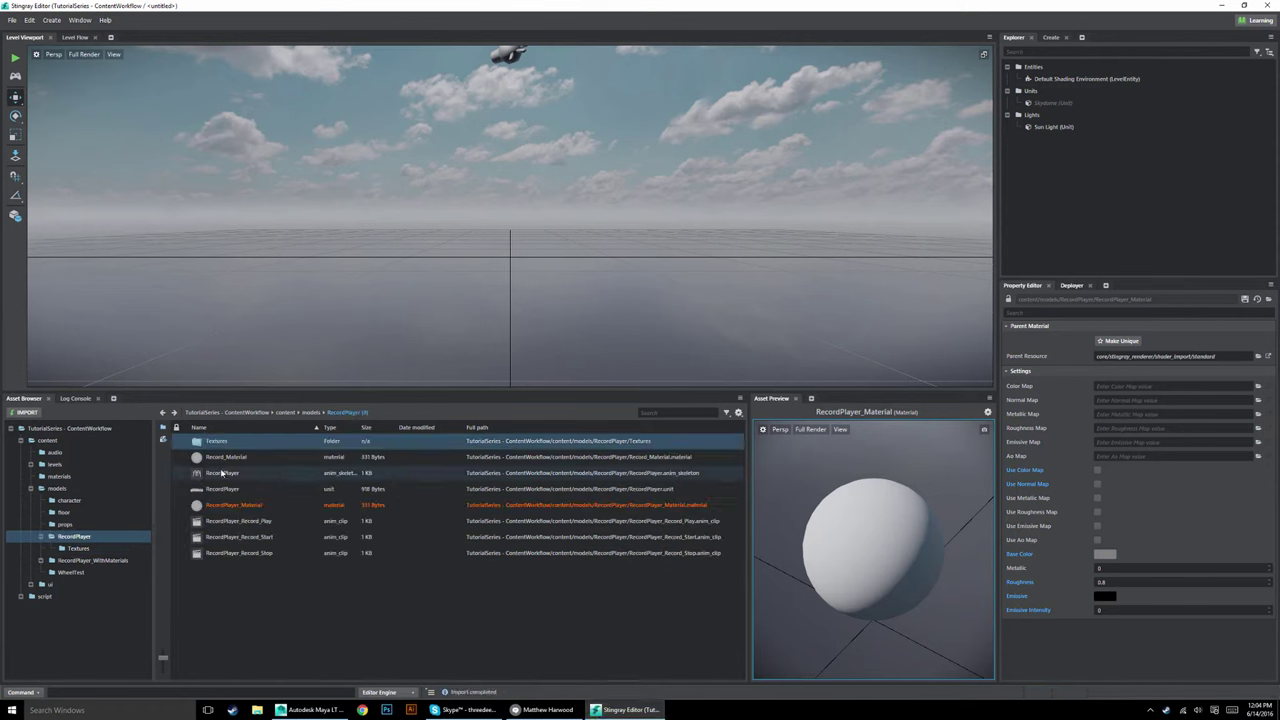
click(225, 458)
double_click(216, 441)
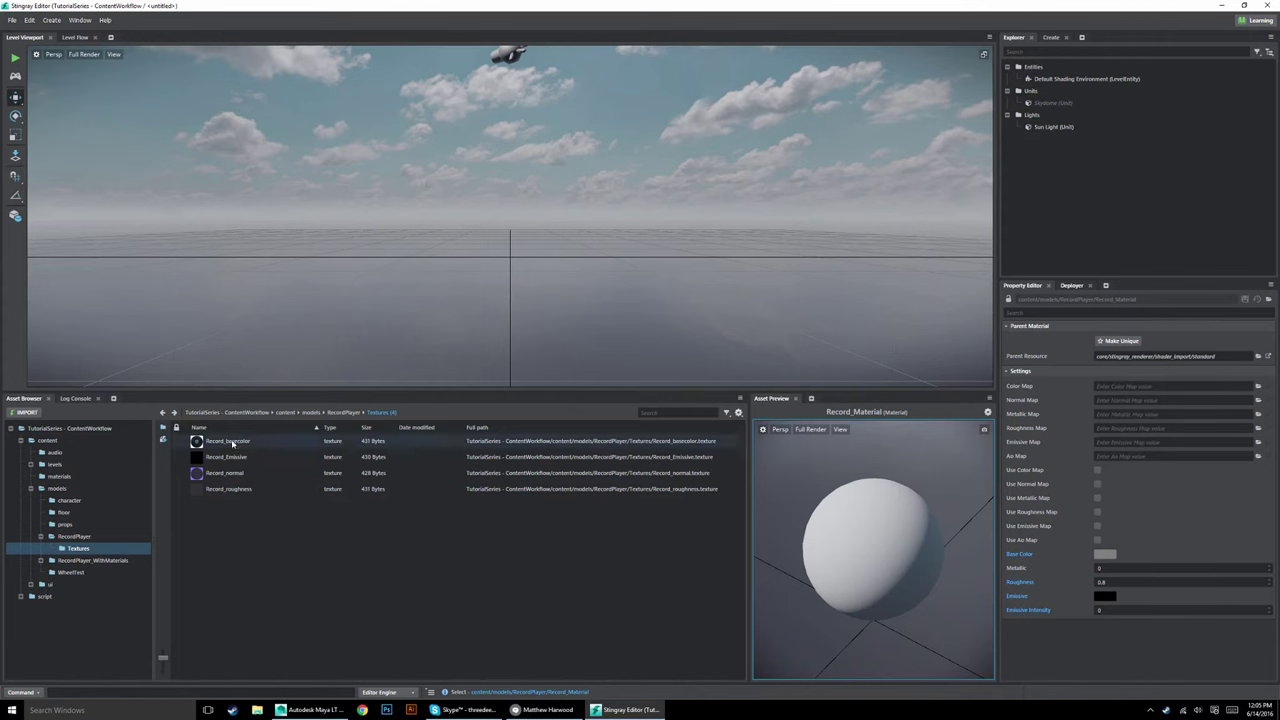
drag(232, 443, 1141, 391)
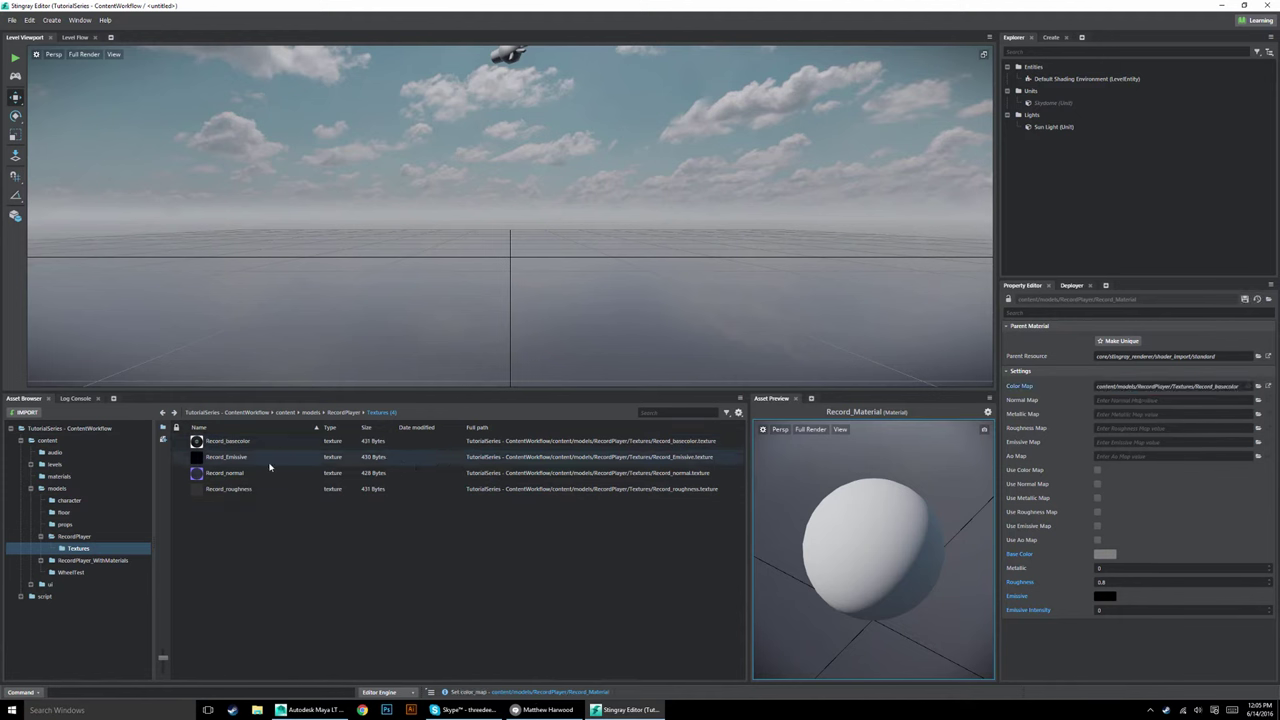
drag(269, 466, 1134, 404)
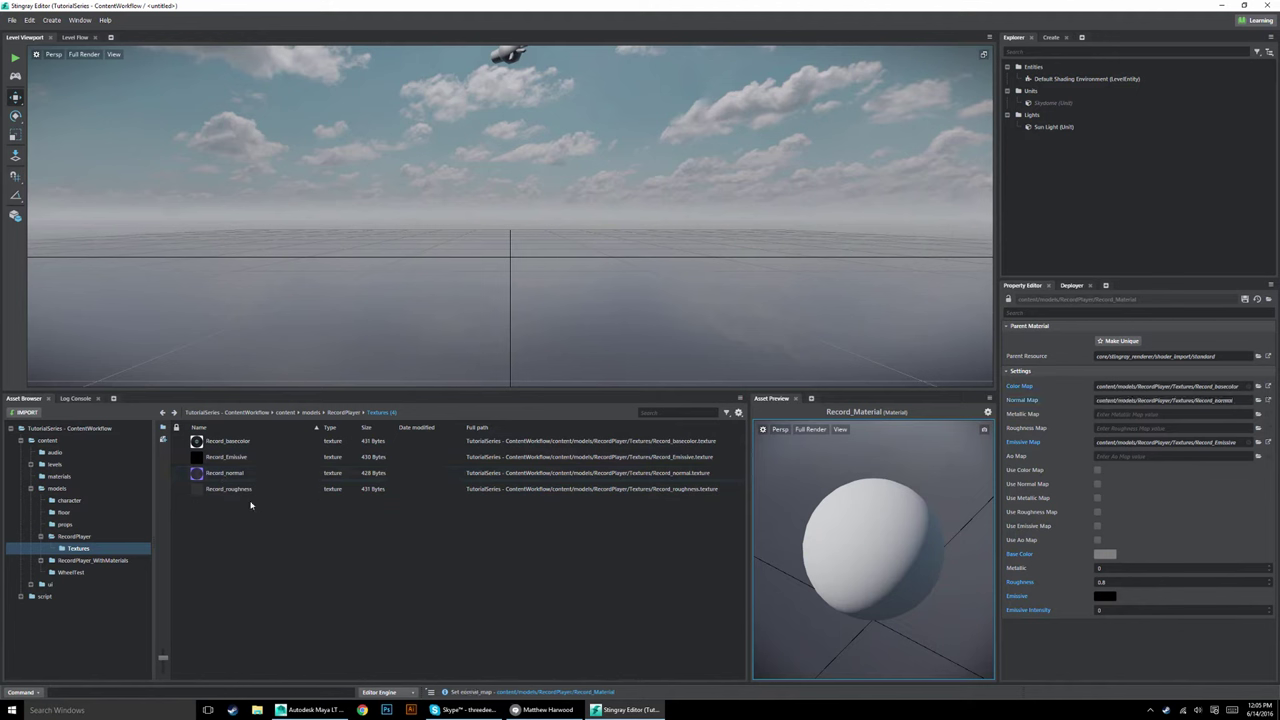
drag(230, 489, 1138, 430)
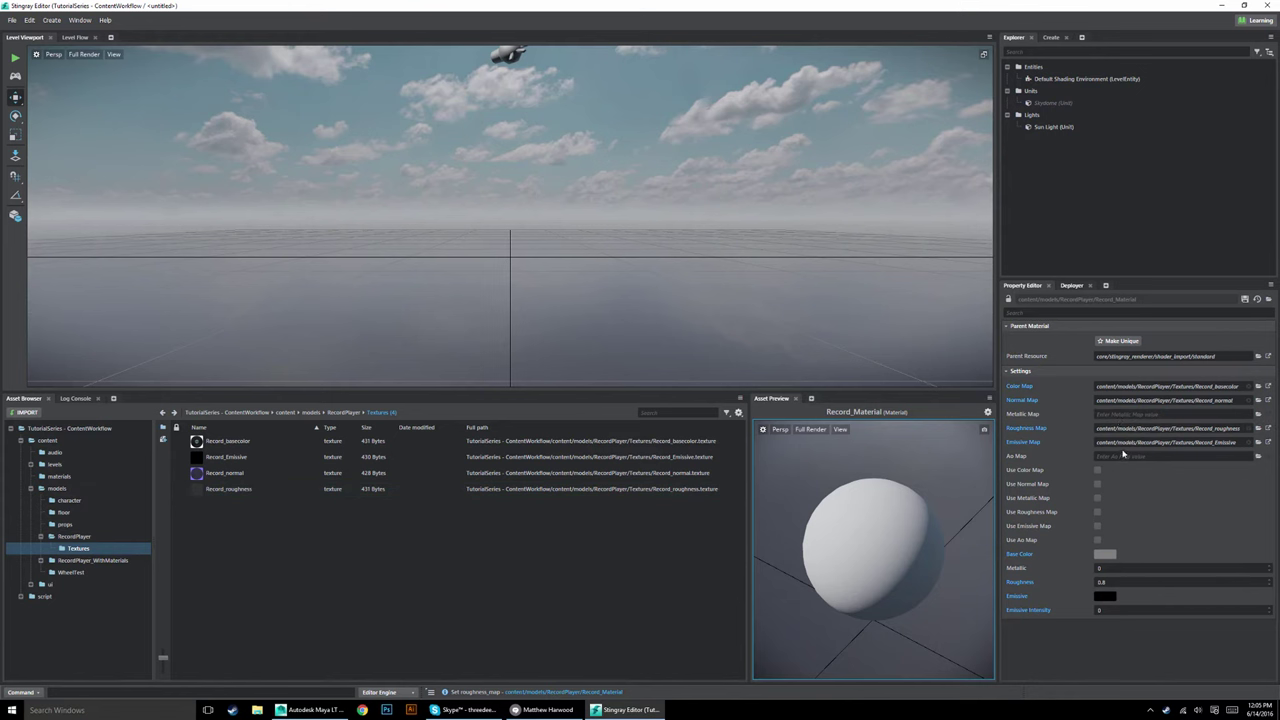
Clear the emissive map, enable color, normal and roughness maps, and view the RecordPlayer unit top-down.
click(1248, 444)
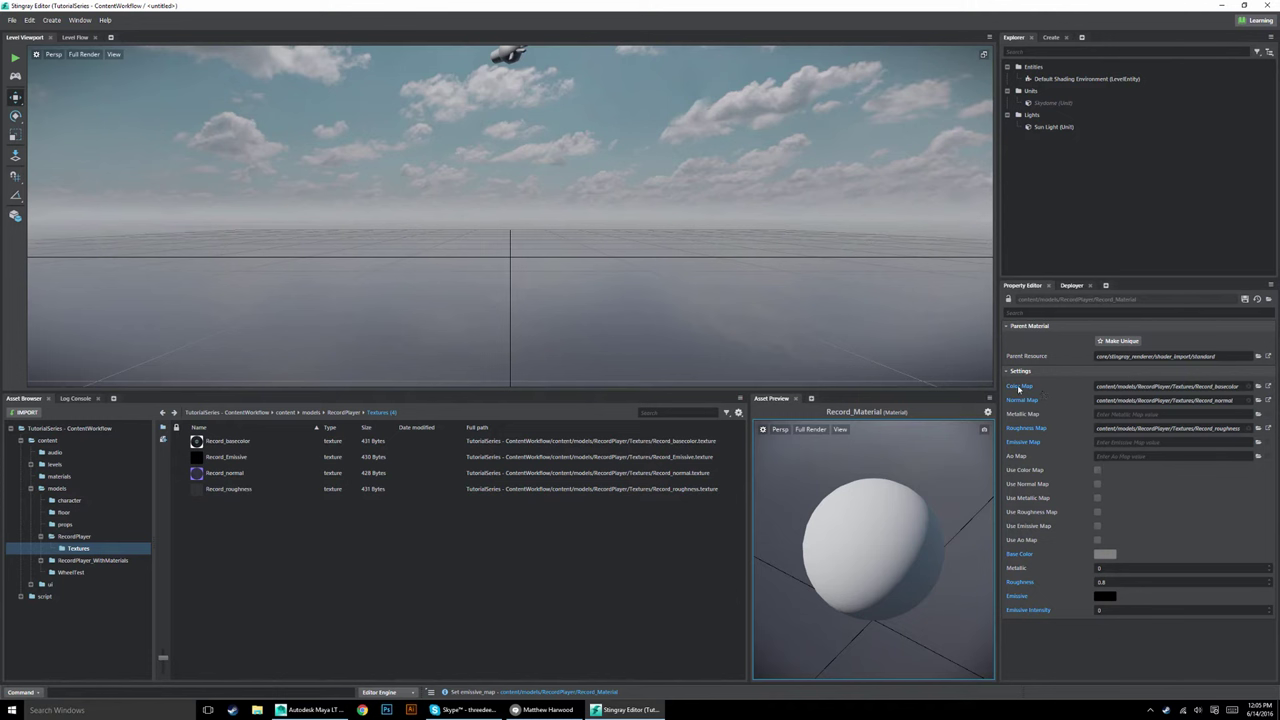
click(1097, 469)
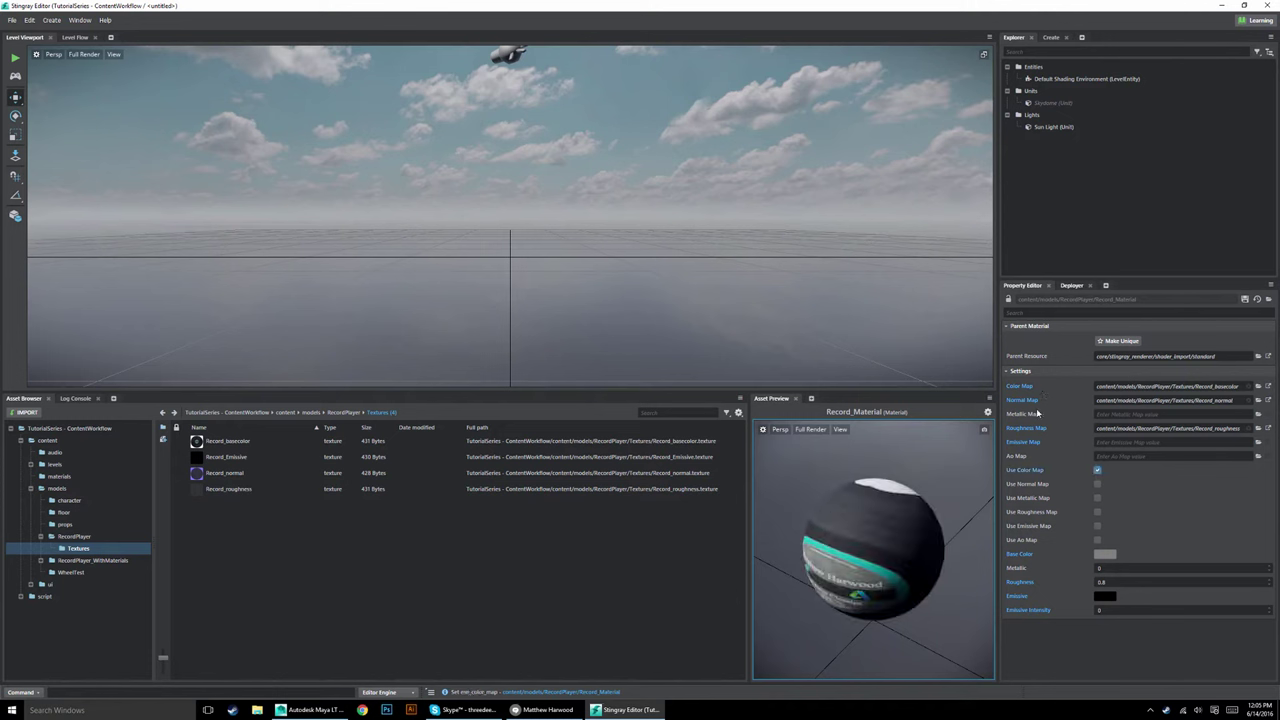
click(1097, 485)
click(1097, 511)
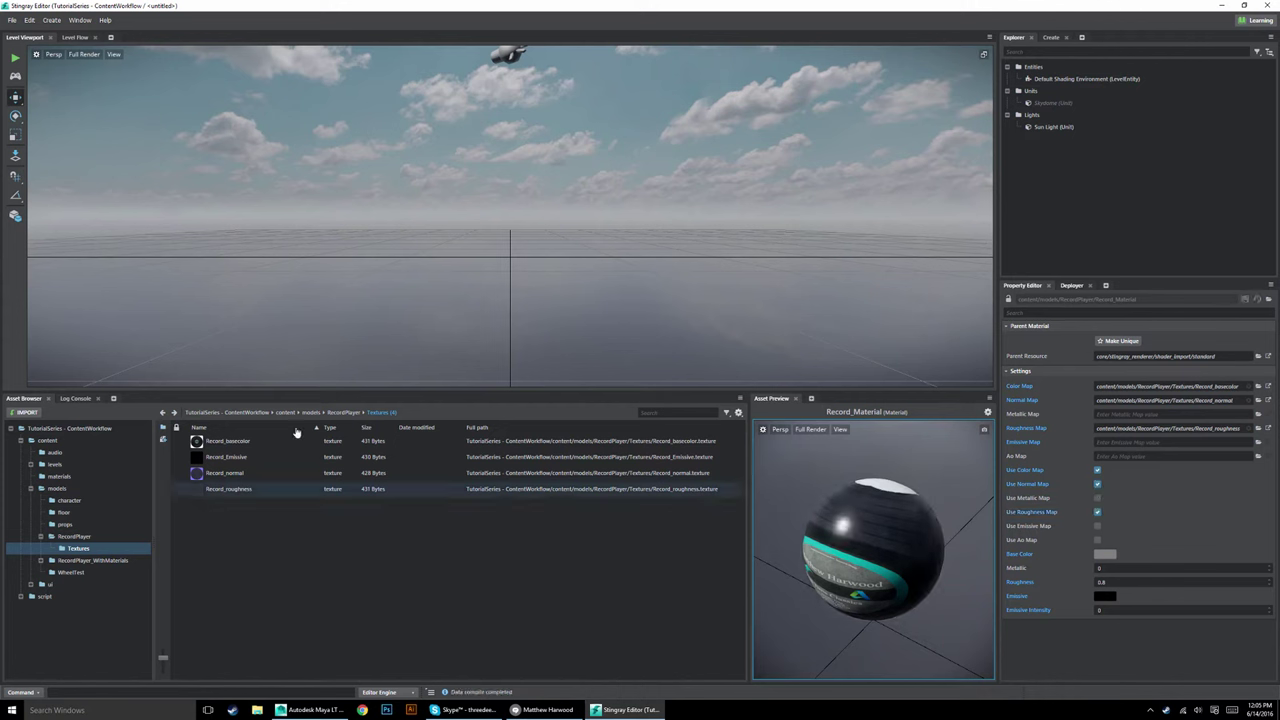
click(341, 413)
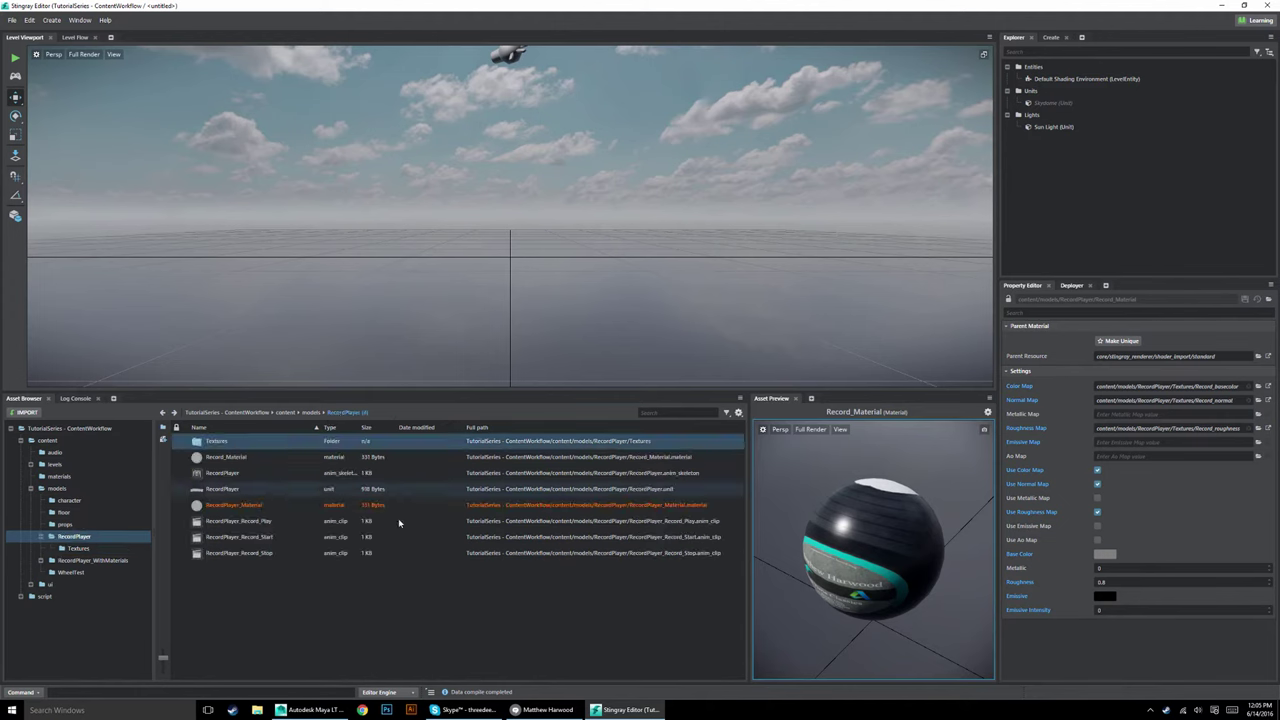
click(211, 490)
drag(850, 559, 611, 614)
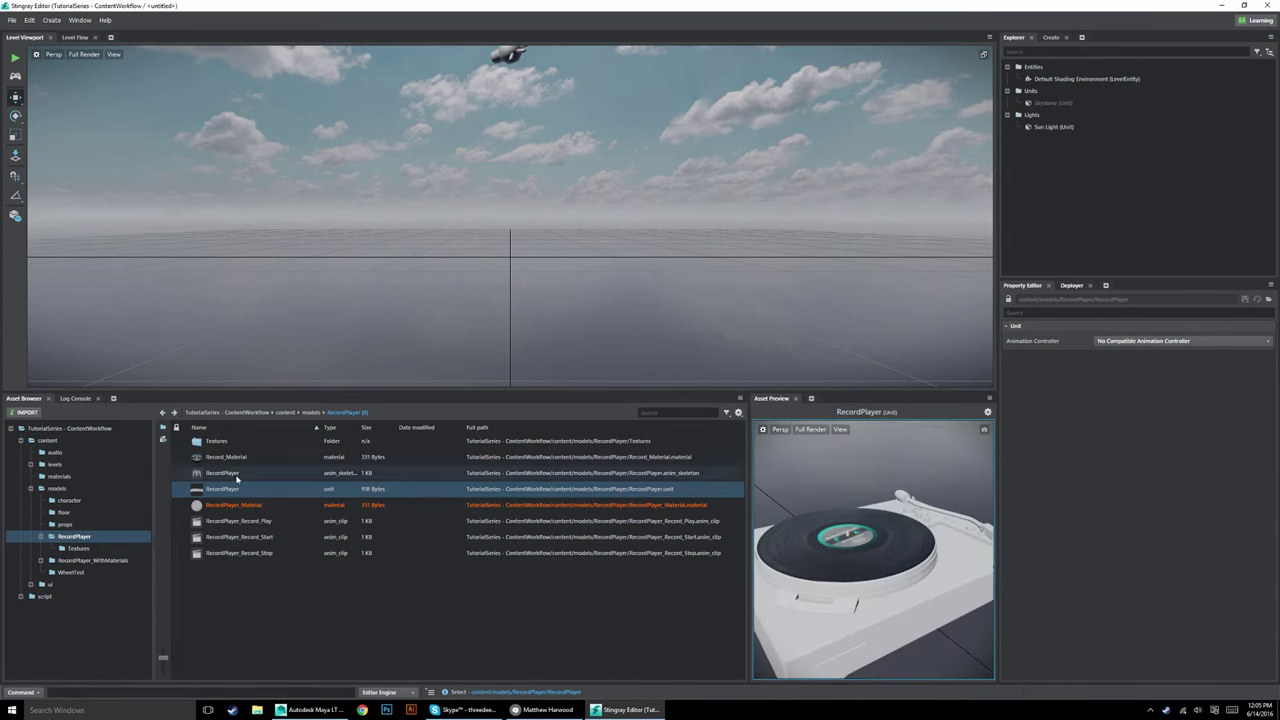
Import RecordPlayer basecolor, emissive, metallic, normal, roughness and Cabinette_AO PNGs into Textures.
double_click(204, 442)
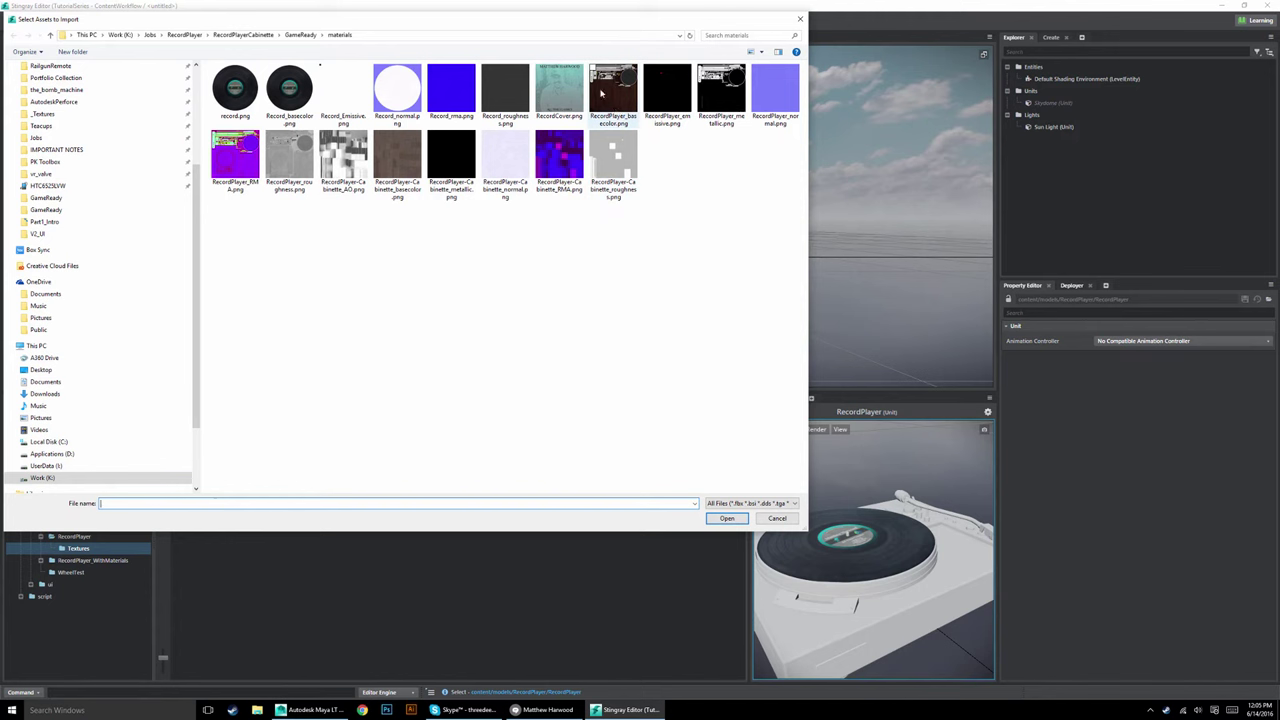
click(601, 93)
ctrl+click(679, 97)
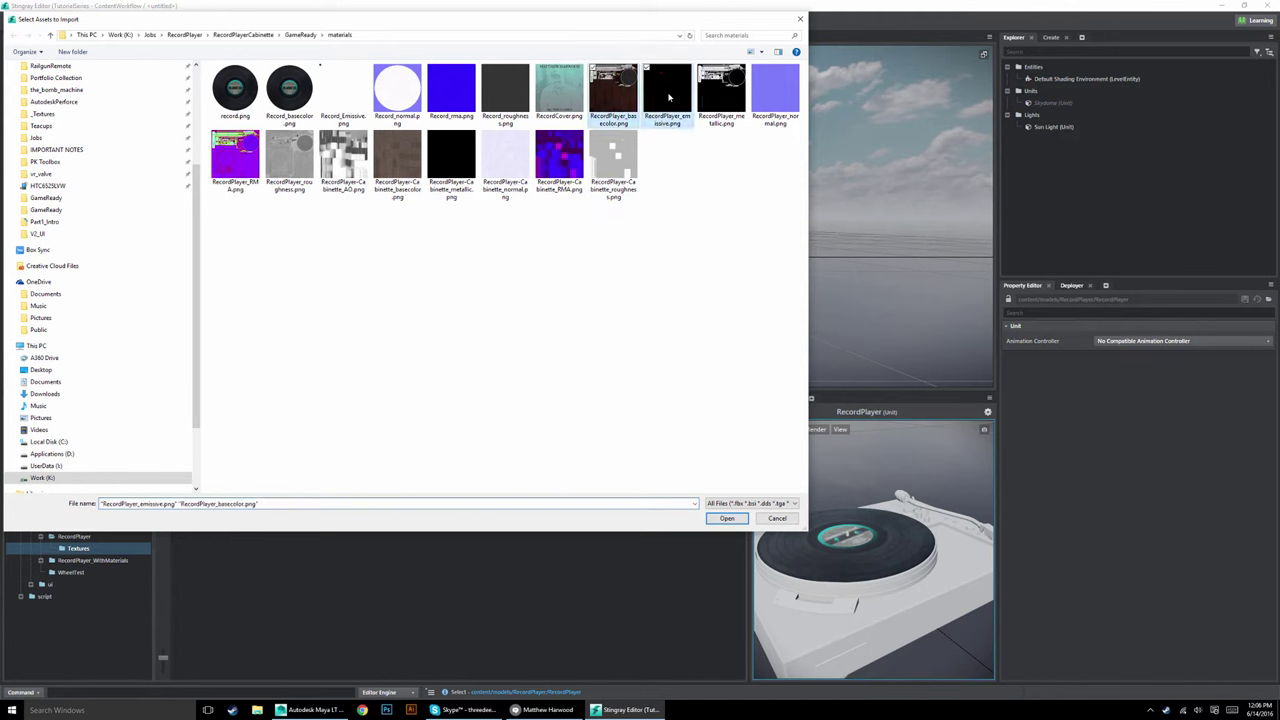
ctrl+click(719, 97)
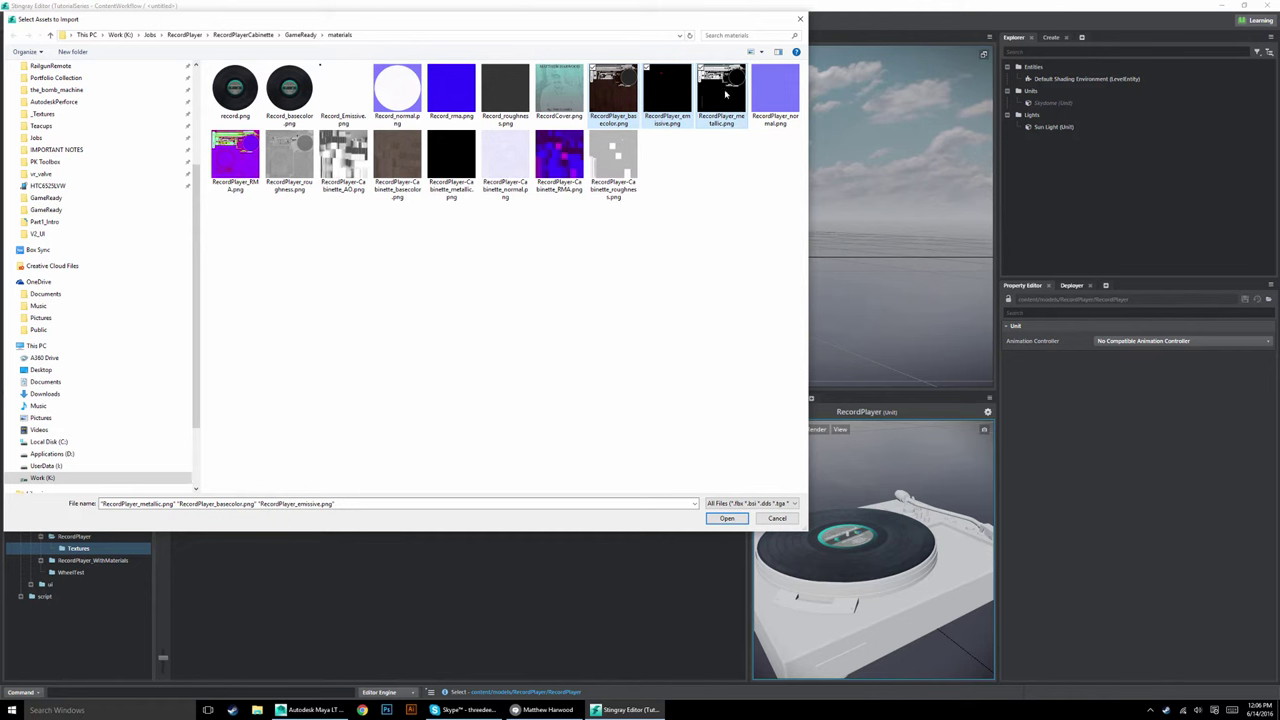
ctrl+click(778, 100)
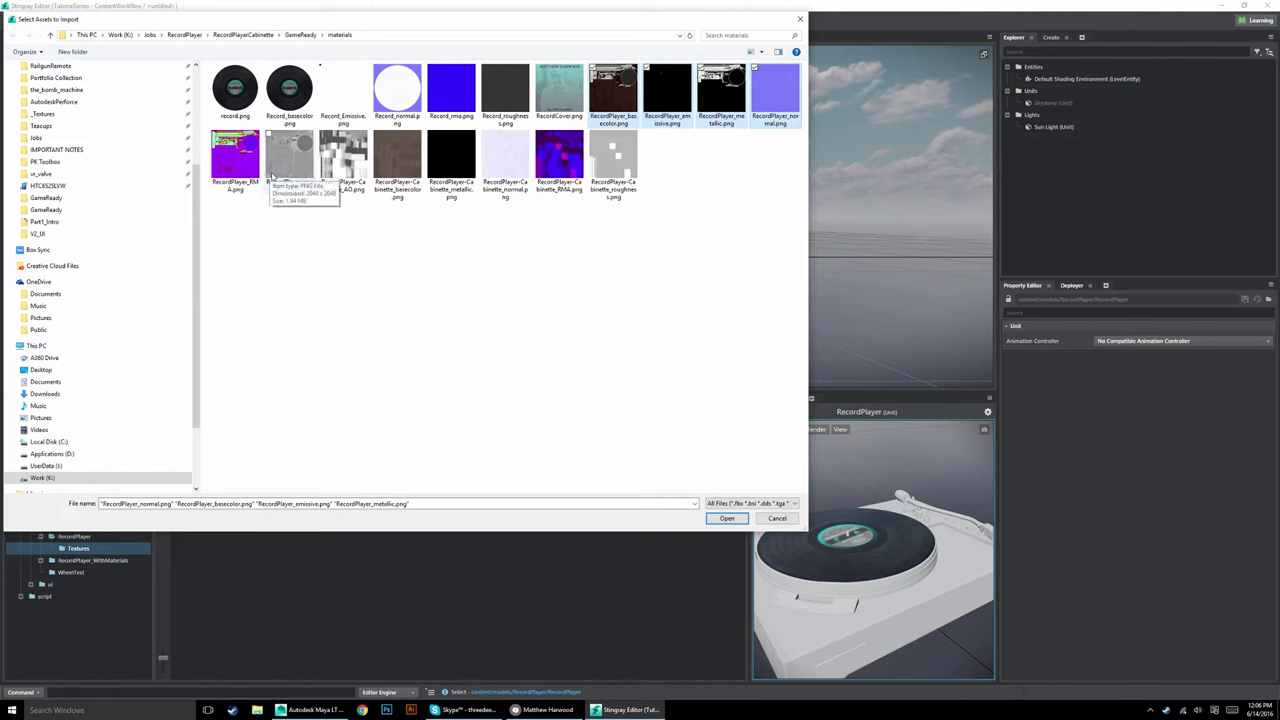
ctrl+click(272, 175)
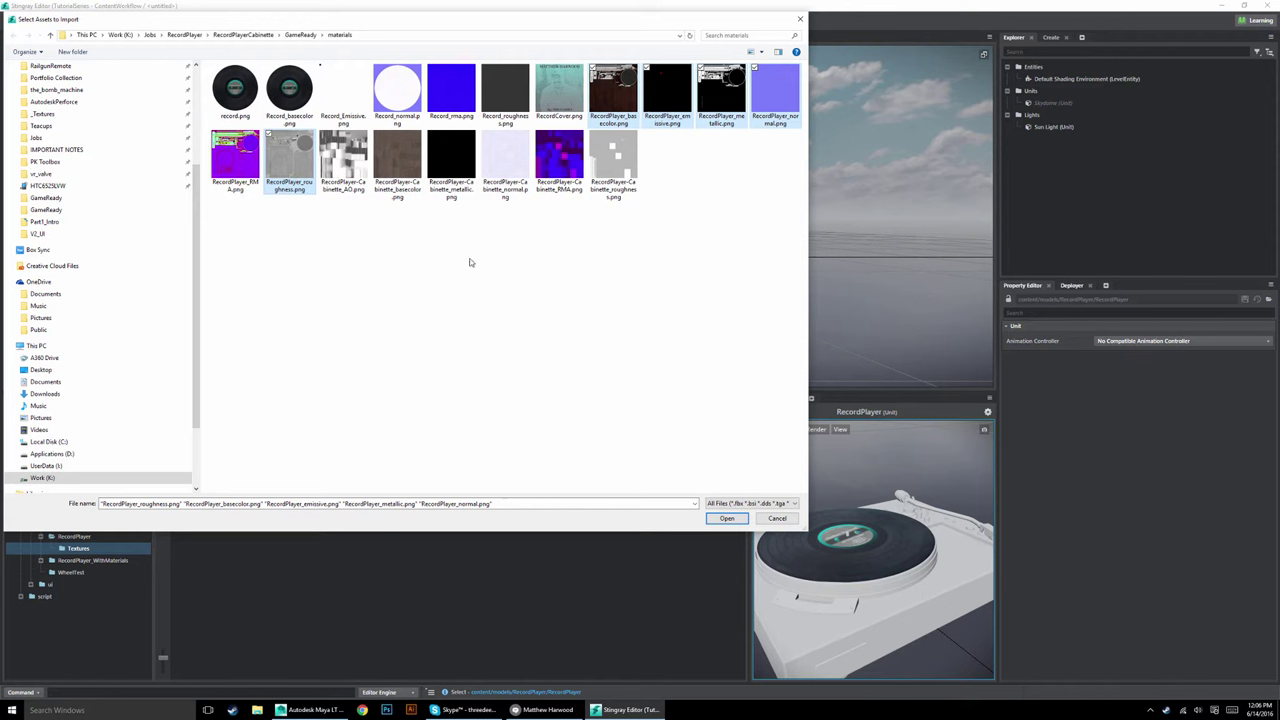
ctrl+click(345, 163)
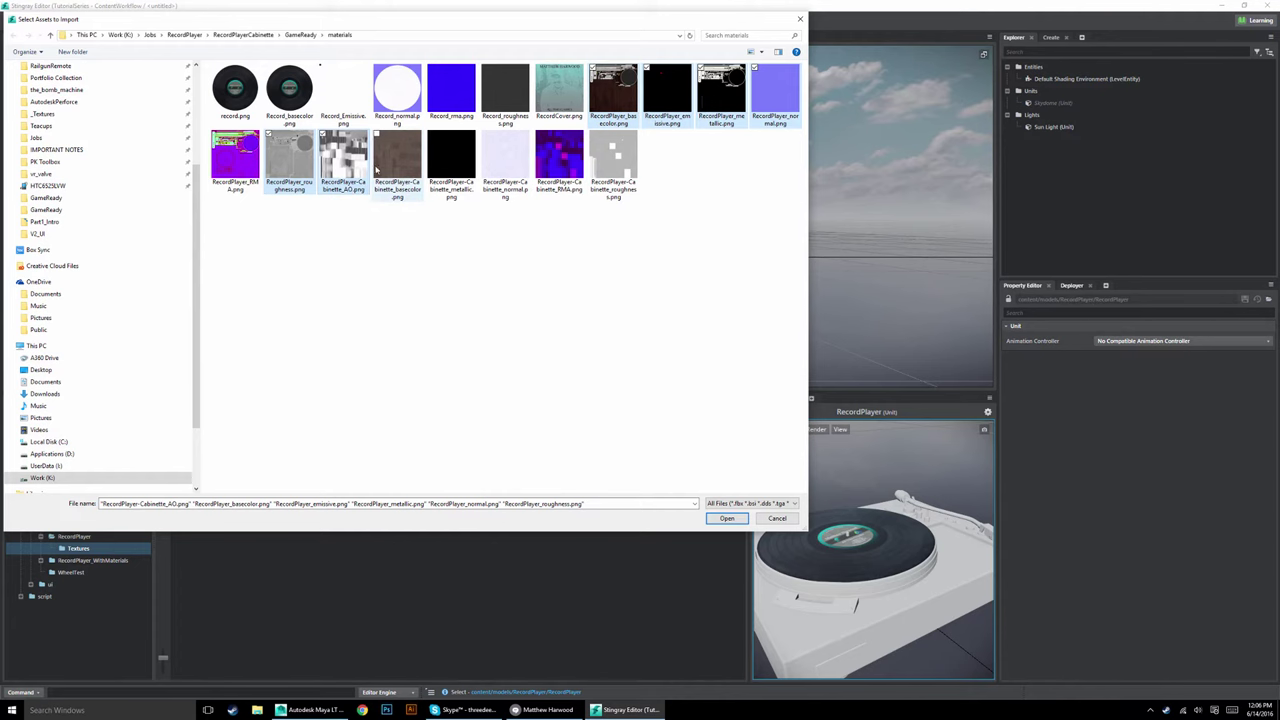
click(727, 518)
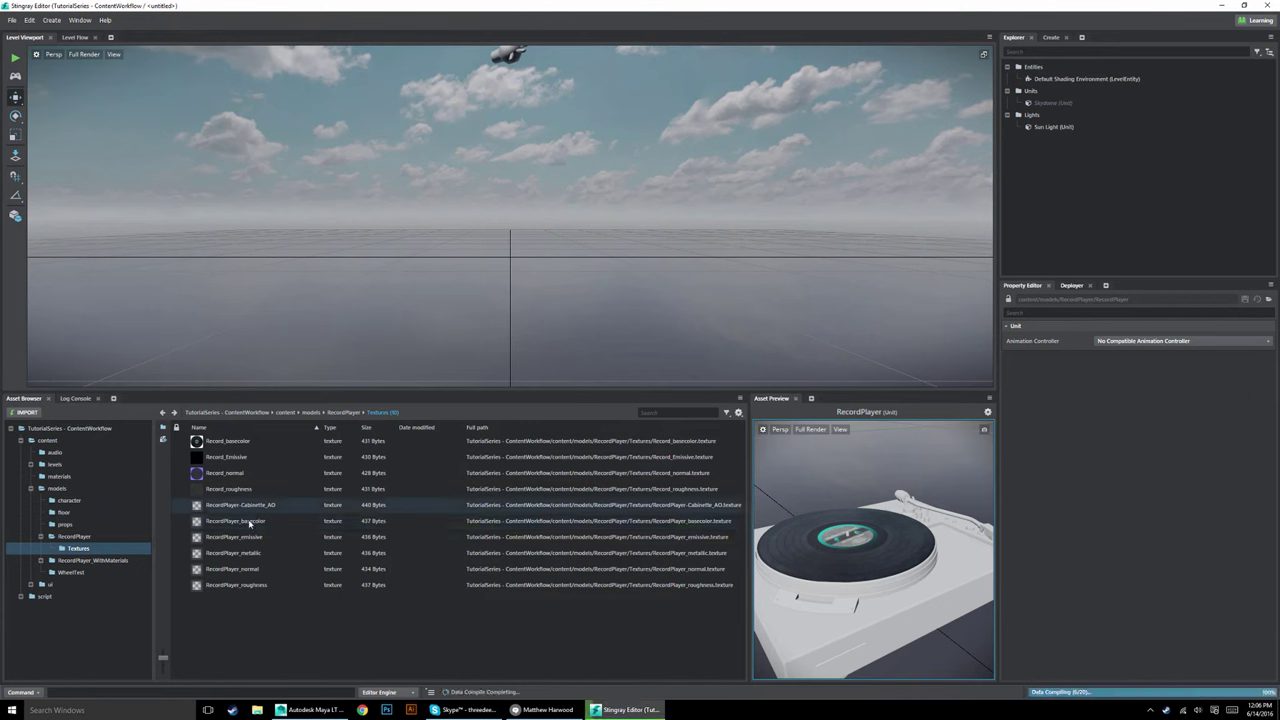
Select RecordPlayer_Material and assign RecordPlayer_basecolor as Color Map and RecordPlayer_emissive as Emissive Map.
click(345, 412)
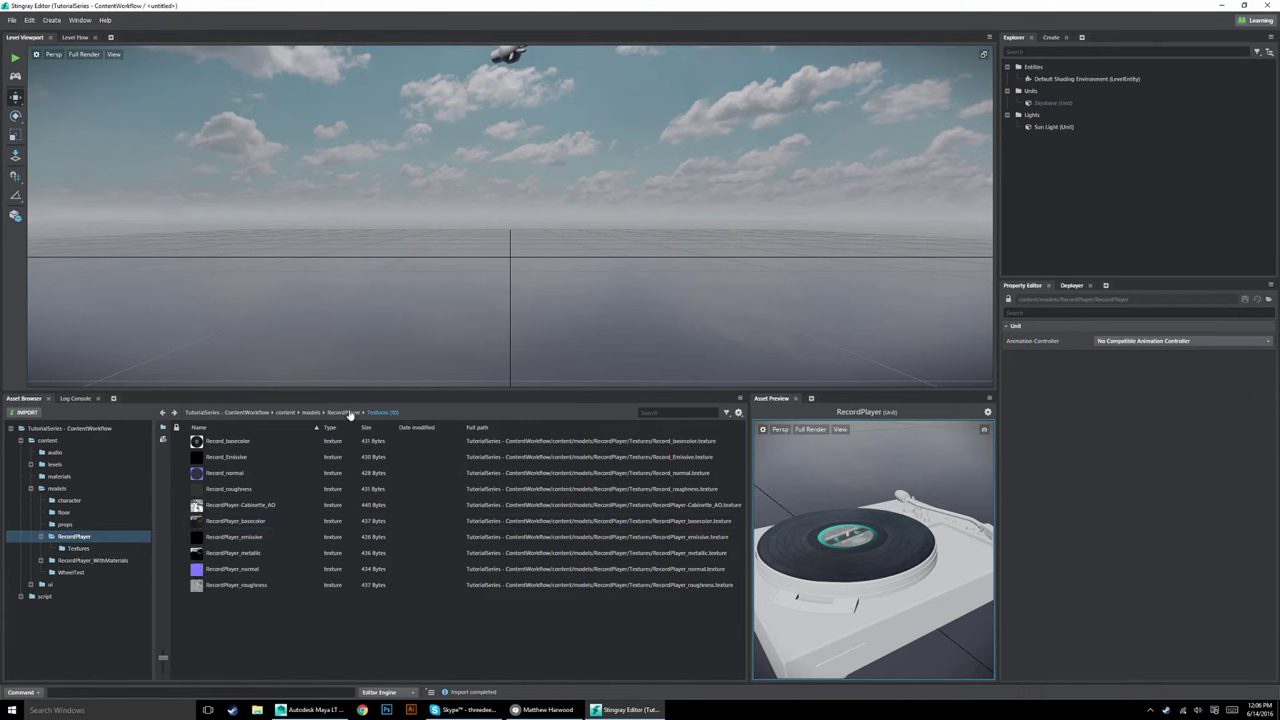
click(222, 505)
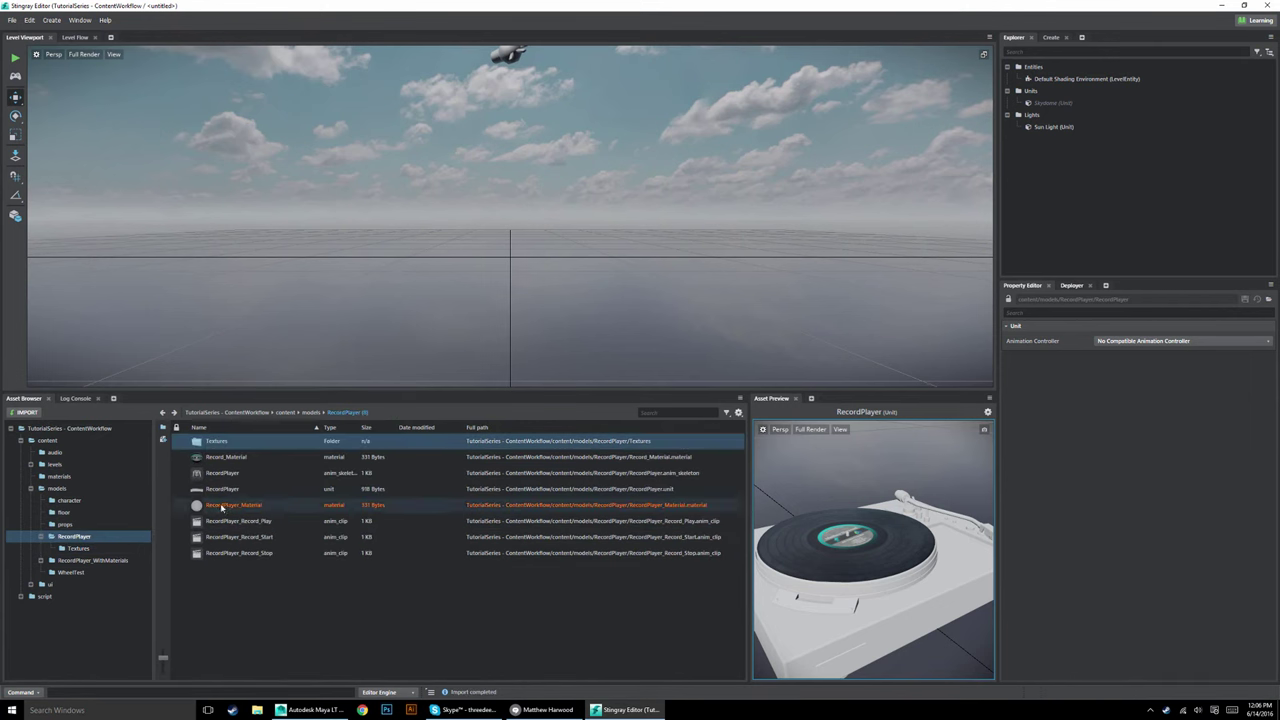
click(228, 442)
double_click(228, 442)
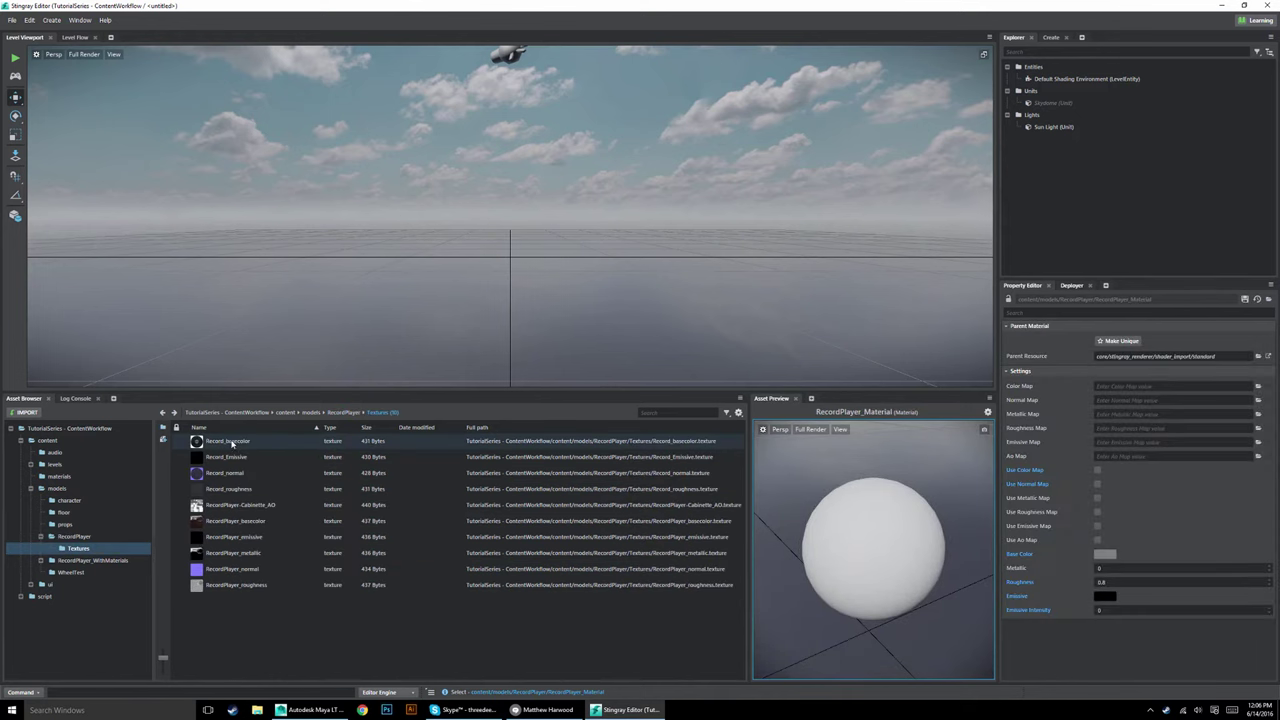
drag(247, 522, 1150, 384)
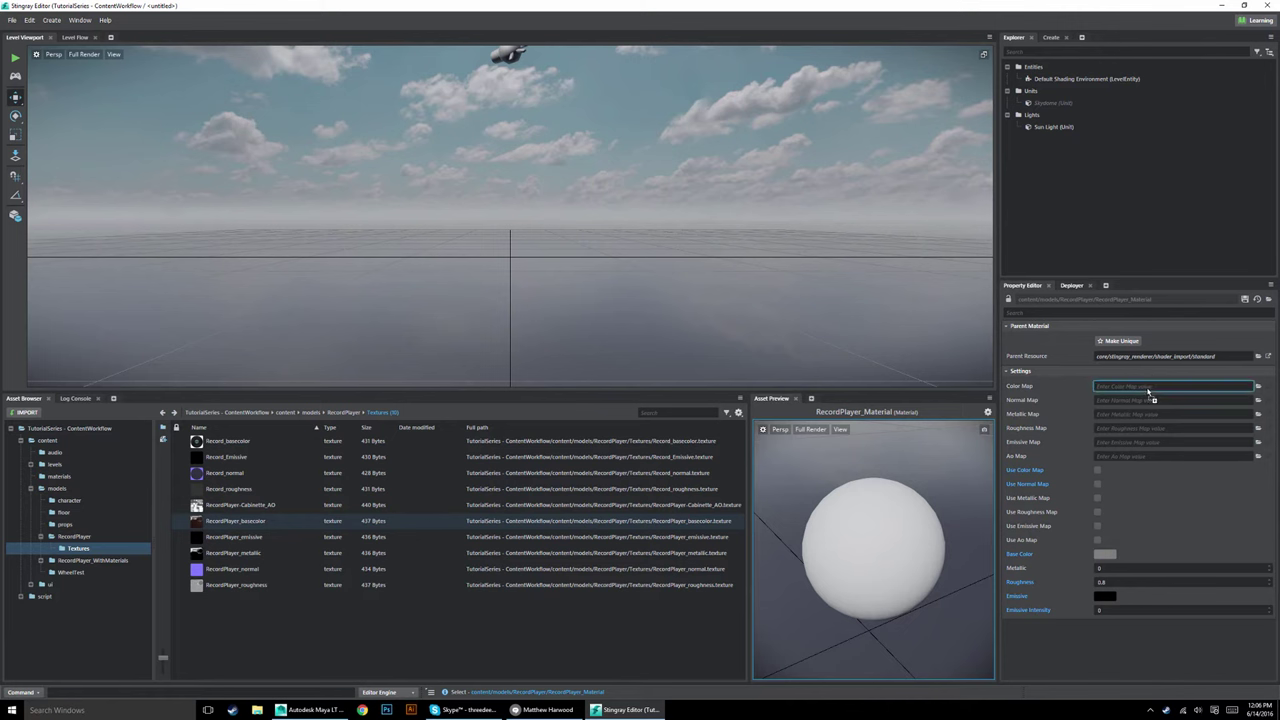
drag(236, 537, 1142, 446)
Fix a mistaken normal slot, then assign RecordPlayer_metallic, RecordPlayer_normal and RecordPlayer_roughness to their maps.
click(238, 558)
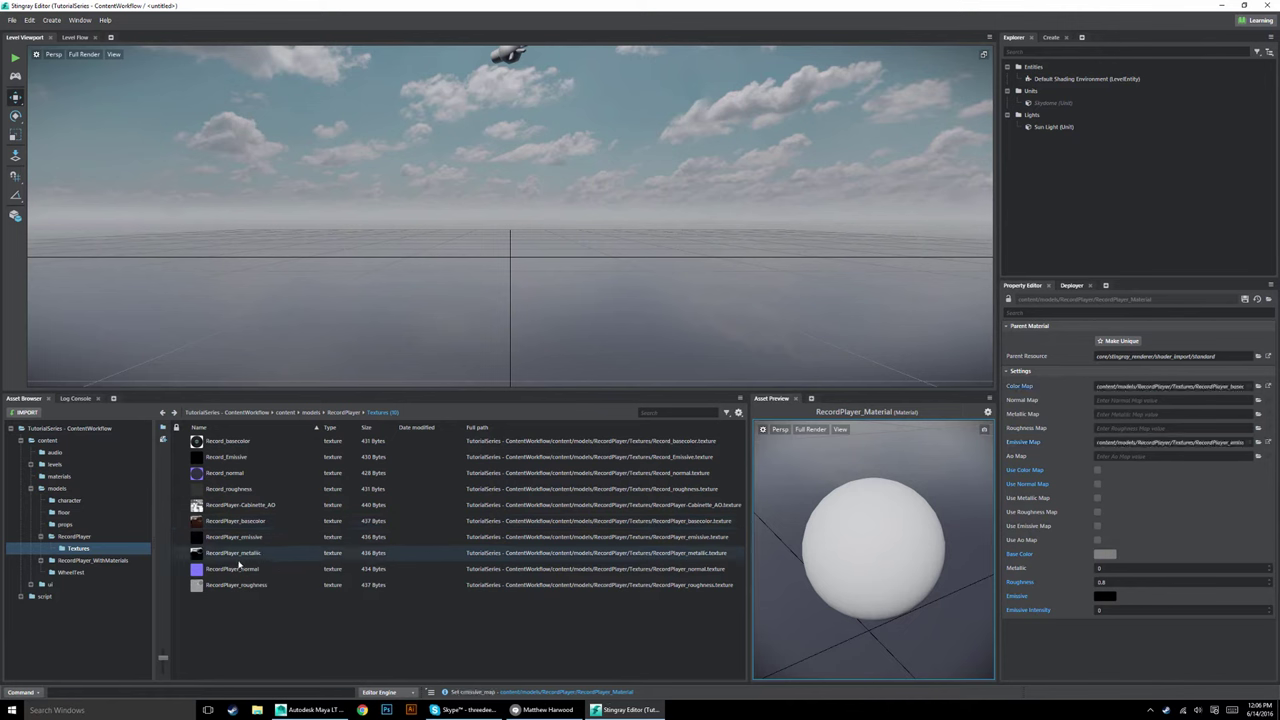
drag(225, 560, 1150, 404)
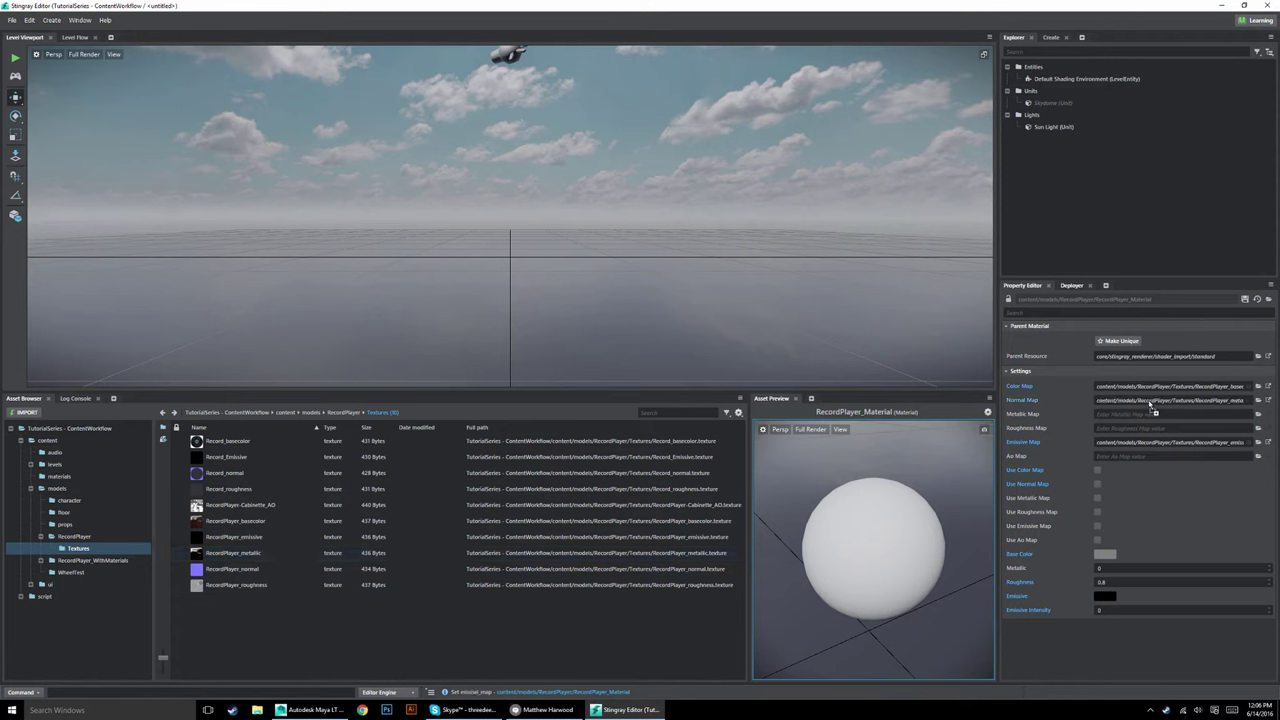
click(1249, 404)
drag(262, 556, 1145, 414)
drag(243, 569, 1146, 402)
drag(372, 580, 1128, 437)
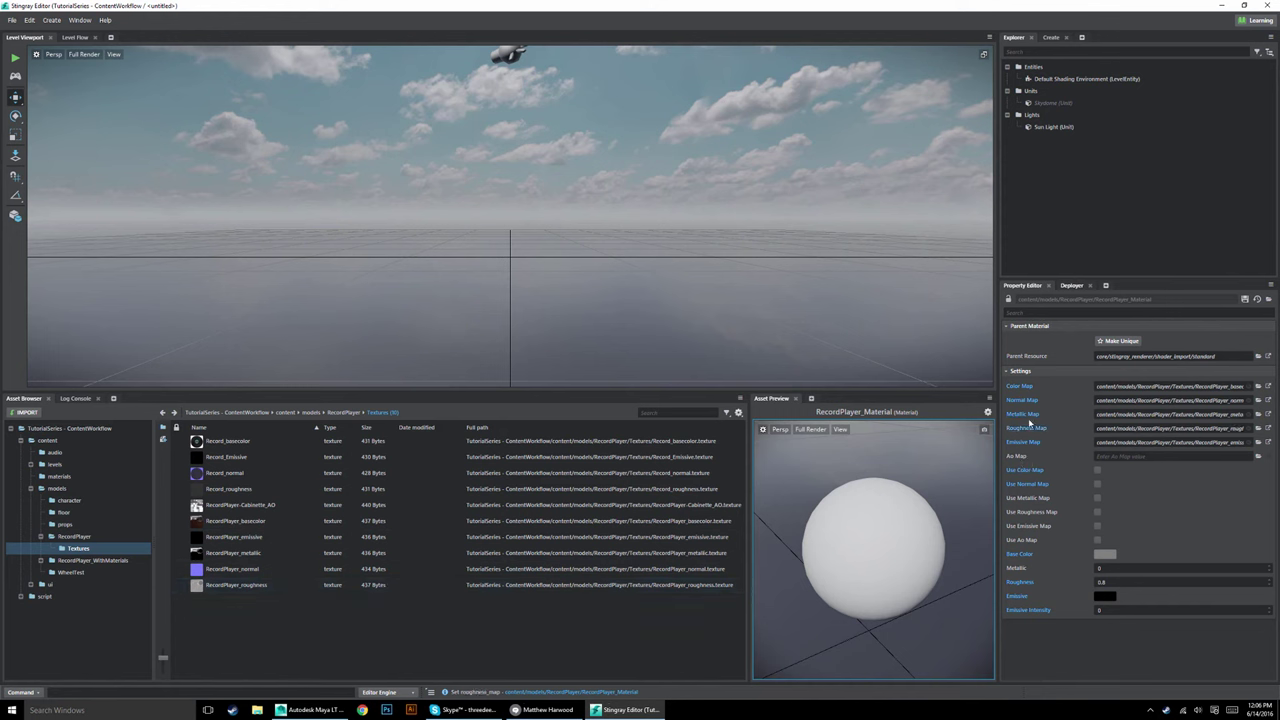
Delete the RecordPlayer-Cabinette_AO texture with its source image, then cancel an import dialog.
click(232, 505)
right_click(231, 505)
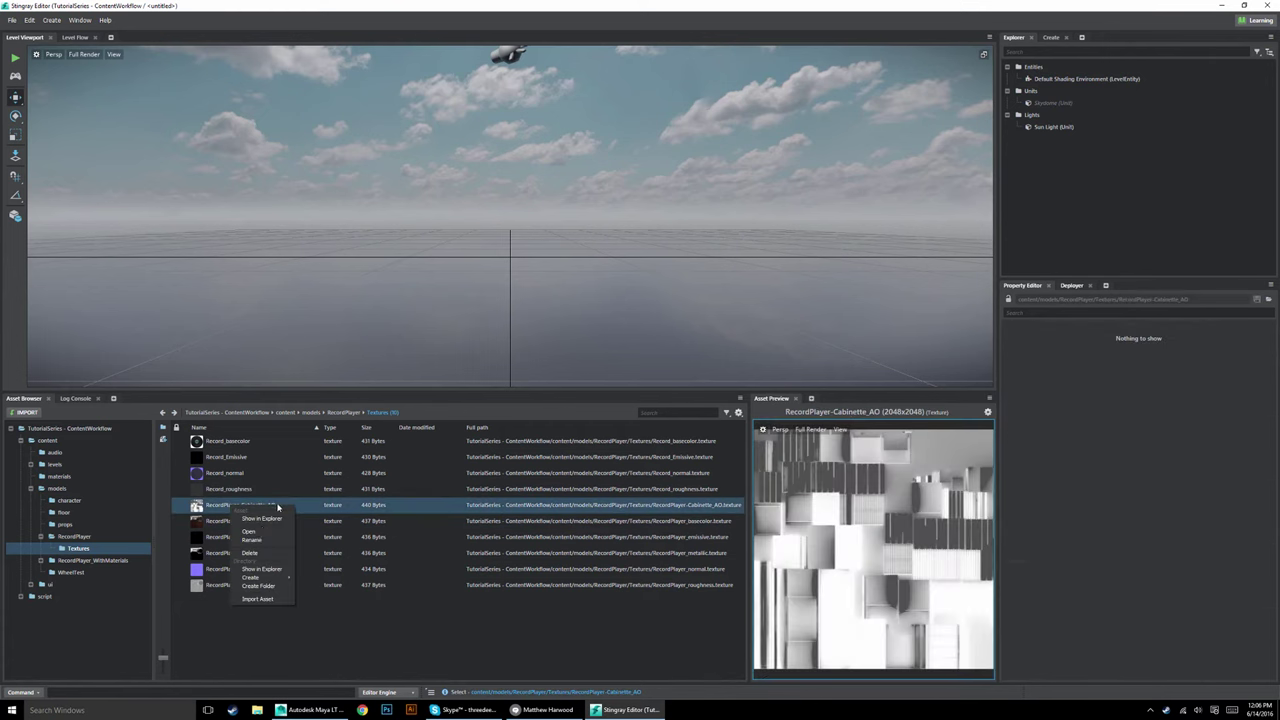
click(260, 555)
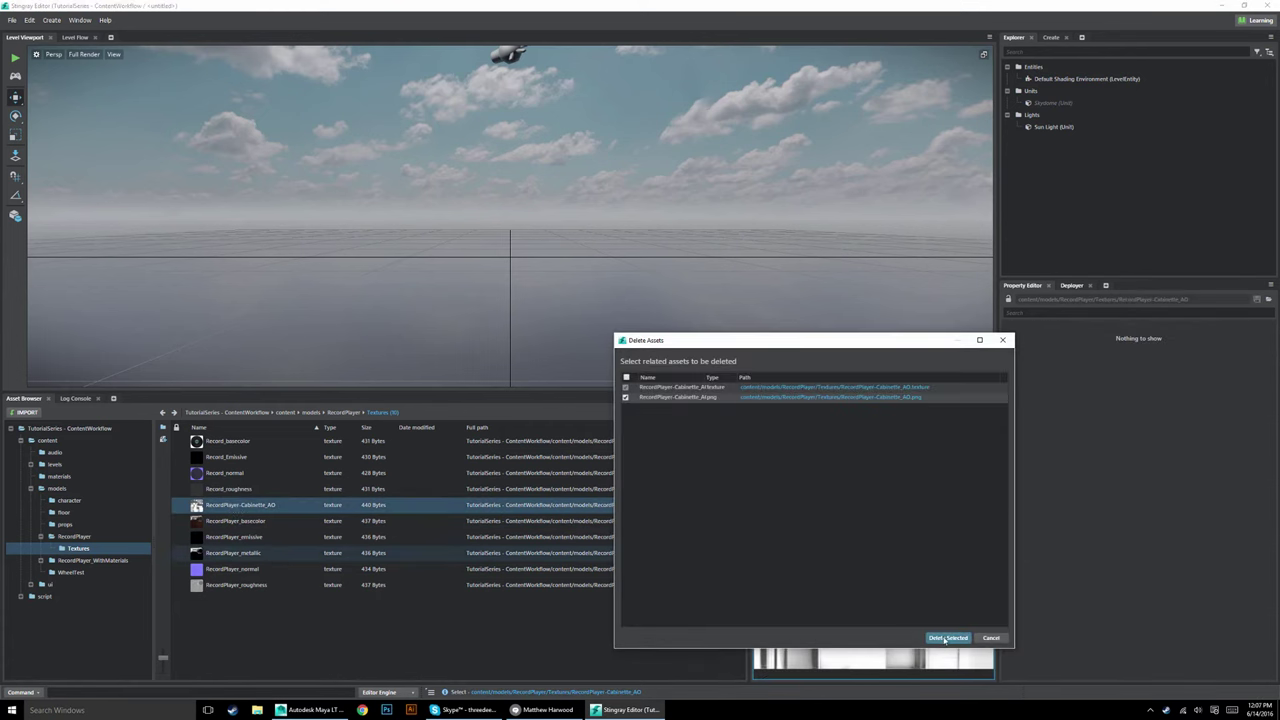
click(945, 641)
click(24, 412)
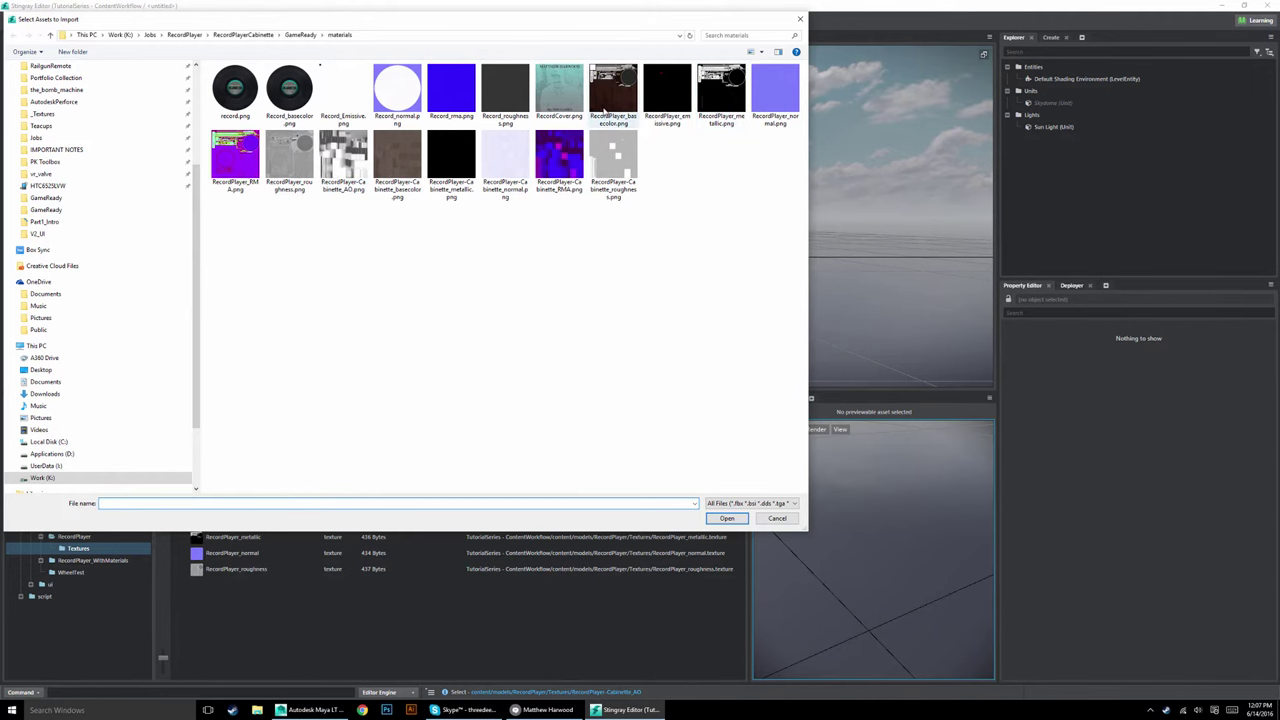
click(777, 518)
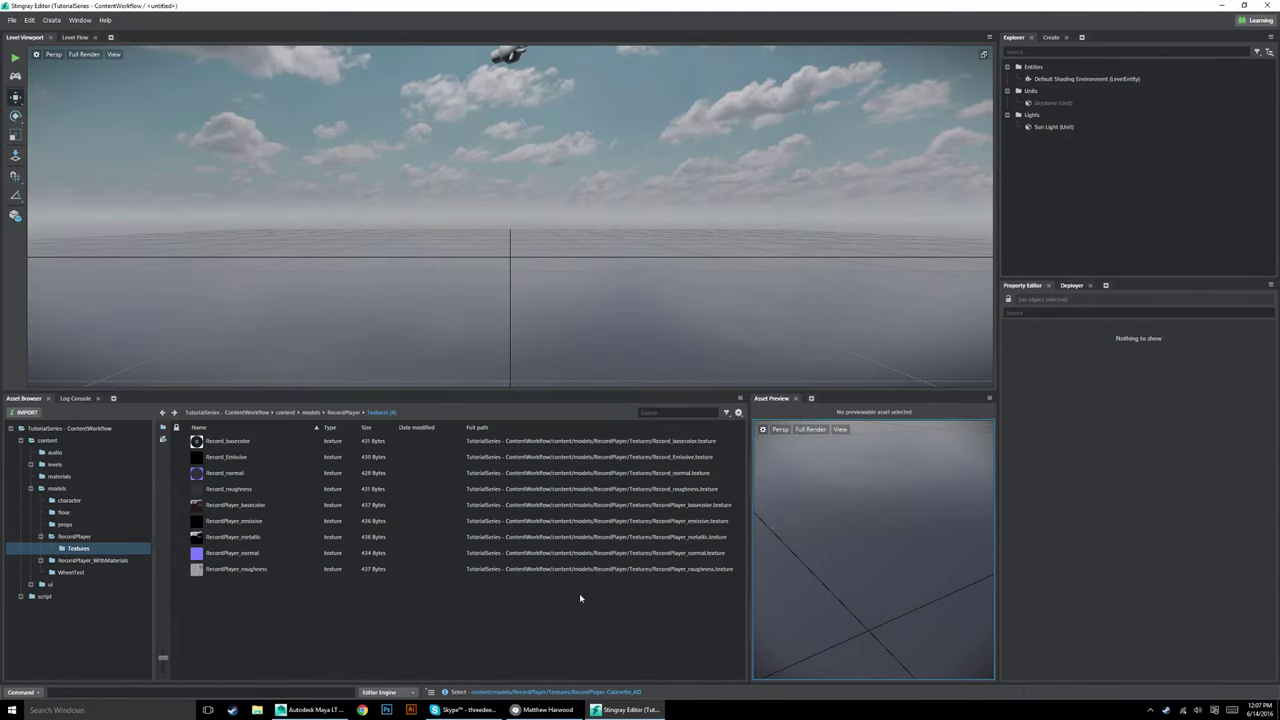
Tick Use Color, Normal, Metallic, Roughness and Emissive Map on RecordPlayer_Material.
click(343, 412)
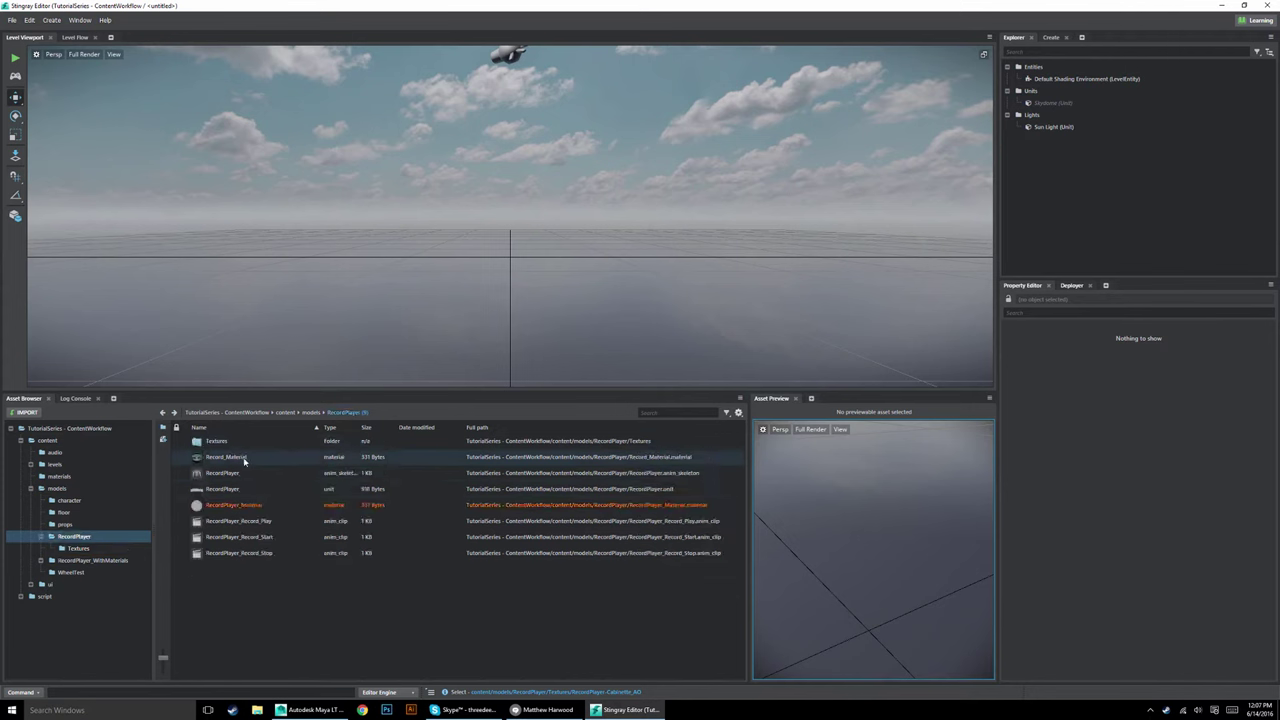
click(225, 505)
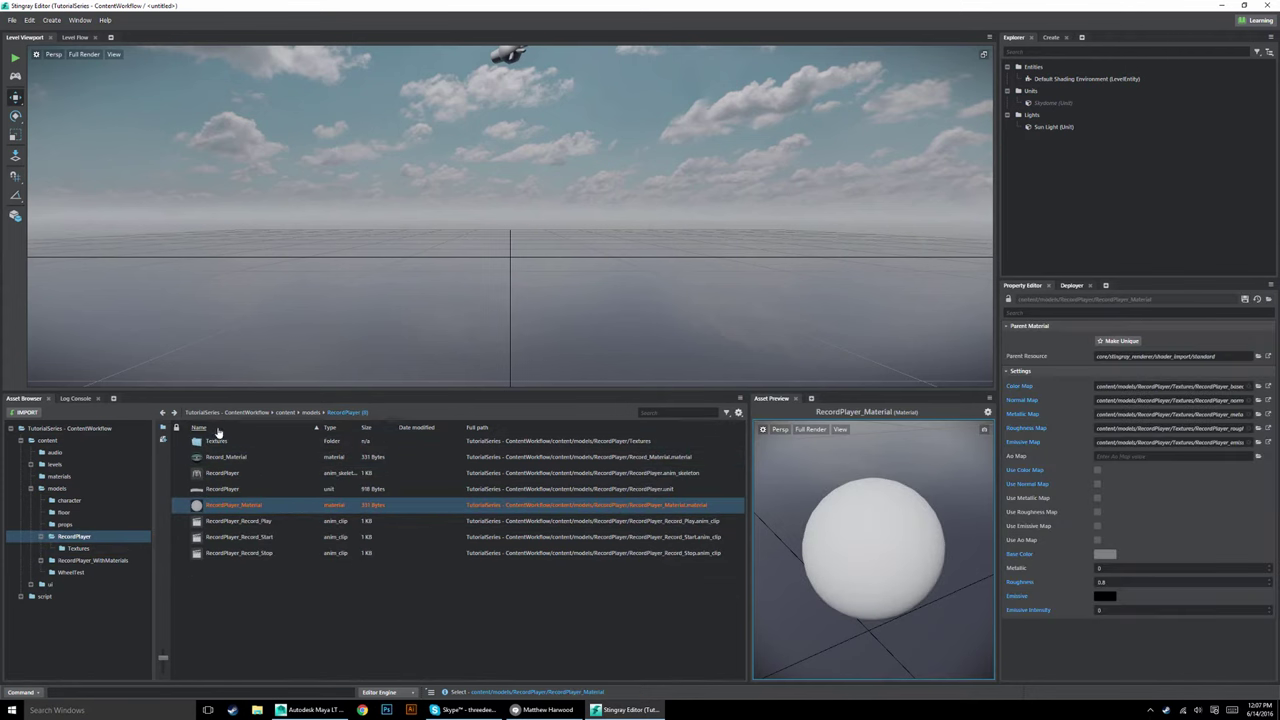
click(213, 441)
double_click(213, 441)
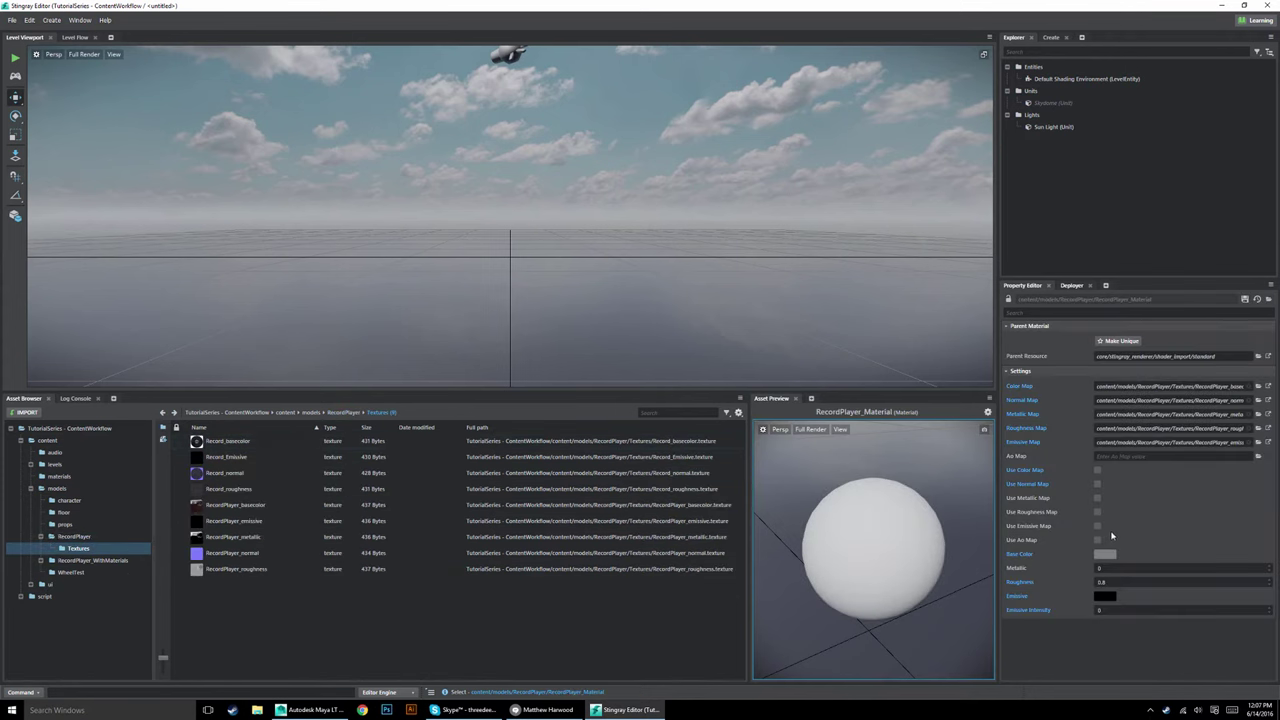
click(1098, 470)
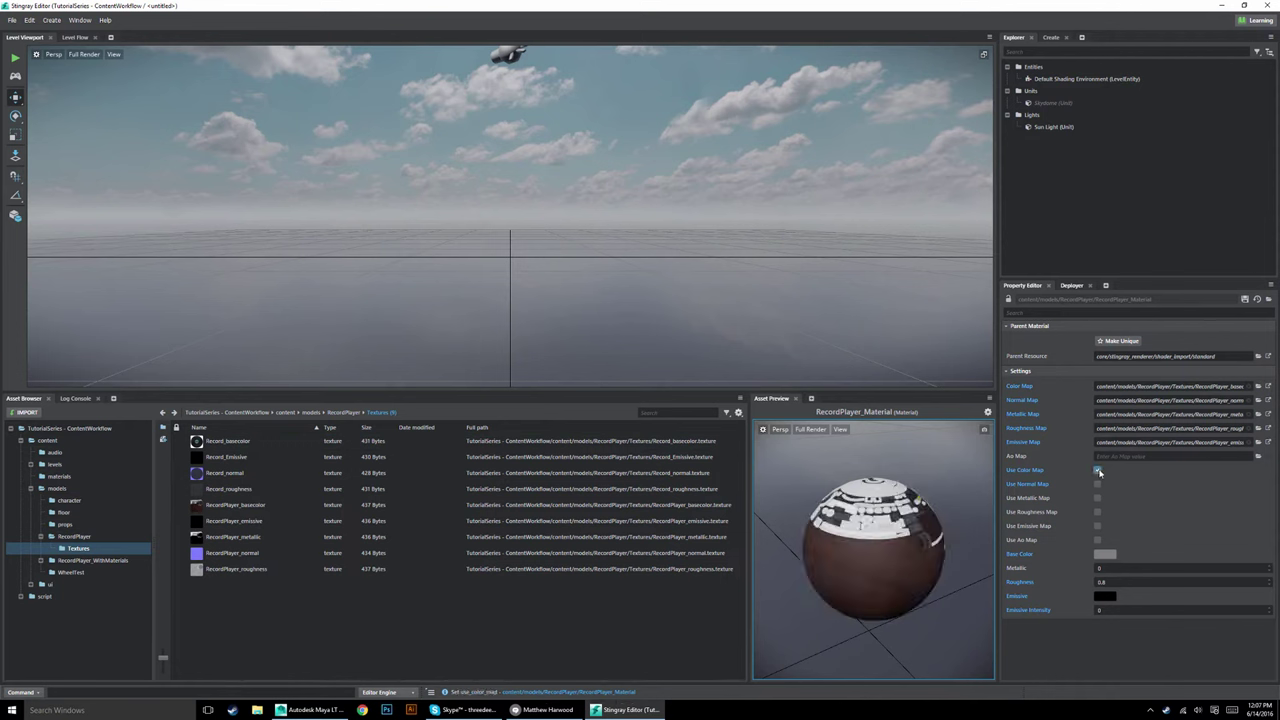
click(1098, 484)
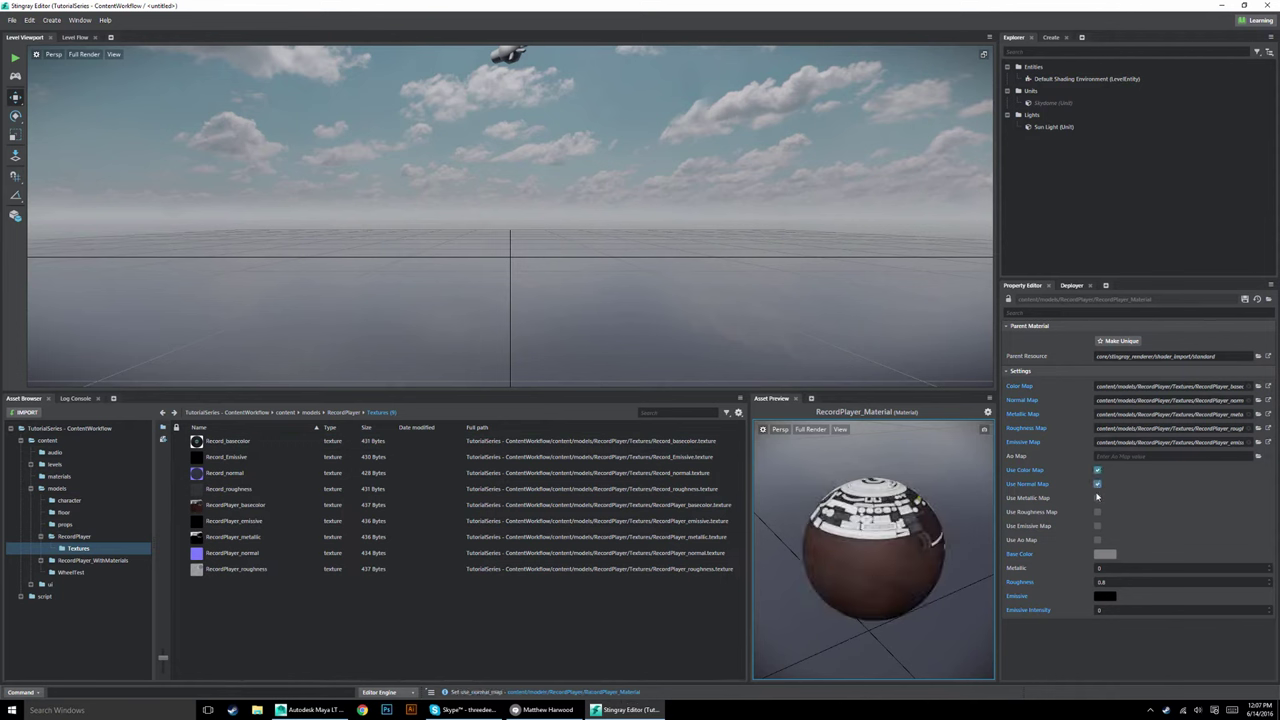
click(1097, 498)
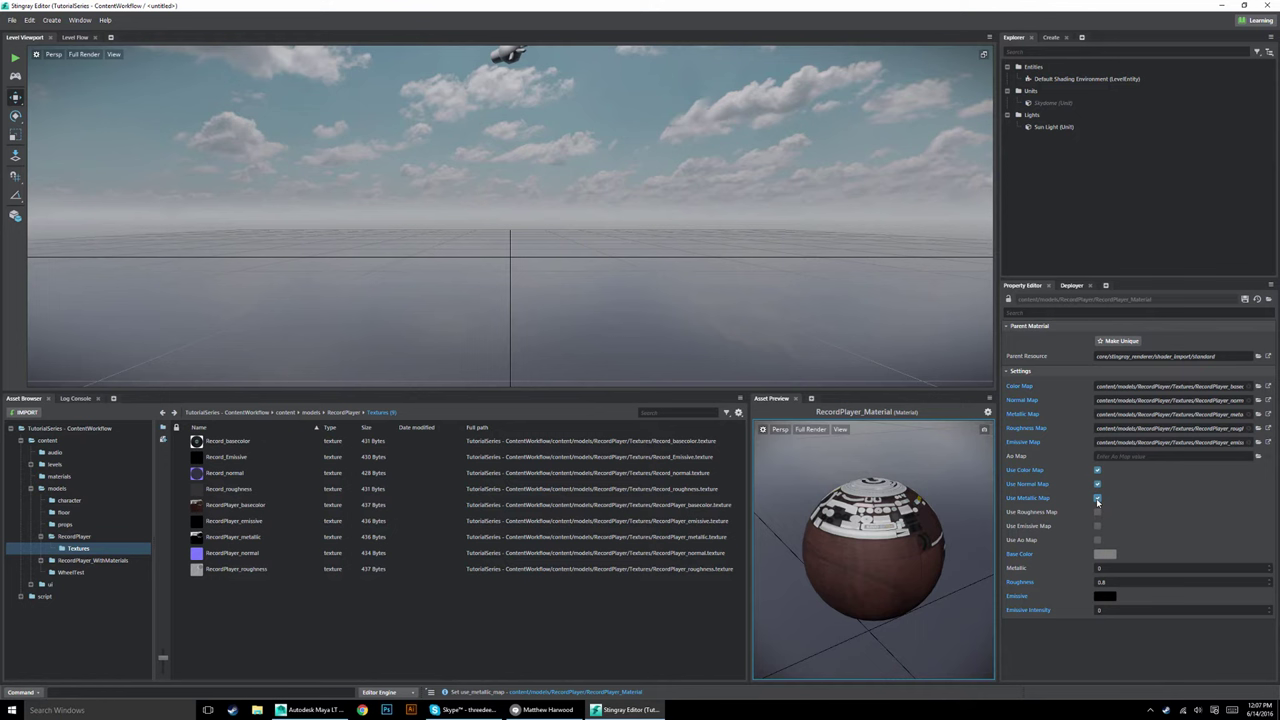
click(1097, 512)
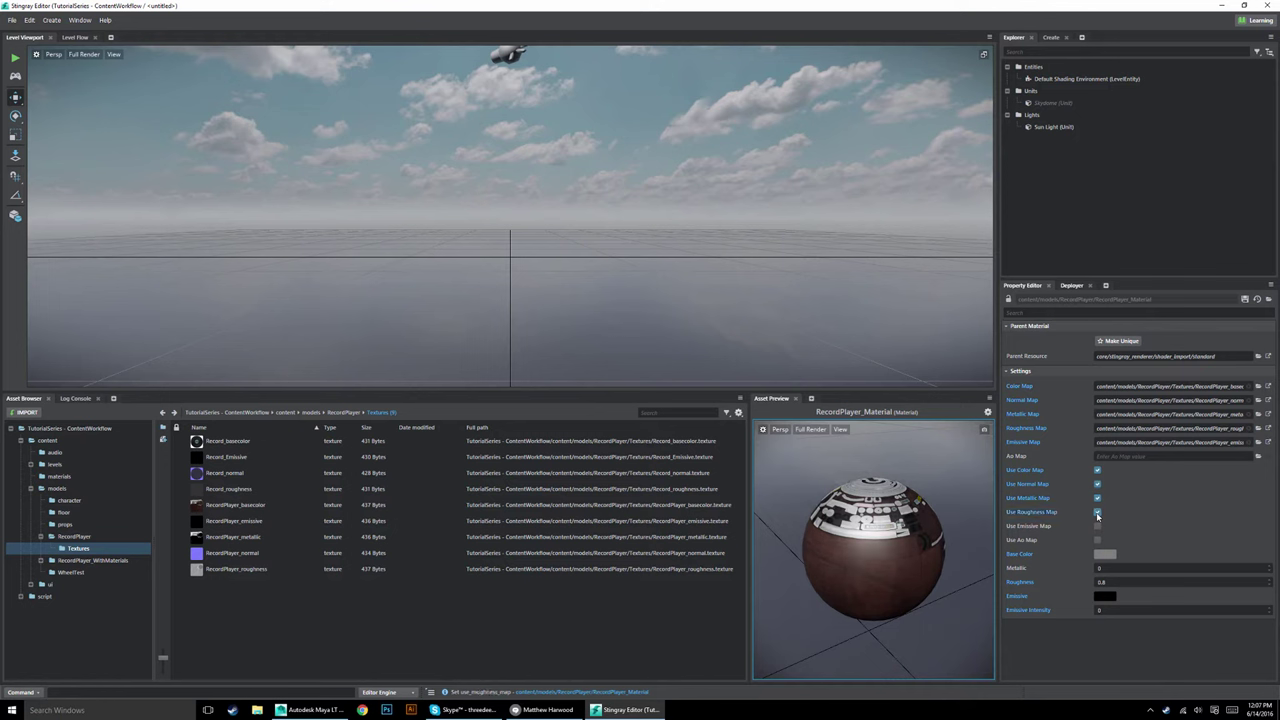
click(1097, 526)
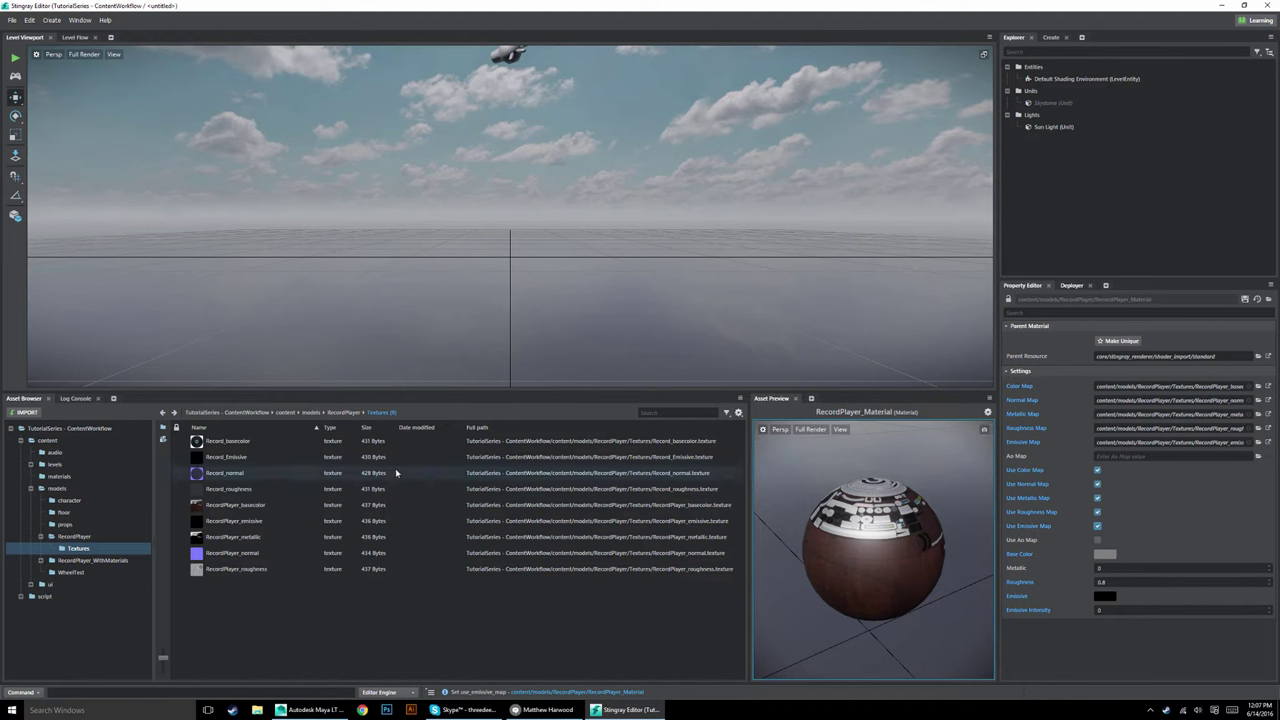
Back in RecordPlayer, view the action menus for RecordPlayer_Material and Record_Material.
click(345, 412)
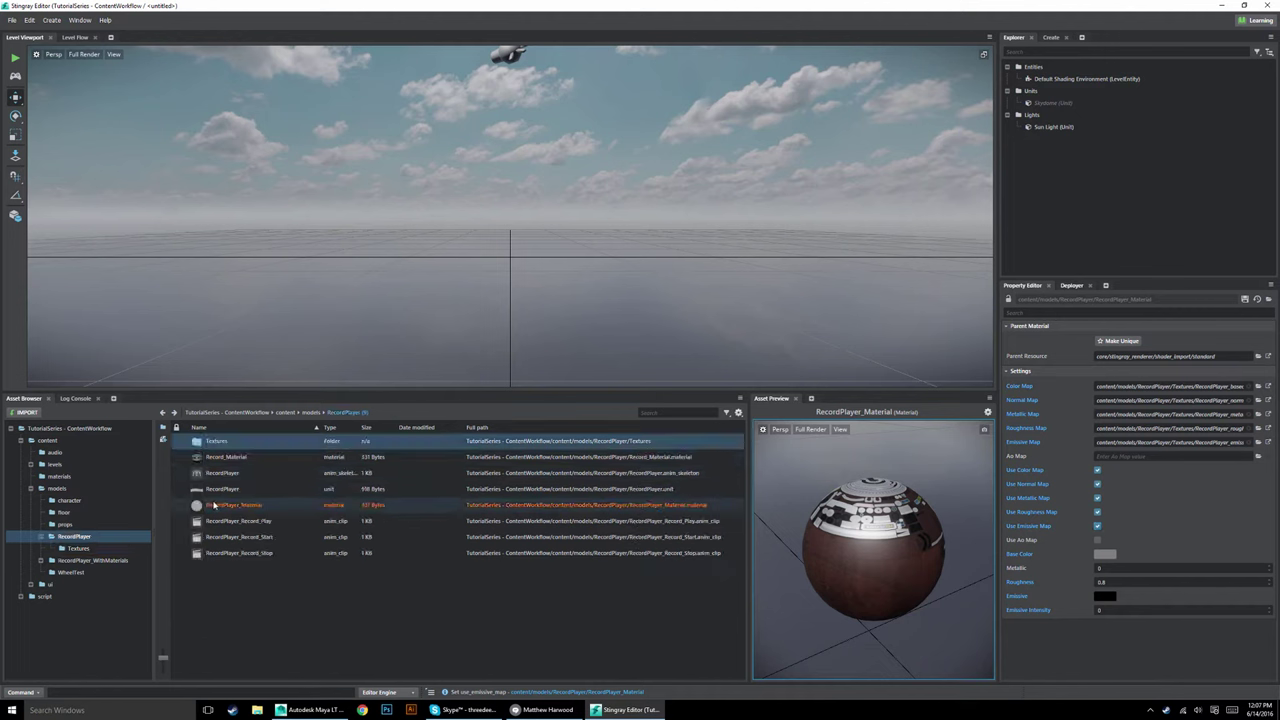
right_click(213, 507)
key(Escape)
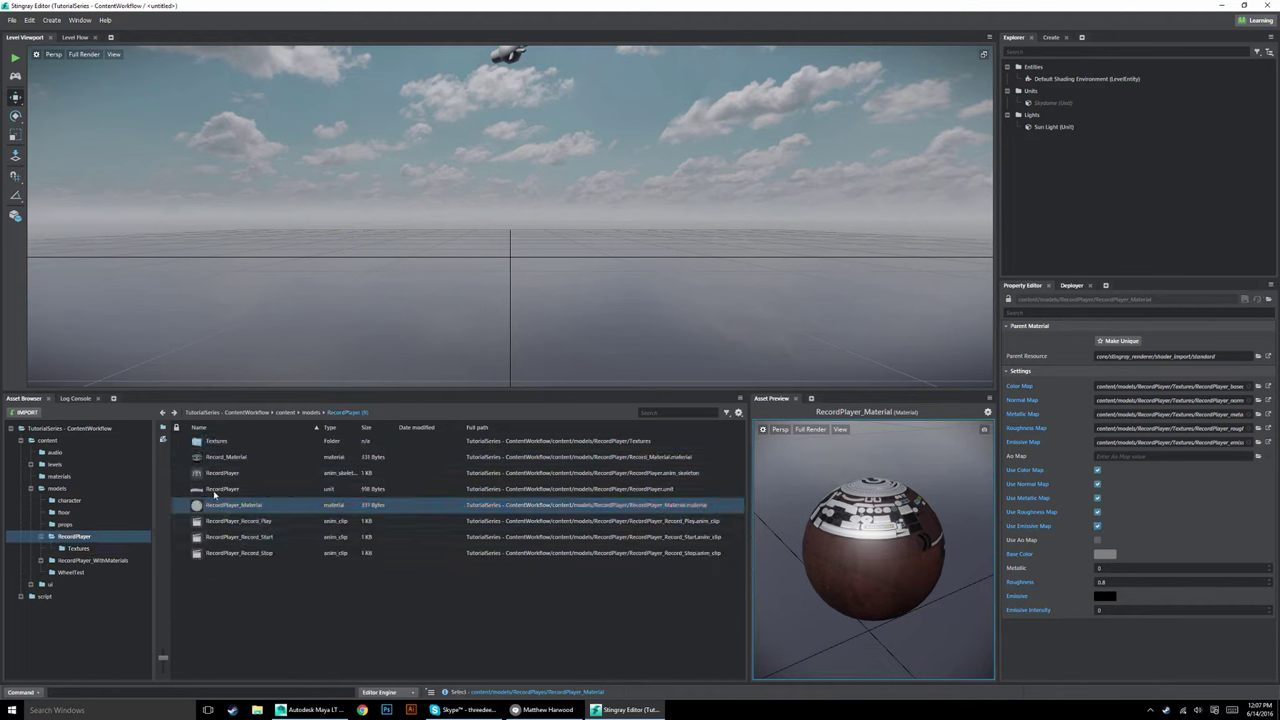
click(218, 457)
right_click(226, 461)
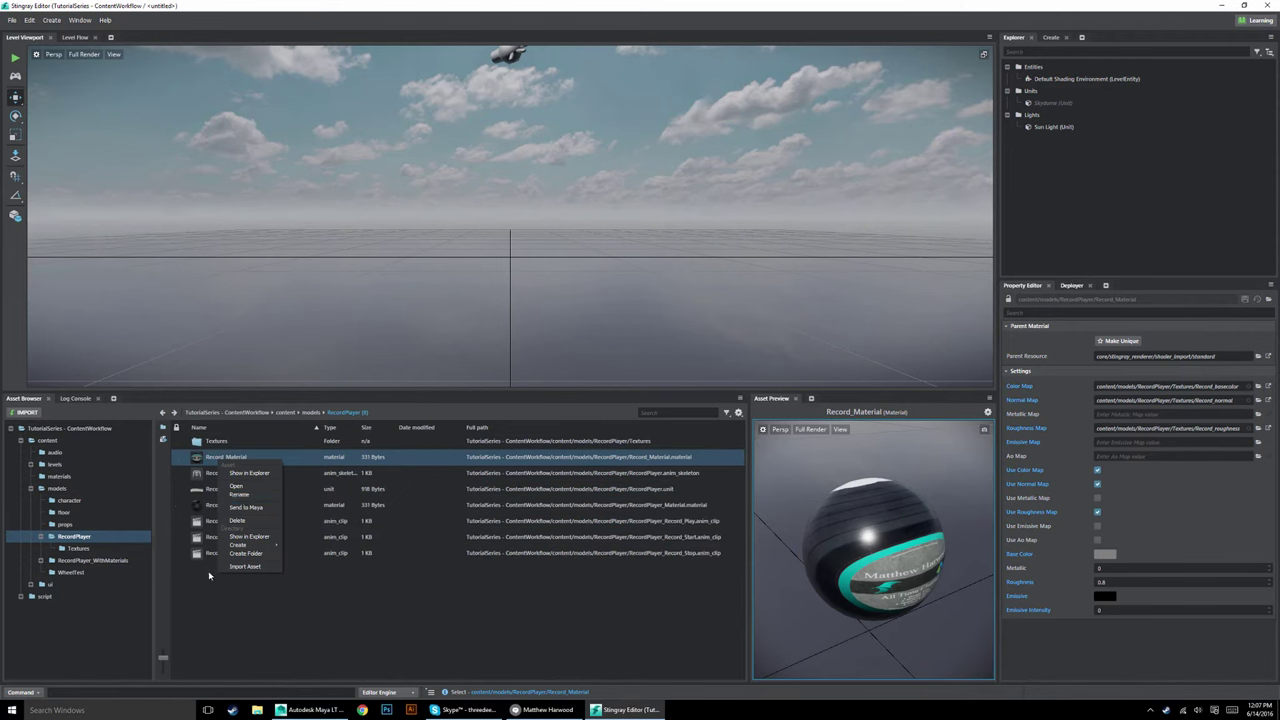
key(Escape)
Preview the RecordPlayer unit and place it at the centre of the level.
click(222, 489)
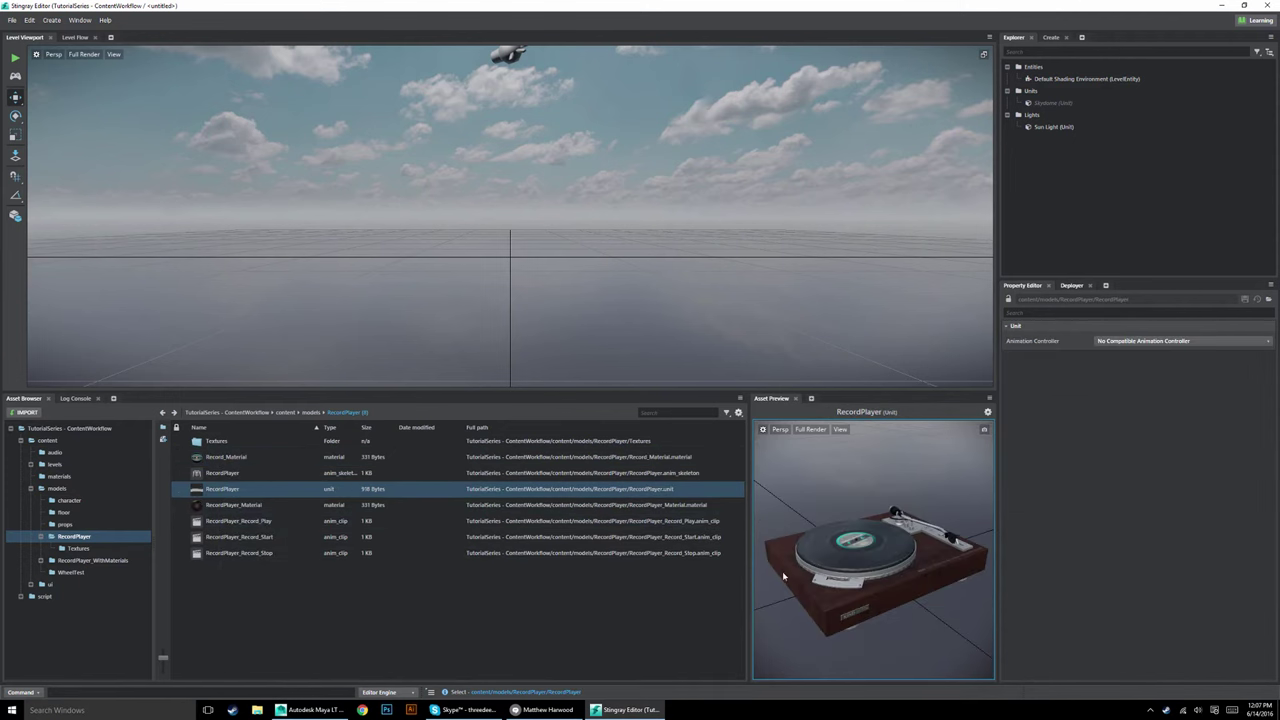
alt+drag(882, 560, 701, 579)
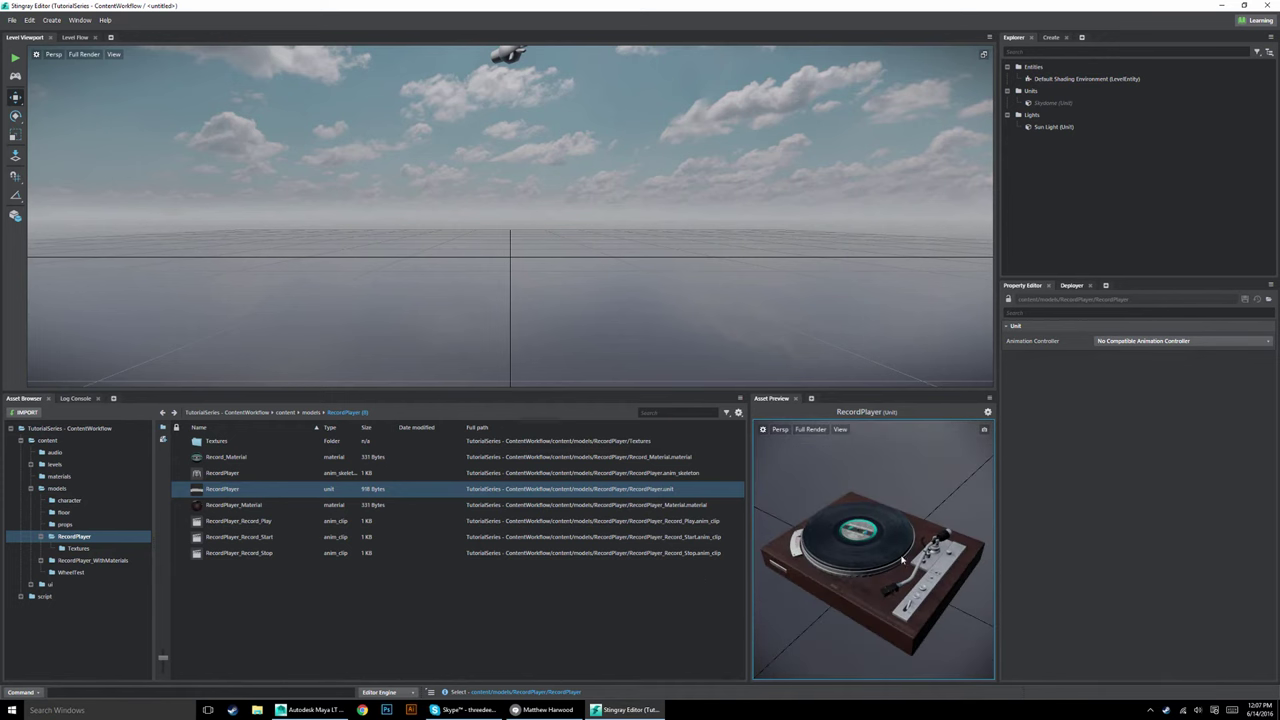
click(15, 157)
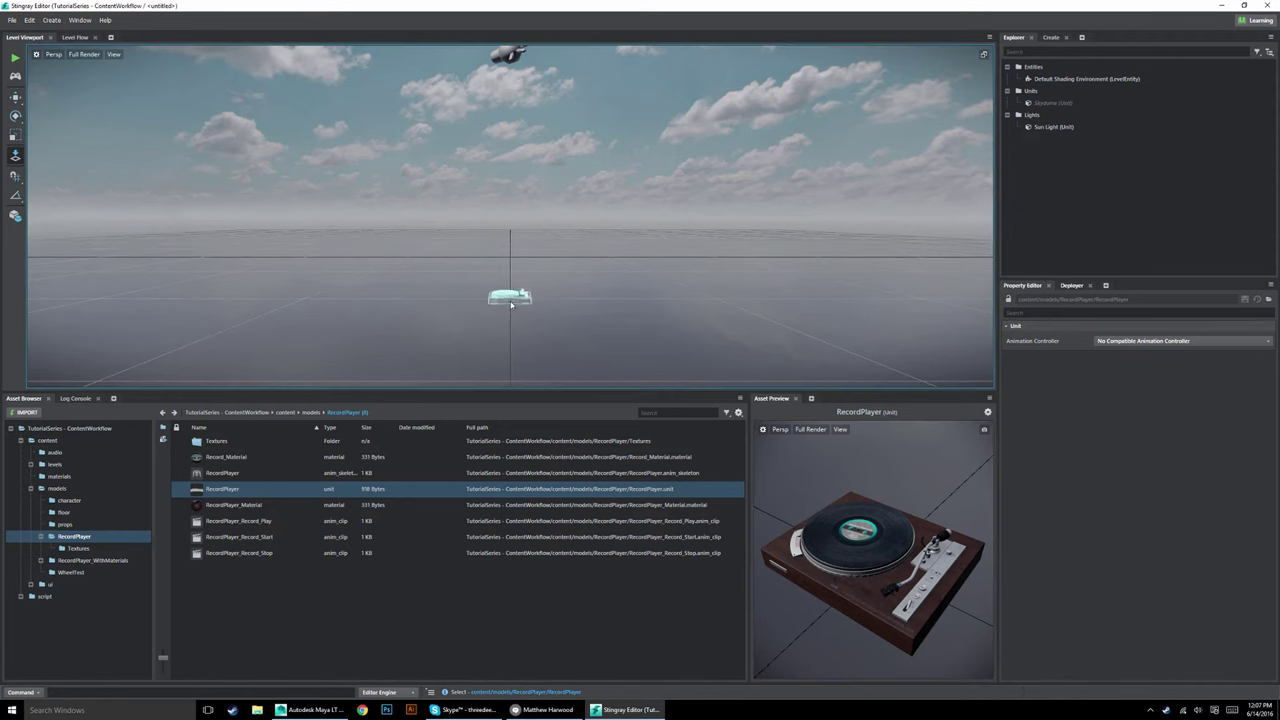
click(509, 297)
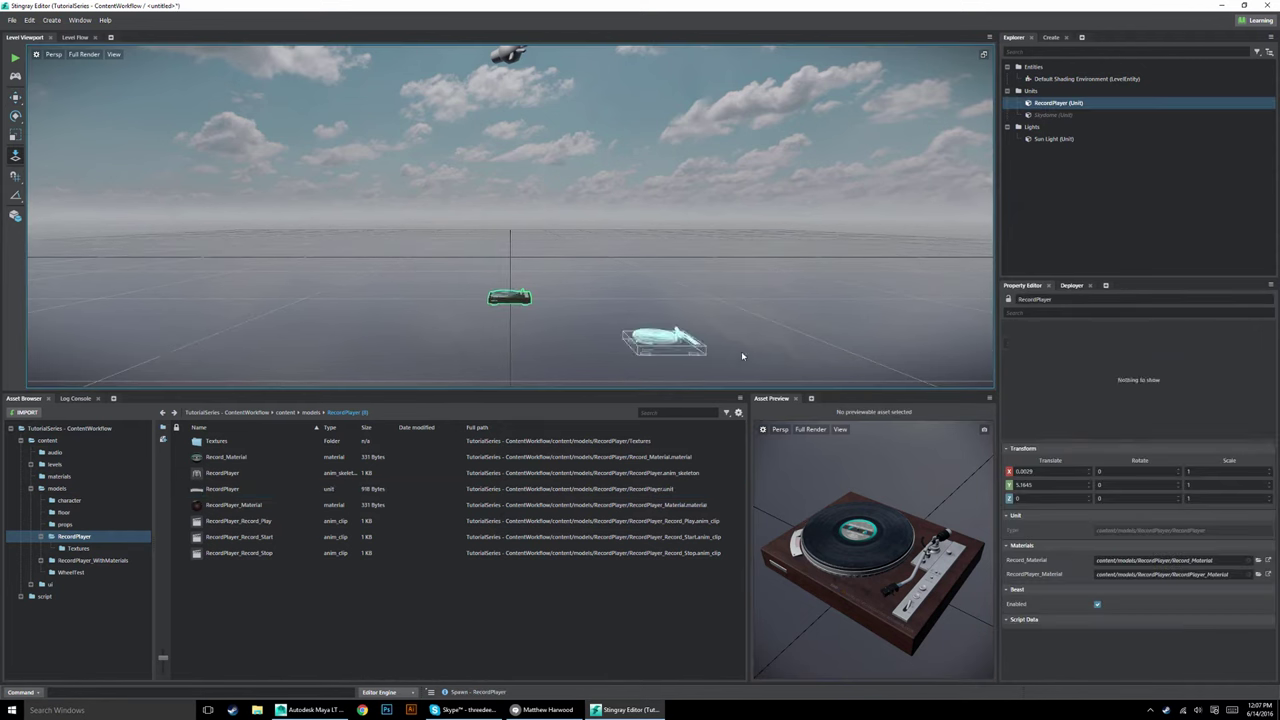
Frame the record player, orbit around it, then select RecordPlayer_Material.
click(15, 96)
alt+drag(654, 300, 537, 323)
key(f)
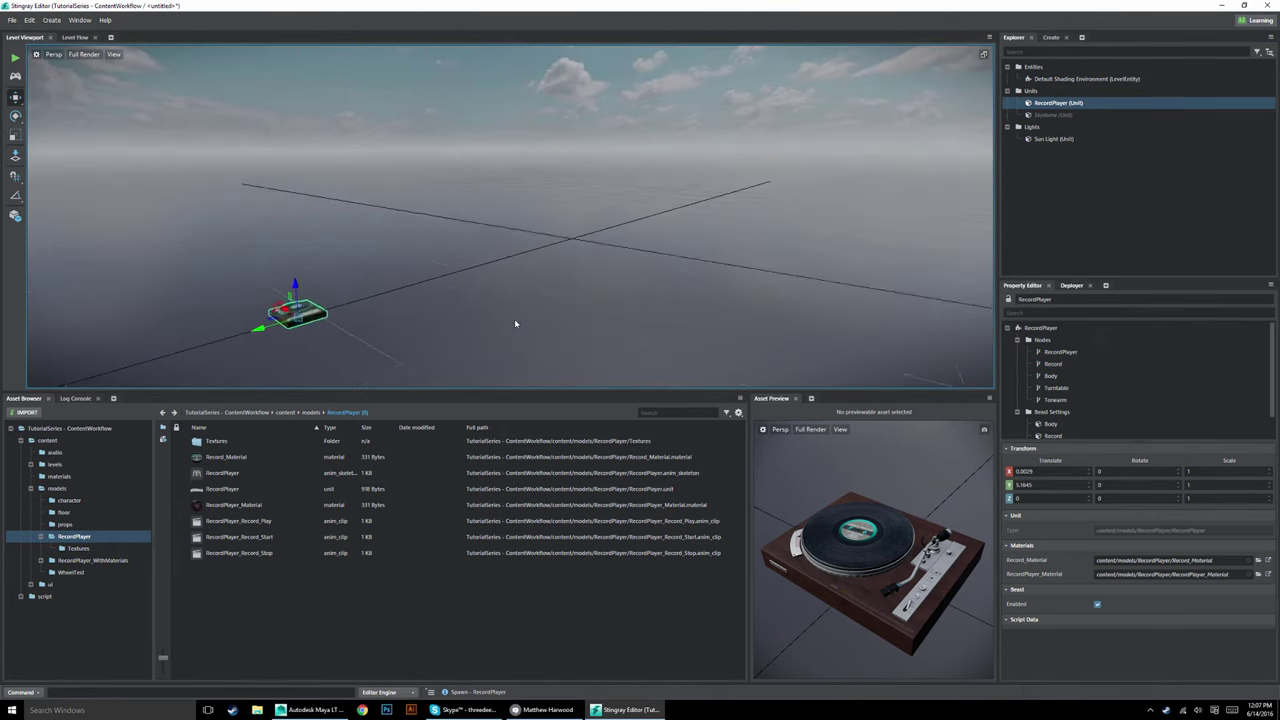
alt+drag(623, 298, 840, 318)
mouse_move(633, 323)
alt+right_down()
mouse_move(534, 300)
mouse_move(626, 314)
alt+right_up()
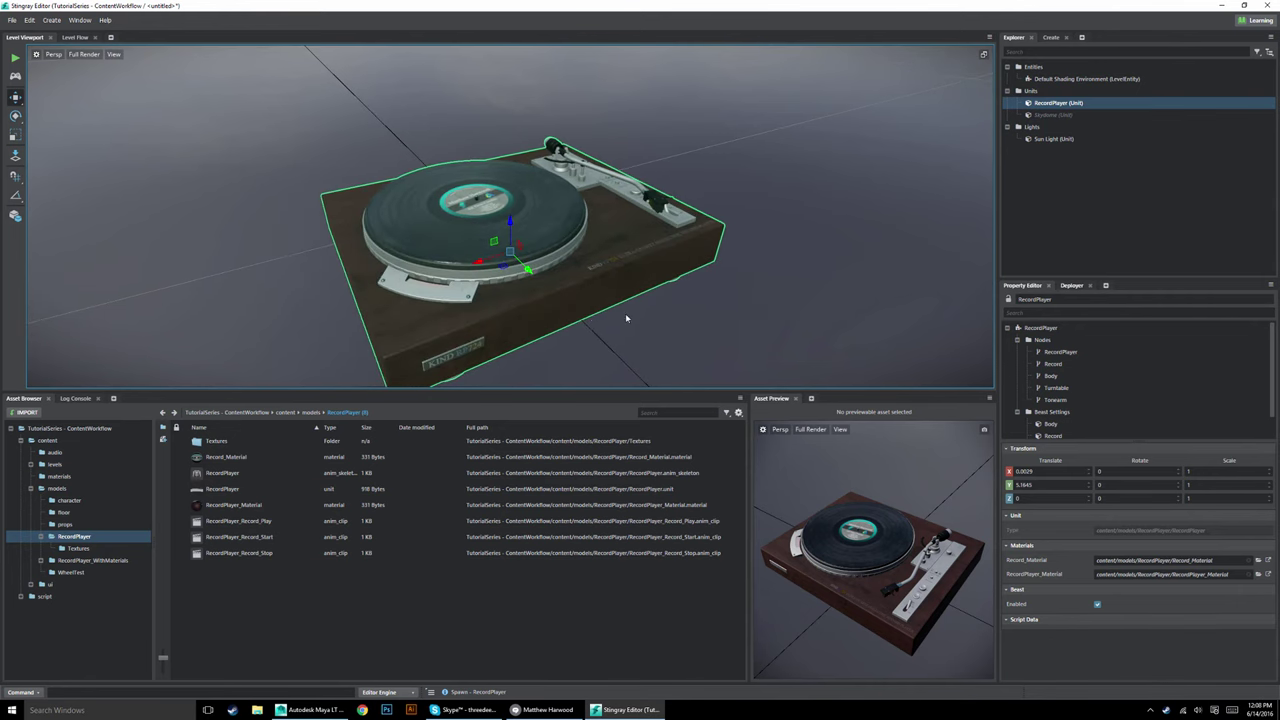
alt+drag(626, 314, 503, 357)
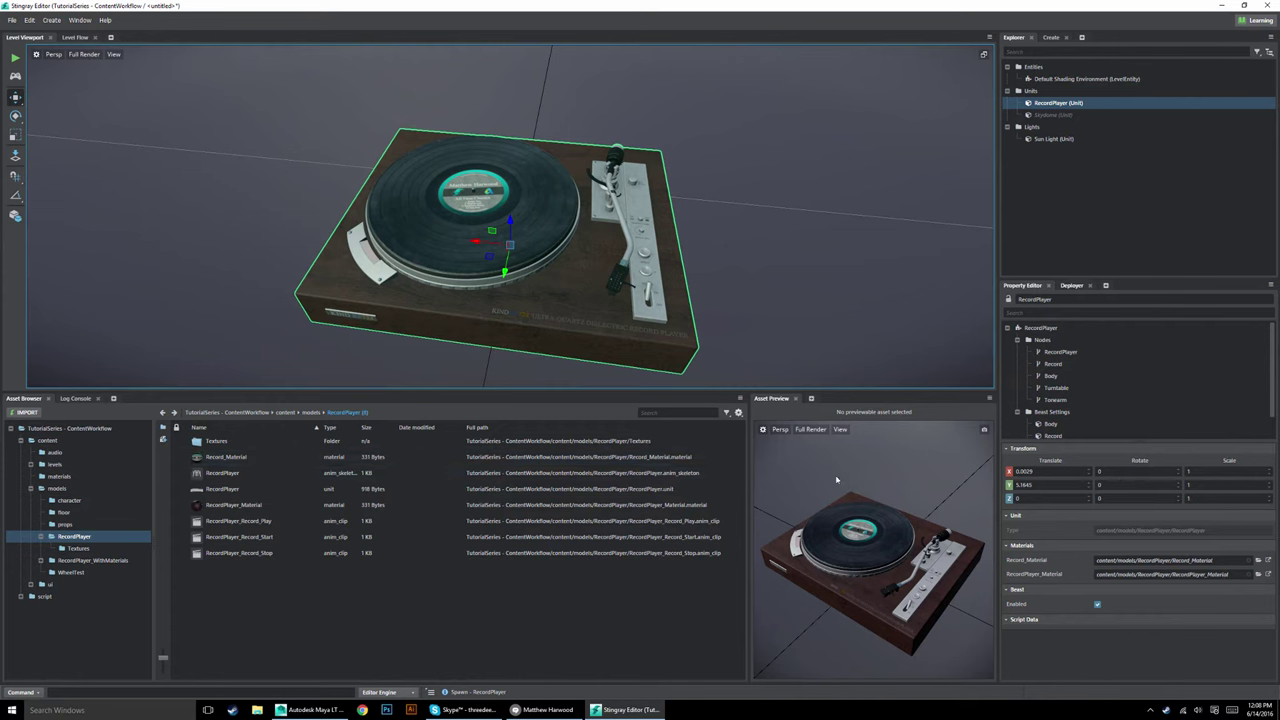
click(225, 505)
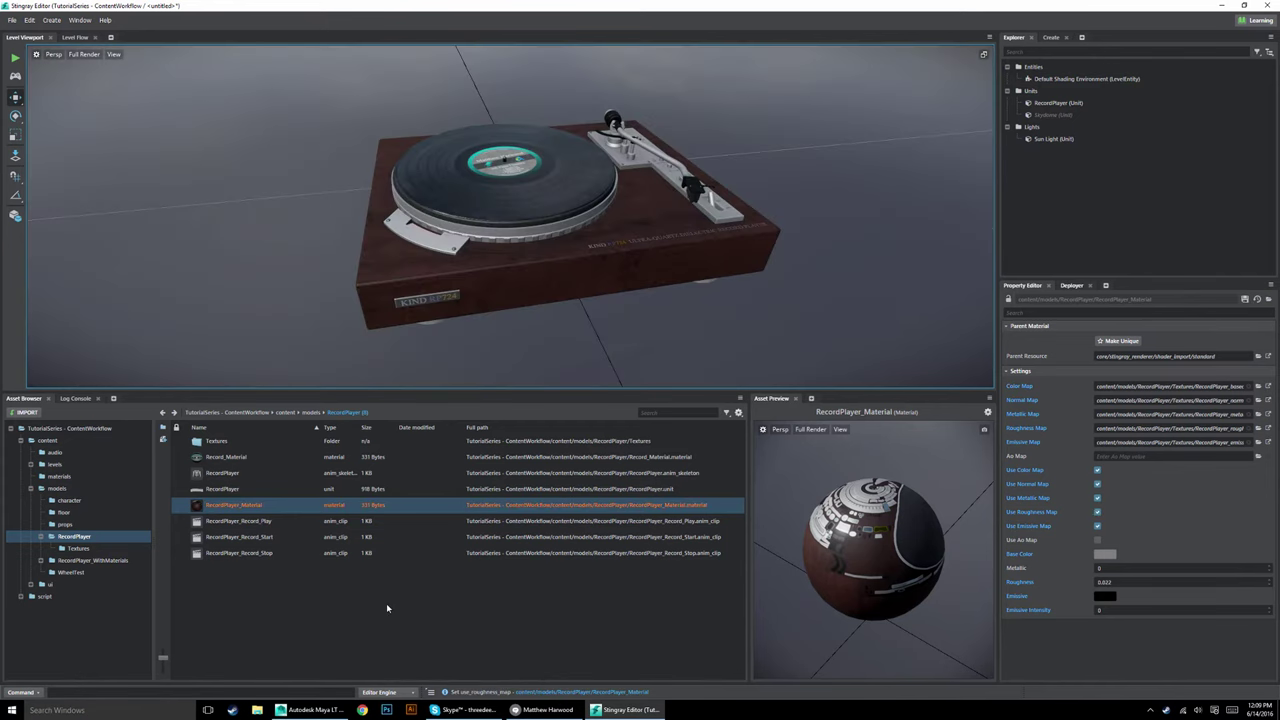
Save RecordPlayer_Material from its context menu in the Asset Browser.
right_click(218, 505)
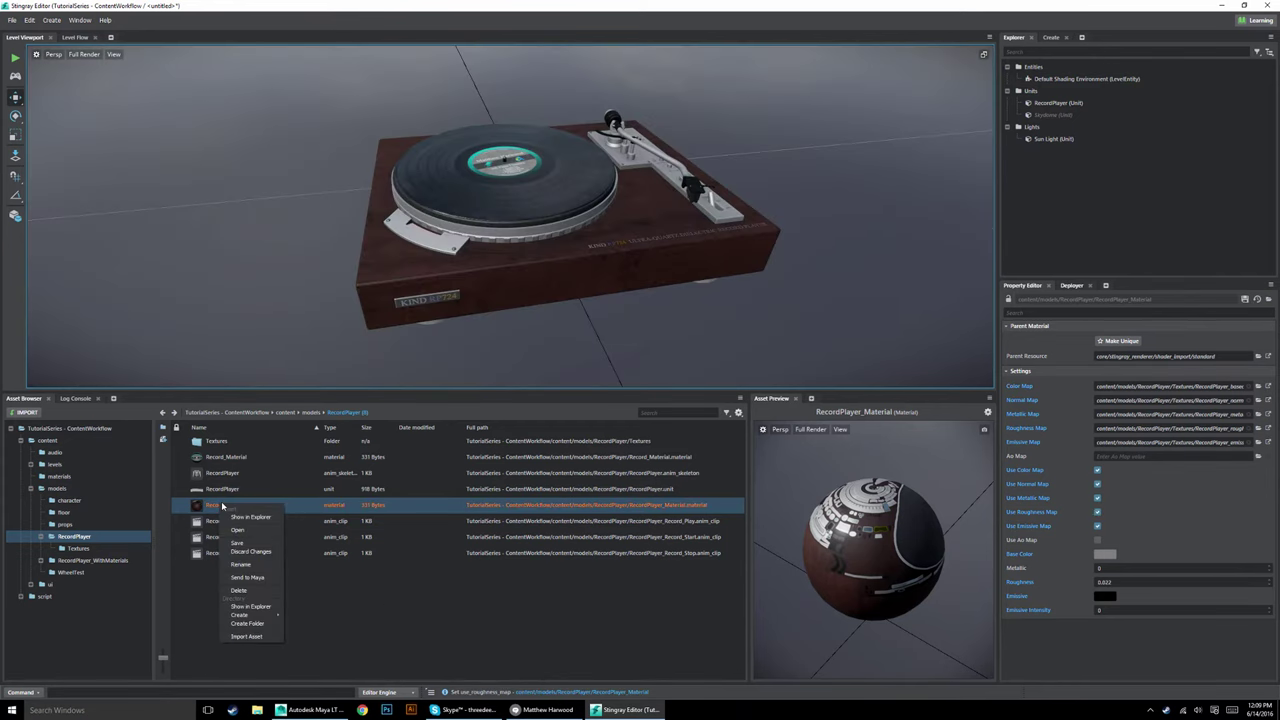
click(258, 544)
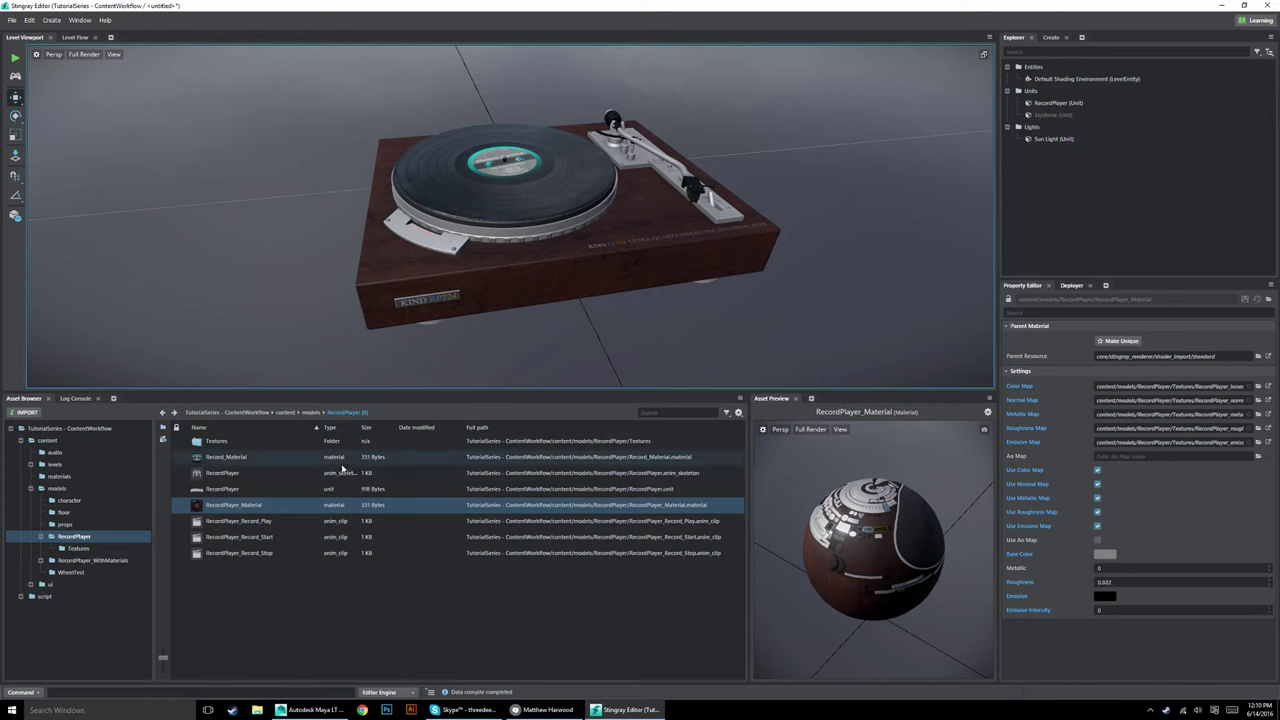
Navigate to the content folder and create a folder named Shaders.
click(311, 413)
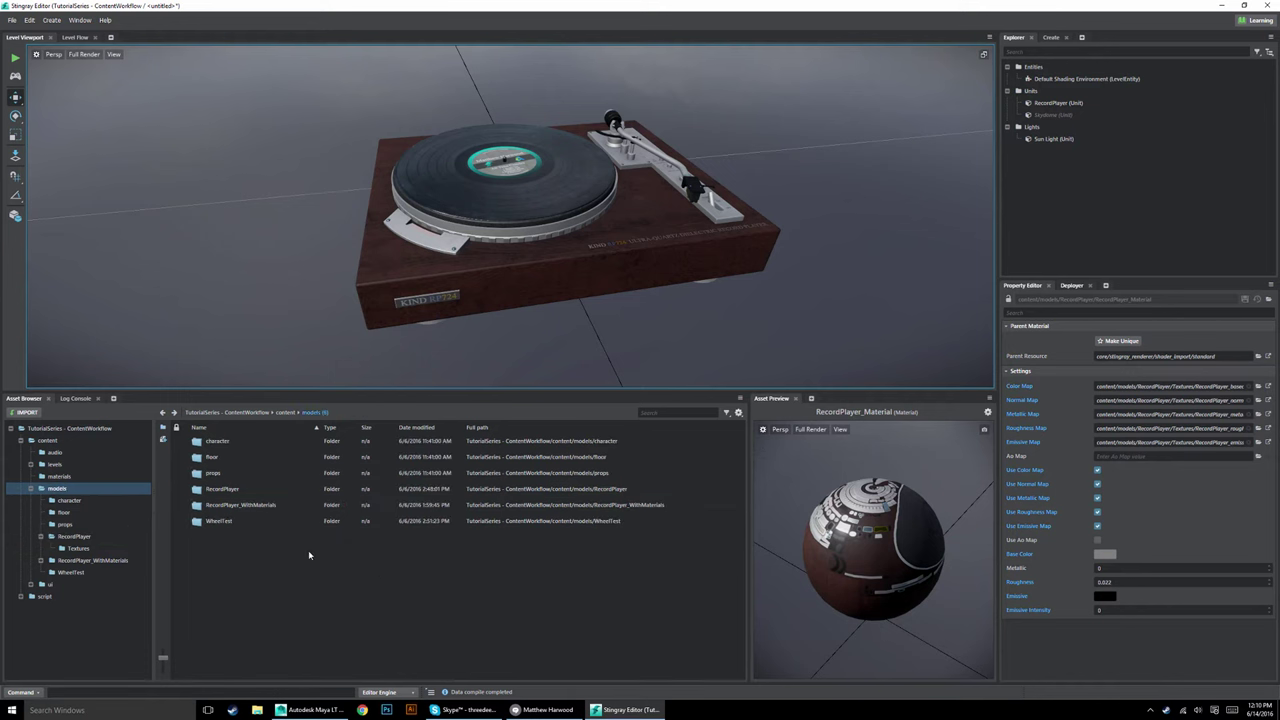
click(284, 413)
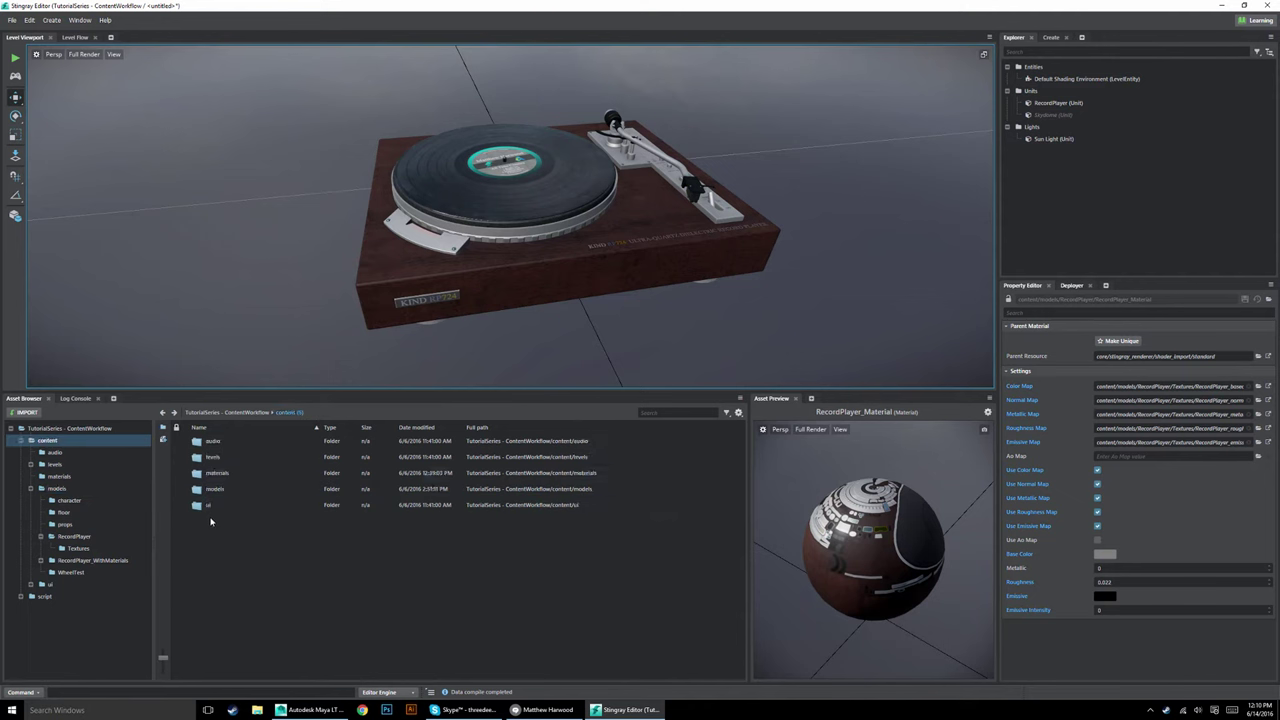
click(230, 412)
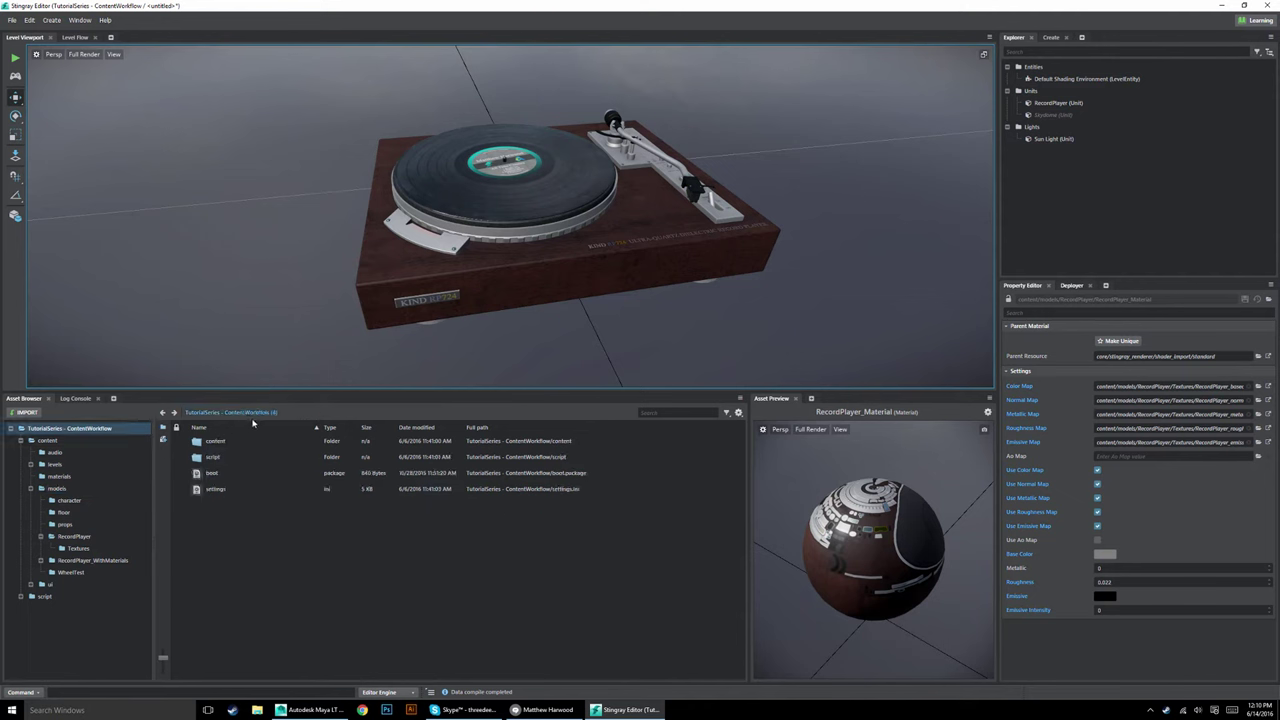
double_click(325, 441)
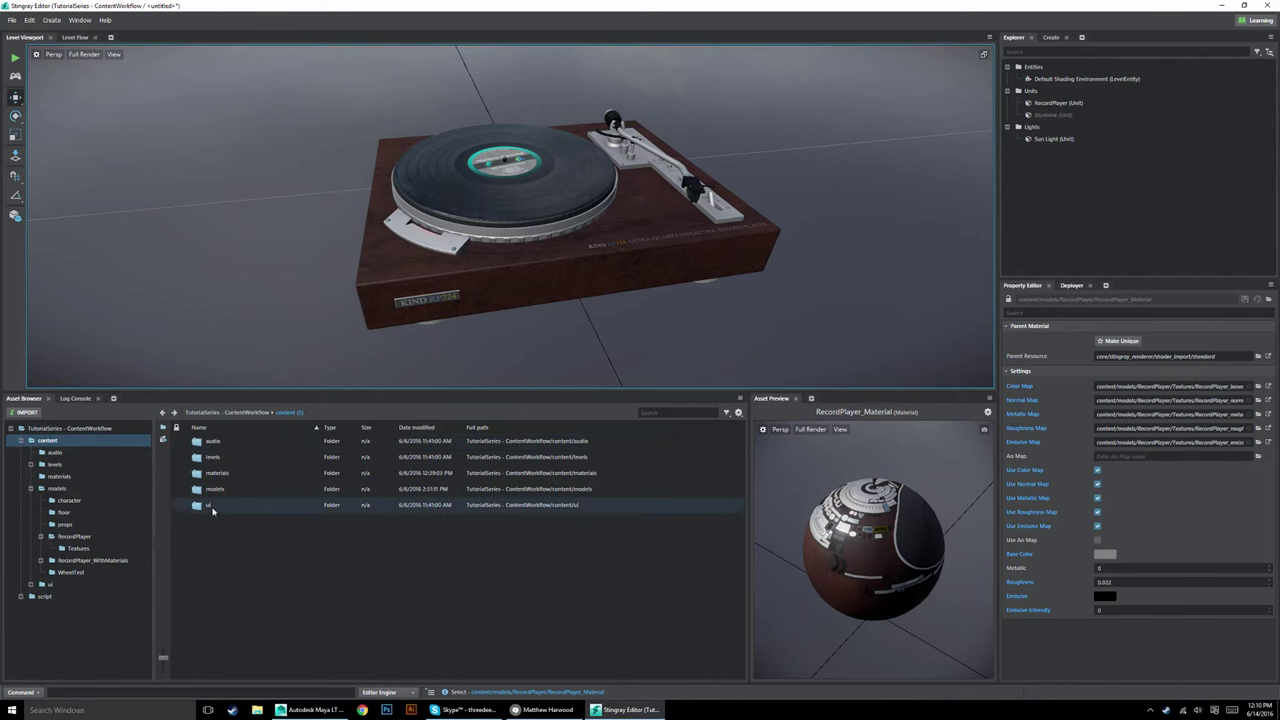
right_click(233, 557)
click(258, 586)
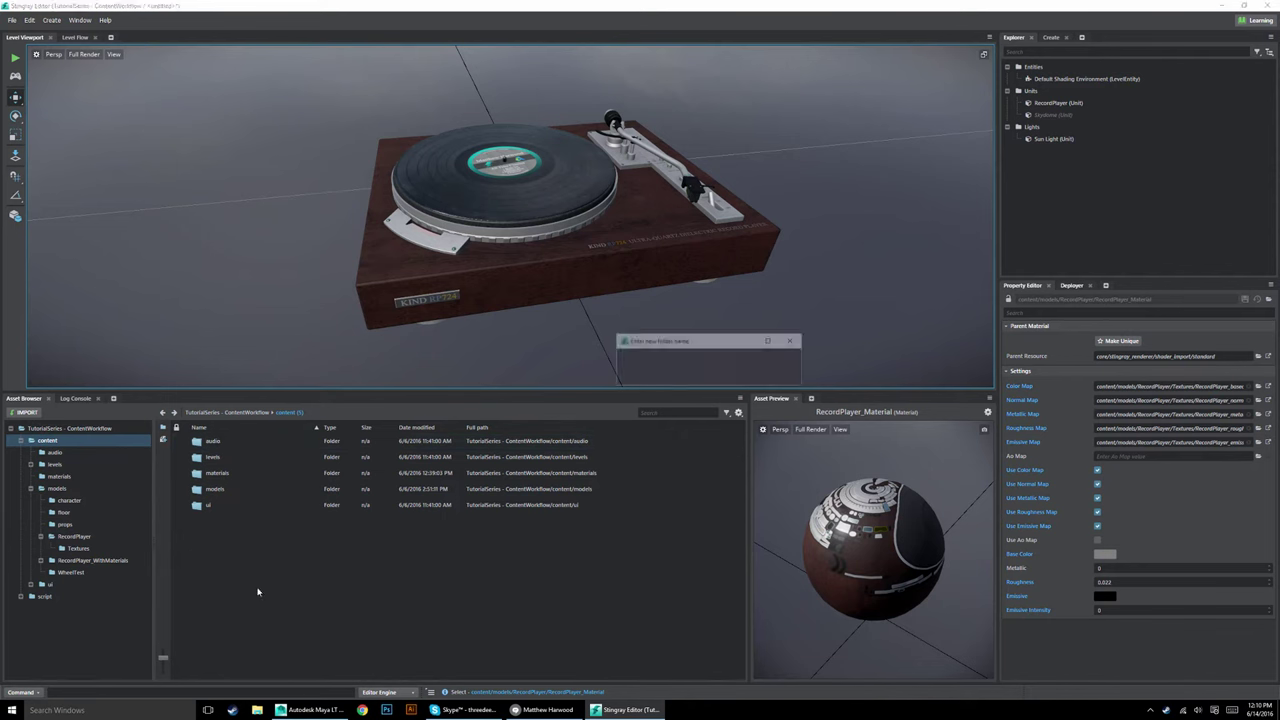
text(S)
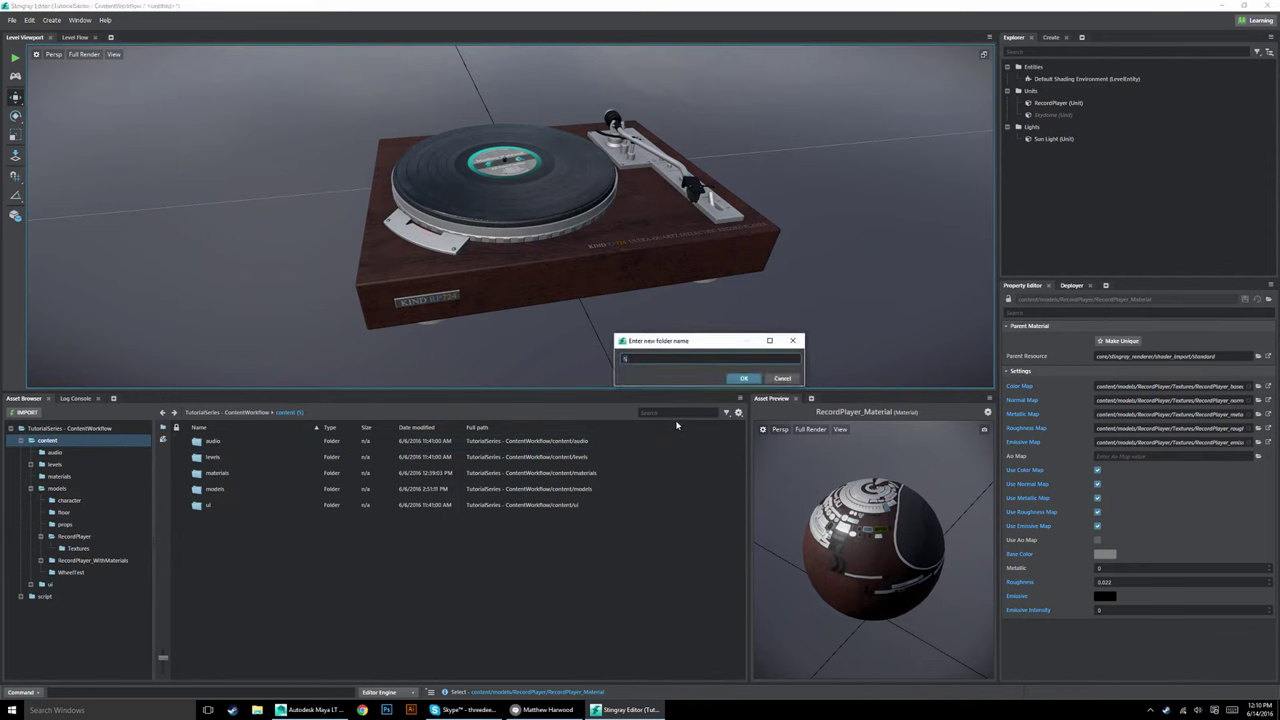
text(haders)
key(Return)
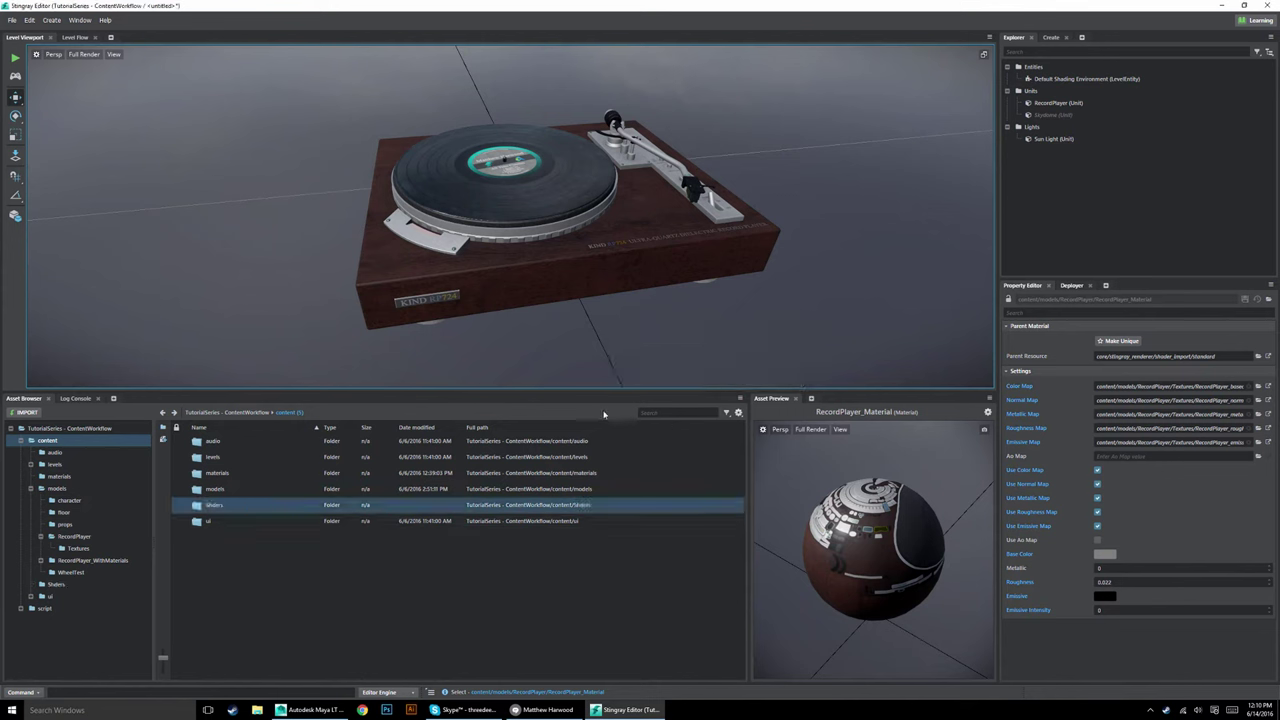
Delete the newly created Shaders folder.
right_click(218, 507)
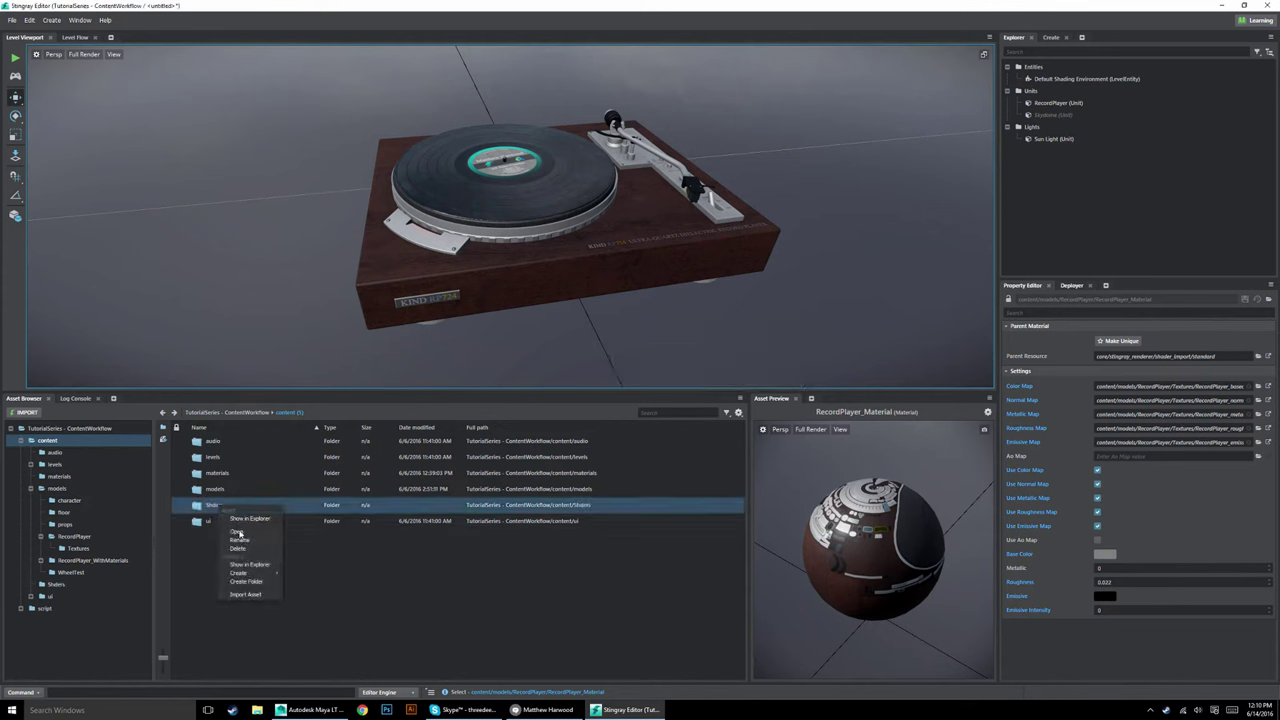
click(235, 551)
click(948, 637)
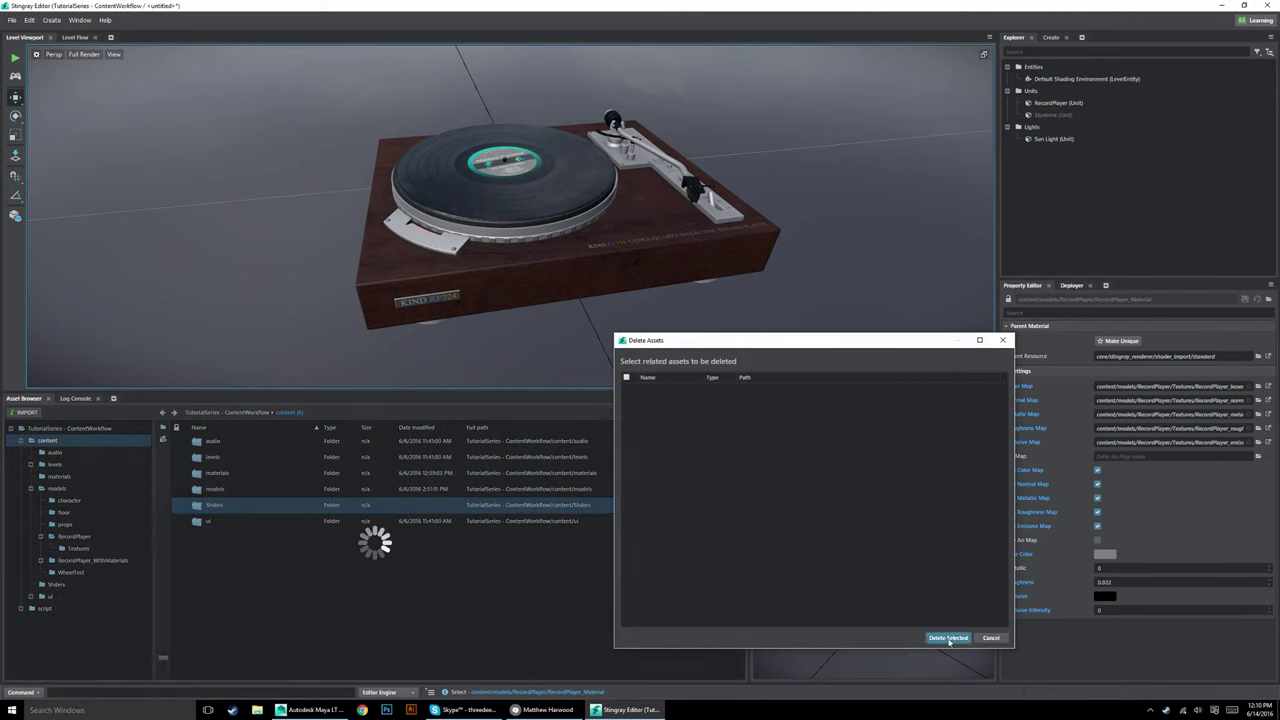
click(218, 473)
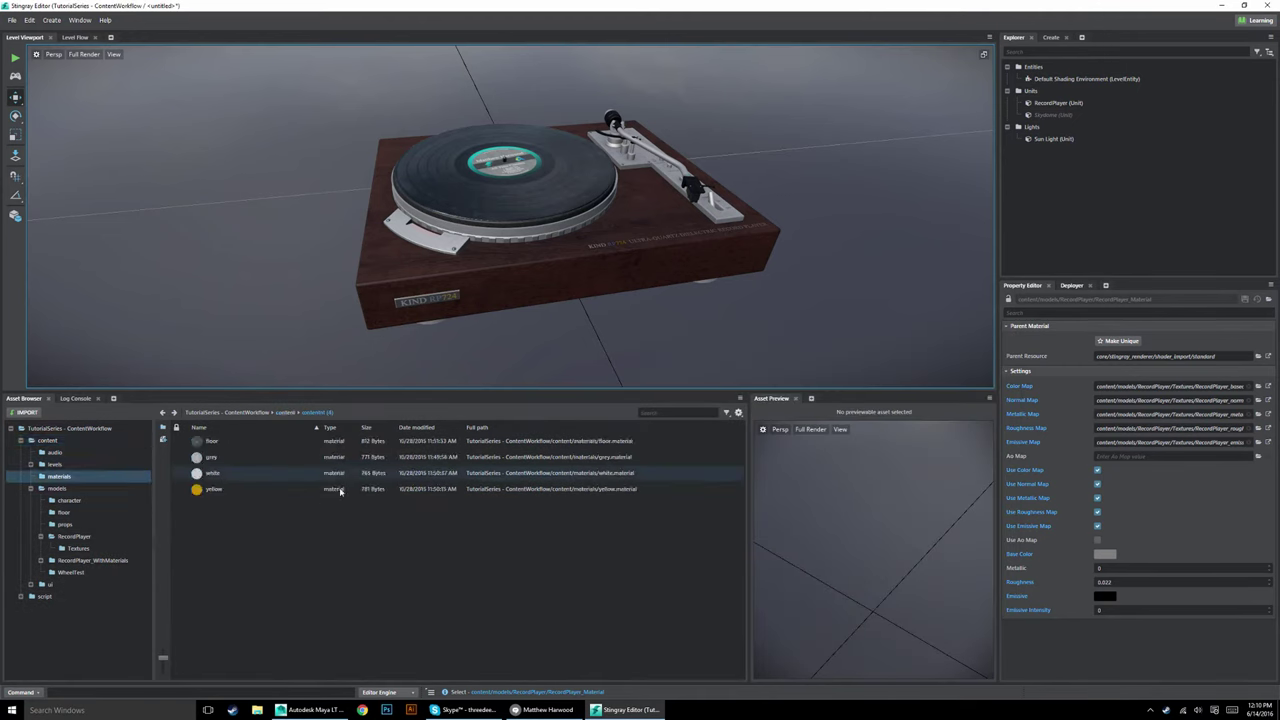
Create the Shaders folder again in content and open it.
right_click(201, 546)
mouse_move(227, 568)
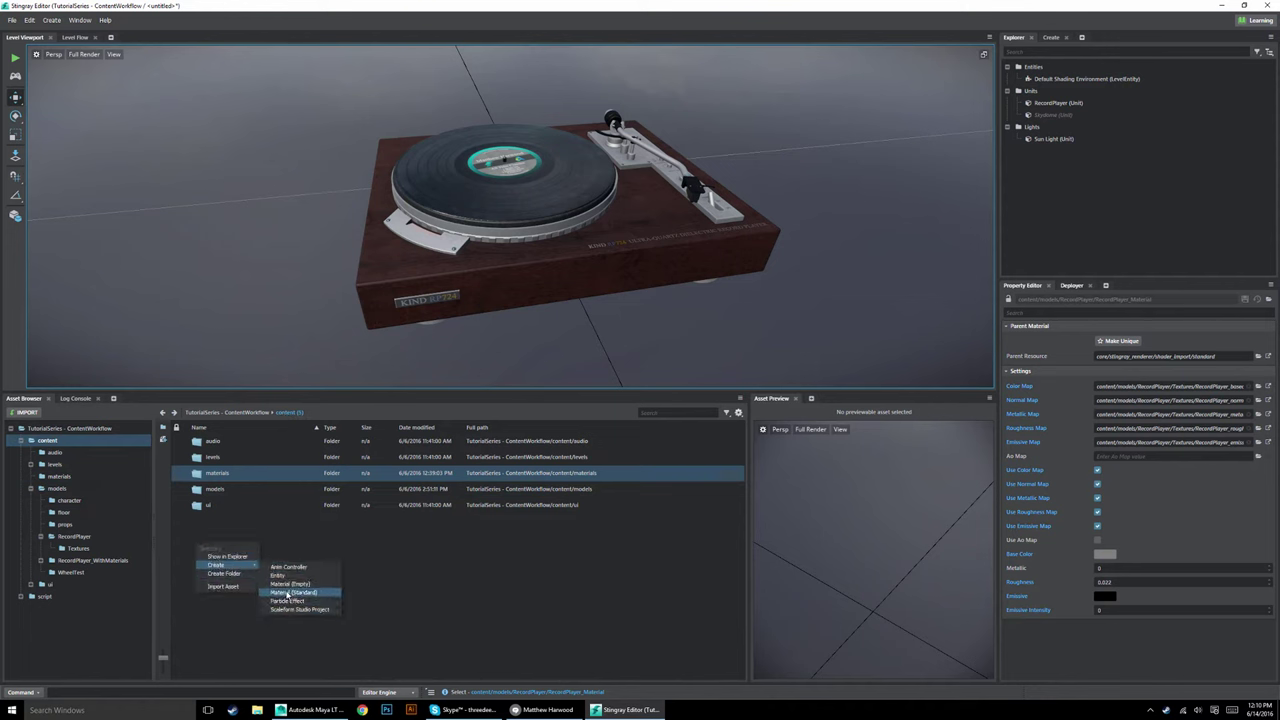
click(240, 578)
text(s)
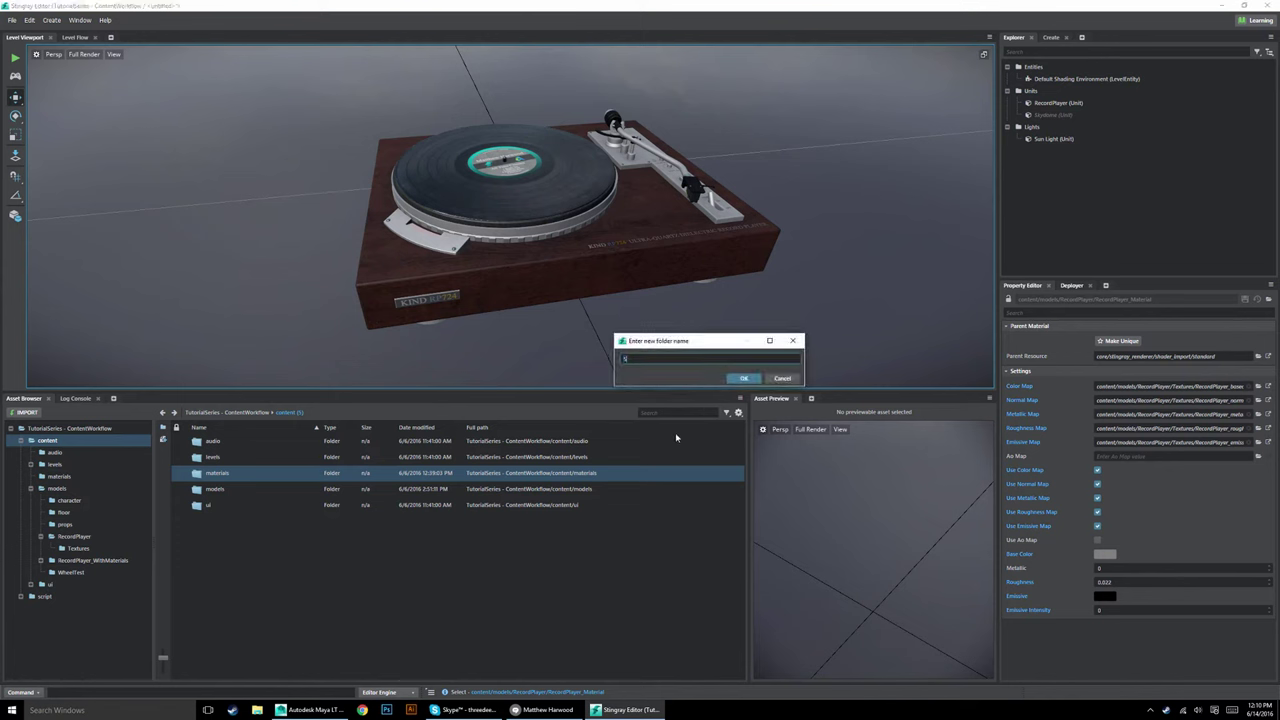
text(haders)
click(743, 378)
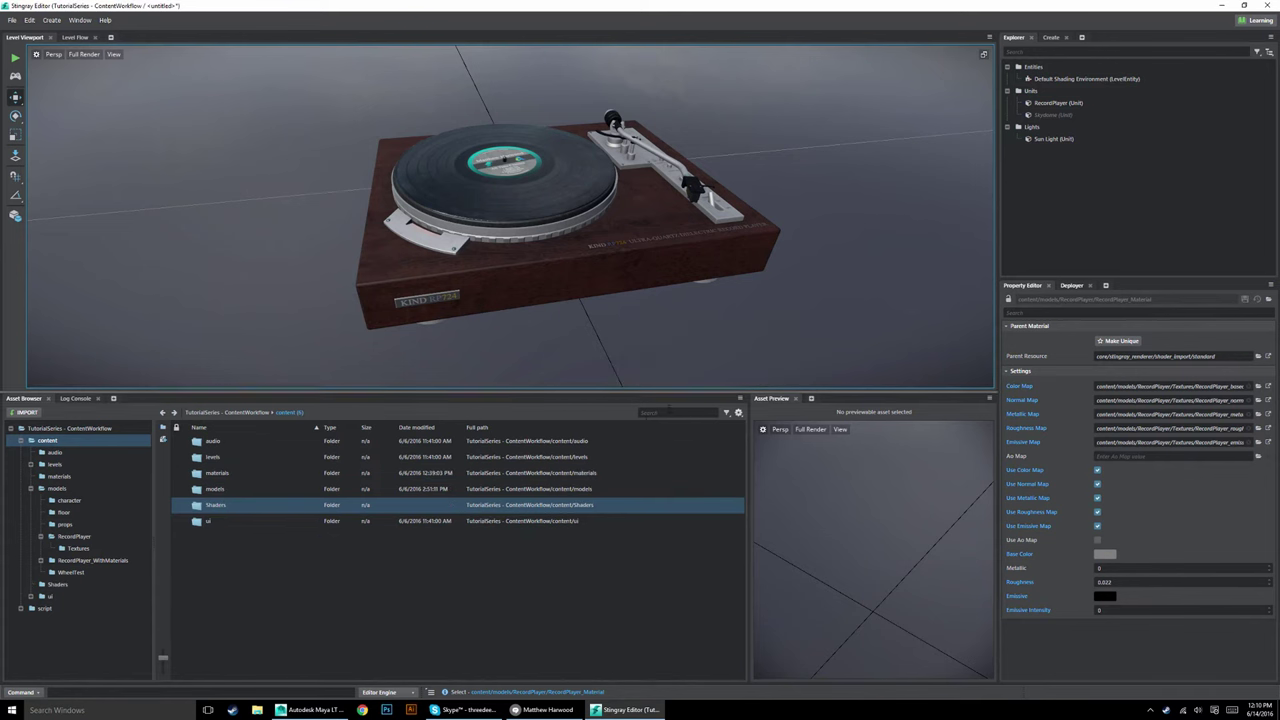
double_click(391, 506)
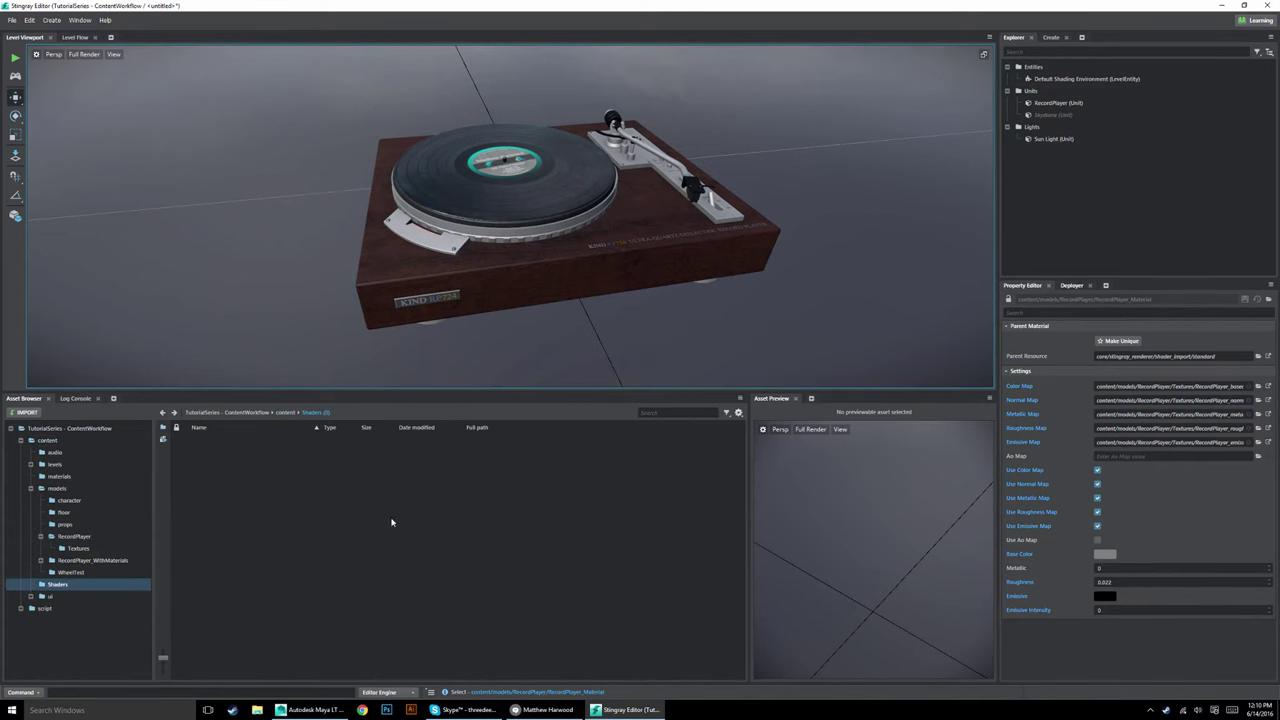
Create a Material (Standard) named RMA_EM inside the Shaders folder.
right_click(237, 486)
mouse_move(262, 504)
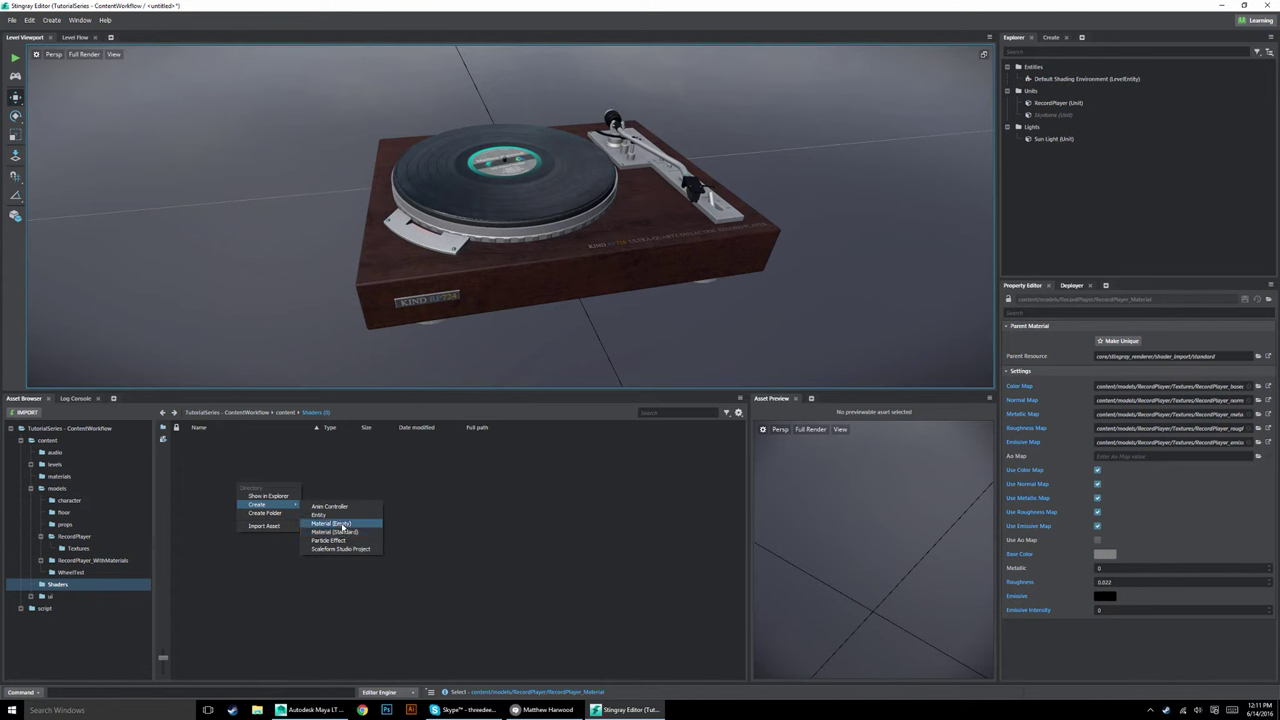
click(342, 524)
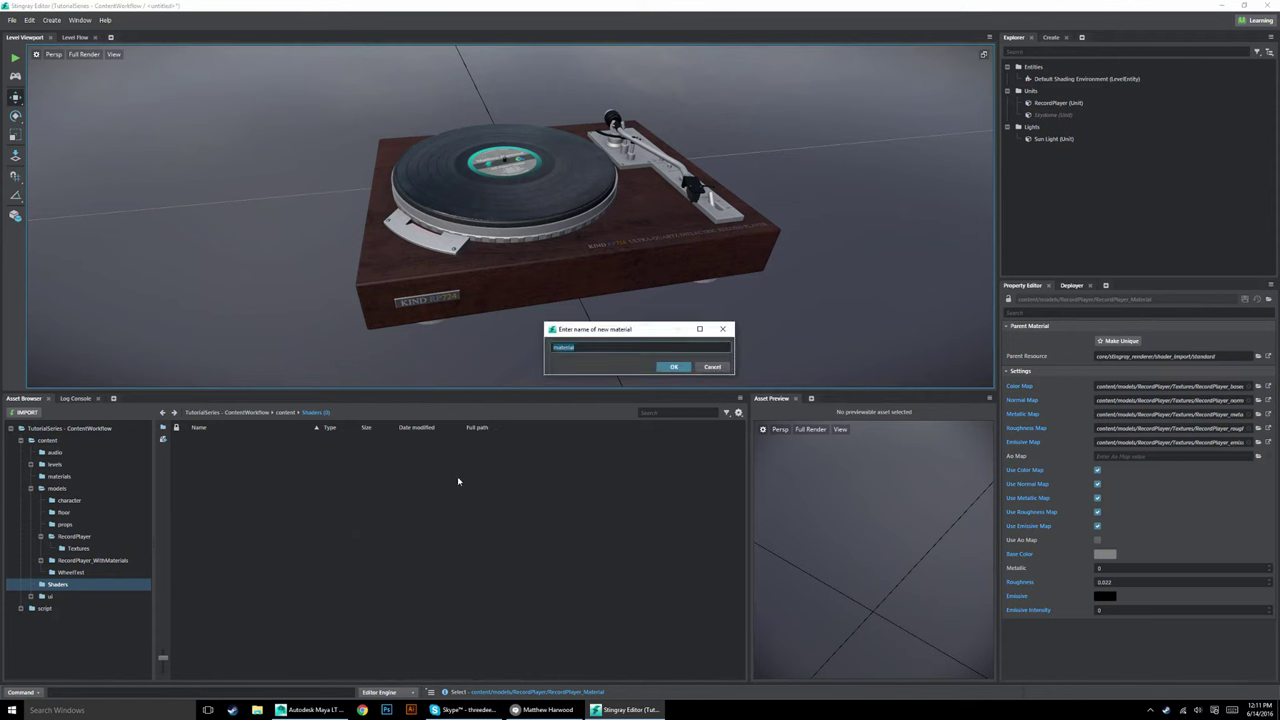
text(RMA_EM)
click(674, 368)
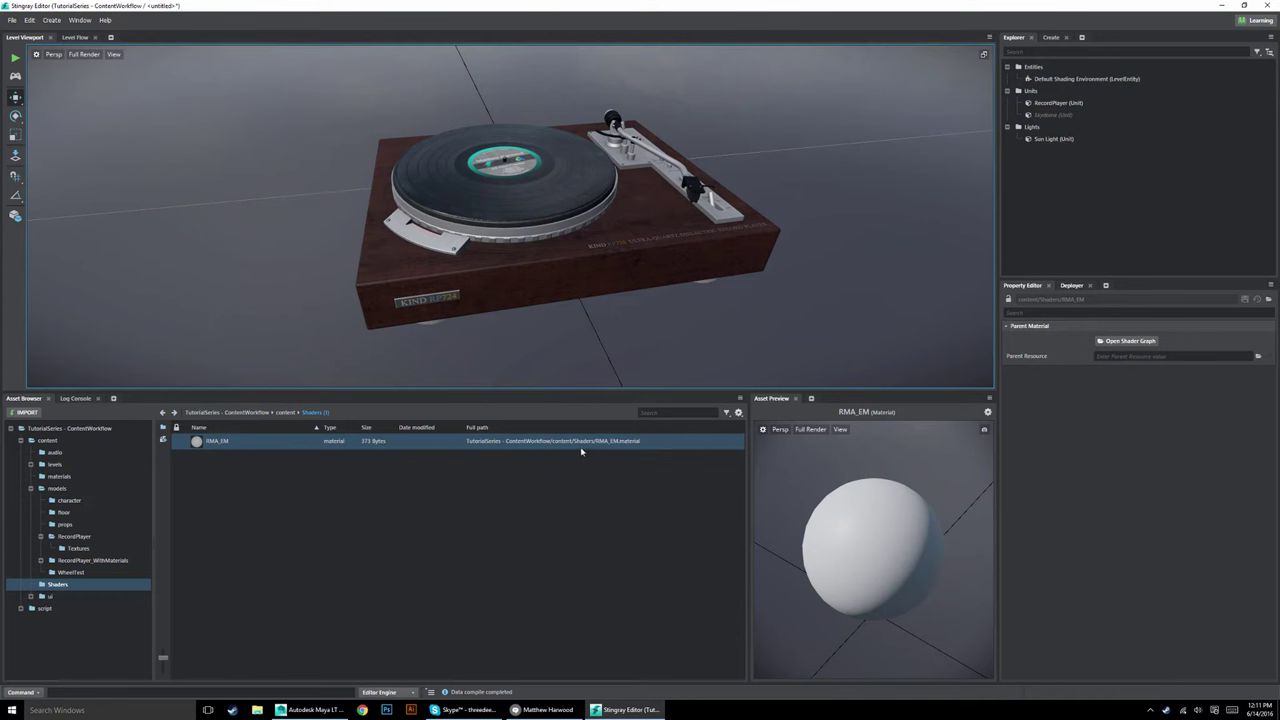
Open the RMA_EM shader graph and maximize the Shader Graph Editor.
click(1130, 344)
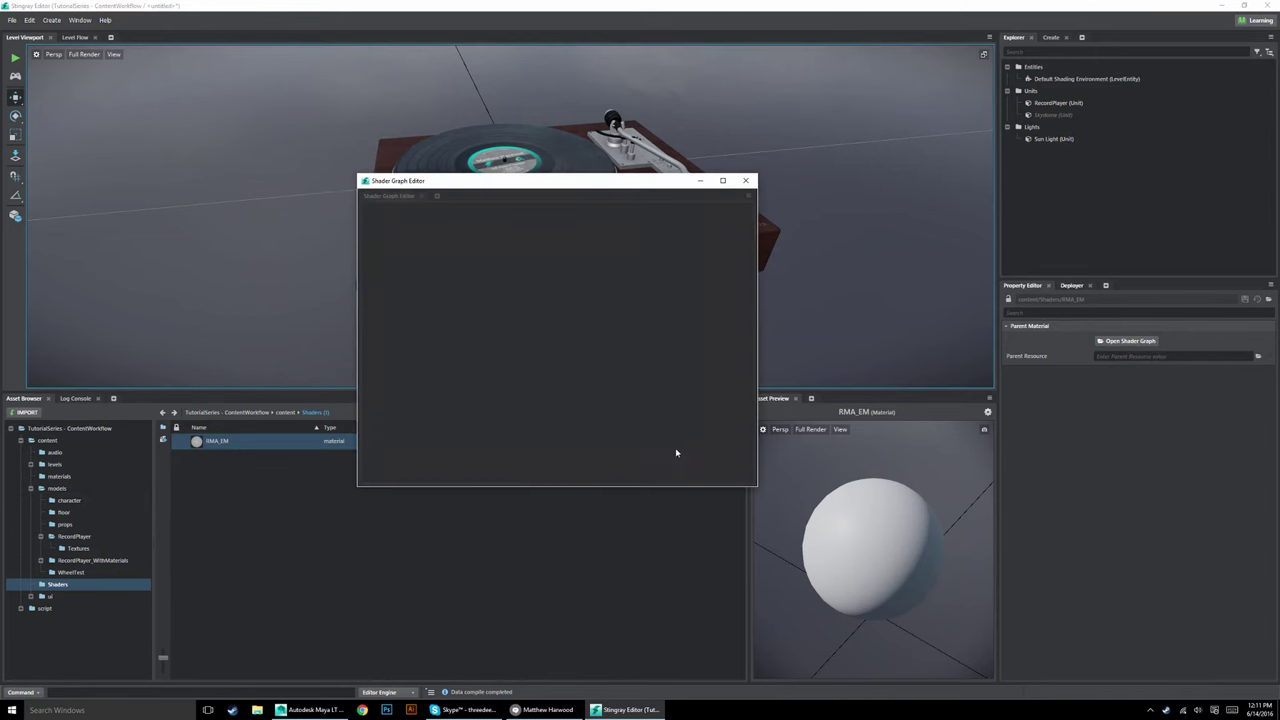
click(722, 180)
scroll(629, 390, down, 1)
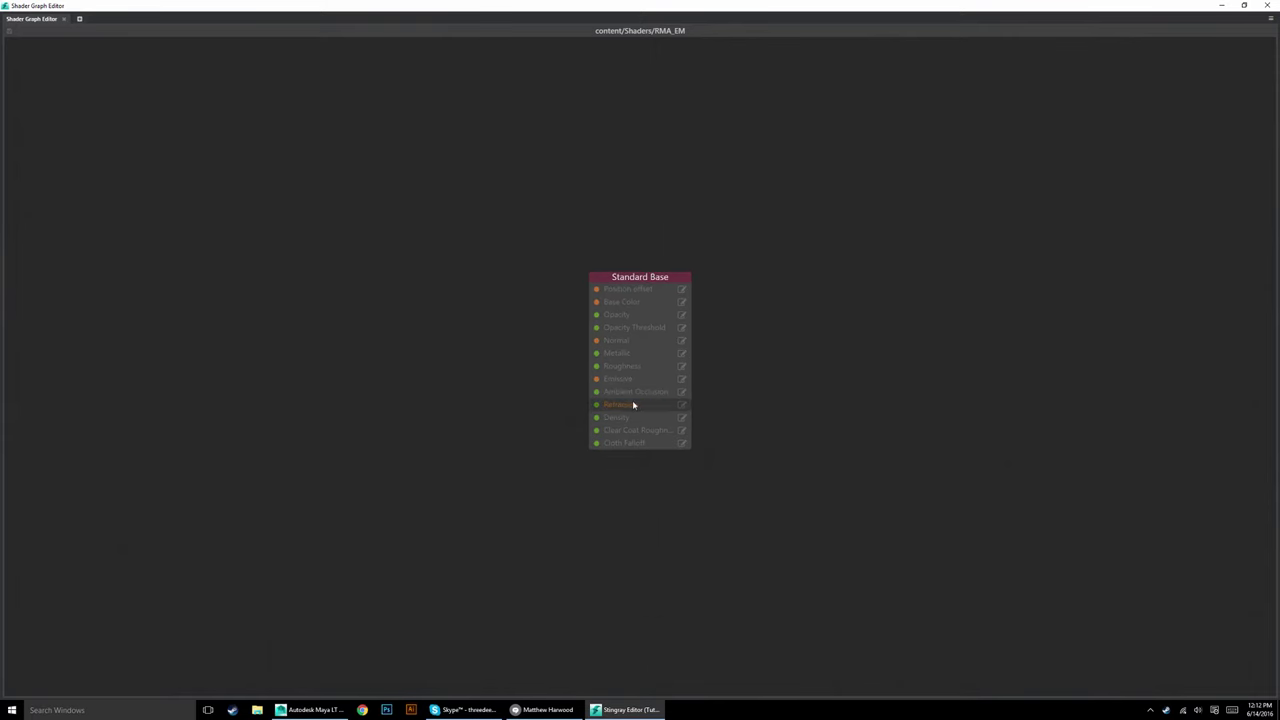
Move the Standard Base node toward the right side of the canvas.
middle_drag(763, 354, 899, 397)
click(772, 326)
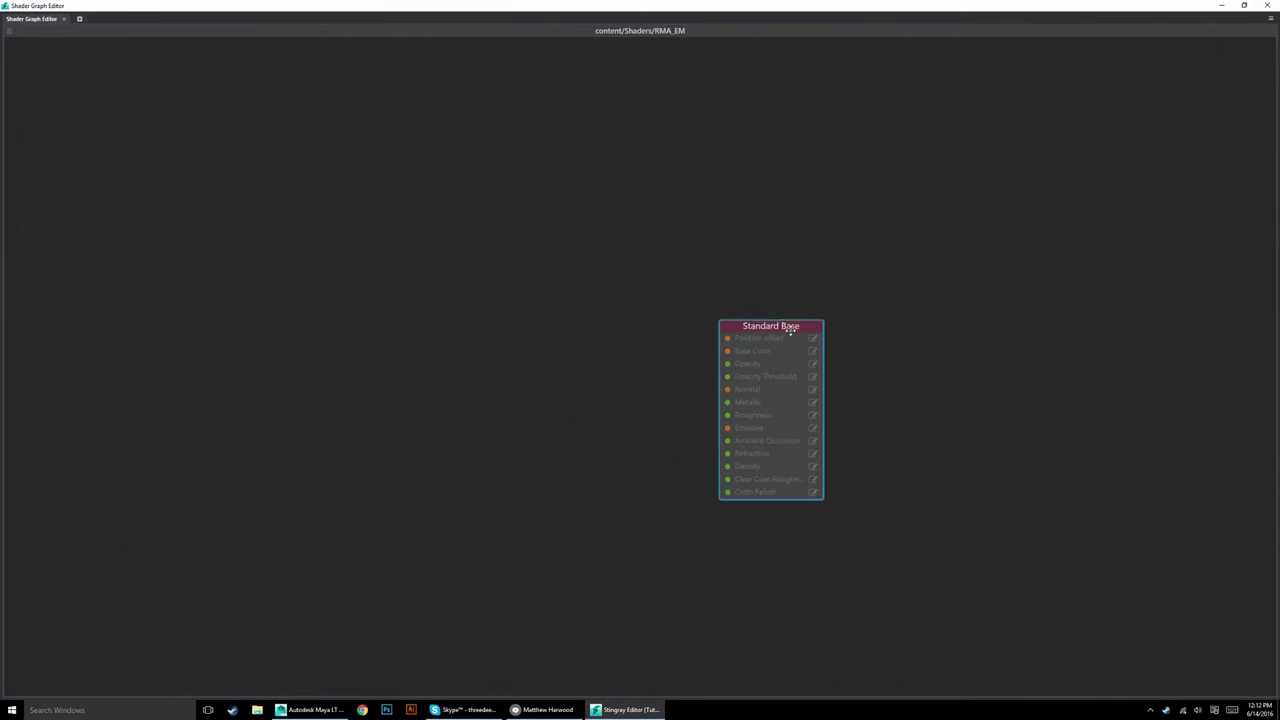
middle_drag(734, 304, 957, 300)
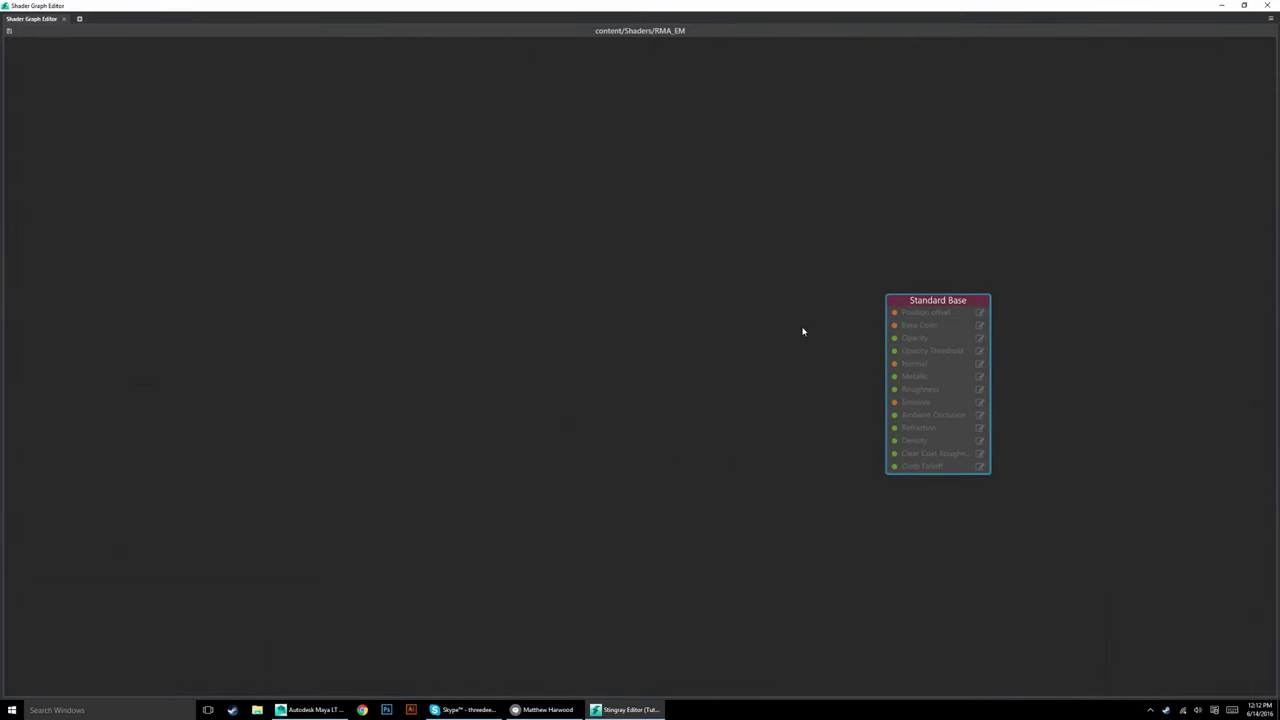
right_click(699, 260)
mouse_move(723, 328)
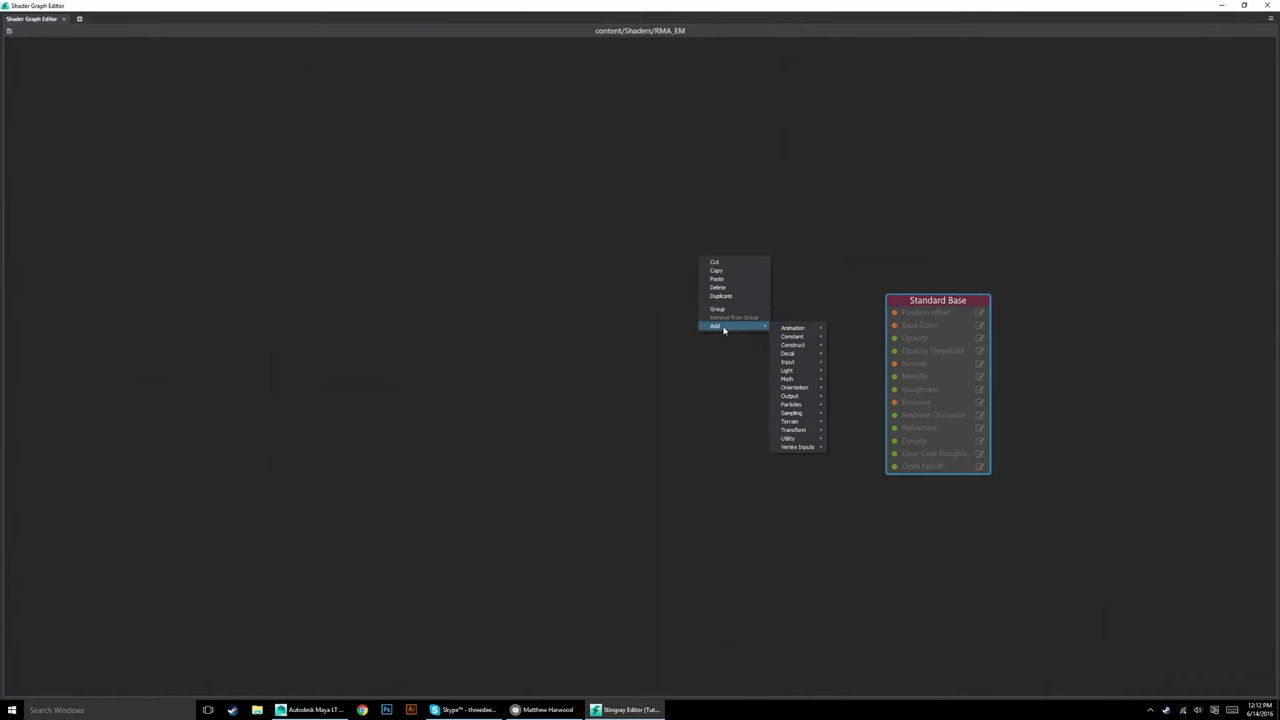
mouse_move(792, 398)
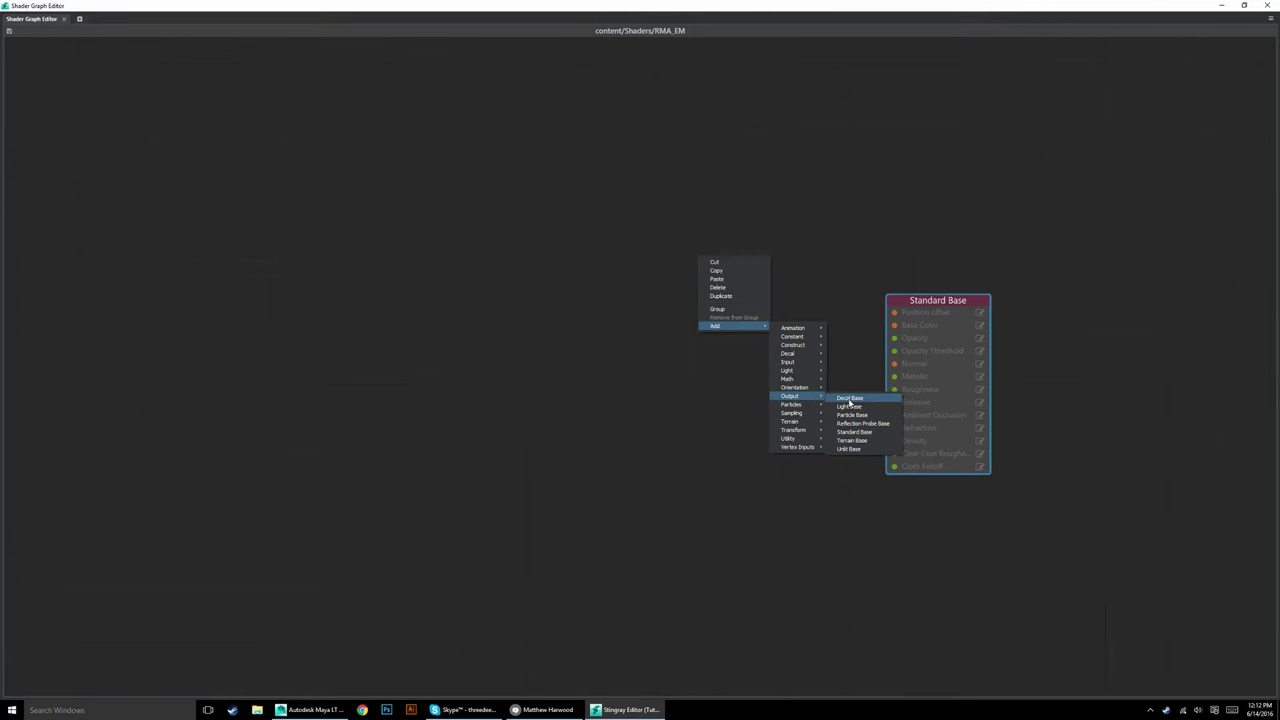
click(936, 302)
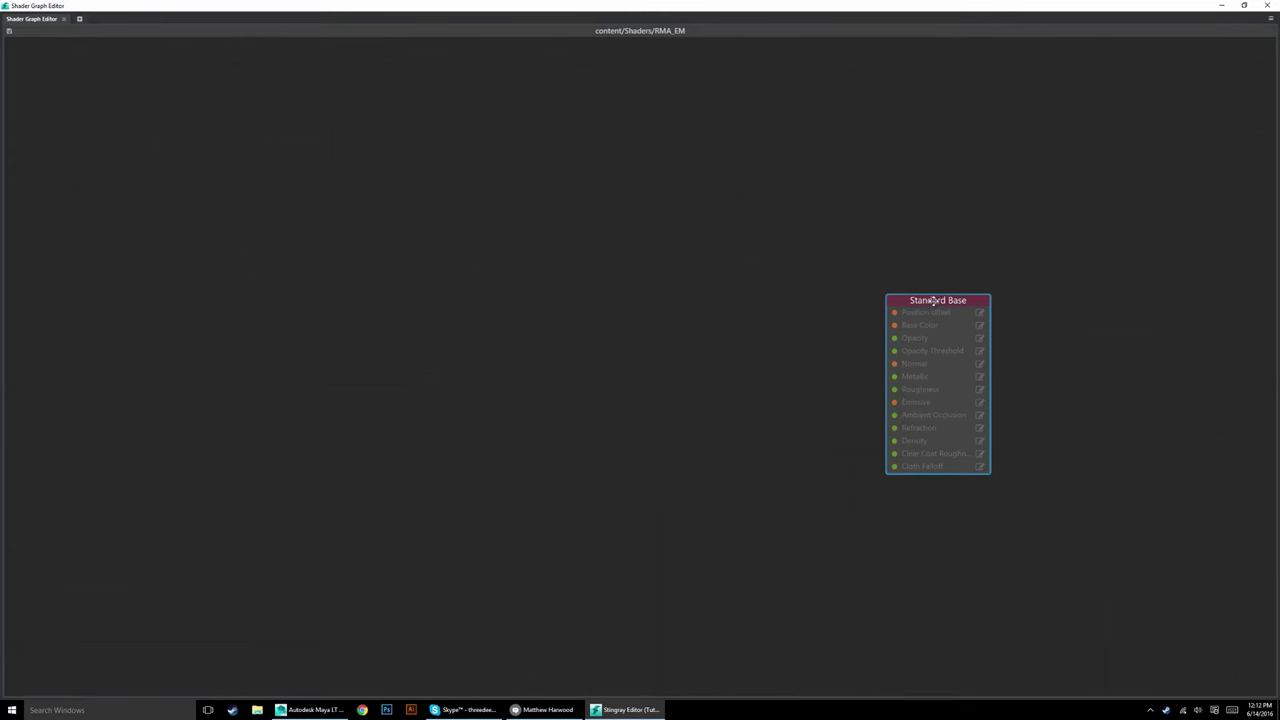
drag(936, 300, 936, 255)
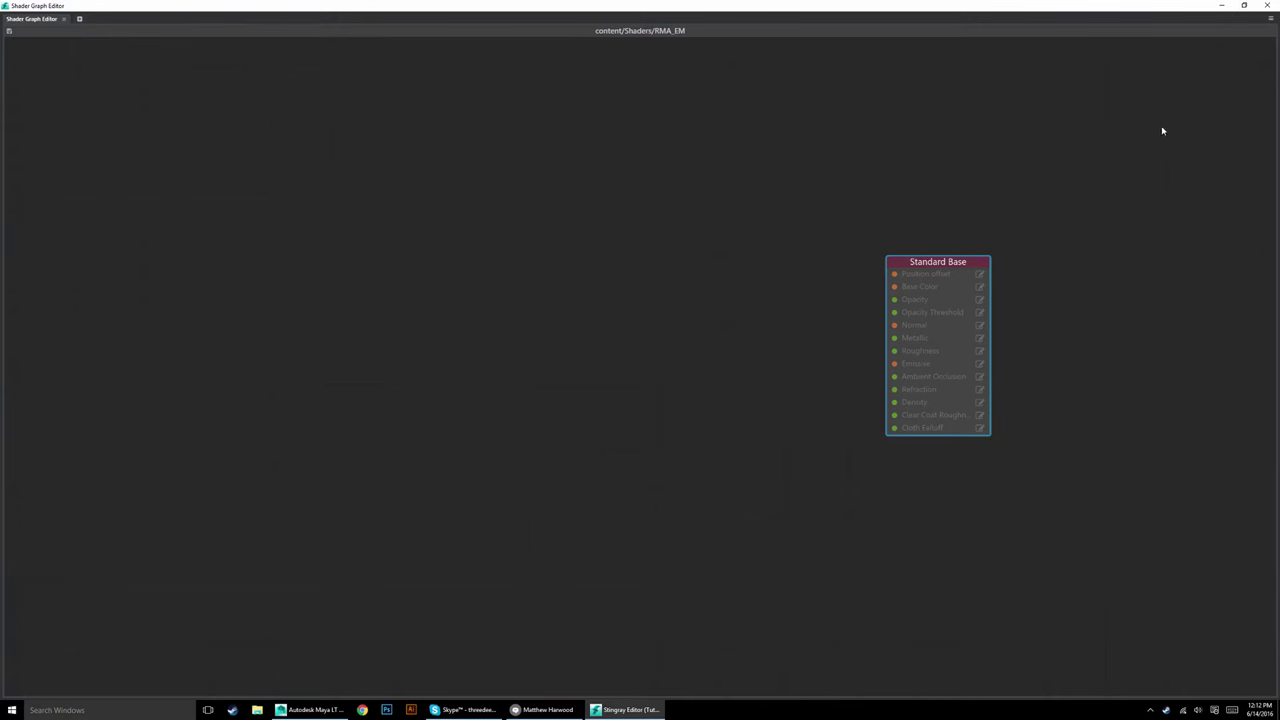
click(1245, 6)
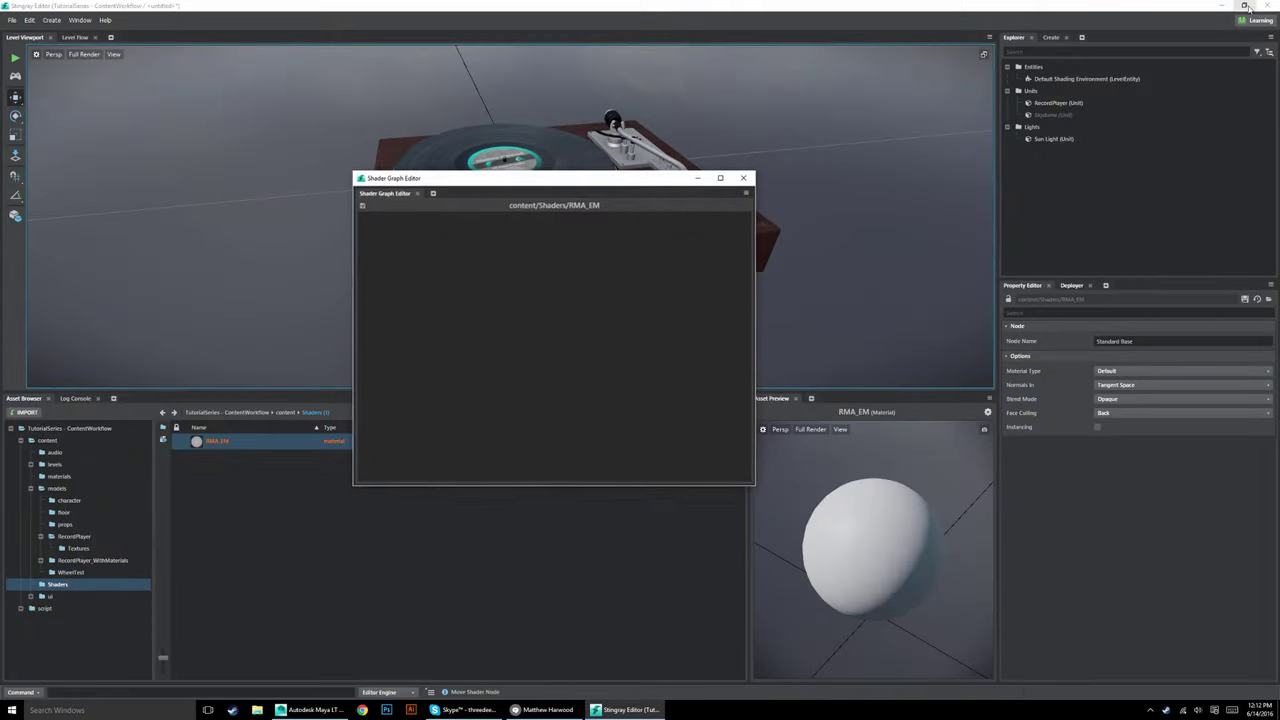
drag(622, 182, 266, 21)
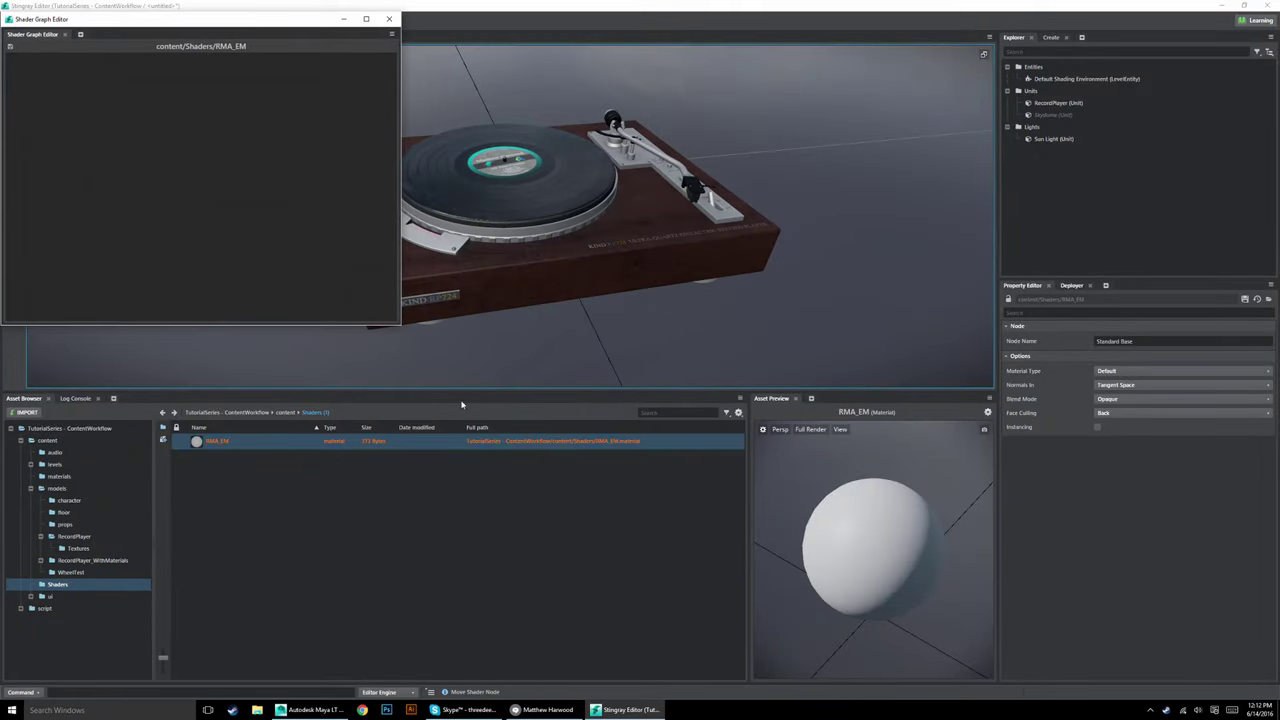
drag(400, 328, 997, 684)
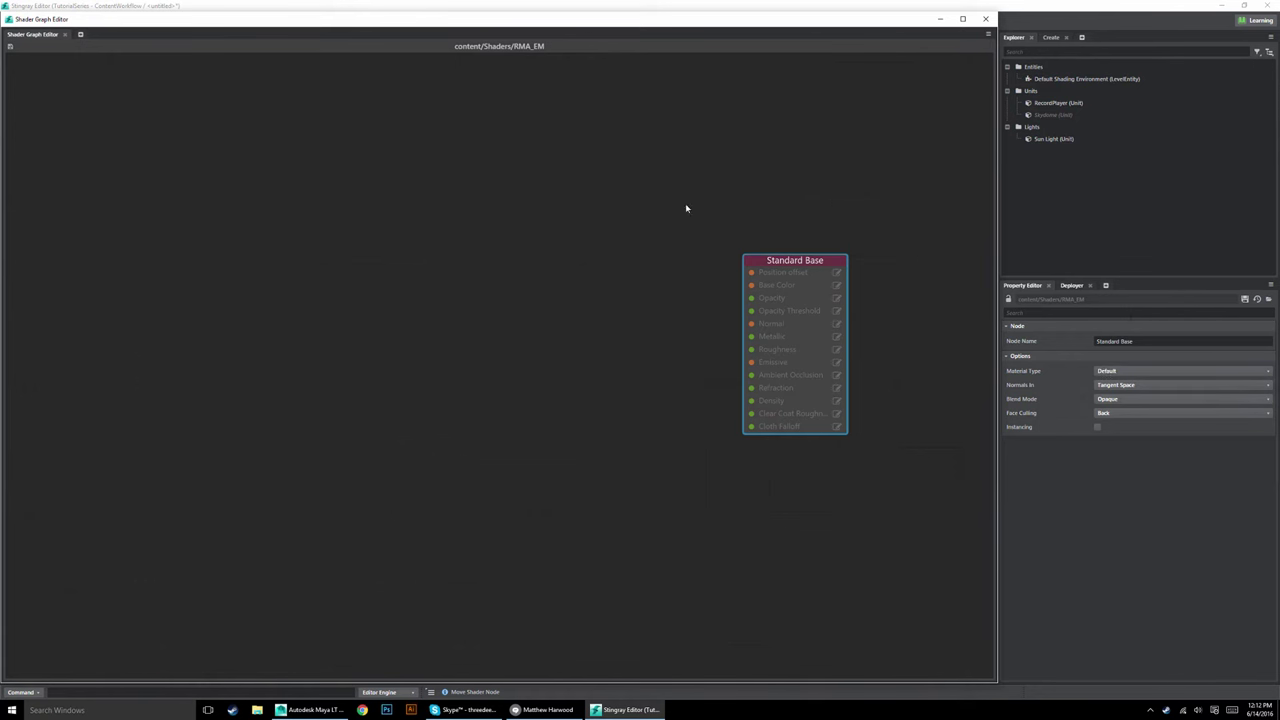
click(830, 202)
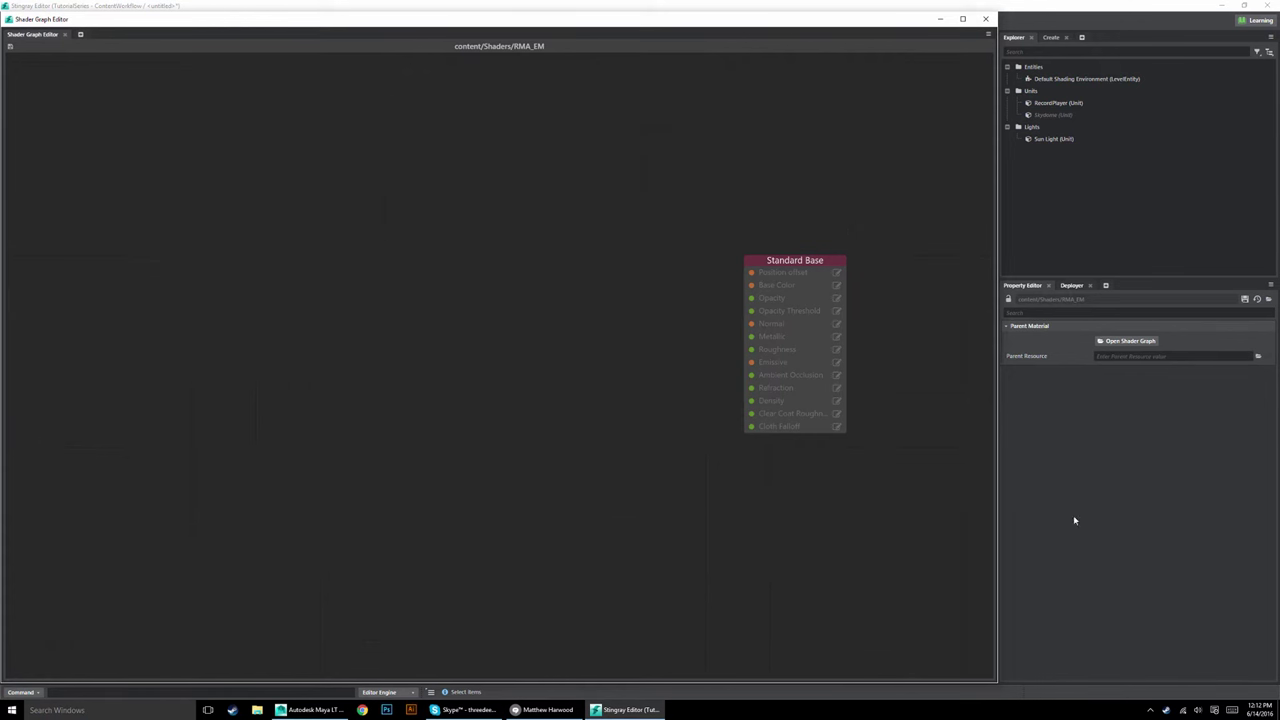
click(814, 259)
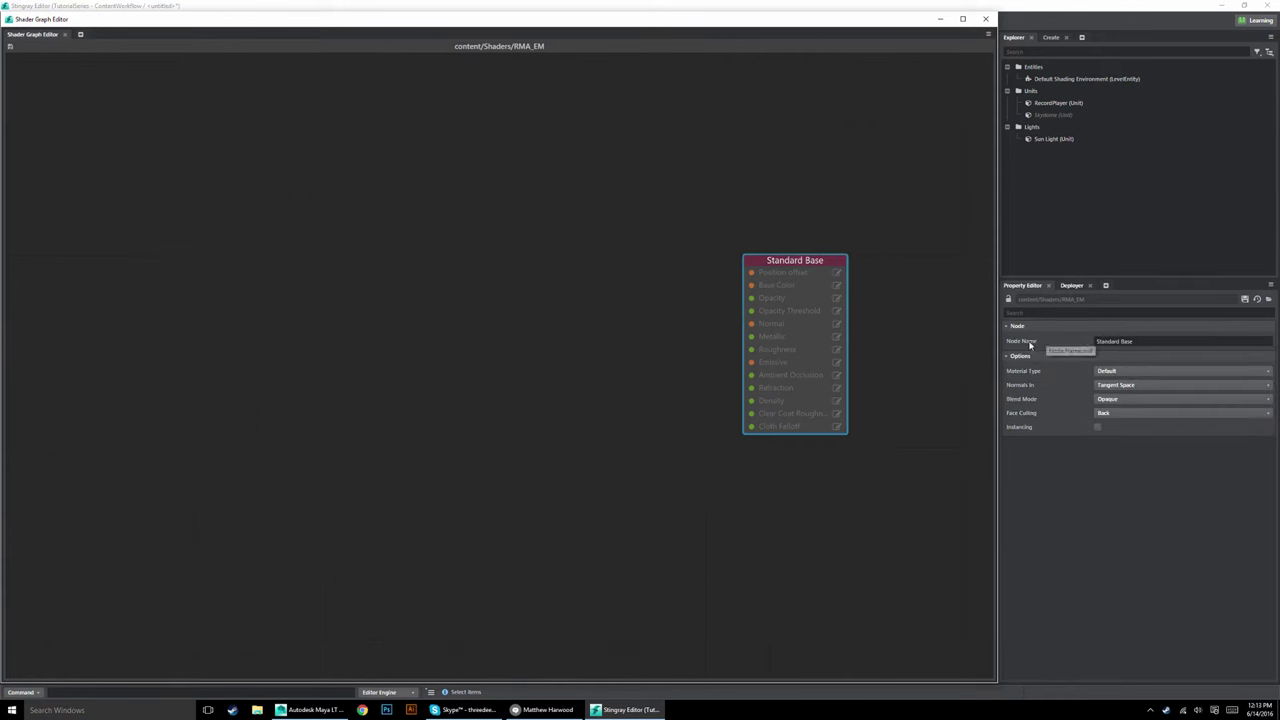
click(1130, 416)
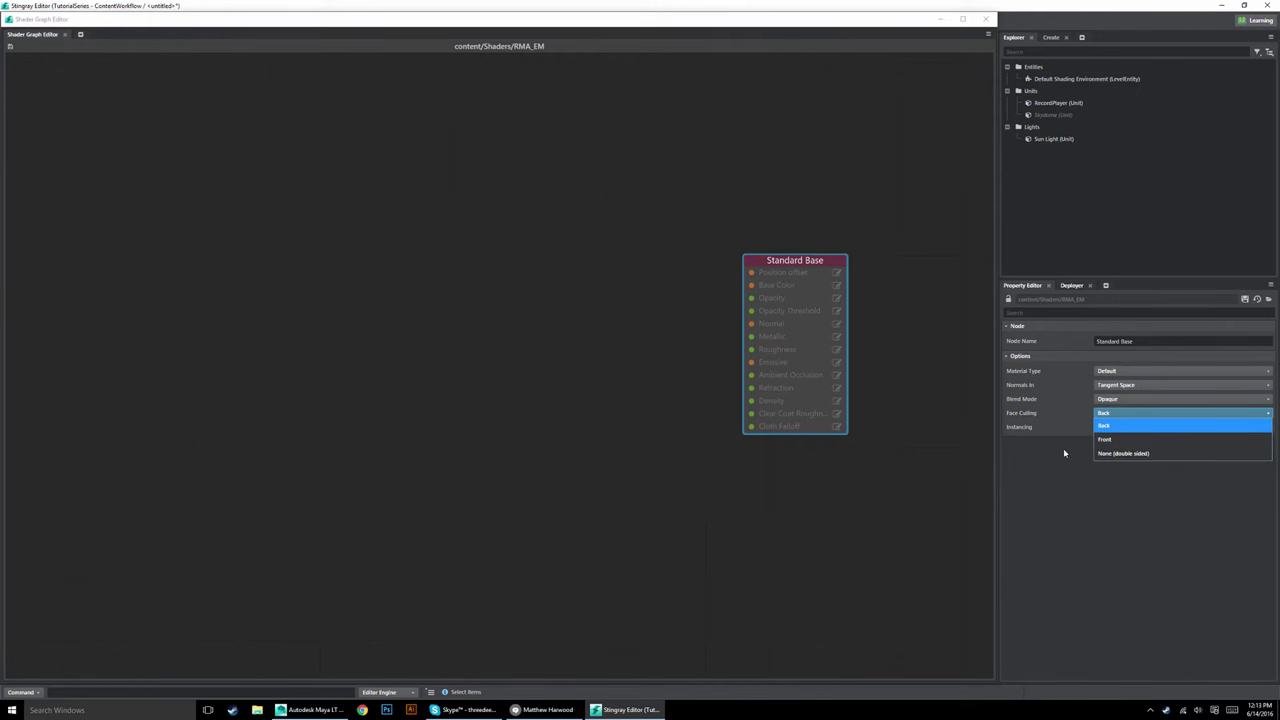
click(1047, 481)
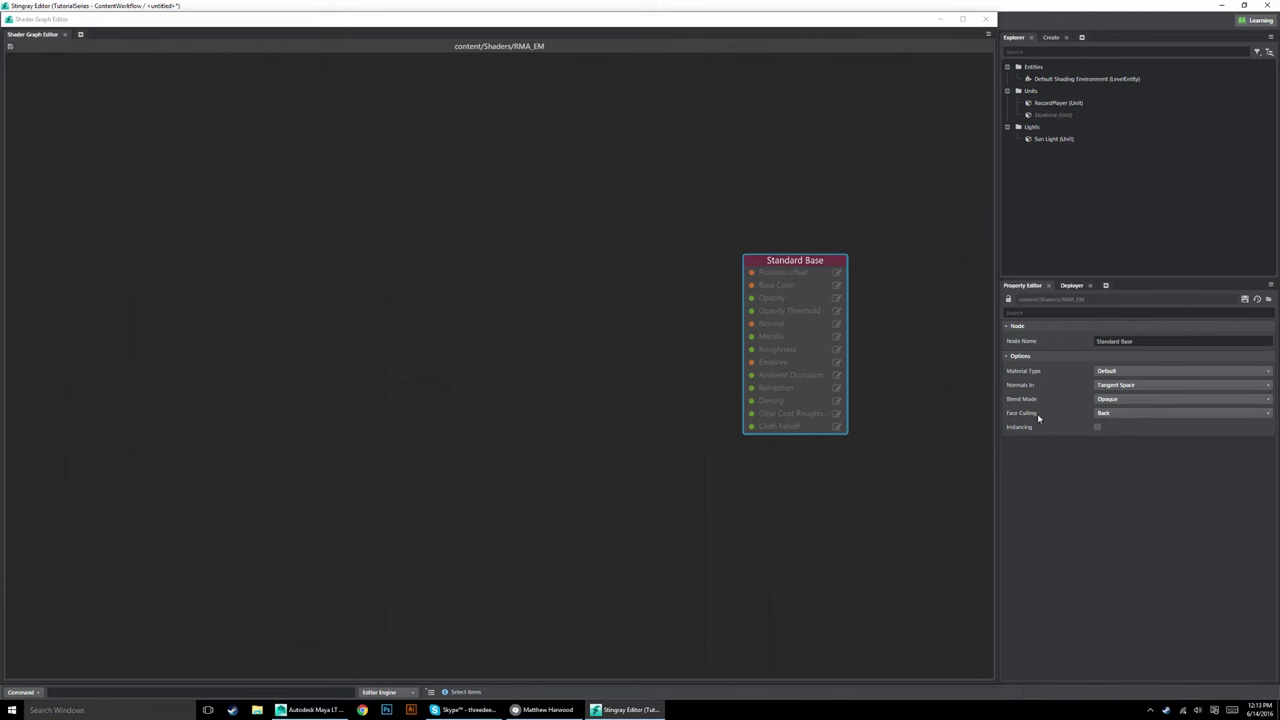
click(1106, 416)
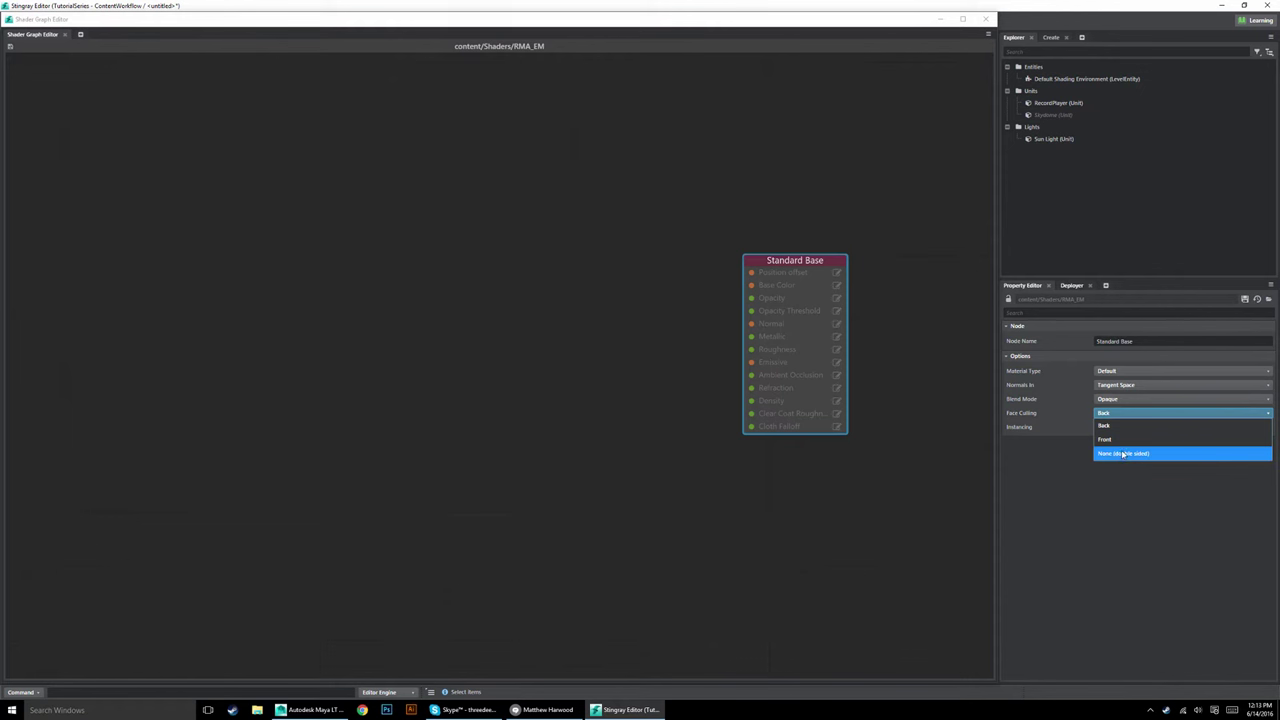
click(1052, 474)
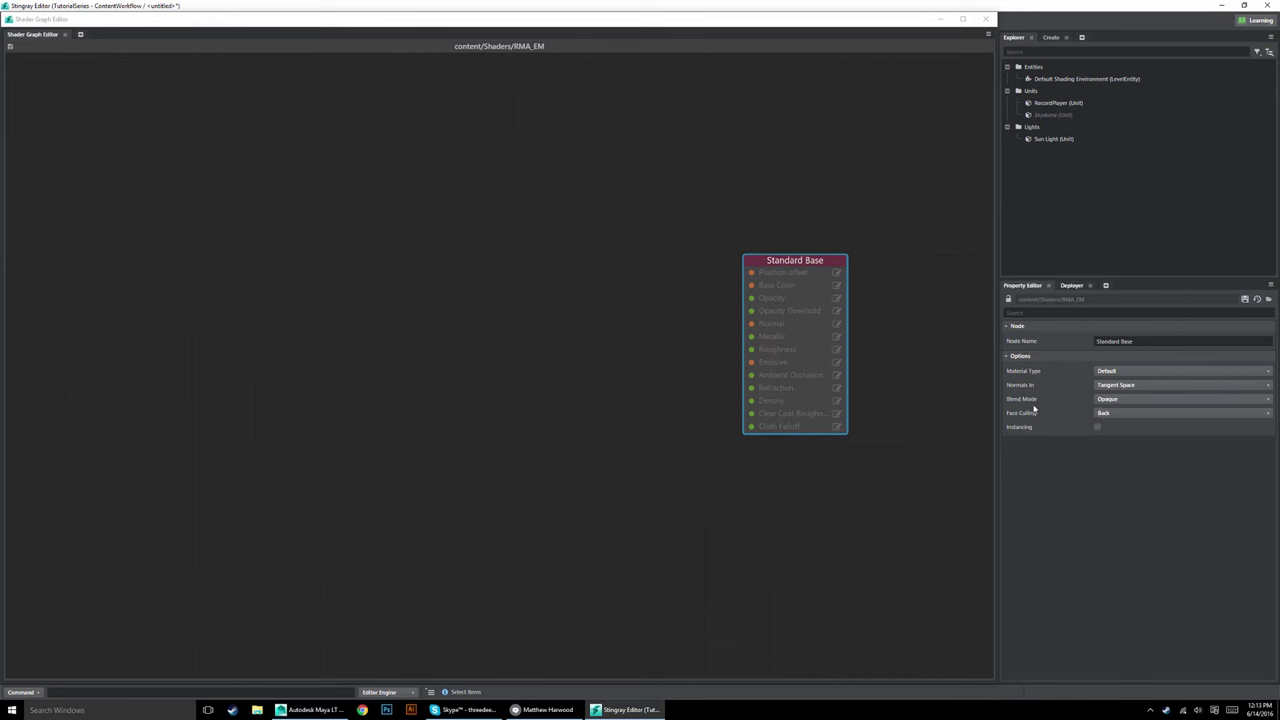
click(1110, 414)
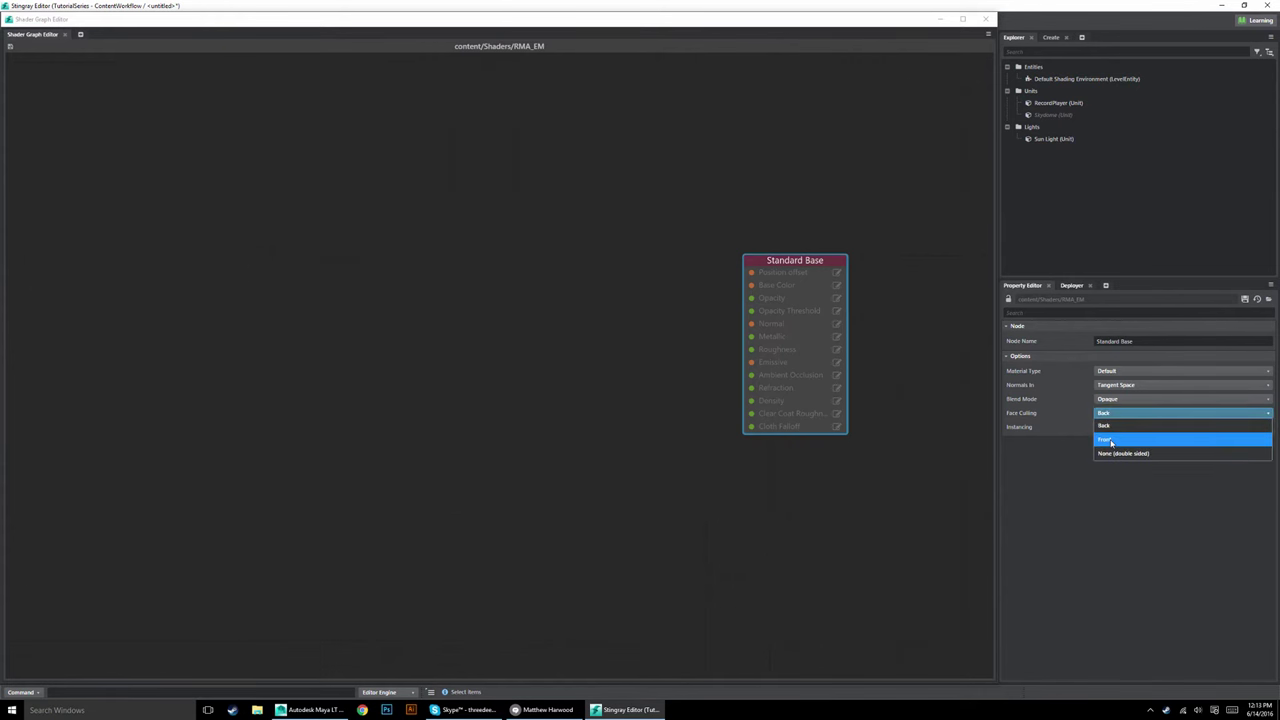
click(1057, 466)
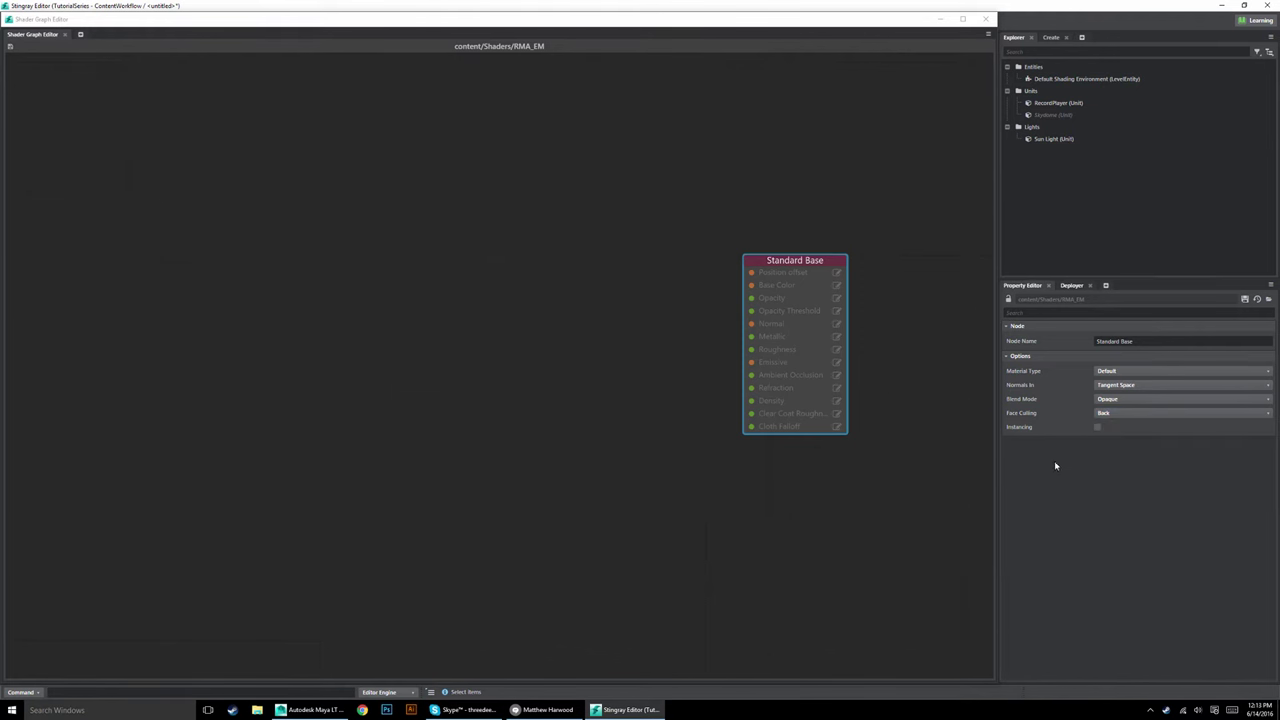
click(1108, 400)
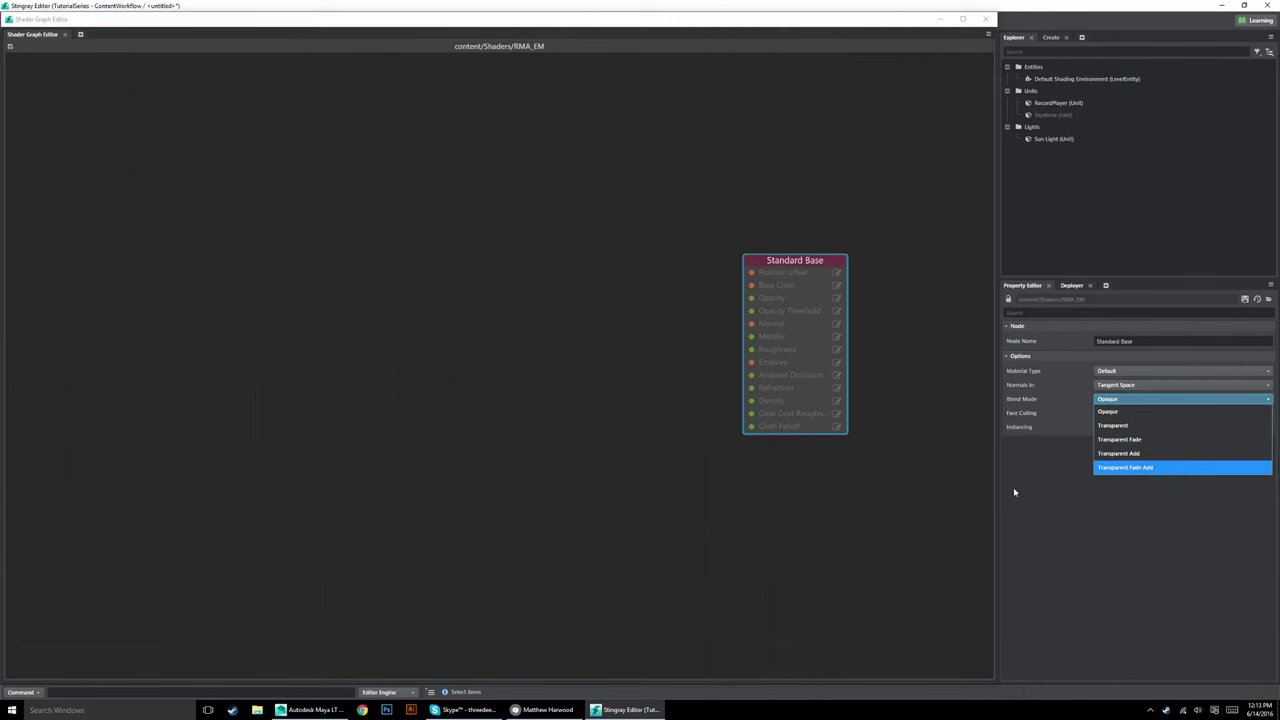
click(1076, 461)
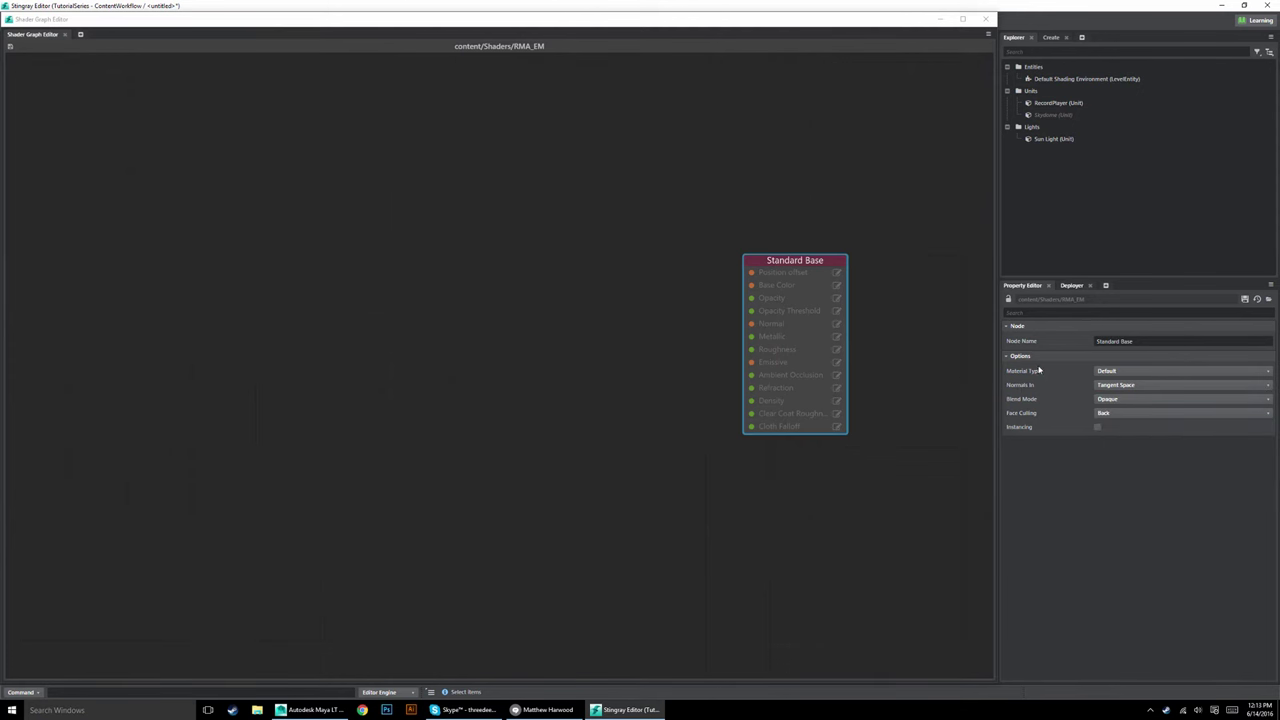
click(1128, 390)
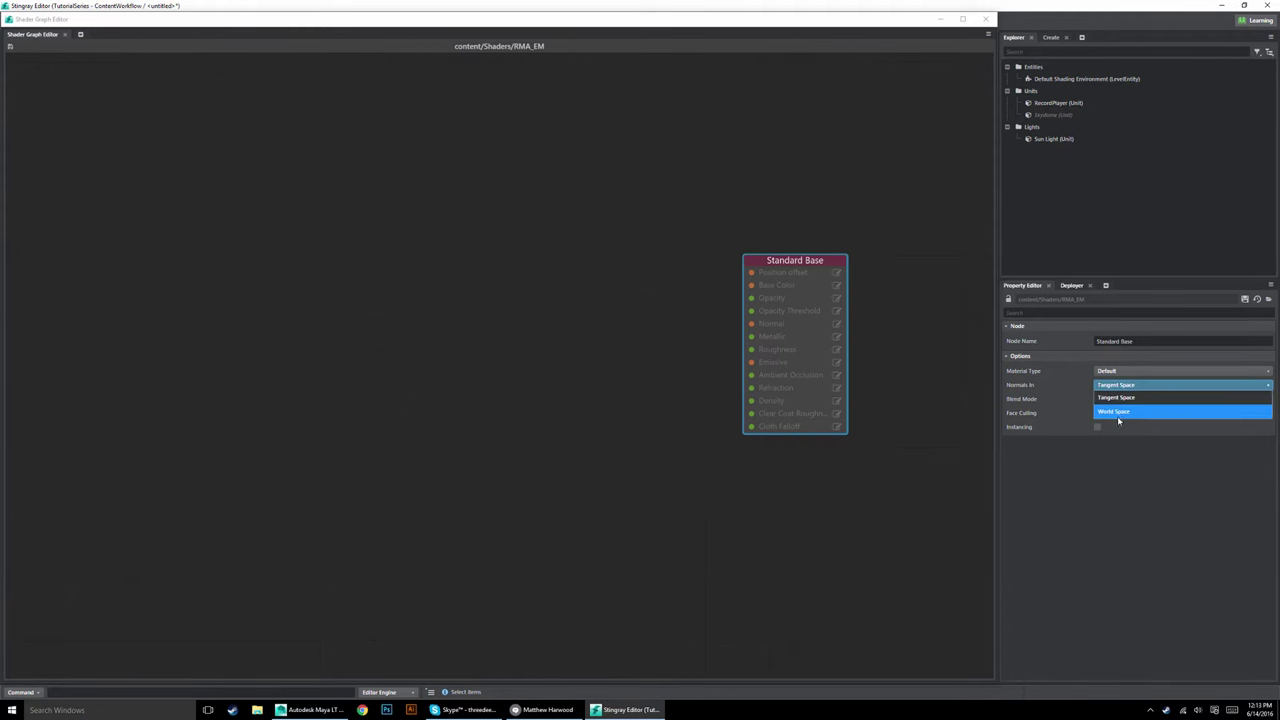
click(1115, 397)
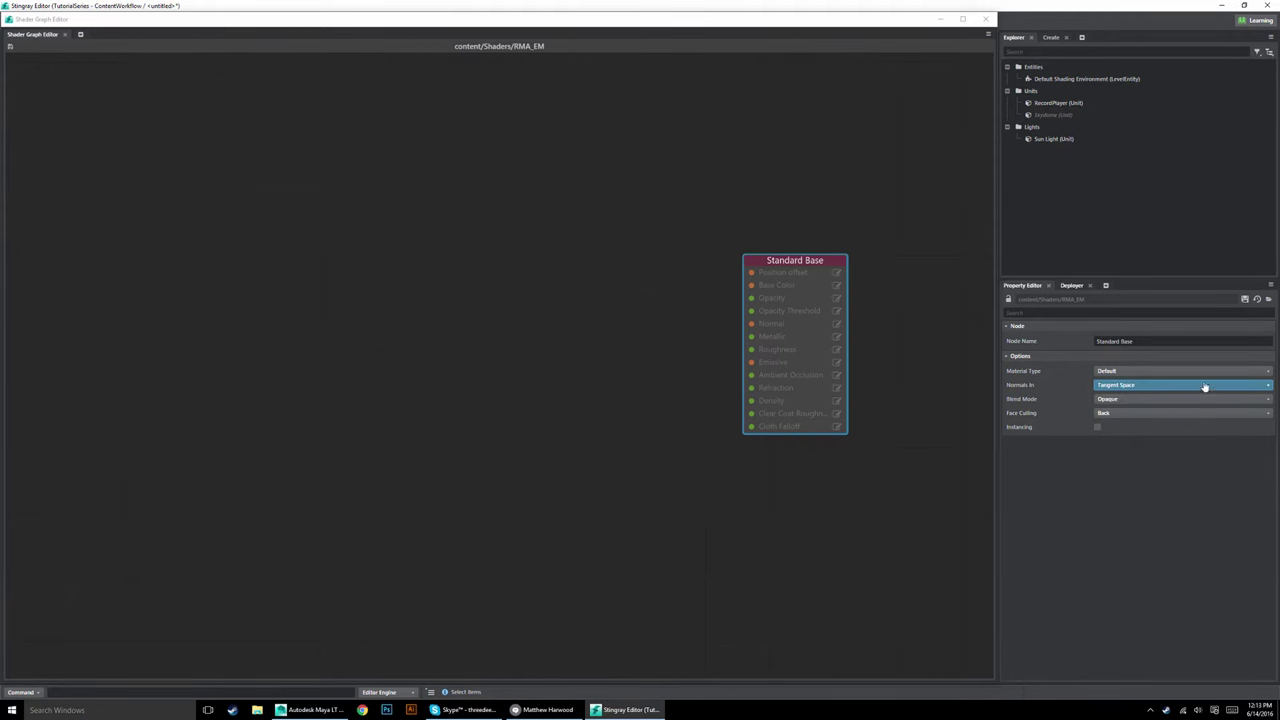
click(1161, 373)
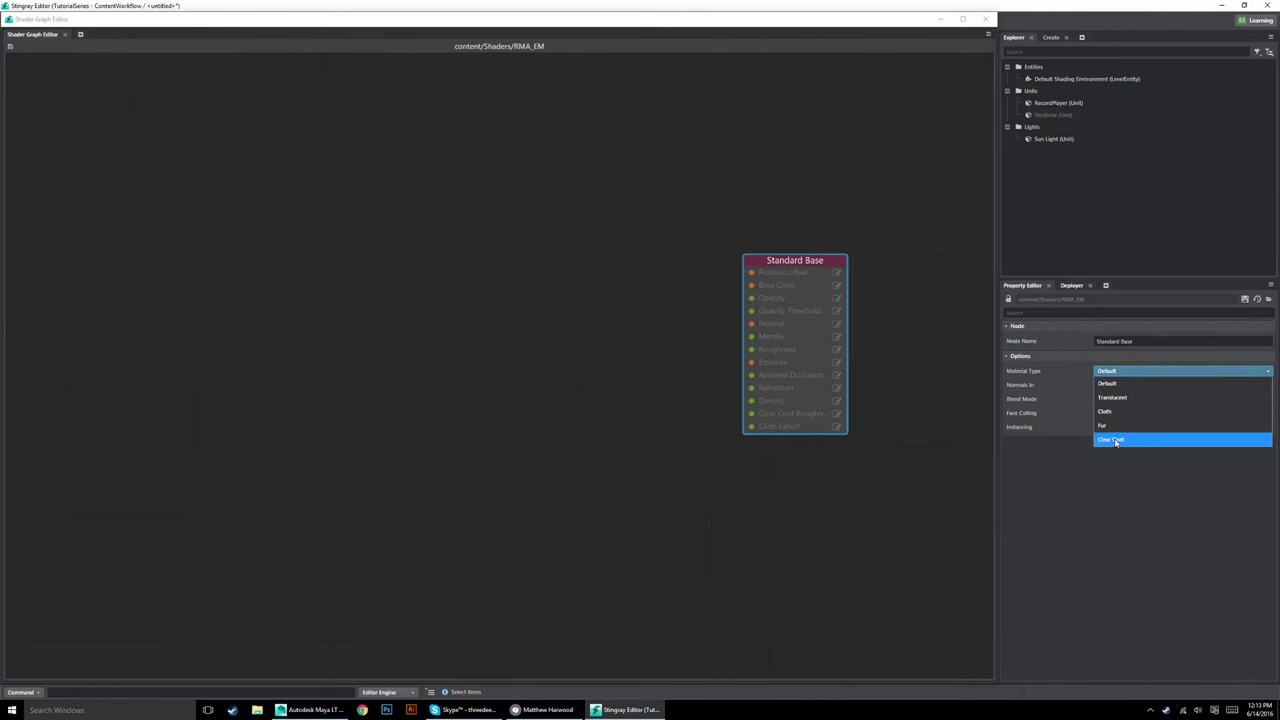
click(1063, 491)
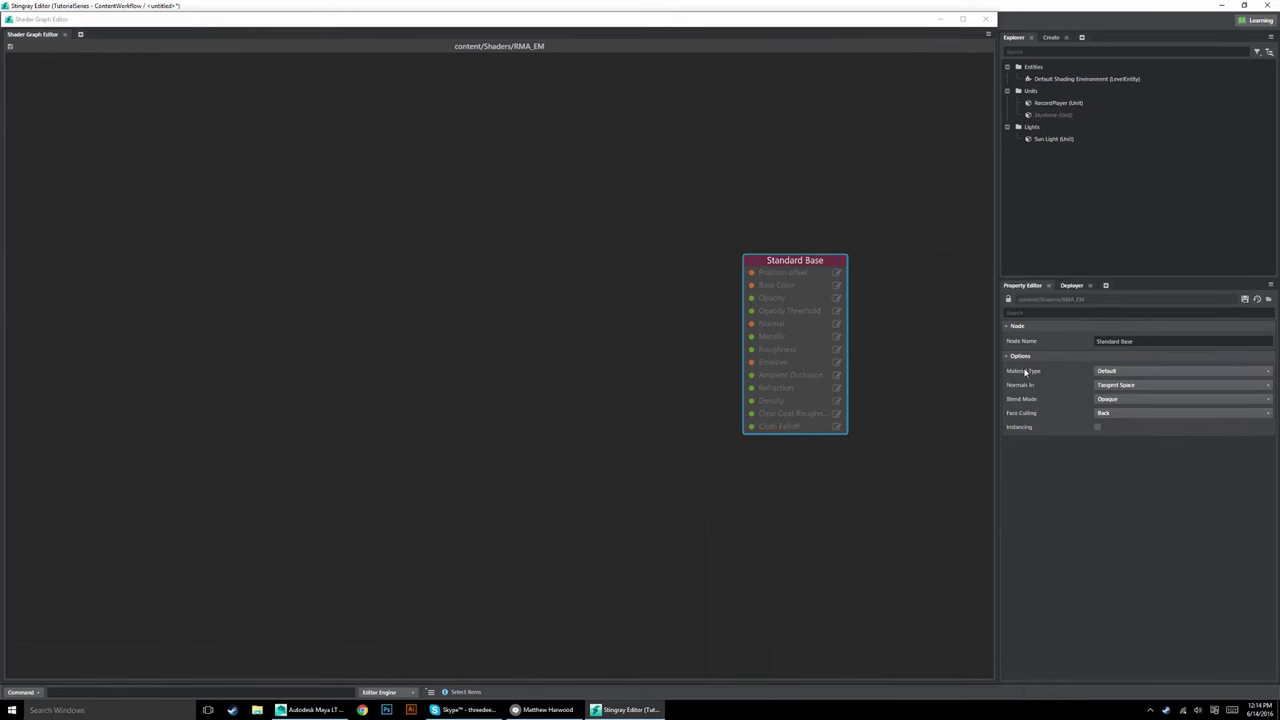
click(910, 337)
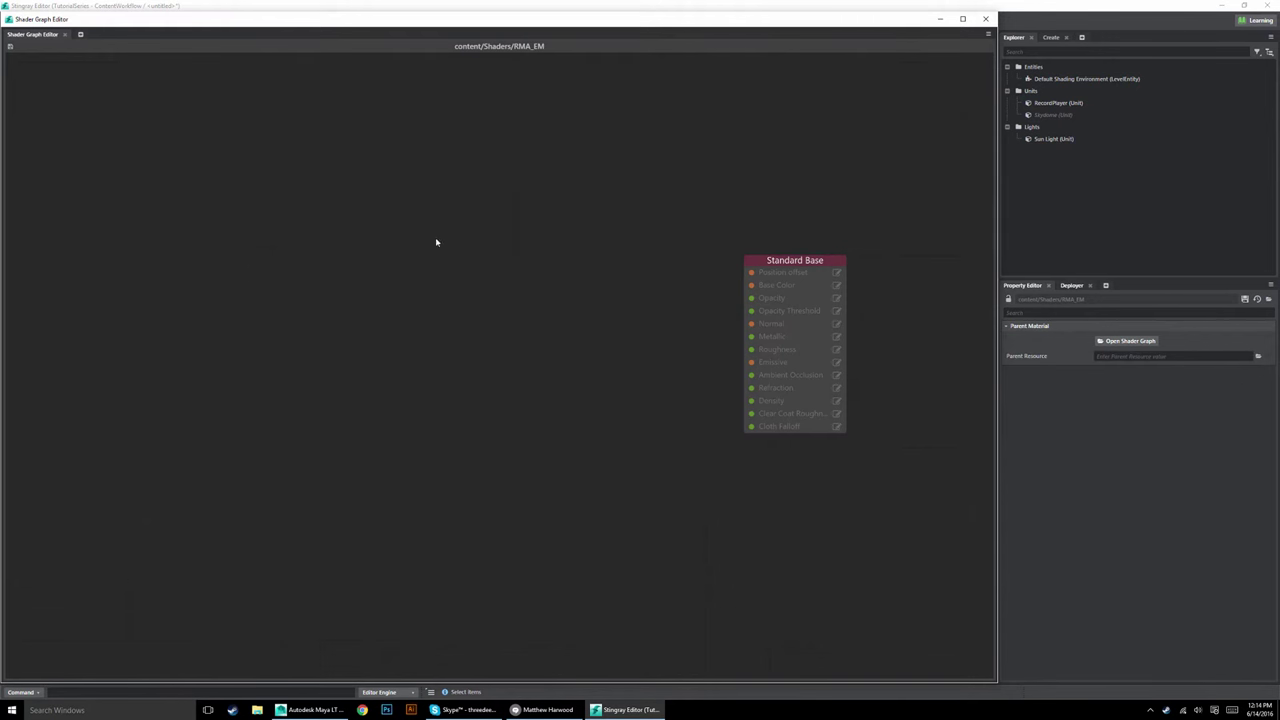
Shift the graph view and move the Standard Base node further right.
middle_drag(436, 242, 409, 346)
click(791, 341)
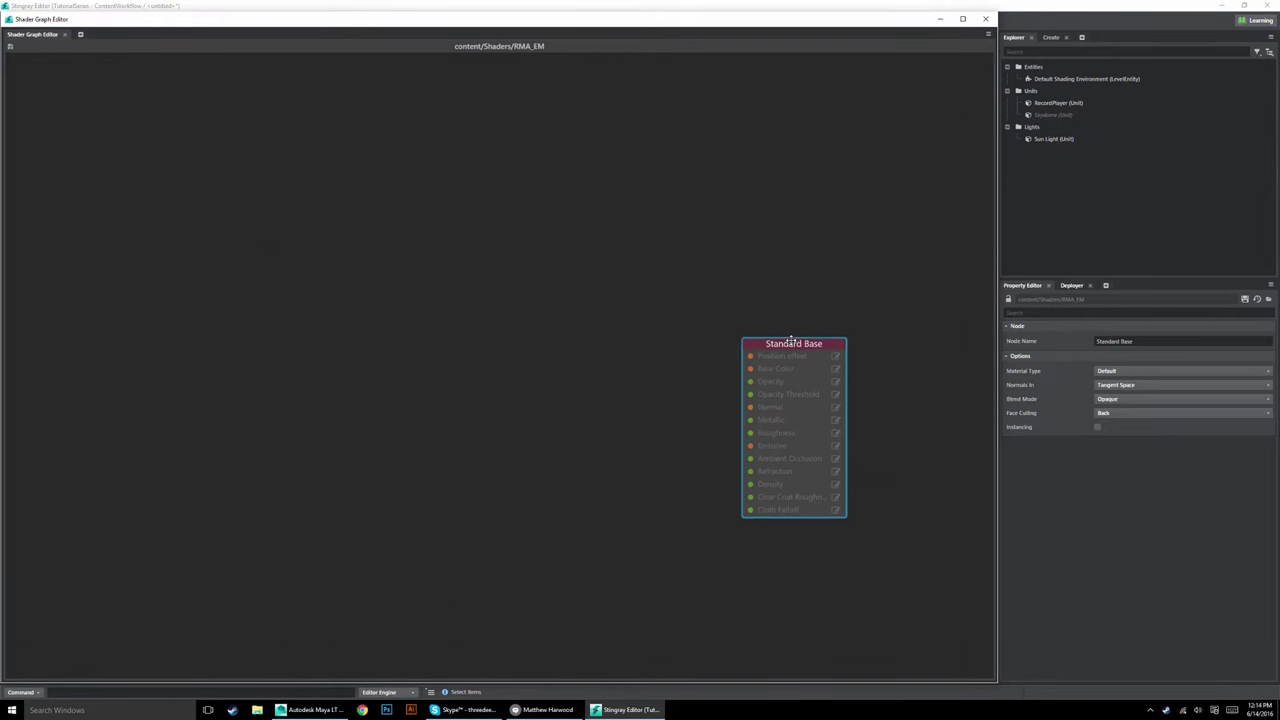
drag(791, 341, 843, 264)
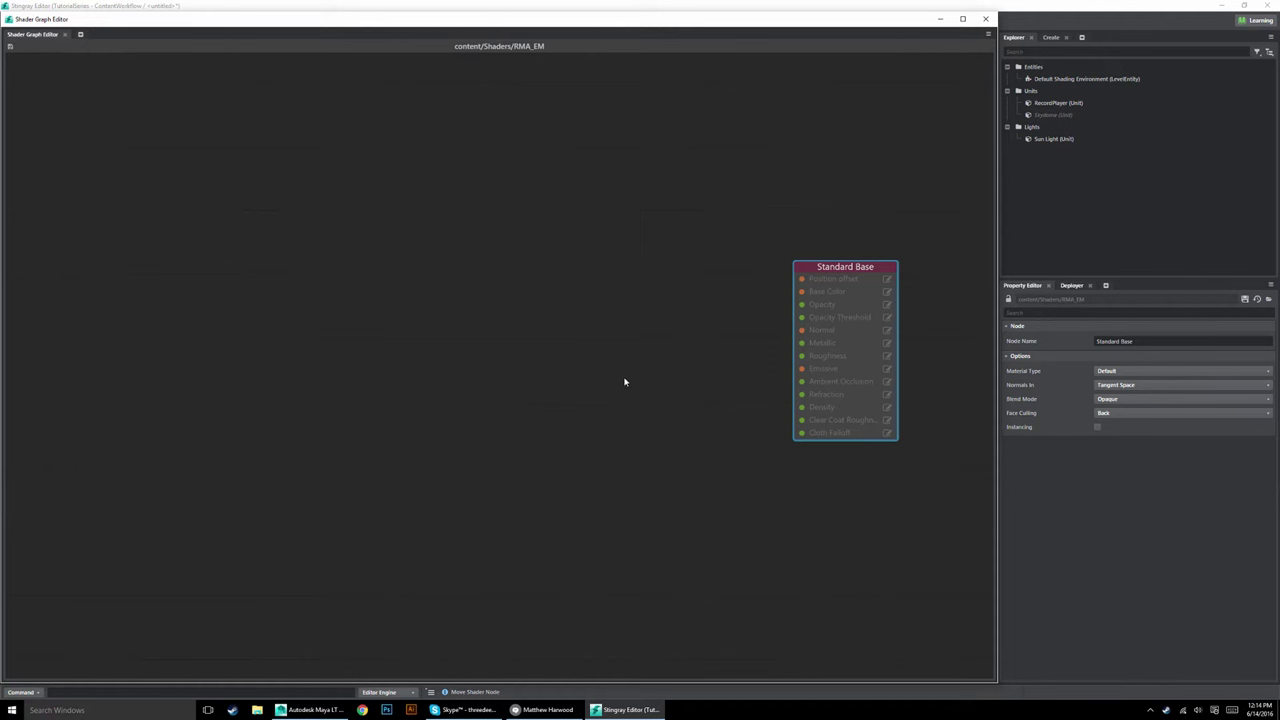
click(446, 361)
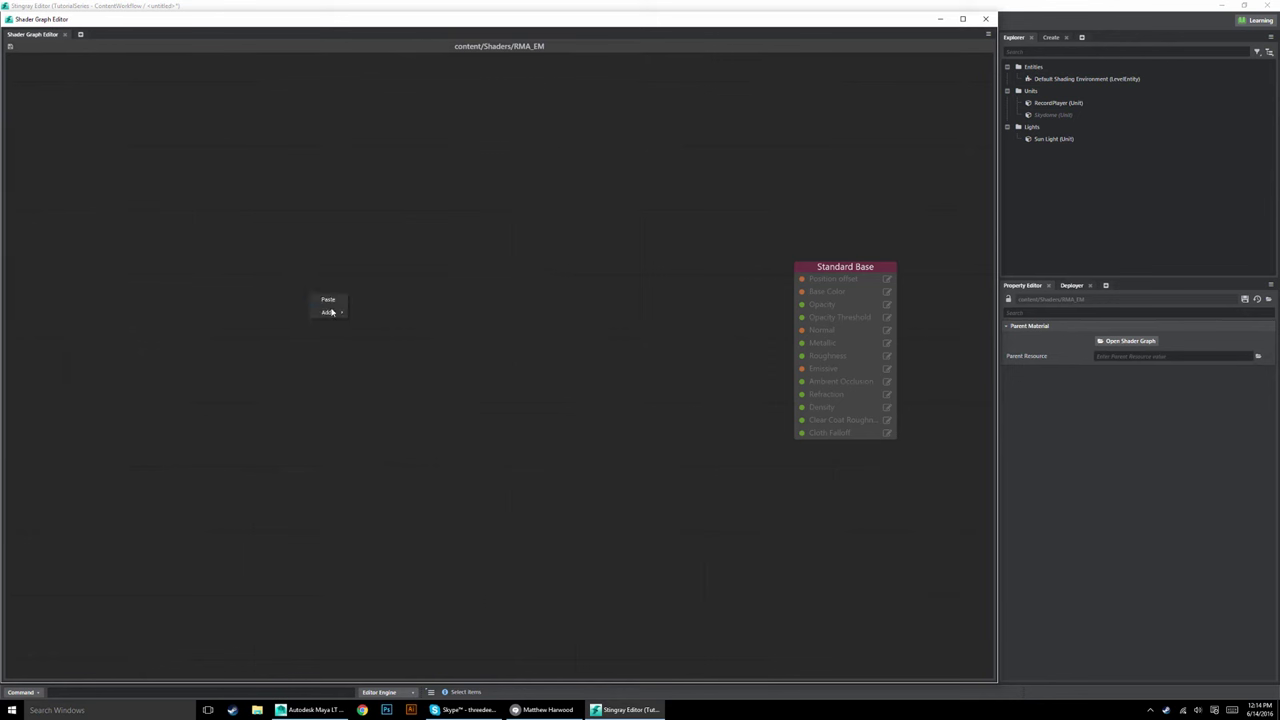
Add a Texcoord0 node from Vertex Inputs > Texcoord.
mouse_move(333, 313)
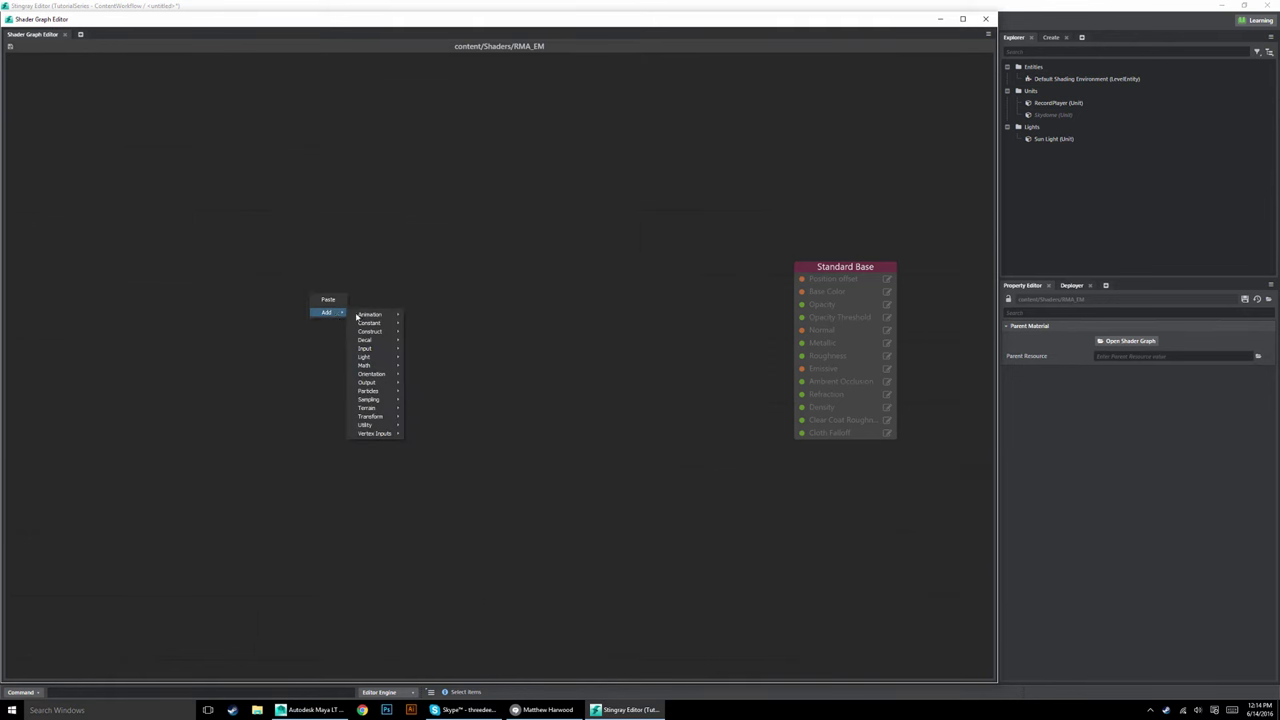
mouse_move(374, 434)
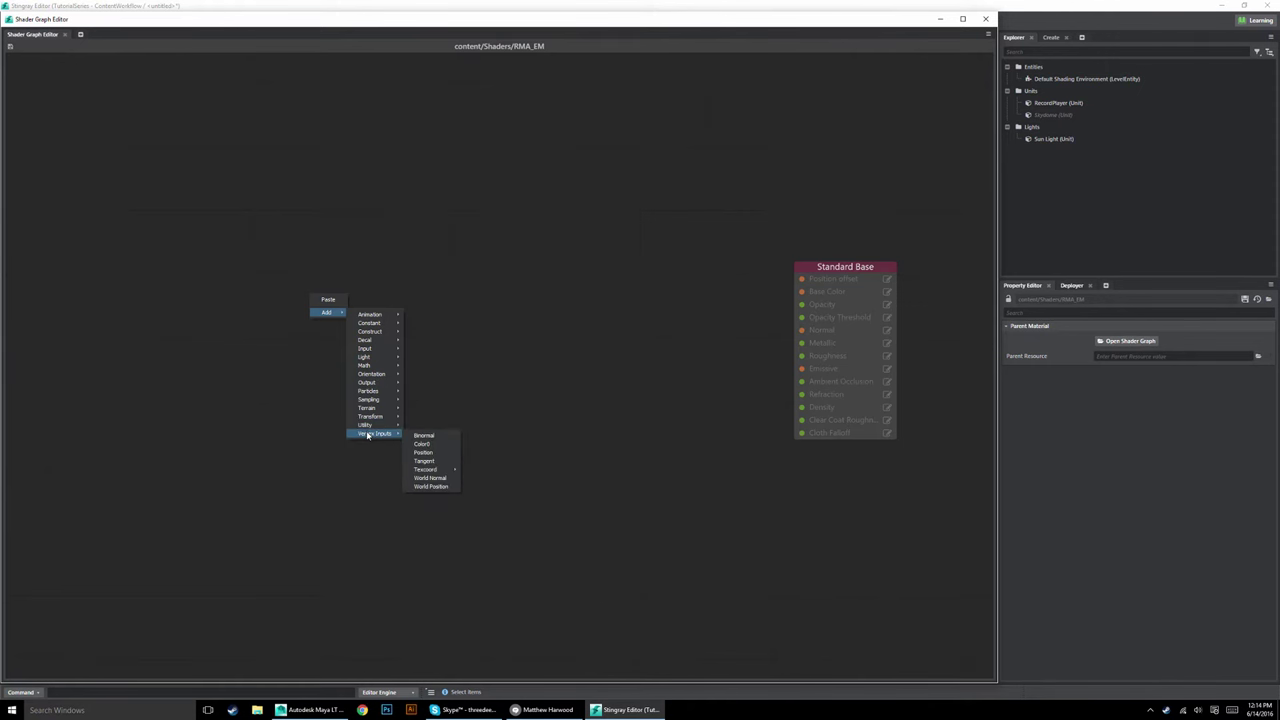
mouse_move(428, 470)
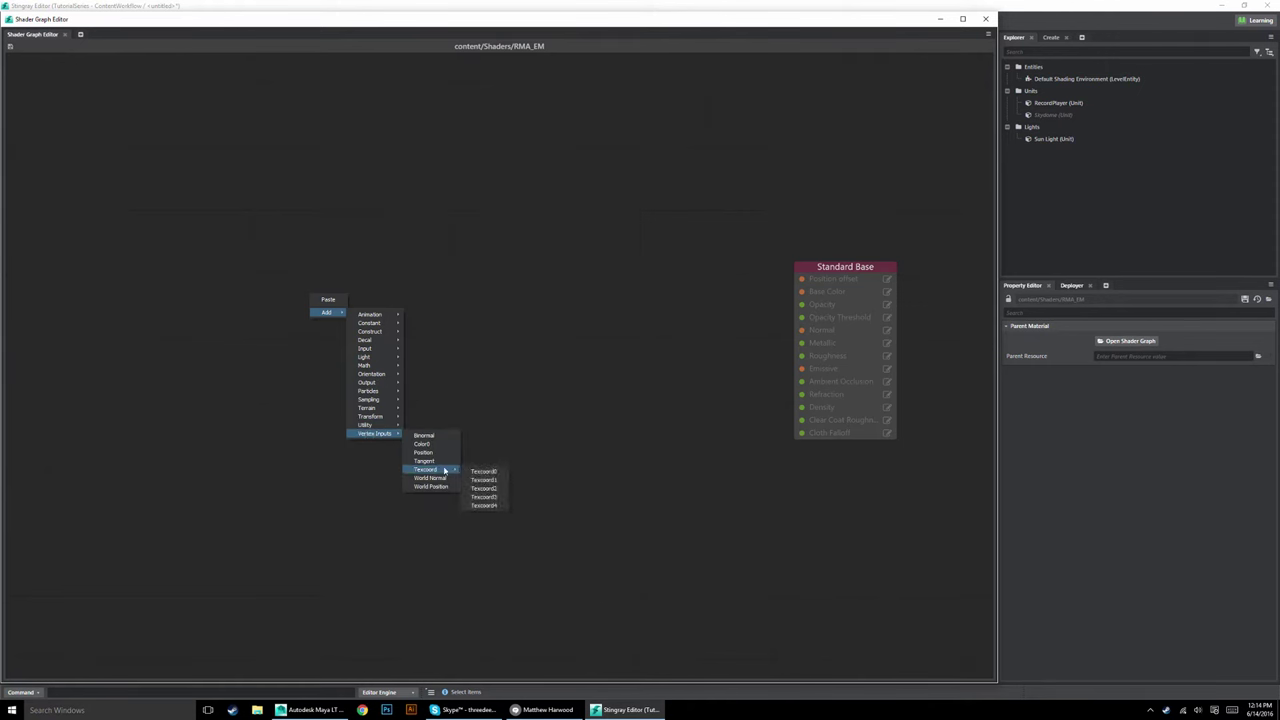
click(485, 471)
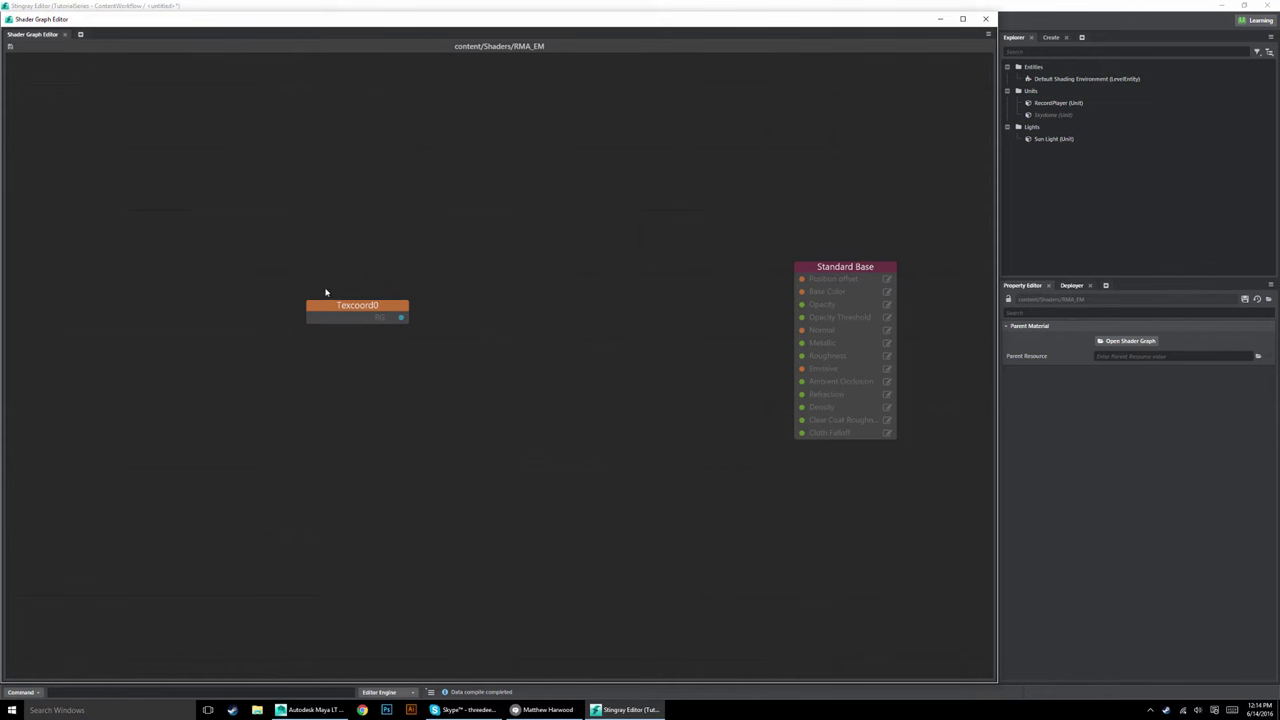
Position the Texcoord0 node to the left of Standard Base.
drag(344, 313, 321, 350)
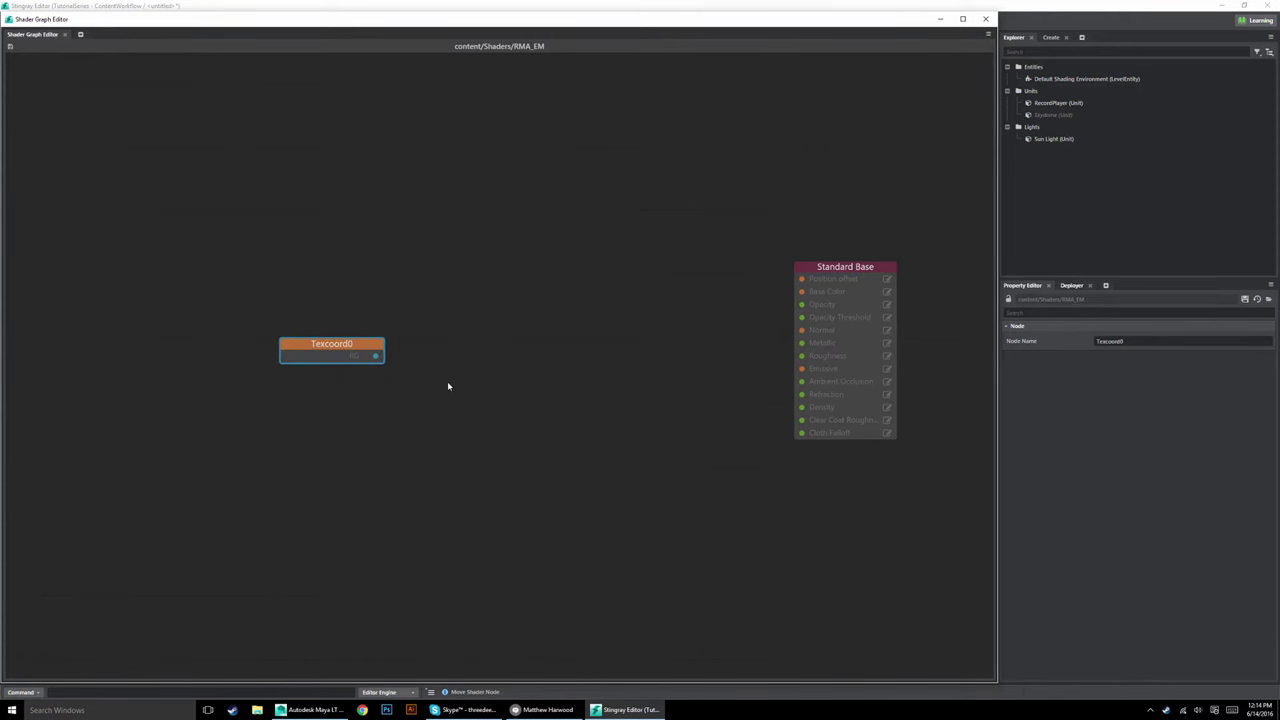
mouse_move(355, 342)
mouse_down()
mouse_move(331, 334)
mouse_move(345, 344)
mouse_move(358, 332)
mouse_up()
mouse_move(351, 343)
mouse_down()
mouse_move(329, 360)
mouse_move(341, 332)
mouse_up()
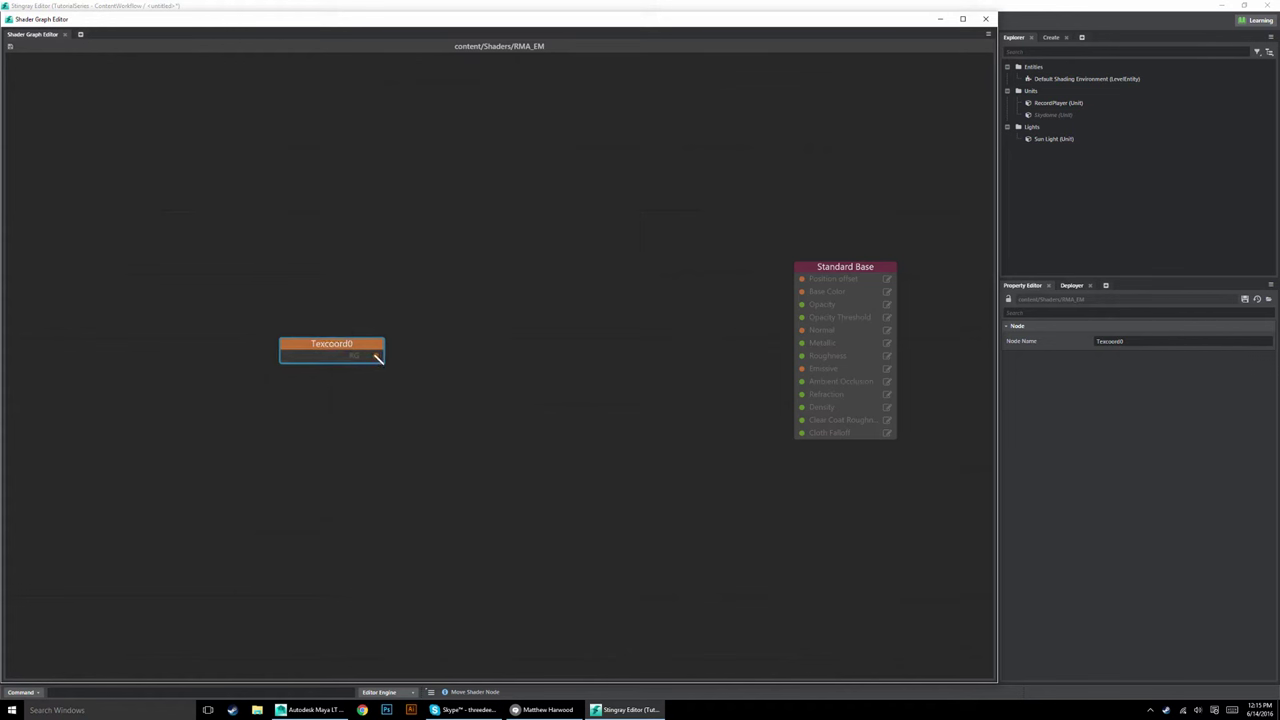
drag(330, 343, 295, 341)
Add a Texcoord2 node below Texcoord0 and adjust its position.
right_click(272, 396)
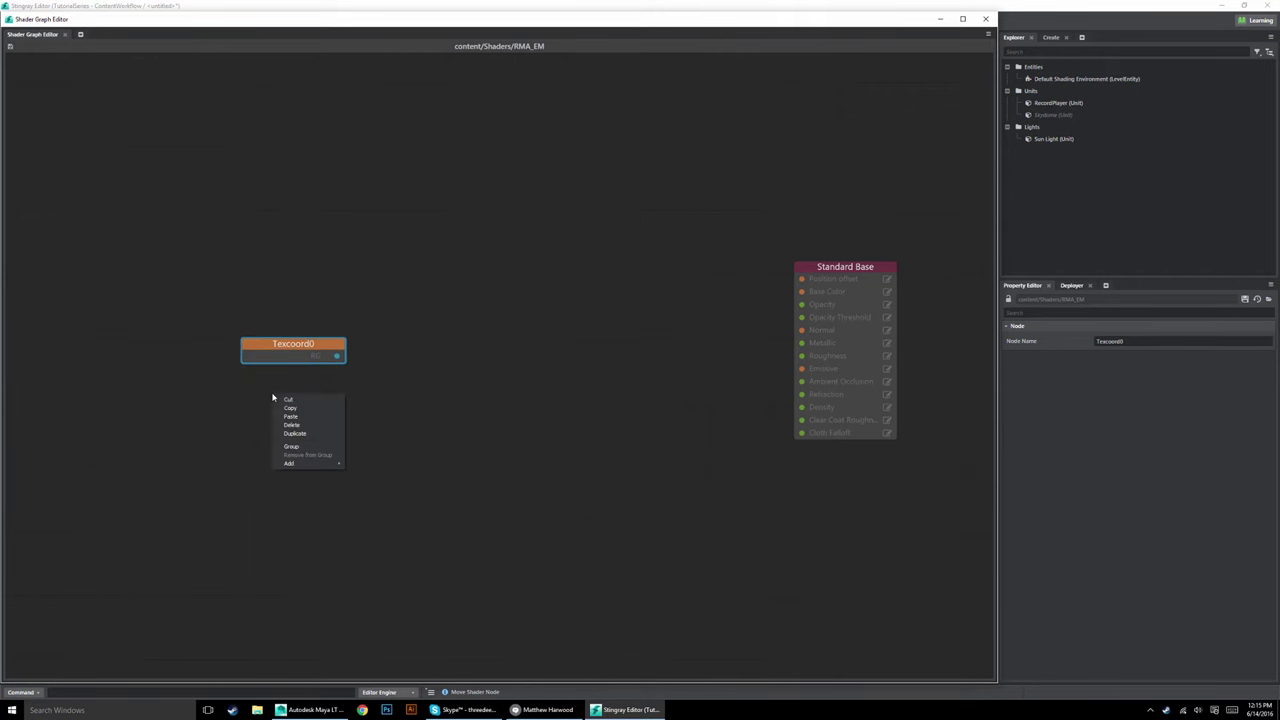
mouse_move(306, 464)
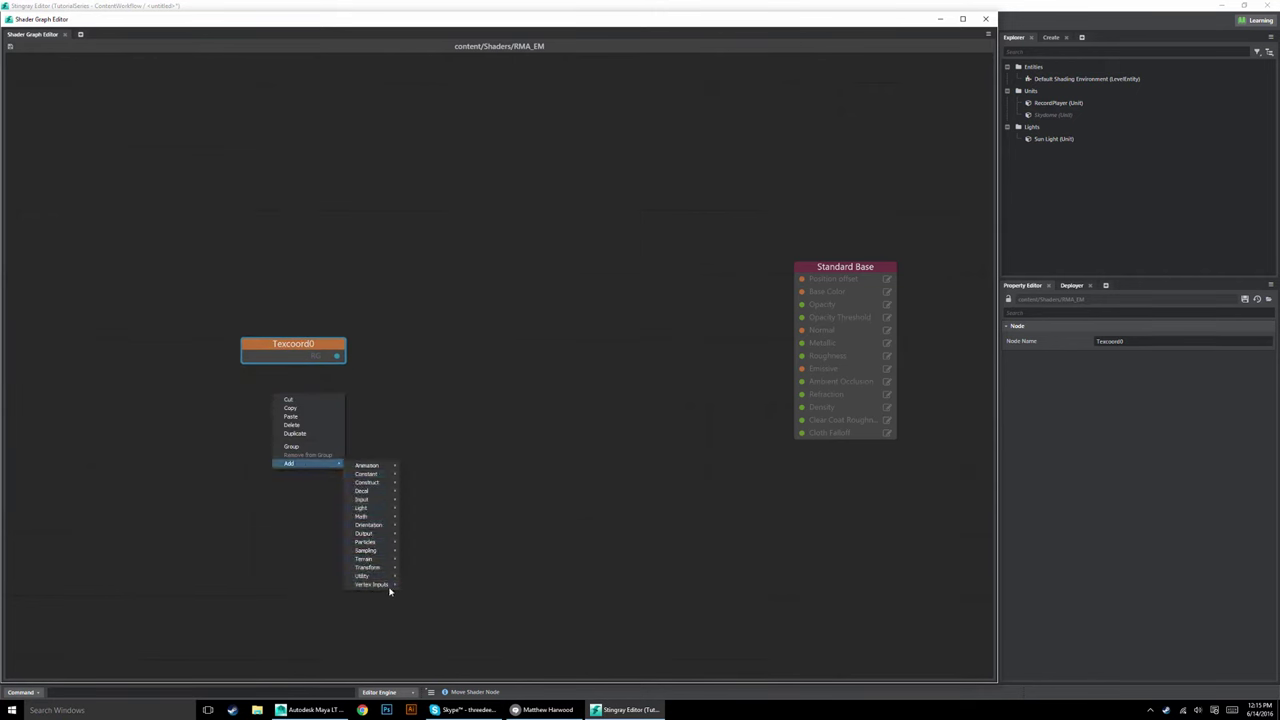
mouse_move(396, 587)
mouse_move(432, 621)
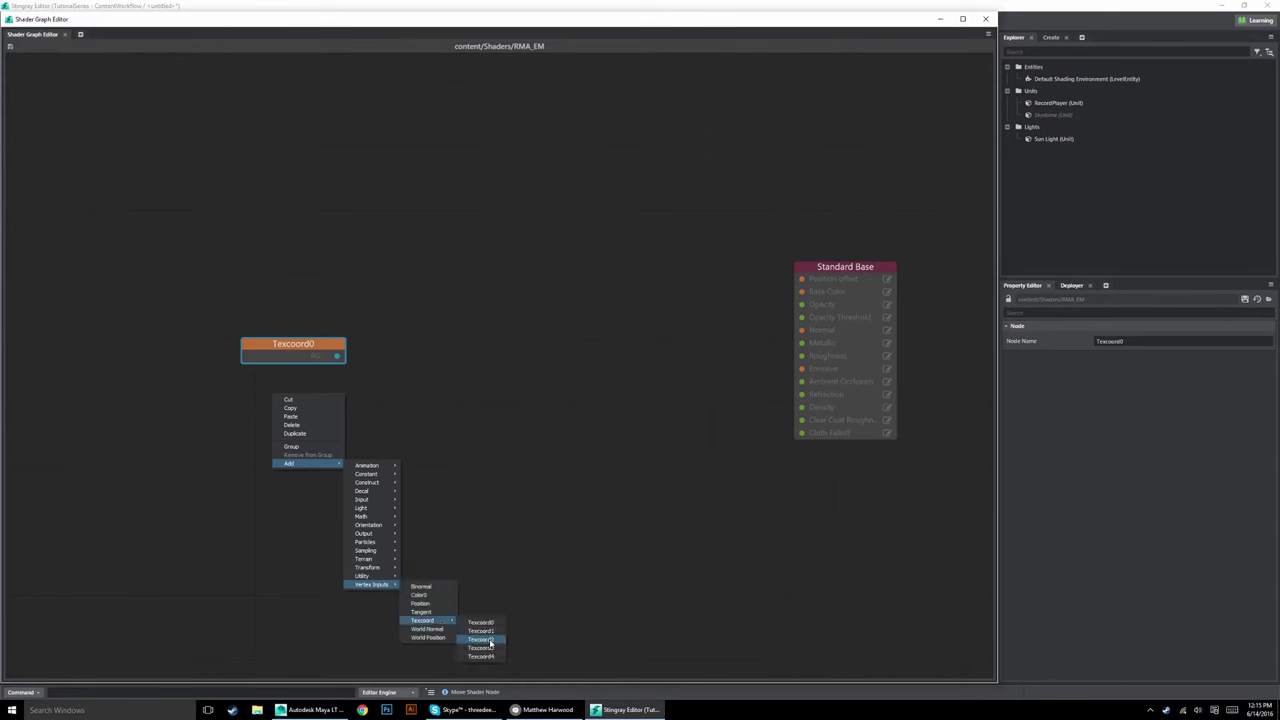
click(490, 643)
drag(301, 392, 274, 391)
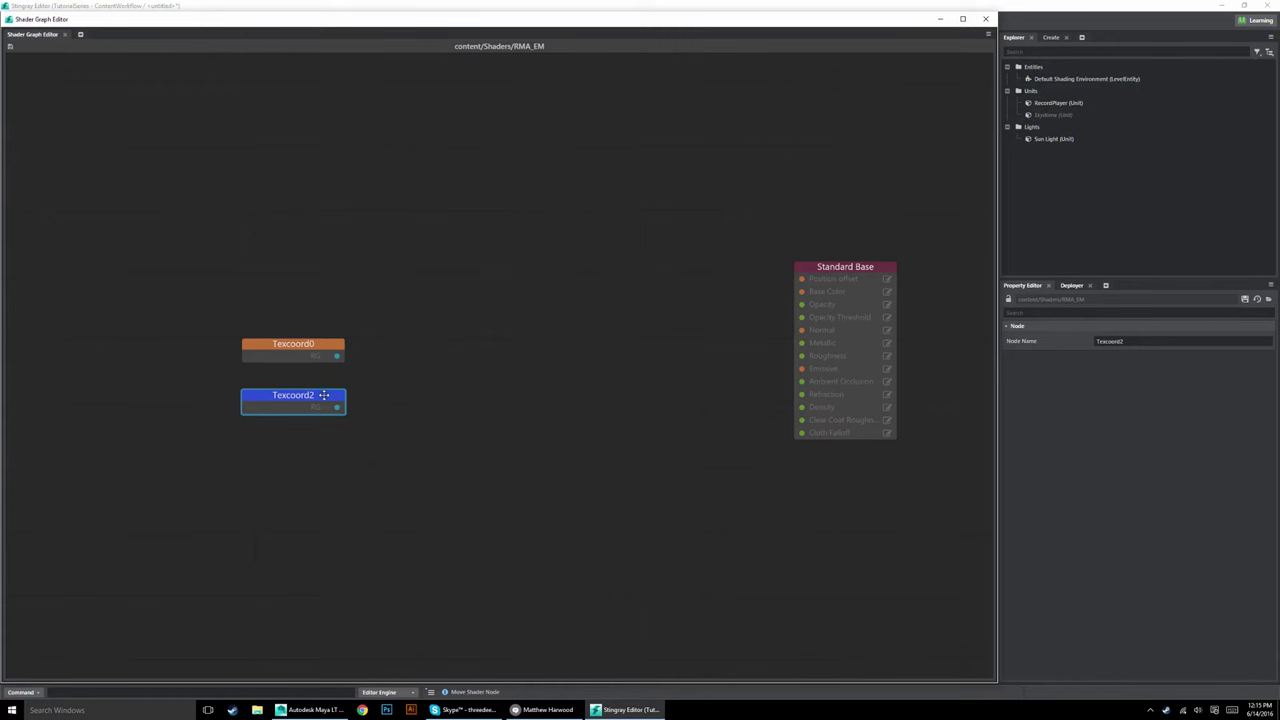
drag(320, 389, 333, 414)
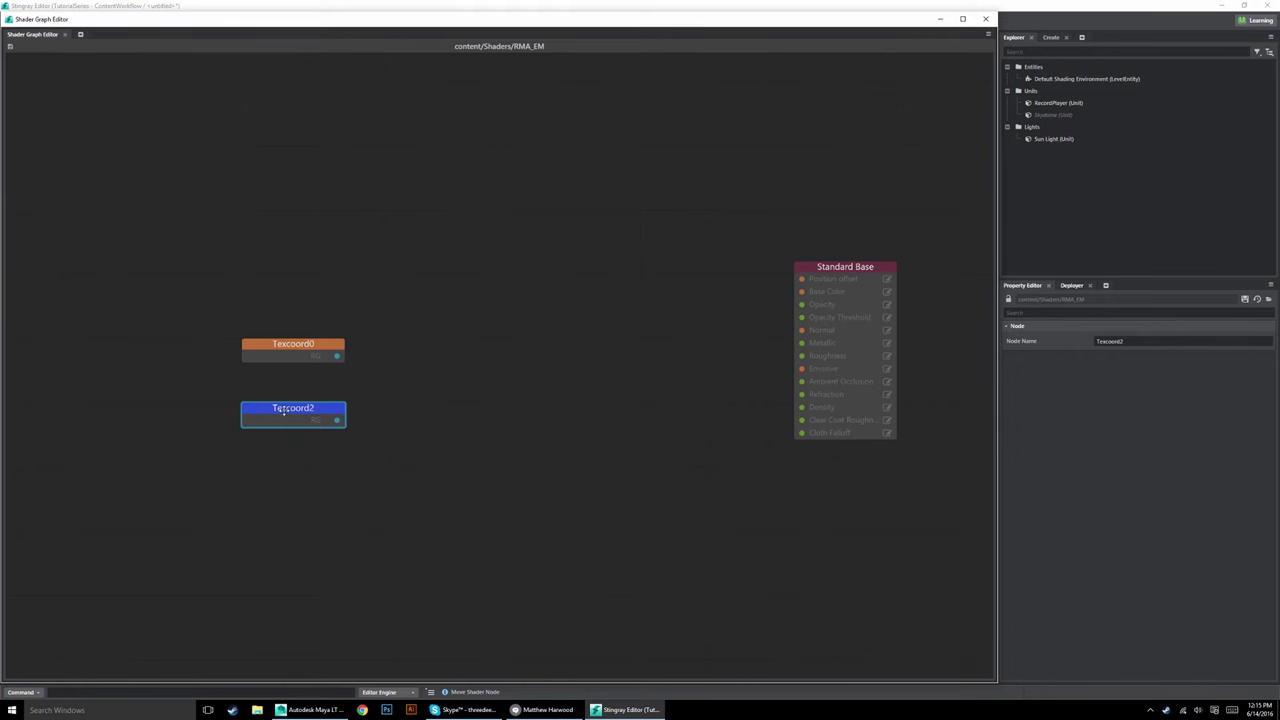
Delete the Texcoord2 node from the graph.
right_click(287, 479)
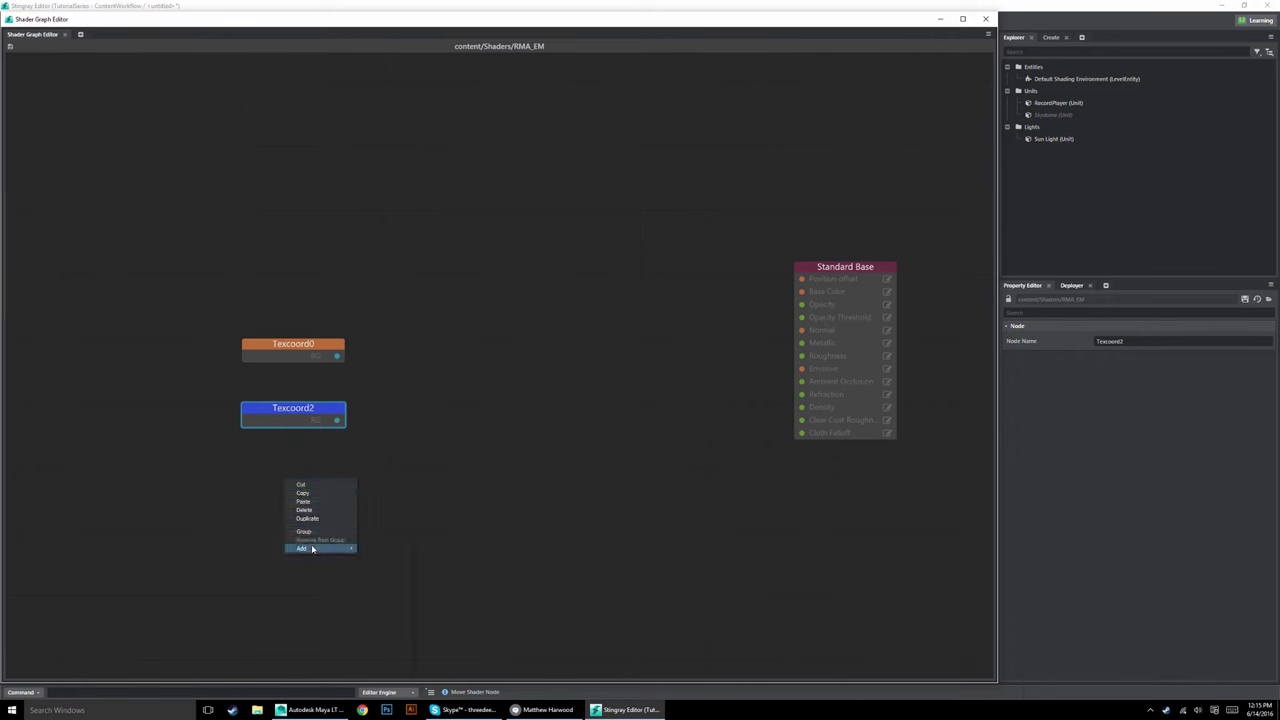
mouse_move(301, 548)
click(231, 500)
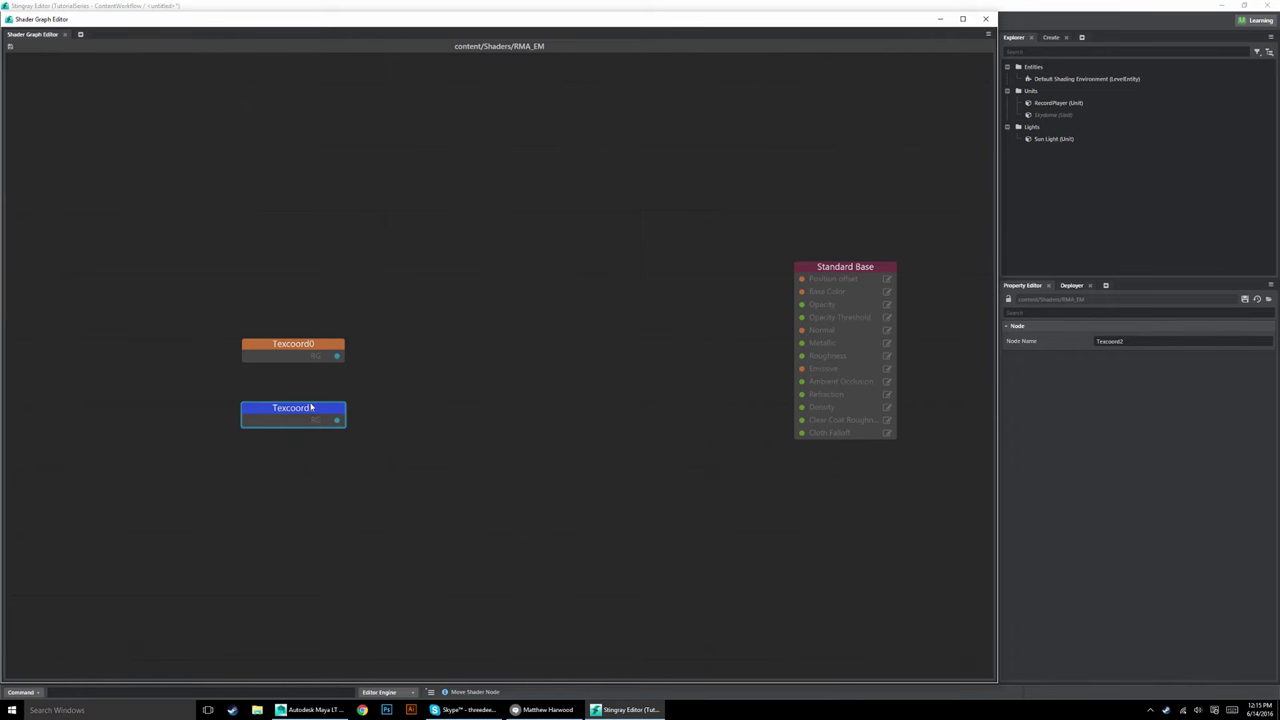
mouse_move(318, 407)
mouse_down()
mouse_move(330, 387)
mouse_move(297, 391)
mouse_move(309, 389)
mouse_up()
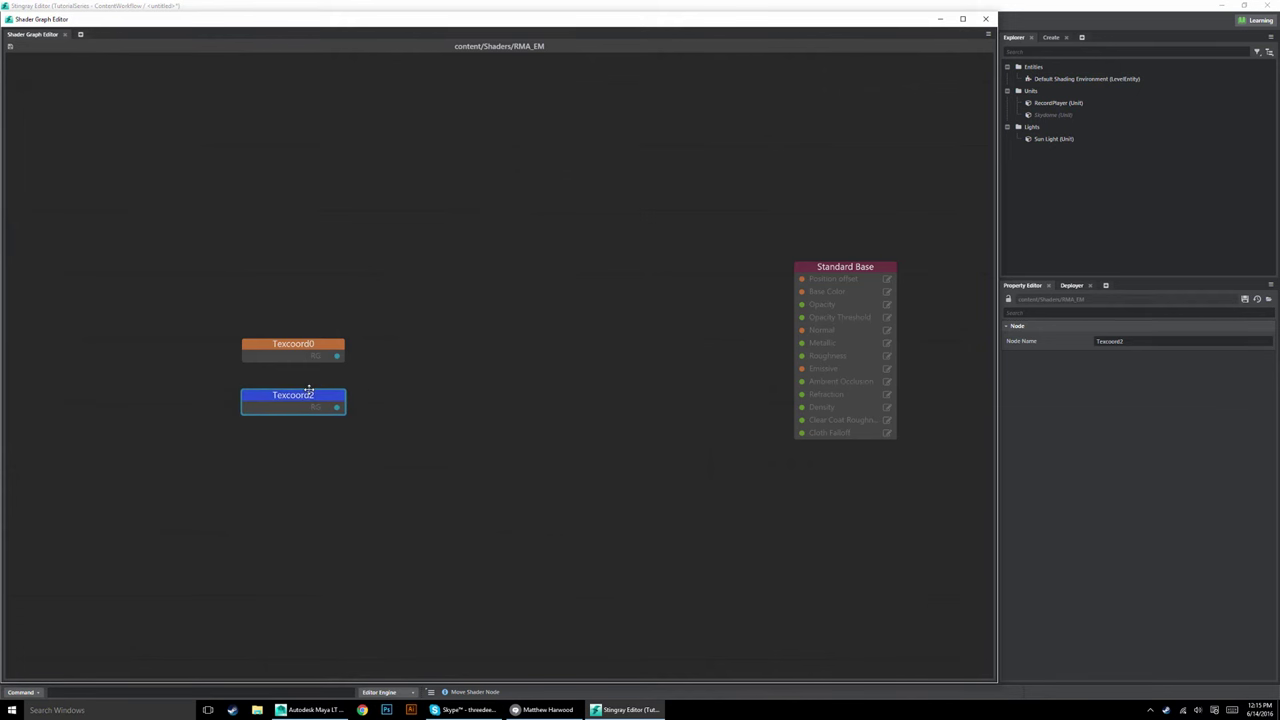
key(Delete)
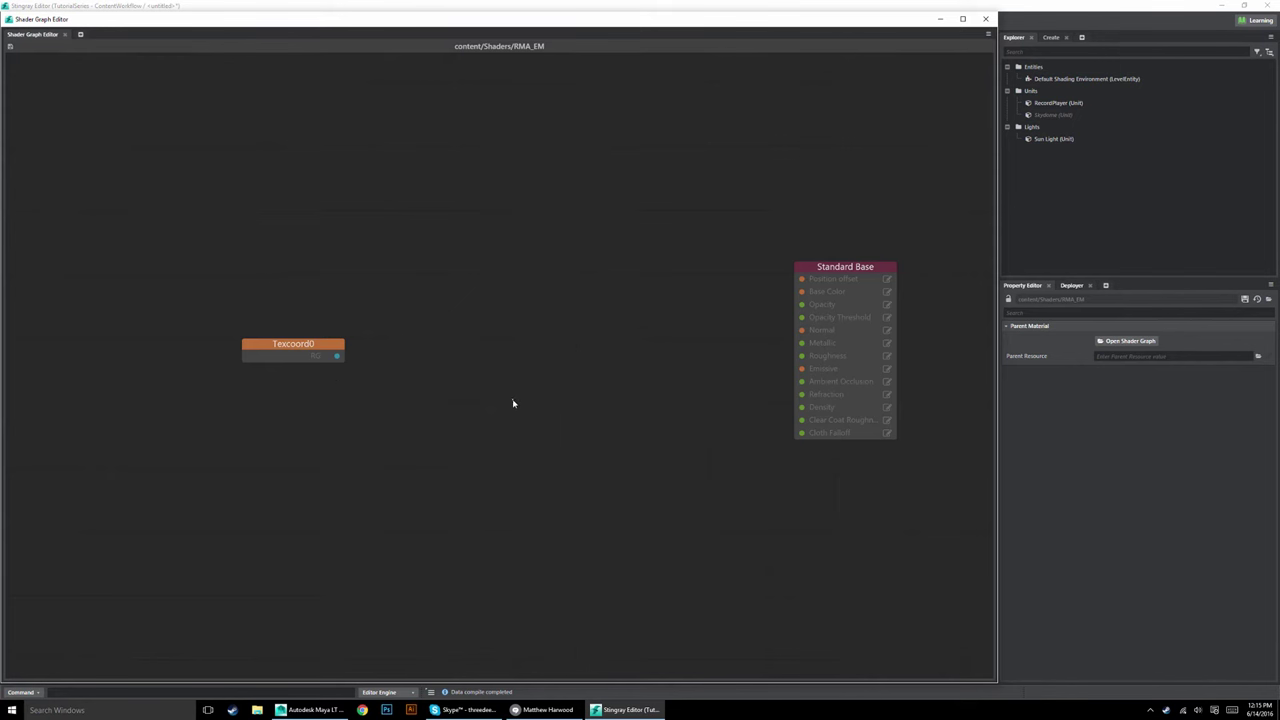
Add a Sample Texture node above Texcoord0 and wire Texcoord0's RG into its UV.
click(298, 343)
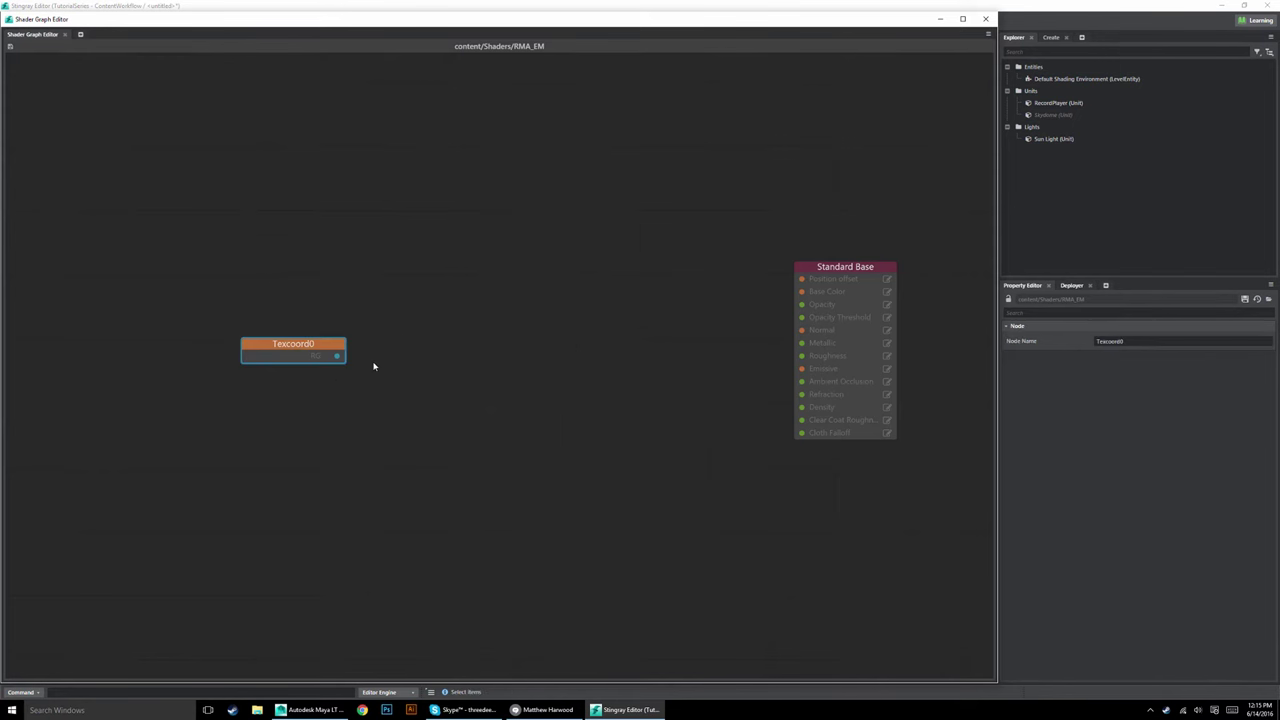
mouse_move(312, 346)
mouse_down()
mouse_move(343, 327)
mouse_move(314, 353)
mouse_move(316, 342)
mouse_up()
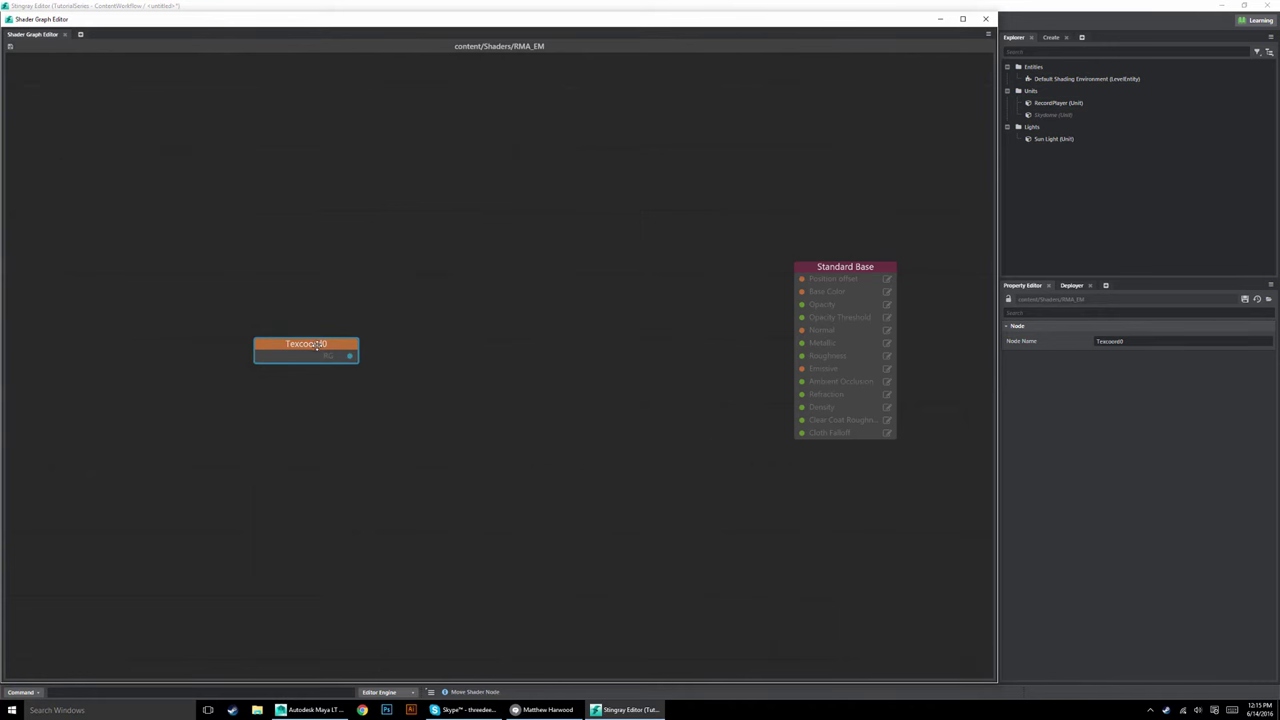
right_click(429, 340)
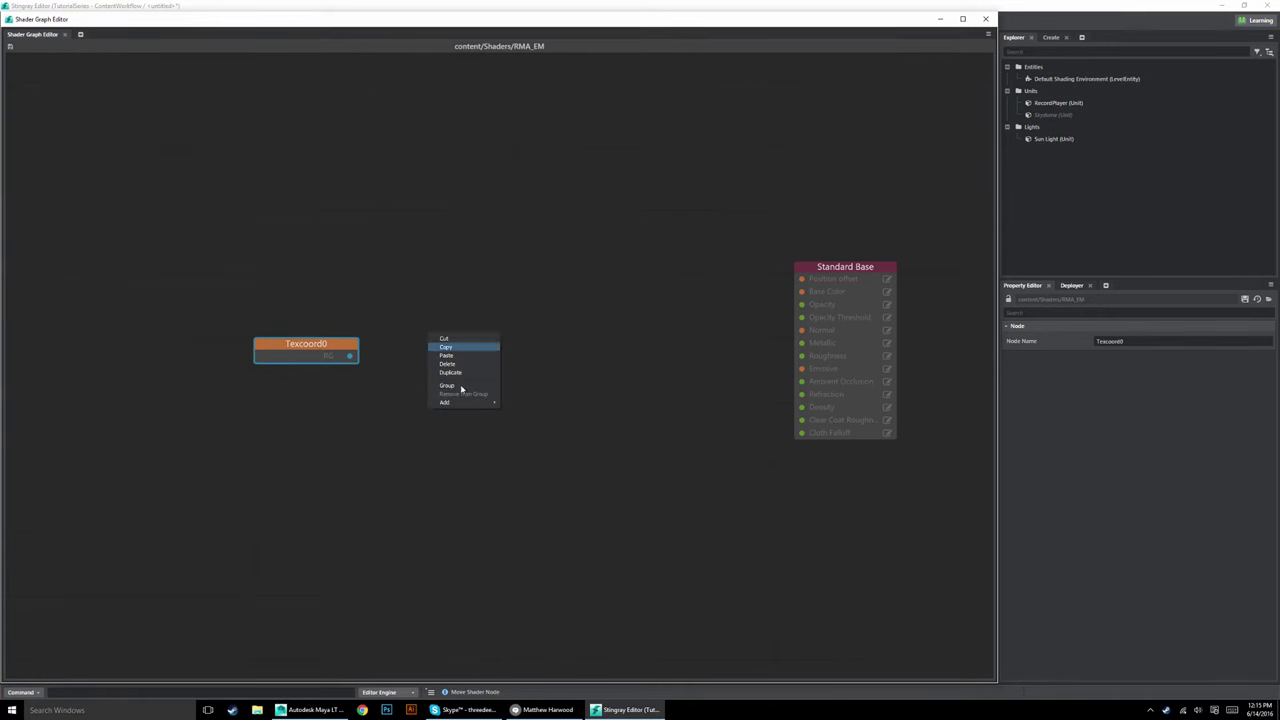
mouse_move(461, 404)
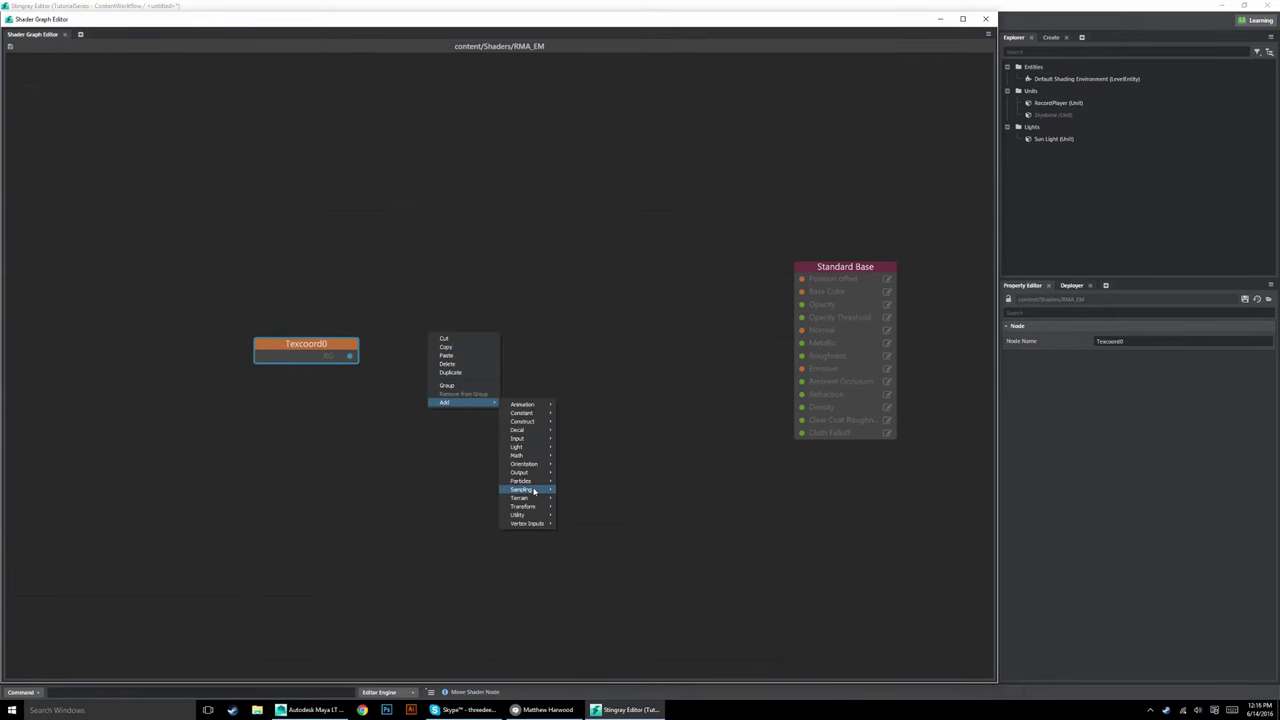
mouse_move(524, 498)
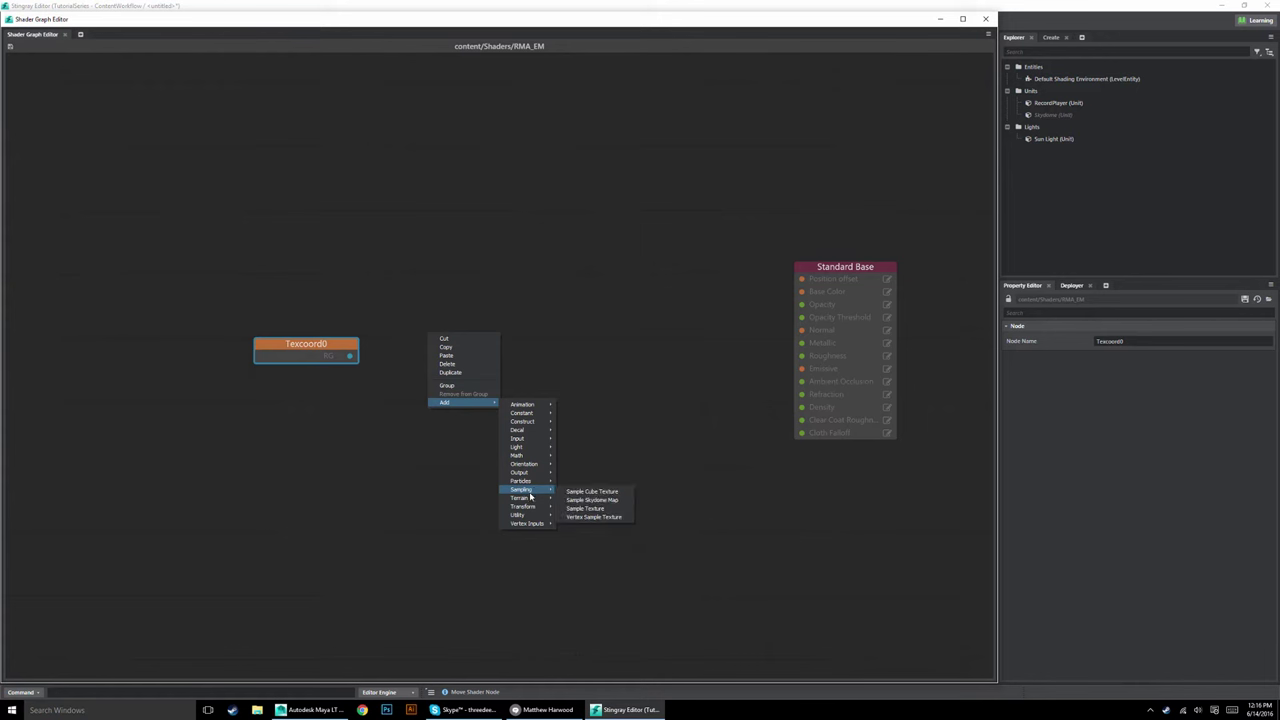
click(584, 508)
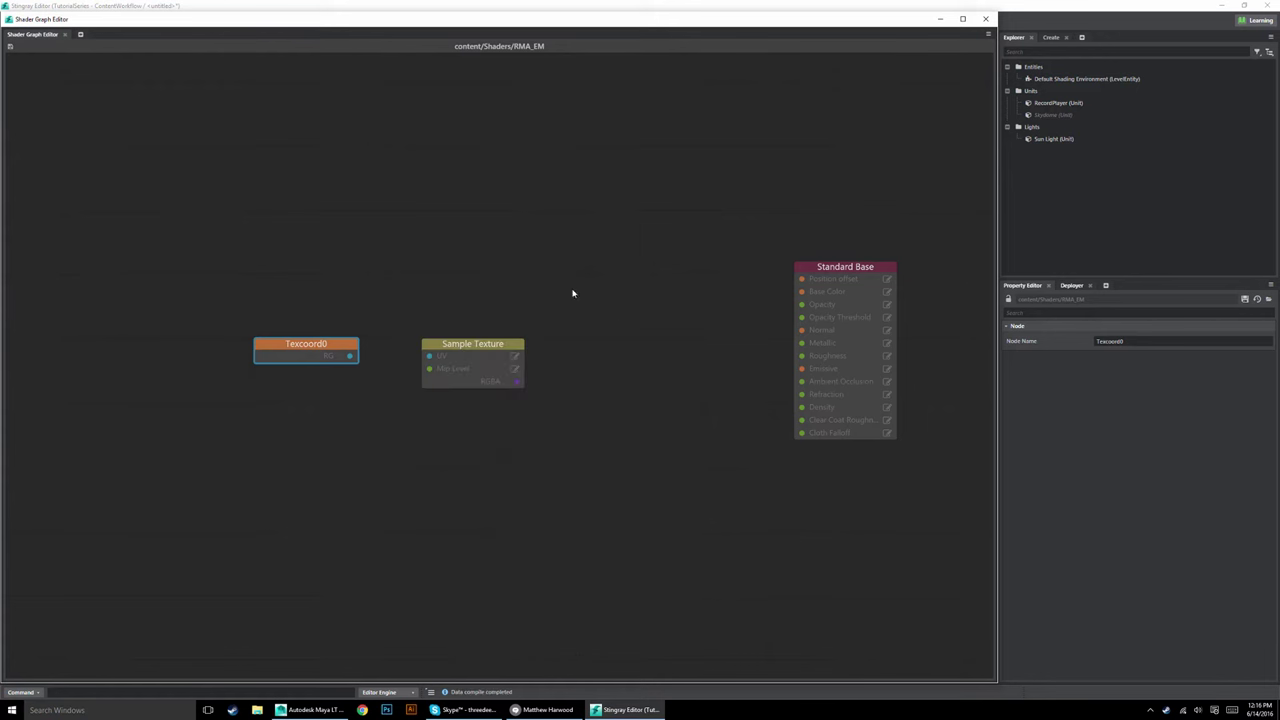
drag(481, 343, 547, 228)
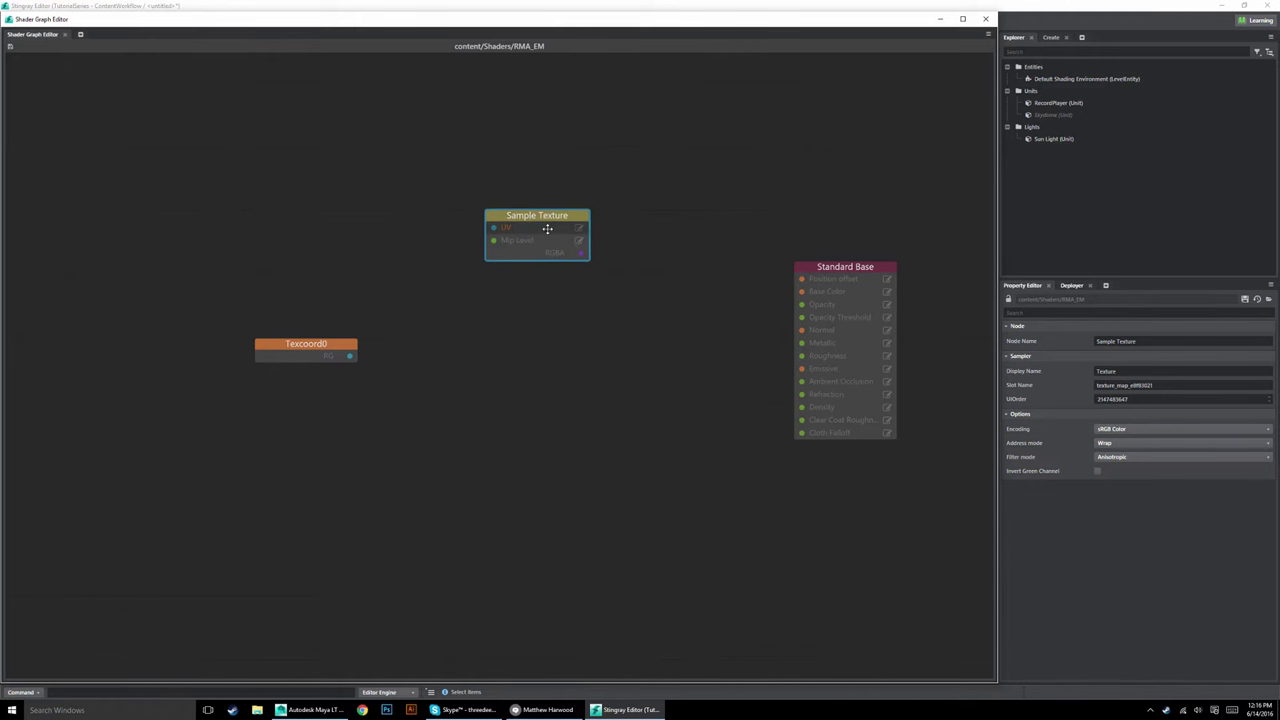
click(495, 364)
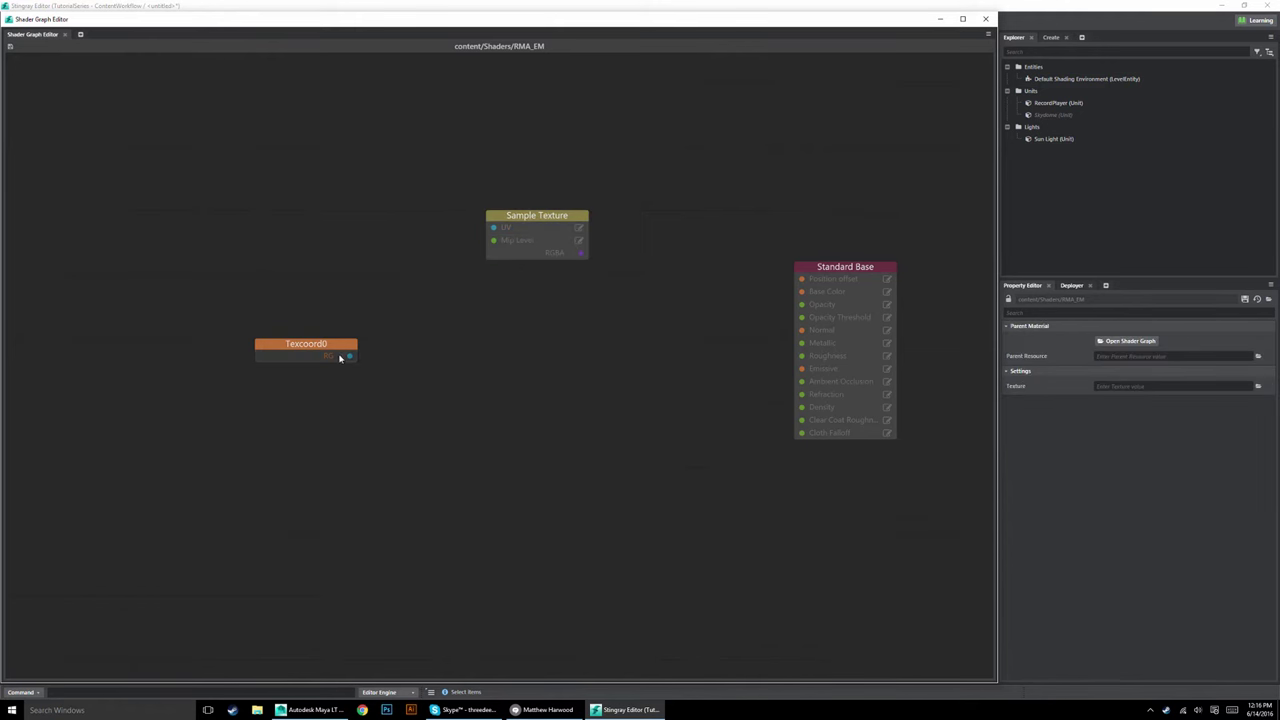
drag(351, 358, 493, 228)
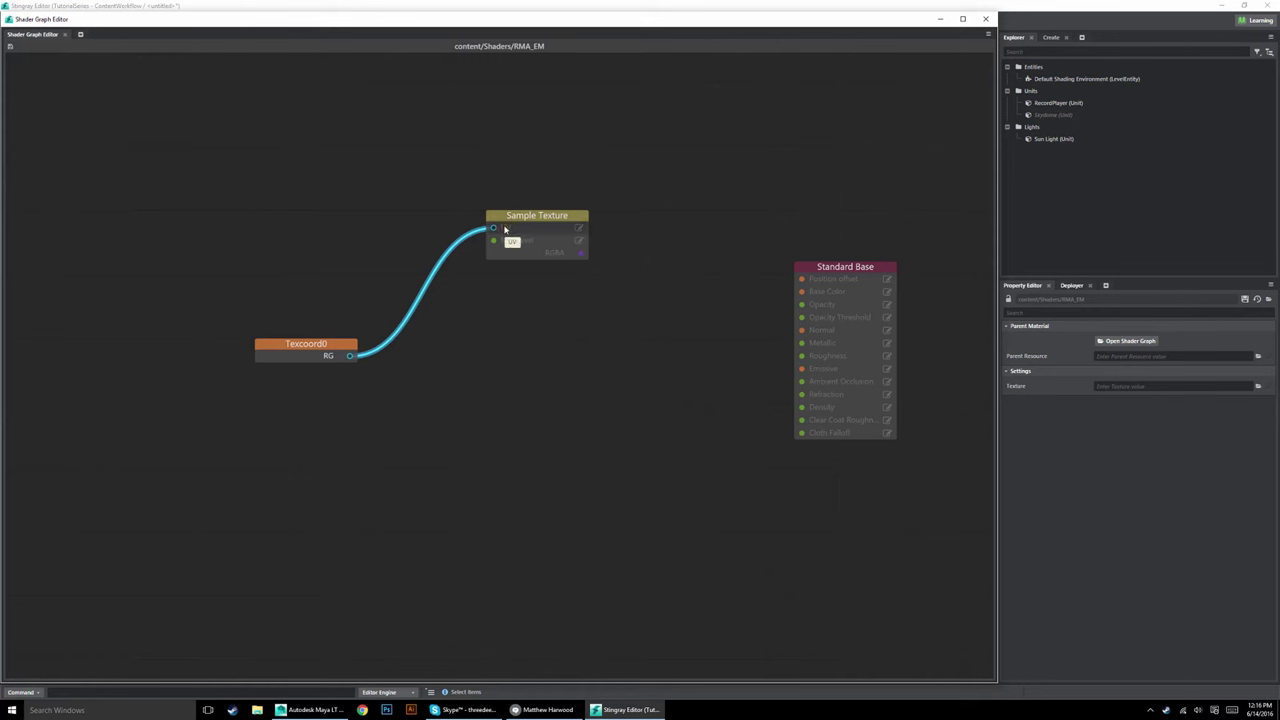
Add a second Sample Texture below the first, UV fed from Texcoord0 RG.
right_click(504, 316)
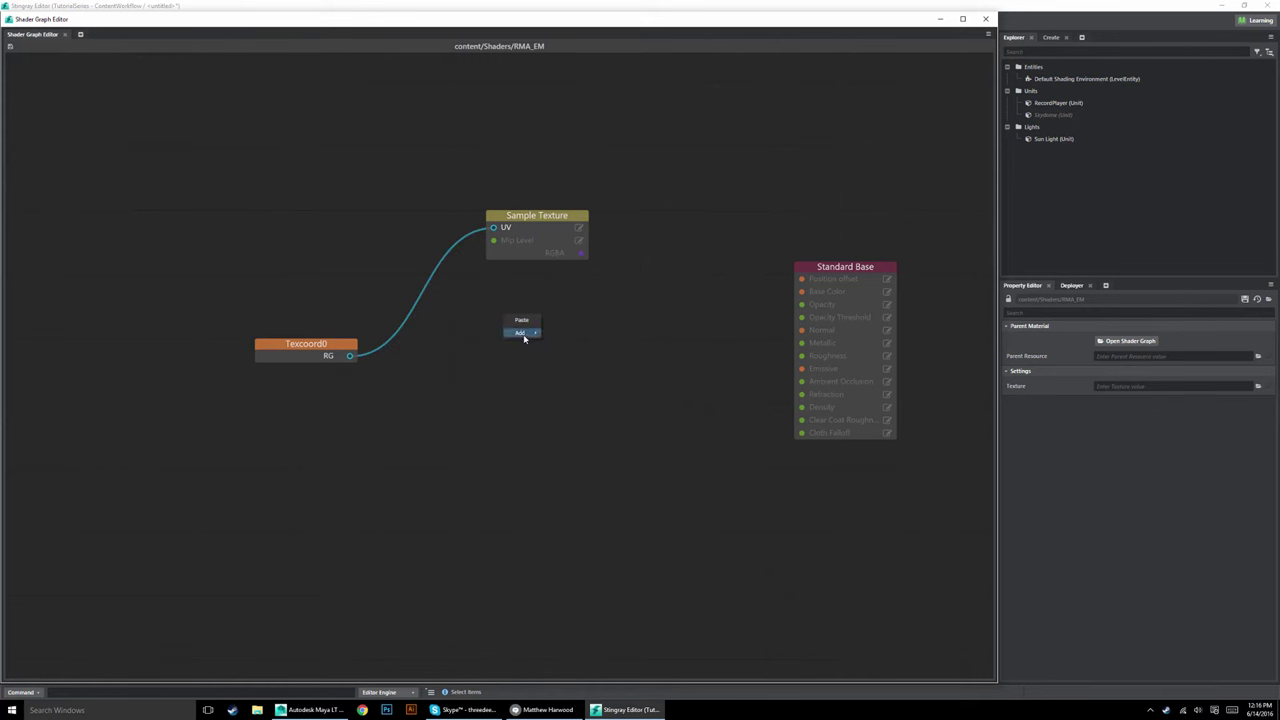
mouse_move(523, 338)
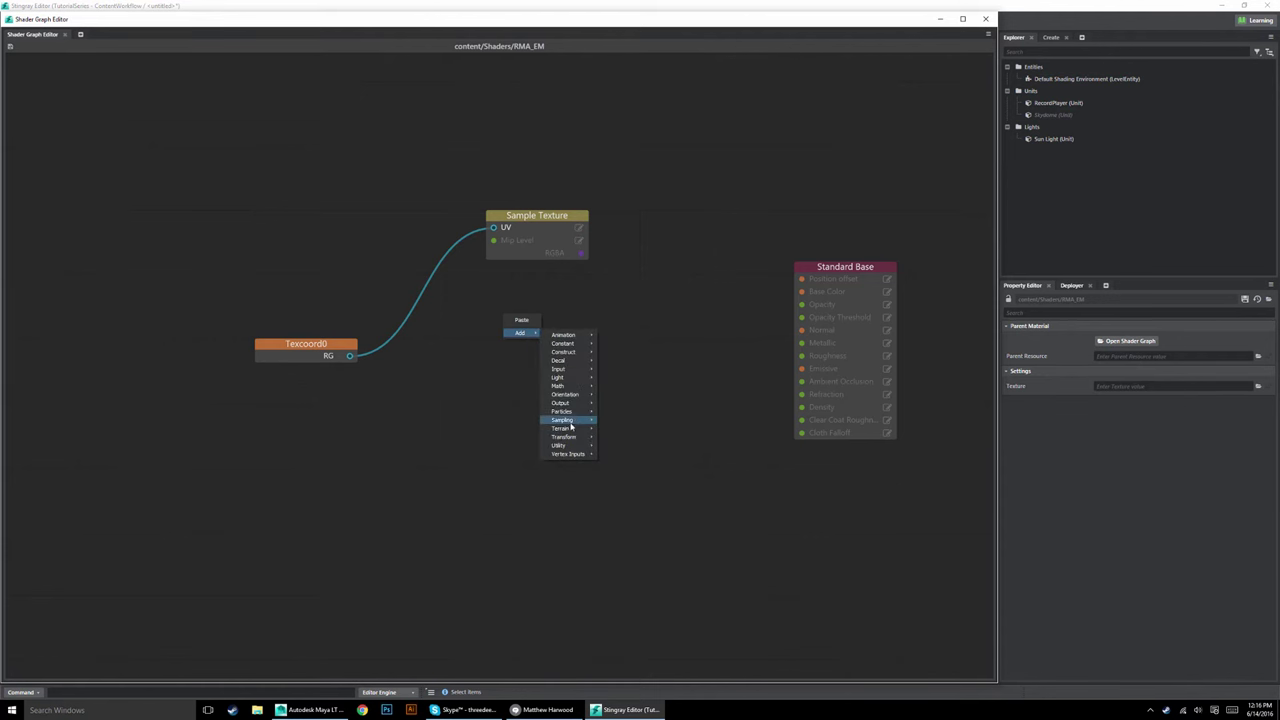
mouse_move(562, 420)
click(630, 440)
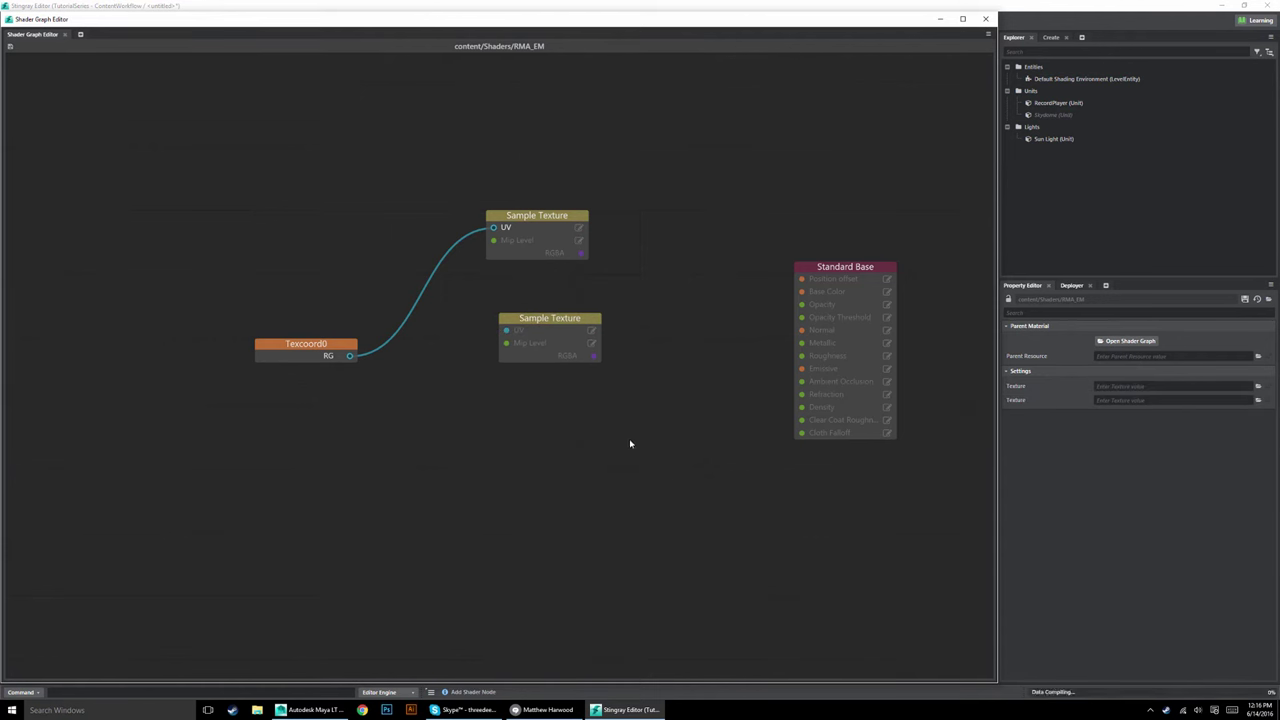
click(524, 331)
drag(524, 331, 511, 344)
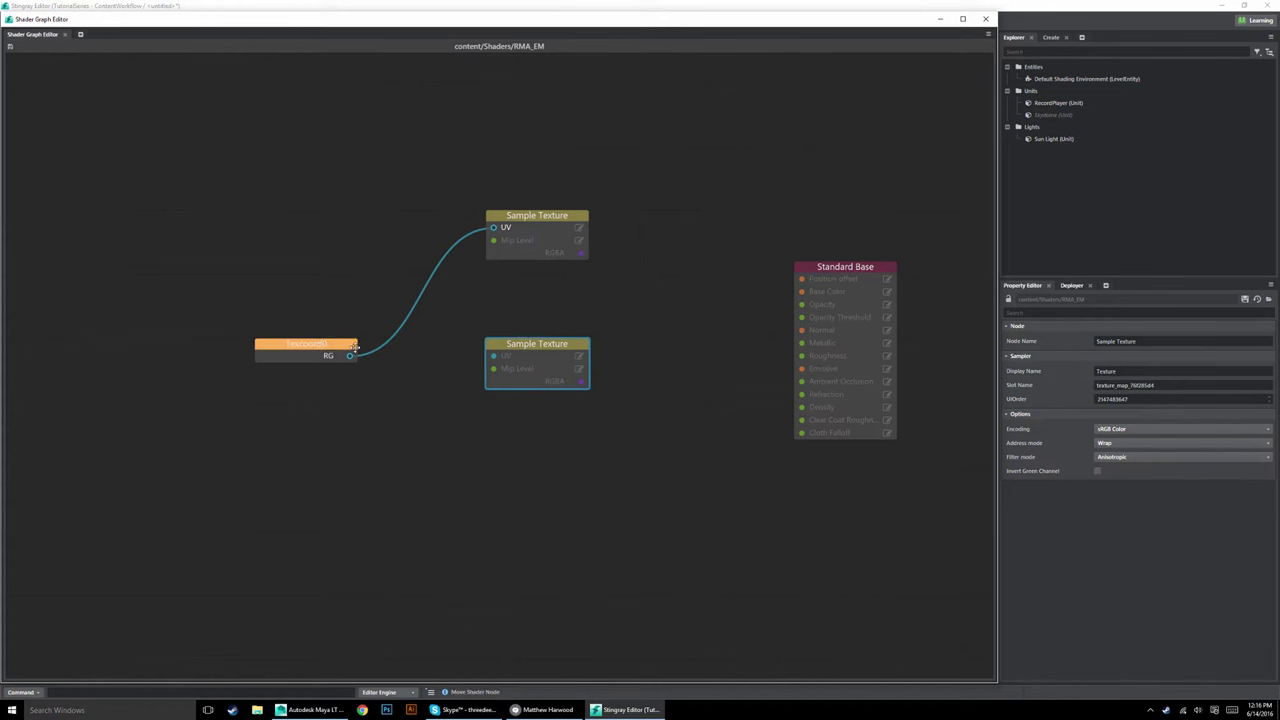
drag(349, 356, 490, 356)
Add a third Sample Texture underneath, wire its UV from Texcoord0 RG, and tidy the layout.
right_click(545, 440)
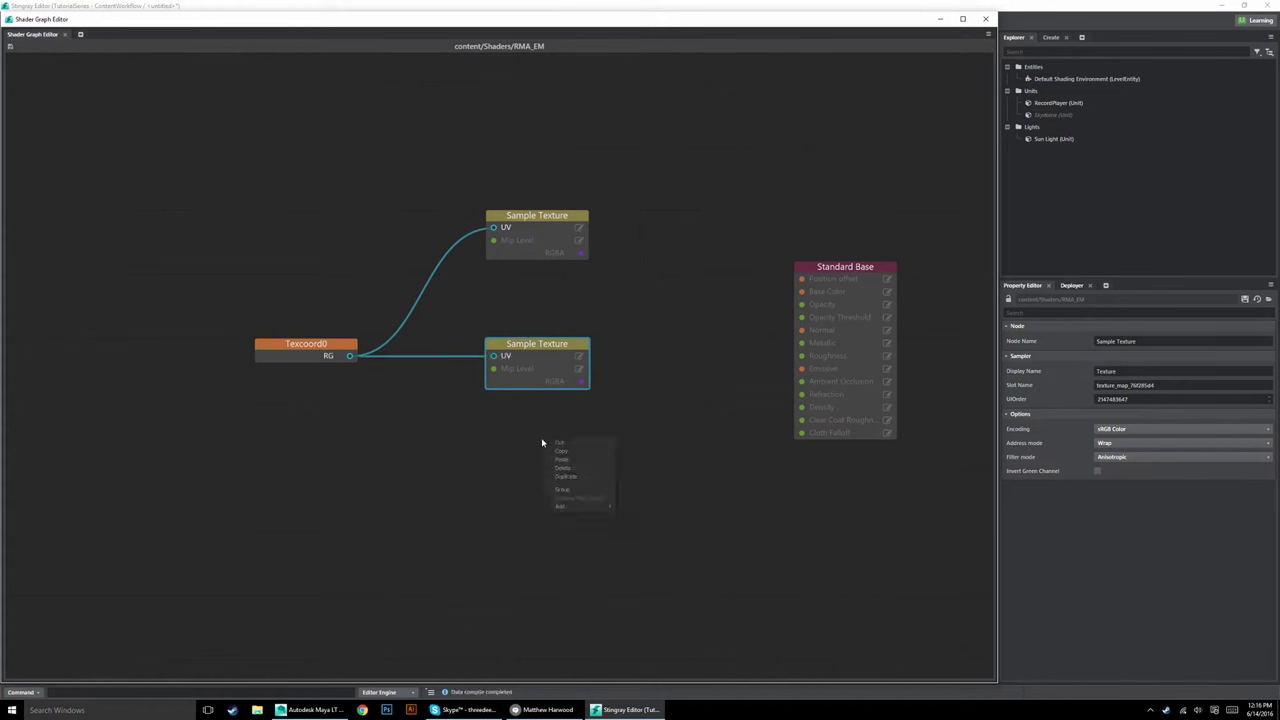
click(307, 466)
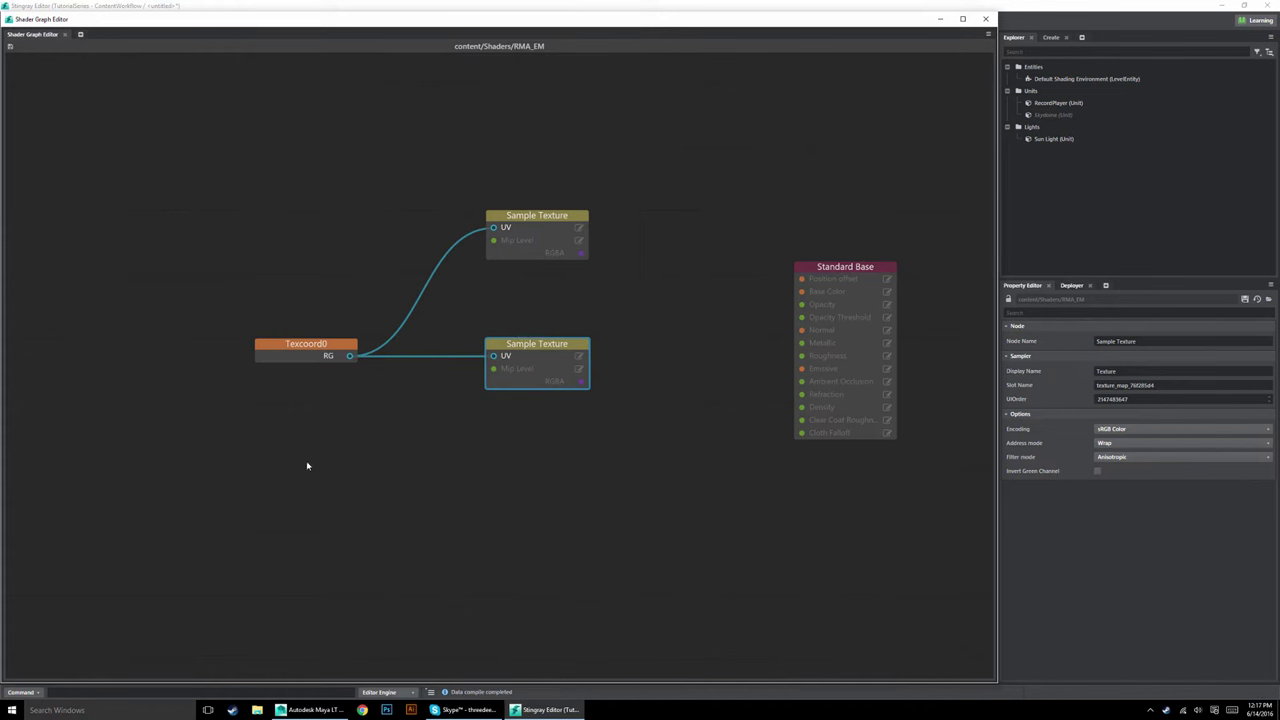
right_click(472, 490)
key(Escape)
right_click(528, 456)
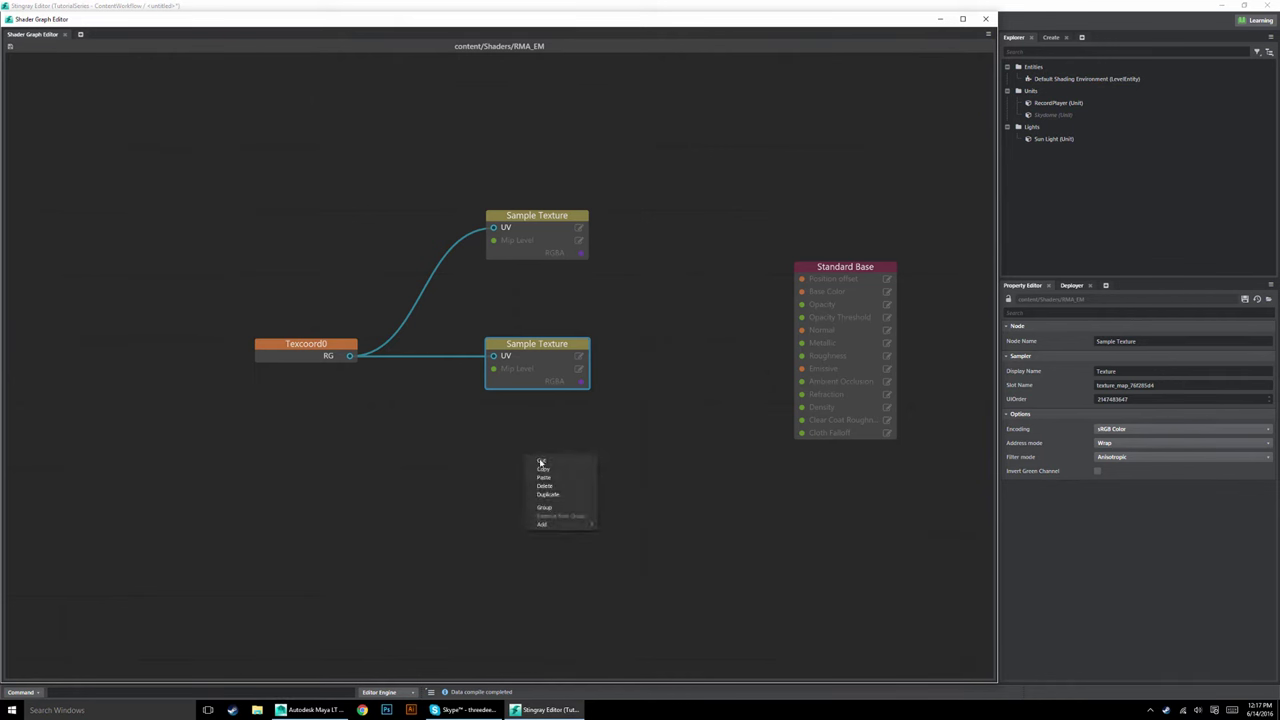
mouse_move(545, 526)
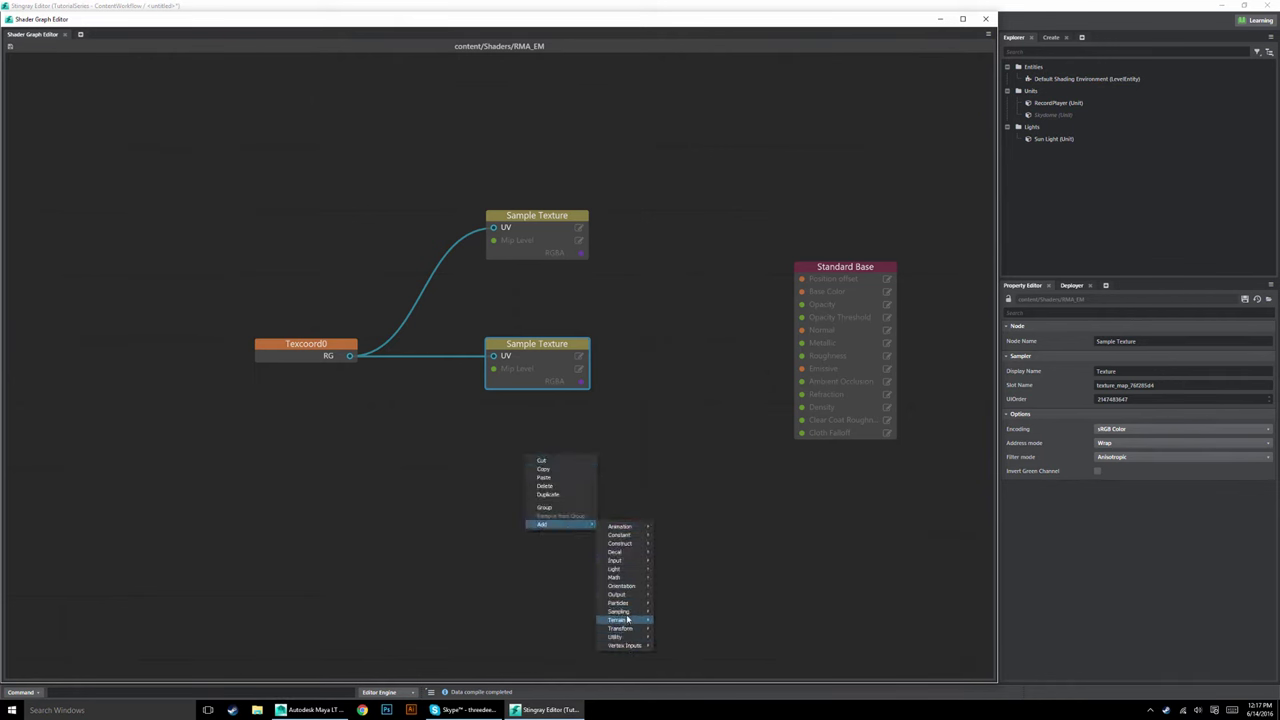
mouse_move(630, 612)
click(689, 634)
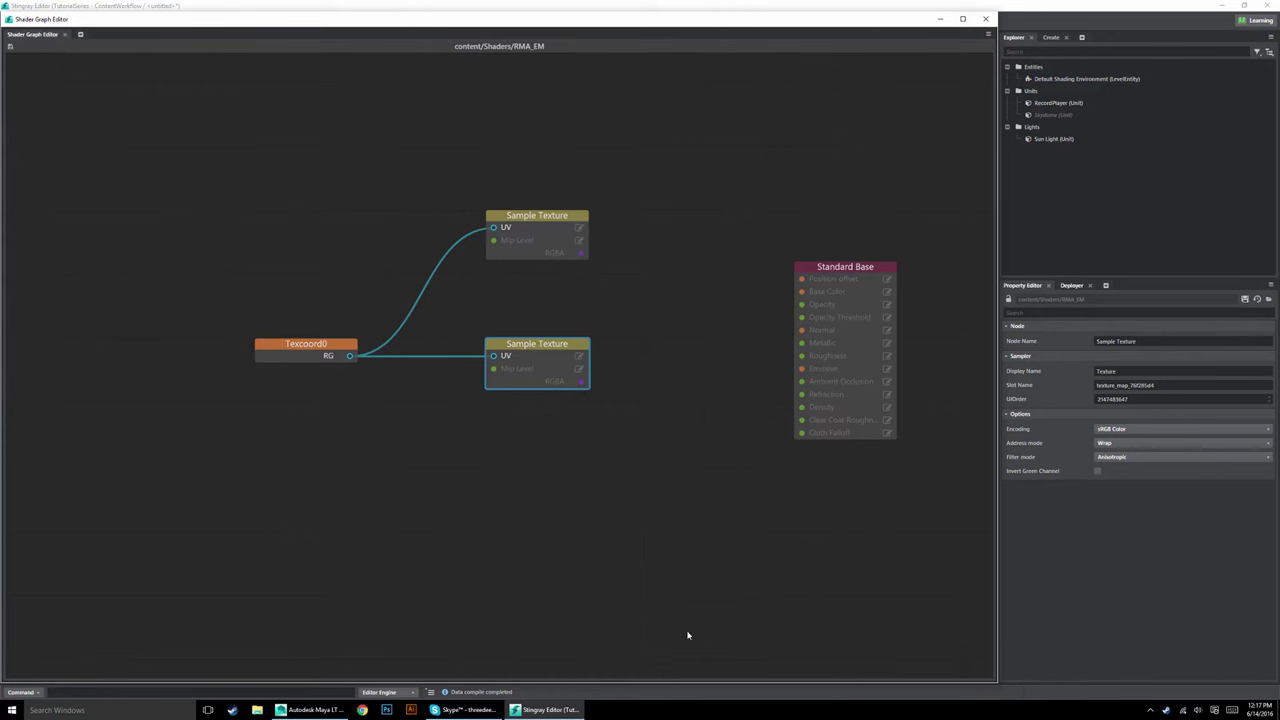
drag(562, 460, 523, 434)
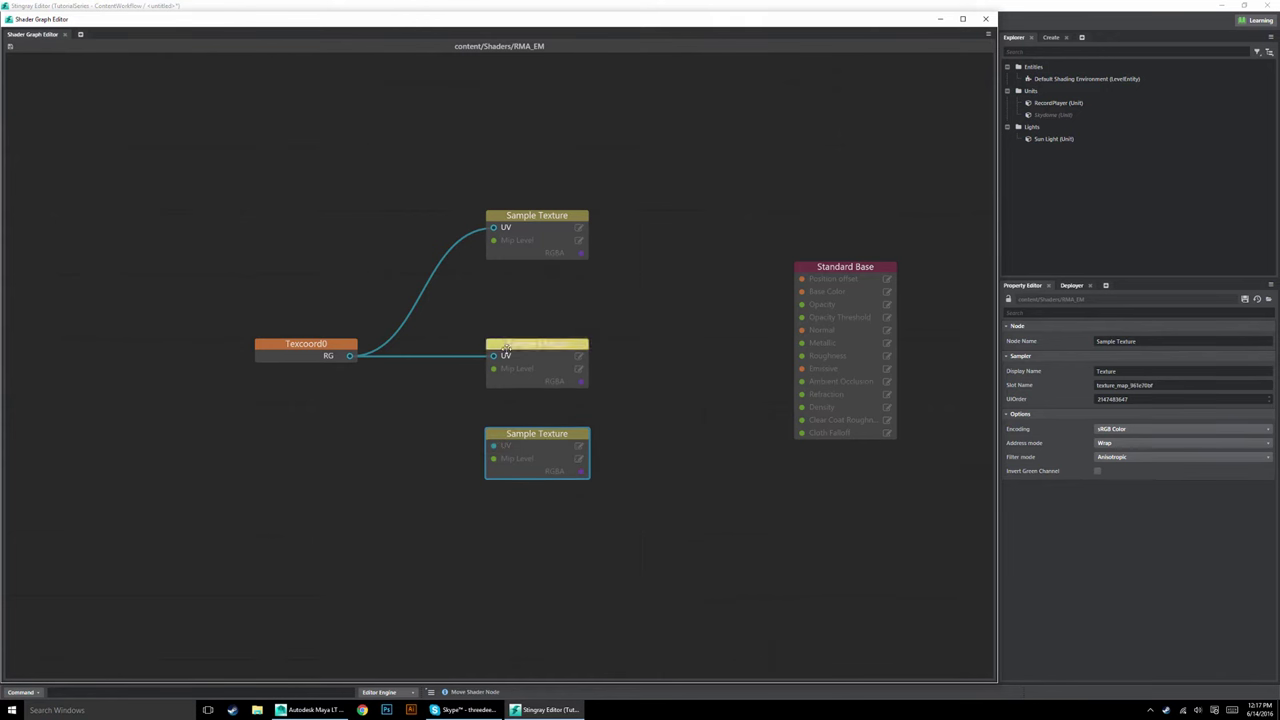
drag(519, 345, 524, 318)
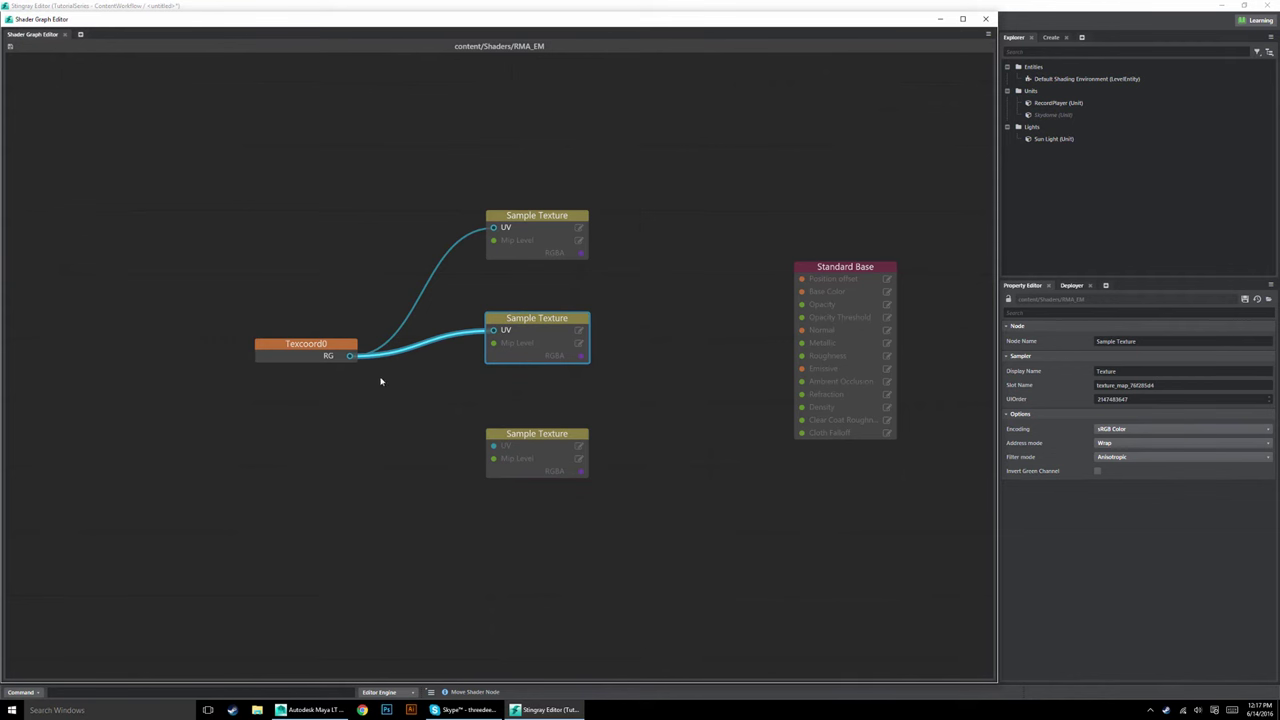
drag(350, 356, 516, 453)
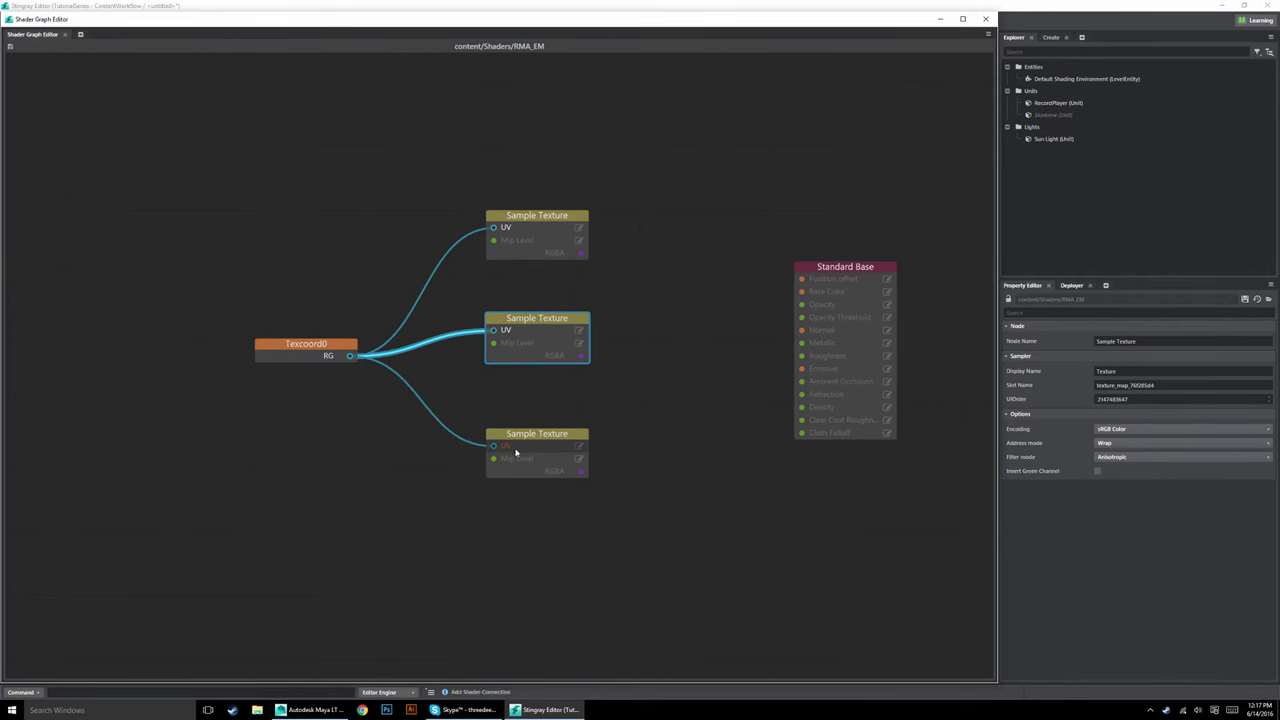
middle_drag(700, 314, 580, 360)
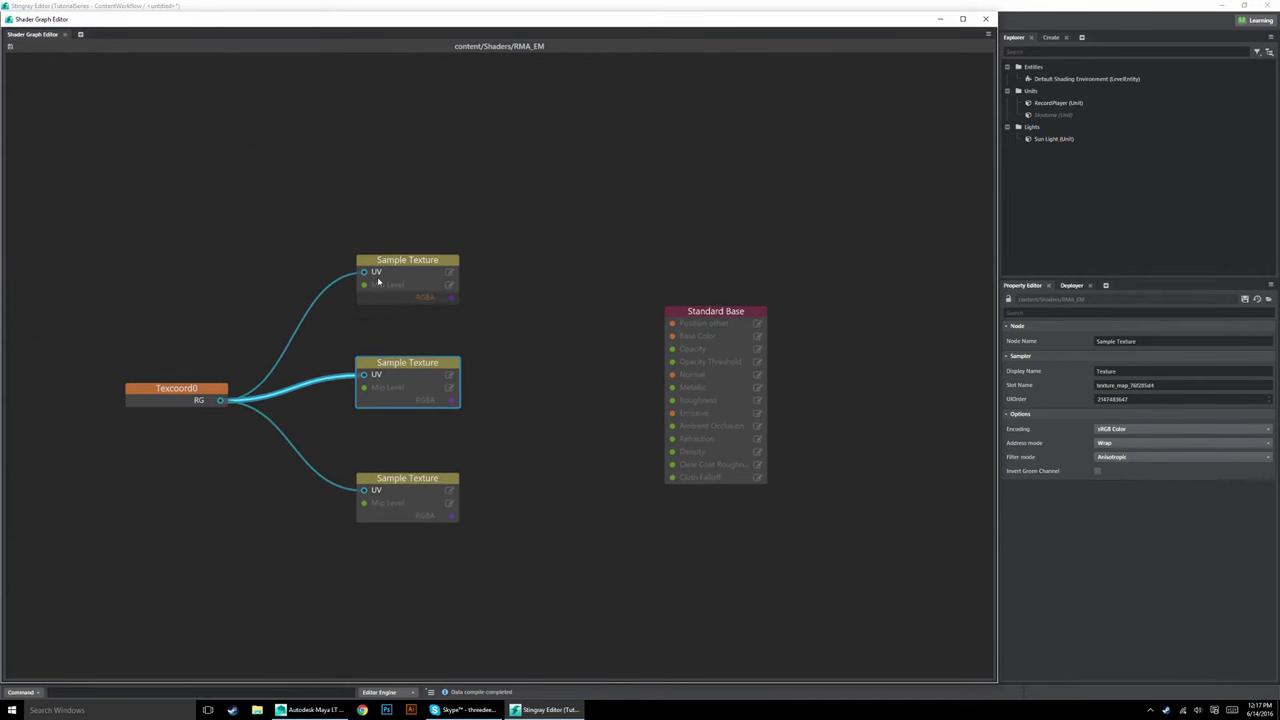
drag(407, 254, 407, 240)
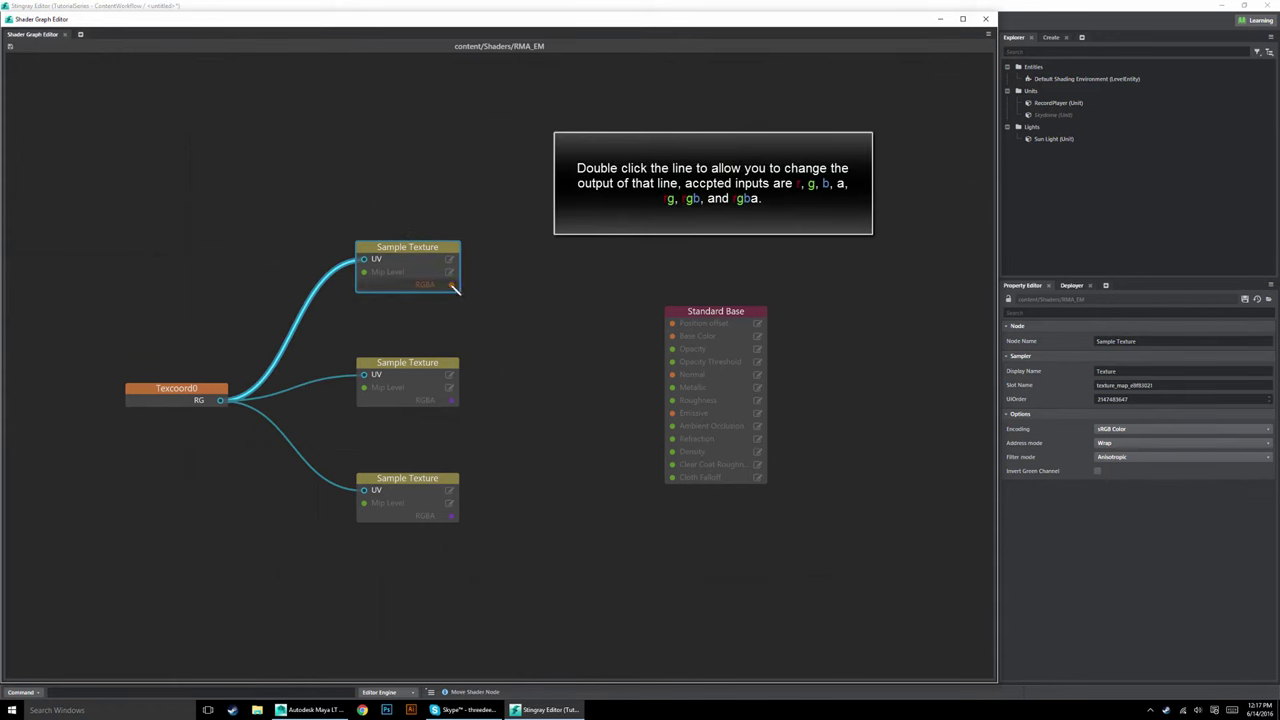
Wire the top Sample Texture's RGBA into Base Color, deleting a trial alpha wire to Opacity.
drag(453, 285, 688, 342)
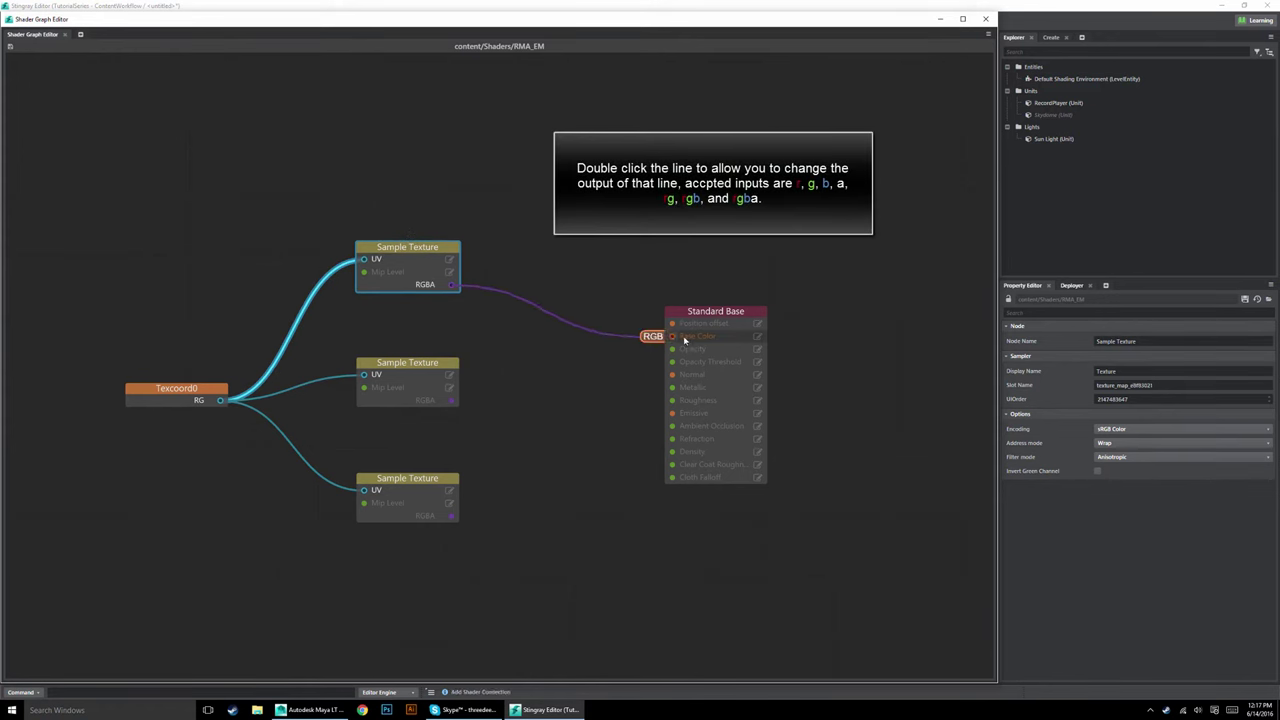
drag(455, 288, 660, 349)
double_click(642, 351)
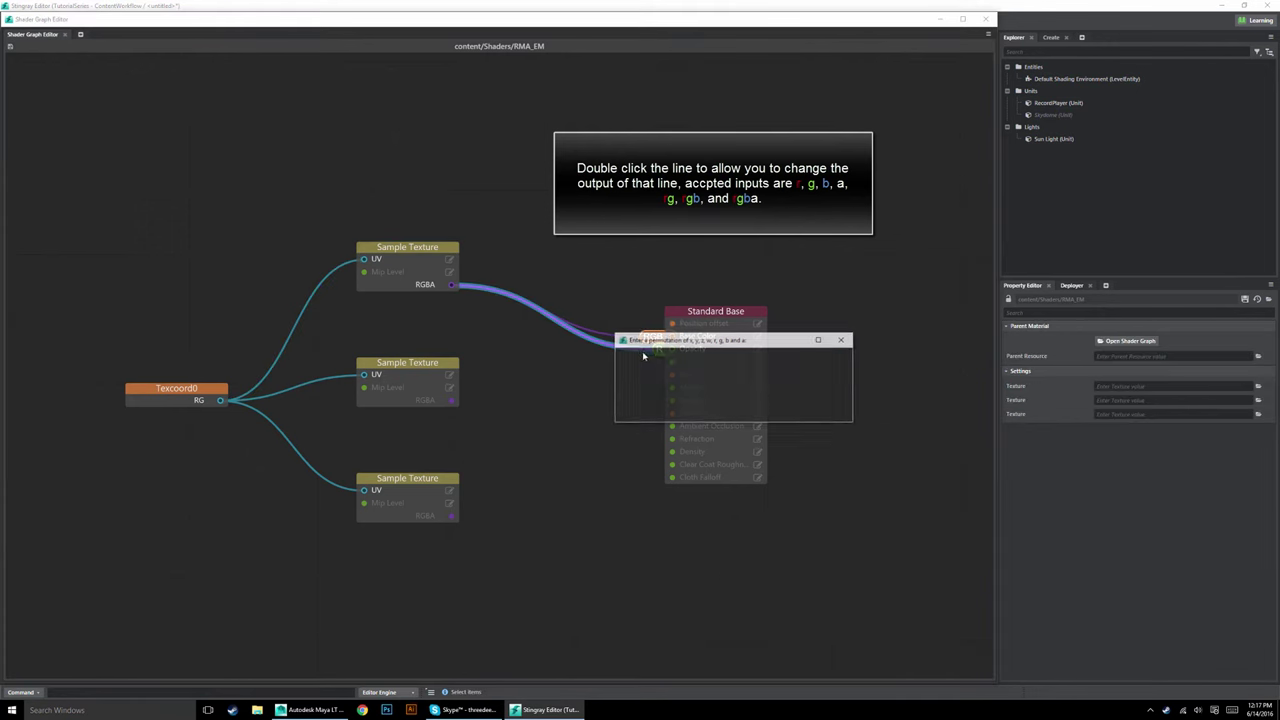
click(792, 413)
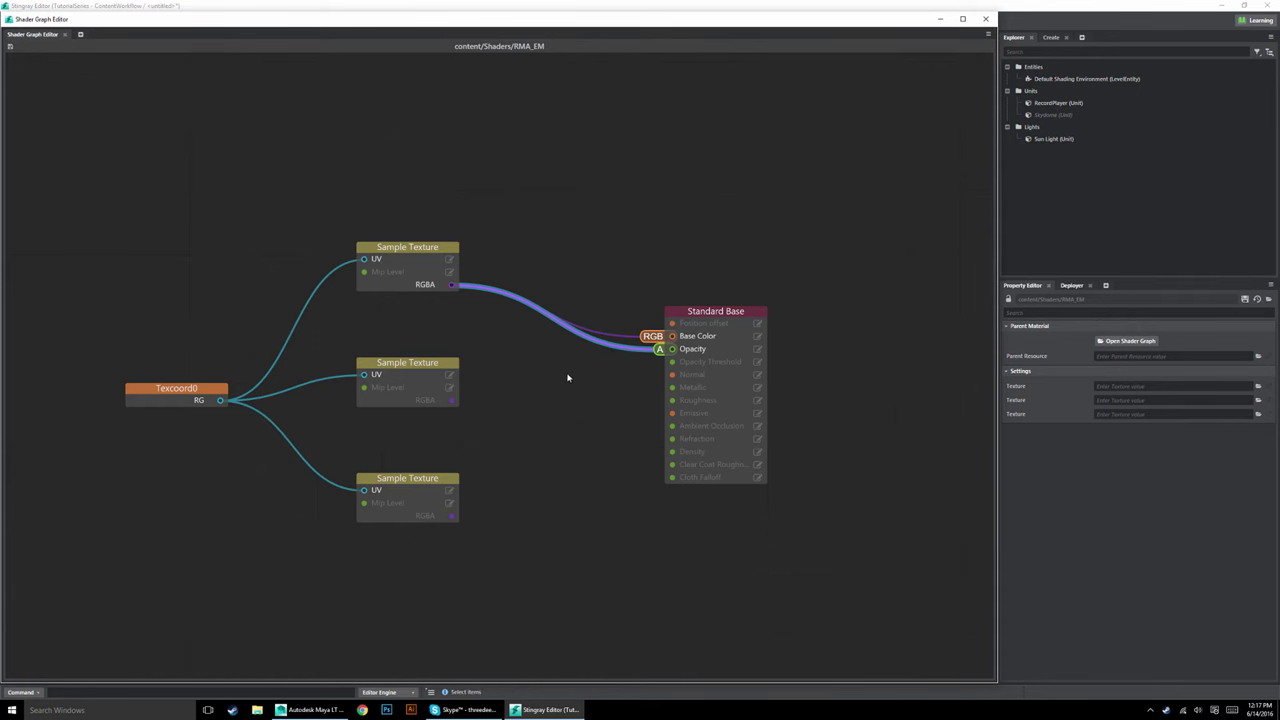
click(612, 351)
key(Delete)
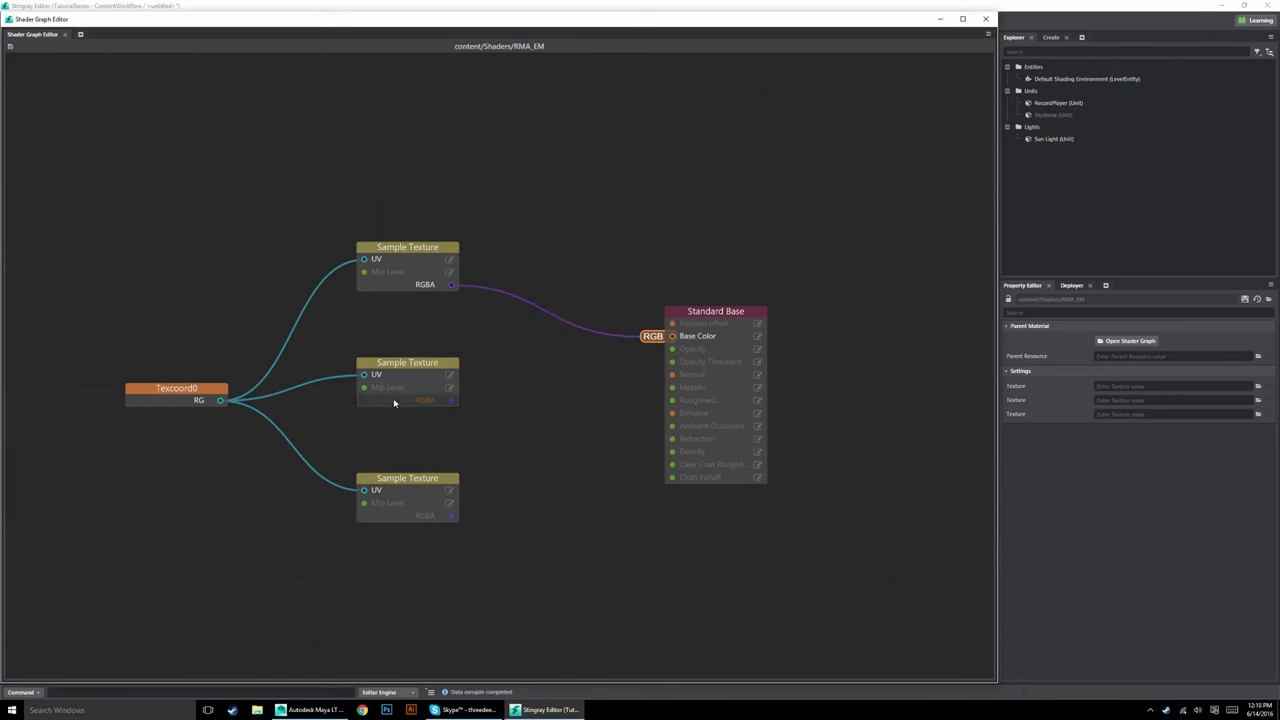
Name the top Sample Texture node Color1, with display name Color and slot name color.
mouse_move(410, 363)
mouse_down()
mouse_move(397, 338)
mouse_move(409, 373)
mouse_move(410, 350)
mouse_up()
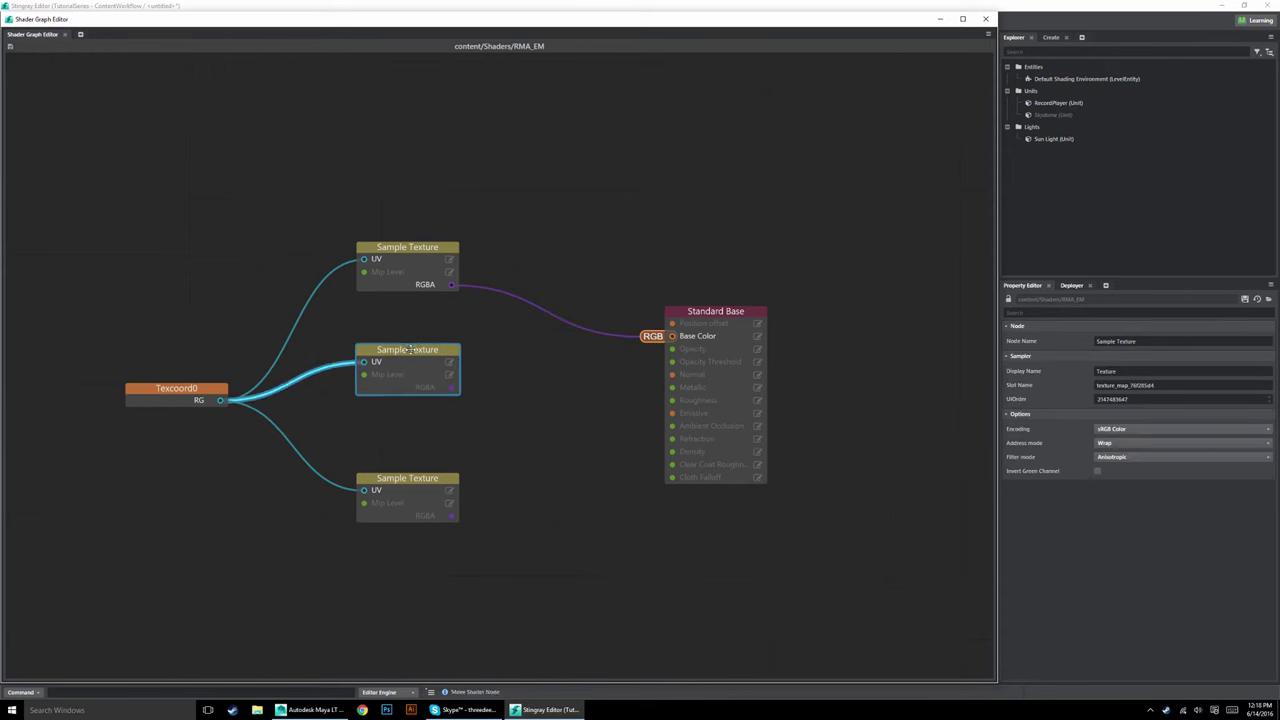
click(408, 250)
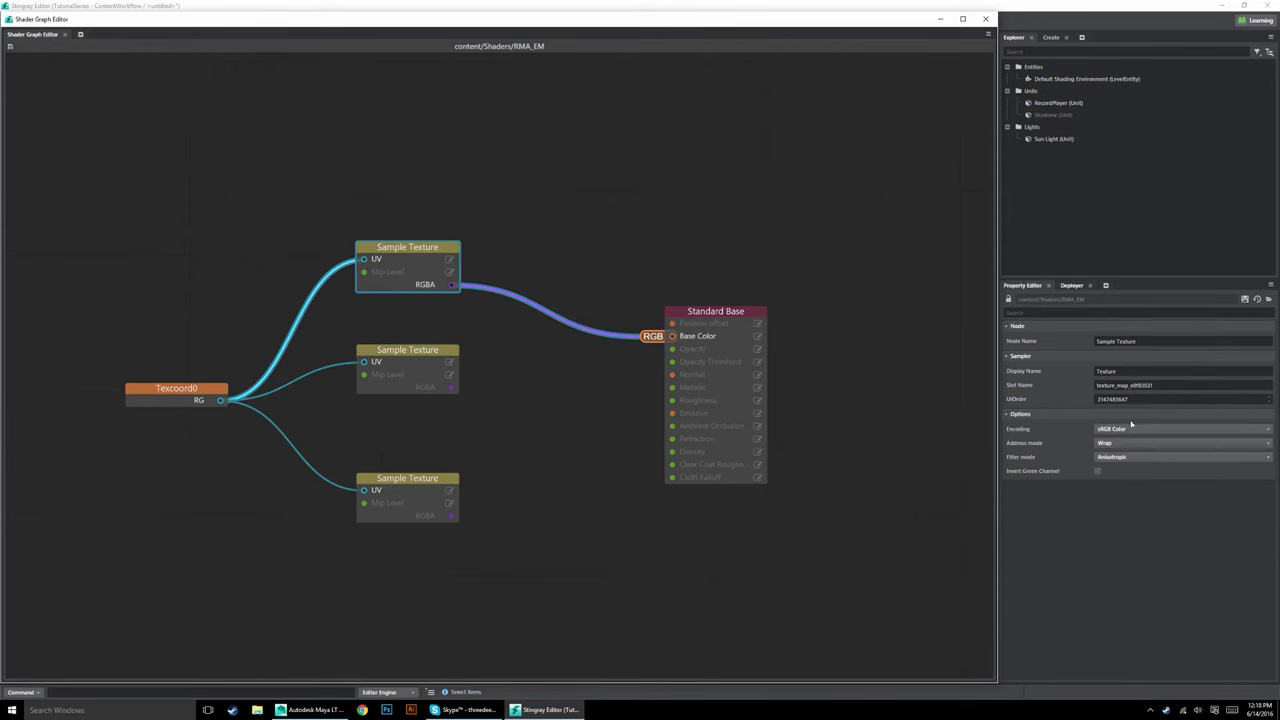
click(1172, 342)
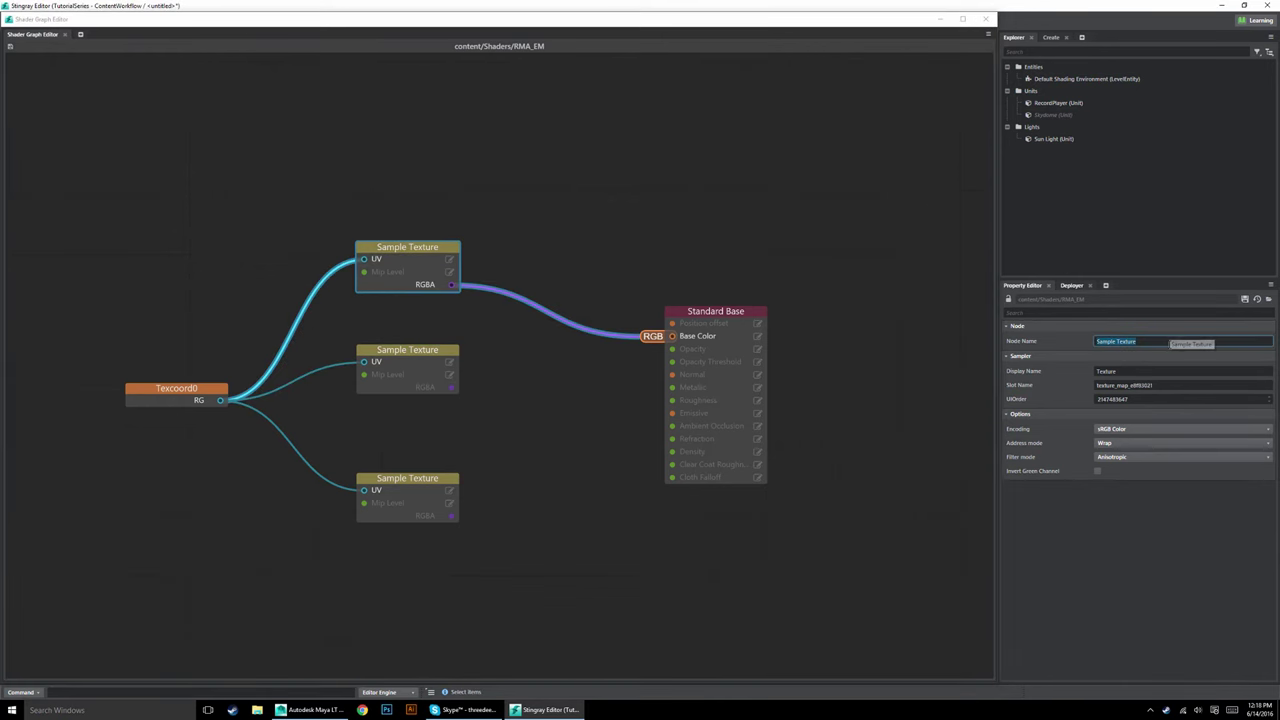
text(Color)
key(Return)
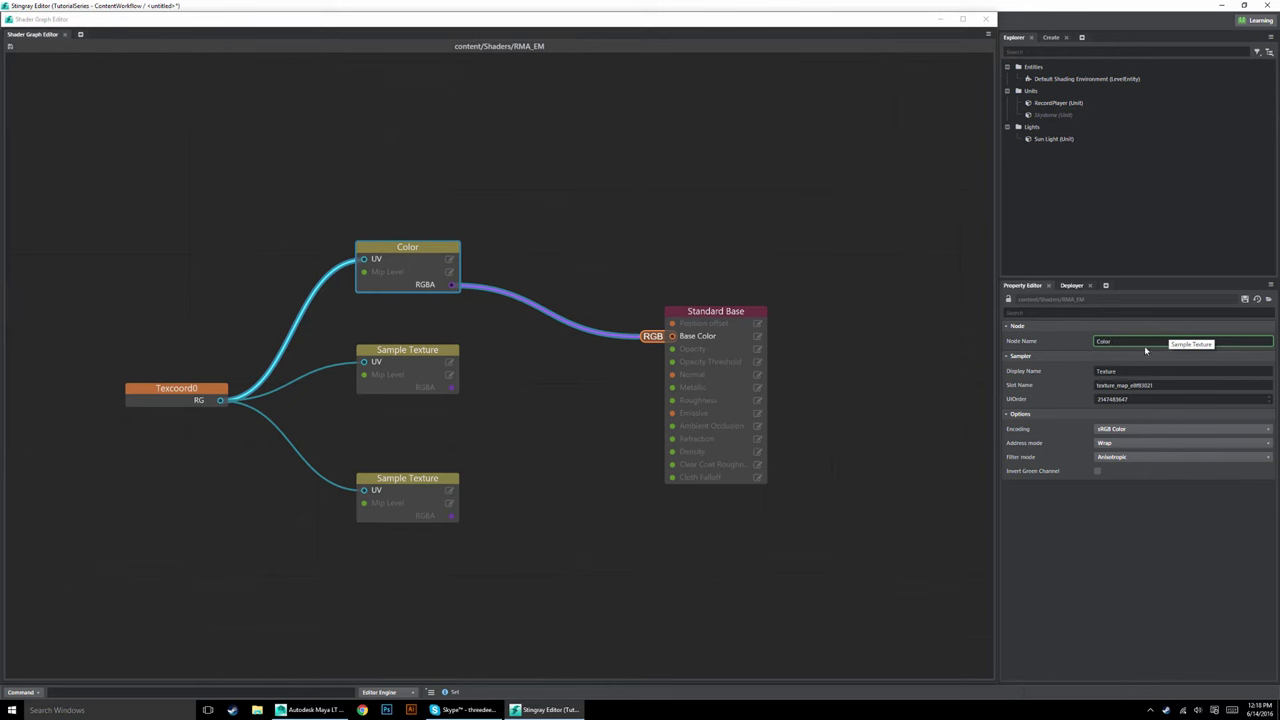
click(1122, 371)
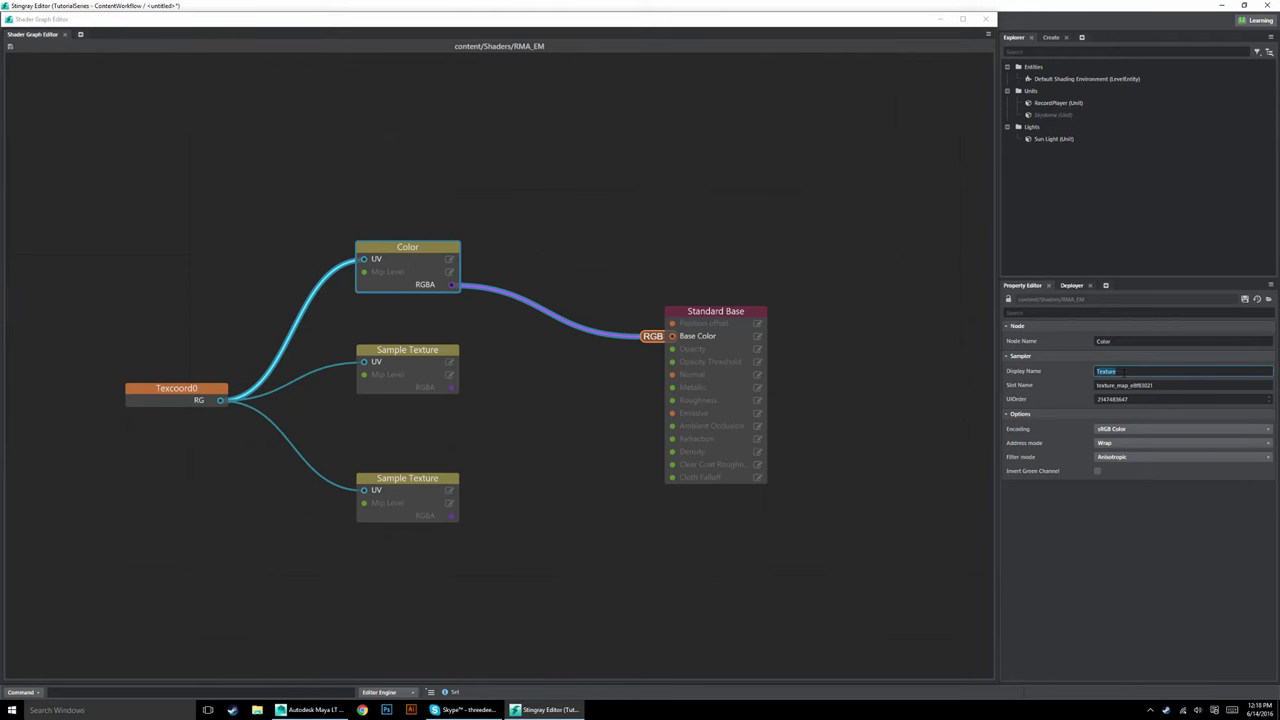
text(Color)
key(Return)
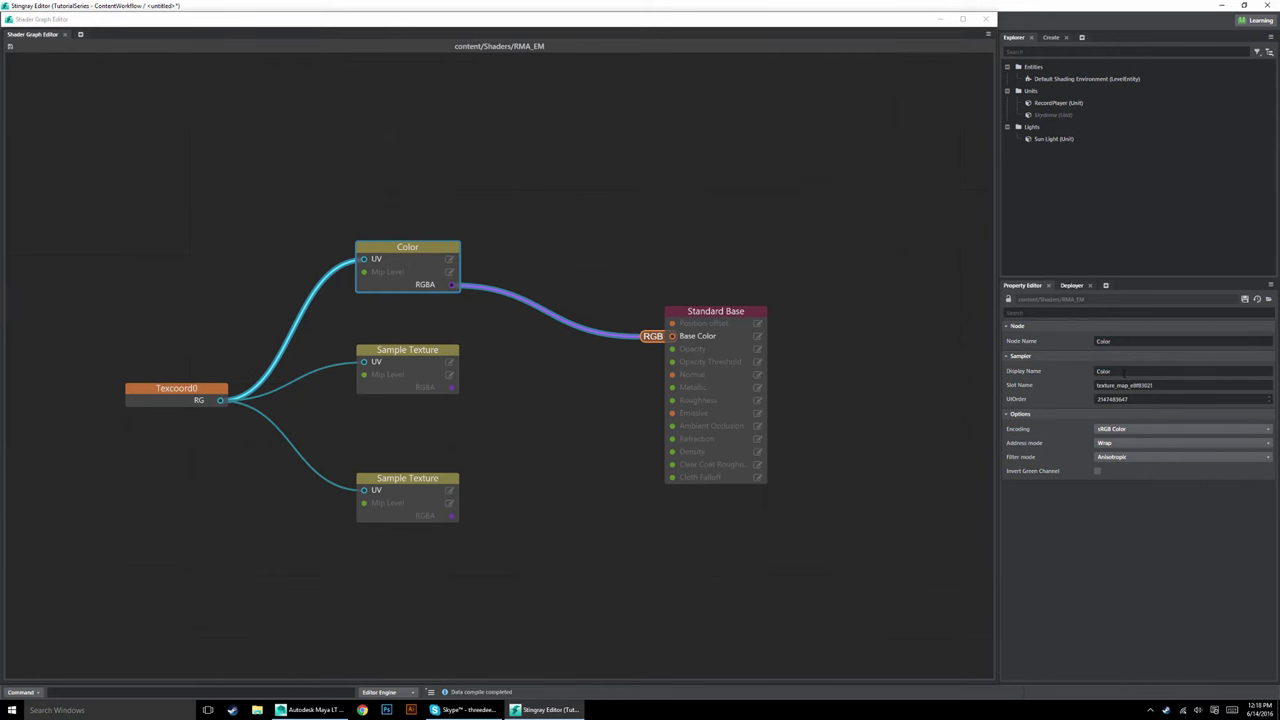
click(1123, 384)
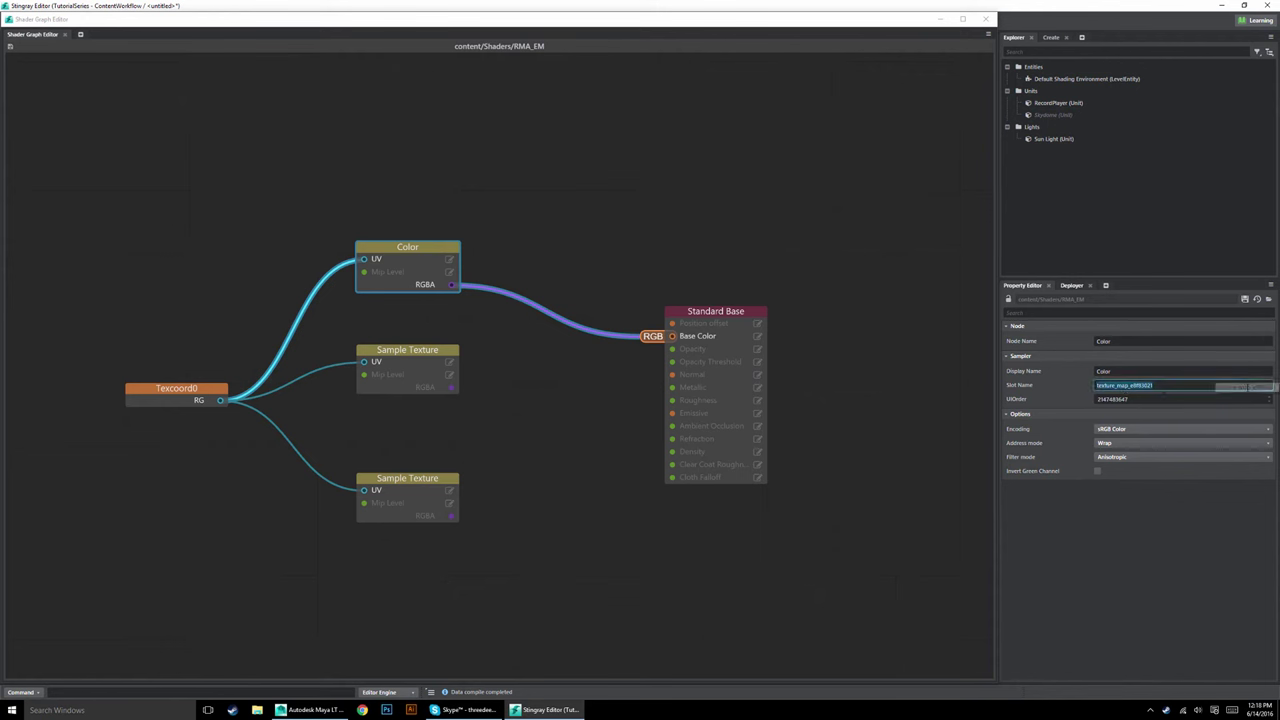
text(color)
key(Return)
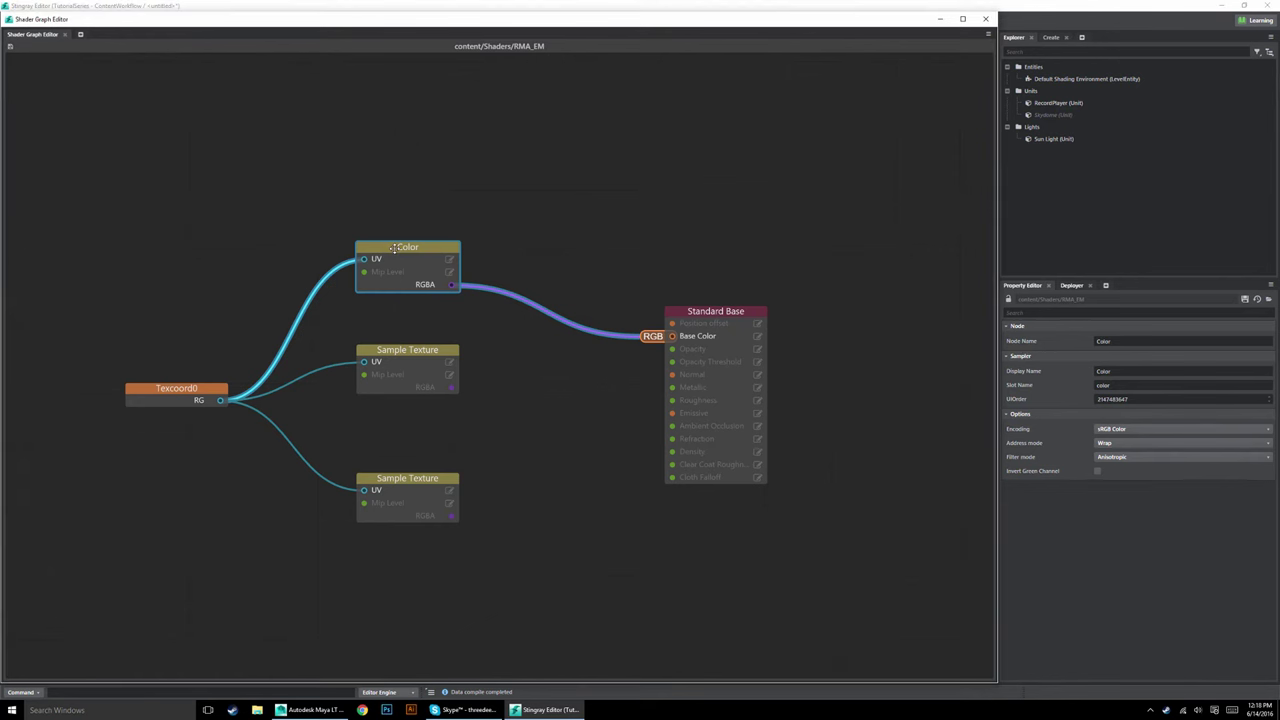
click(1140, 341)
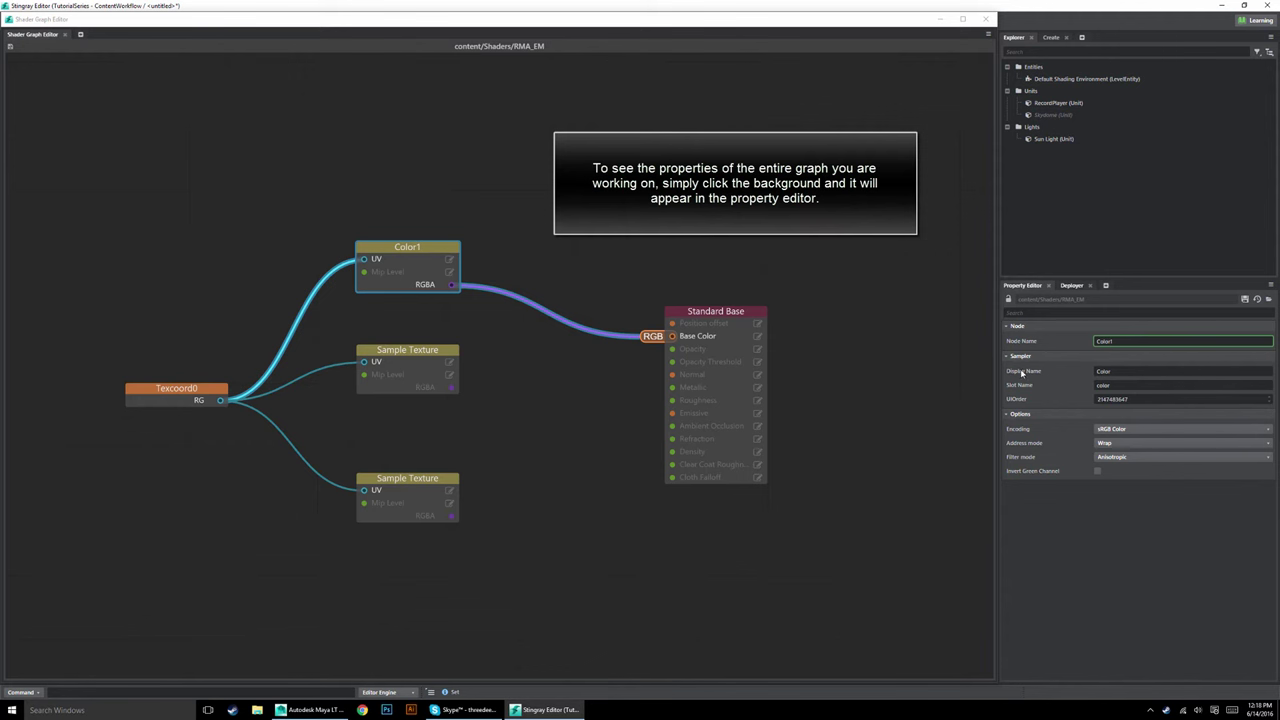
Give the top texture node the display name Color1 and review the graph's parameter list.
click(880, 394)
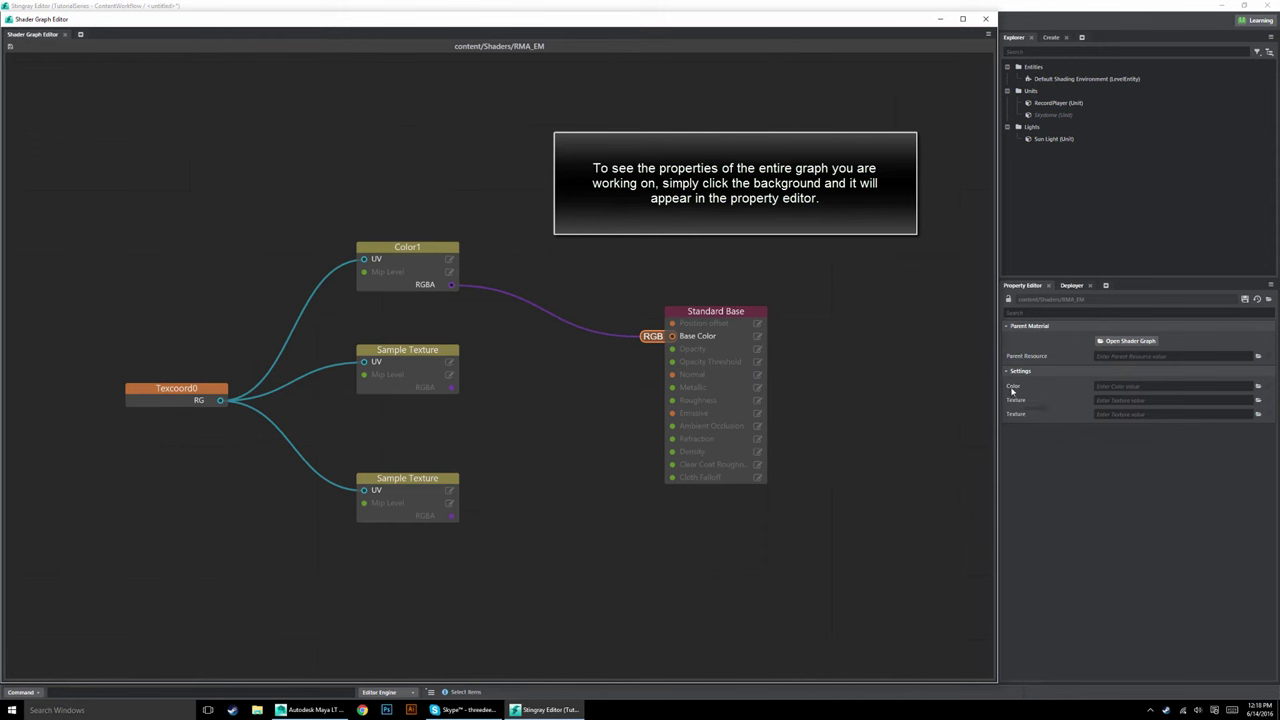
drag(1014, 400, 589, 326)
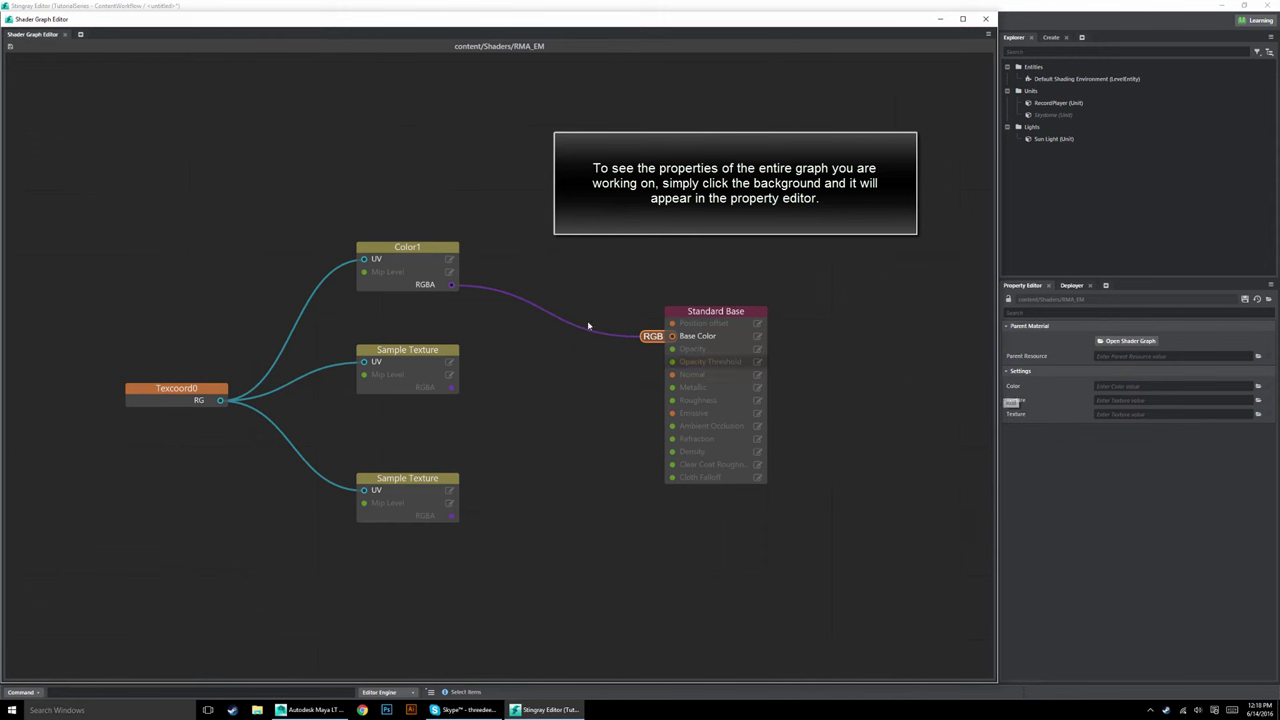
click(438, 249)
click(1112, 371)
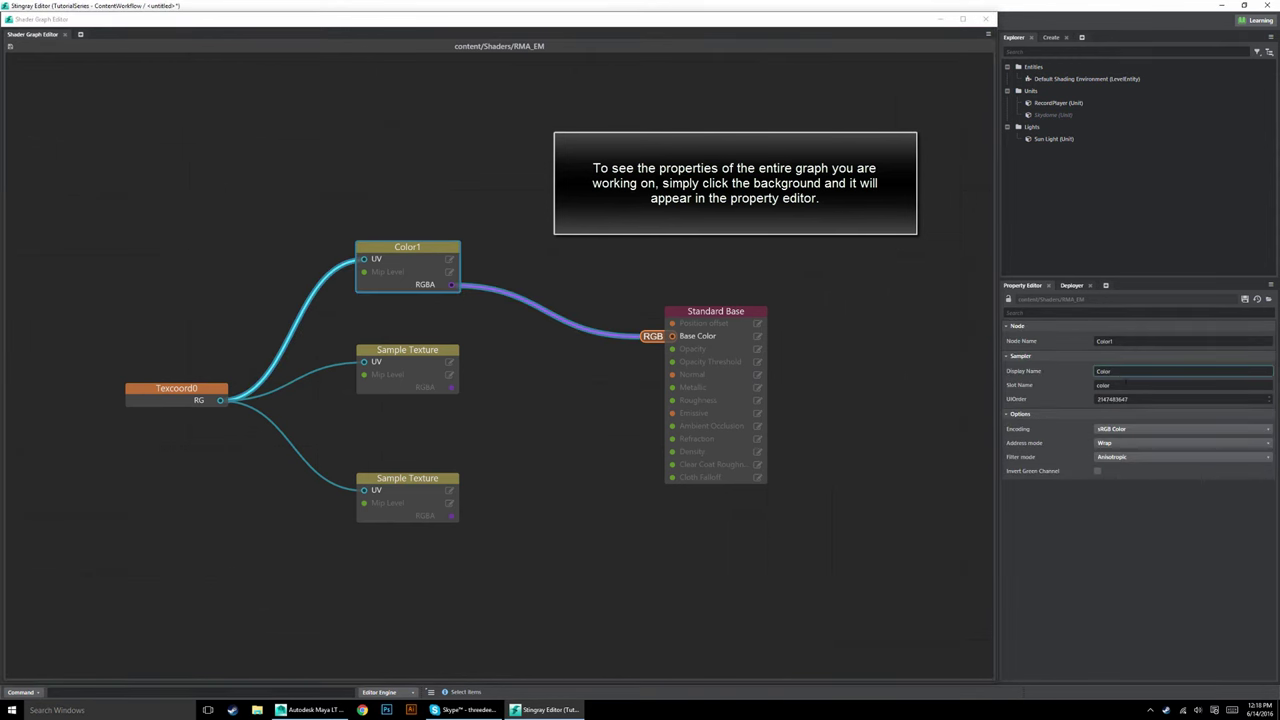
text(1)
key(Return)
click(866, 456)
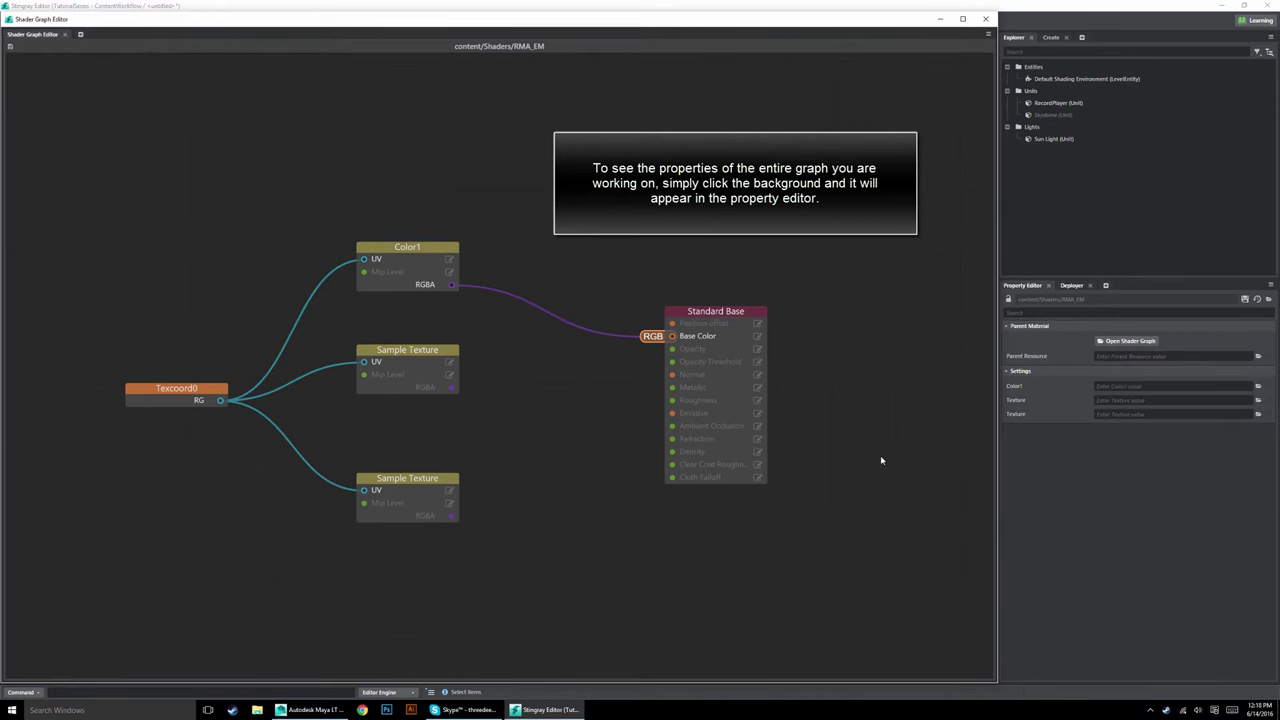
Change the node's display name back to Color, keeping its slot name color.
click(1019, 389)
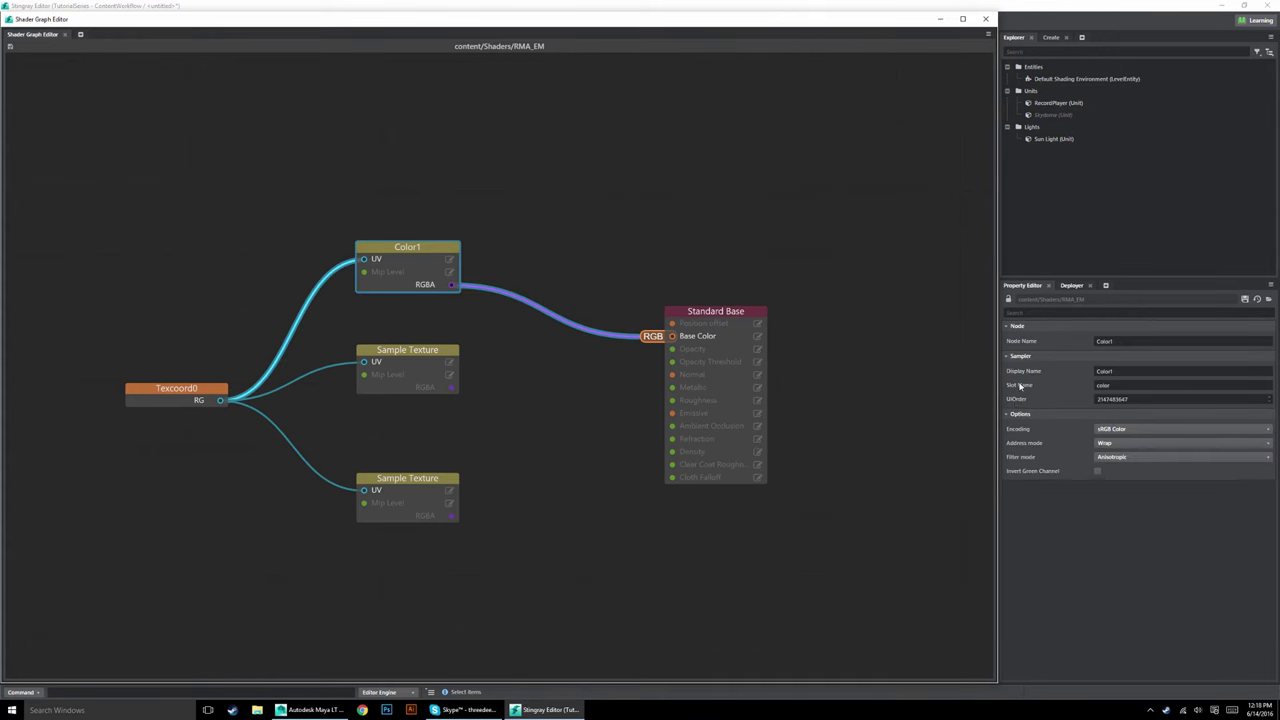
double_click(1133, 386)
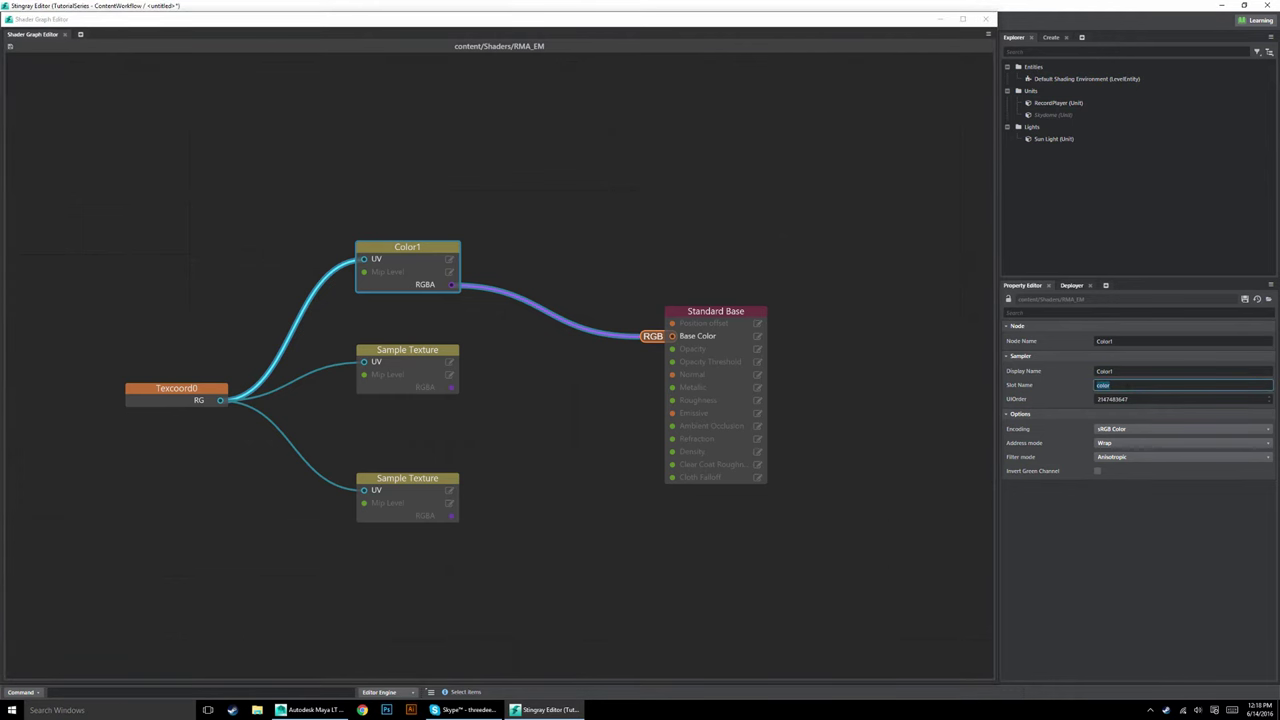
click(1128, 385)
click(1099, 386)
key(shift+Tab)
text(Co)
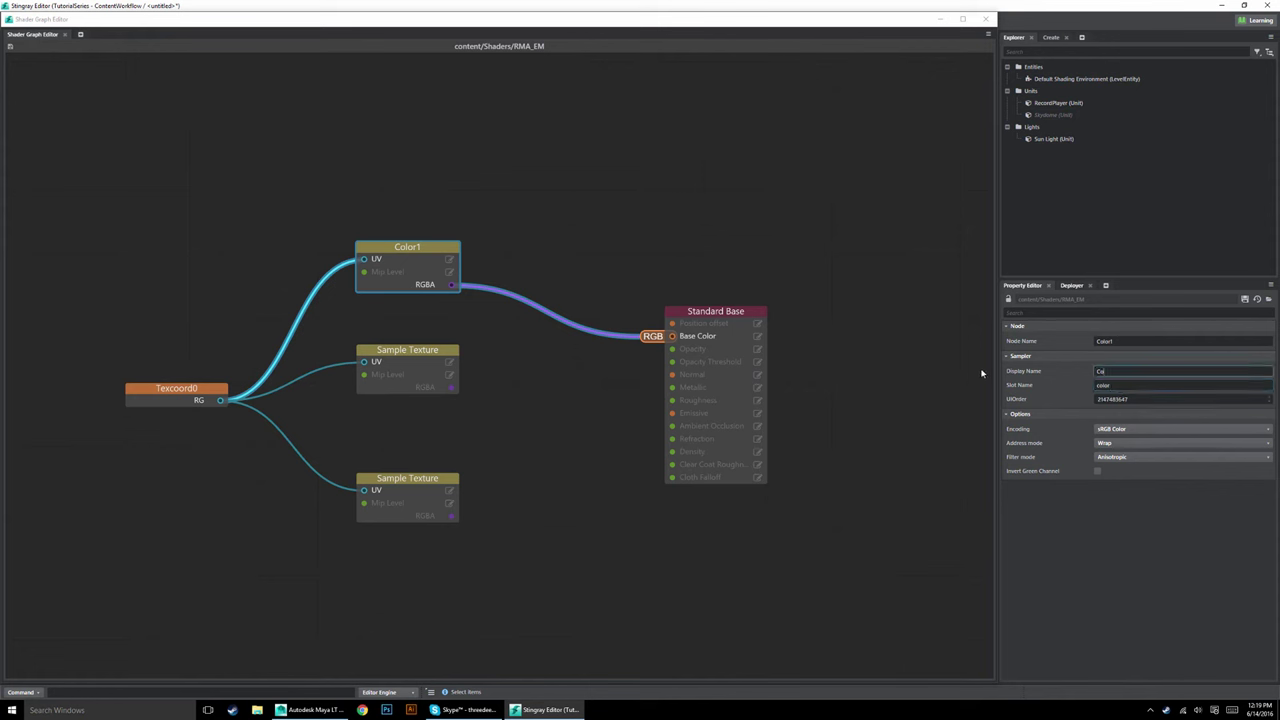
text(lor)
key(Return)
Set the node name to Color and confirm its slot name color in the graph settings.
double_click(1112, 341)
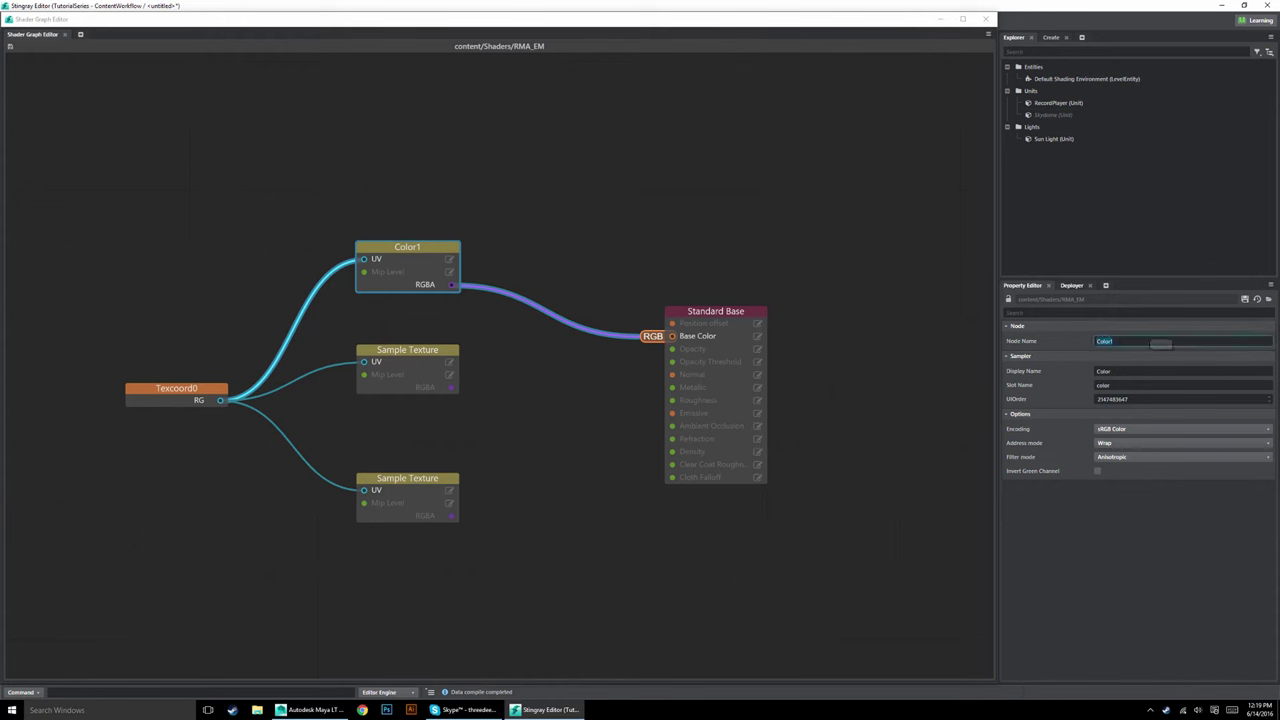
text(Color)
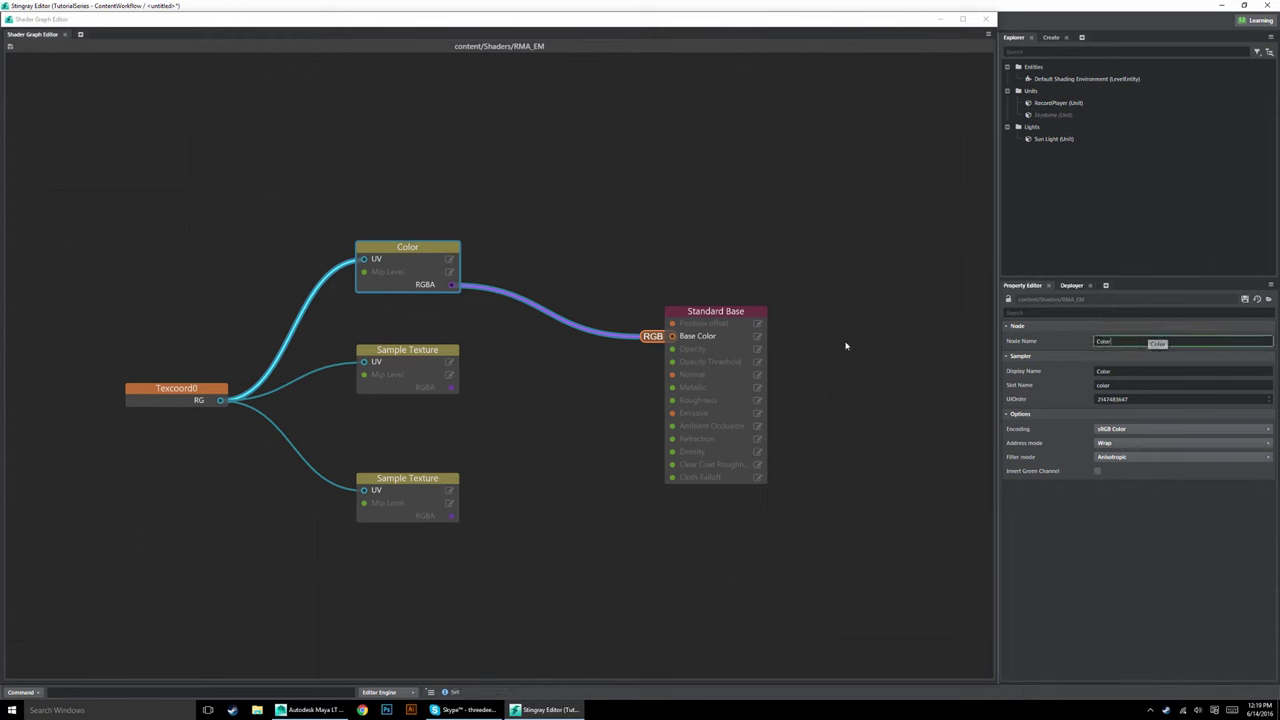
click(965, 310)
click(413, 241)
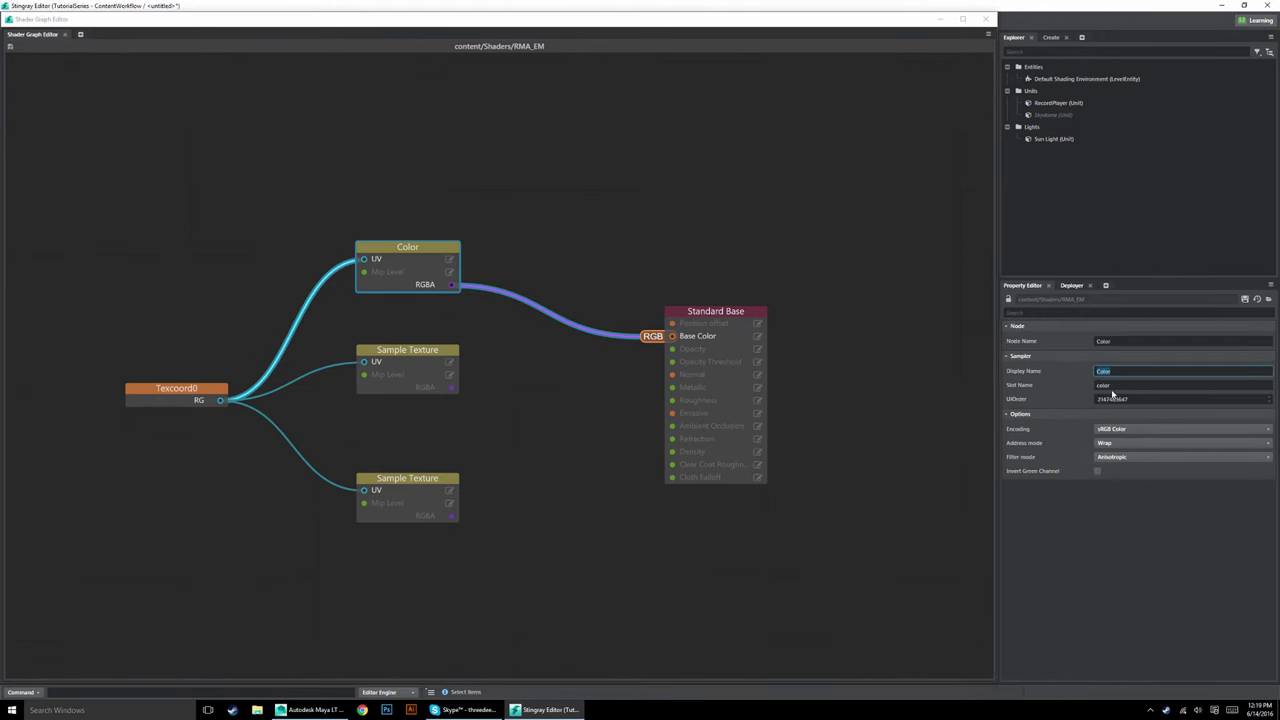
double_click(1103, 385)
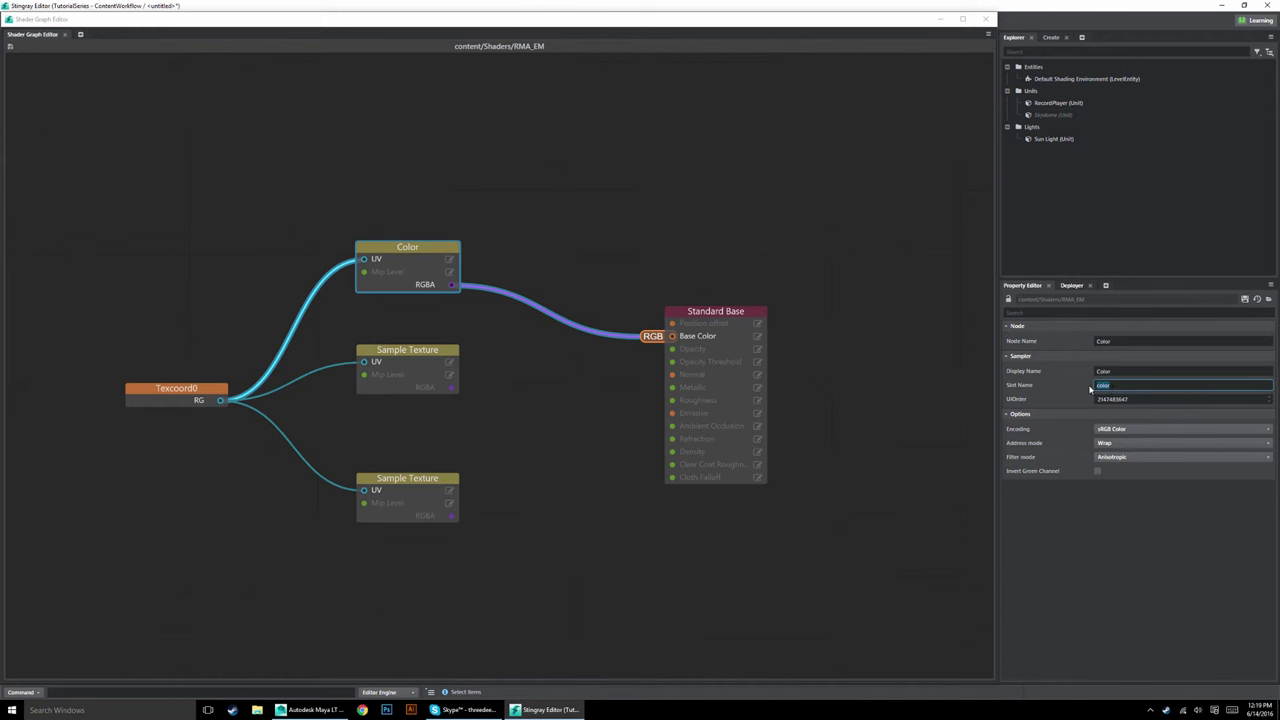
click(836, 401)
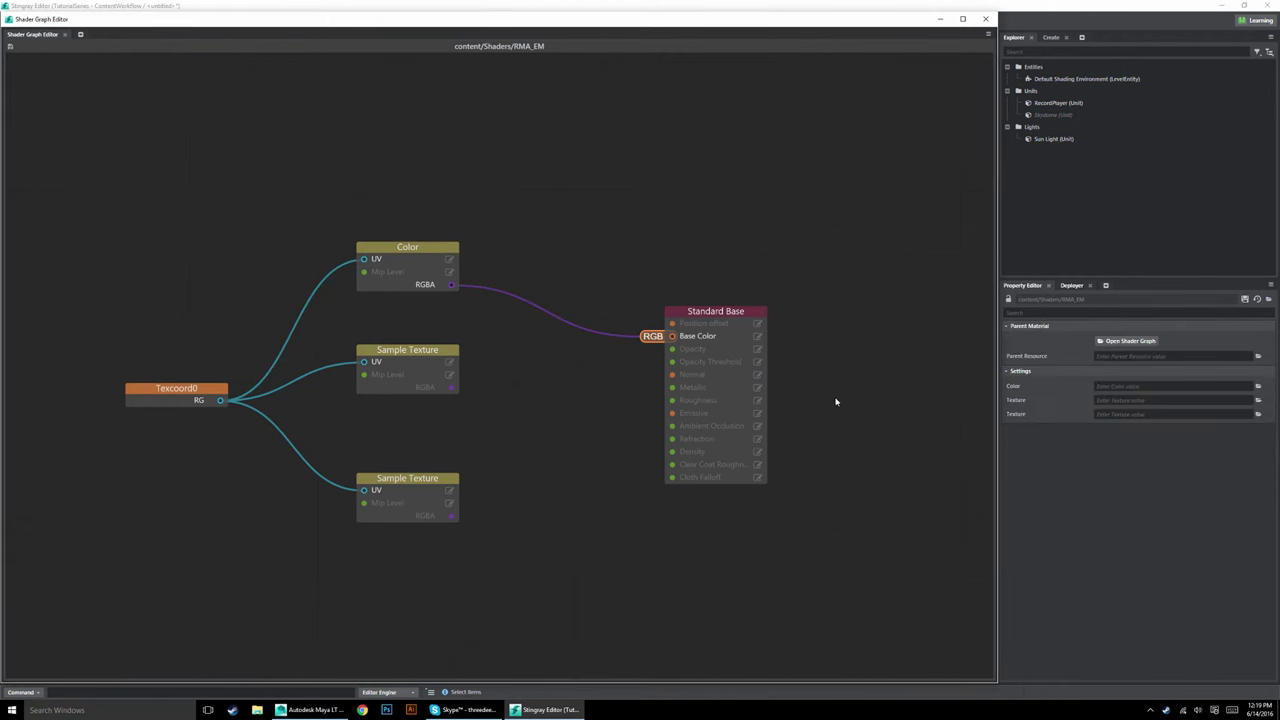
click(402, 350)
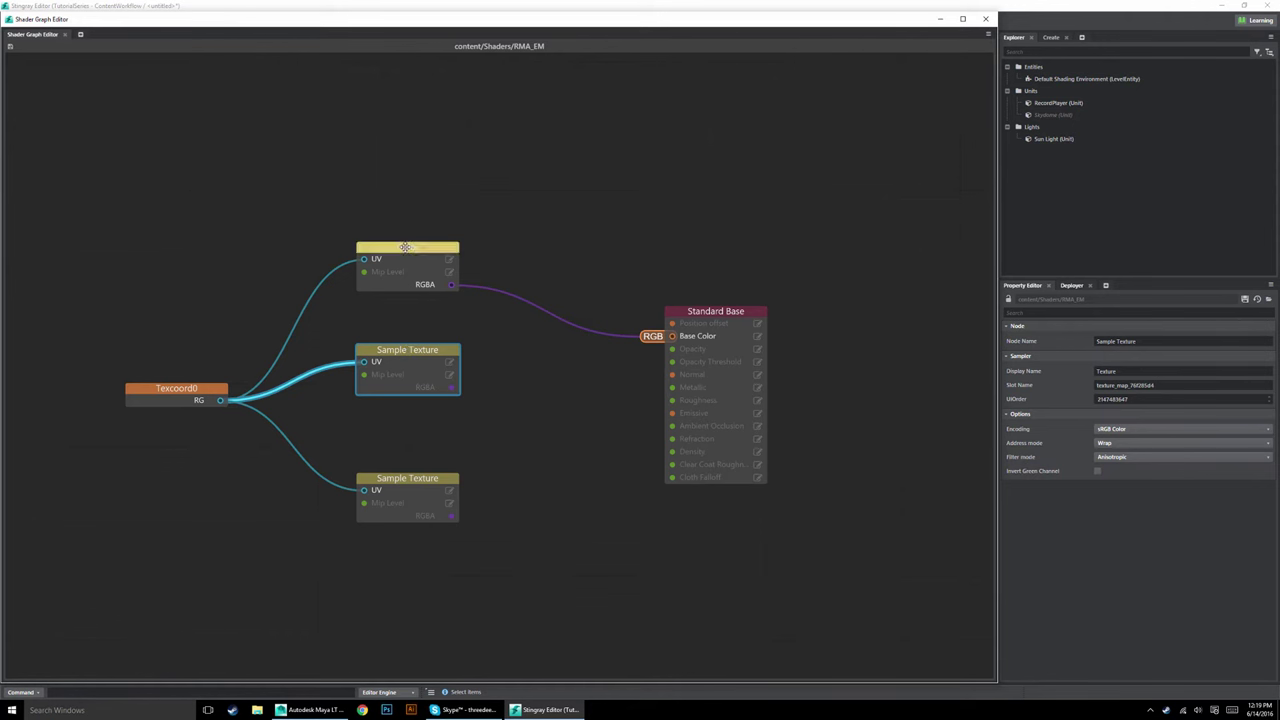
Rearrange the Color, Texcoord0 and middle Sample Texture nodes in the graph.
drag(403, 247, 389, 218)
drag(178, 390, 165, 364)
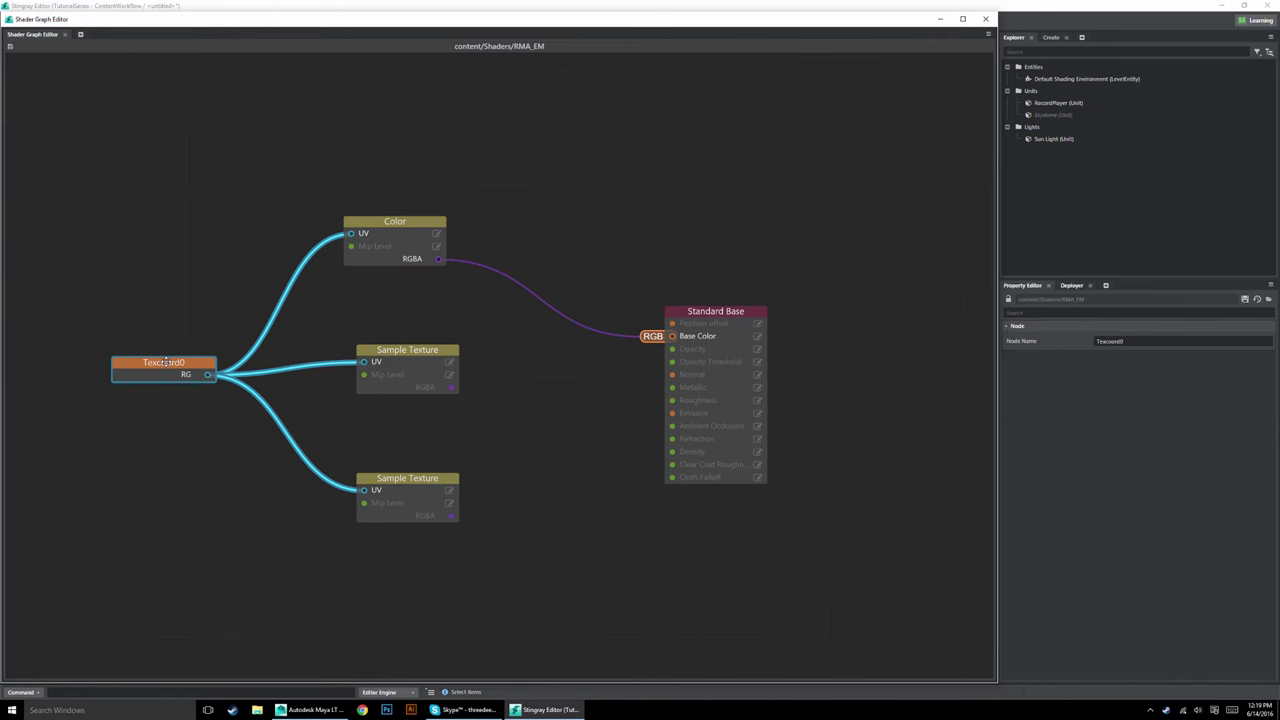
drag(409, 218, 422, 224)
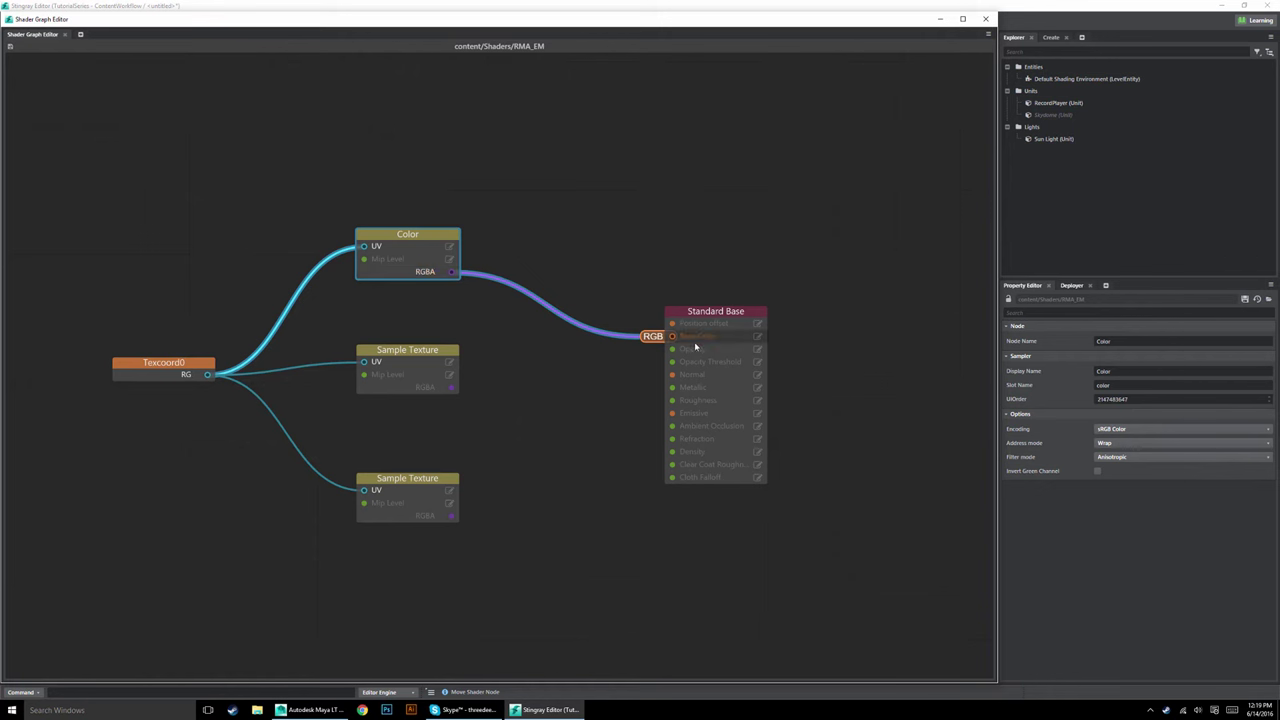
drag(696, 347, 696, 347)
click(471, 400)
drag(398, 344, 398, 362)
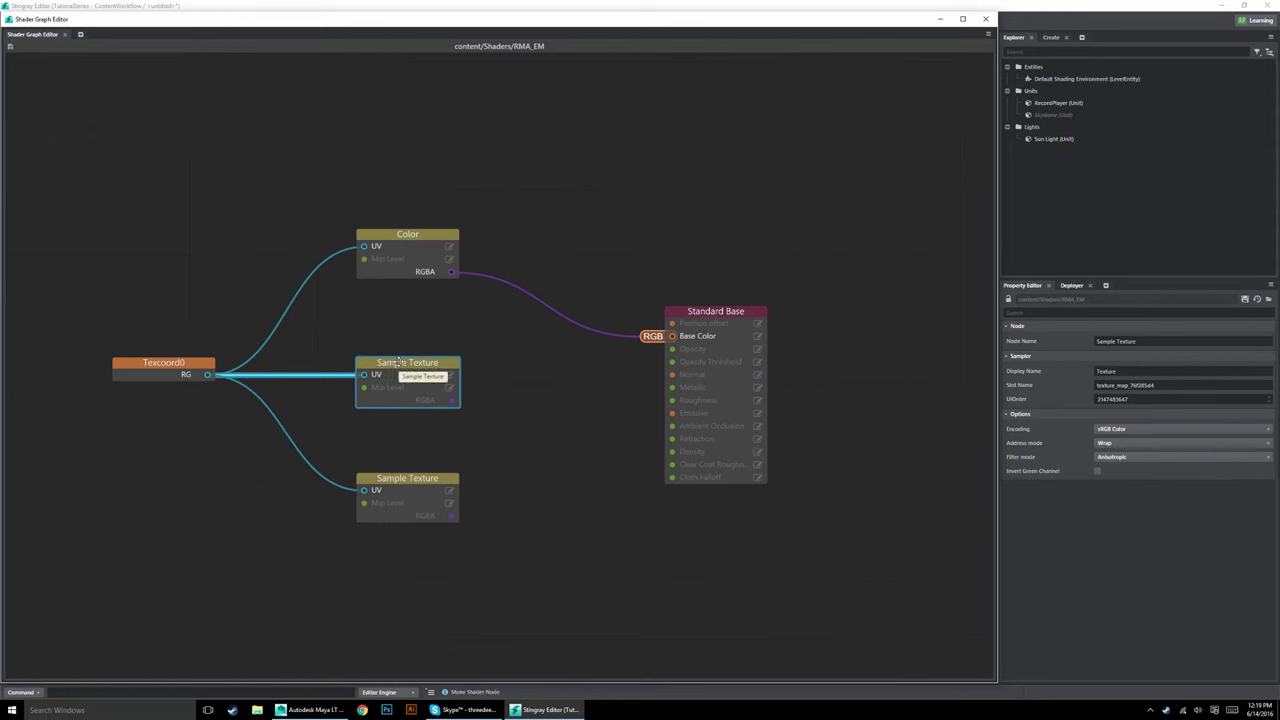
Set the middle node's name and display name to RMA and its slot name to rma.
click(1157, 342)
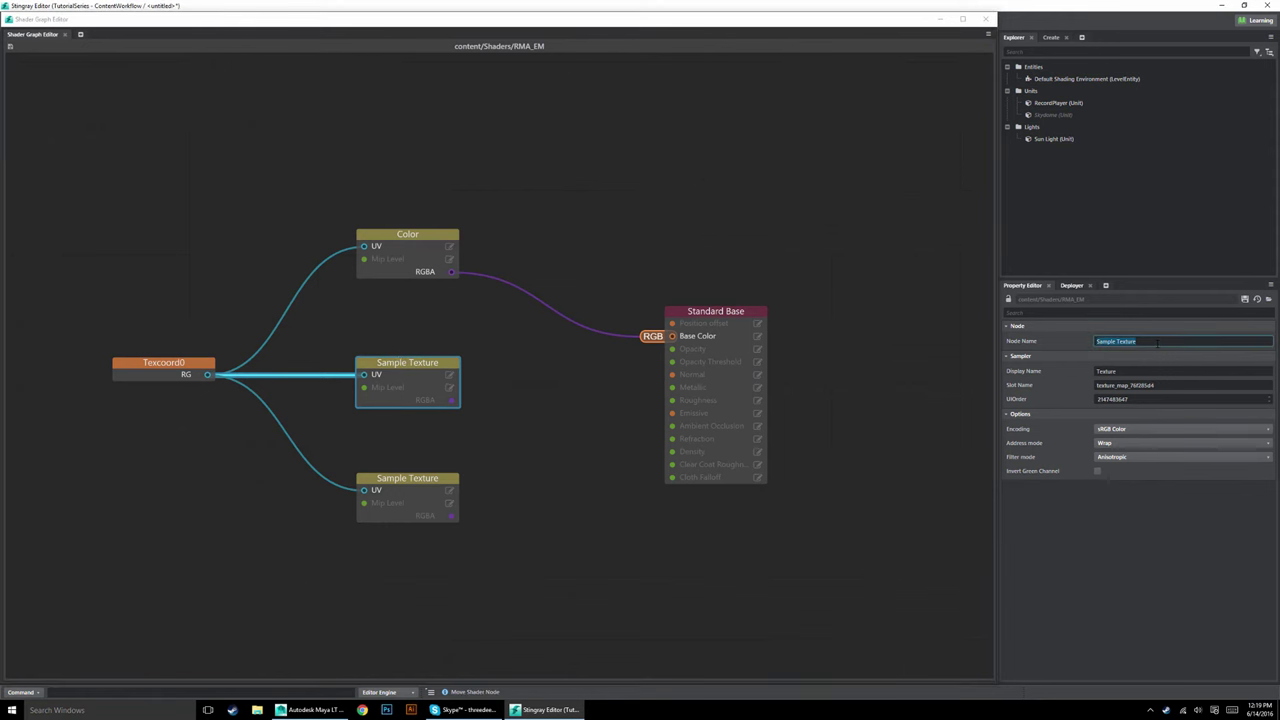
text(RMA)
key(Return)
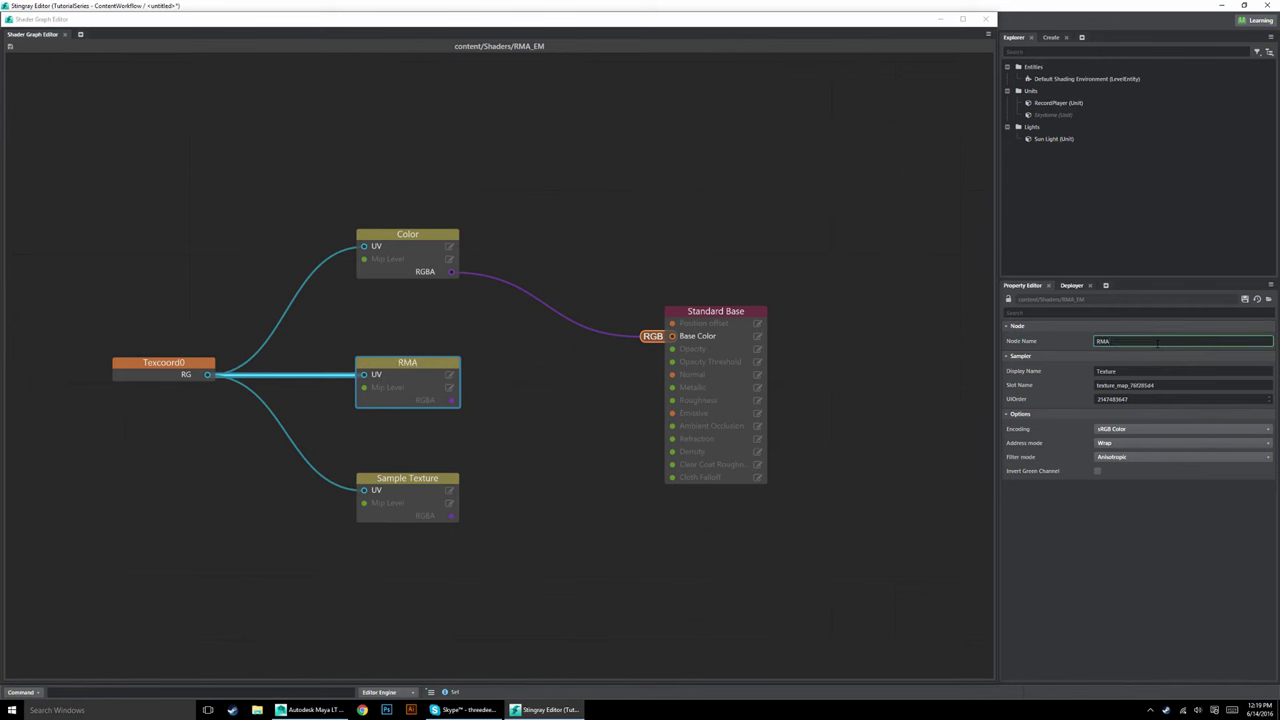
key(Tab)
text(RMA)
key(Return)
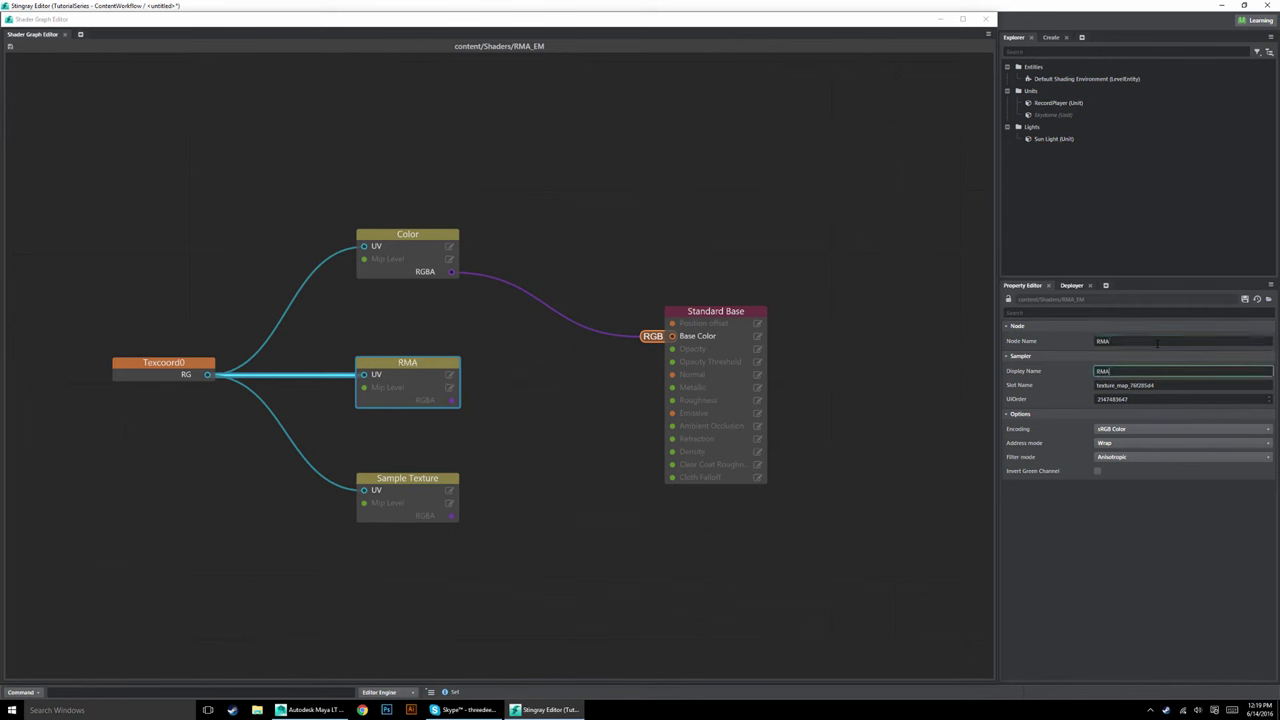
key(Tab)
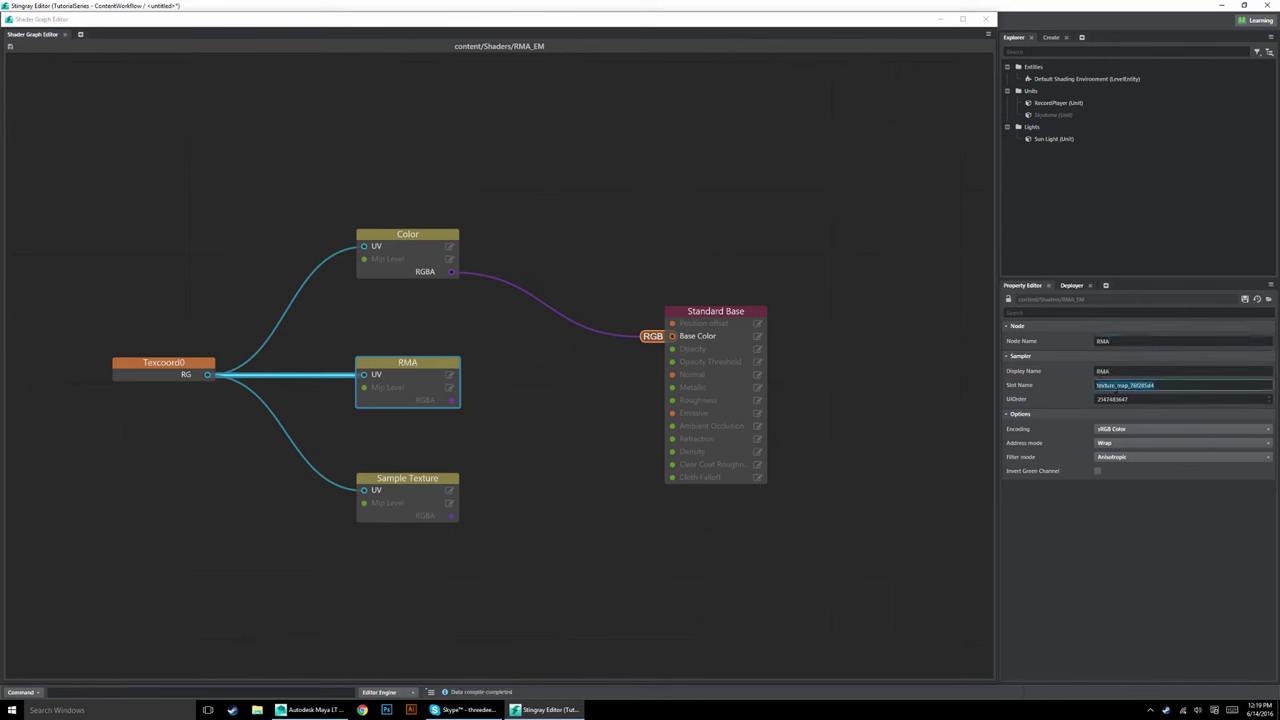
text(rma)
key(Return)
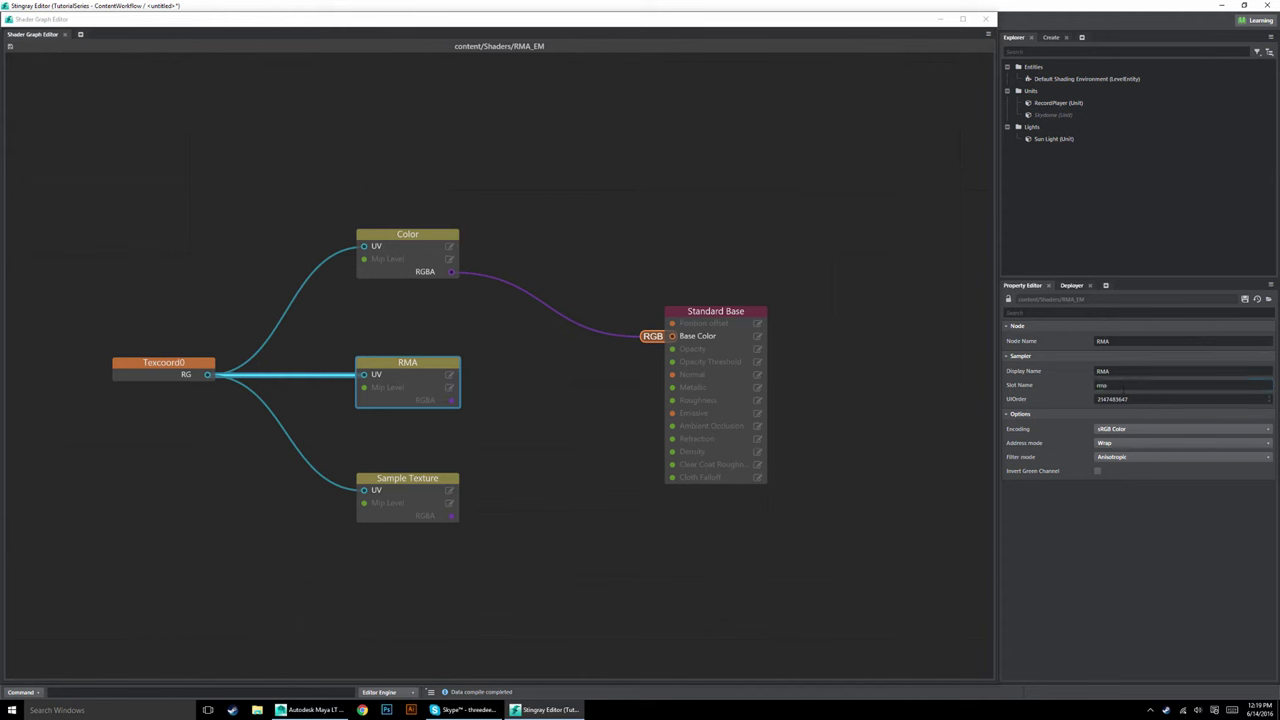
click(511, 461)
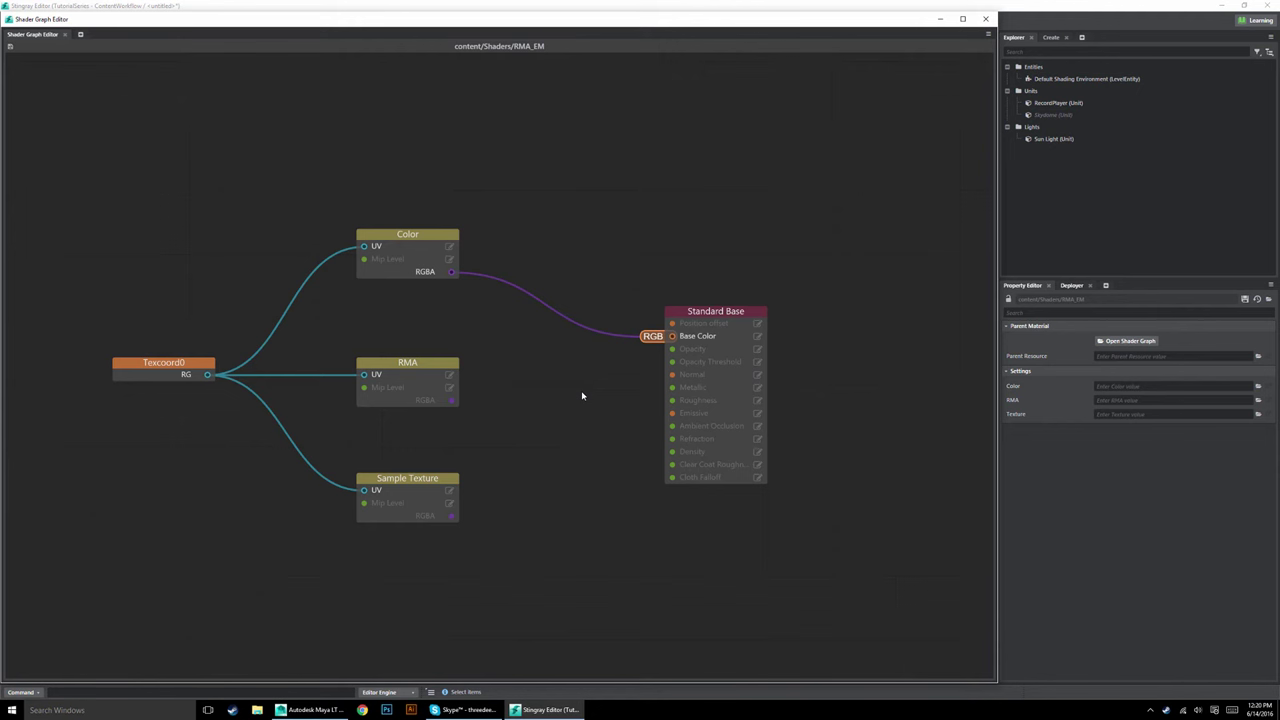
Retitle the middle texture node RMA and wire its output into Roughness.
click(410, 360)
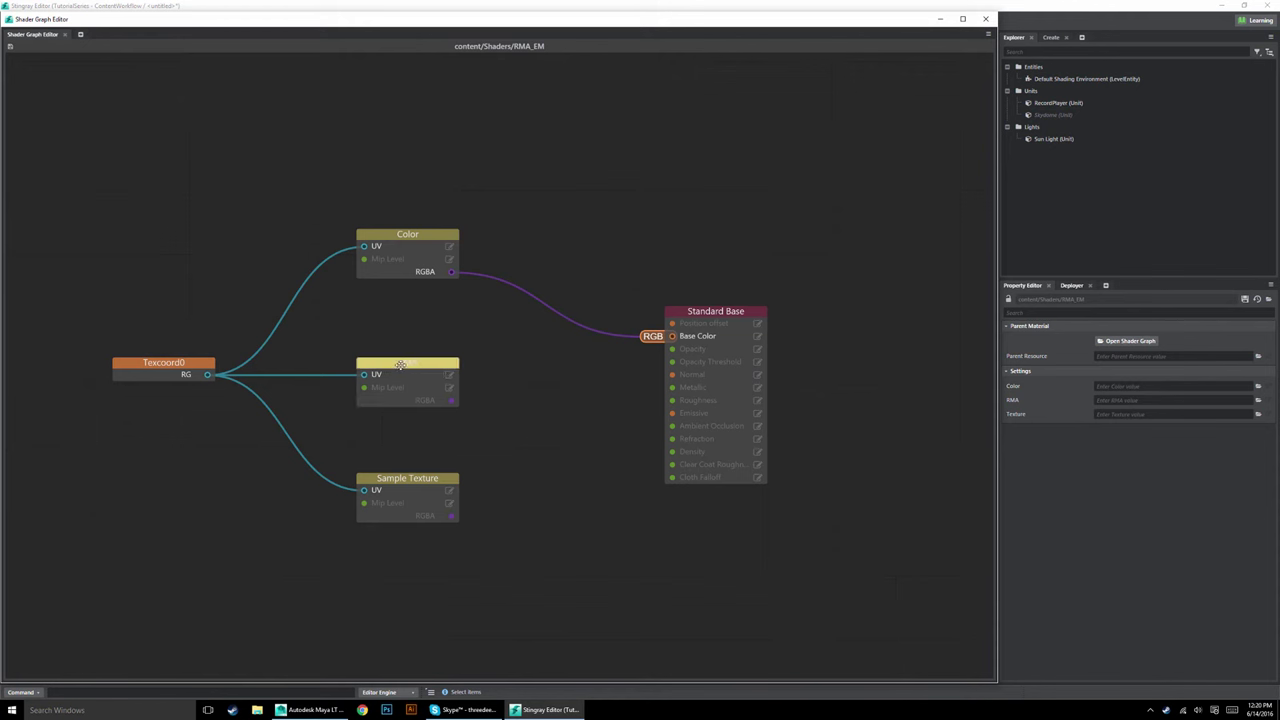
key(Return)
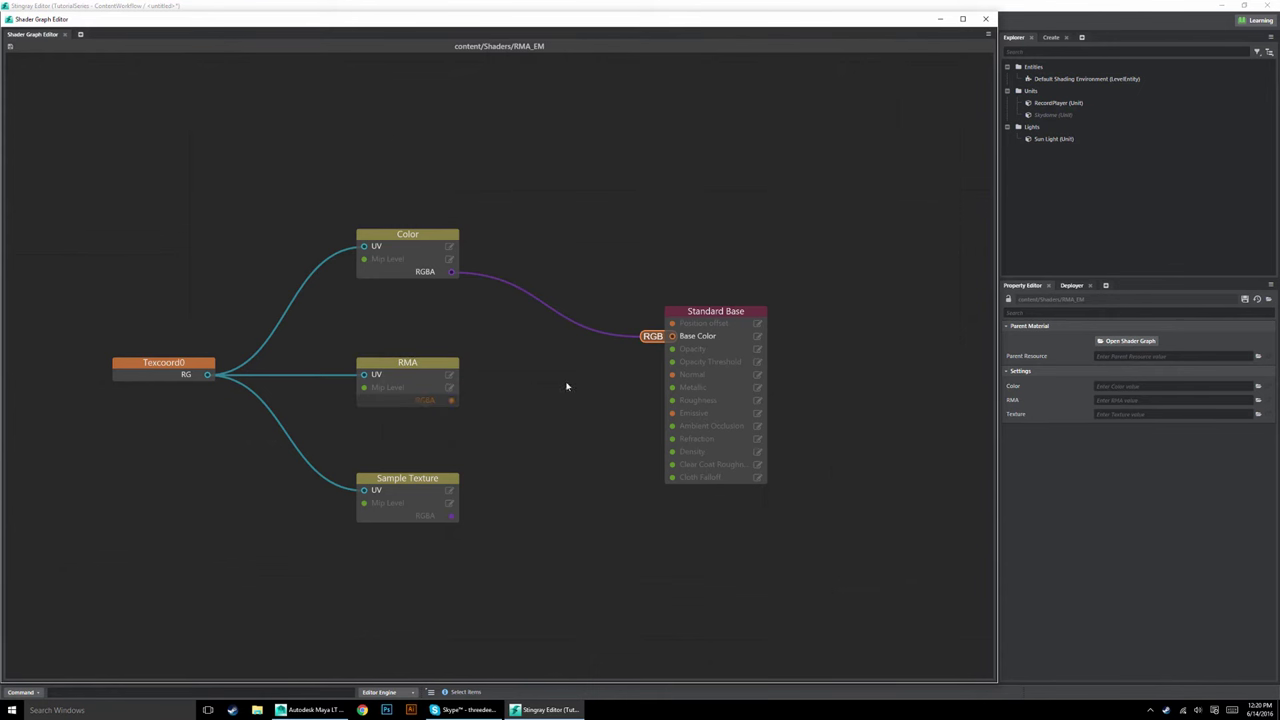
drag(452, 402, 663, 403)
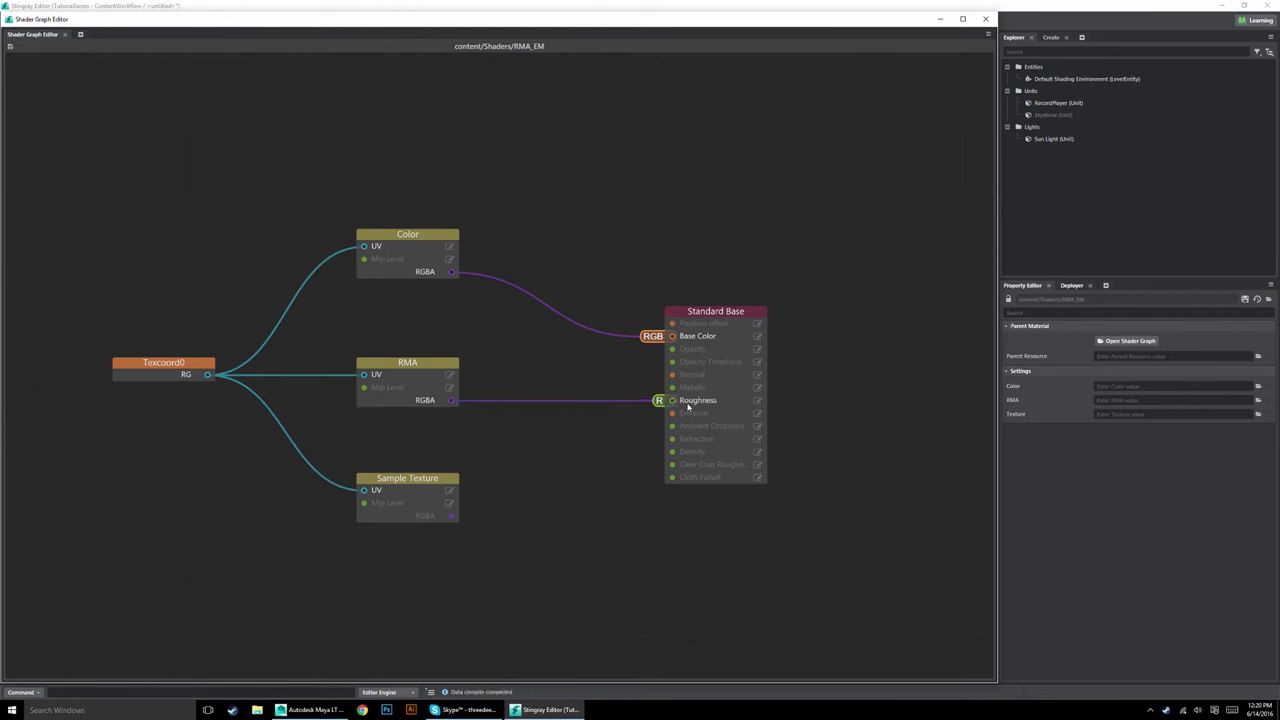
Feed RMA's green channel to Metallic and its blue channel to Ambient Occlusion.
drag(452, 402, 676, 389)
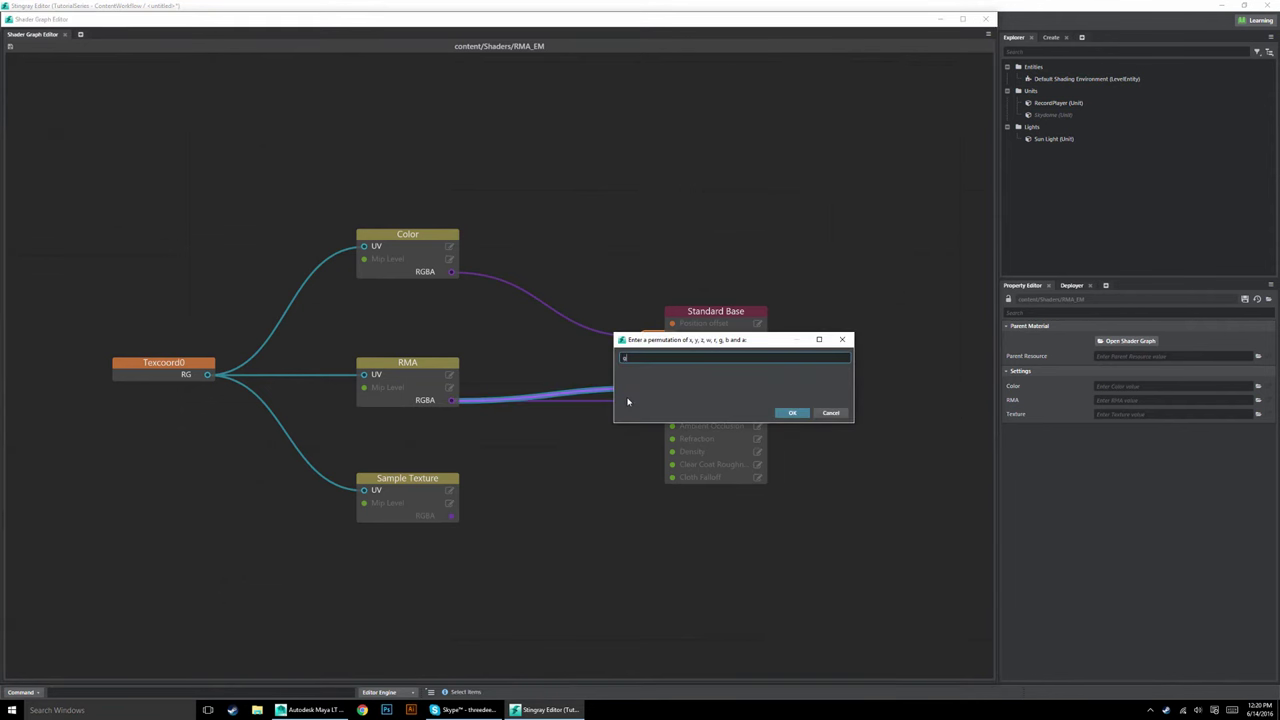
key(Return)
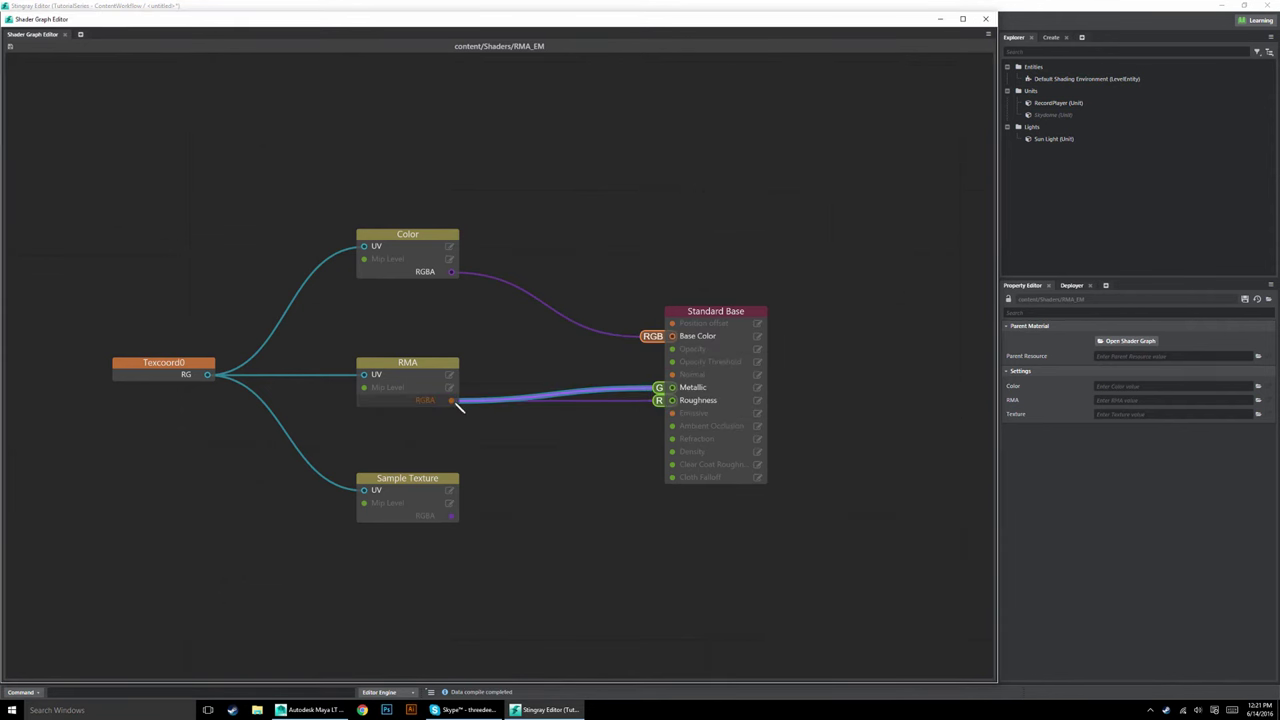
drag(454, 402, 636, 433)
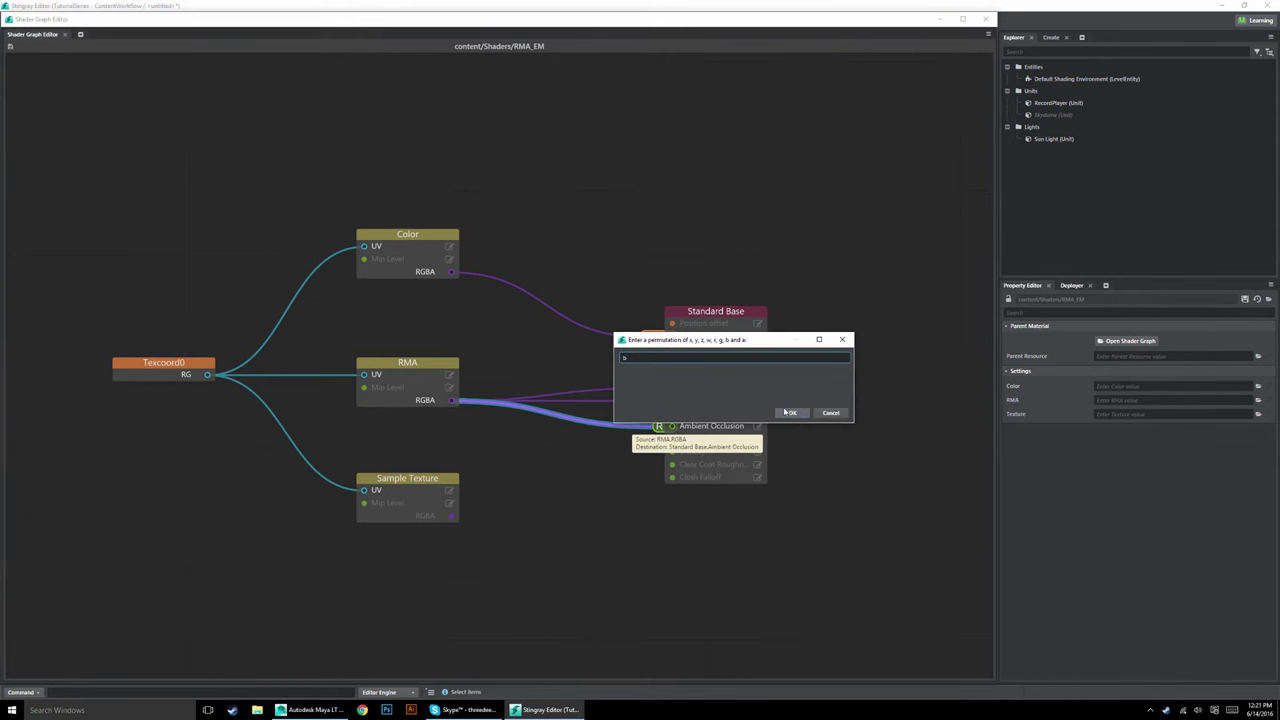
text(b)
key(Return)
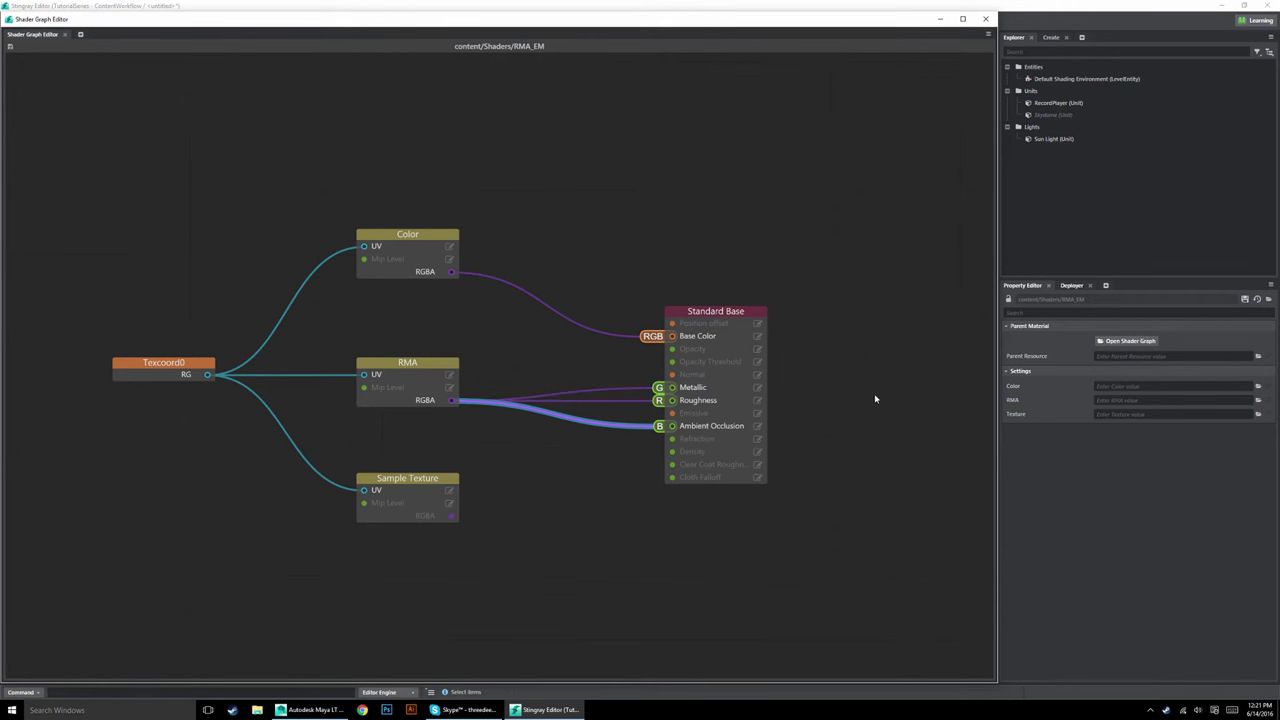
mouse_move(406, 479)
mouse_down()
mouse_move(443, 514)
mouse_move(420, 457)
mouse_move(390, 473)
mouse_move(390, 460)
mouse_up()
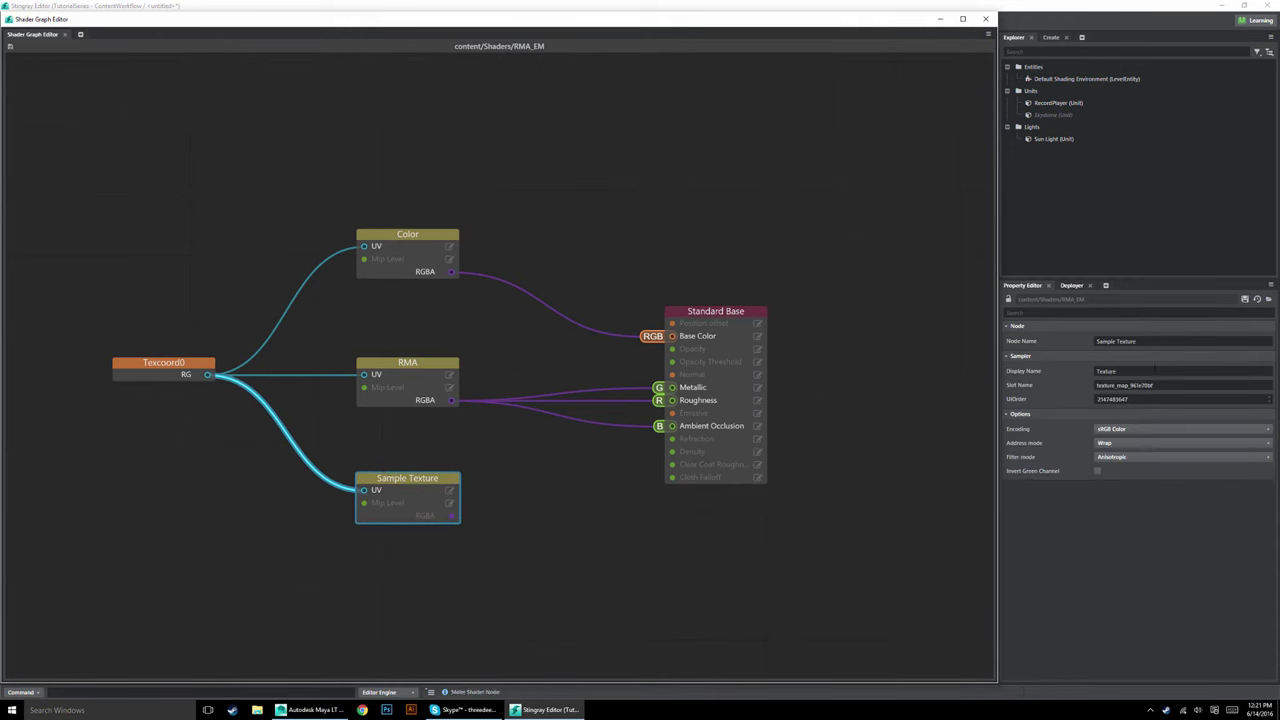
Rename the Sample Texture node to Emissive, with display name Emissive and slot name emissive.
click(1157, 341)
text(Emissive)
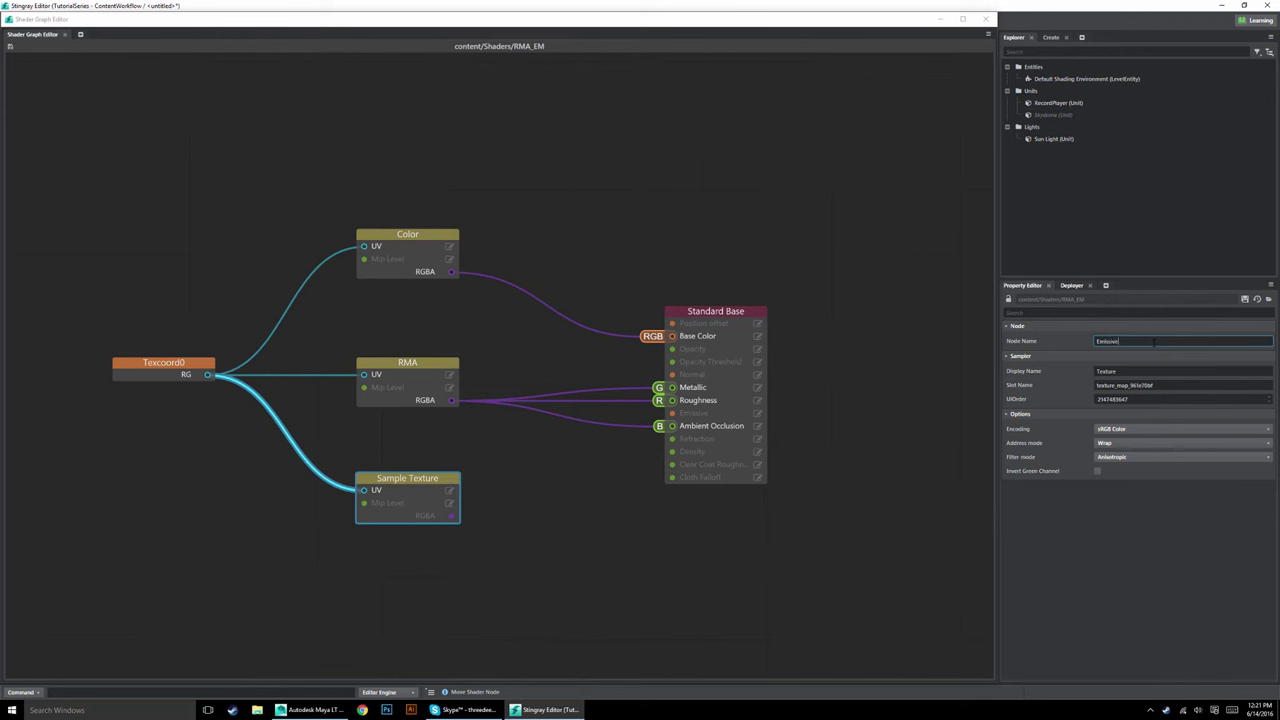
key(Tab)
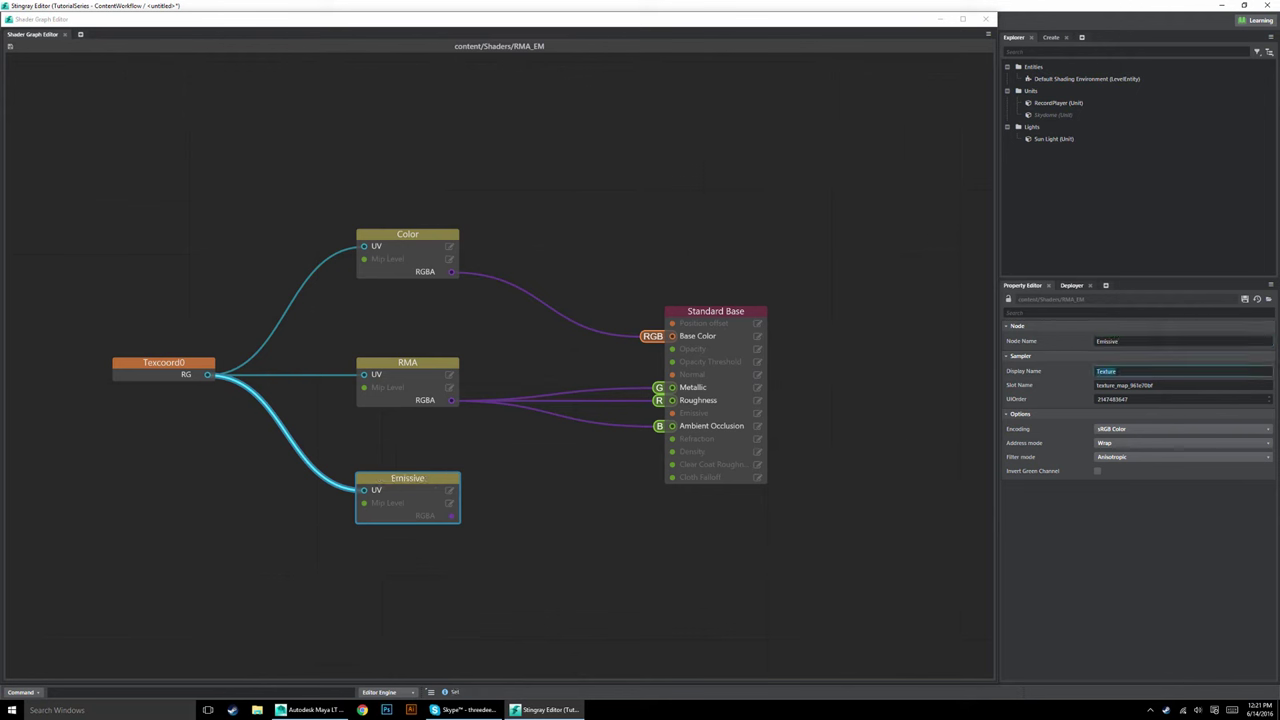
text(Emissive)
key(Return)
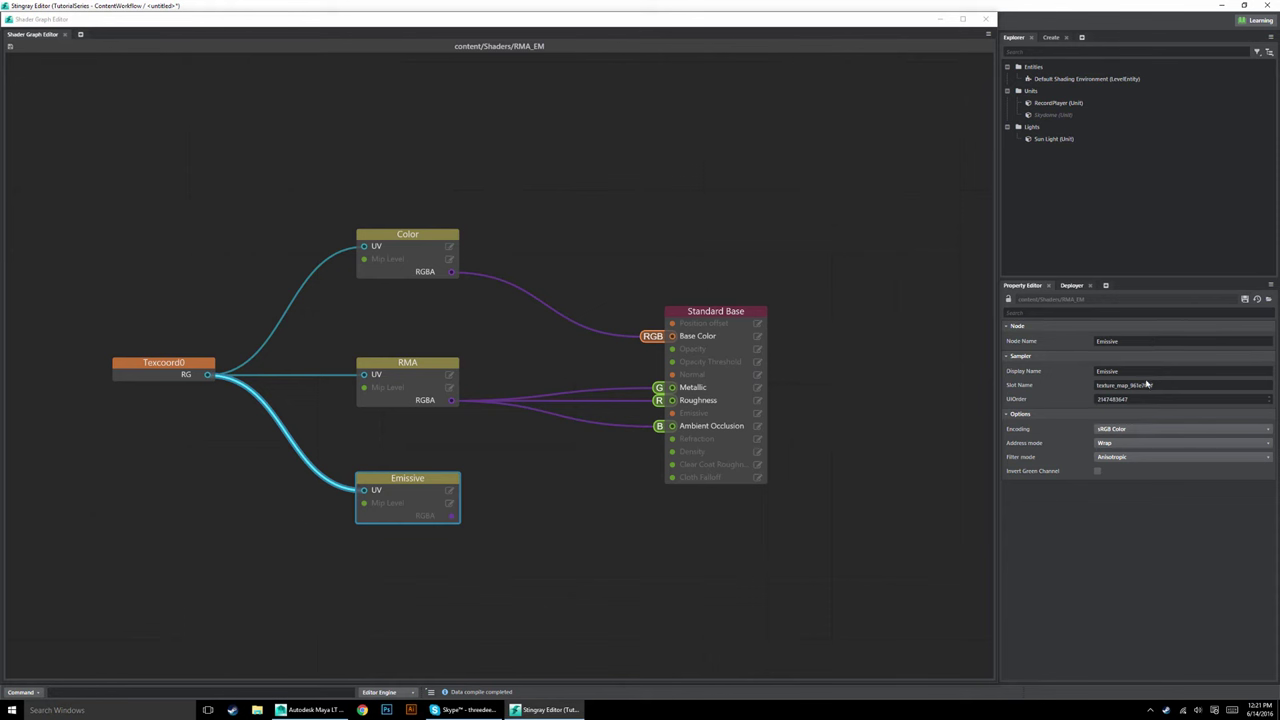
double_click(1147, 384)
text(emissi)
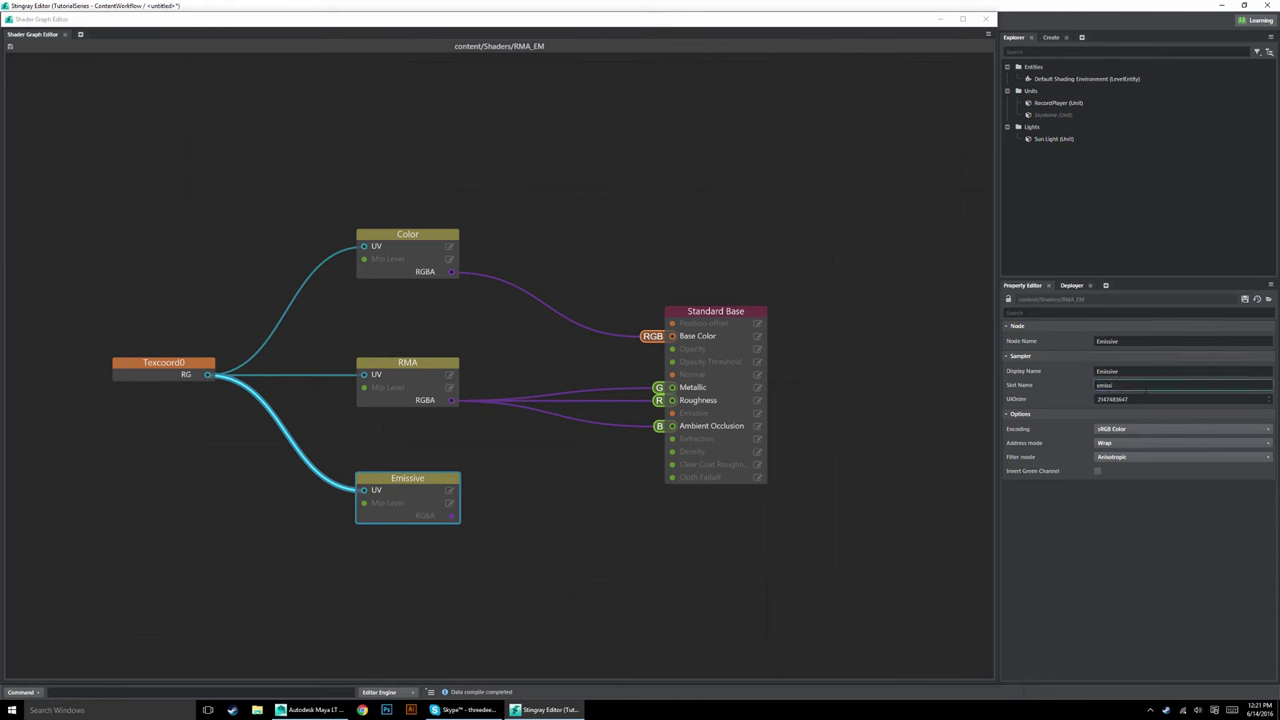
text(ve)
key(Return)
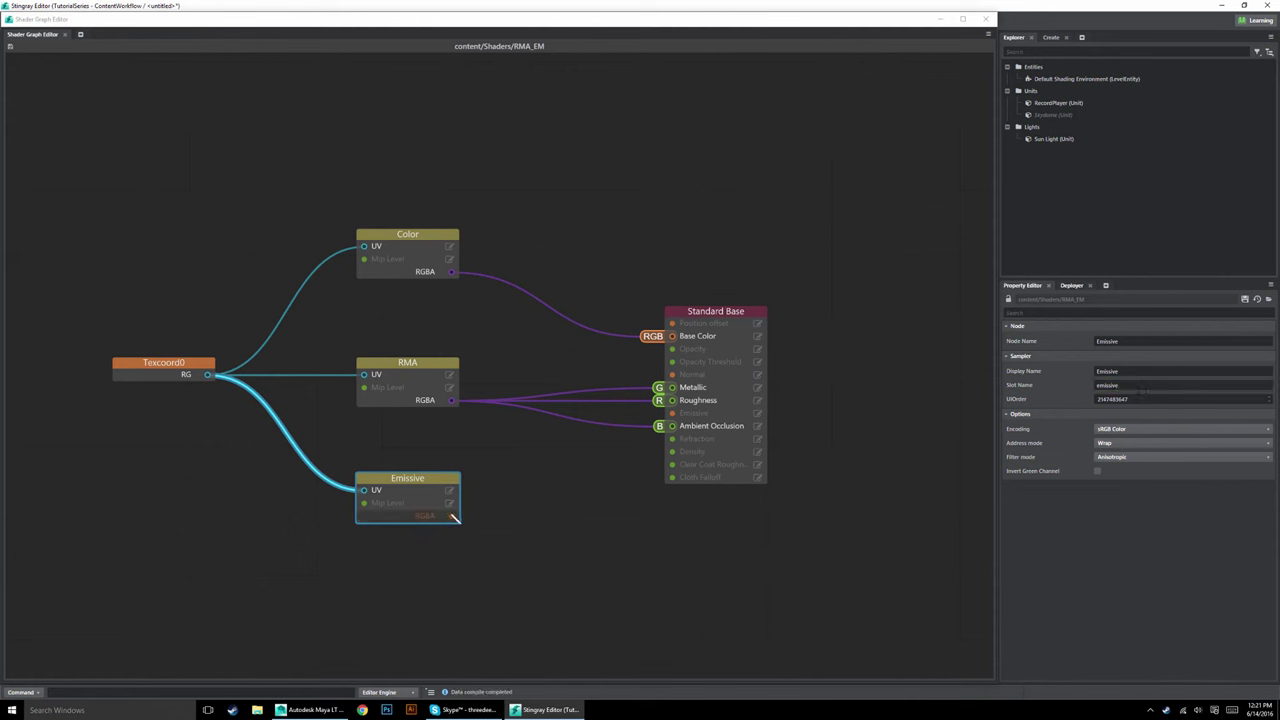
Wire the Emissive texture into the Emissive input and place it below-left of RMA.
drag(458, 519, 672, 413)
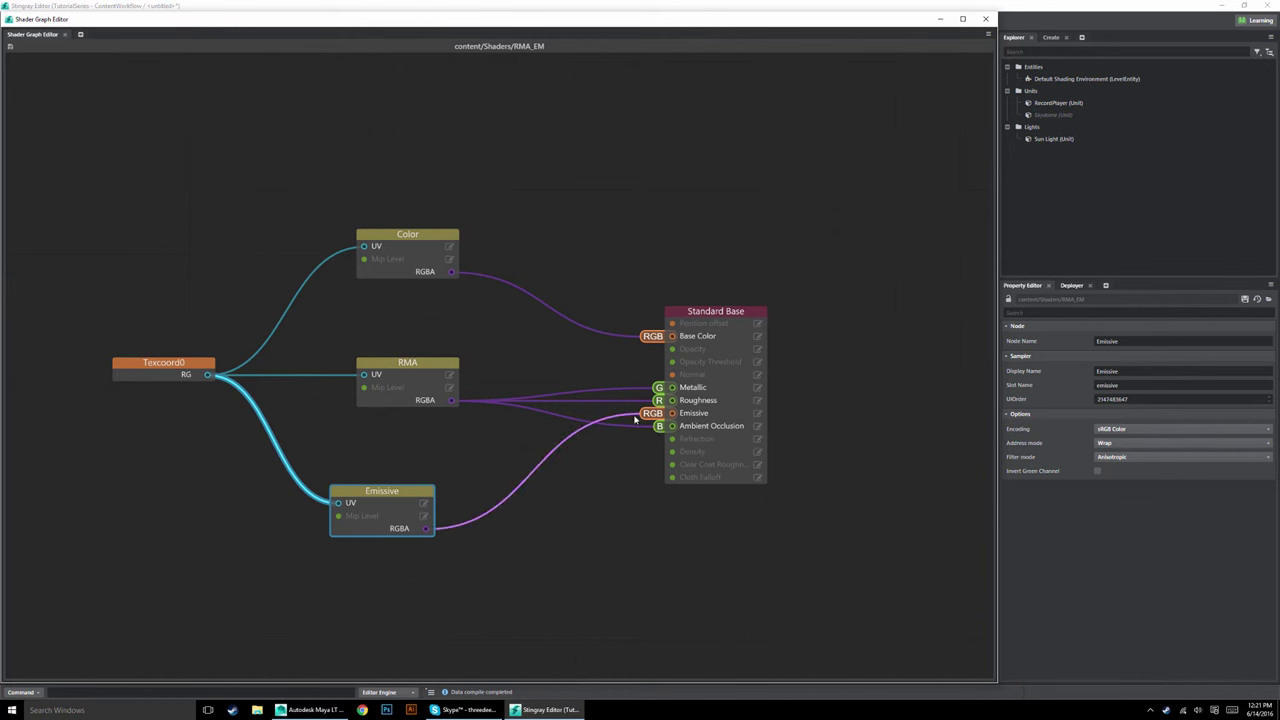
drag(409, 491, 437, 442)
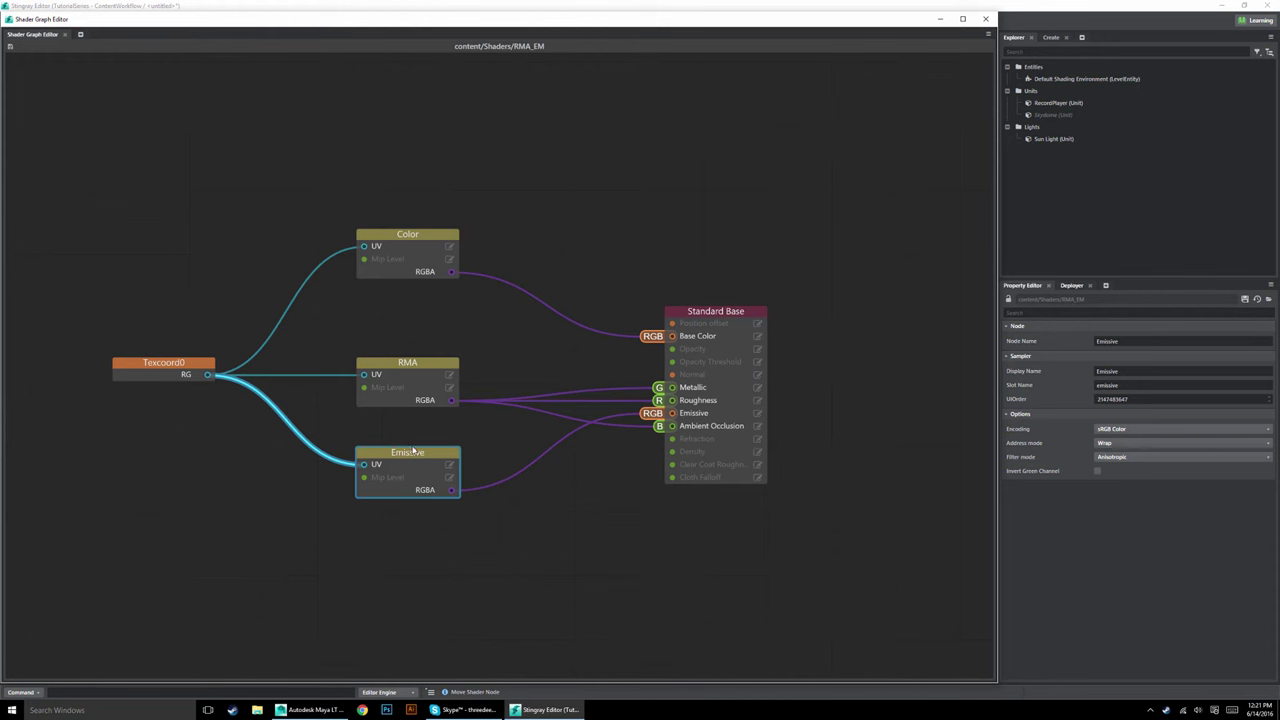
drag(413, 451, 402, 579)
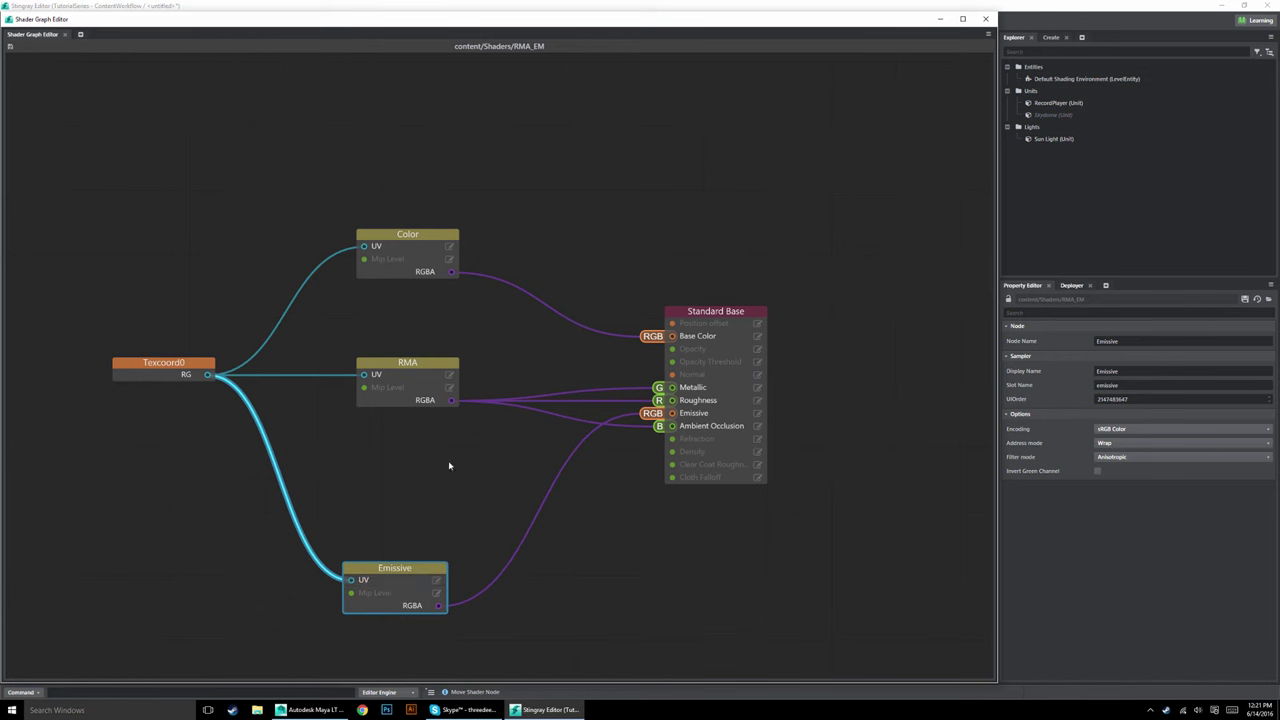
Add a Multiply node and feed the Emissive texture's rgb into its B input.
right_click(408, 473)
mouse_move(438, 545)
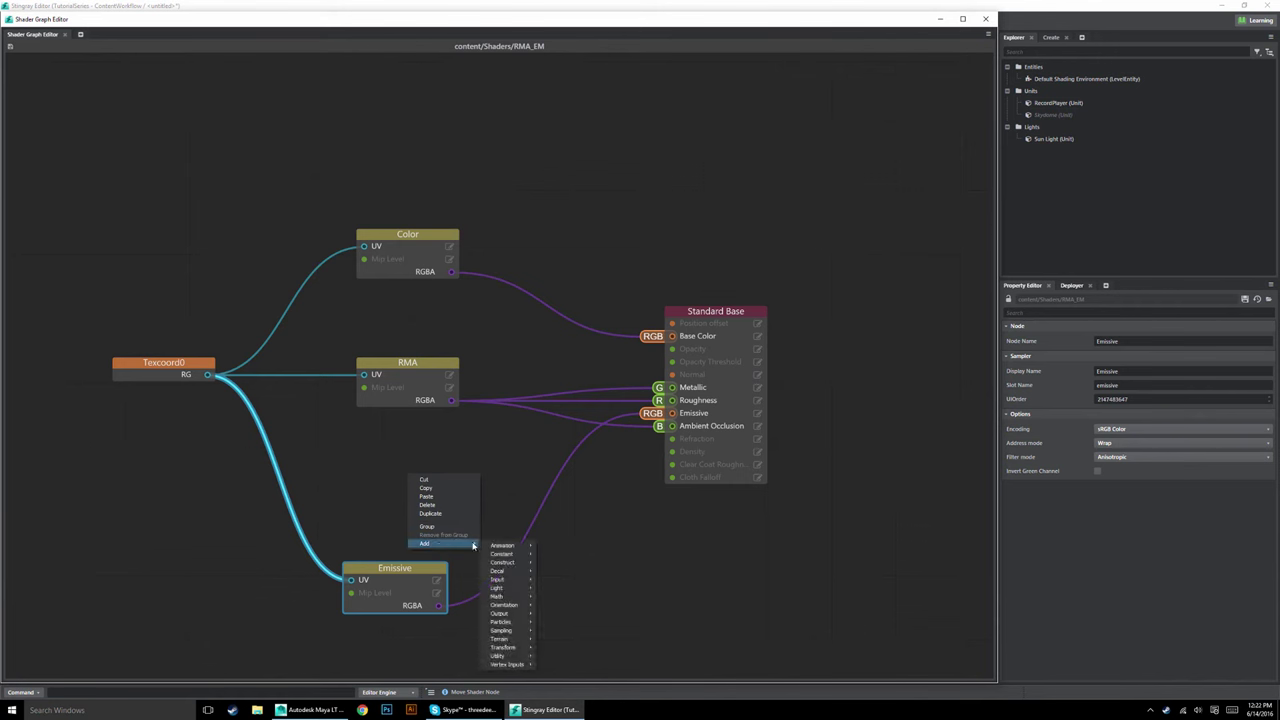
mouse_move(511, 599)
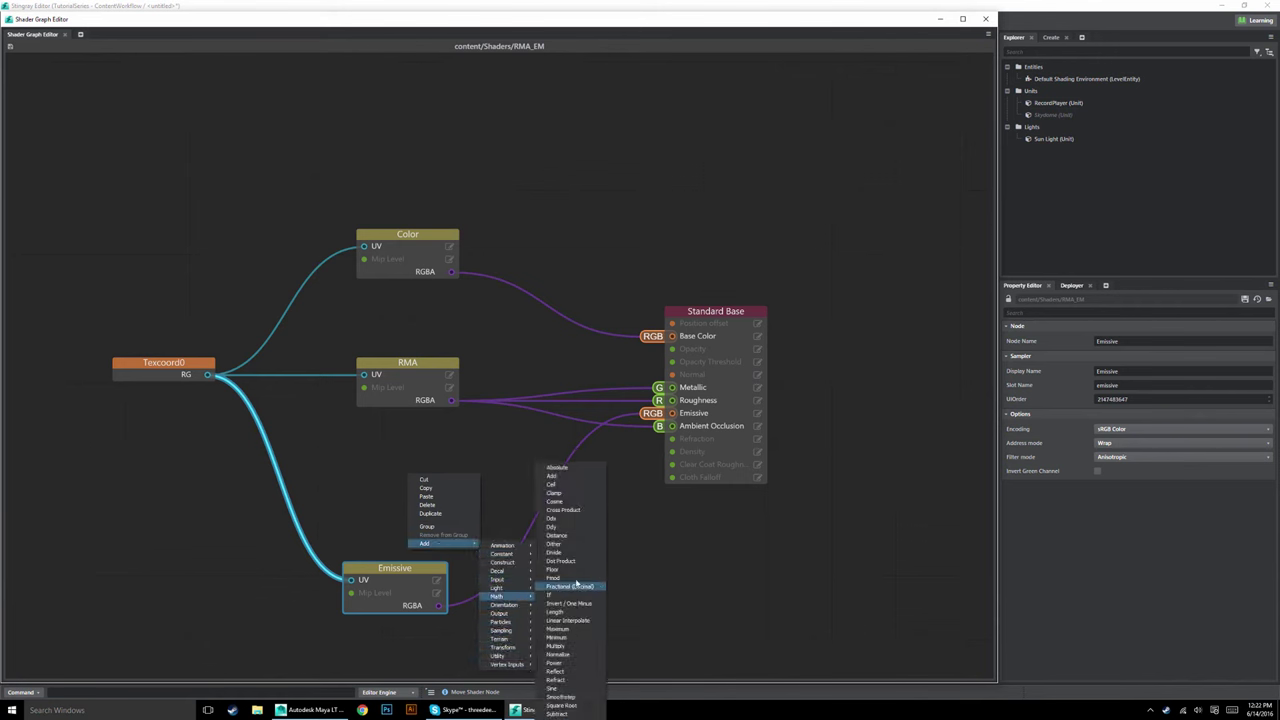
click(566, 646)
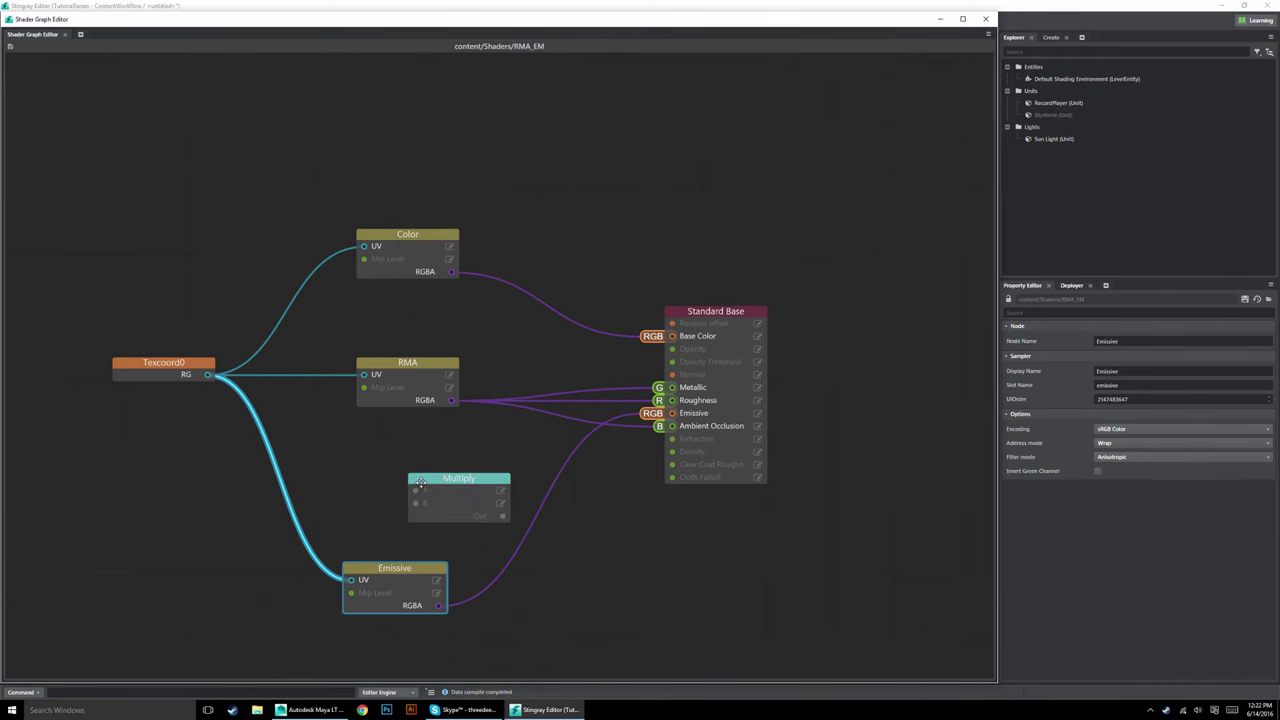
drag(424, 482, 540, 520)
drag(440, 606, 531, 542)
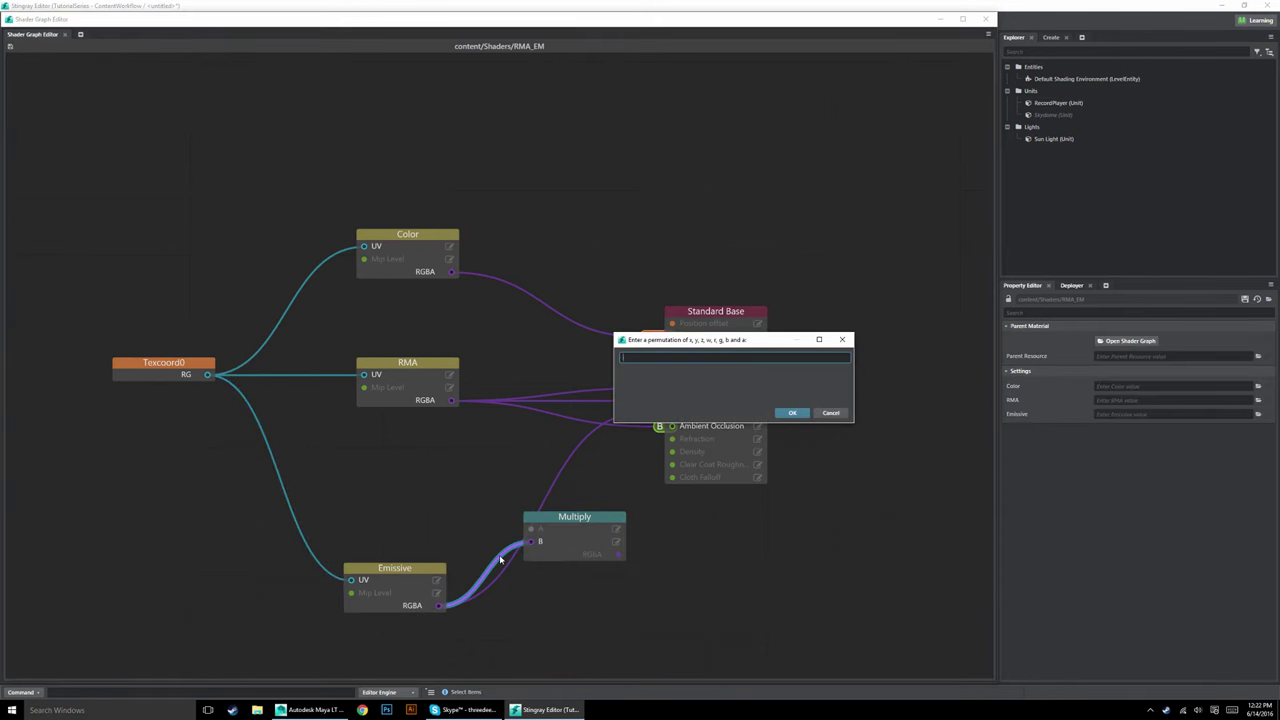
text(rgb)
key(Return)
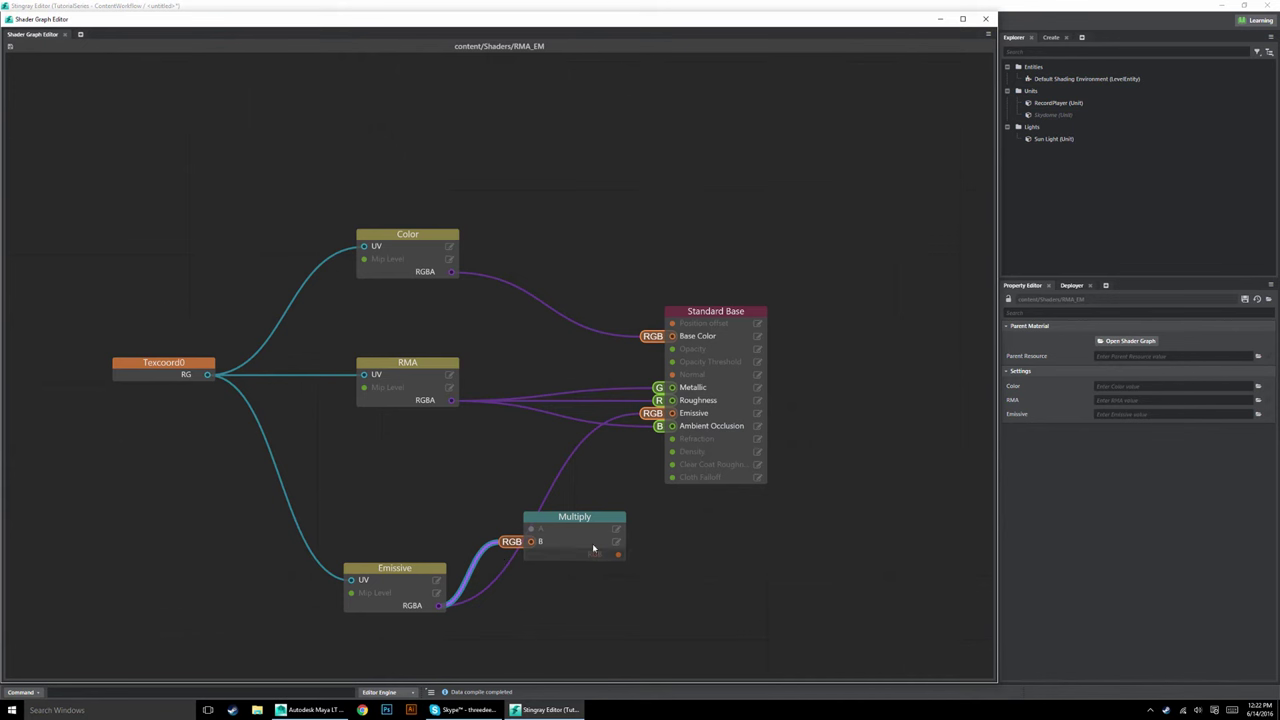
Replace the old Emissive wire with Multiply's output and rearrange the Multiply and Emissive nodes.
click(584, 490)
key(Delete)
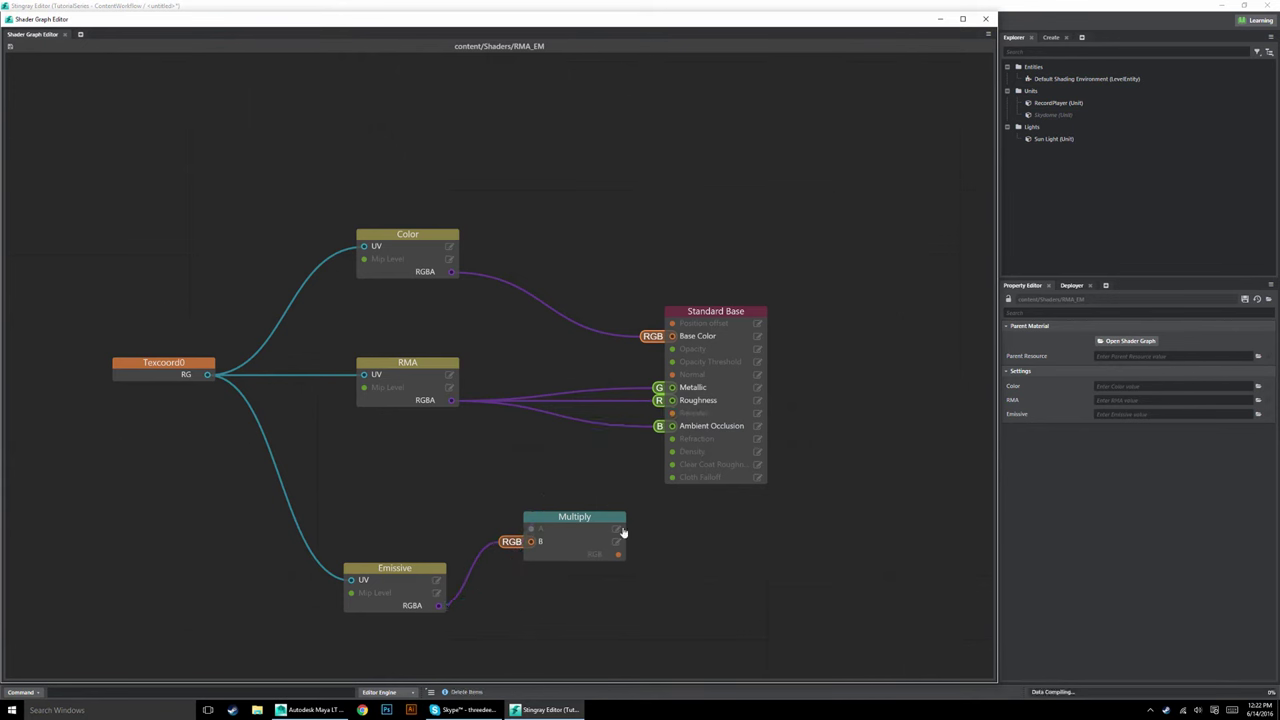
drag(620, 555, 672, 413)
click(590, 514)
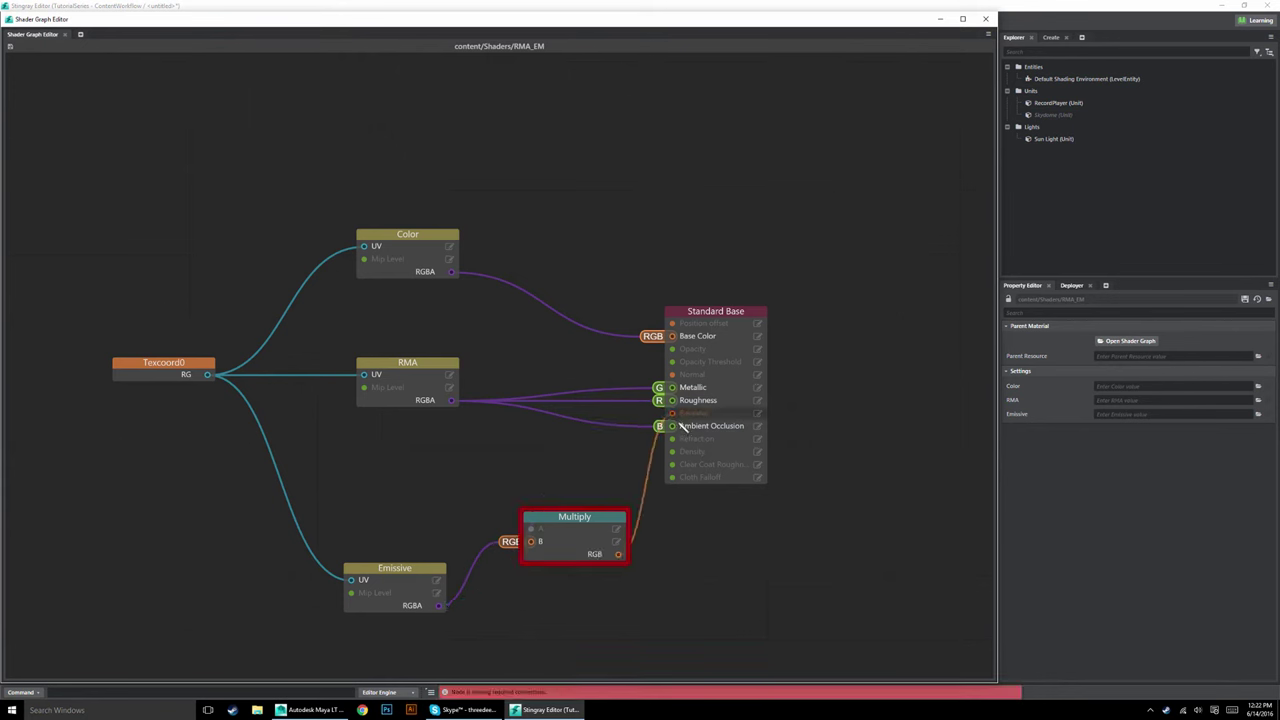
drag(590, 514, 564, 476)
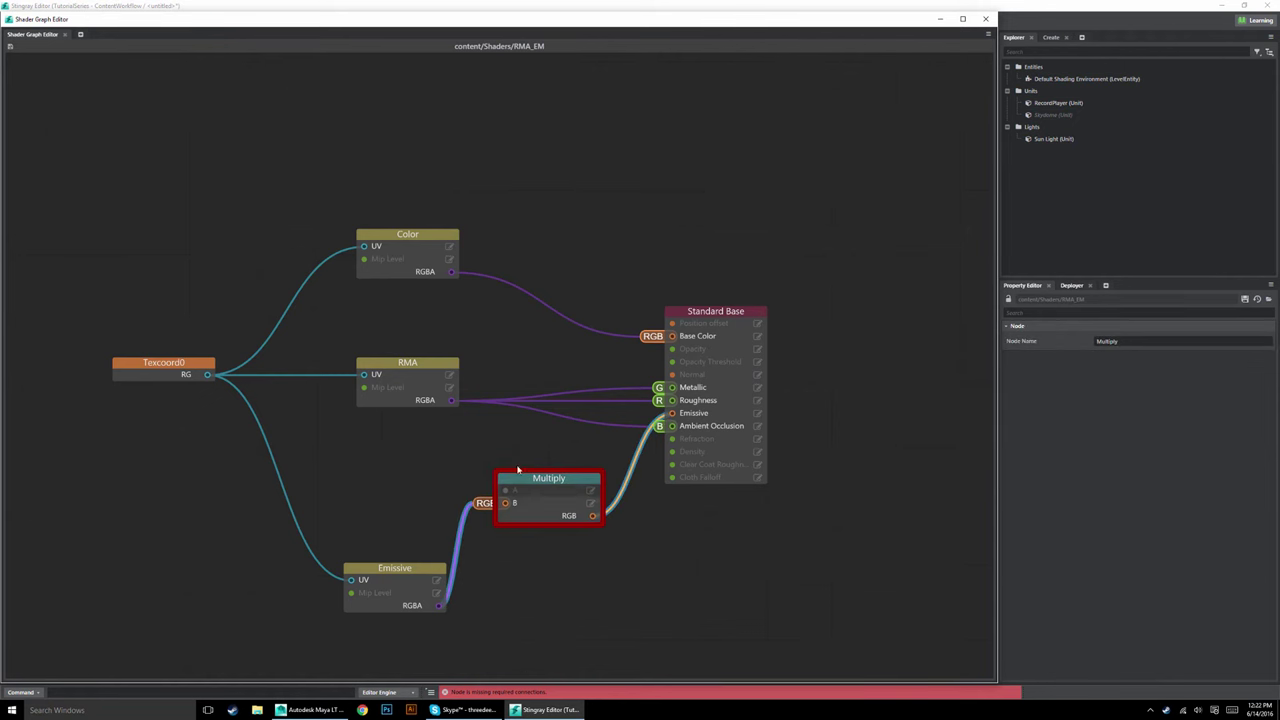
click(397, 565)
drag(397, 565, 332, 553)
click(541, 581)
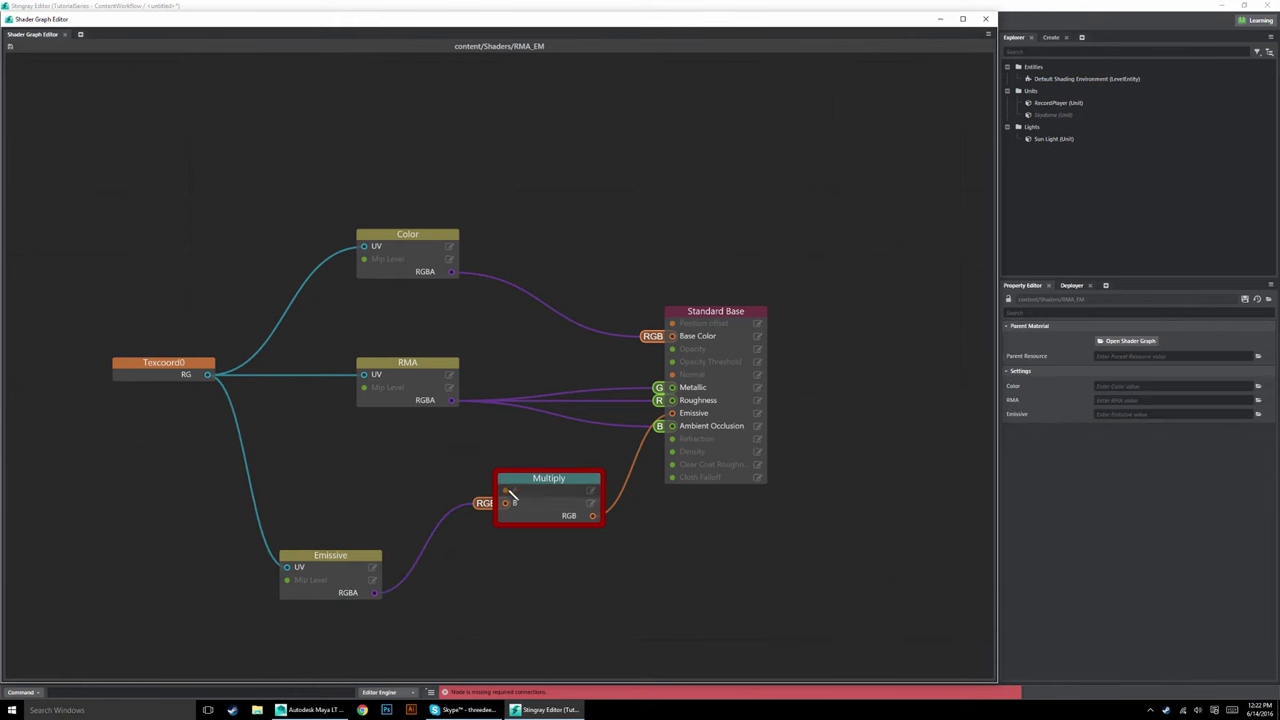
Set Multiply's A input to a constant 1 and nudge the Emissive node right.
click(592, 491)
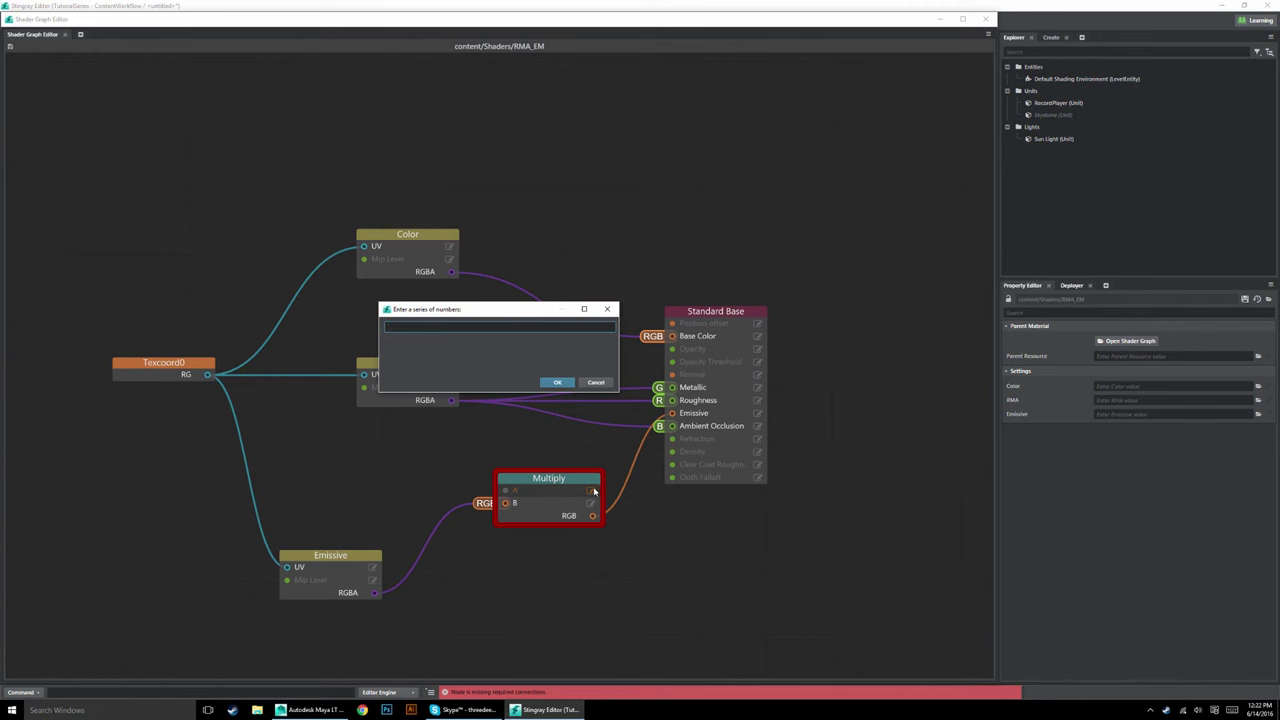
text(1)
click(557, 382)
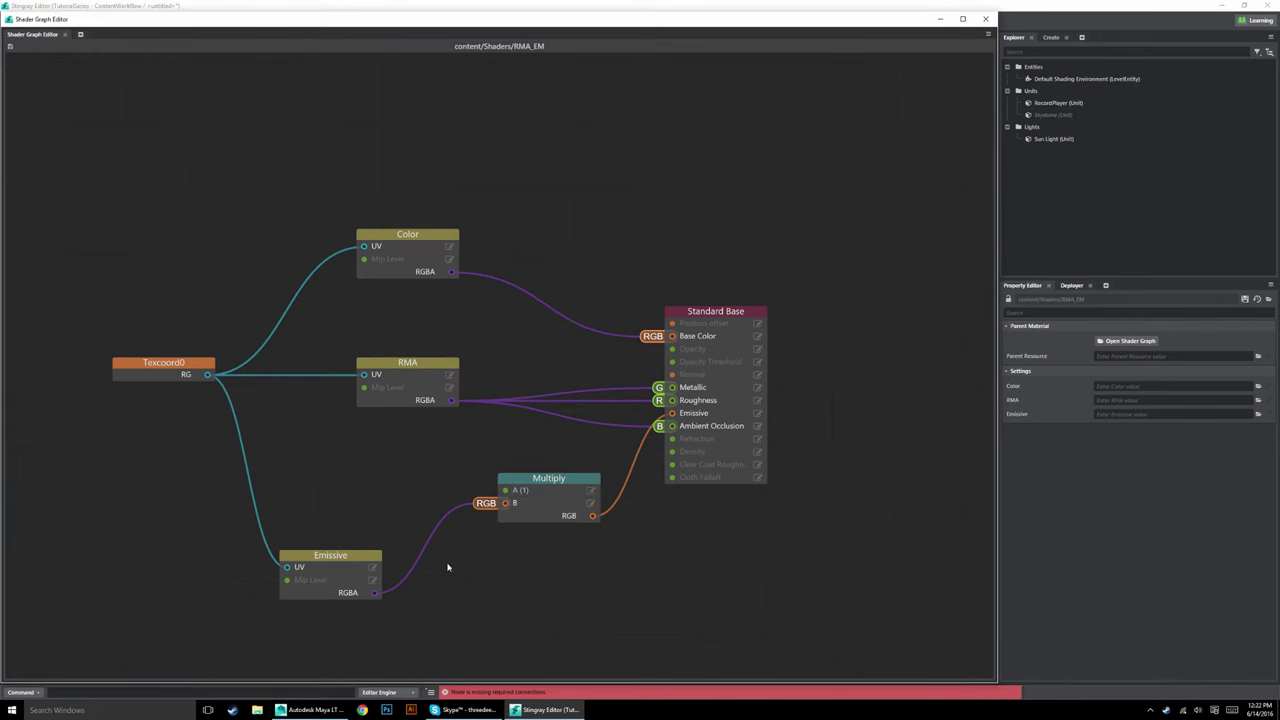
drag(351, 556, 387, 557)
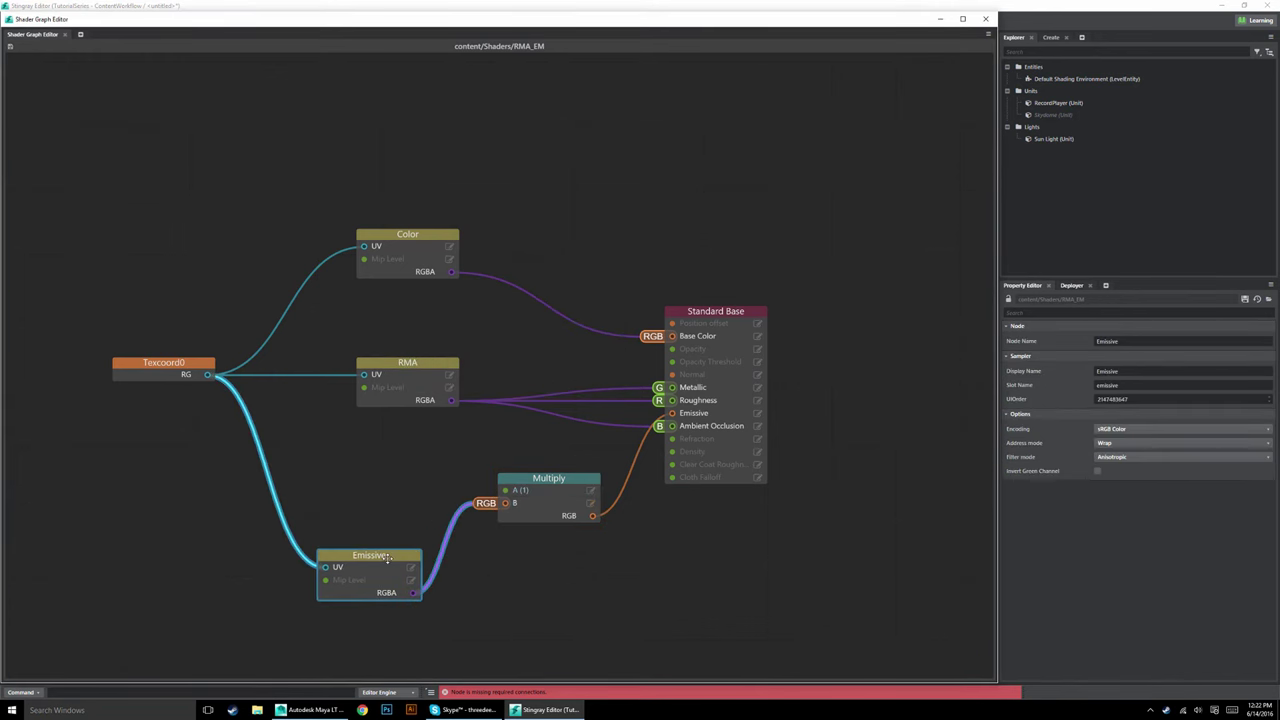
click(550, 557)
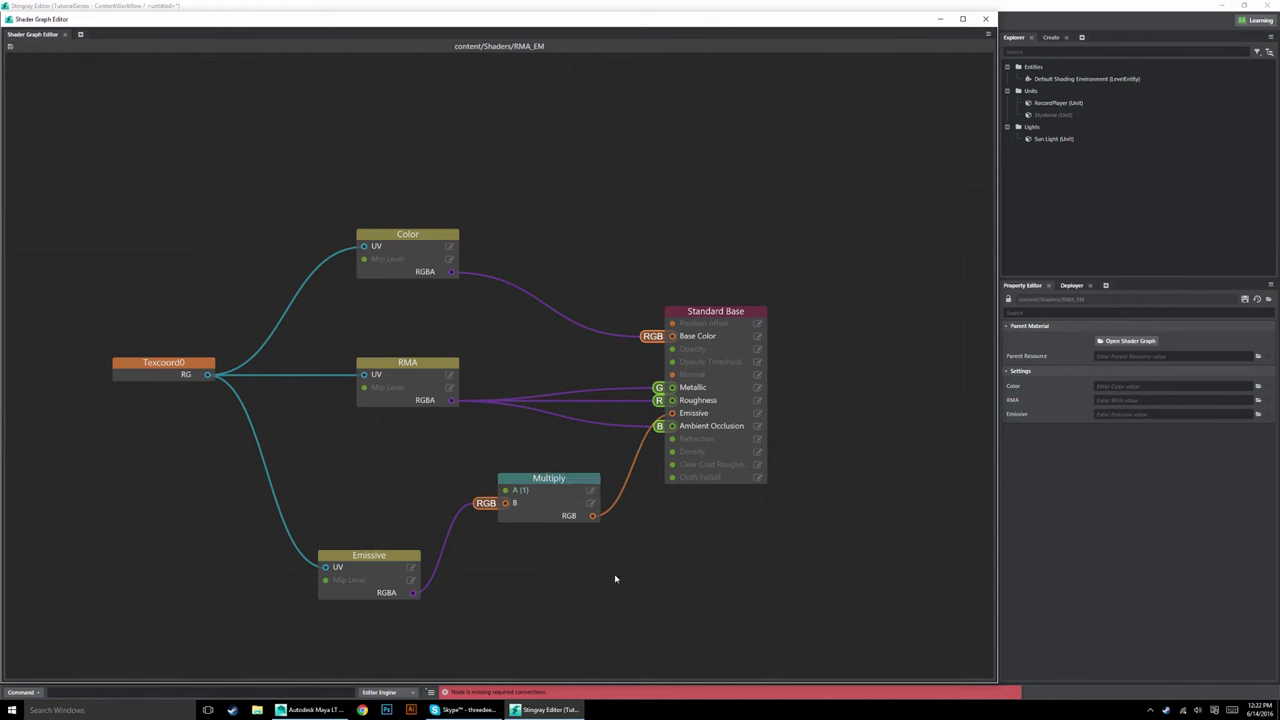
Add a Material Variable node and place it between the RMA and Emissive nodes.
right_click(501, 577)
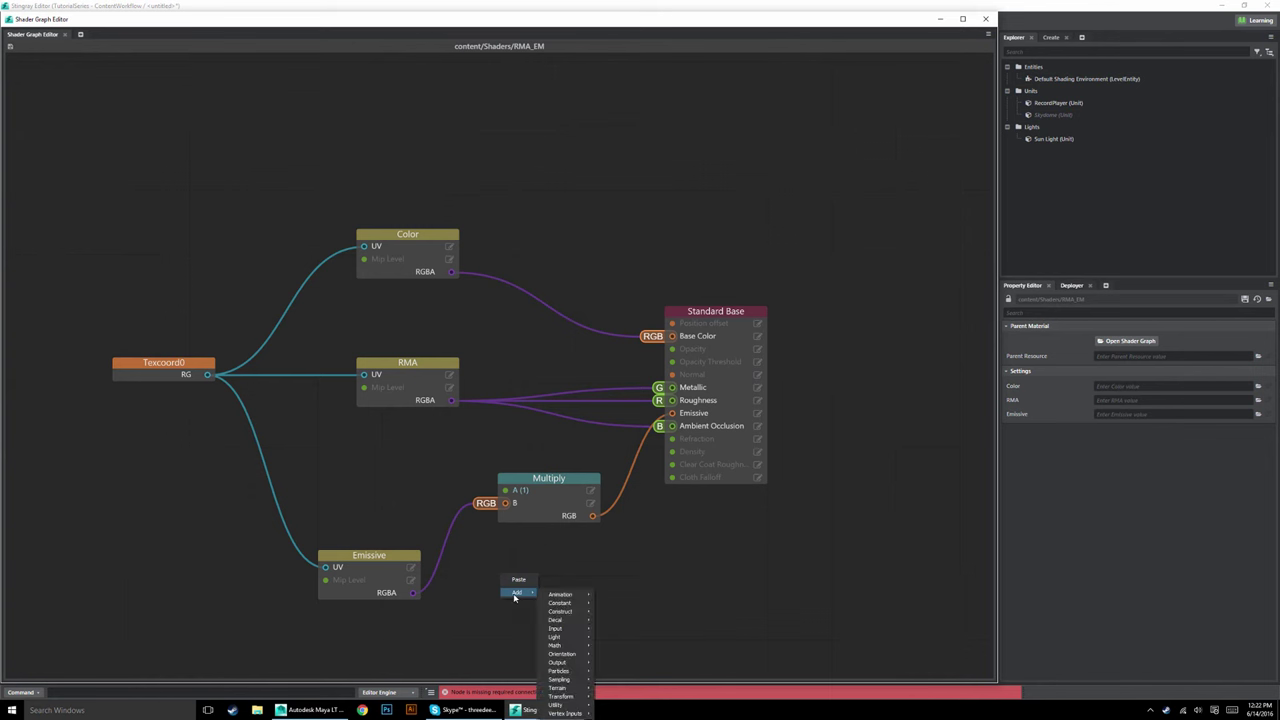
mouse_move(513, 594)
mouse_move(558, 628)
click(624, 638)
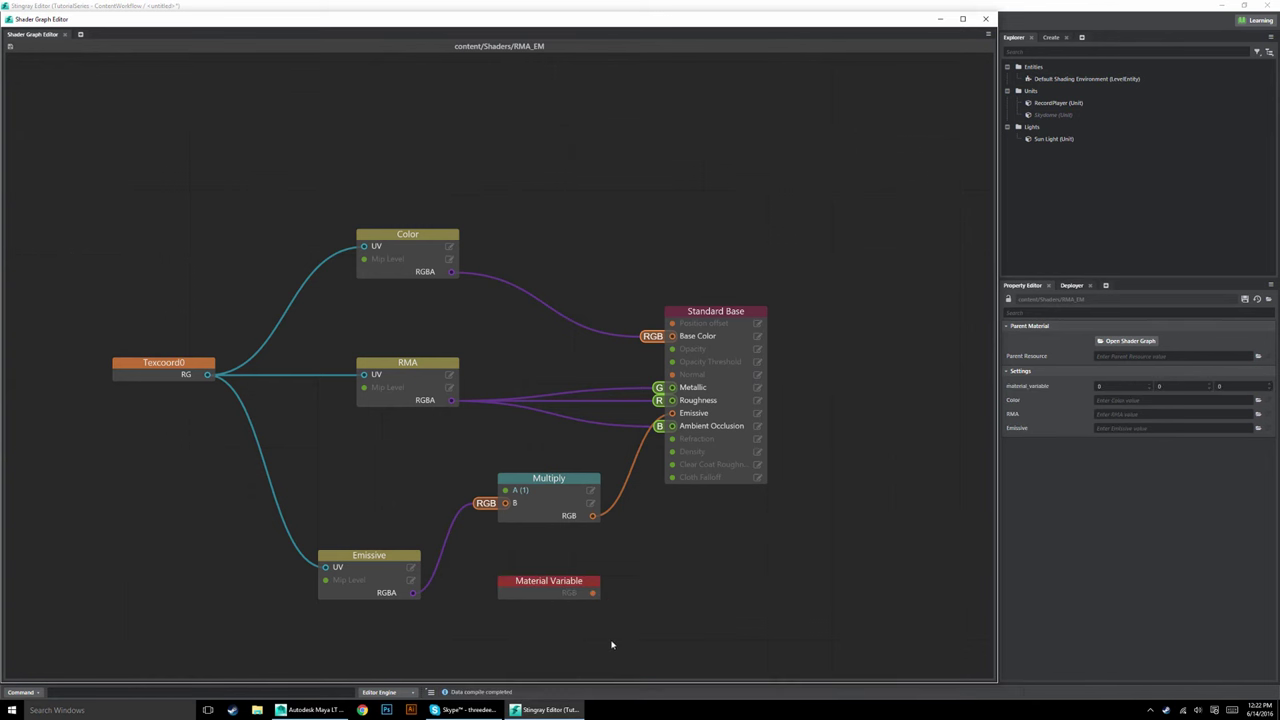
drag(550, 582, 433, 544)
drag(423, 490, 372, 452)
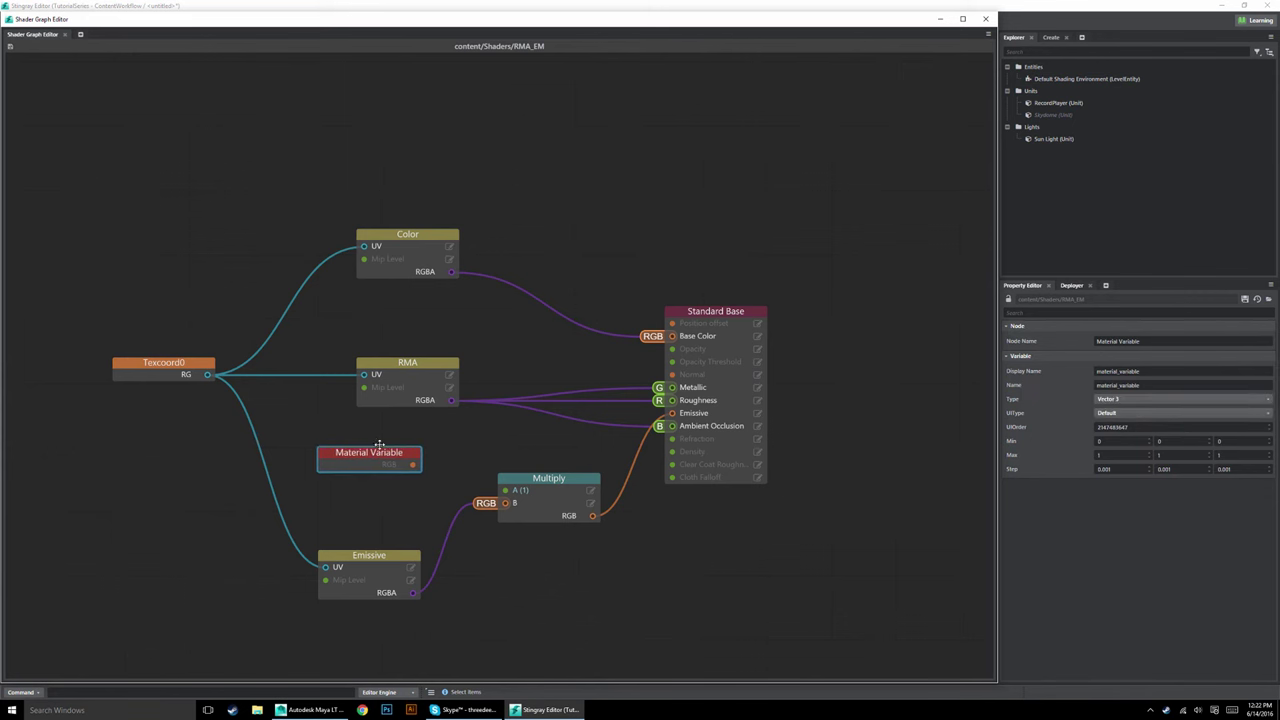
click(737, 547)
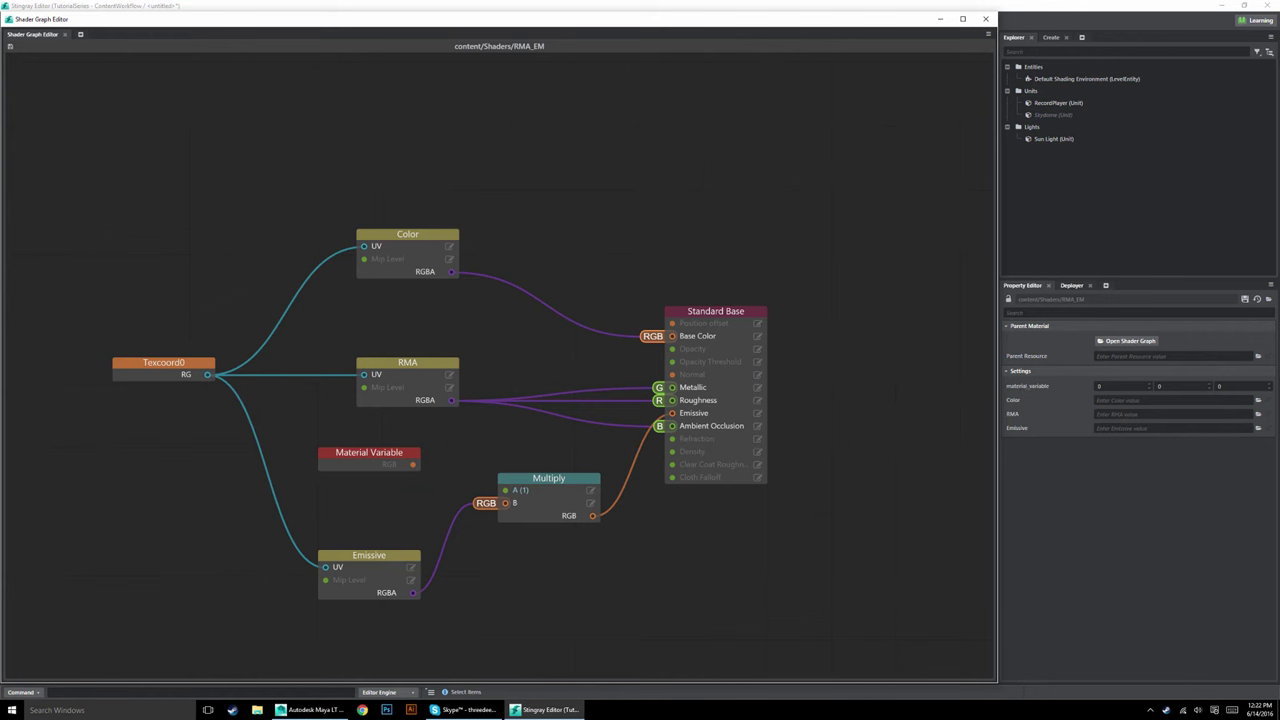
Cycle the variable's type through Scalar, Vector 2, Vector 3 and Vector 4, finally leaving it Scalar.
click(380, 452)
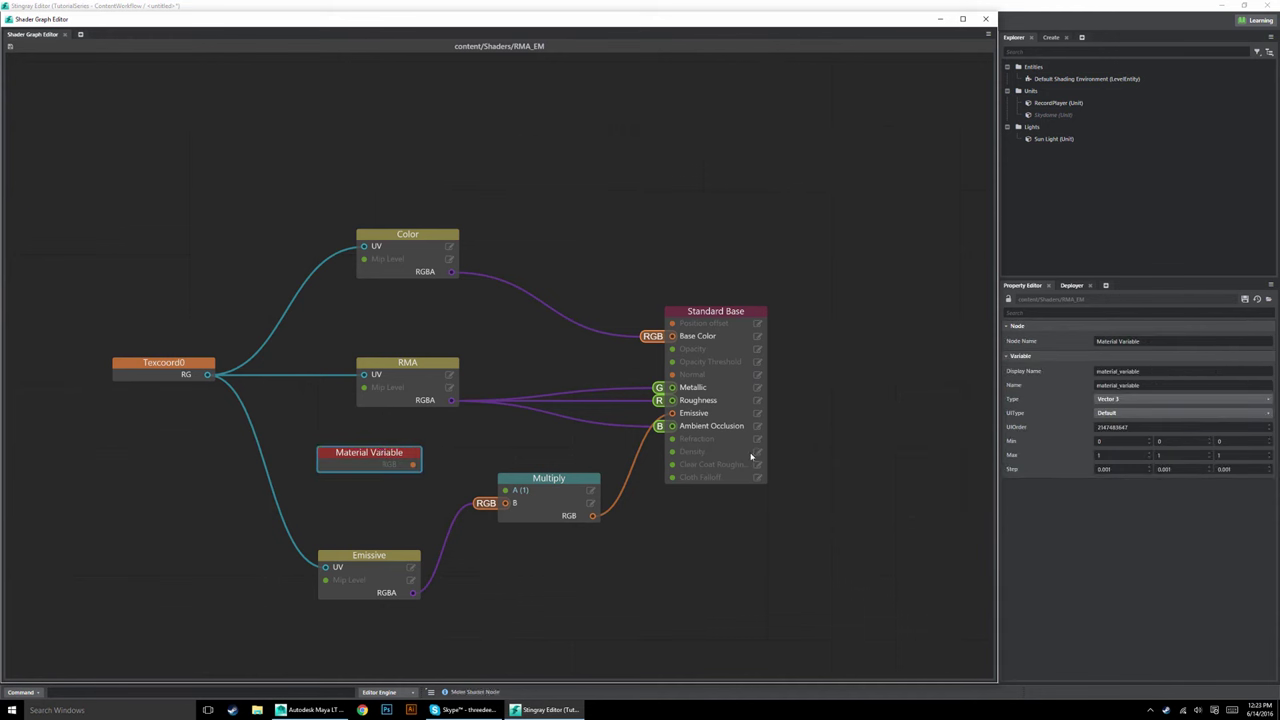
click(406, 455)
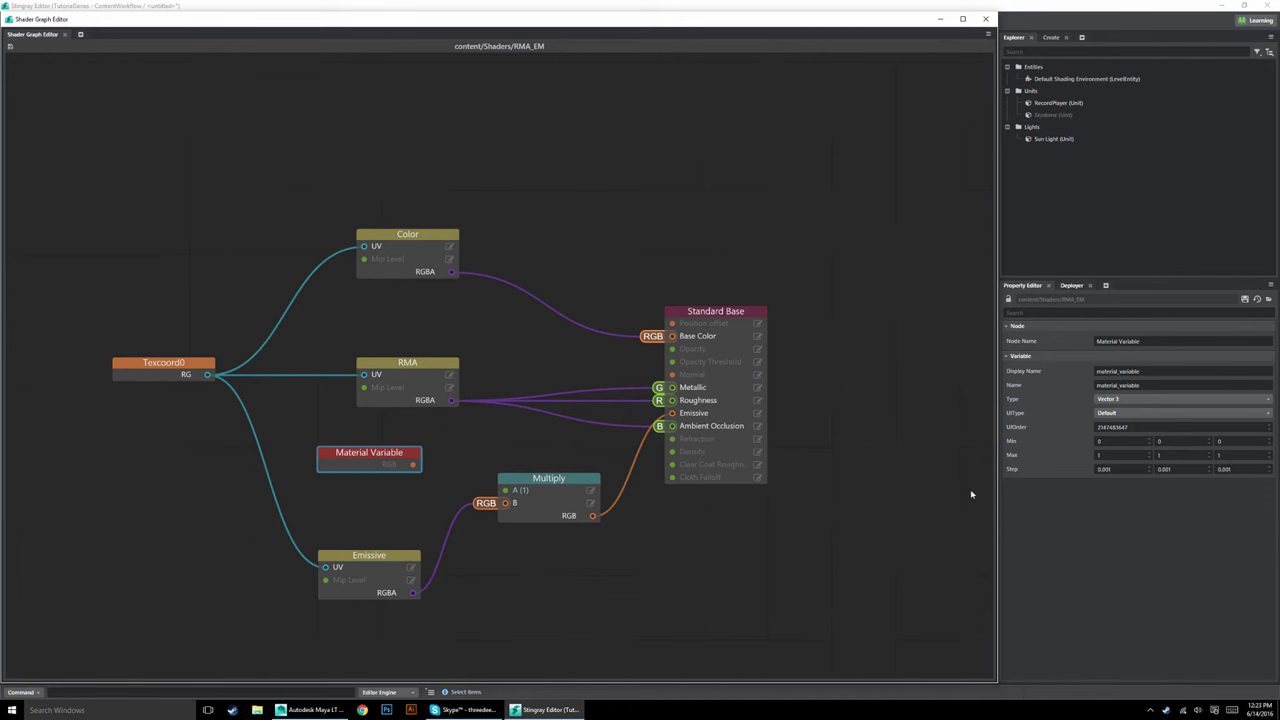
click(1114, 400)
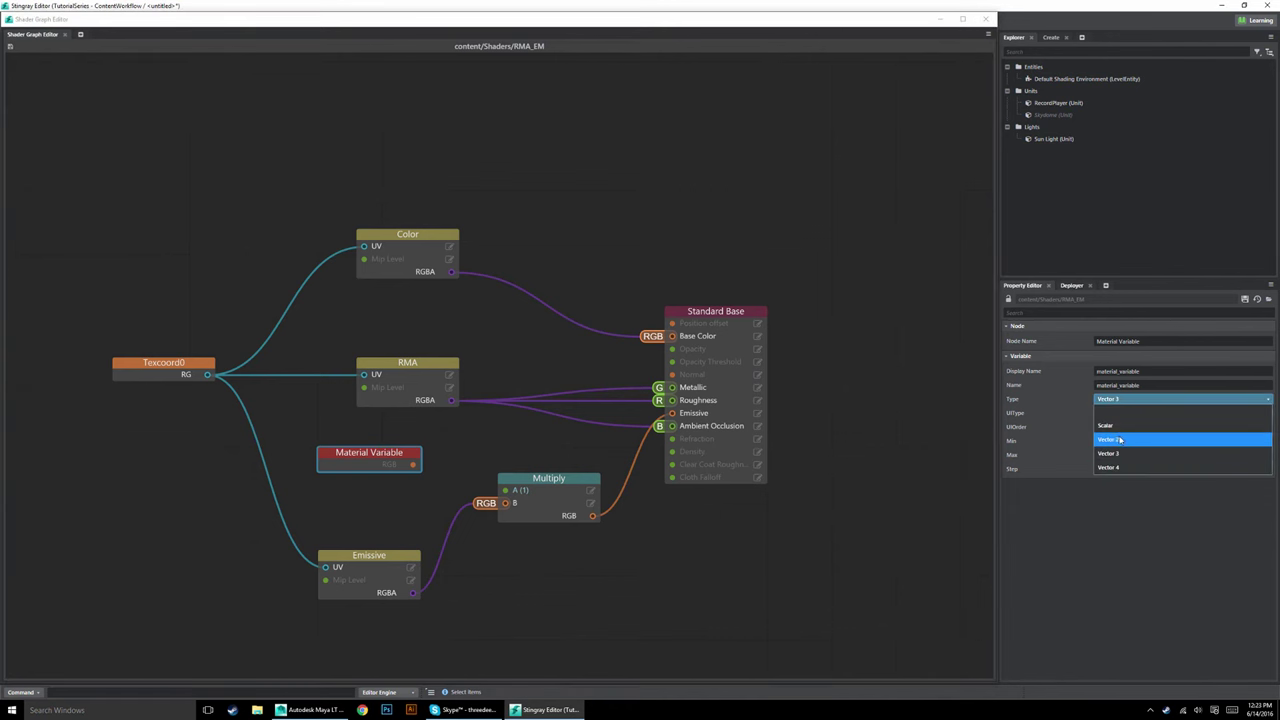
click(1114, 427)
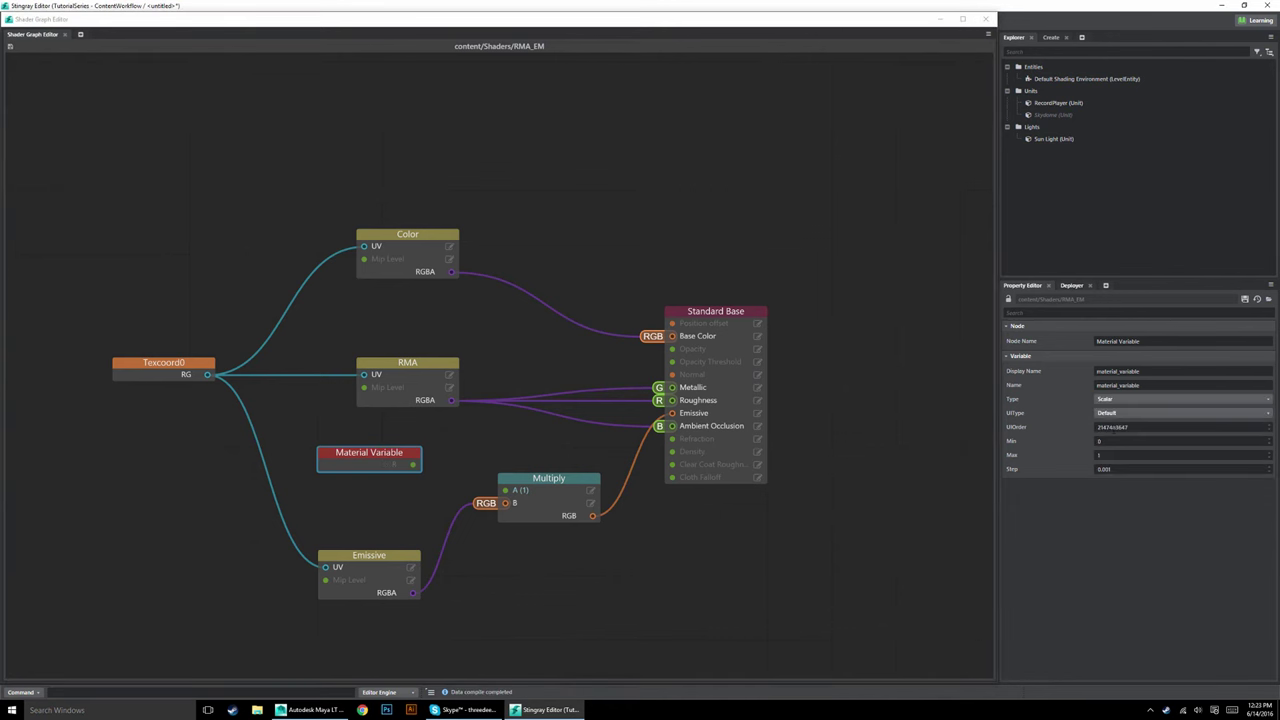
click(1130, 400)
click(1120, 441)
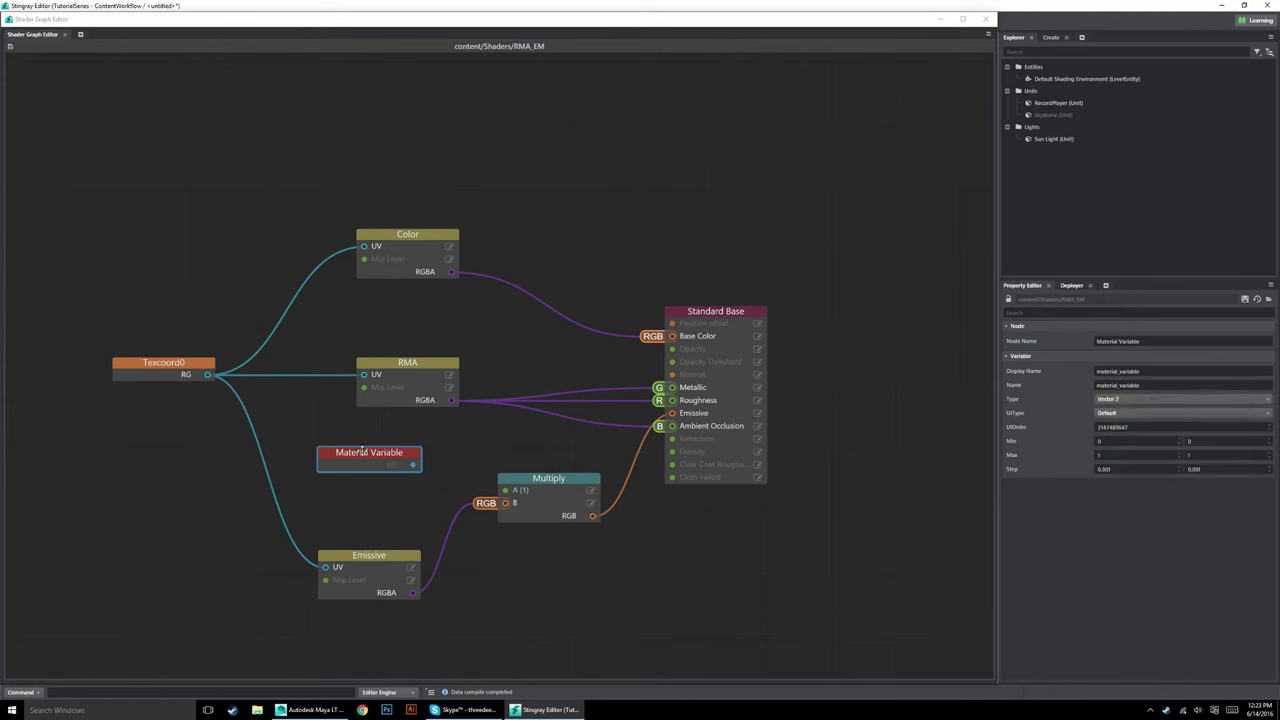
click(1165, 399)
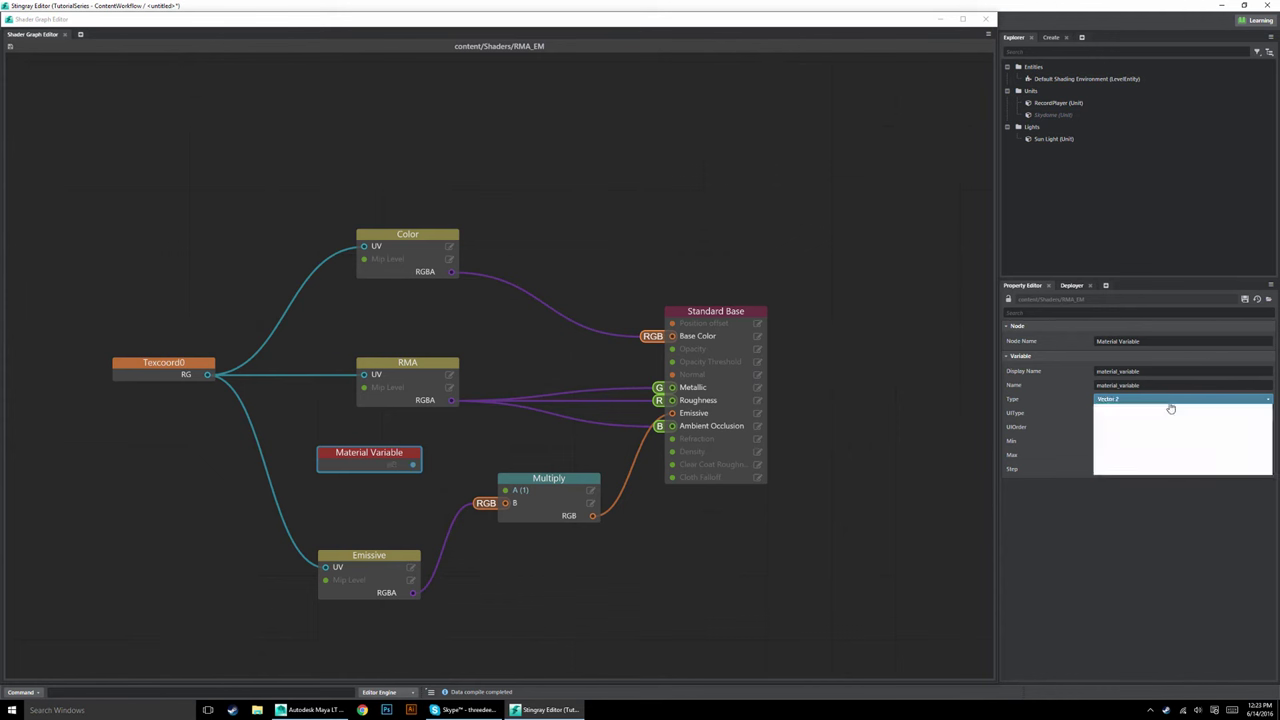
click(1125, 455)
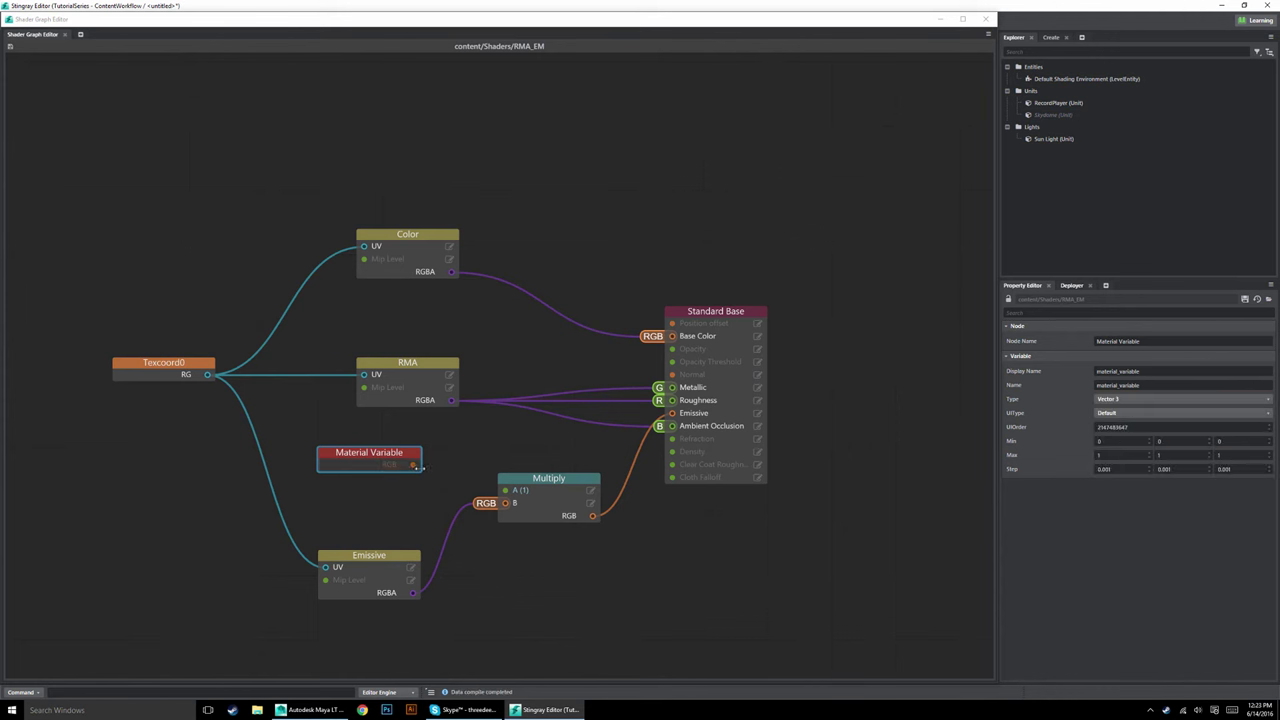
click(1160, 399)
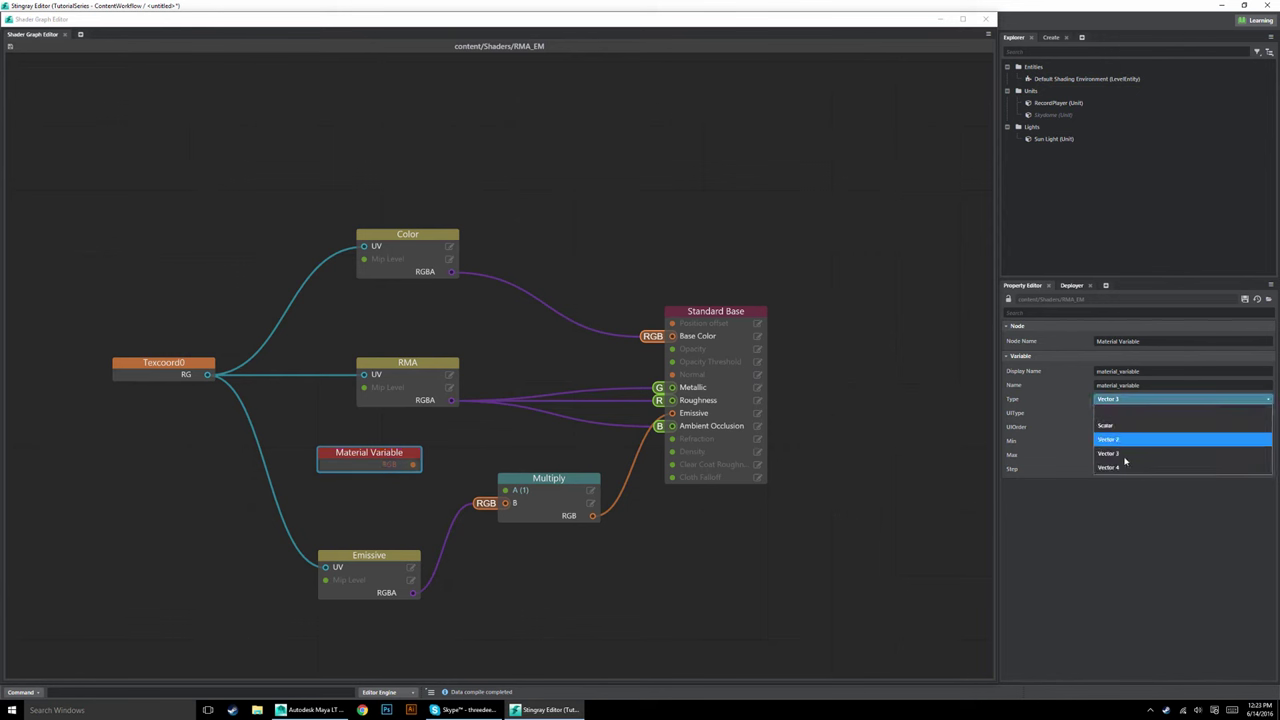
click(1118, 468)
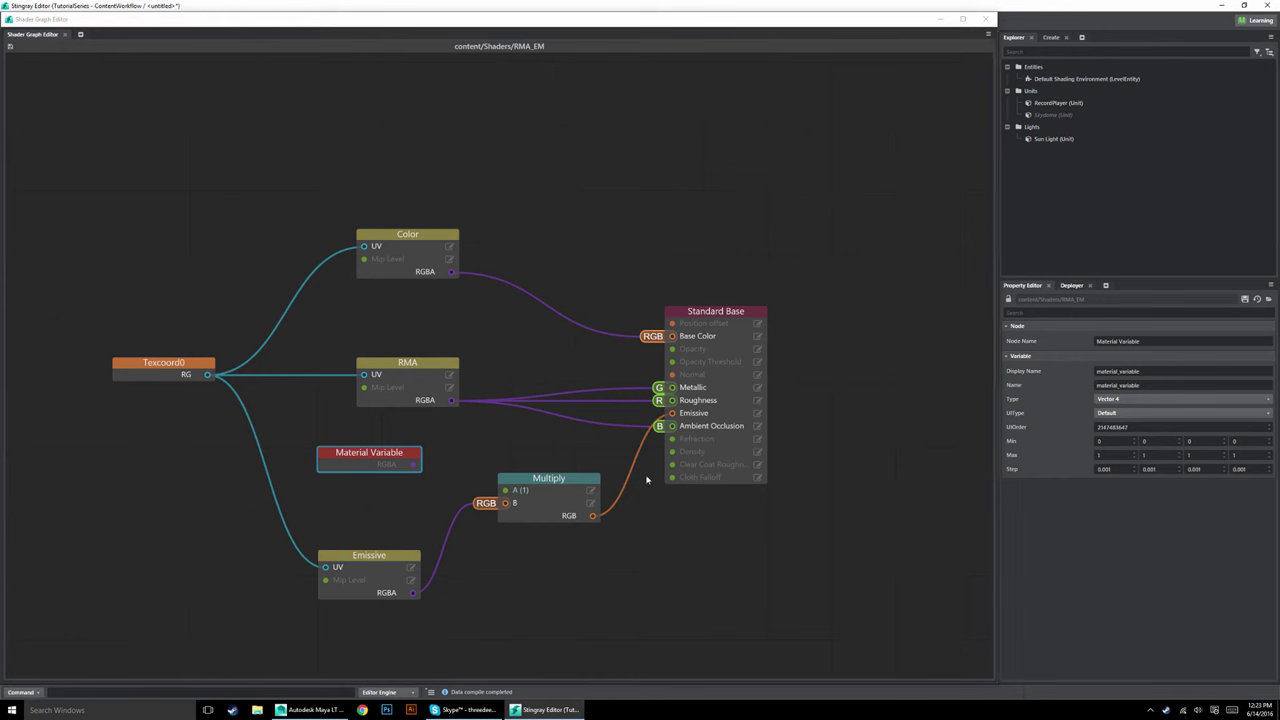
click(1114, 401)
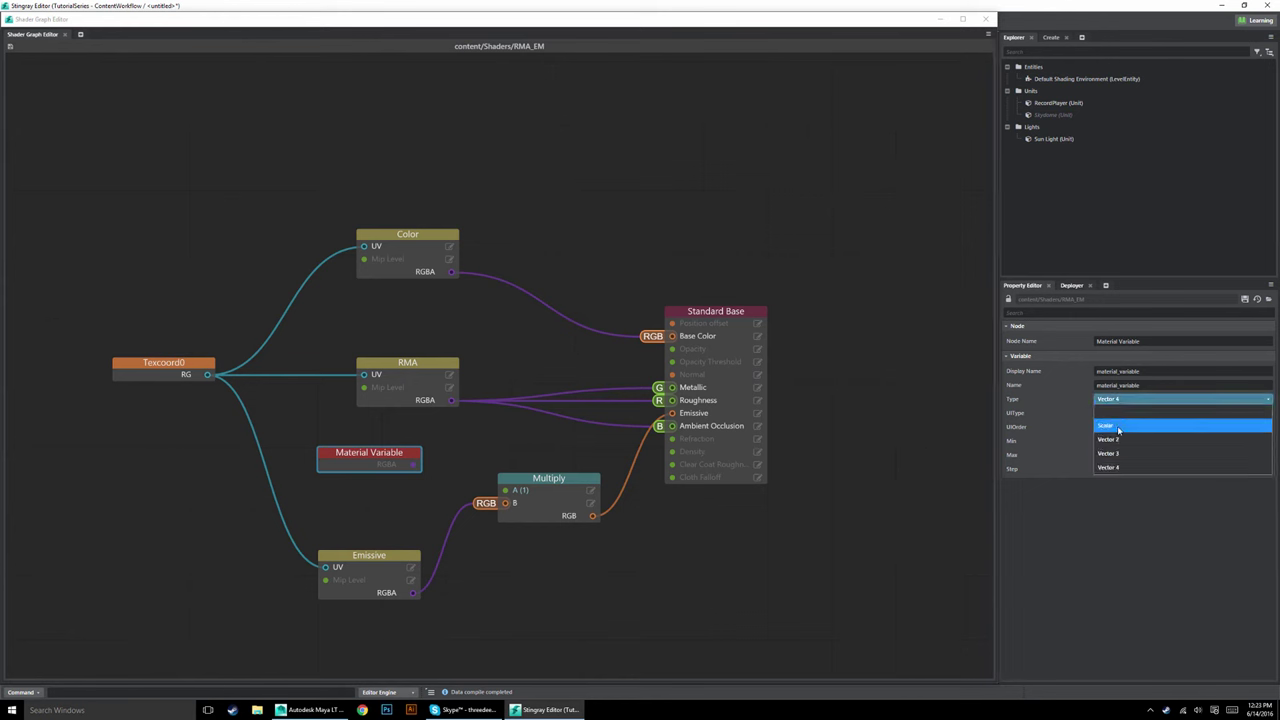
click(1115, 425)
click(1123, 402)
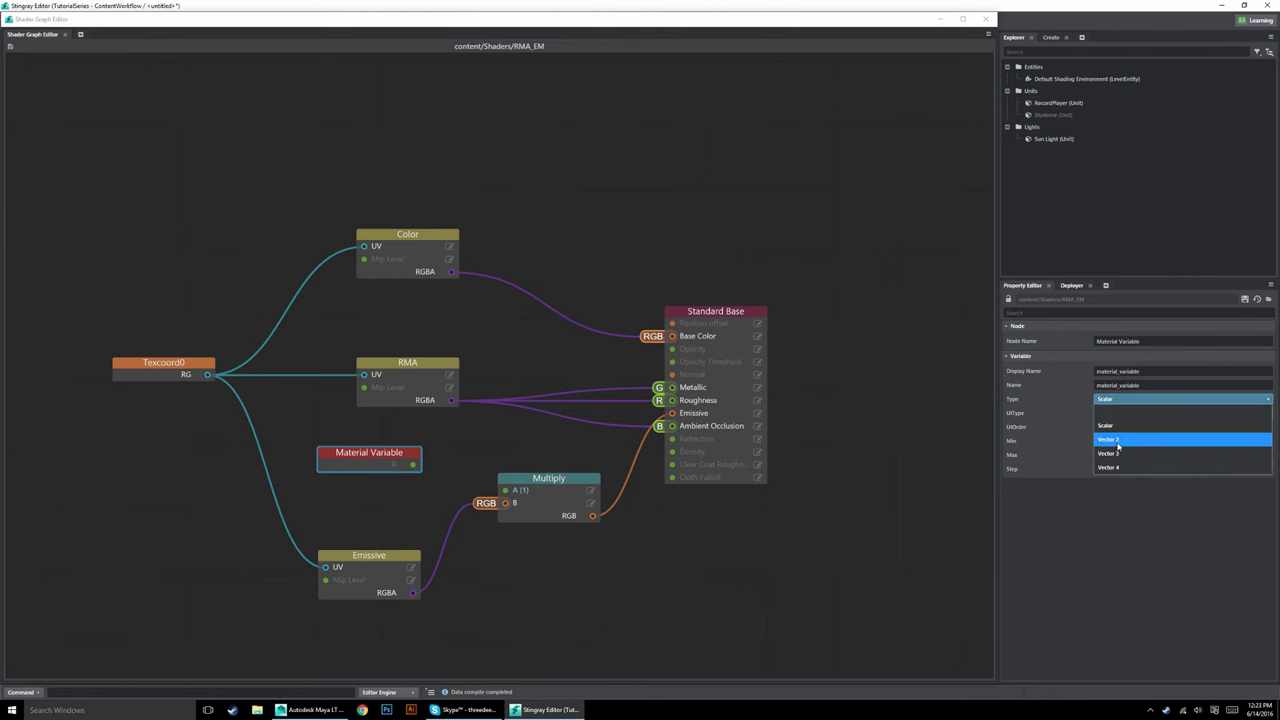
click(1120, 437)
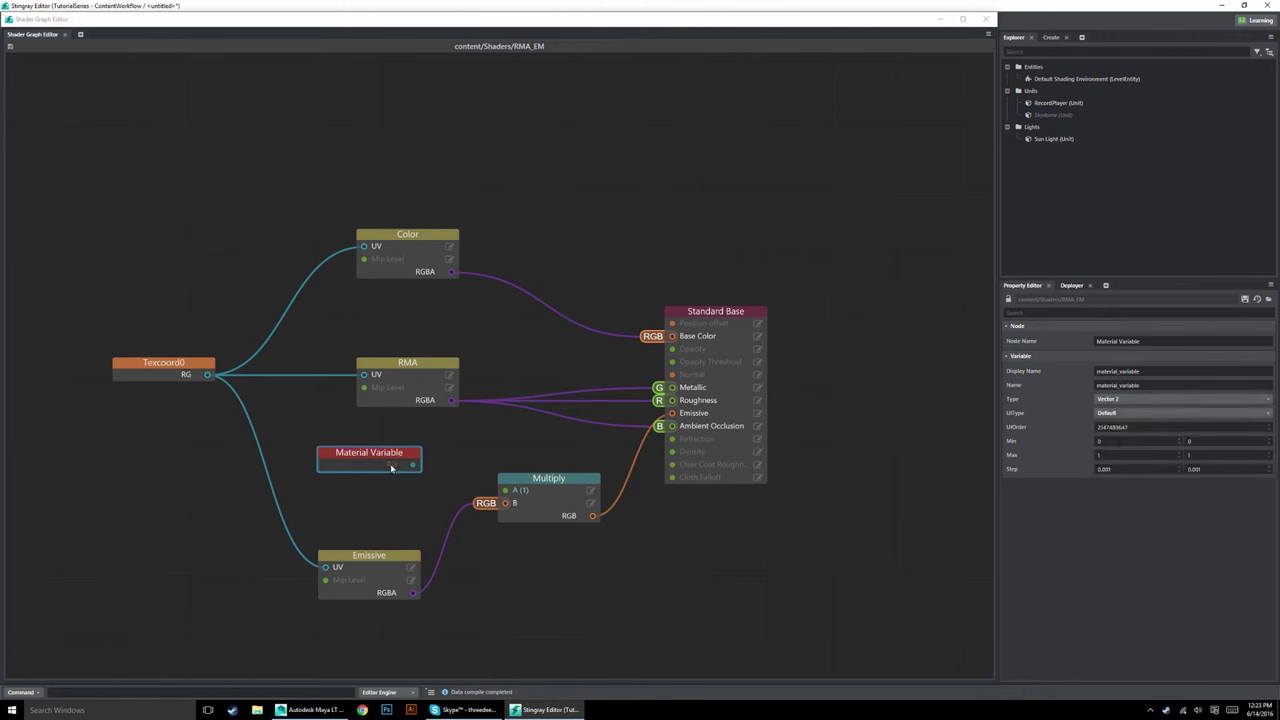
click(1123, 399)
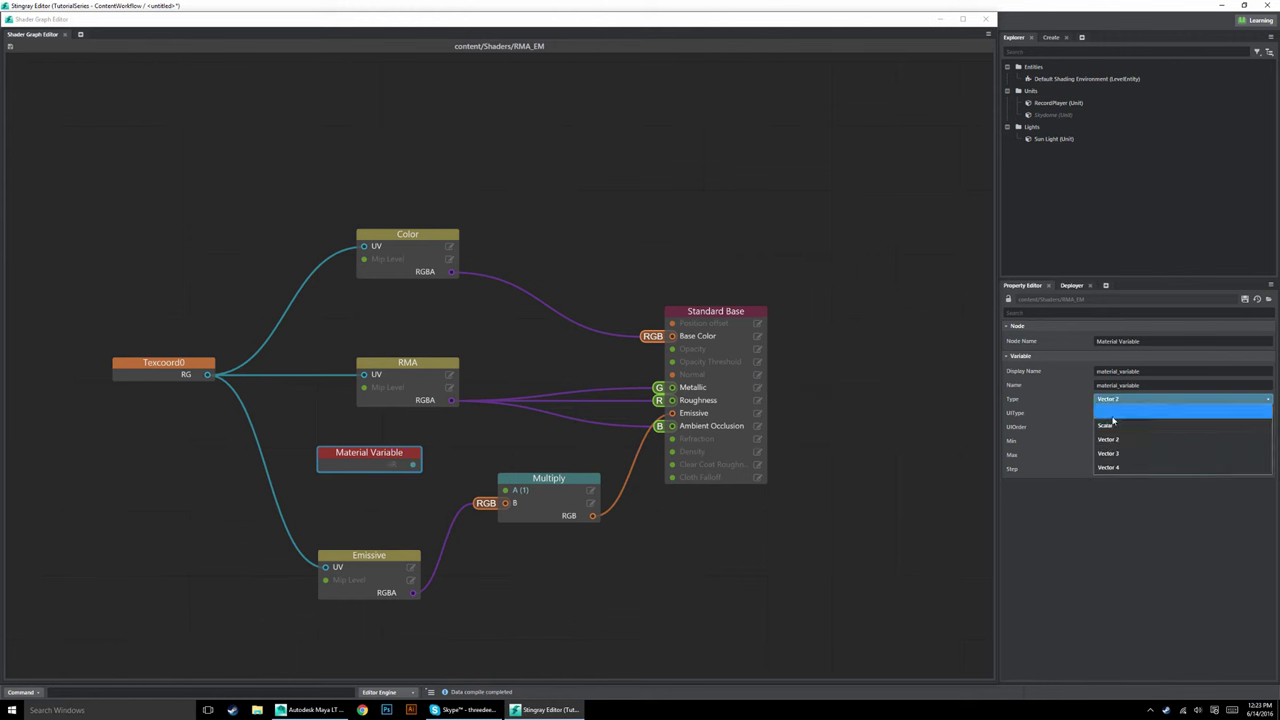
click(1115, 451)
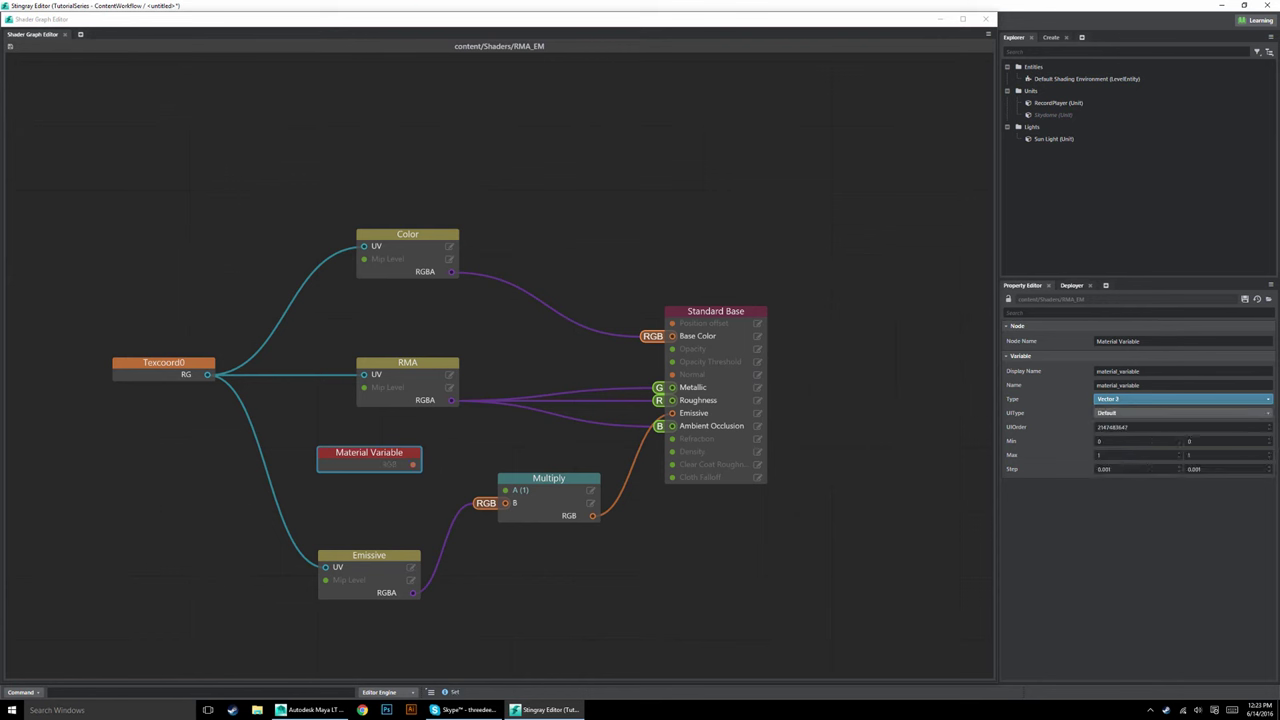
click(1122, 400)
click(1192, 467)
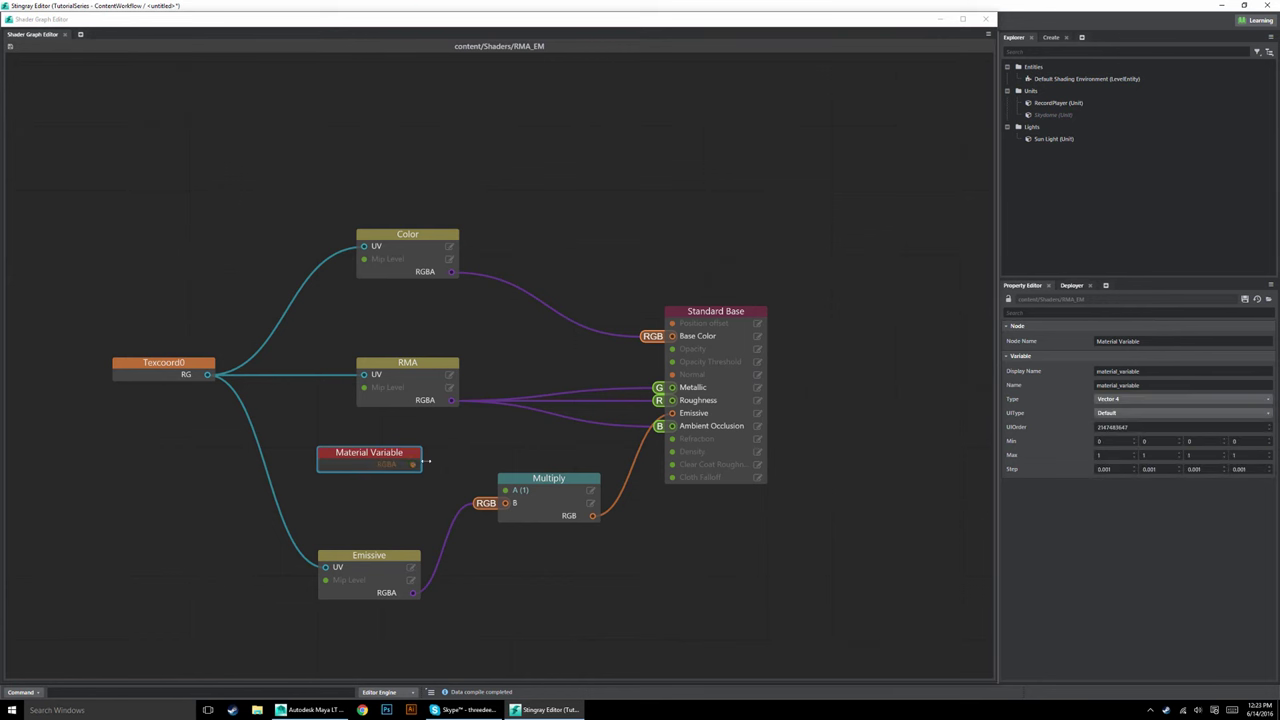
click(1102, 400)
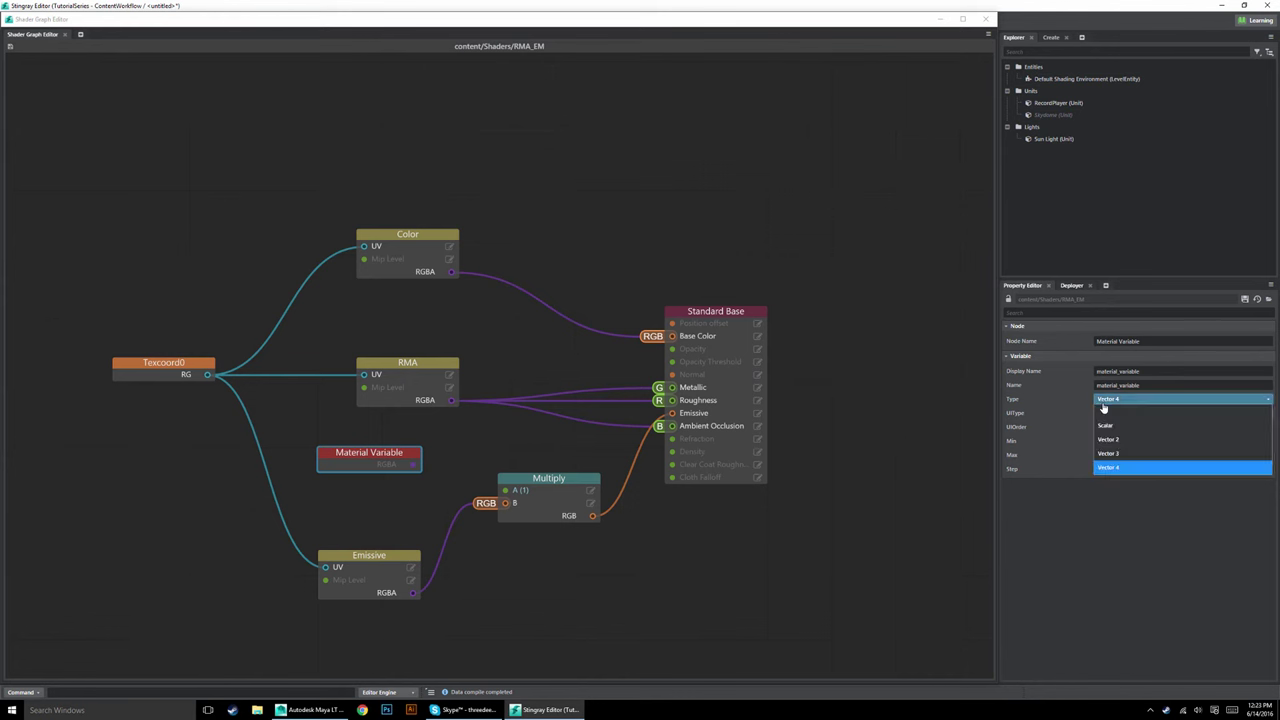
click(1128, 428)
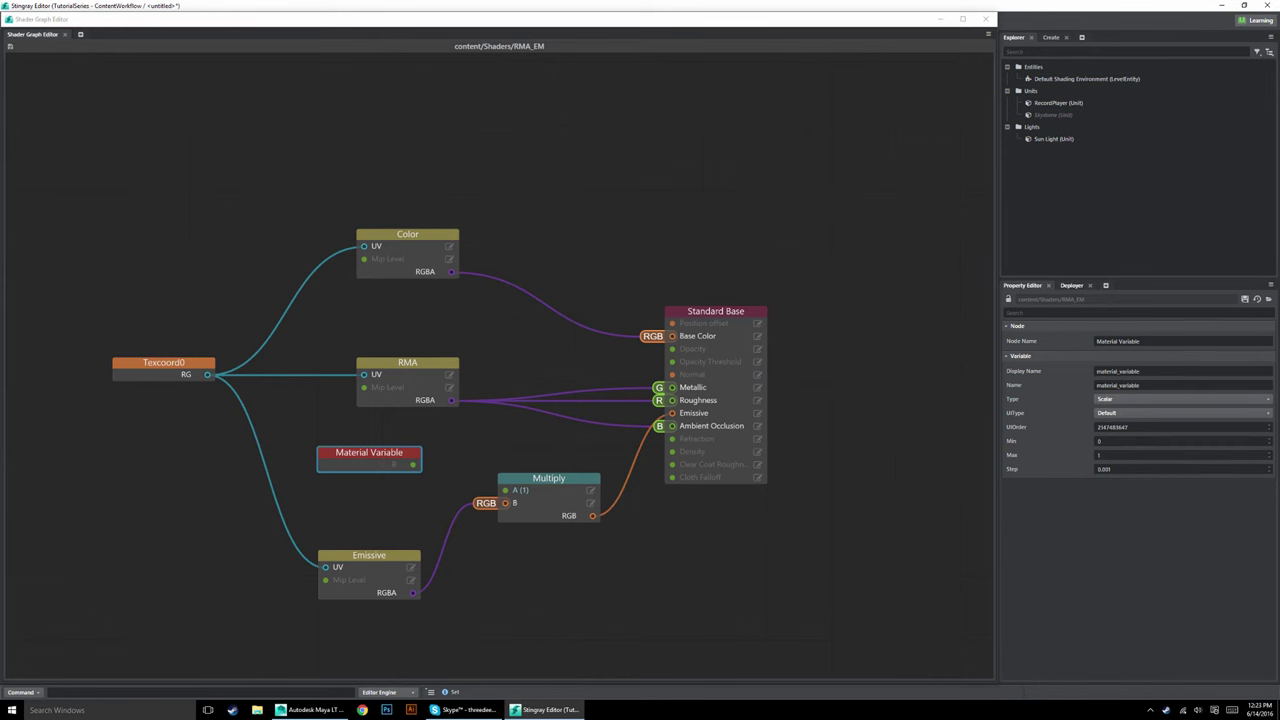
click(651, 560)
Connect the Material Variable's R output to Multiply's A input and raise the Emissive node slightly.
drag(414, 465, 508, 491)
click(372, 451)
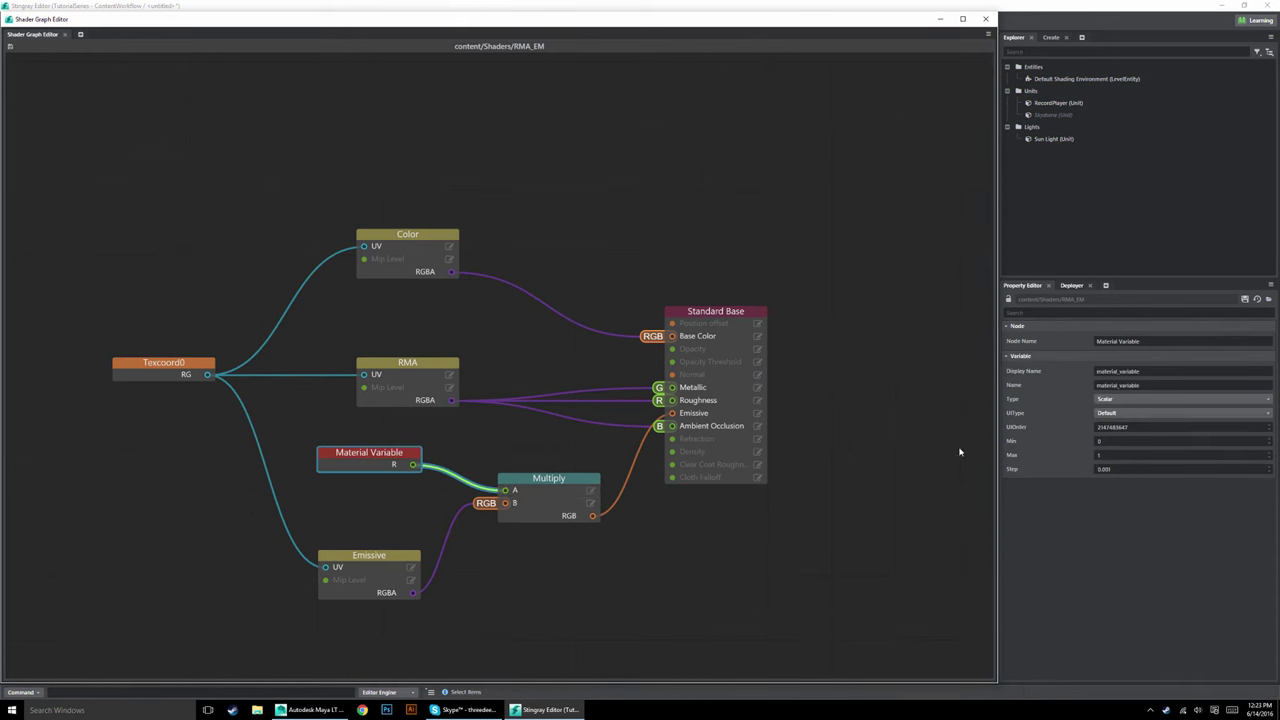
click(1014, 445)
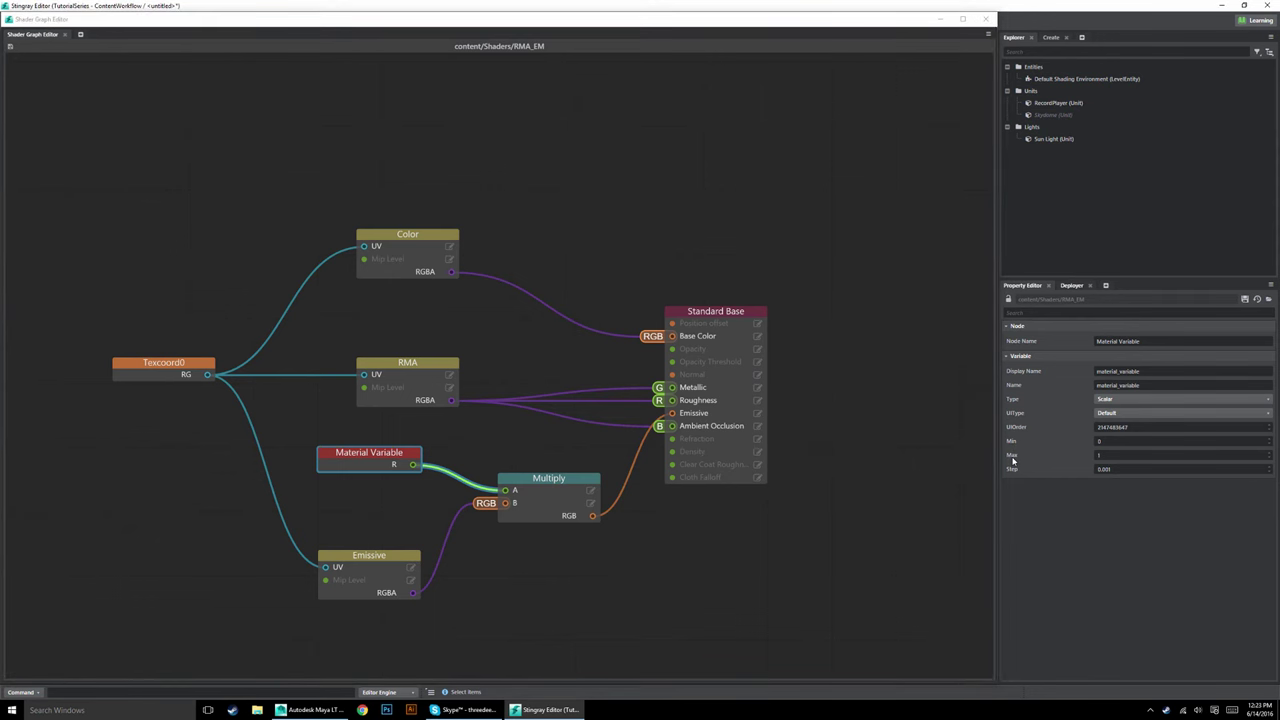
drag(368, 552, 368, 524)
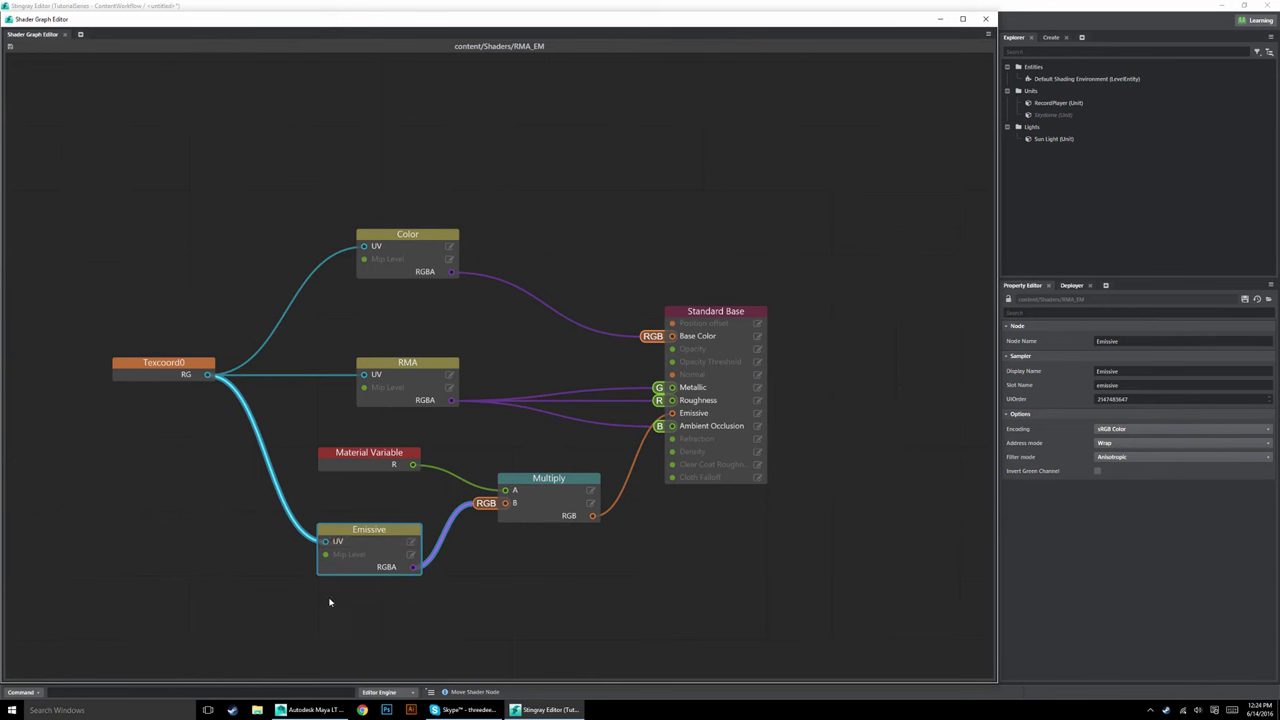
Keep the Material Variable's Min at 0 and set its Max to 20.
click(366, 456)
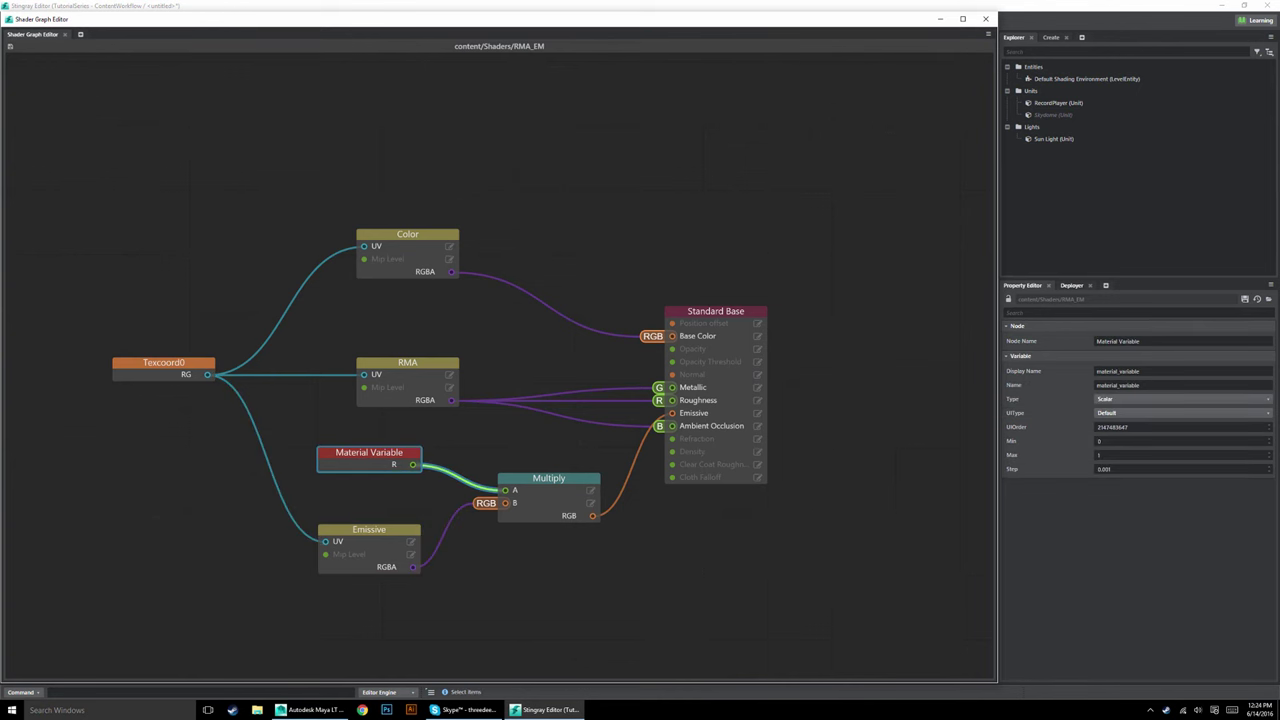
click(1150, 441)
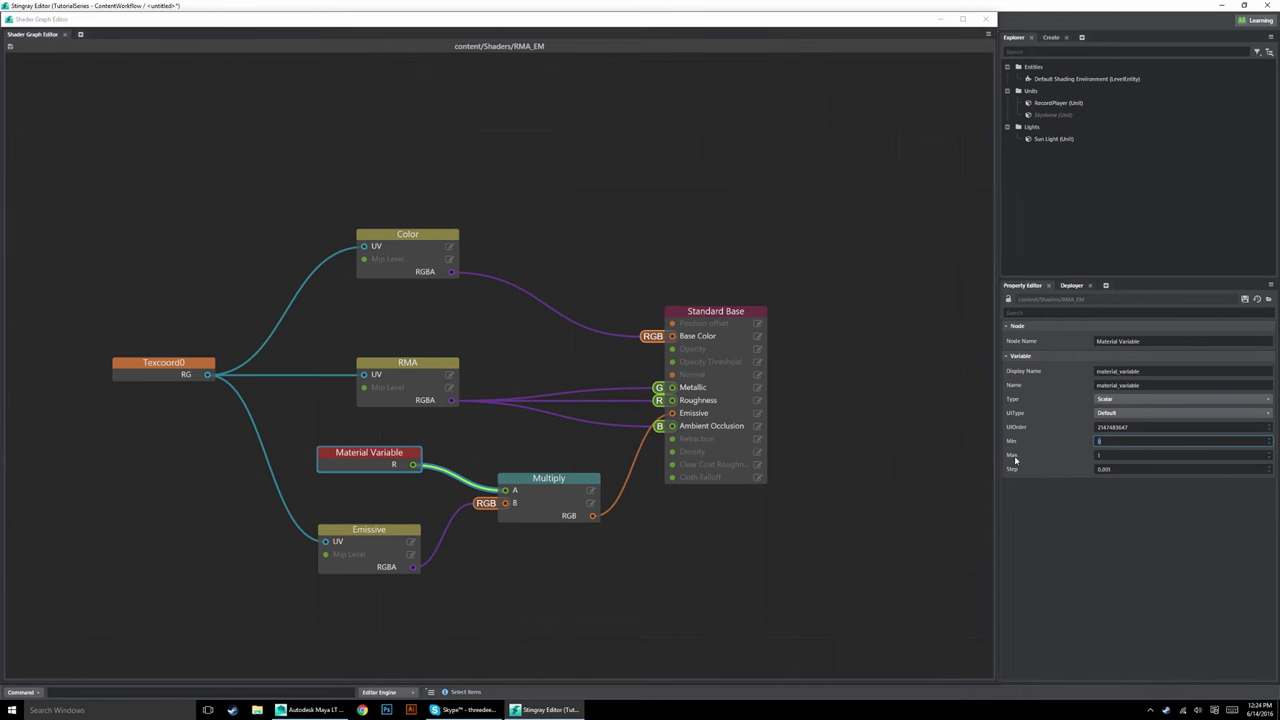
key(Tab)
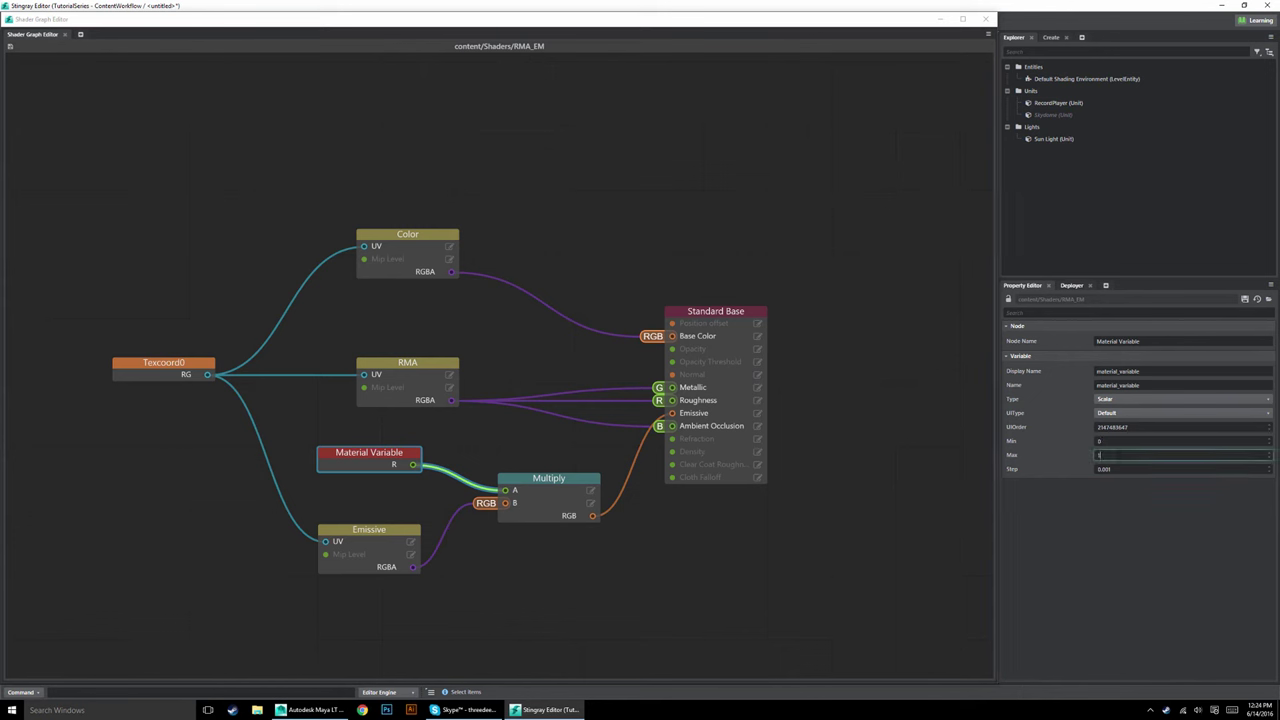
text(20)
Nudge the Emissive node slightly upward and deselect to show the material settings.
click(401, 530)
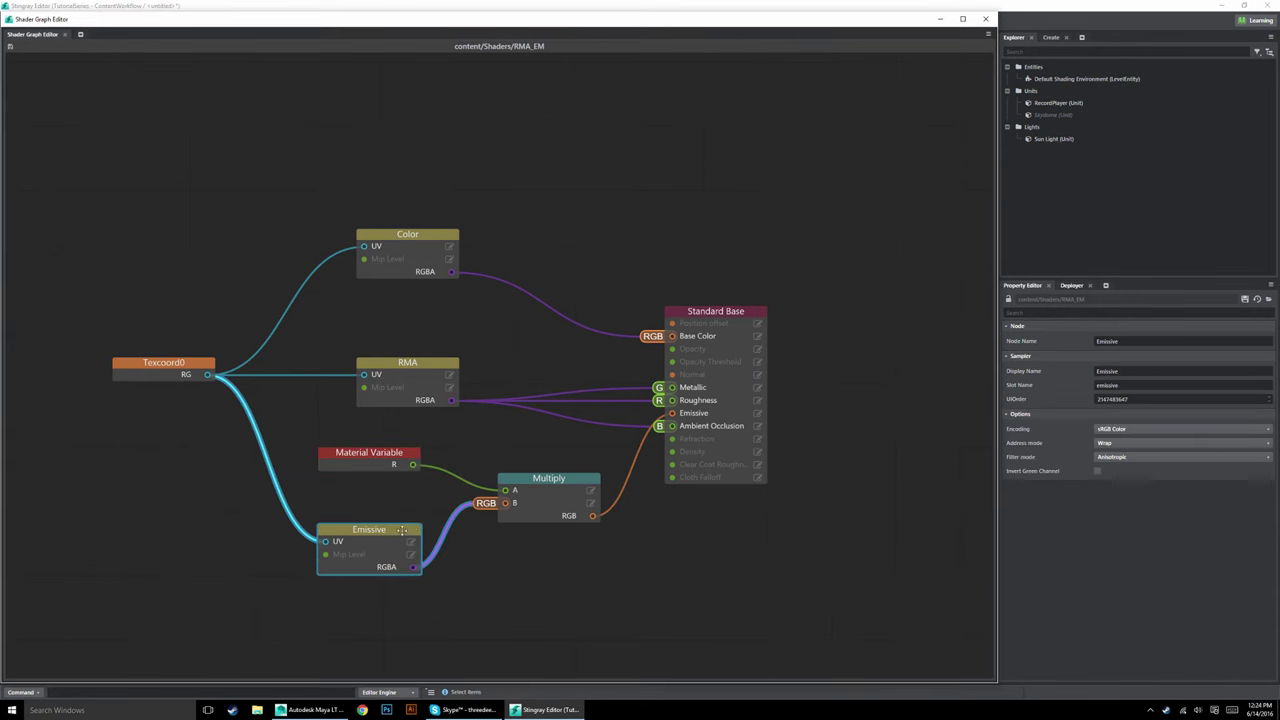
drag(401, 530, 395, 510)
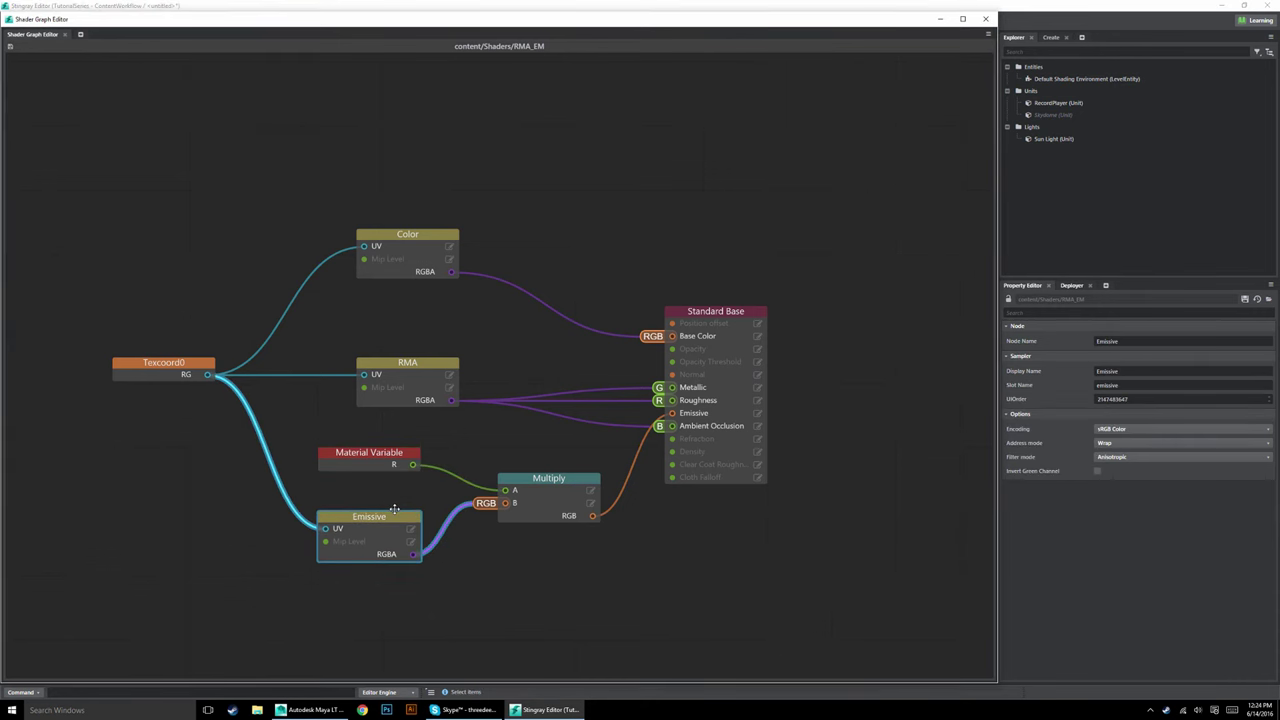
click(381, 453)
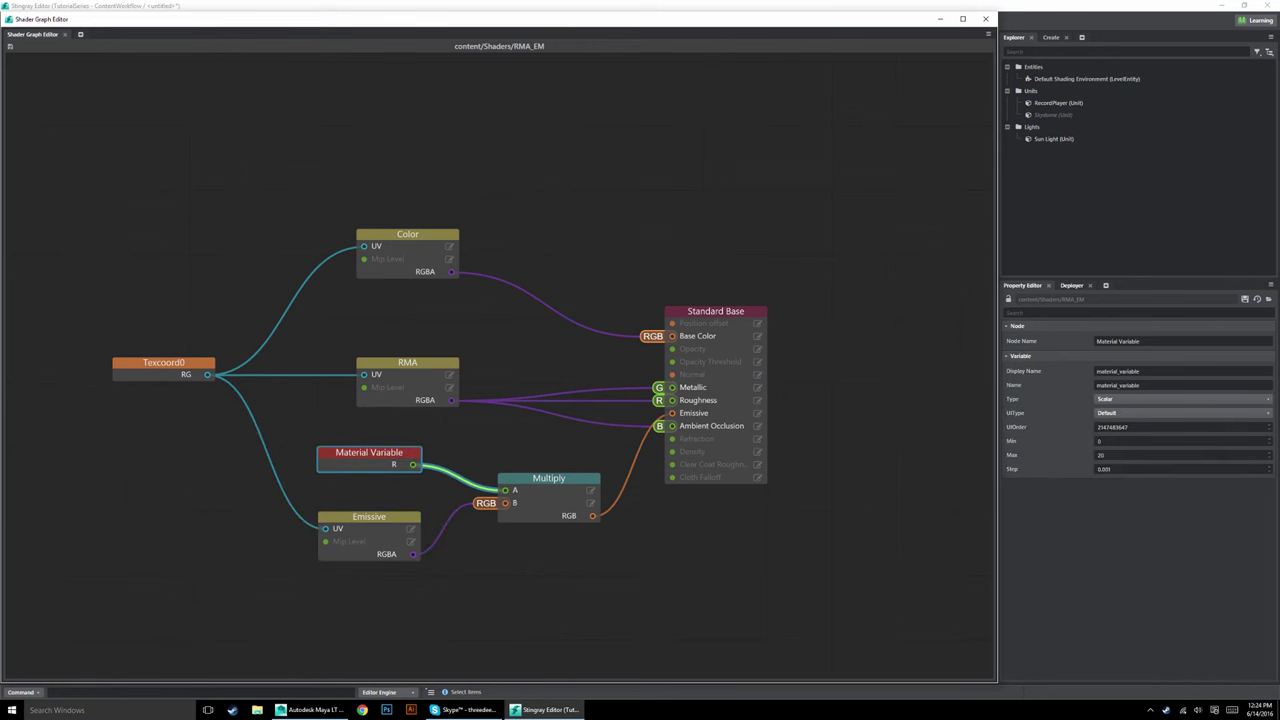
click(777, 580)
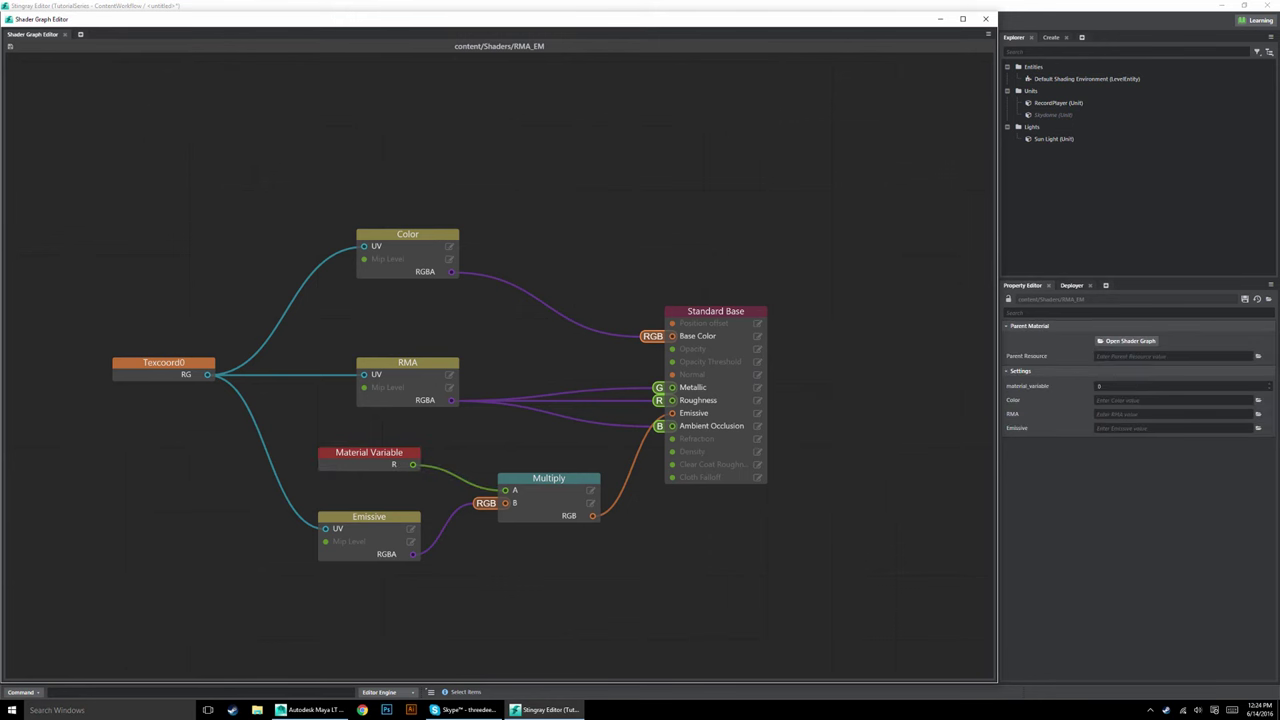
Set material_variable to 20, try lower values, then settle on 1.
click(1150, 386)
text(20)
key(Return)
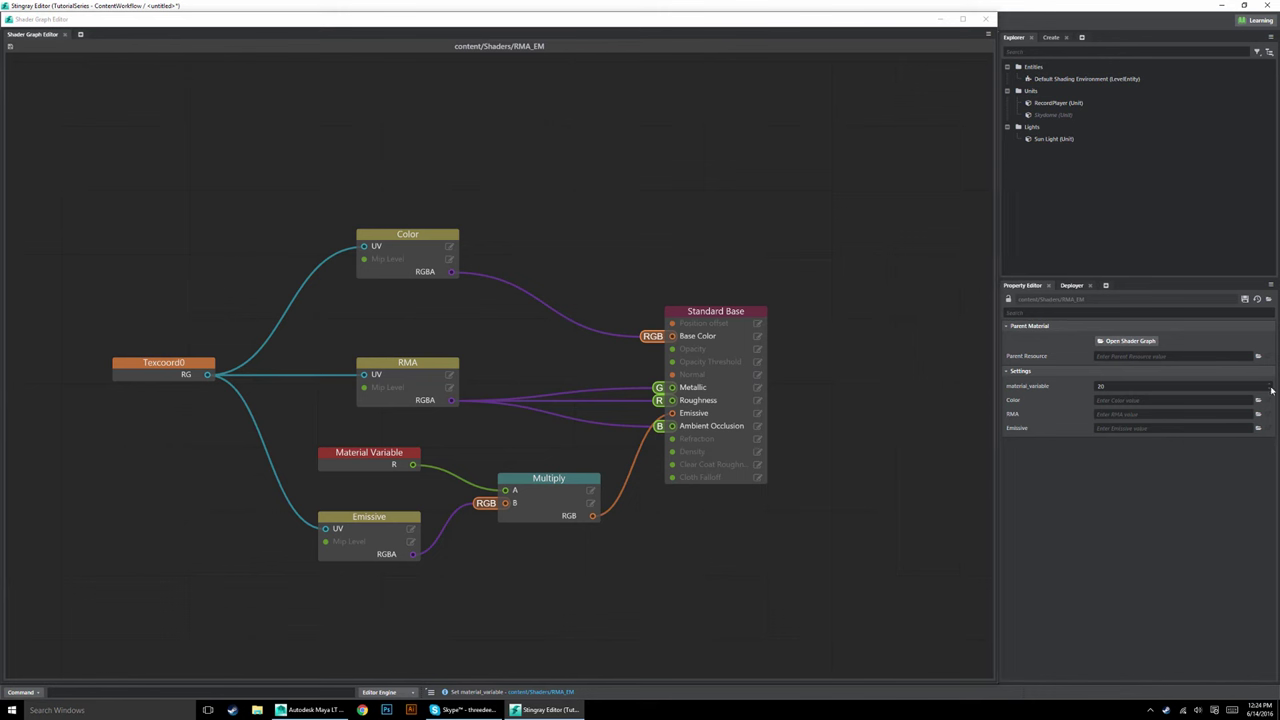
drag(1269, 390, 1269, 400)
click(1145, 388)
text(1)
click(883, 469)
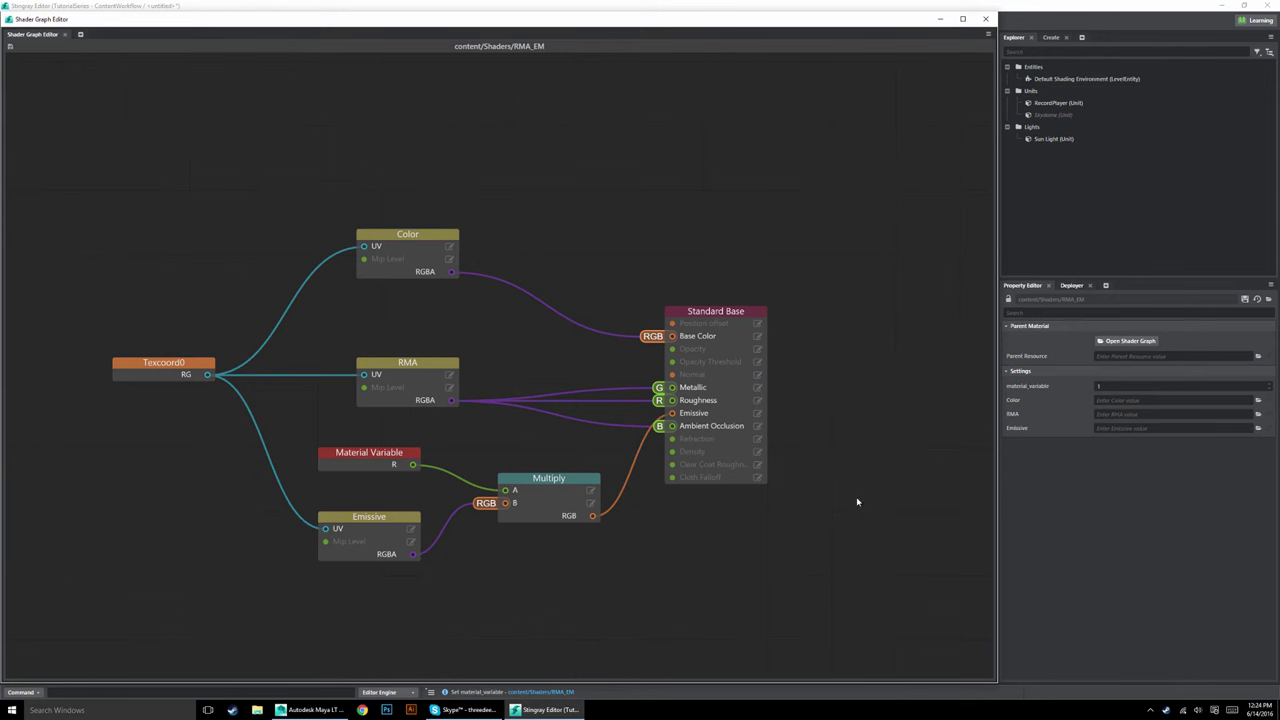
click(1018, 402)
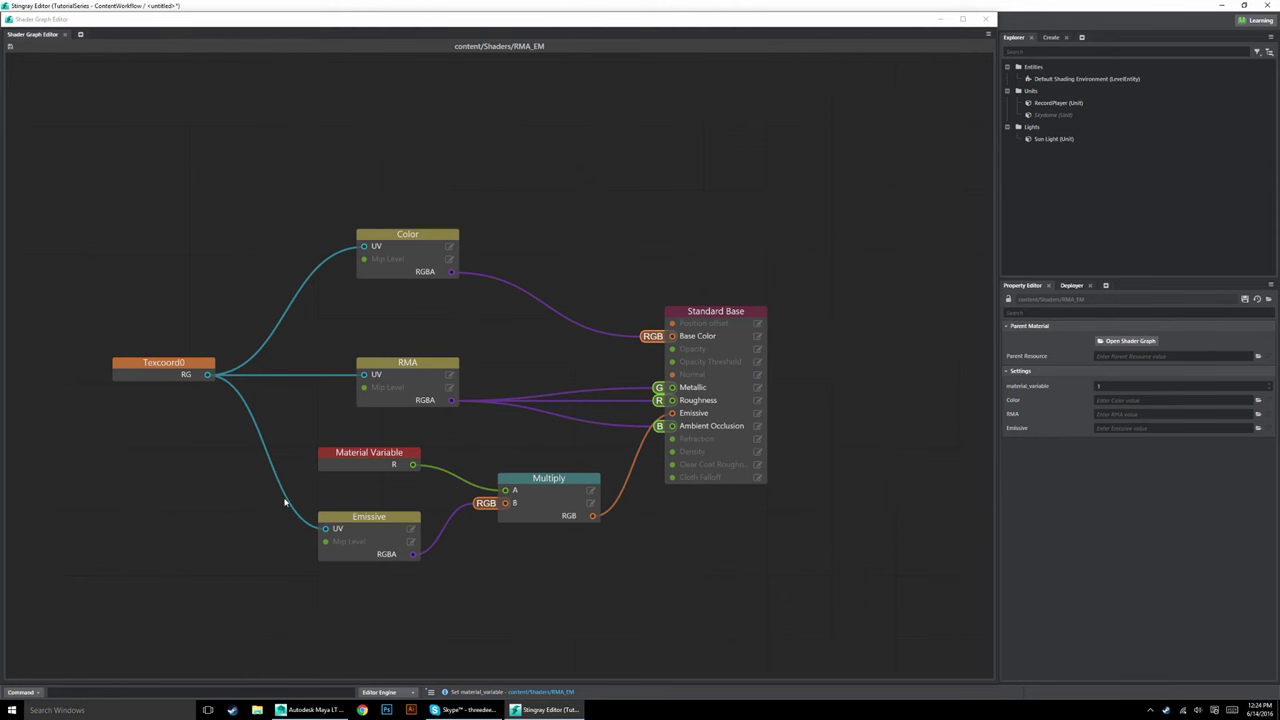
Set the Material Variable's node name and display name to EmissiveAdjust.
click(380, 454)
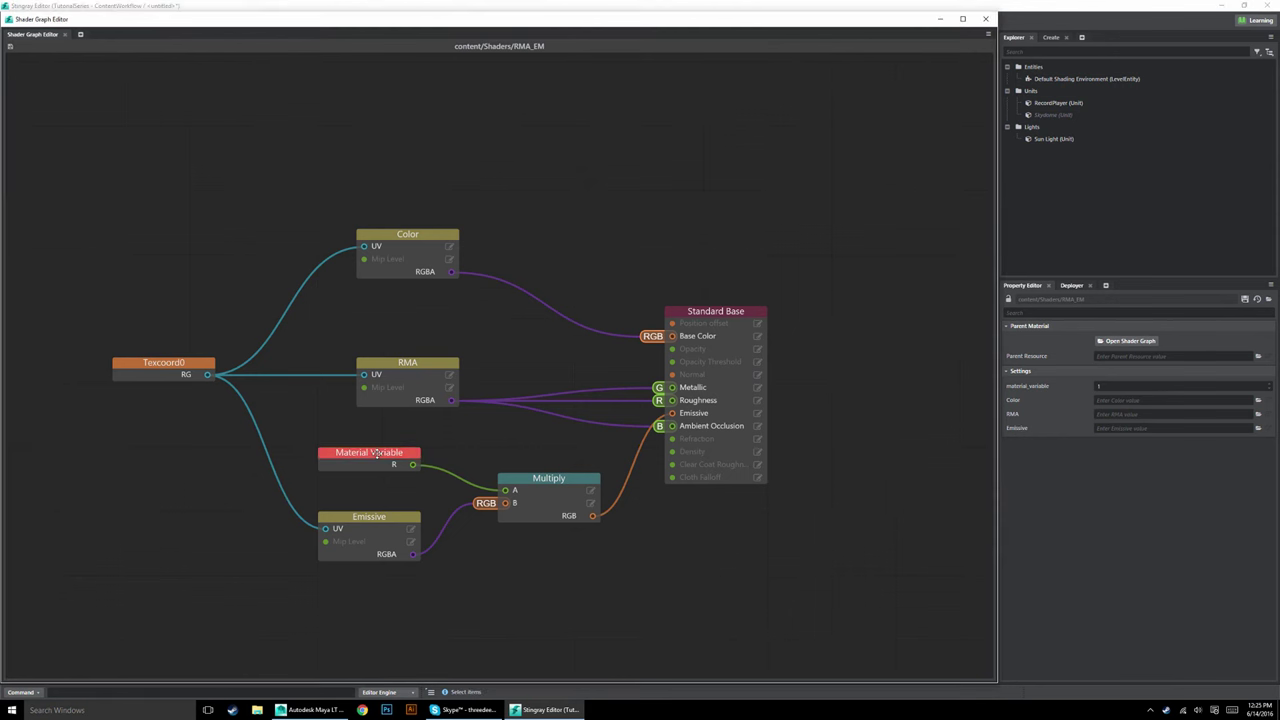
click(1170, 342)
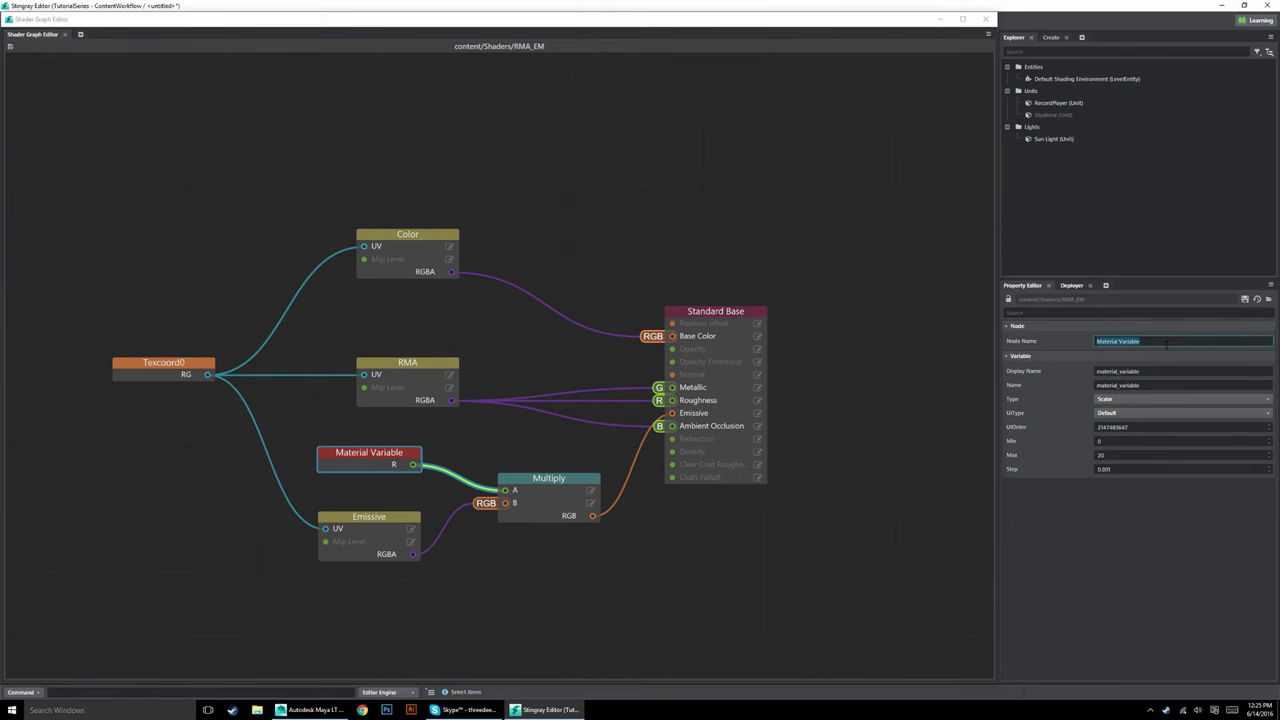
text(EmissiveAdjust)
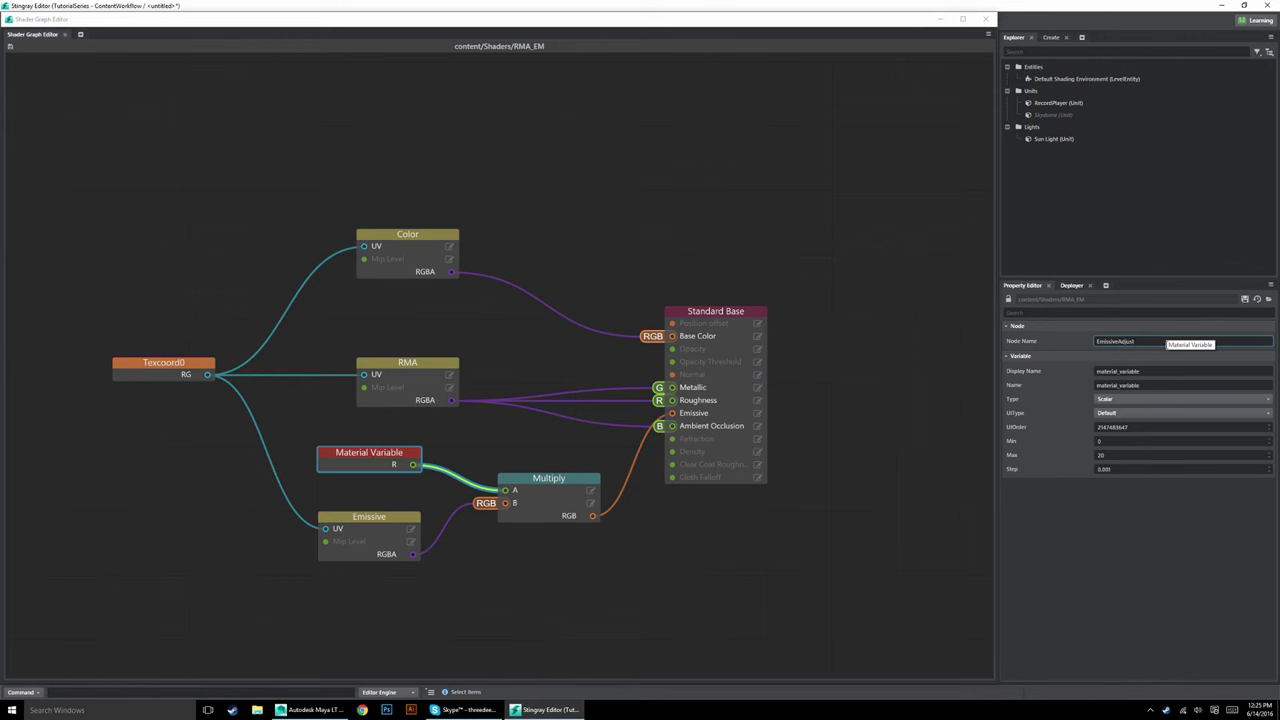
key(Tab)
text(Em)
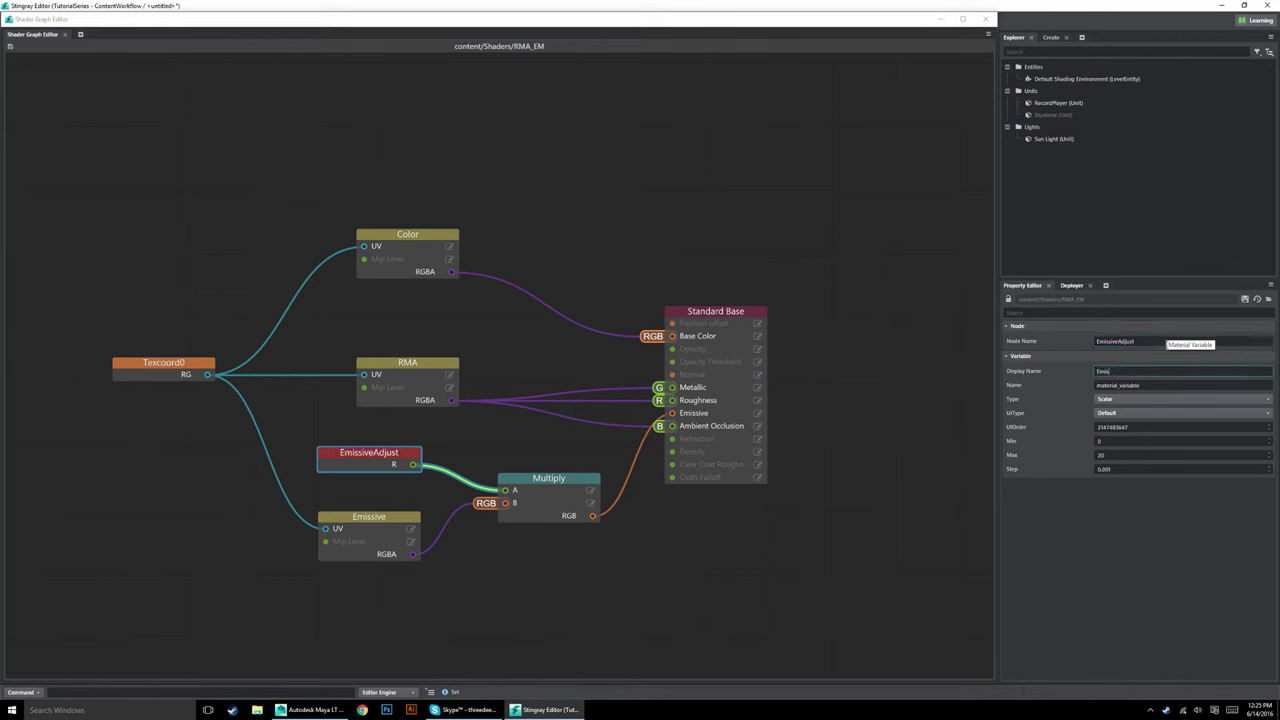
text(issiveAdjust)
key(Return)
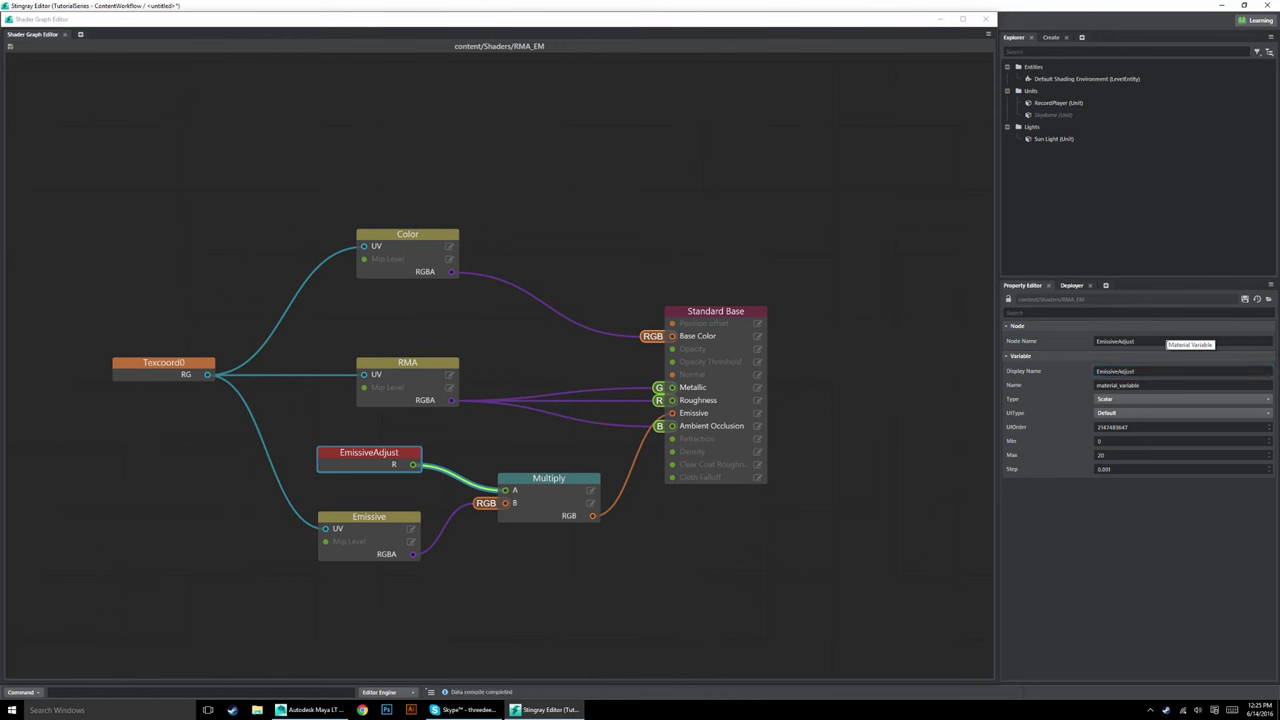
Give the variable the internal name emissive_adjust.
click(1163, 386)
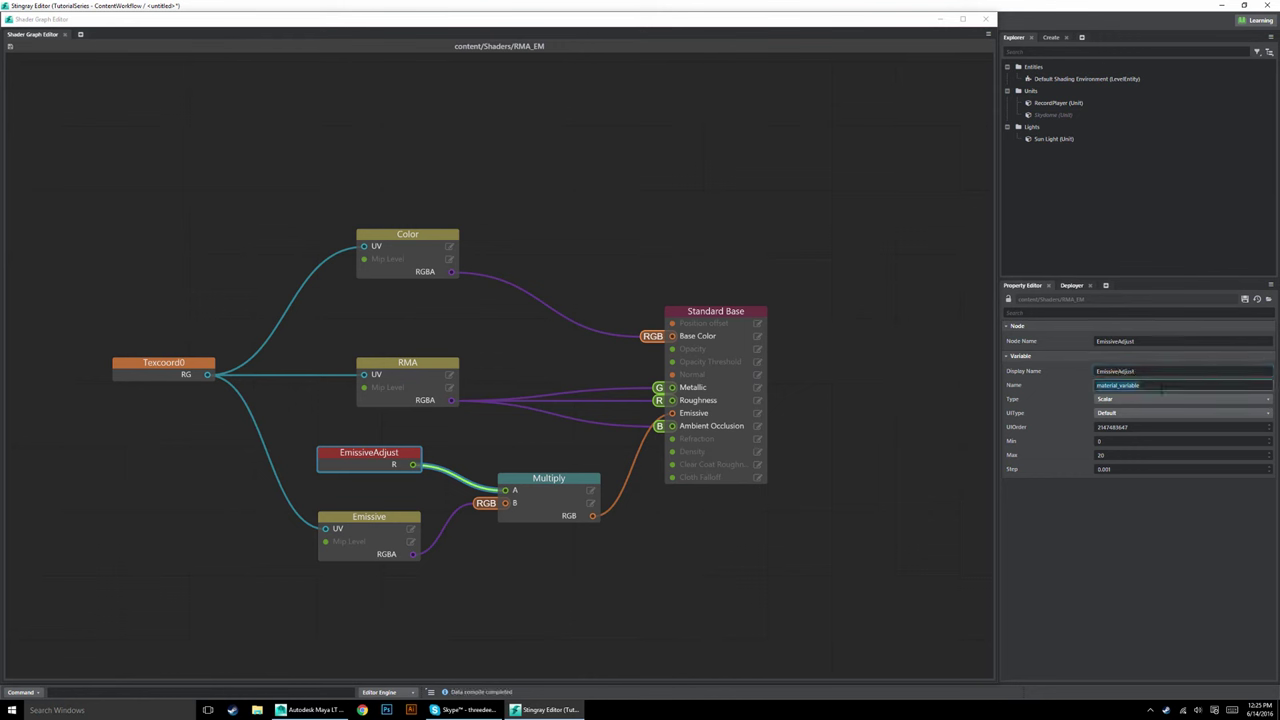
text(emissive_adjust)
key(Return)
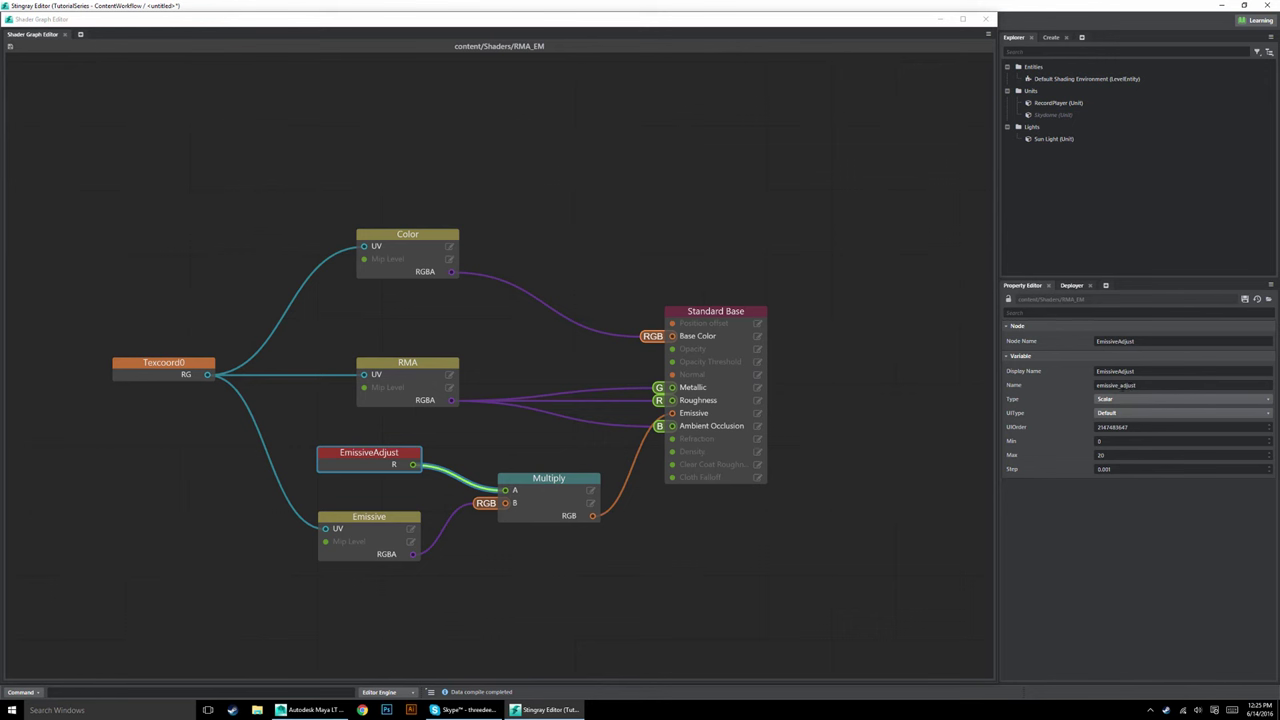
click(1115, 386)
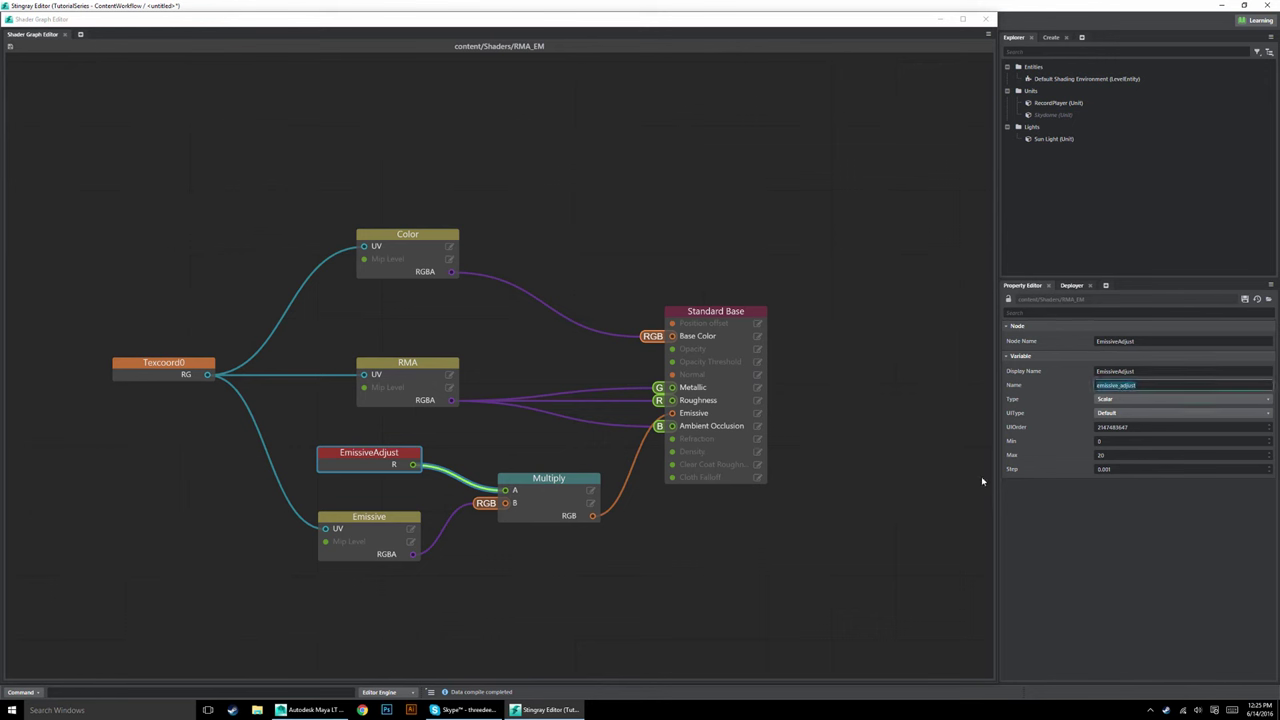
click(883, 479)
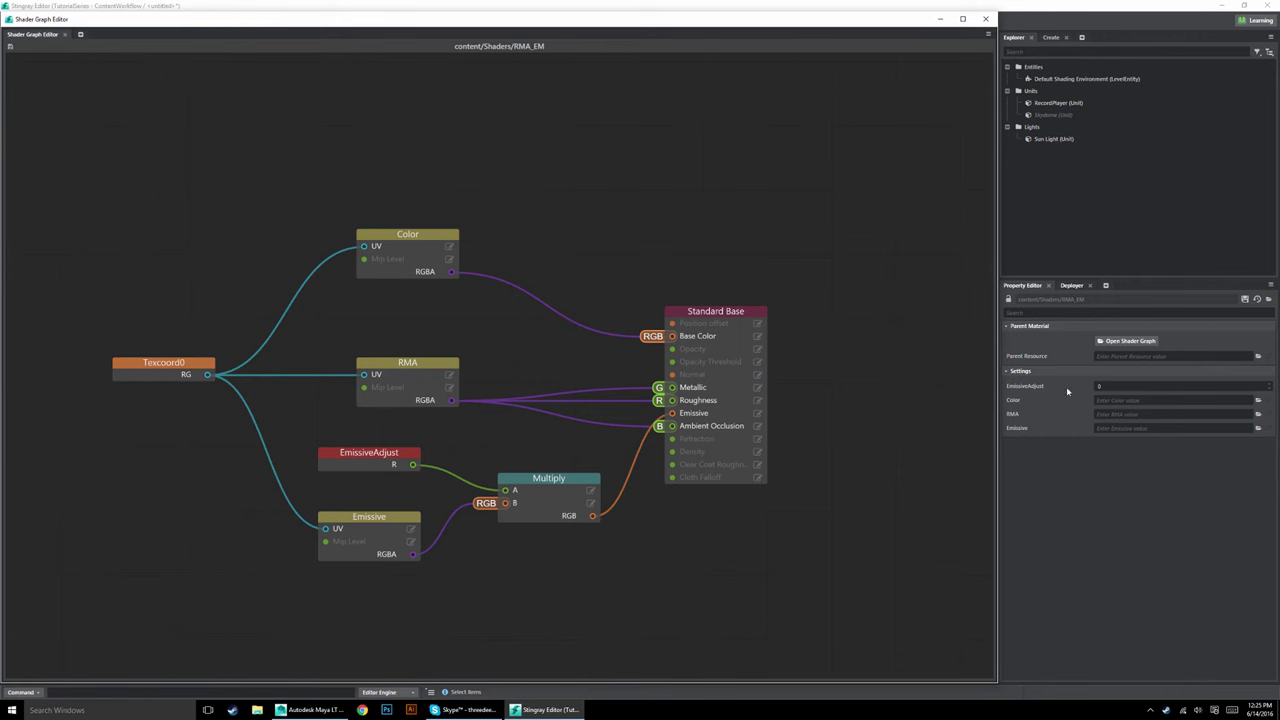
Recheck the emissive_adjust name, then raise the EmissiveAdjust value to about 4.86.
click(403, 452)
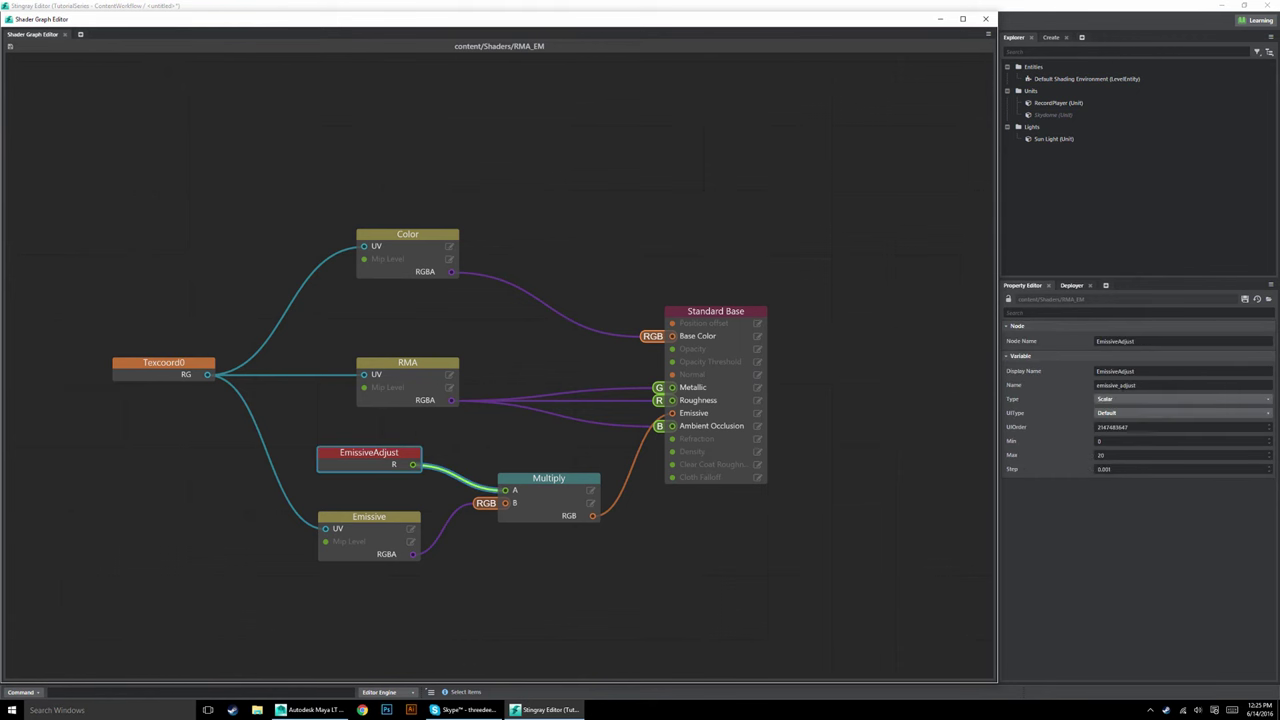
double_click(1118, 385)
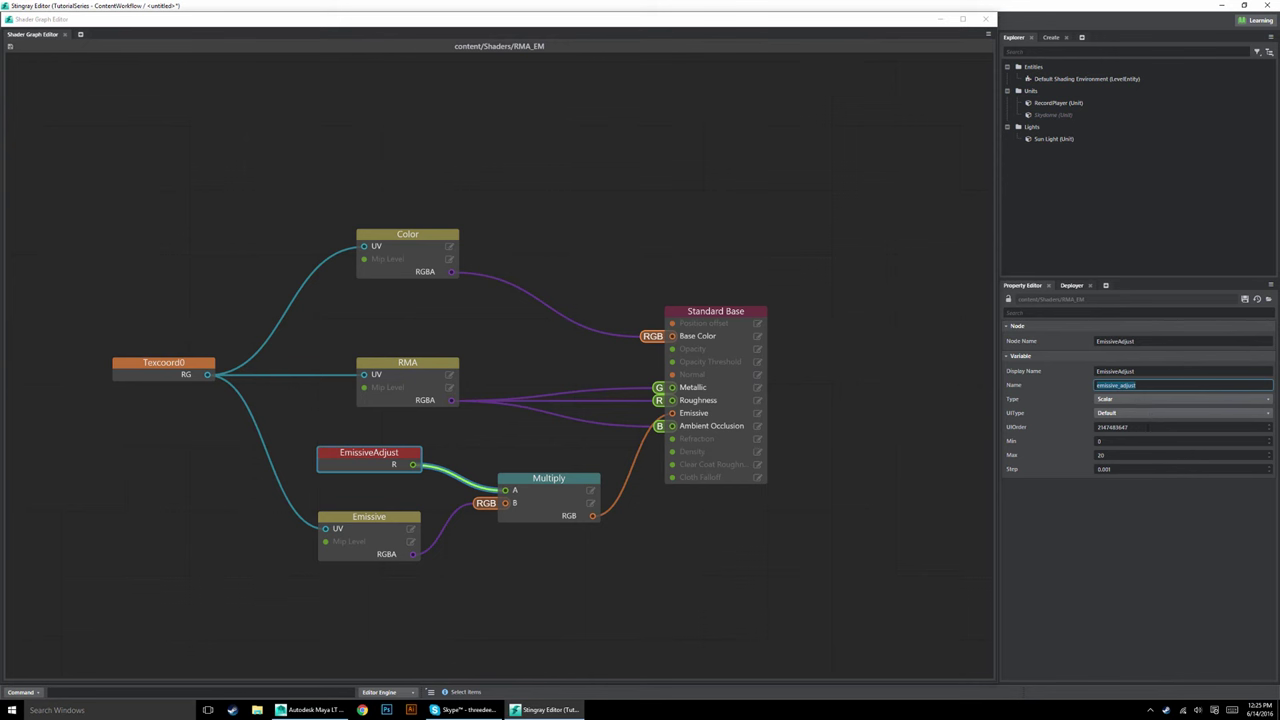
click(656, 574)
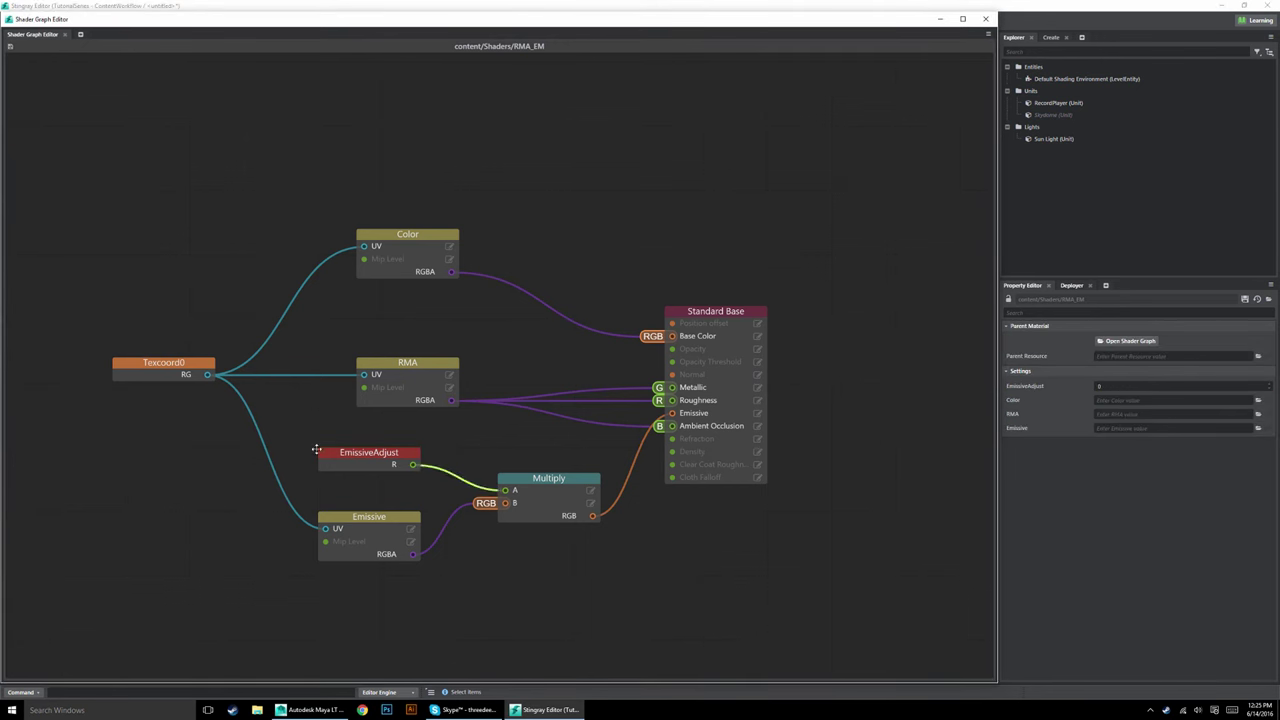
click(378, 463)
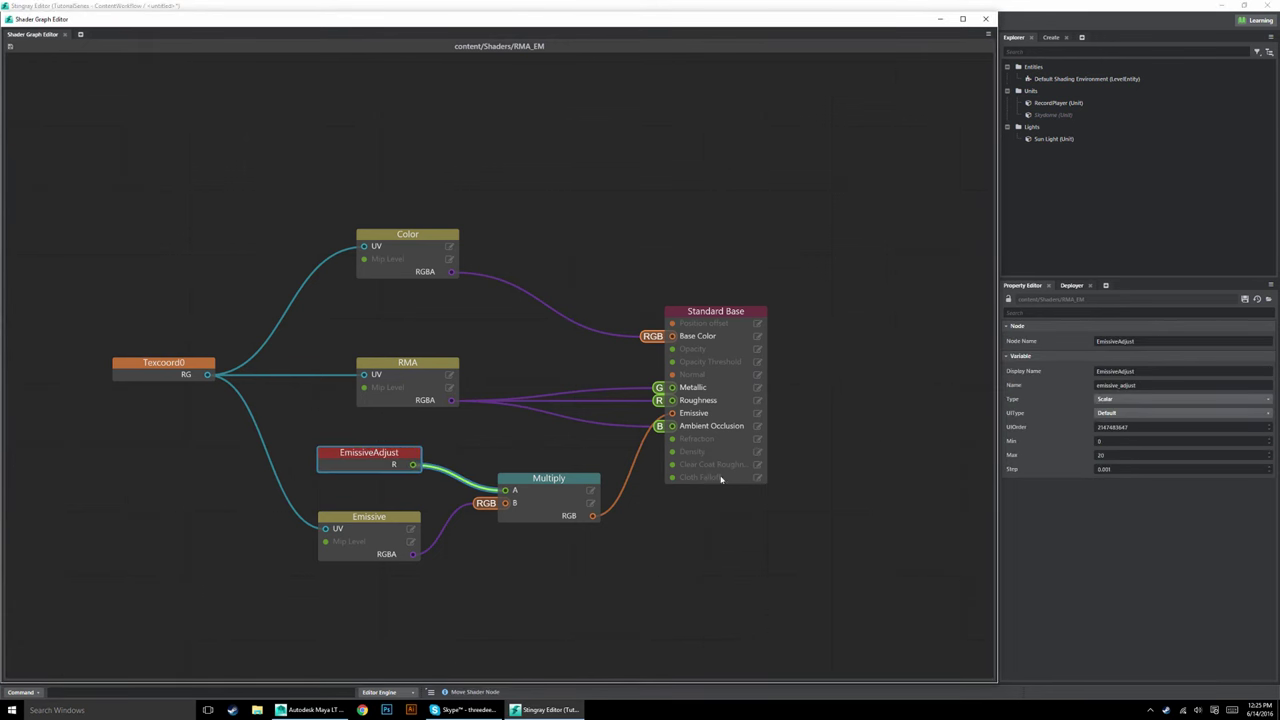
click(831, 503)
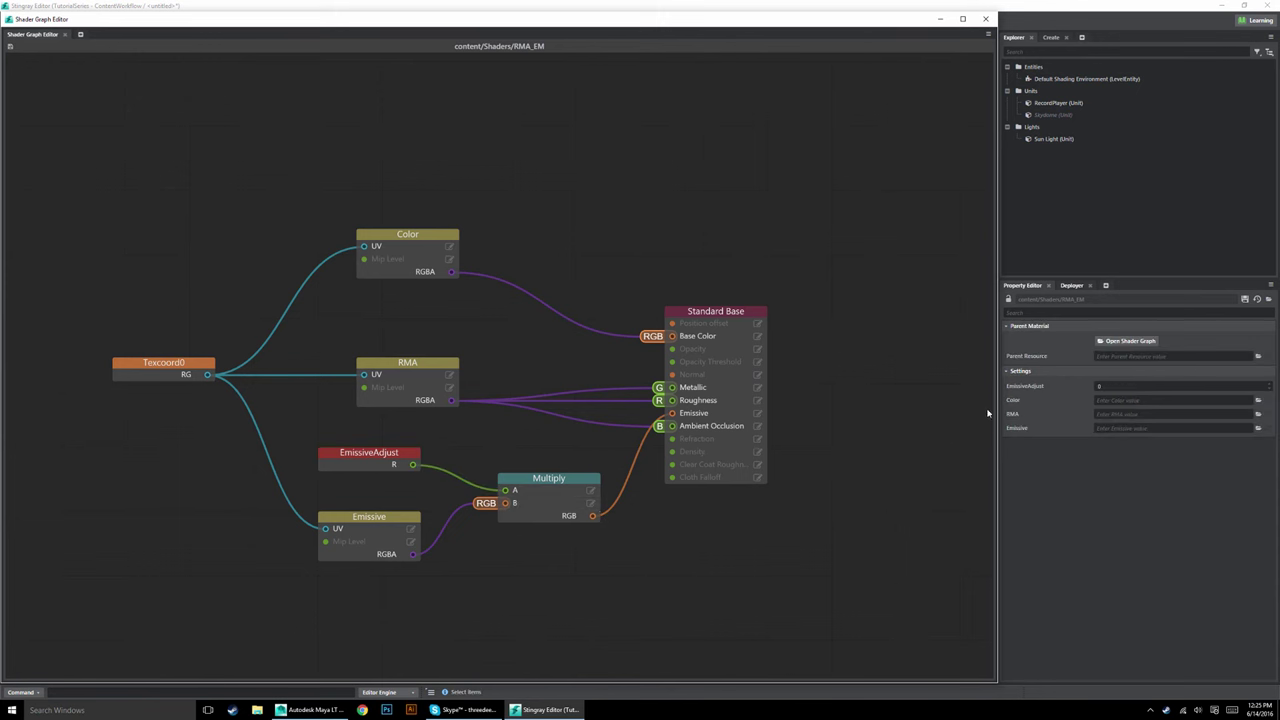
drag(1268, 390, 1120, 396)
Enter 1 as the EmissiveAdjust value and set its UI type to Number Field.
click(1100, 388)
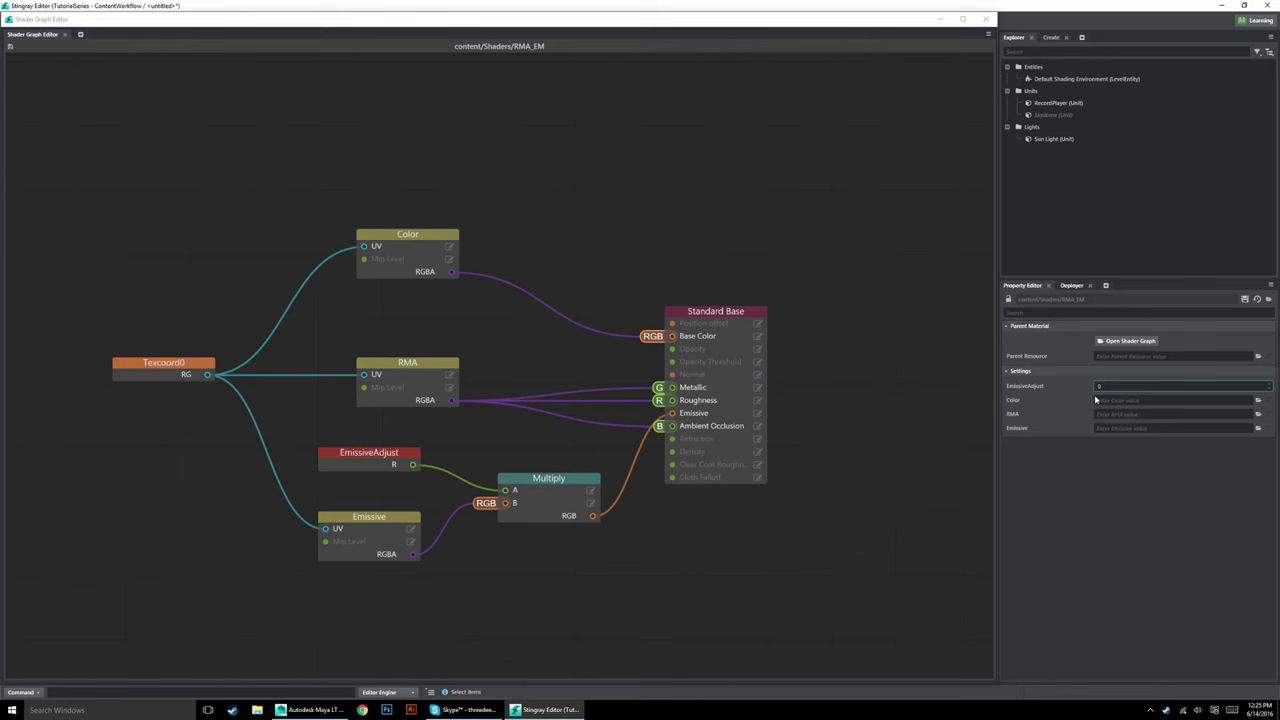
text(1)
click(634, 570)
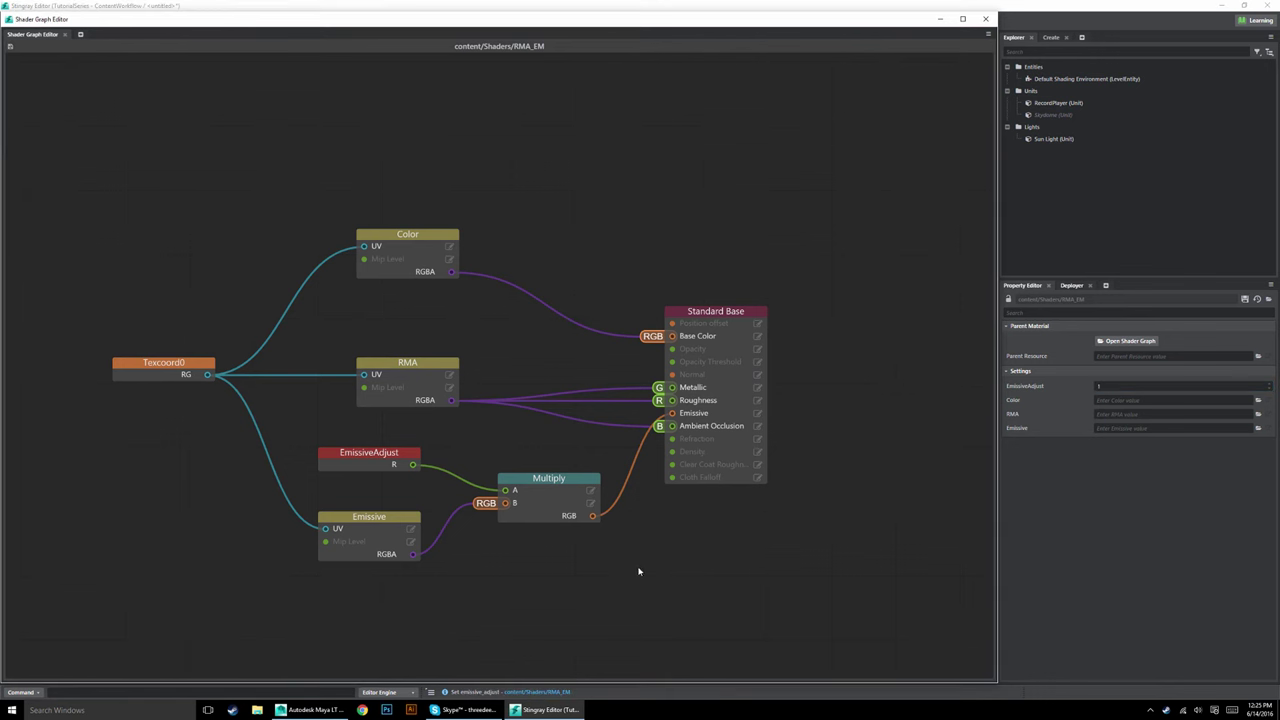
click(381, 466)
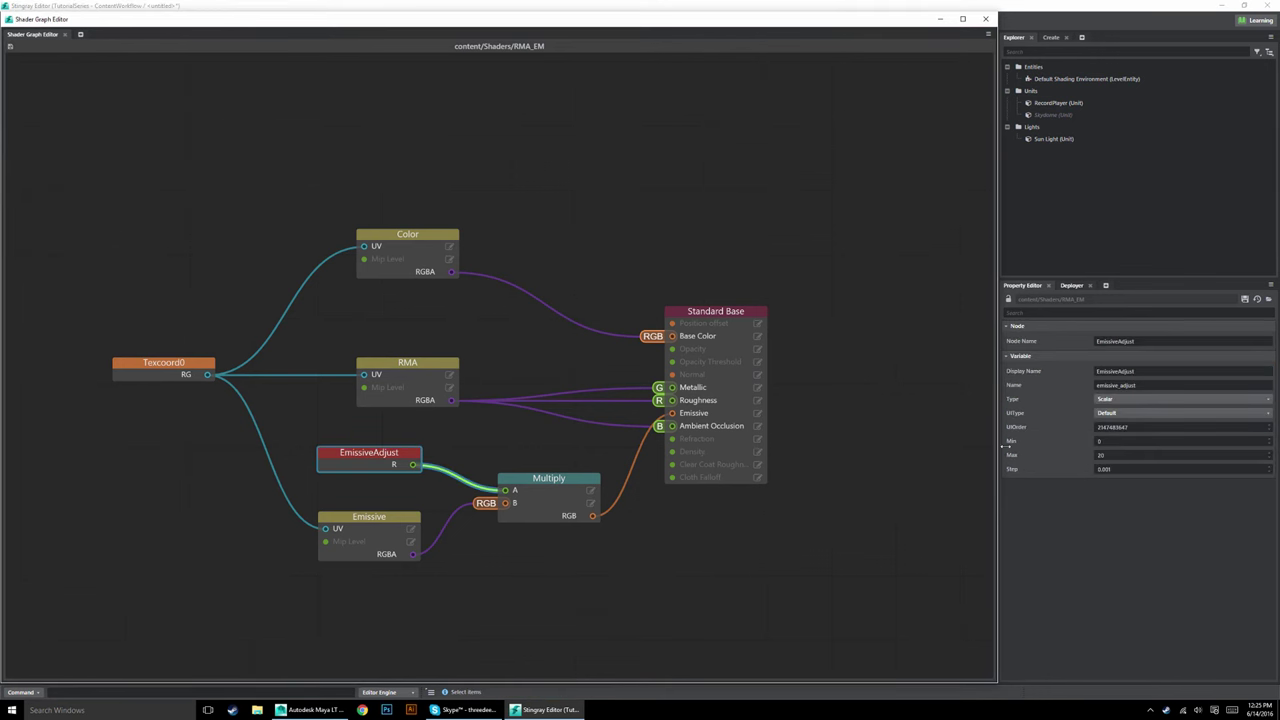
click(1125, 414)
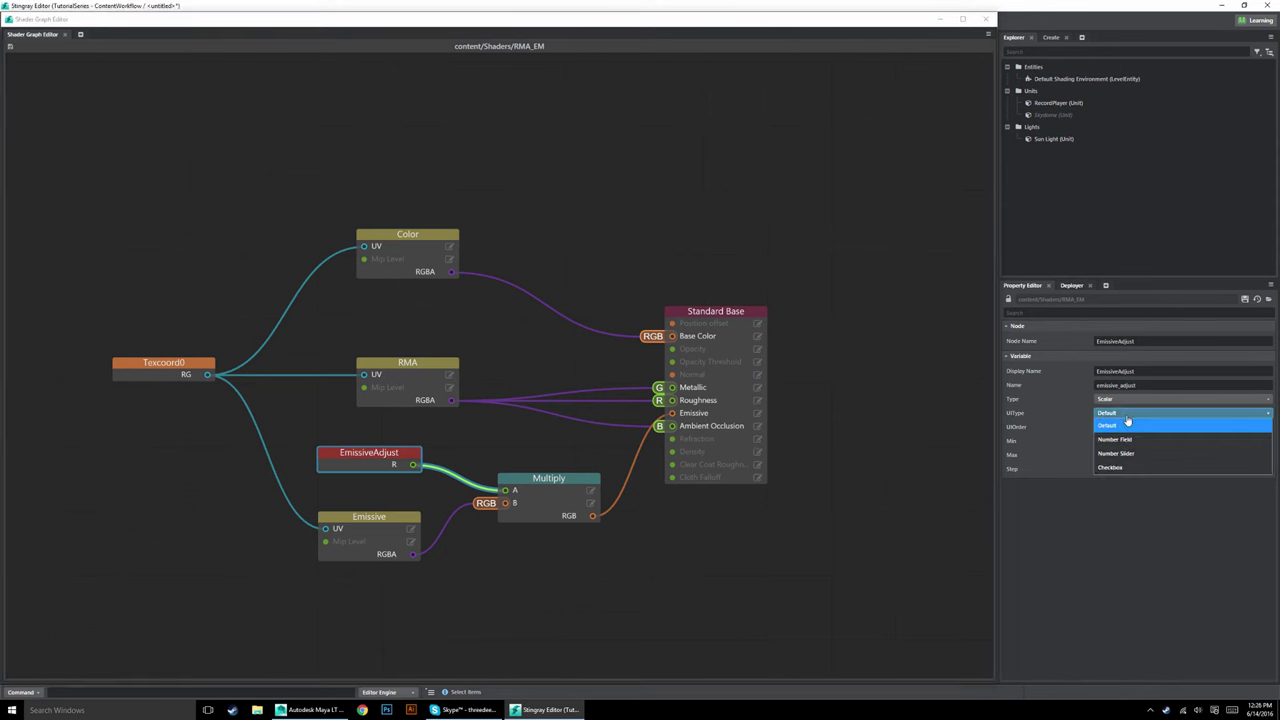
click(1127, 438)
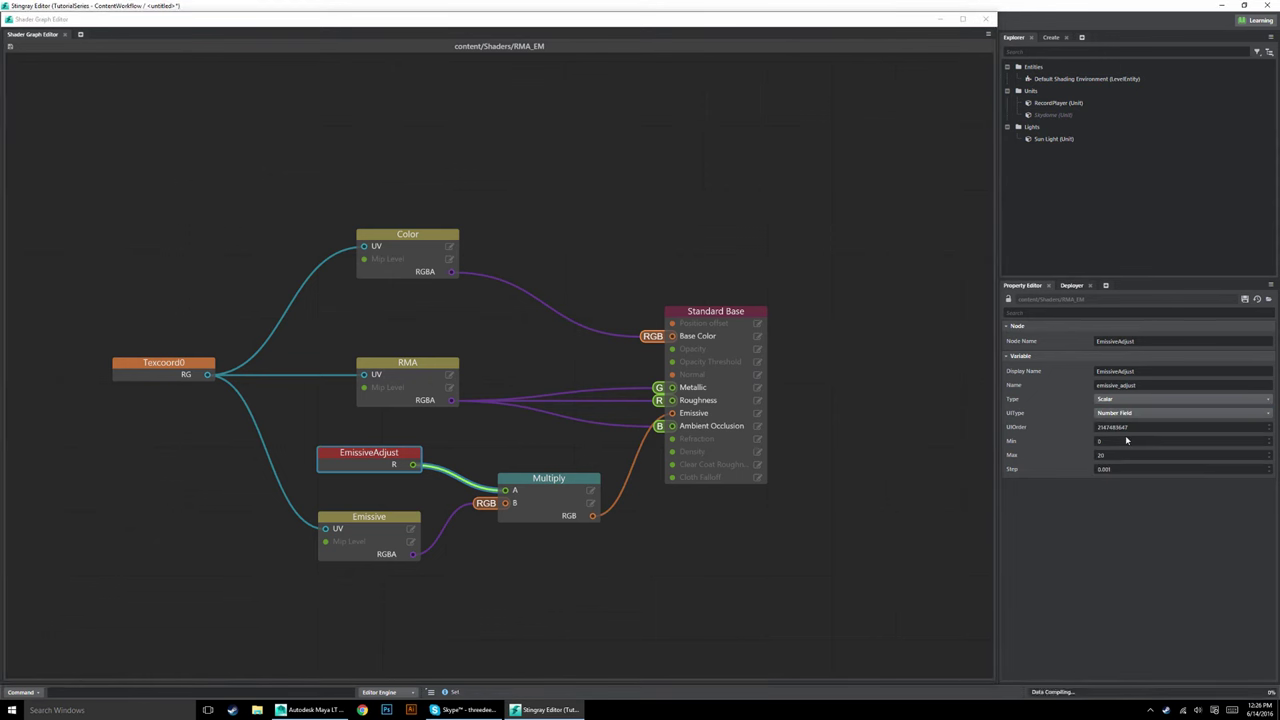
click(880, 429)
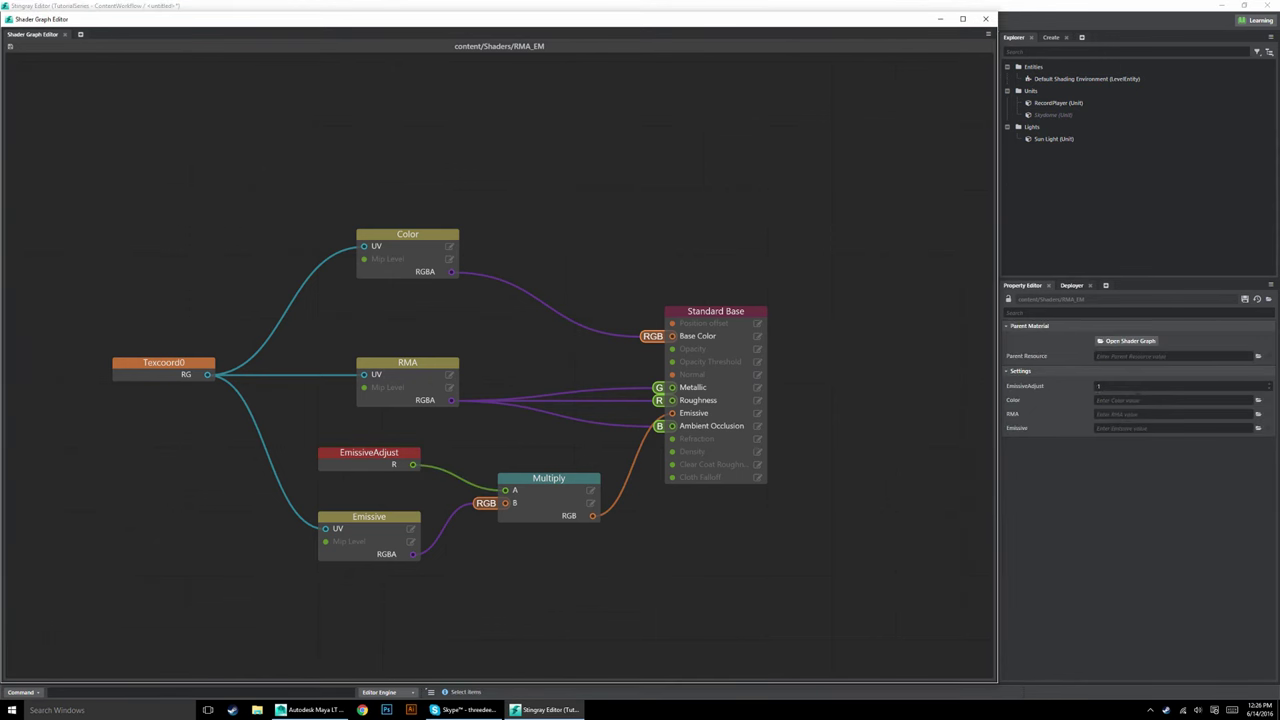
Switch EmissiveAdjust's UI type to Number Slider and drag it up to about 6.108.
click(369, 453)
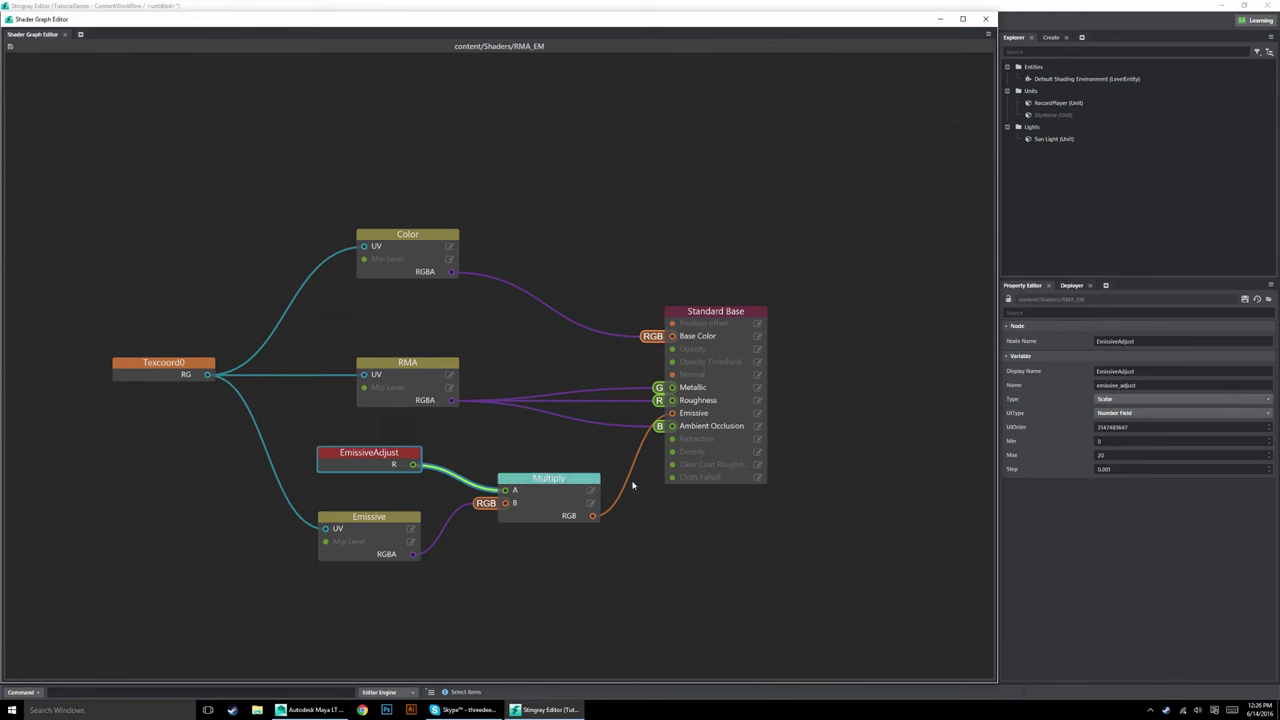
click(1115, 413)
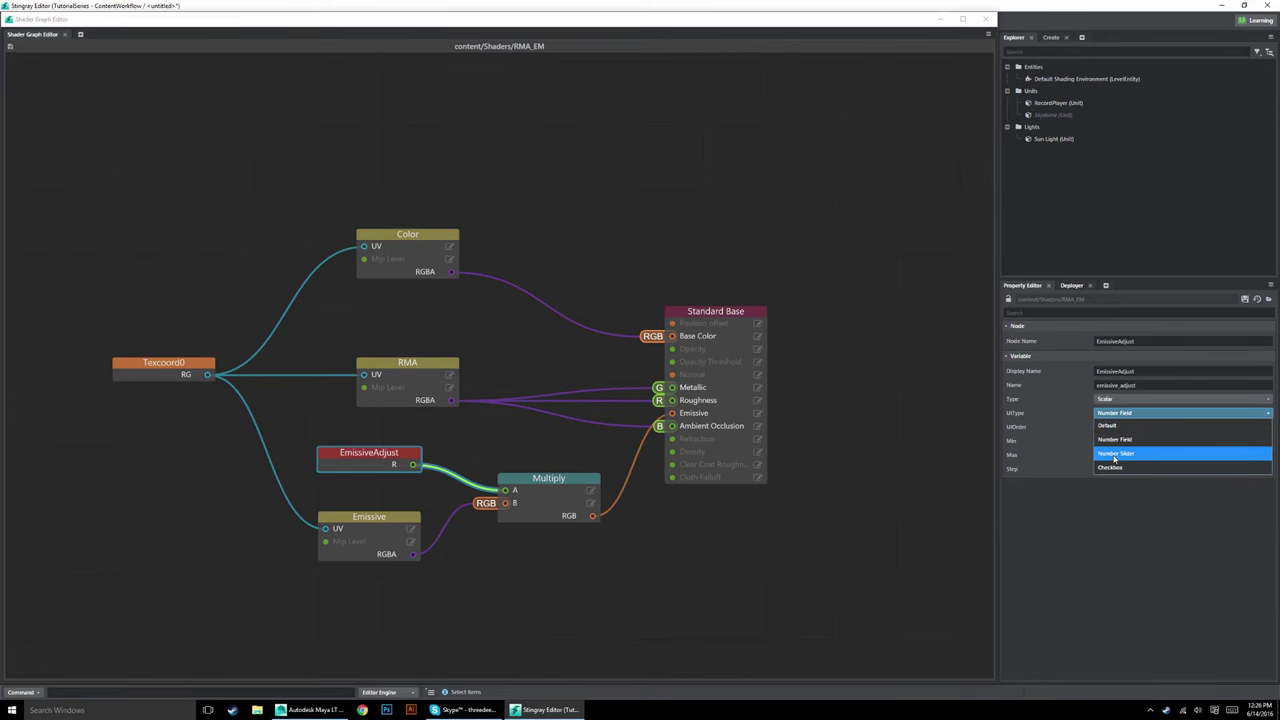
click(1115, 456)
click(891, 423)
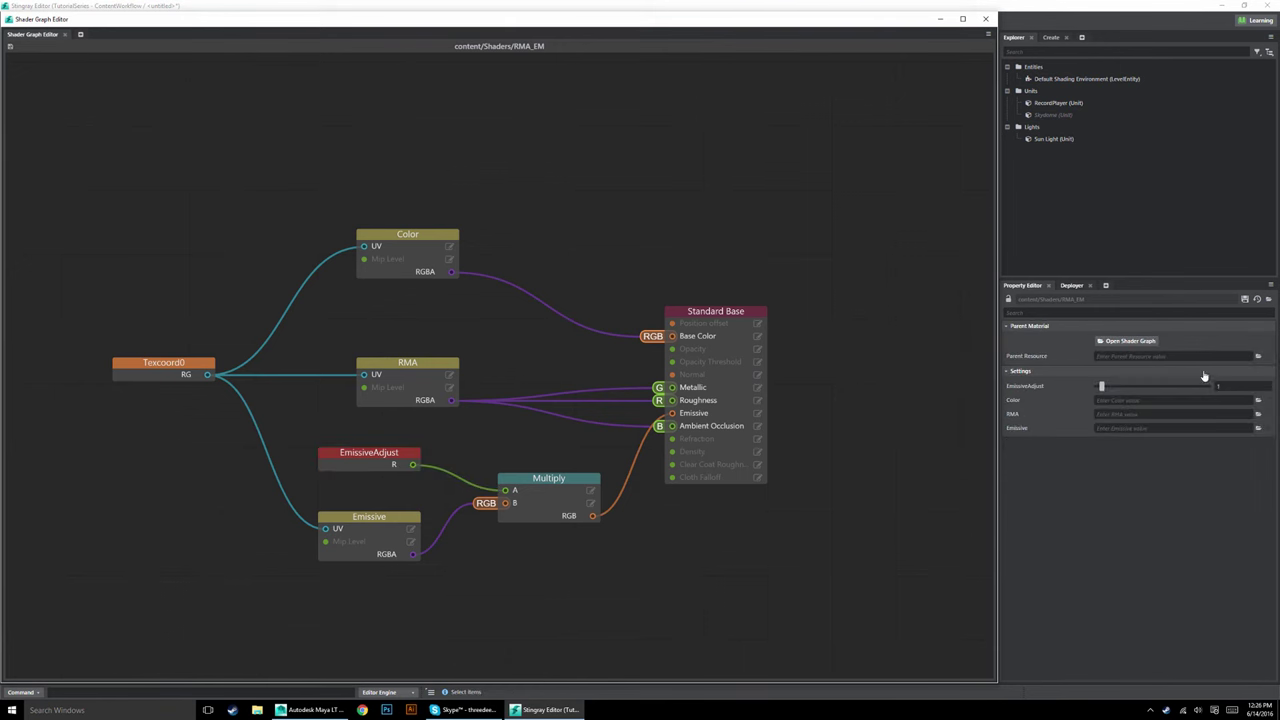
drag(1103, 386, 1195, 387)
Change EmissiveAdjust's UI type to Checkbox and select its Max value.
click(720, 506)
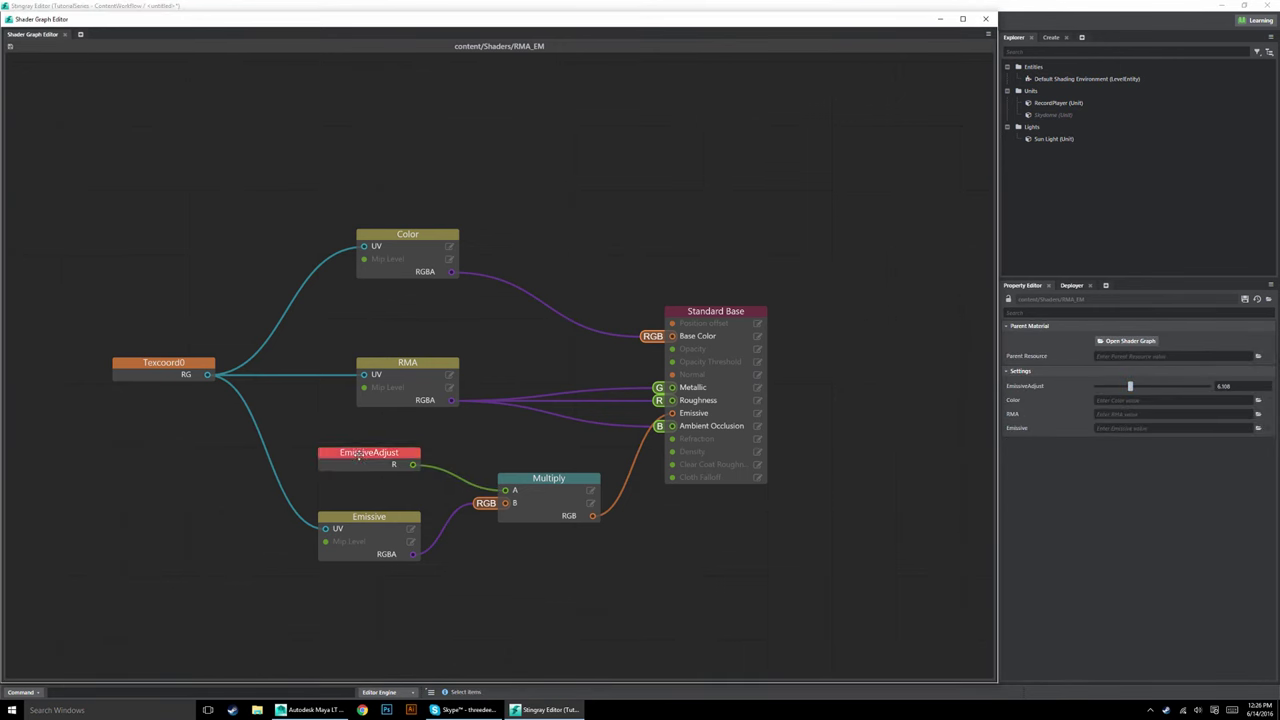
click(366, 456)
click(1129, 420)
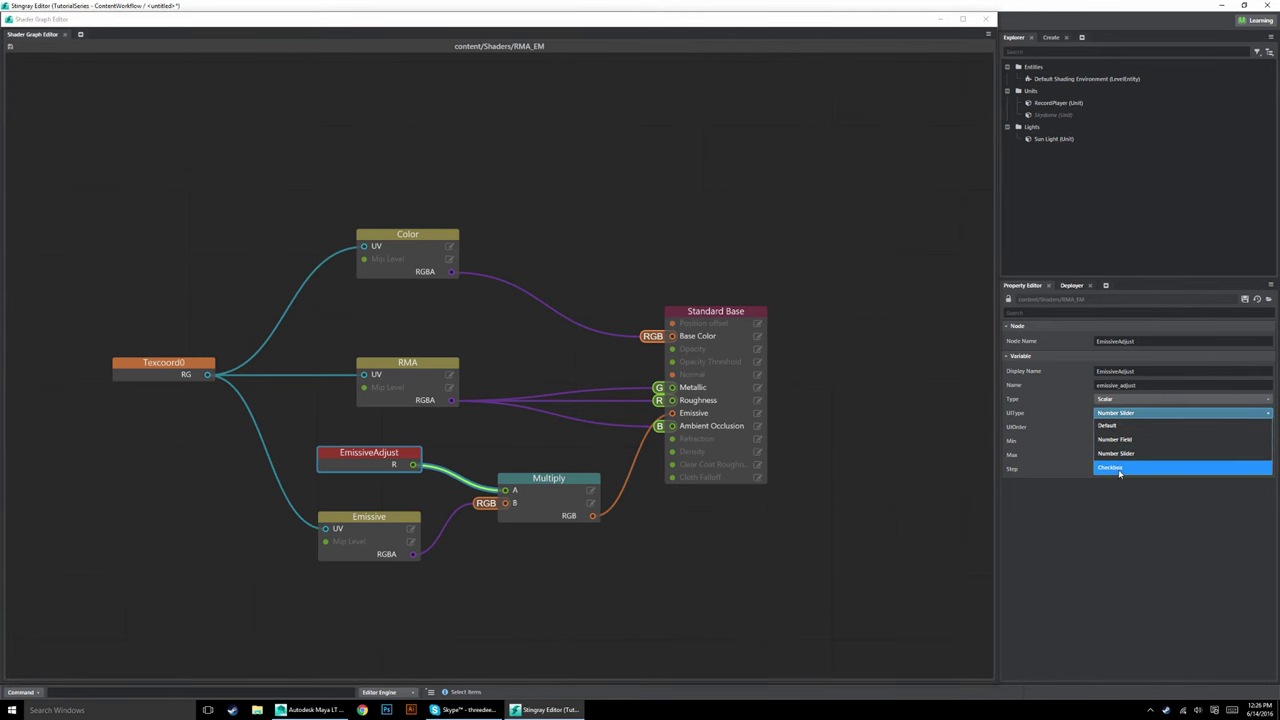
click(1123, 466)
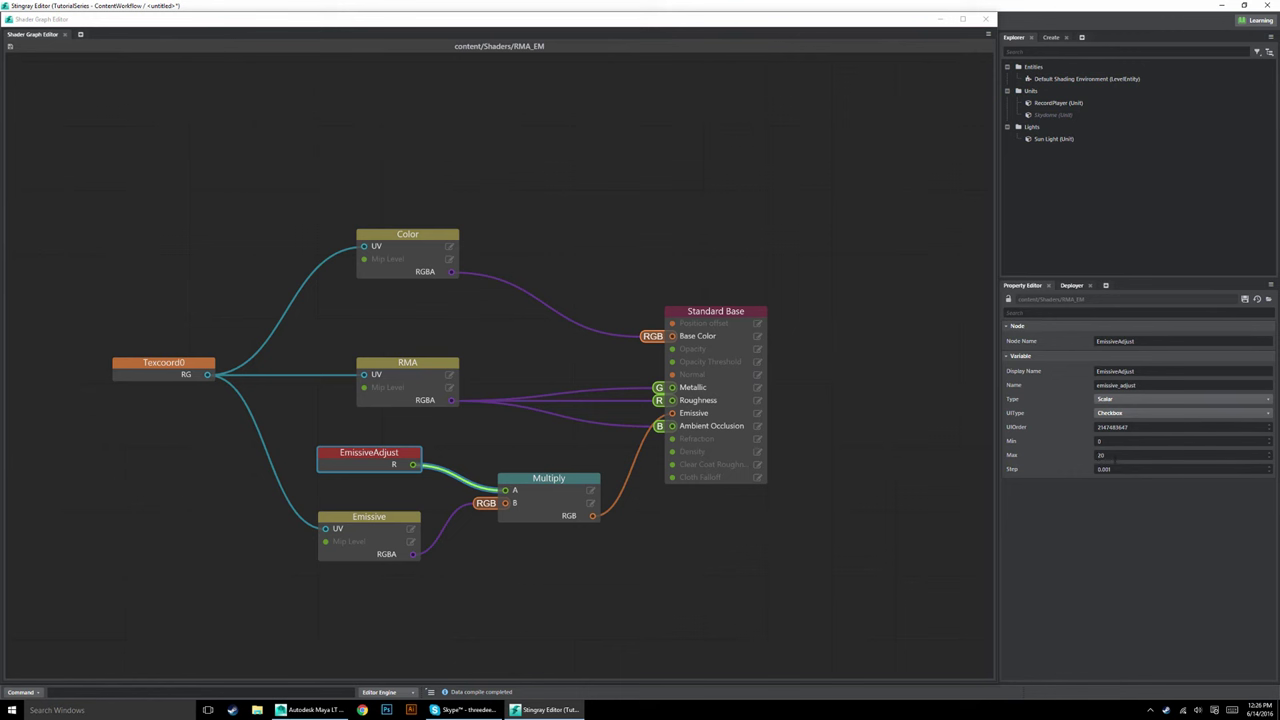
double_click(1105, 455)
Set EmissiveAdjust's UI type back to Number Slider and save the RMA_EM shader.
click(1116, 414)
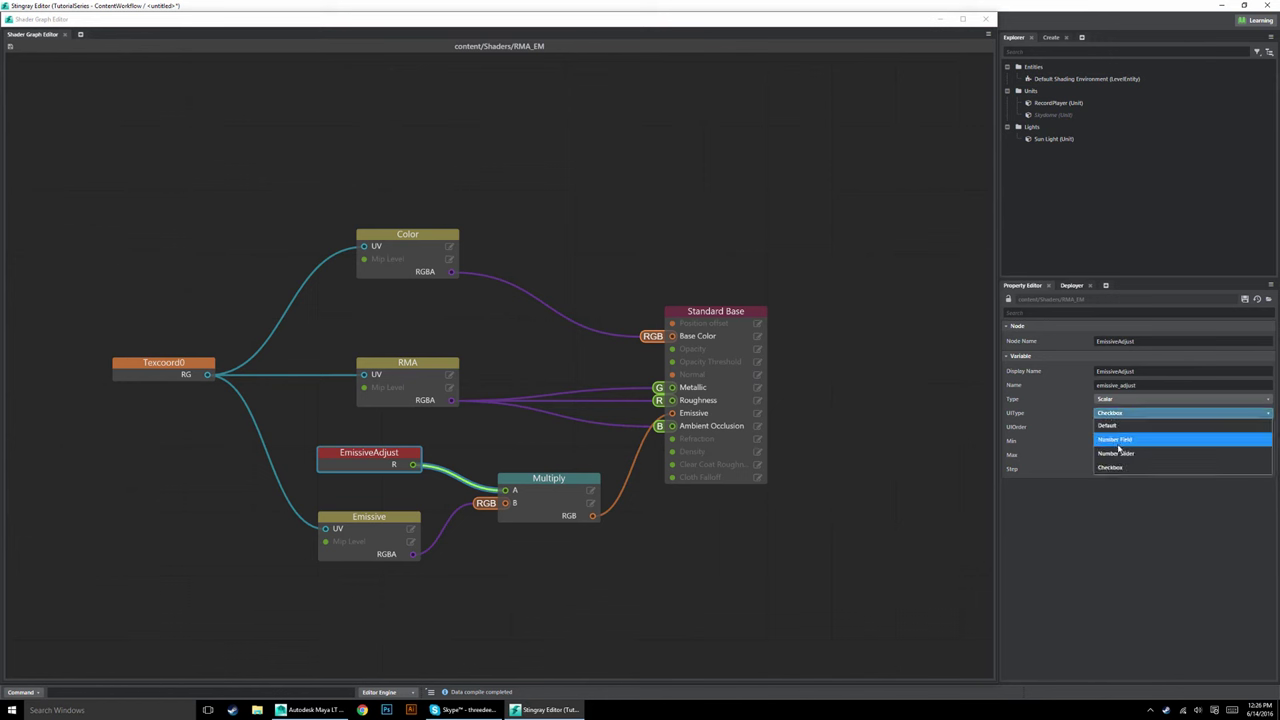
click(1118, 453)
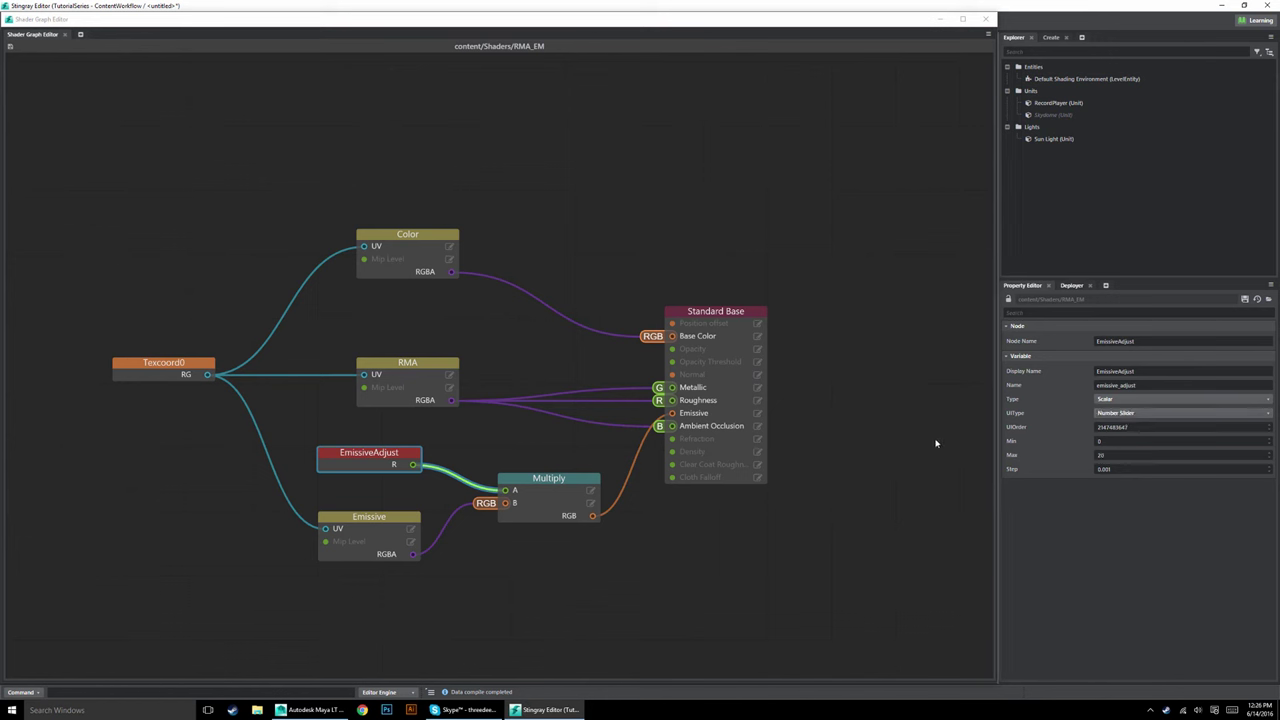
click(1242, 303)
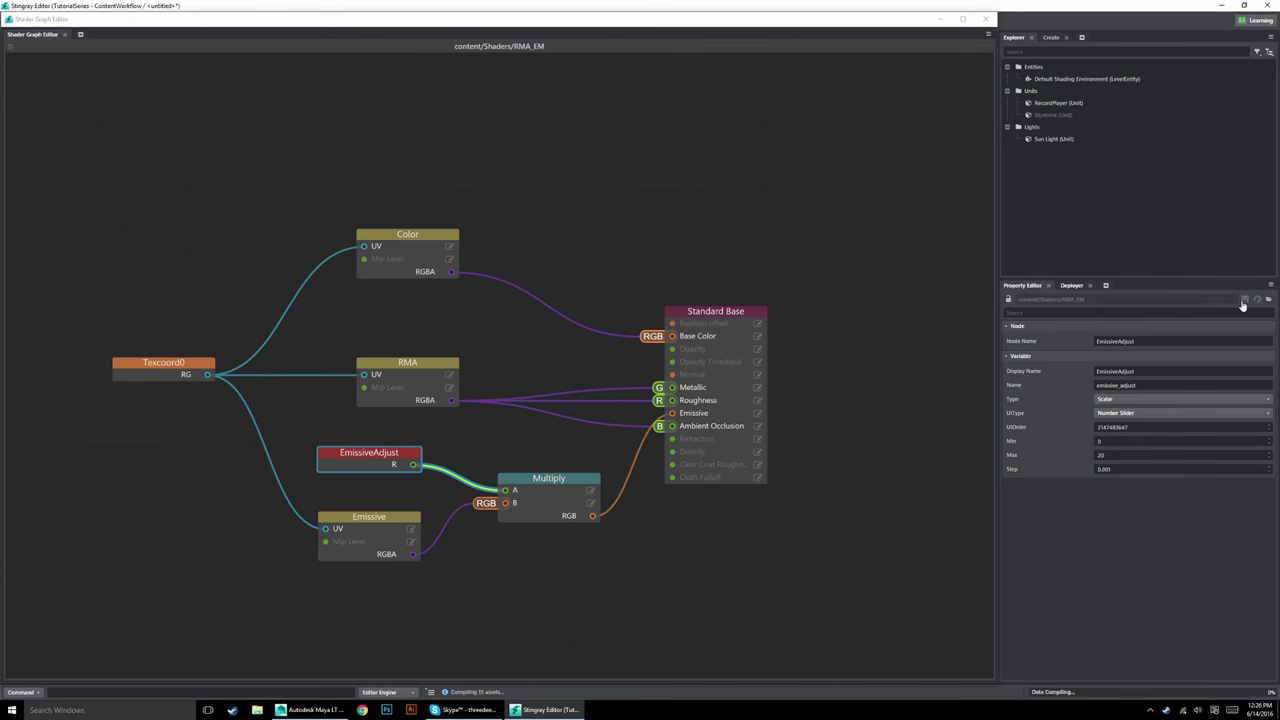
Bring the EmissiveAdjust slider back to 1 and save the material again.
click(878, 377)
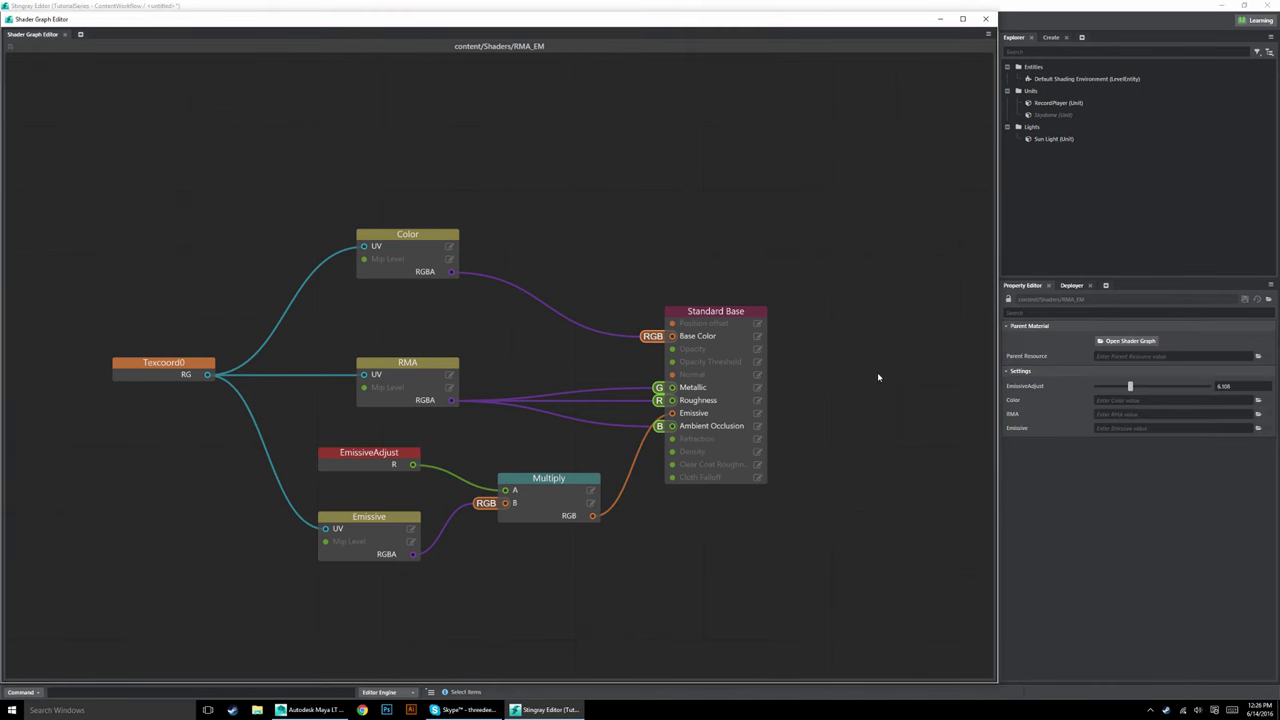
drag(1130, 386, 1106, 396)
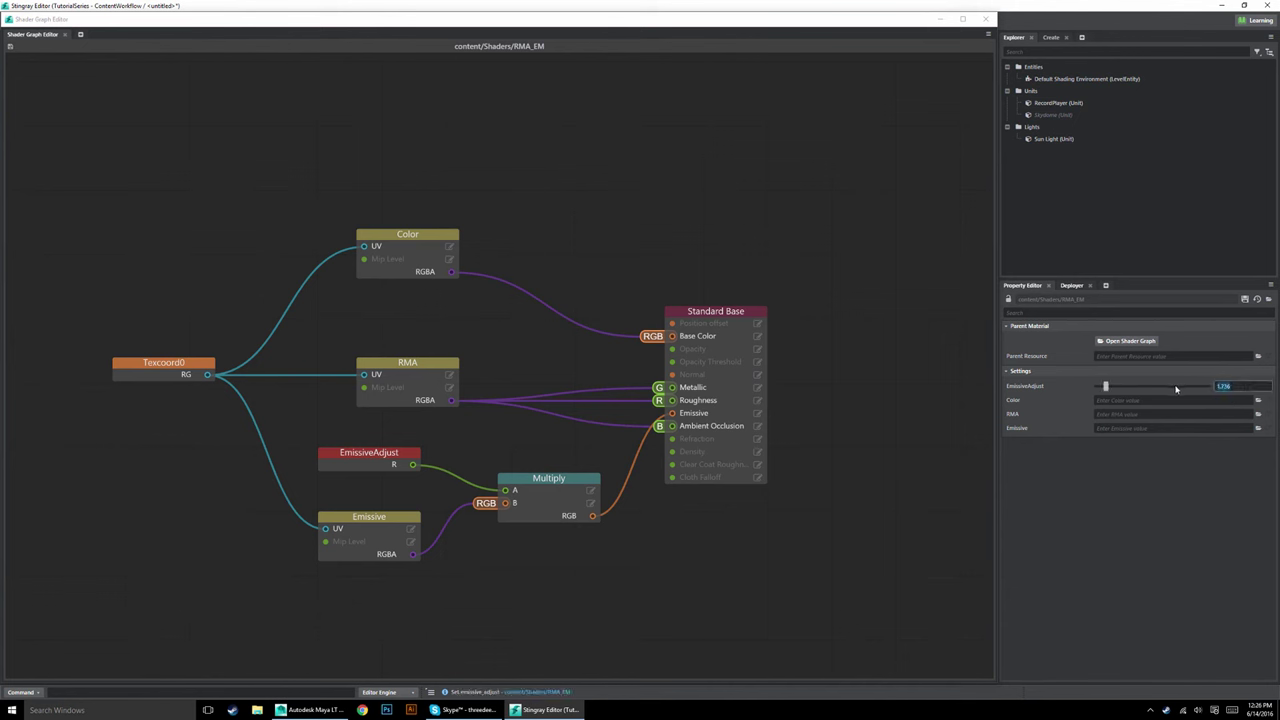
key(Return)
click(896, 490)
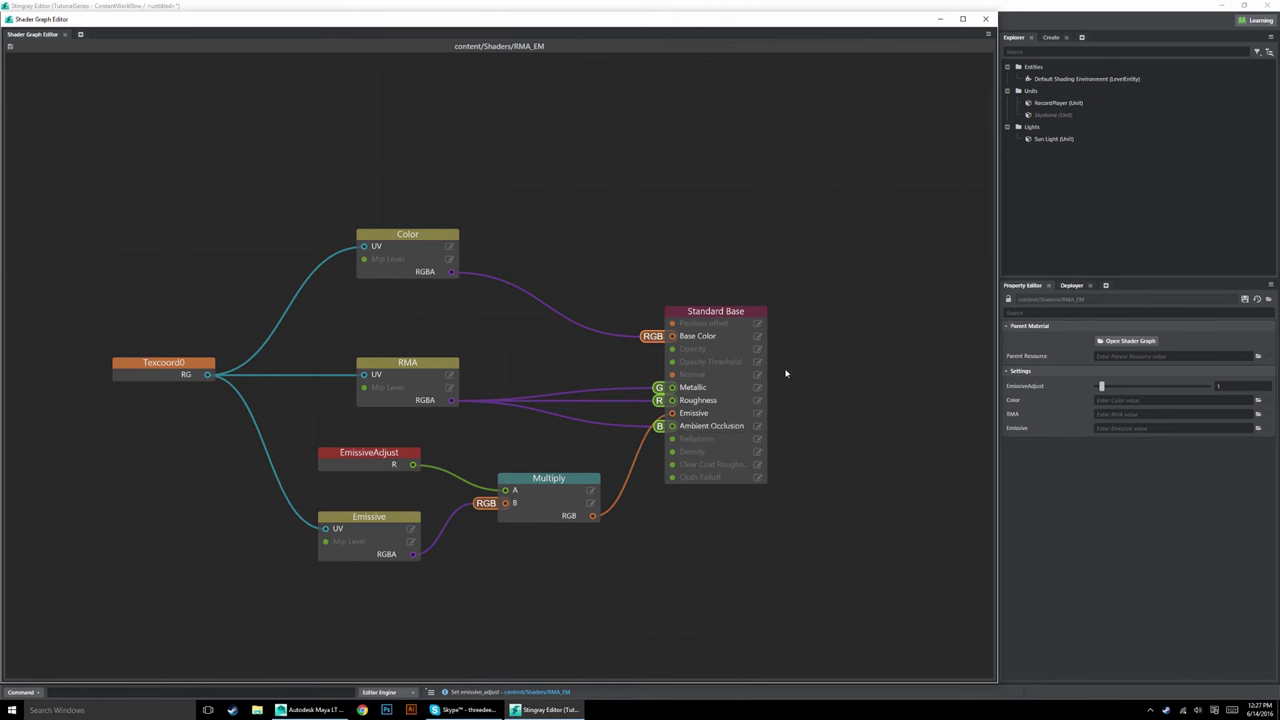
click(1244, 303)
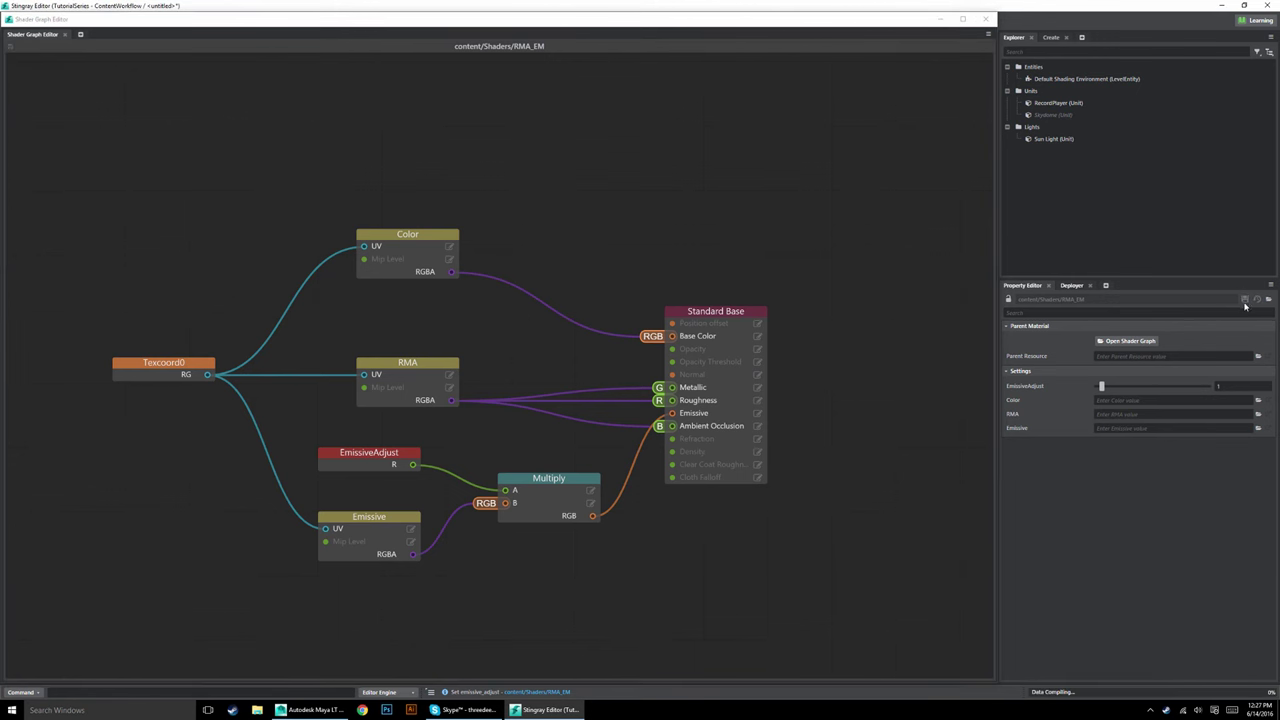
Close the Shader Graph Editor and select RecordPlayer_Material in content > models > RecordPlayer.
click(986, 19)
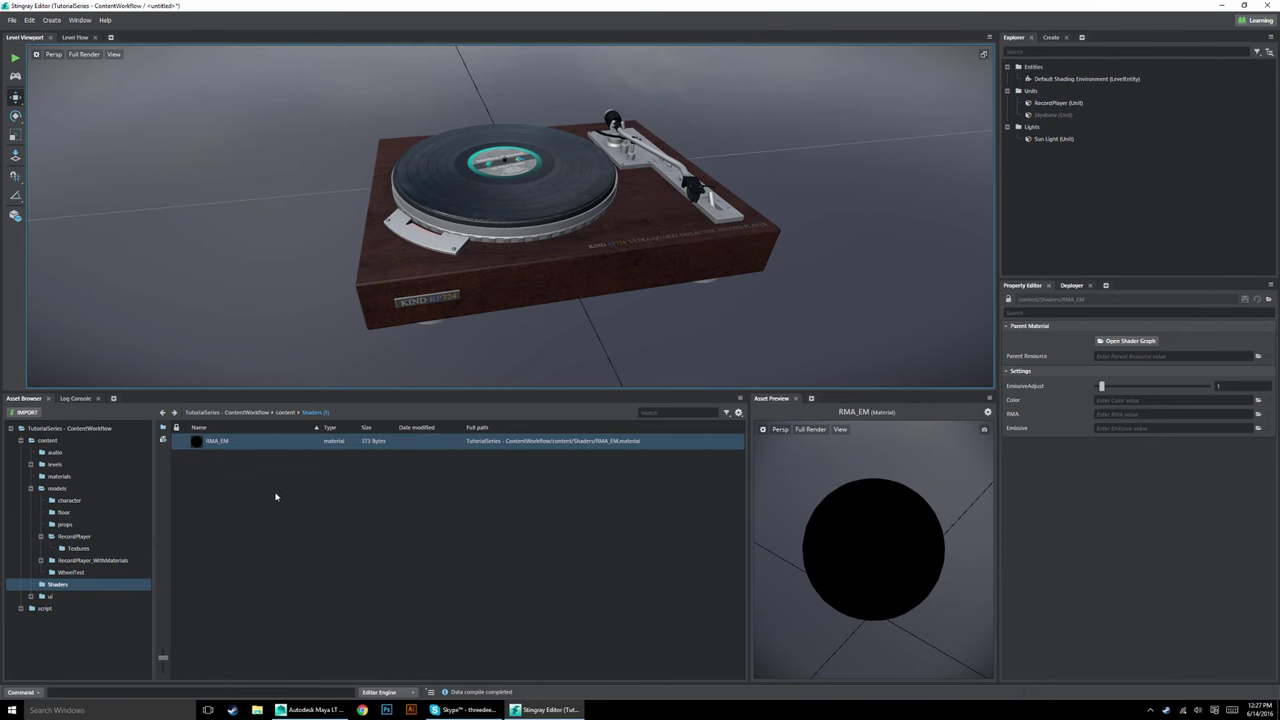
click(288, 412)
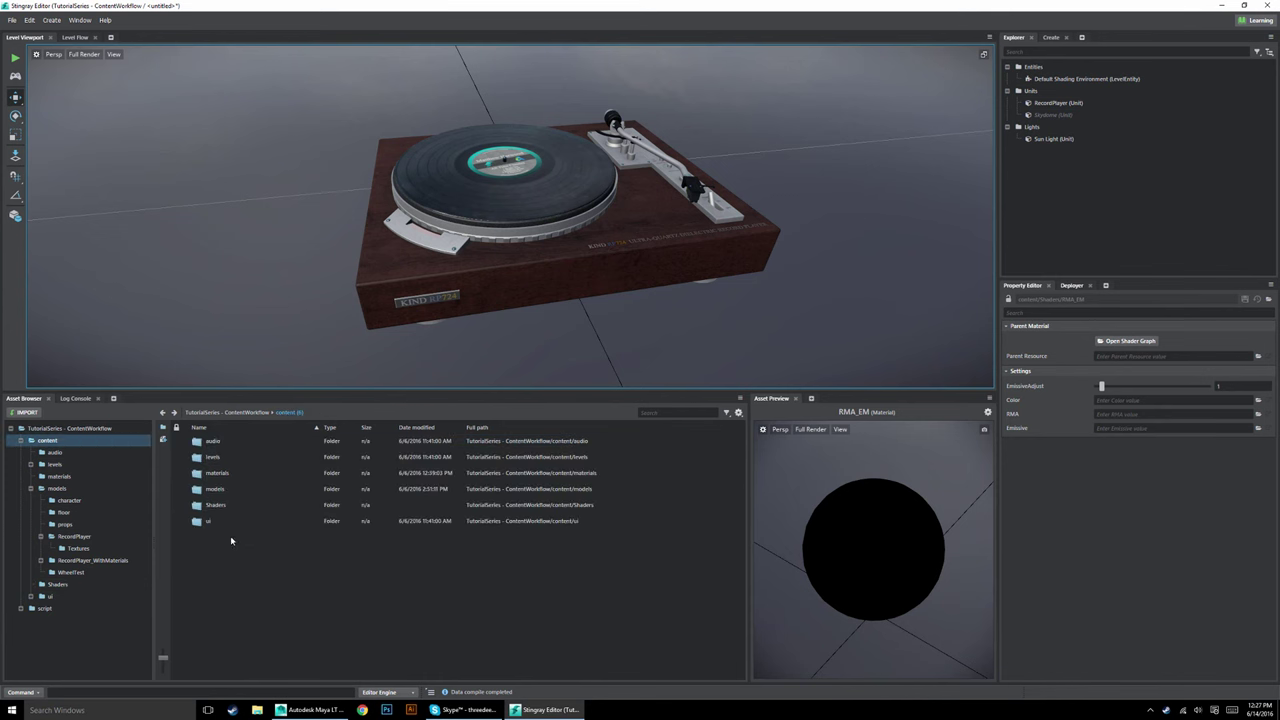
double_click(215, 489)
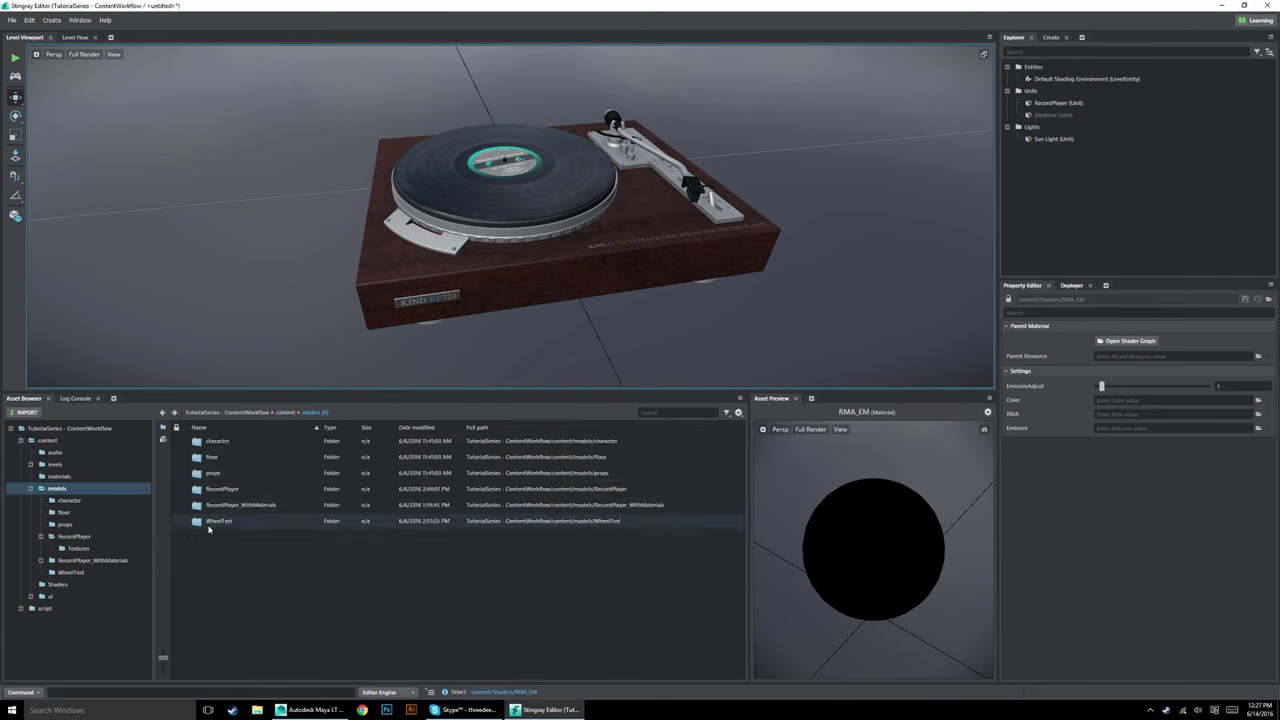
double_click(222, 489)
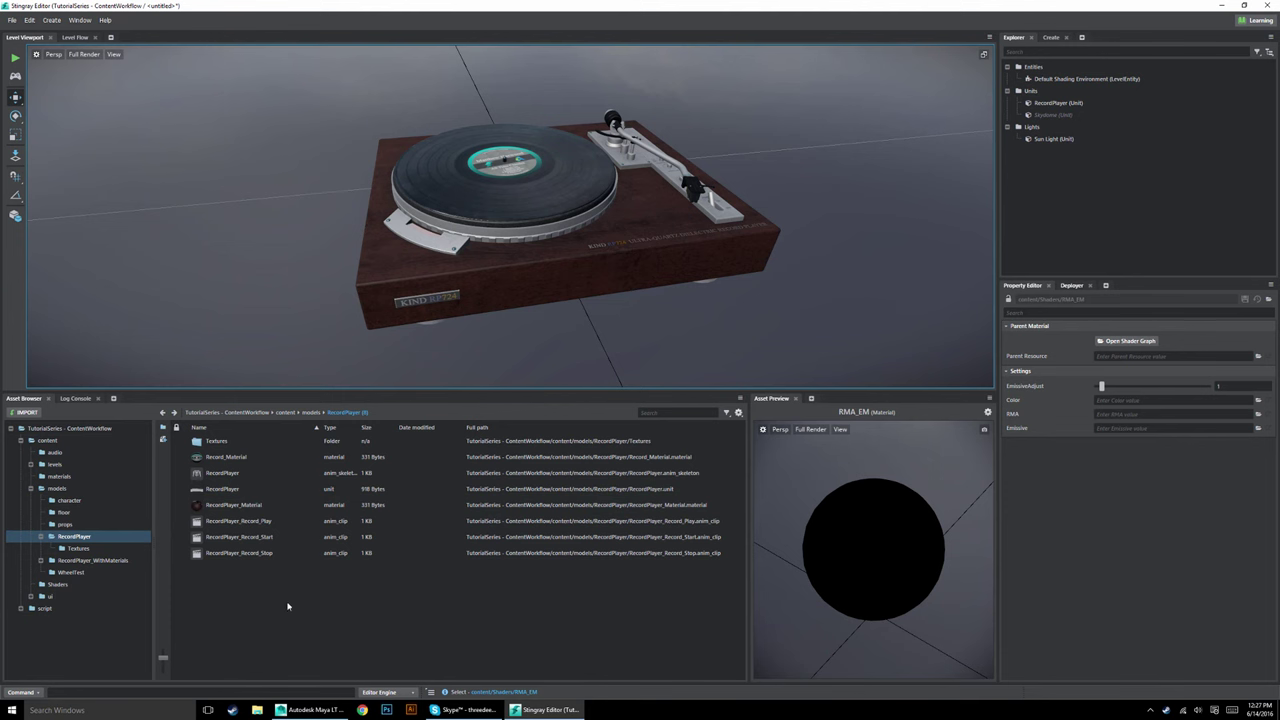
click(229, 506)
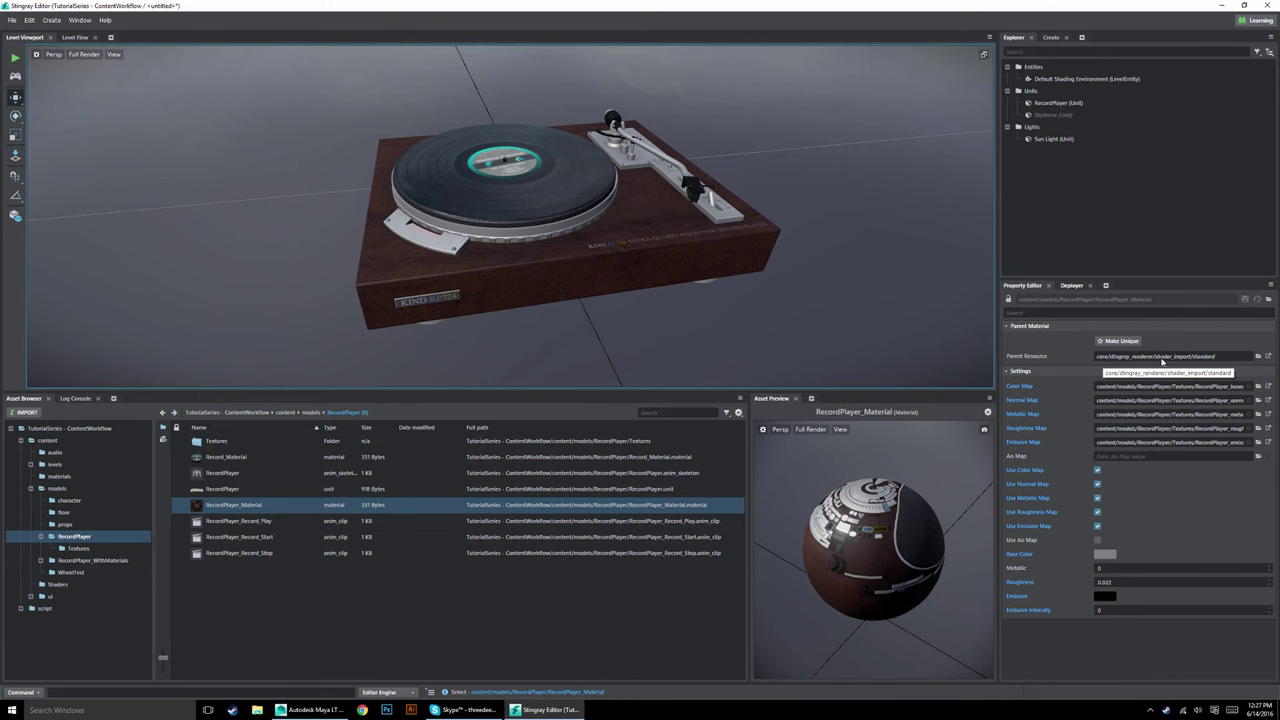
click(1220, 360)
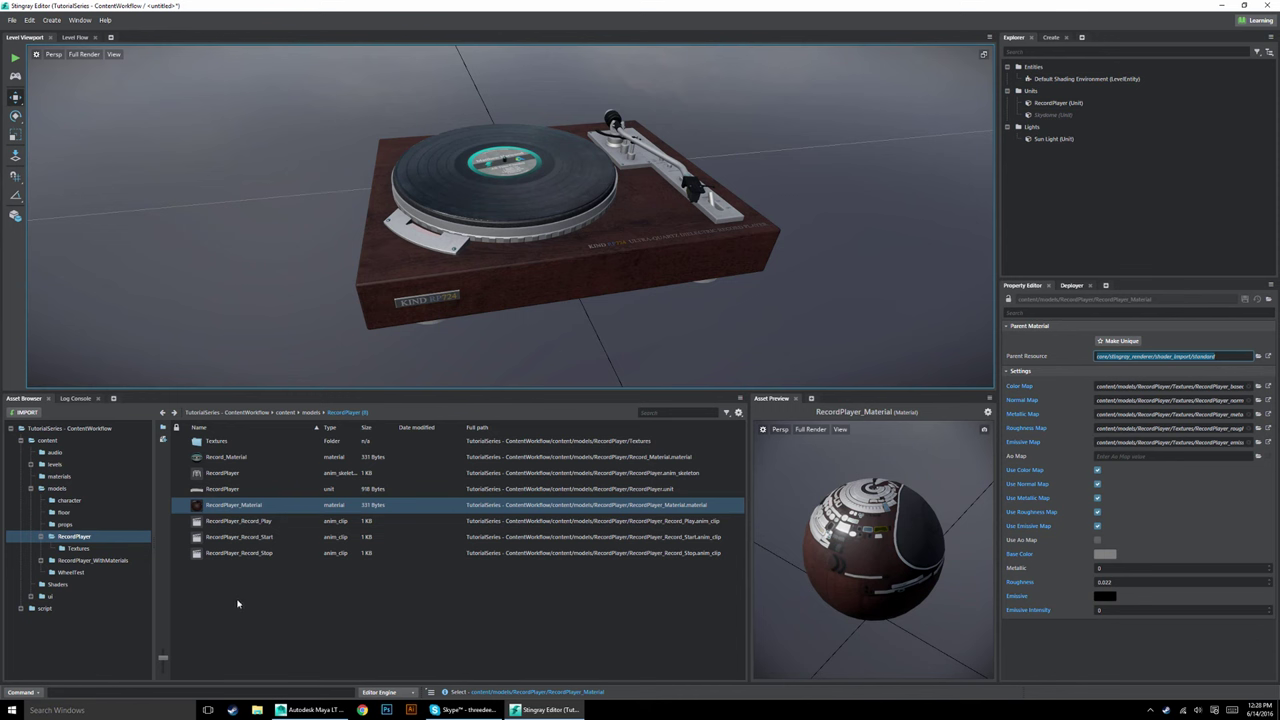
Set RecordPlayer_Material's parent resource to content/Shaders/RMA_EM and save the material.
click(1259, 358)
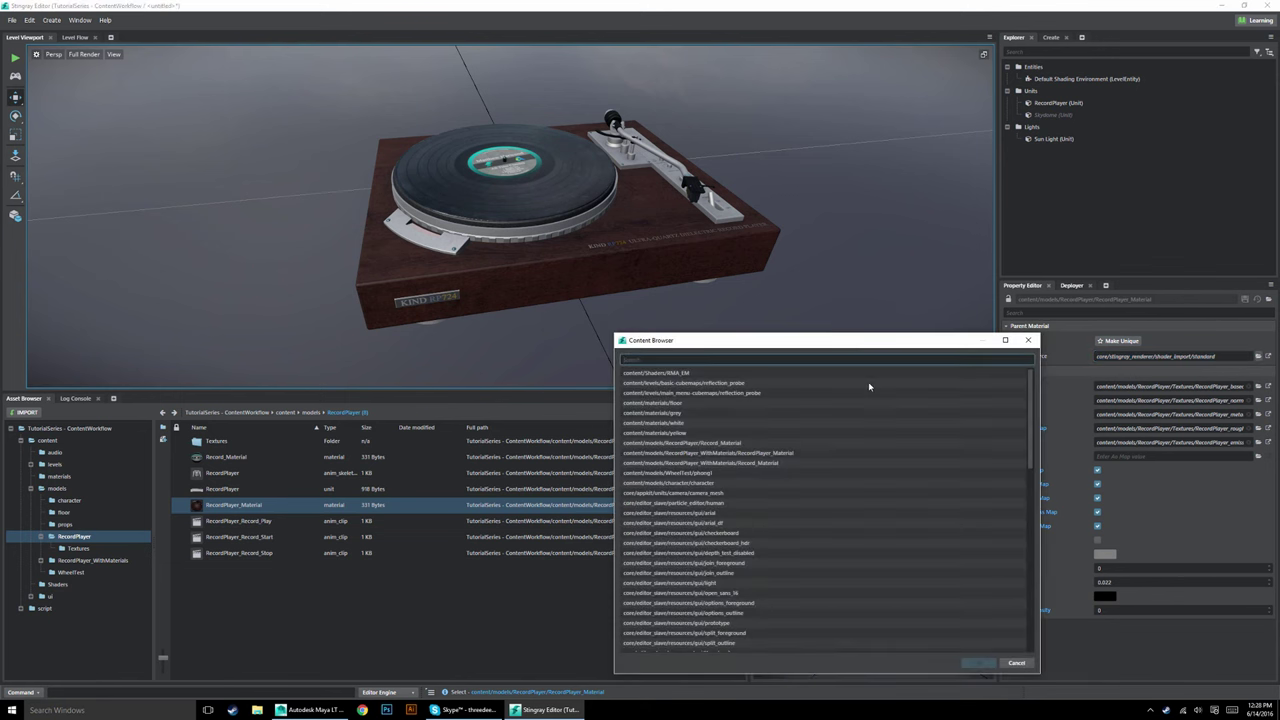
text(rma)
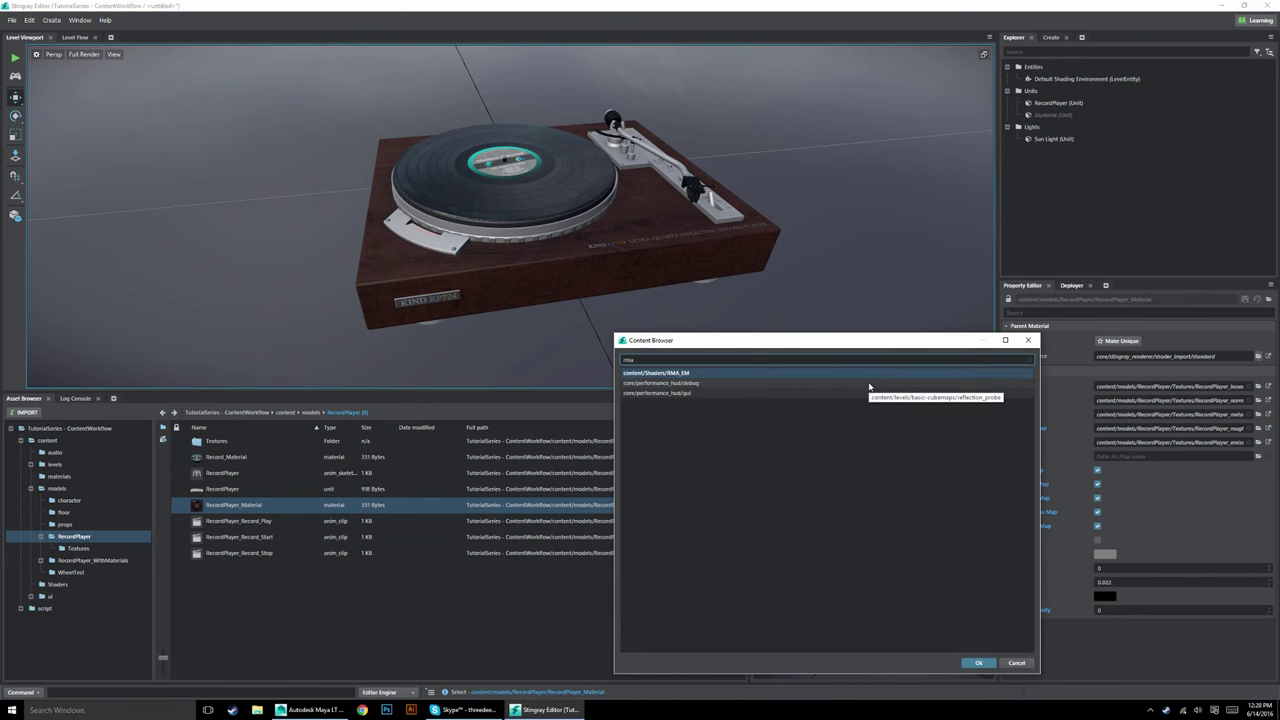
double_click(677, 373)
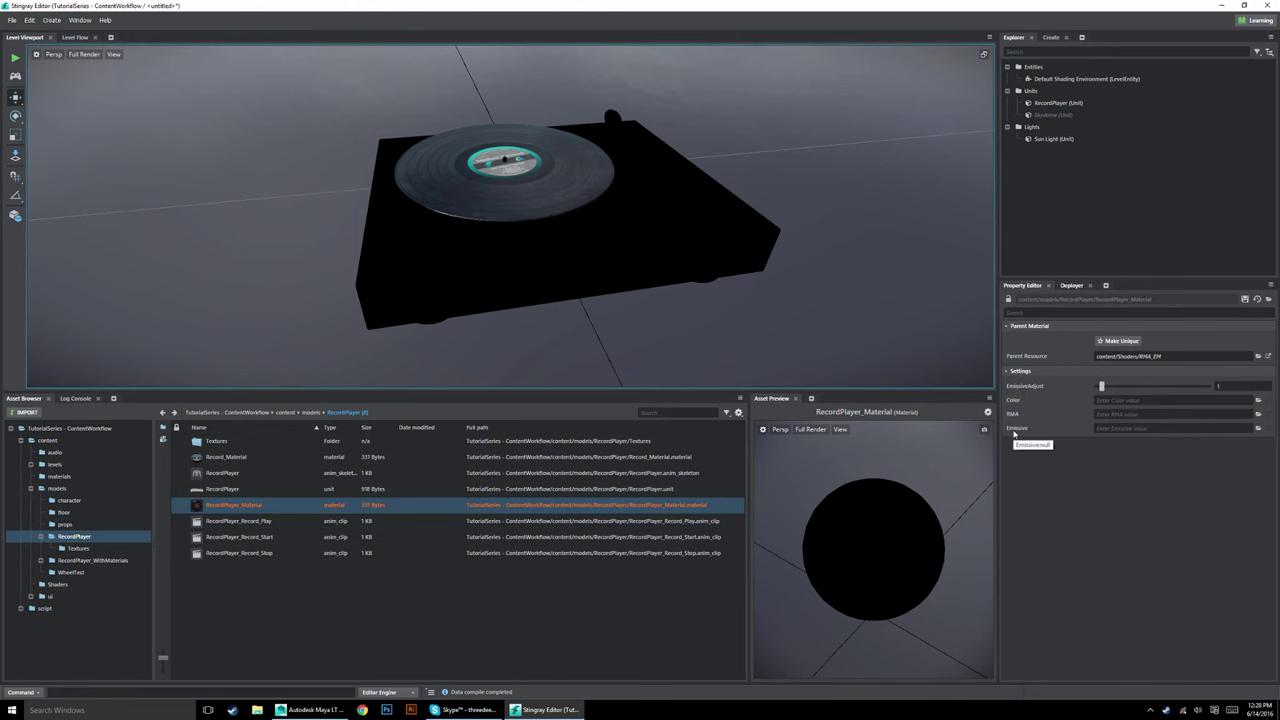
click(1246, 300)
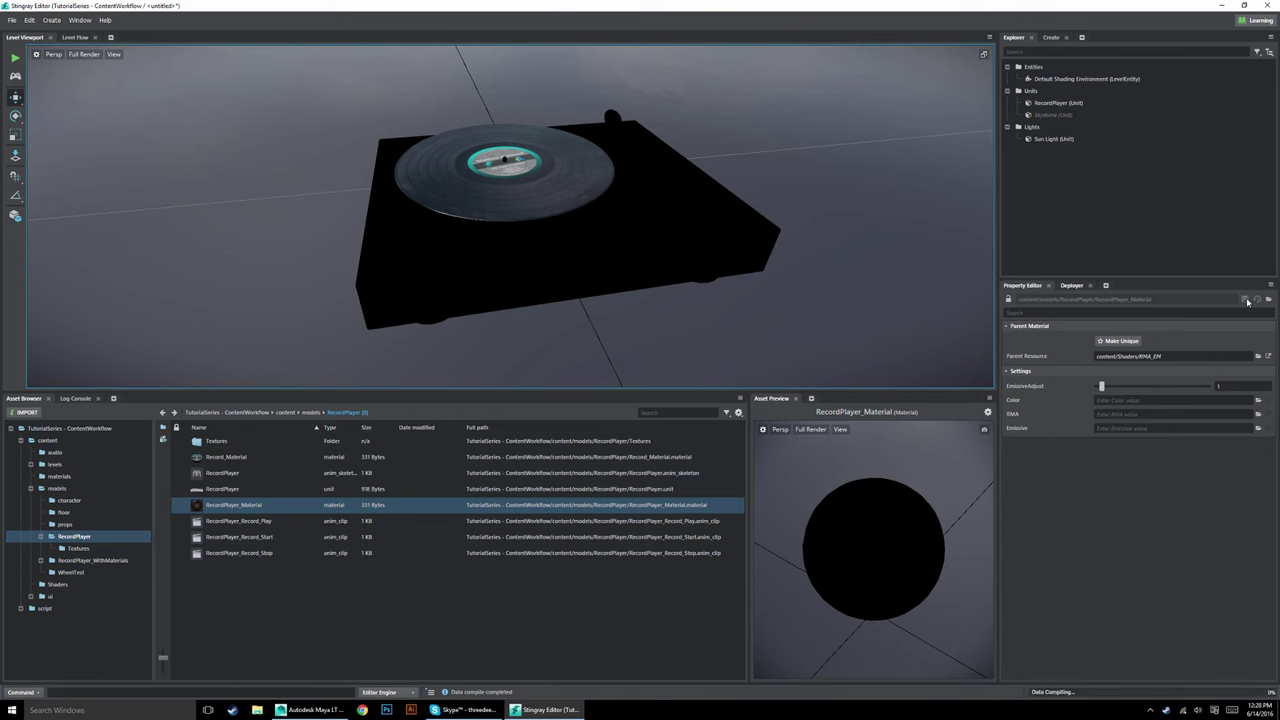
Create a folder named RMA_Textures in the RecordPlayer folder and open it.
right_click(207, 607)
mouse_move(230, 626)
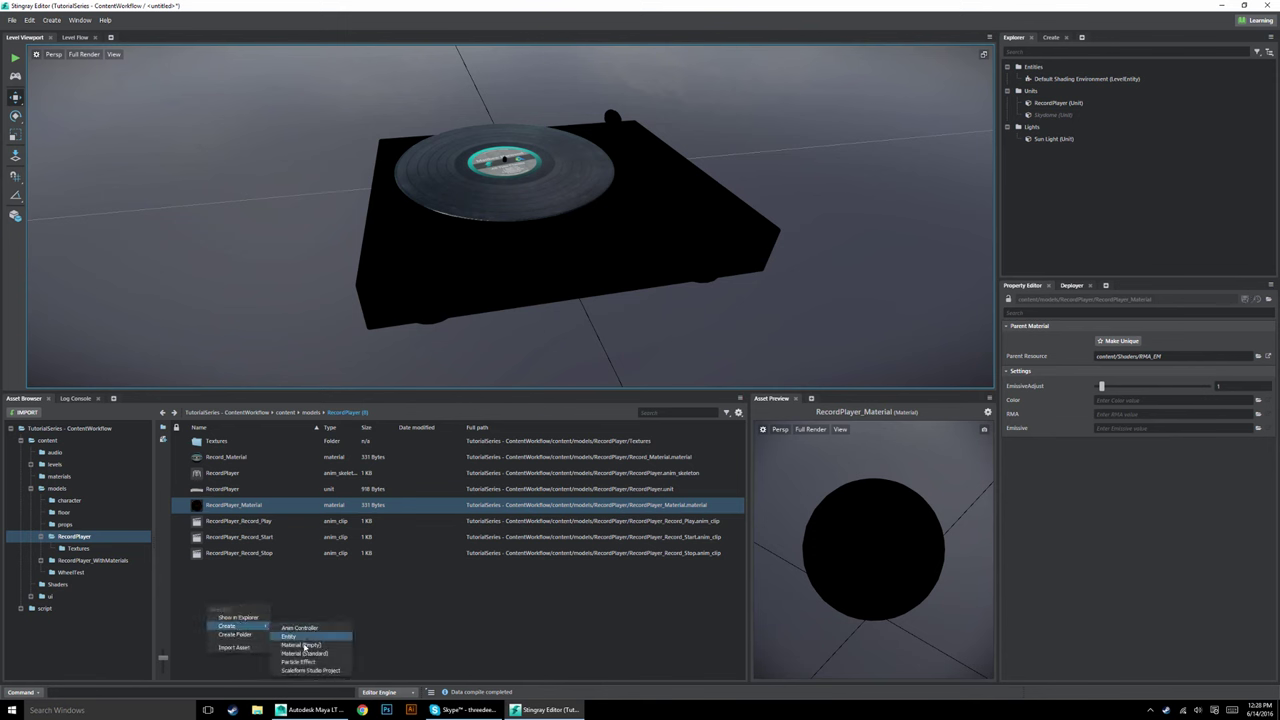
click(235, 634)
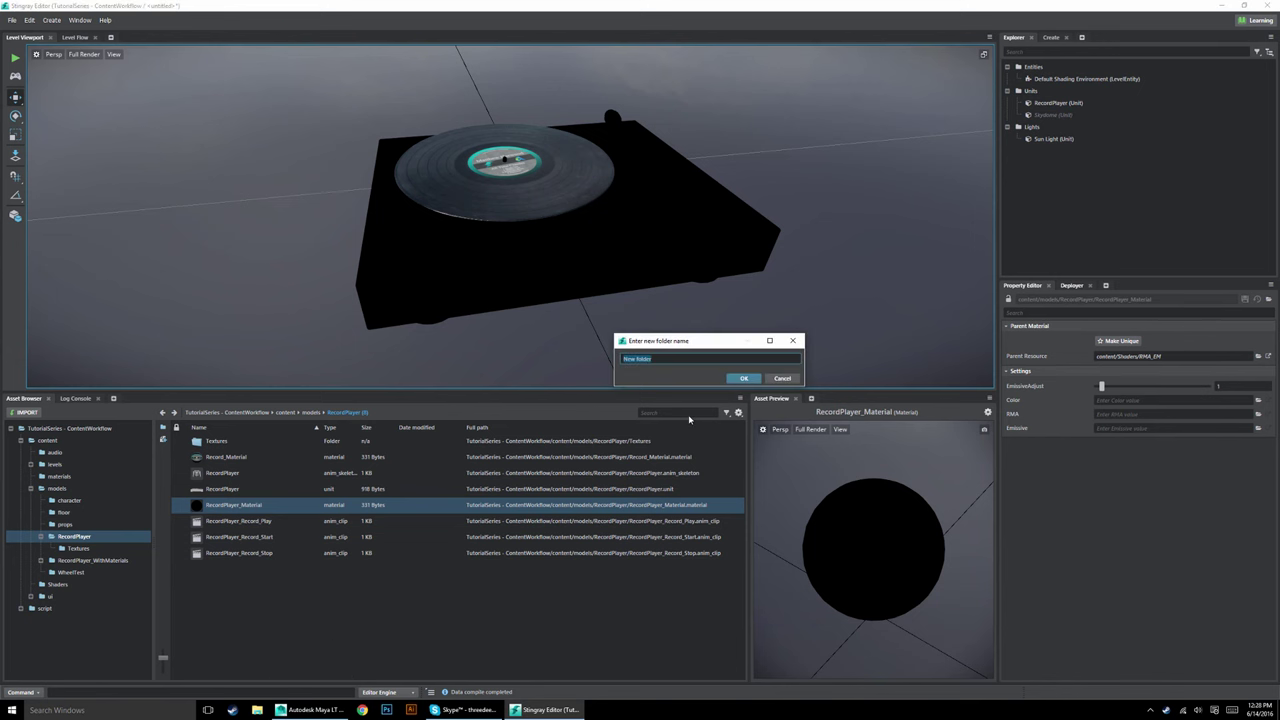
text(m)
key(Return)
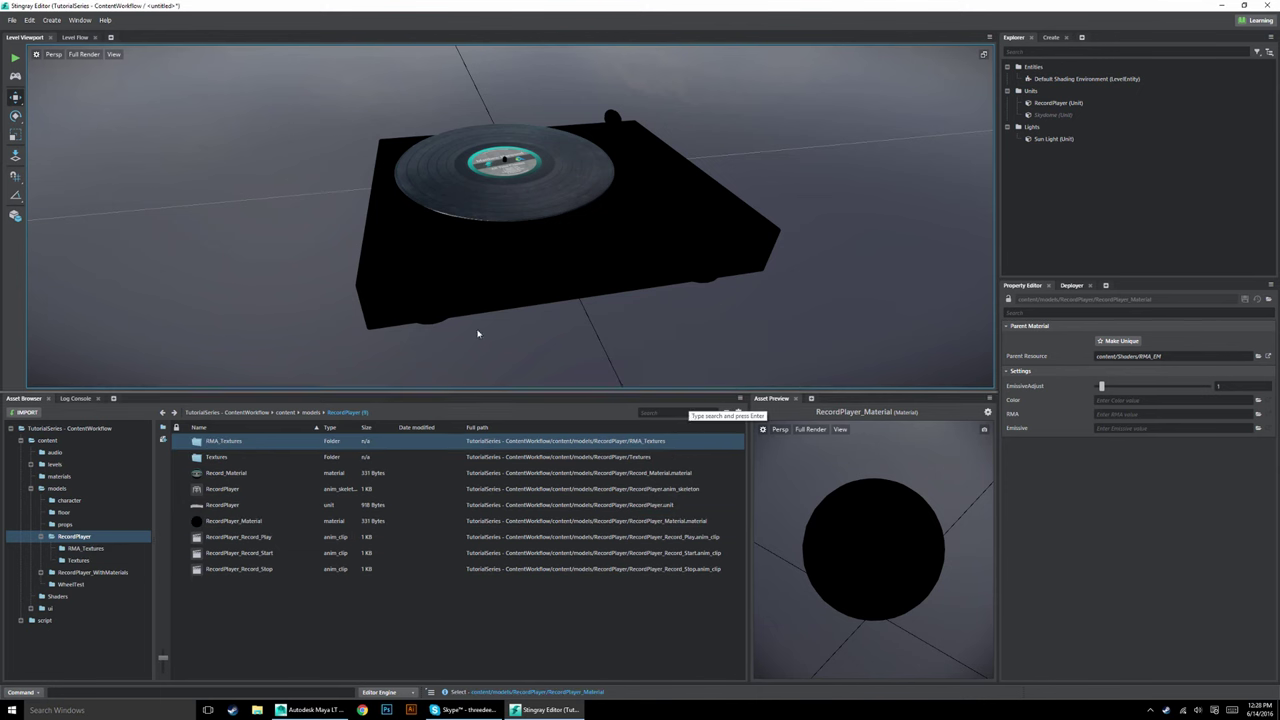
double_click(224, 443)
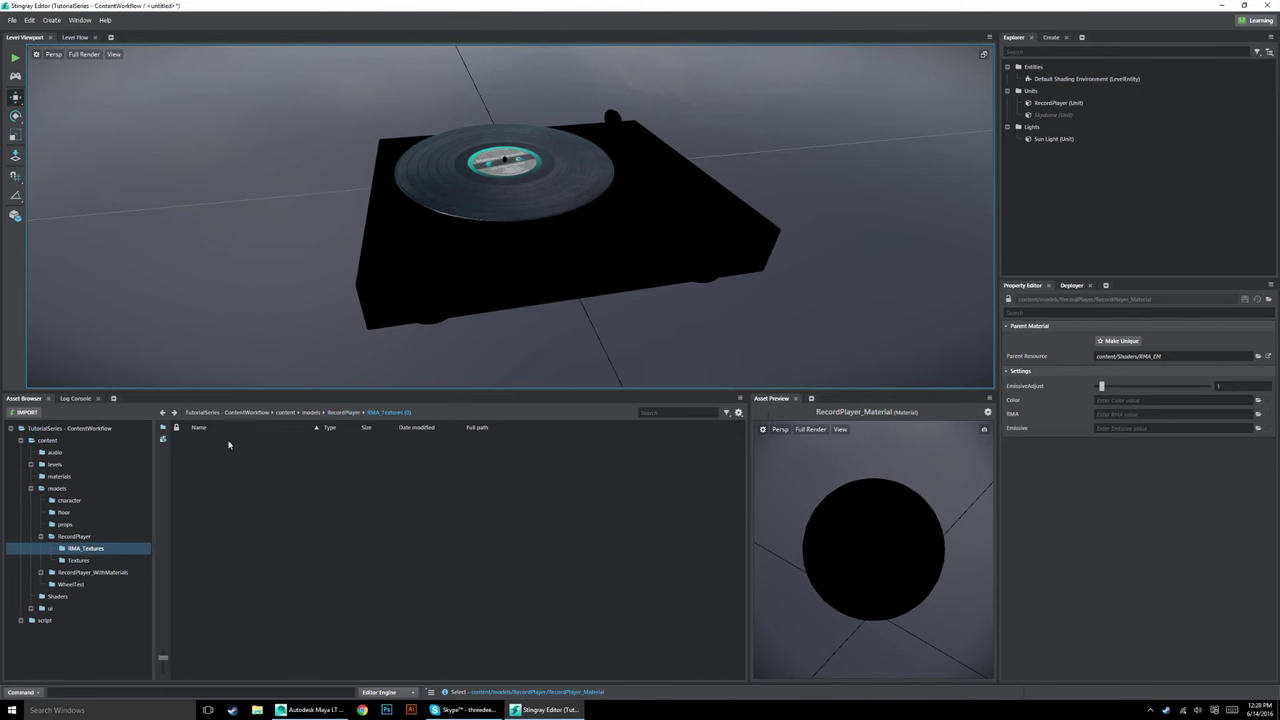
Import Record_basecolor, Record_normal and Record_rma into RMA_Textures.
click(20, 413)
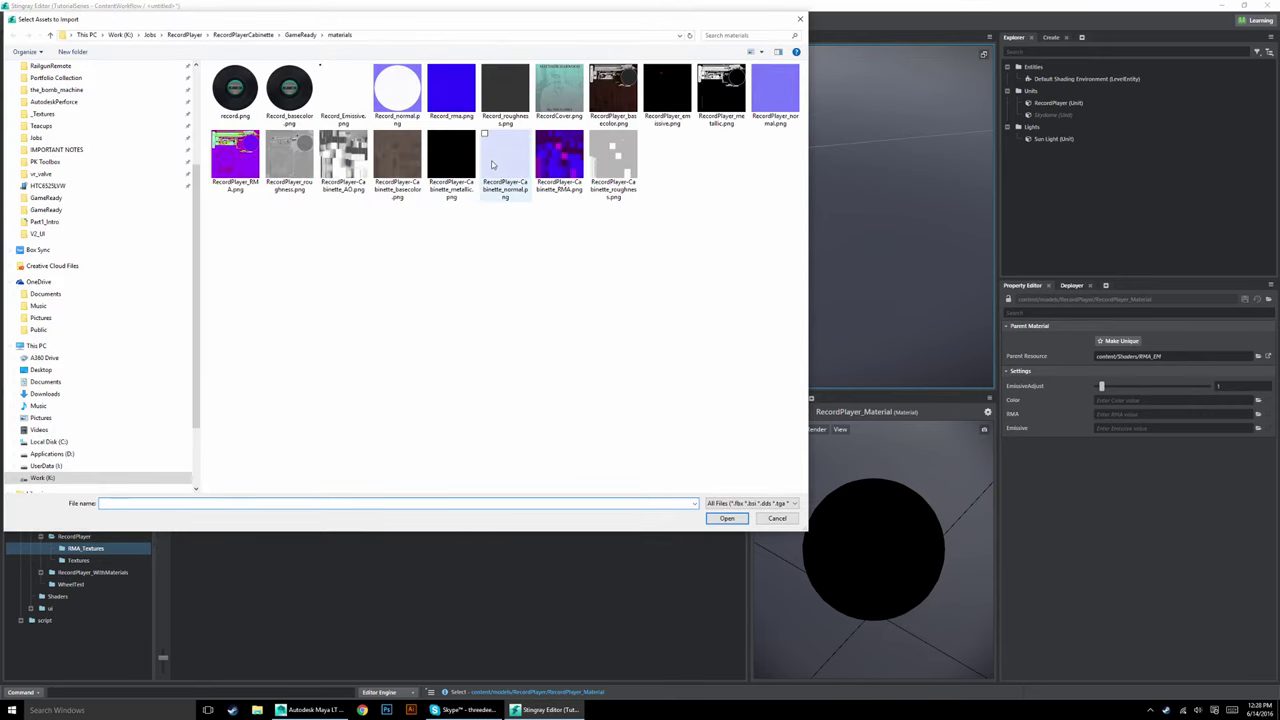
click(289, 97)
ctrl+click(398, 105)
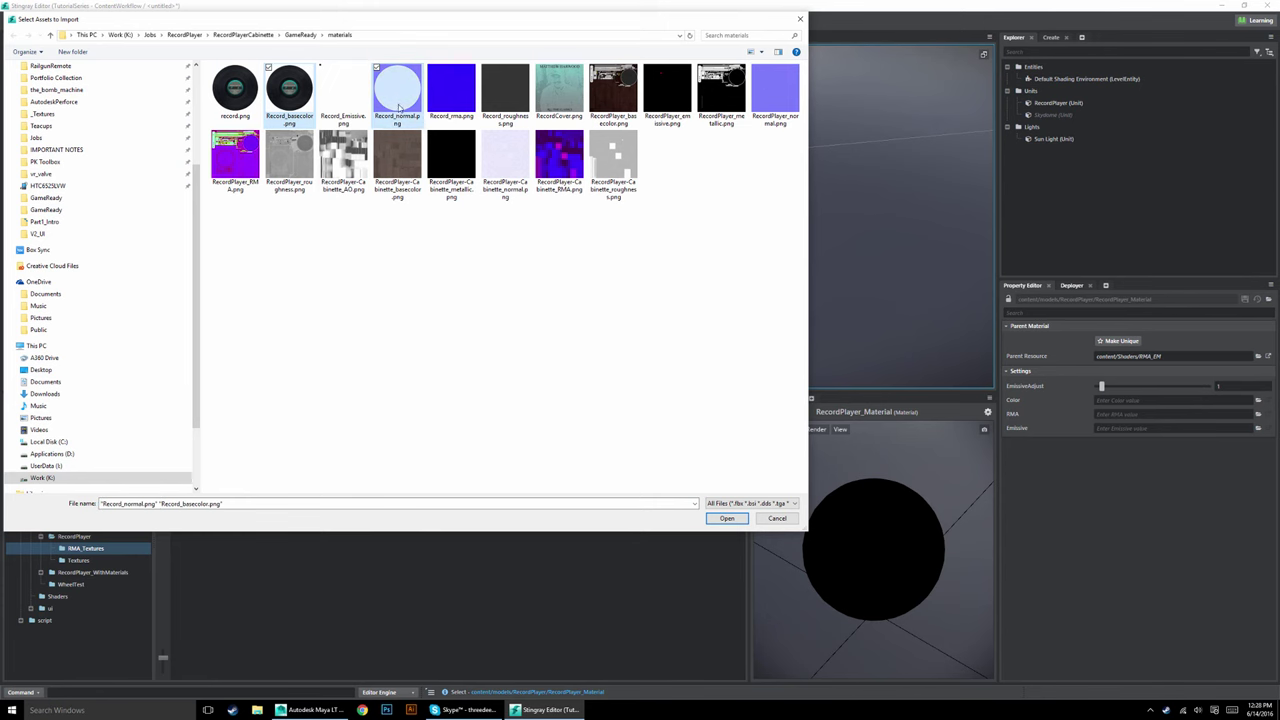
ctrl+click(458, 102)
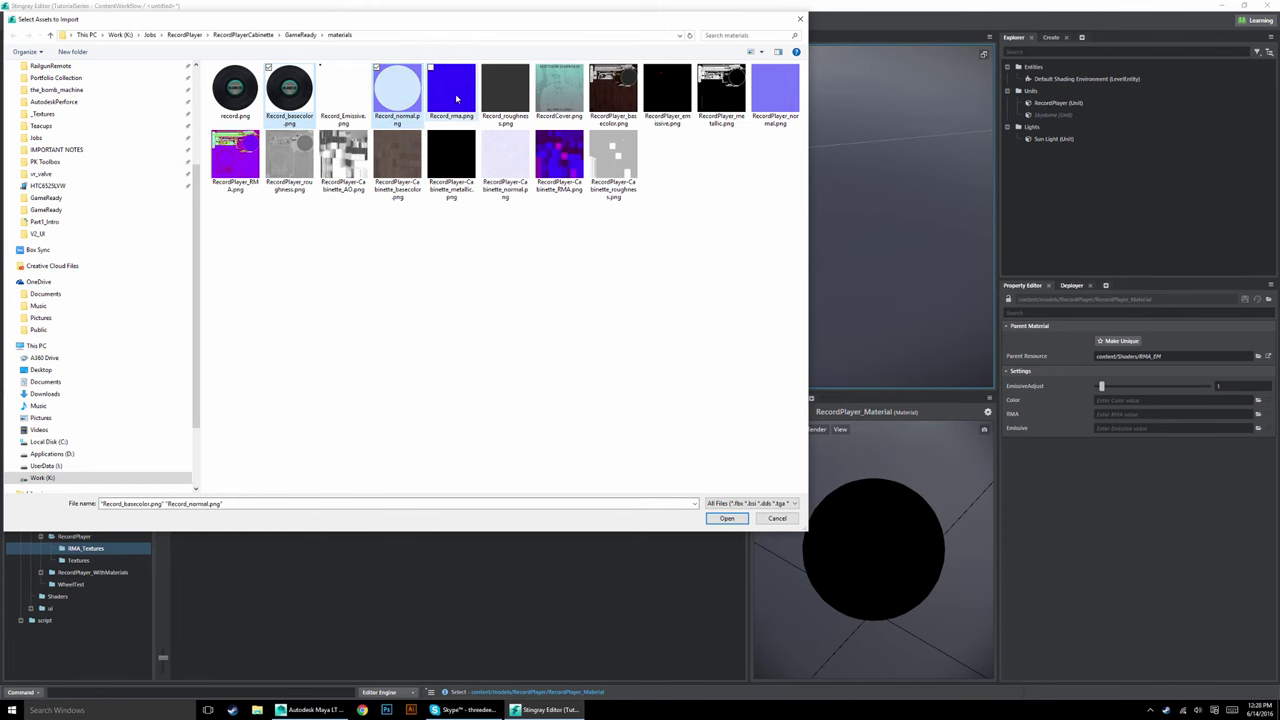
click(718, 520)
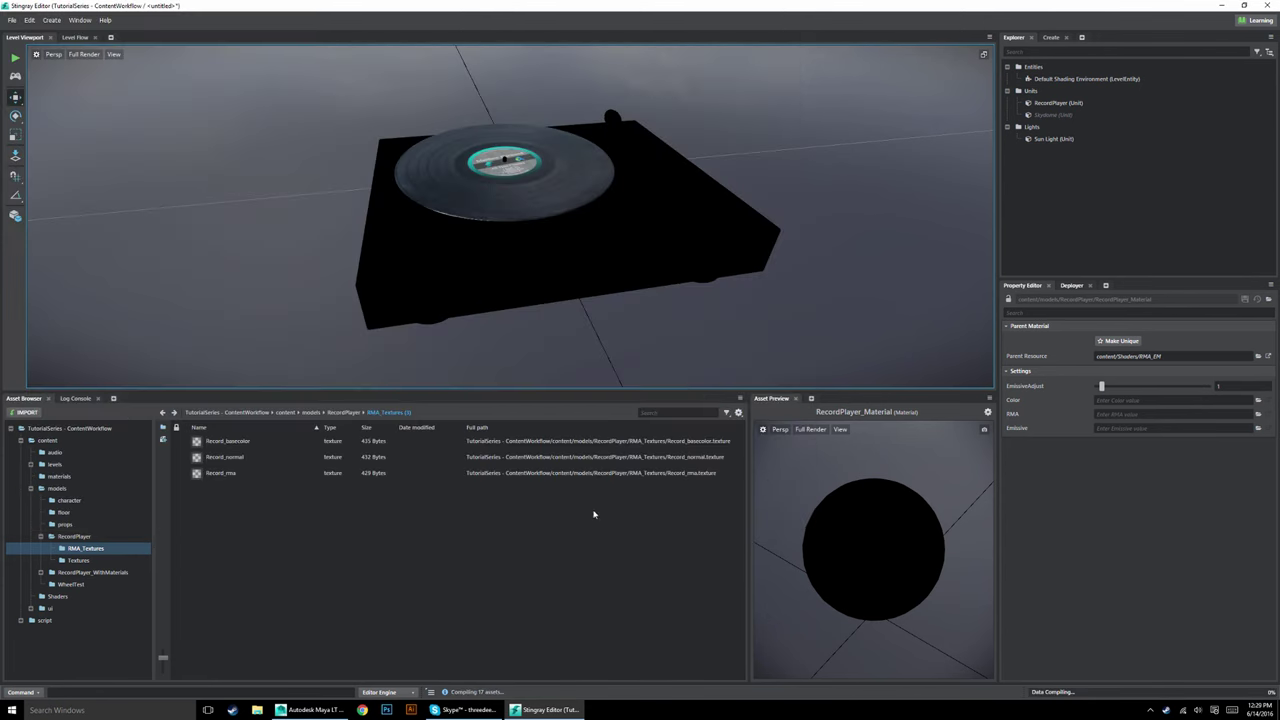
Import the RecordPlayer_RMA and RecordPlayer_normal PNG textures into RMA_Textures.
click(27, 412)
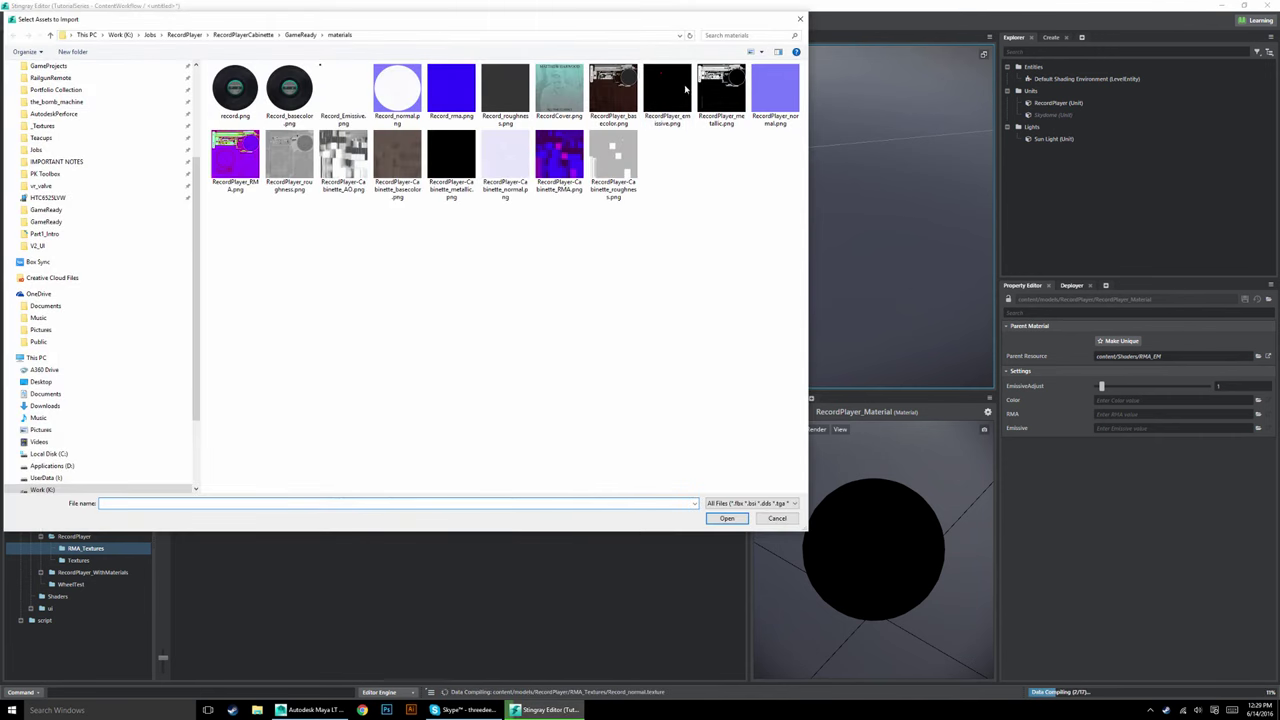
click(244, 157)
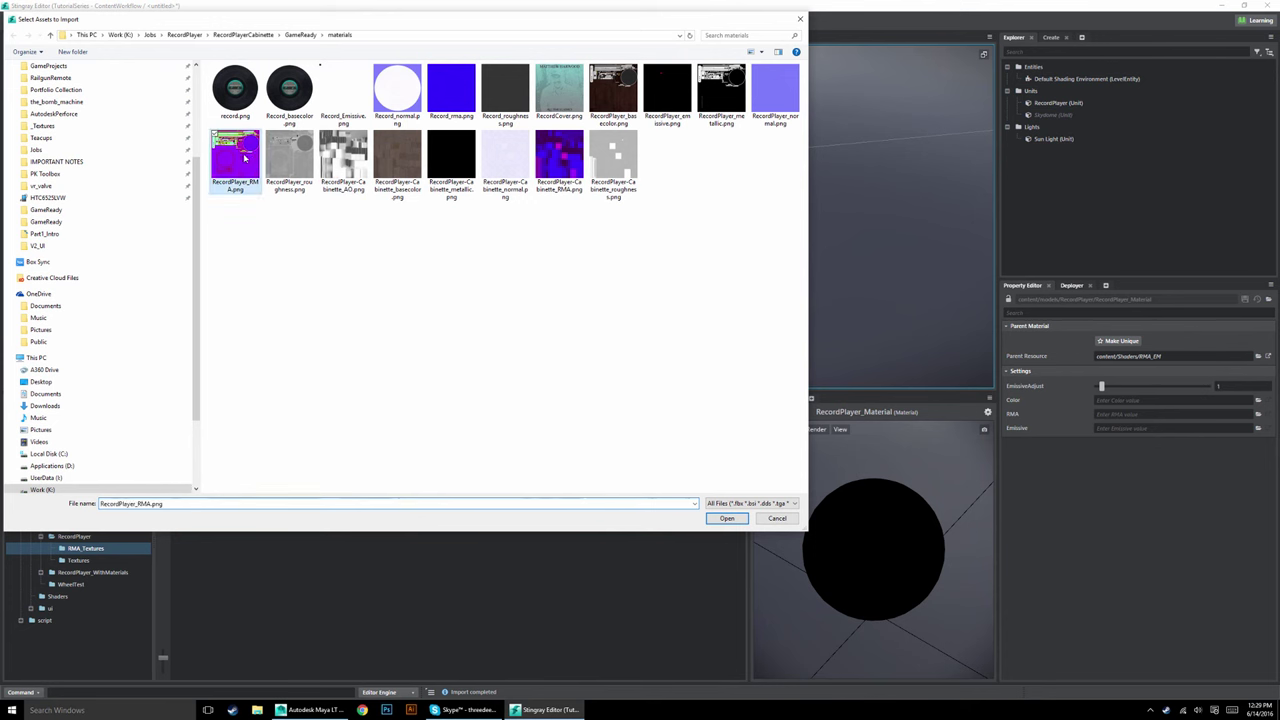
ctrl+click(778, 98)
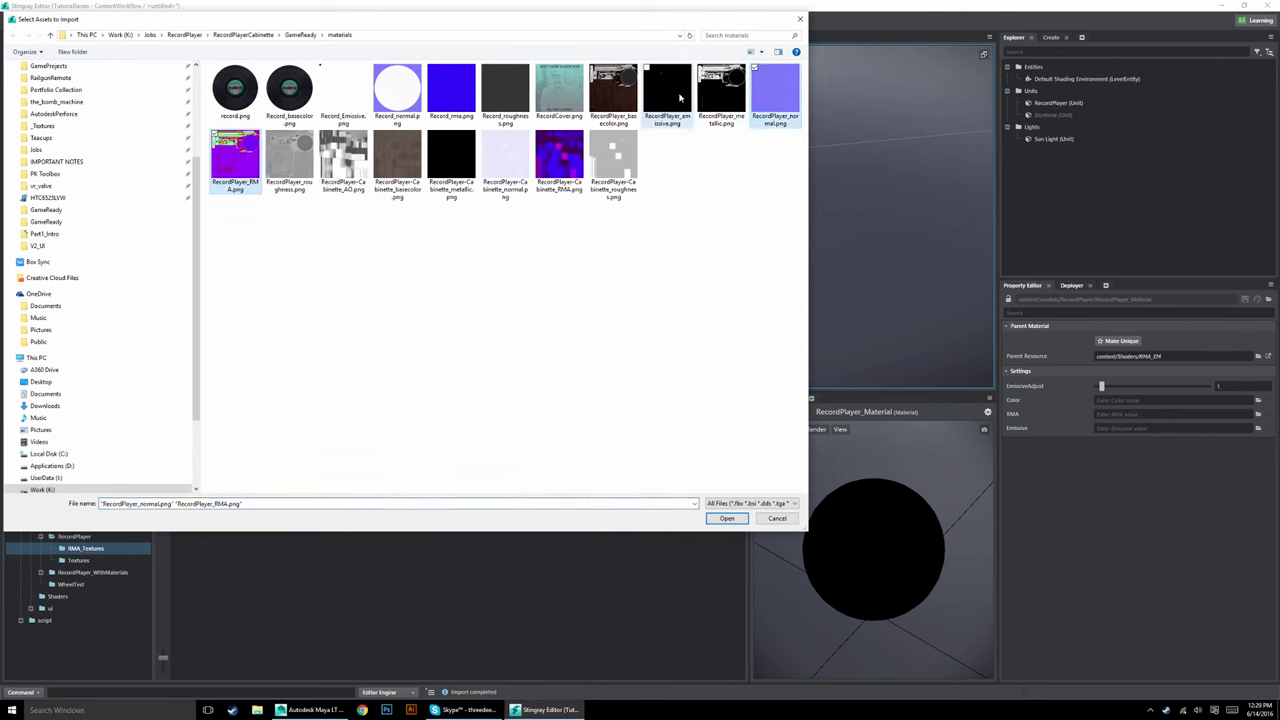
click(727, 518)
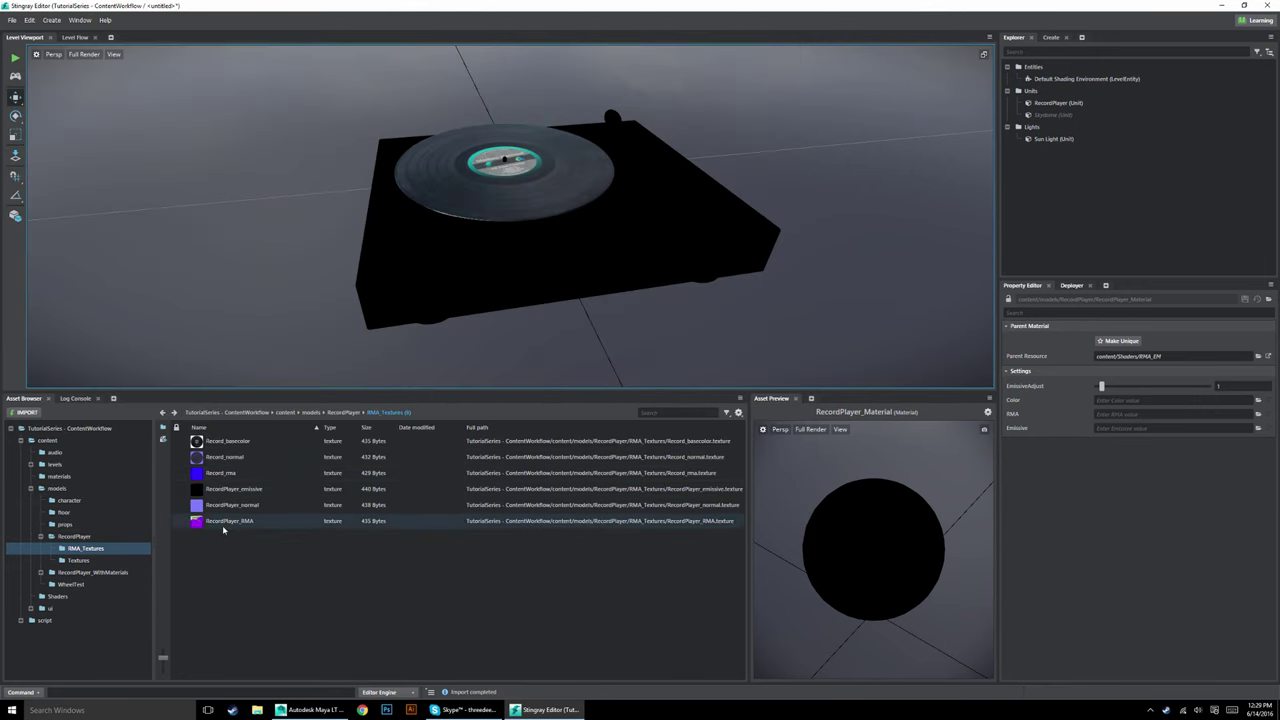
Look through the Textures and RMA_Textures folders, then return to RecordPlayer and select RecordPlayer_Material.
click(347, 413)
double_click(228, 458)
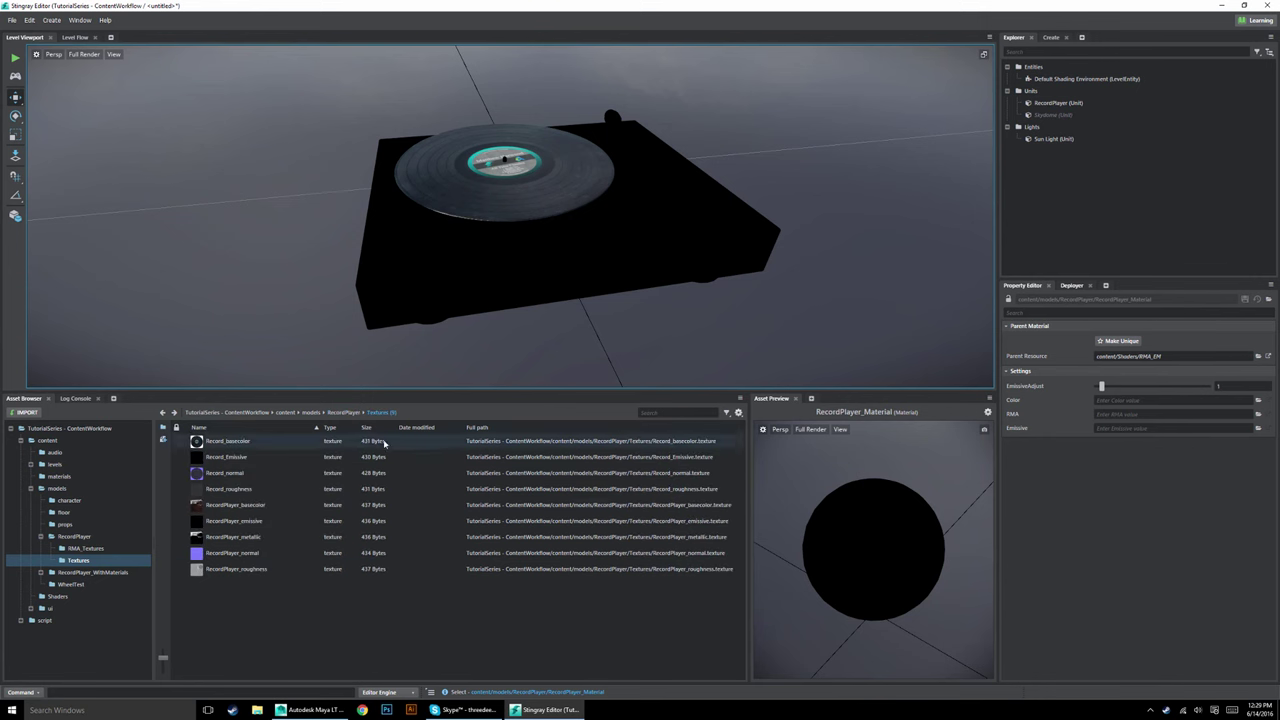
click(341, 412)
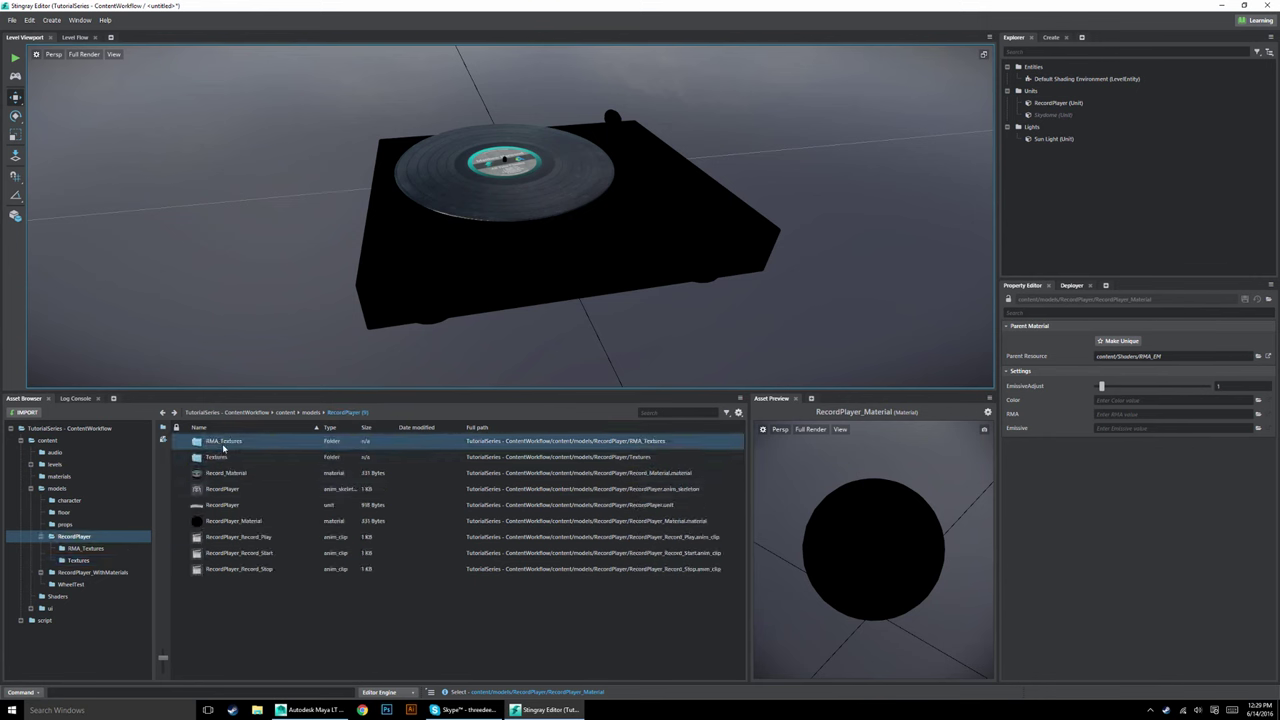
double_click(223, 446)
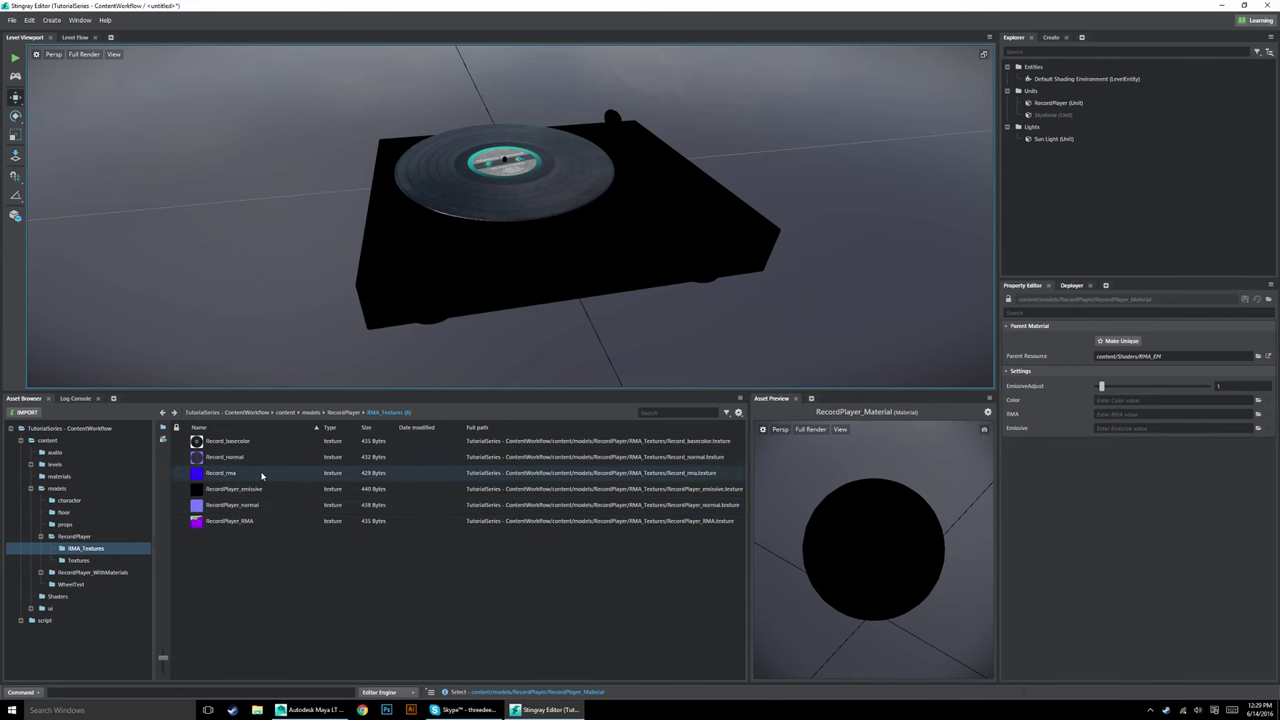
click(345, 412)
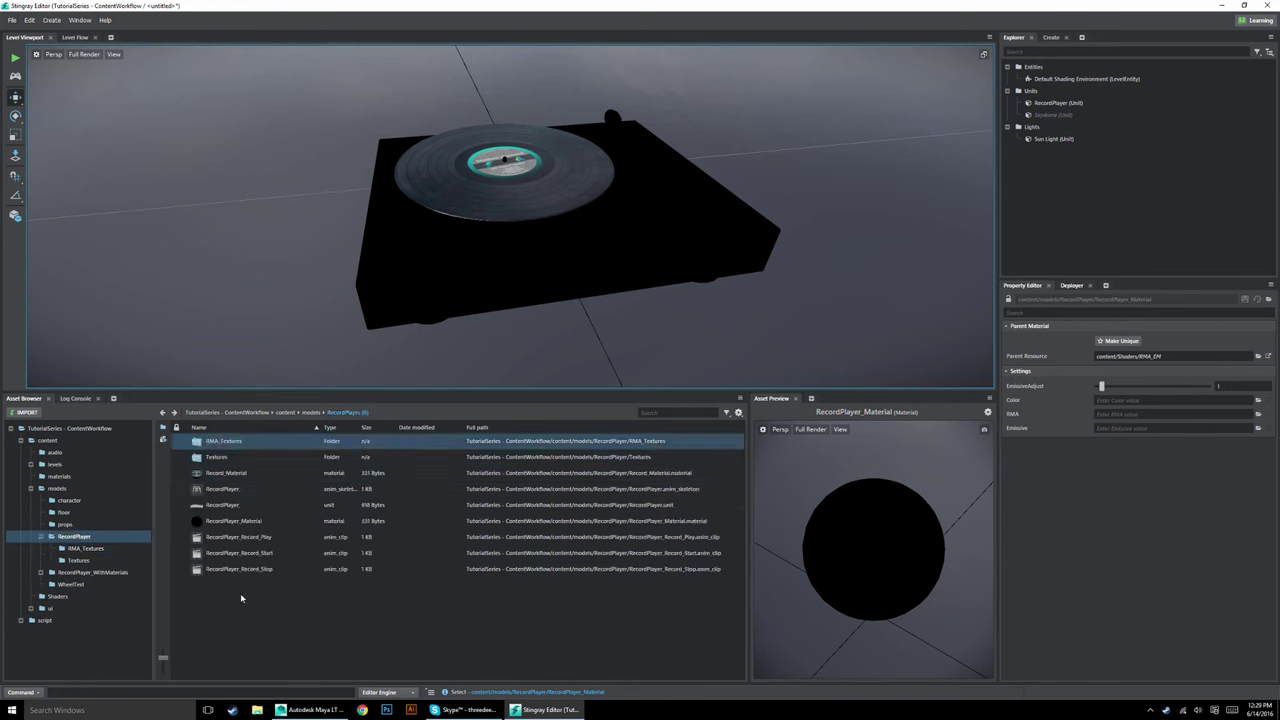
click(224, 522)
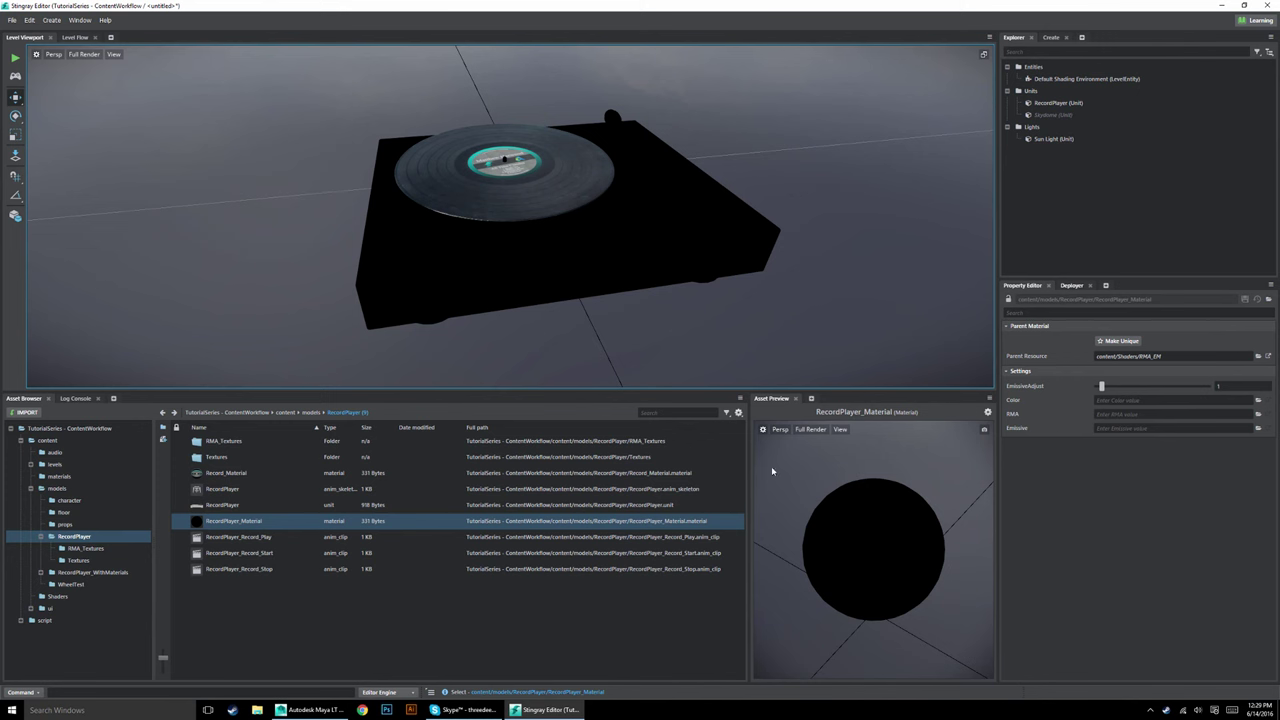
Assign RMA_Textures/Record_basecolor as RecordPlayer_Material's Color texture.
click(1258, 400)
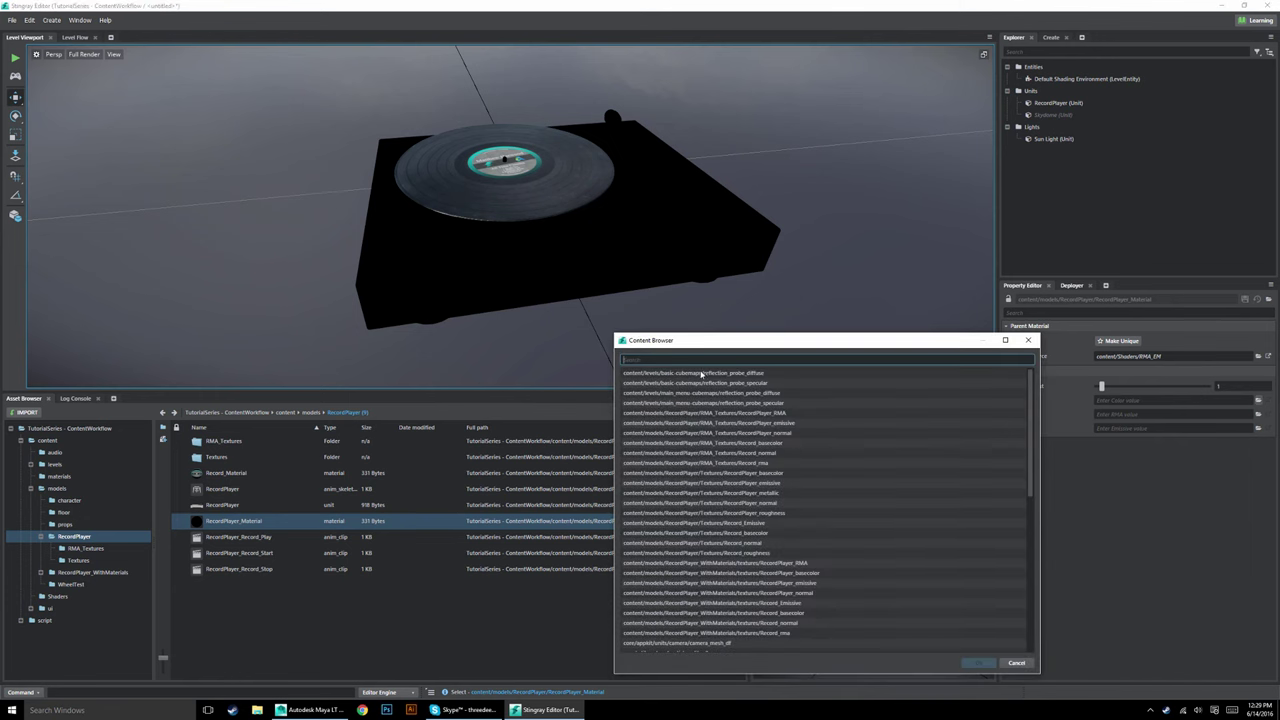
click(1015, 662)
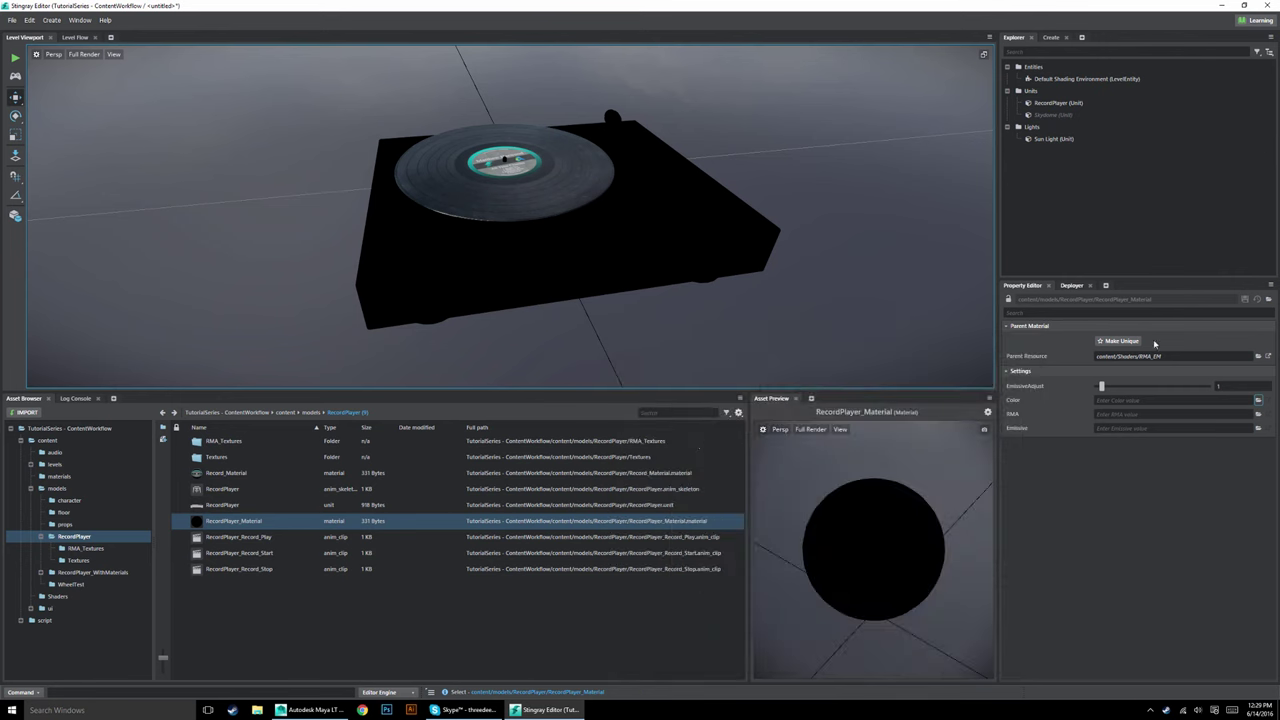
click(1258, 400)
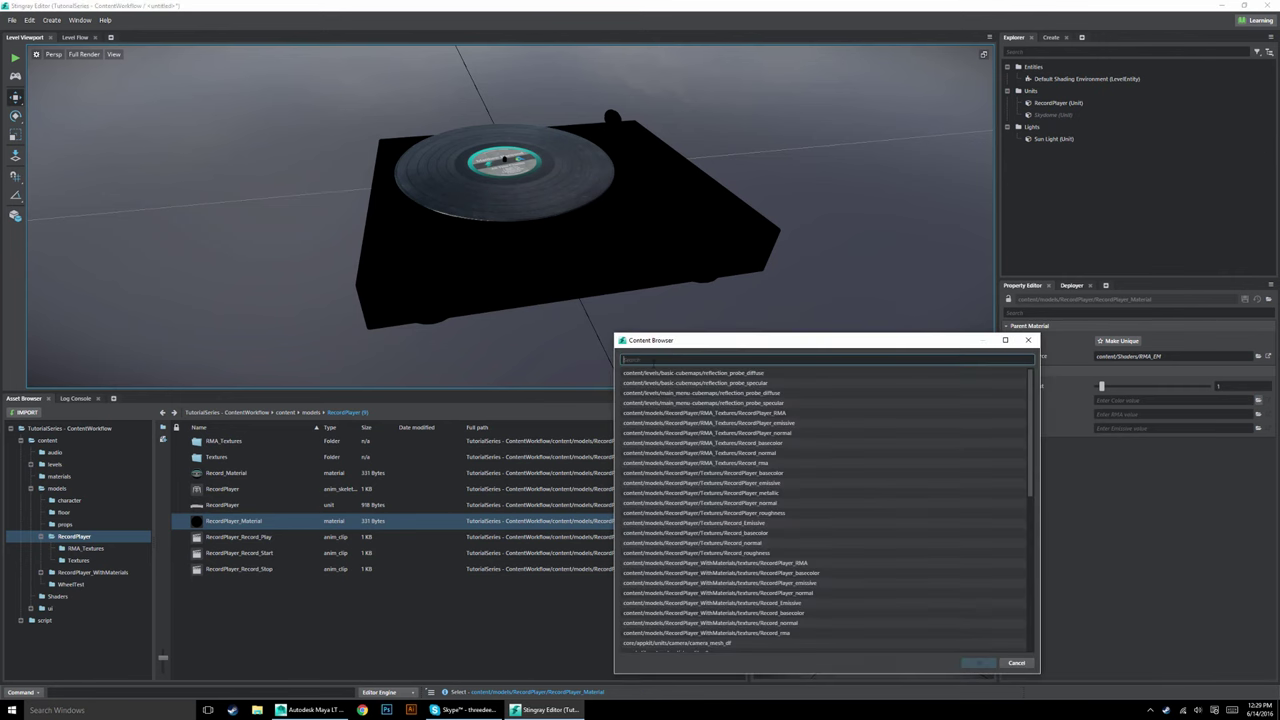
text(recordPlayer)
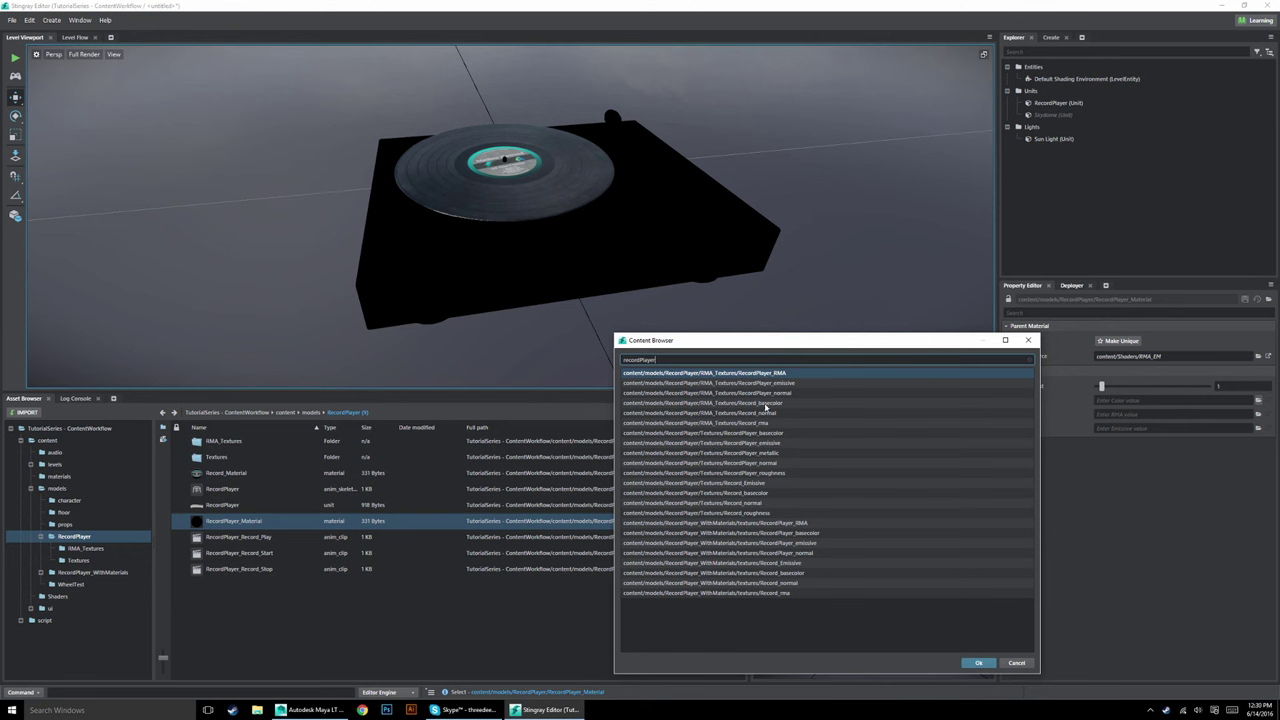
double_click(766, 404)
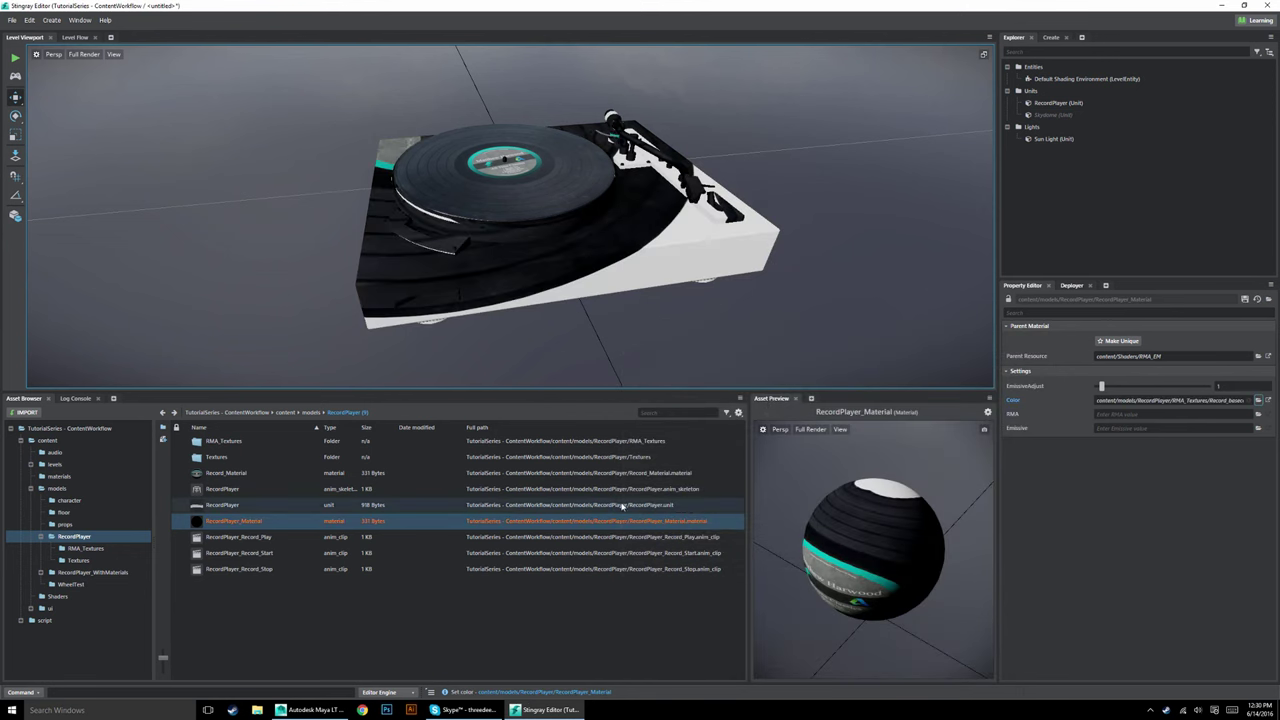
Clear the Color texture and assign RecordPlayer_RMA to the material's RMA input.
click(1258, 400)
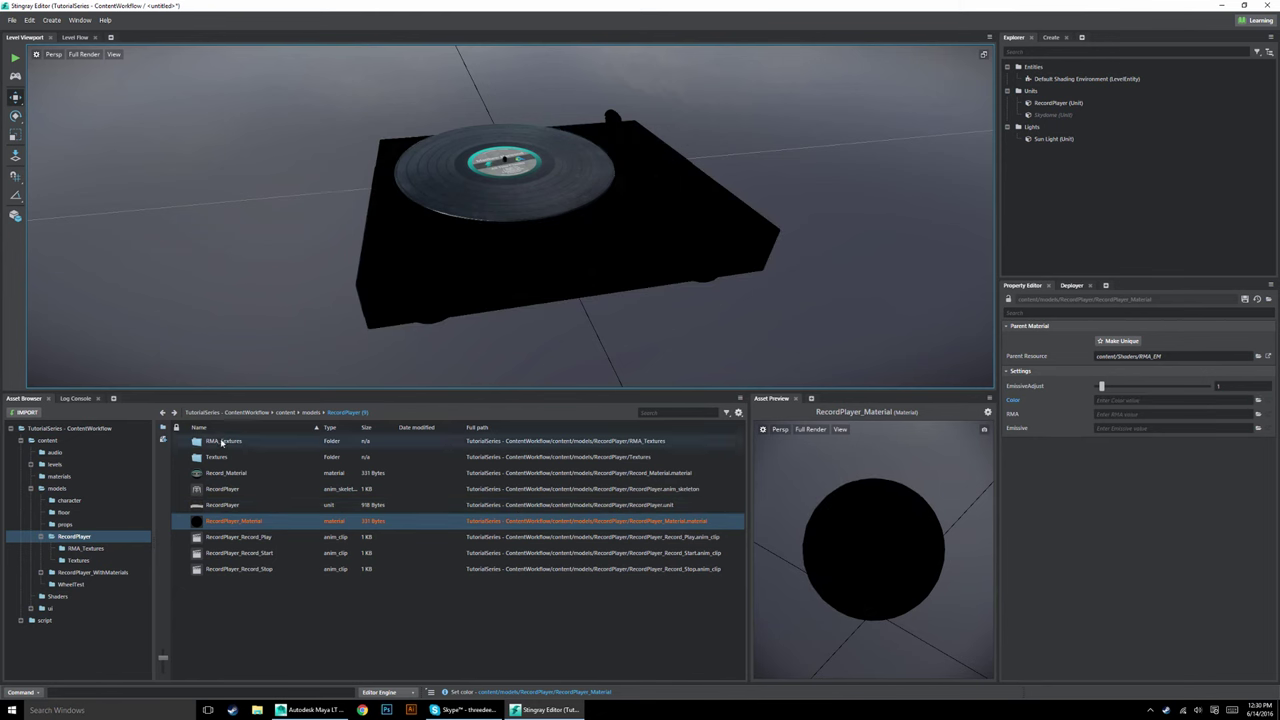
double_click(230, 441)
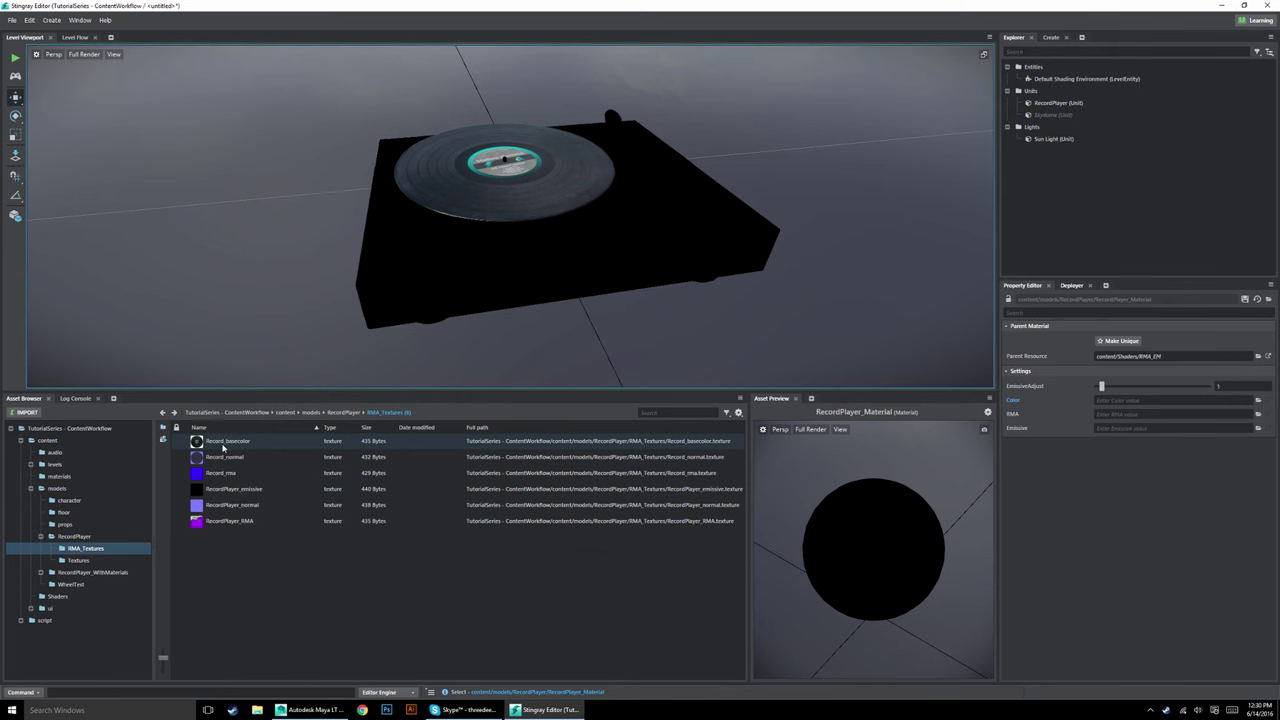
drag(215, 522, 1195, 415)
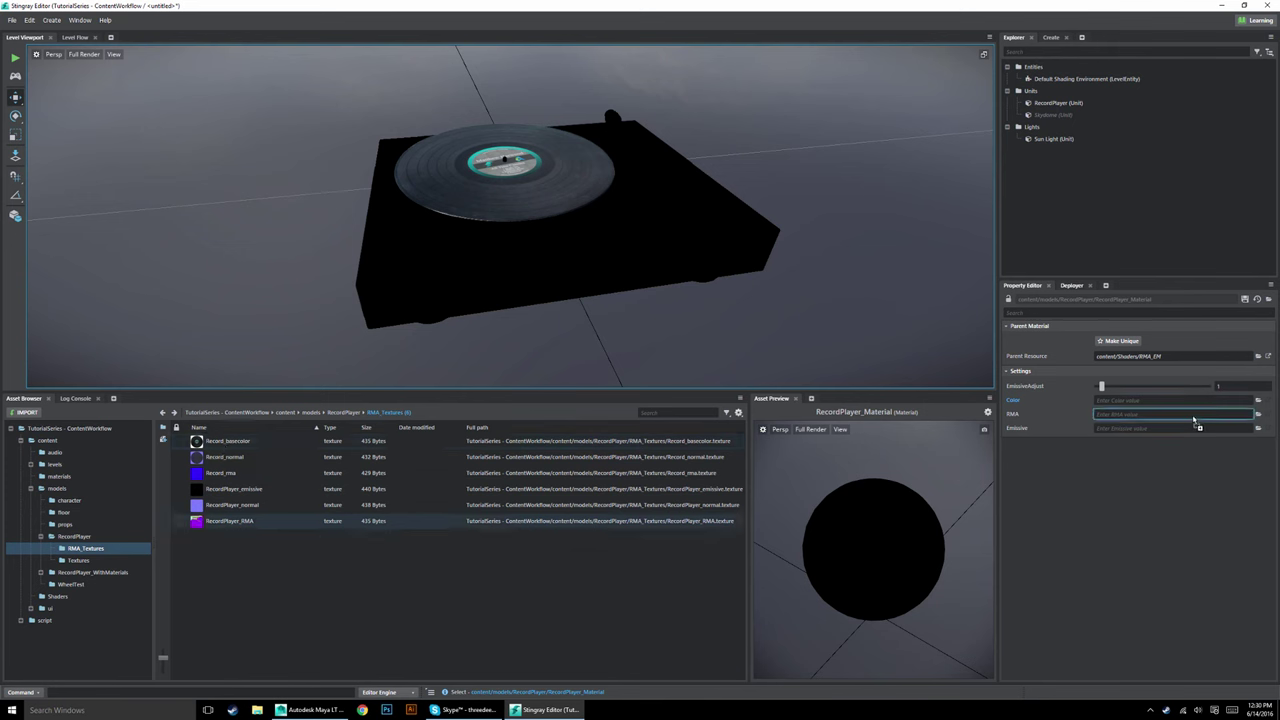
click(232, 522)
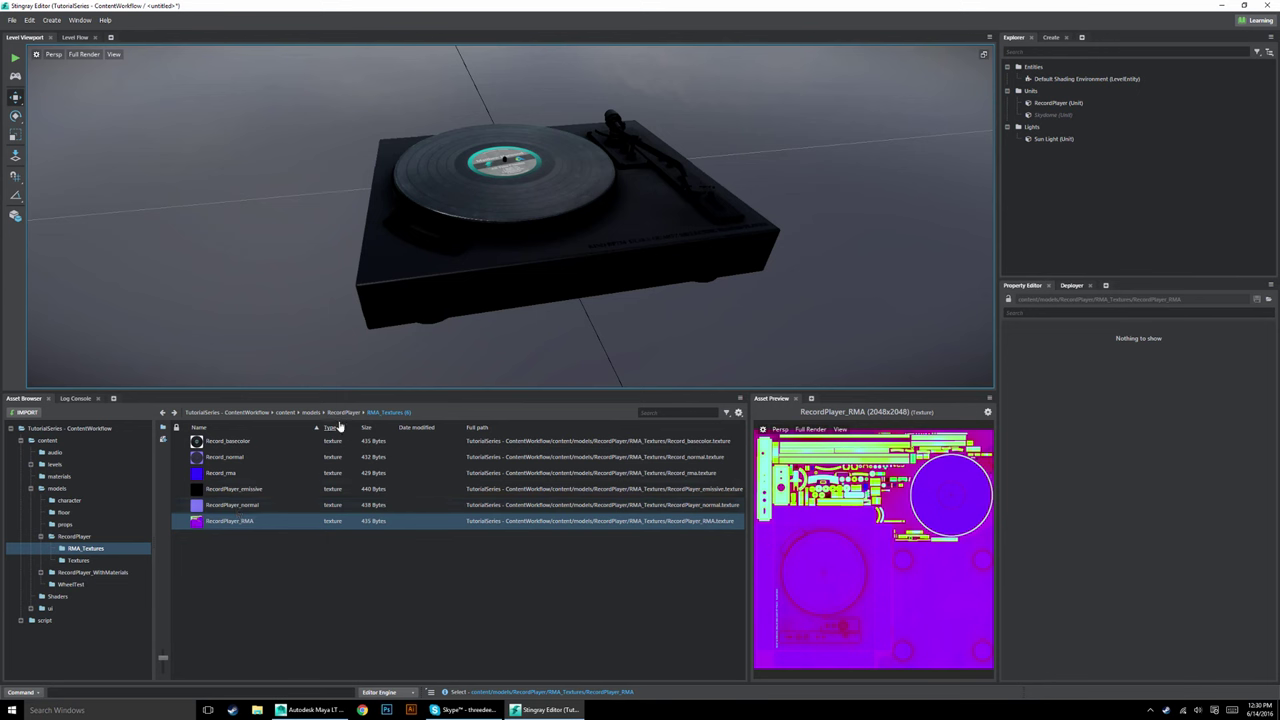
Reselect RecordPlayer_Material and plug RecordPlayer_emissive into its Emissive input.
click(343, 412)
click(233, 521)
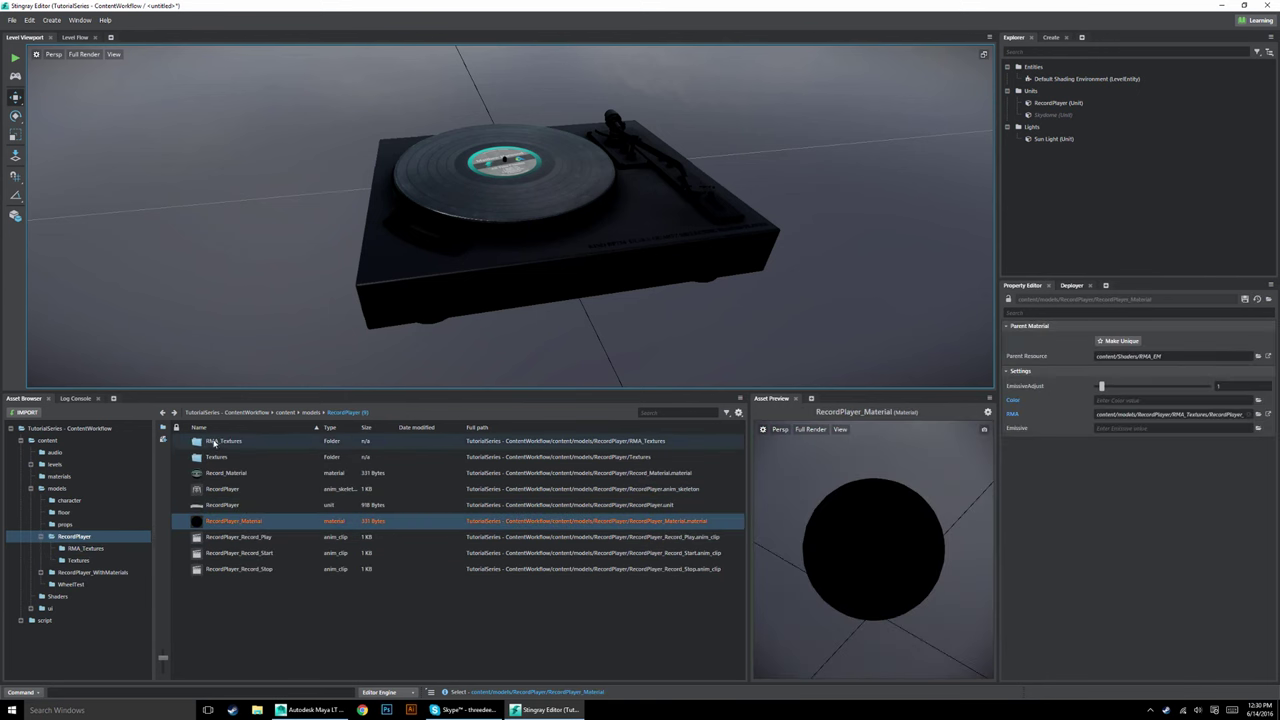
double_click(214, 443)
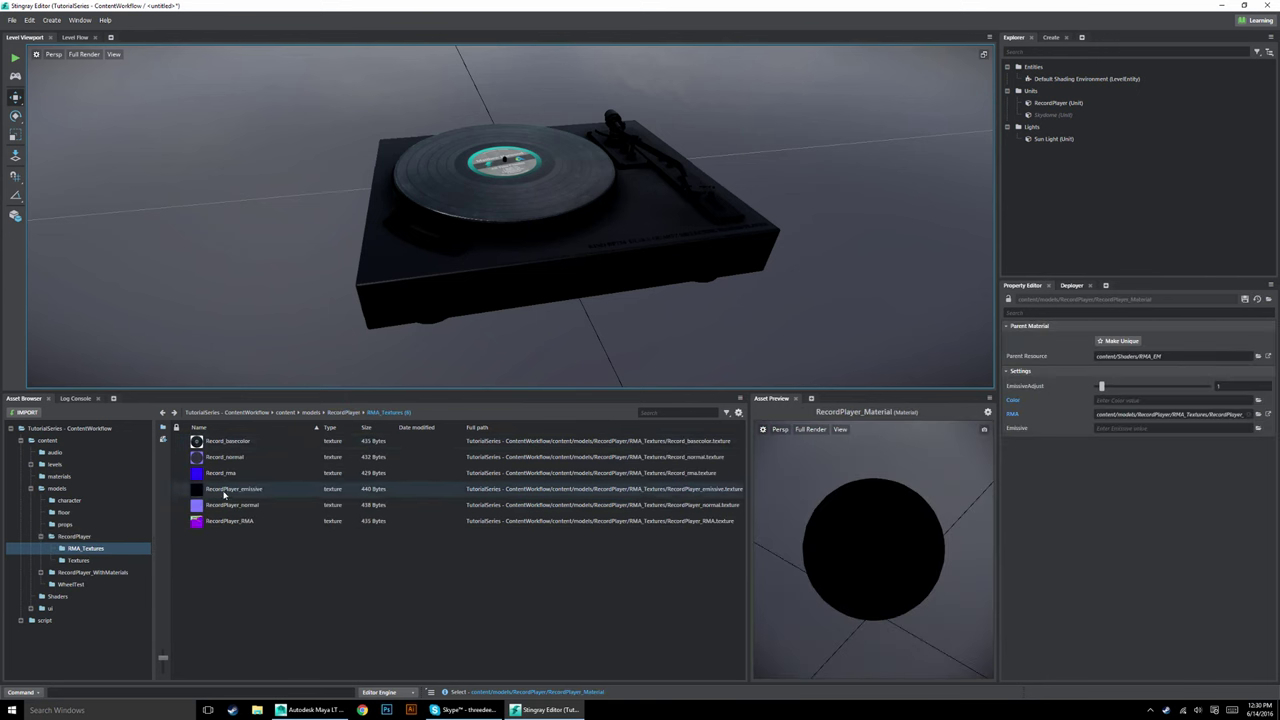
drag(224, 494, 1132, 430)
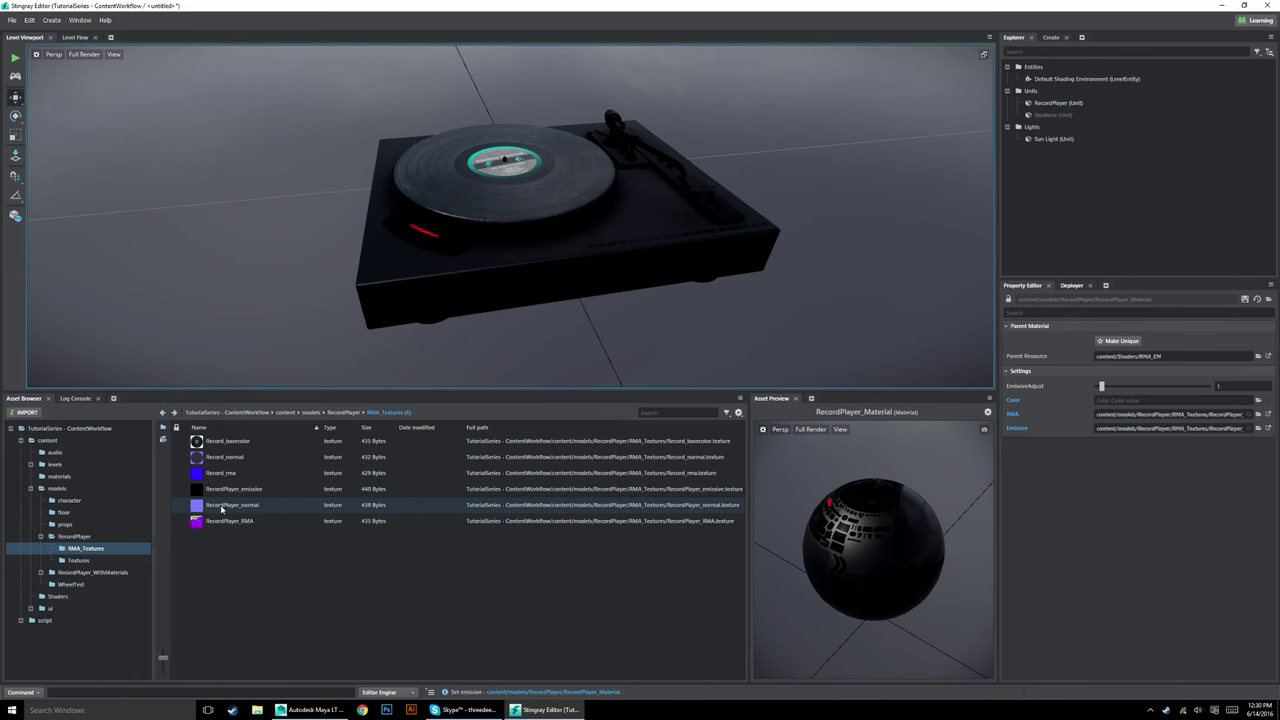
Import RecordPlayer_basecolor.png and set it as RecordPlayer_Material's Color texture.
click(25, 412)
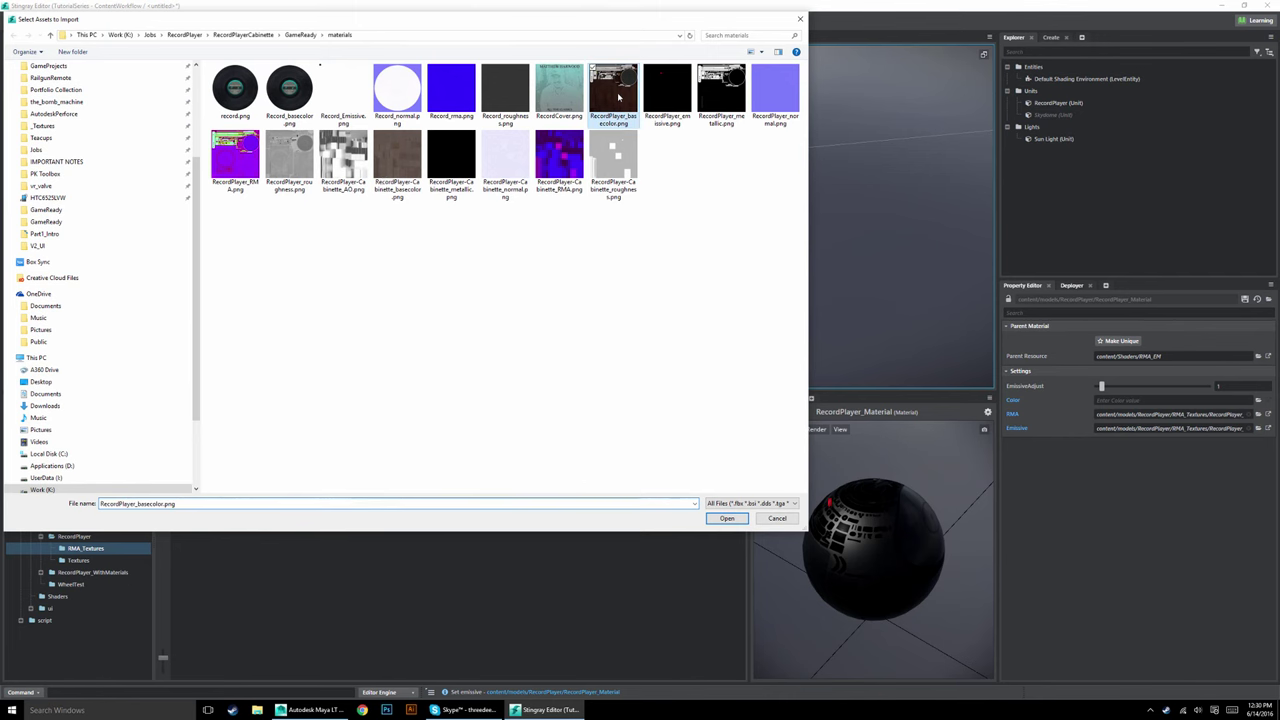
key(Return)
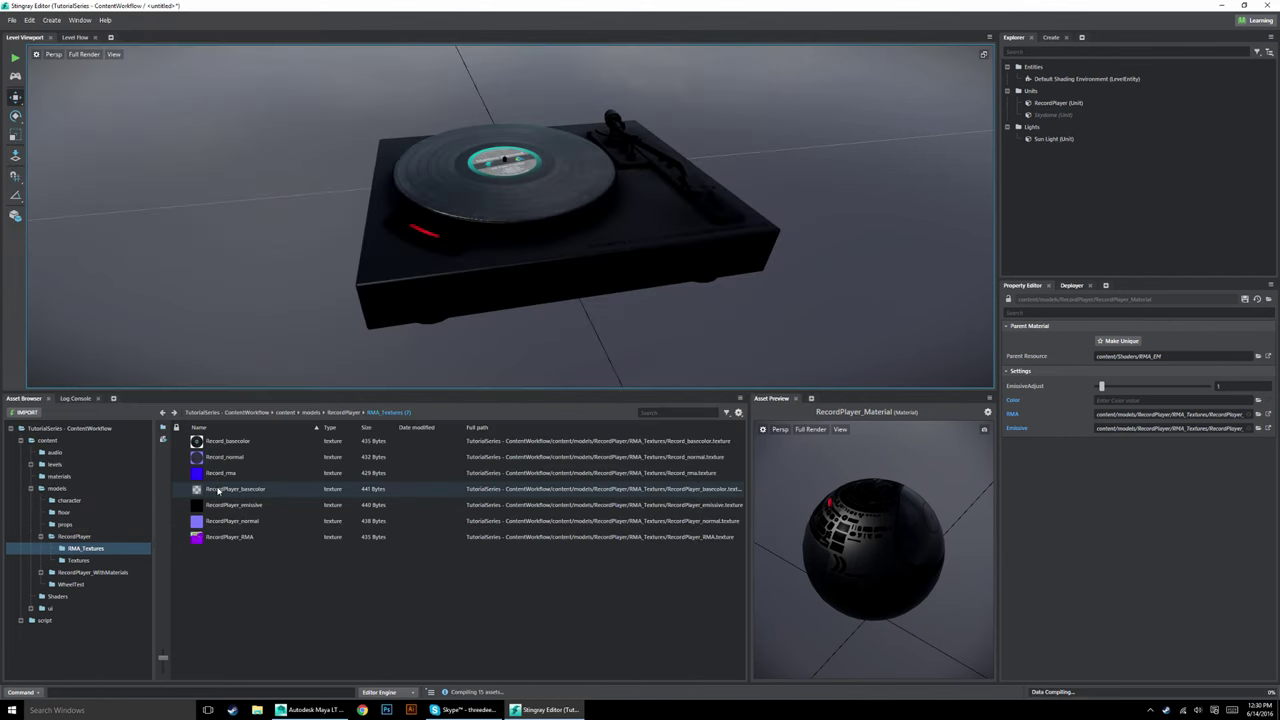
drag(392, 492, 1116, 403)
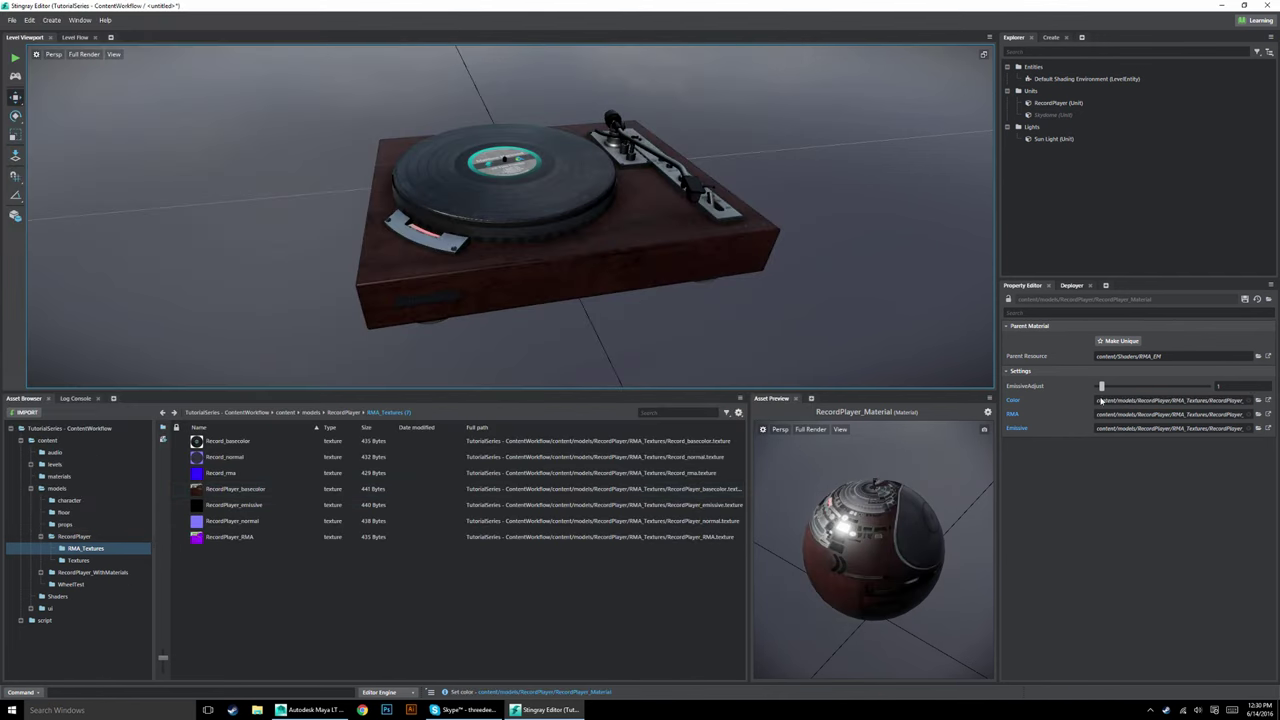
alt+drag(725, 241, 603, 202)
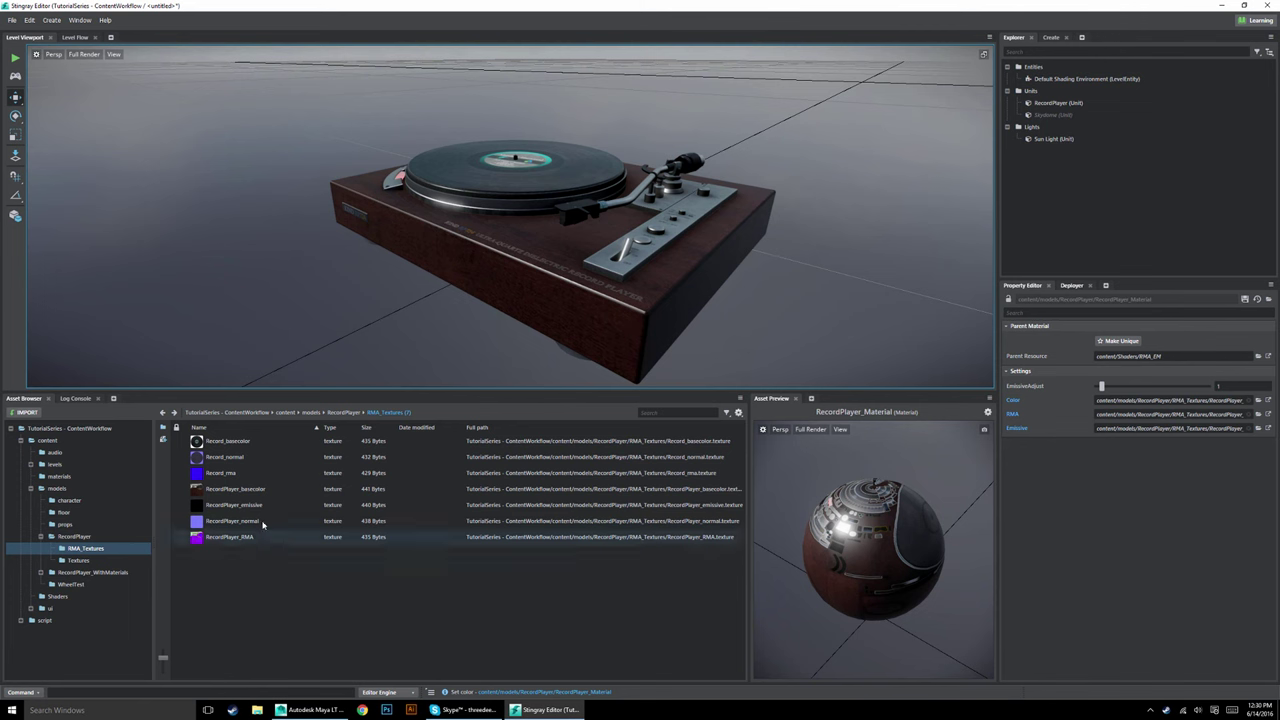
Orbit around the textured record player, preview basecolor and RMA textures, then return to RecordPlayer.
click(257, 488)
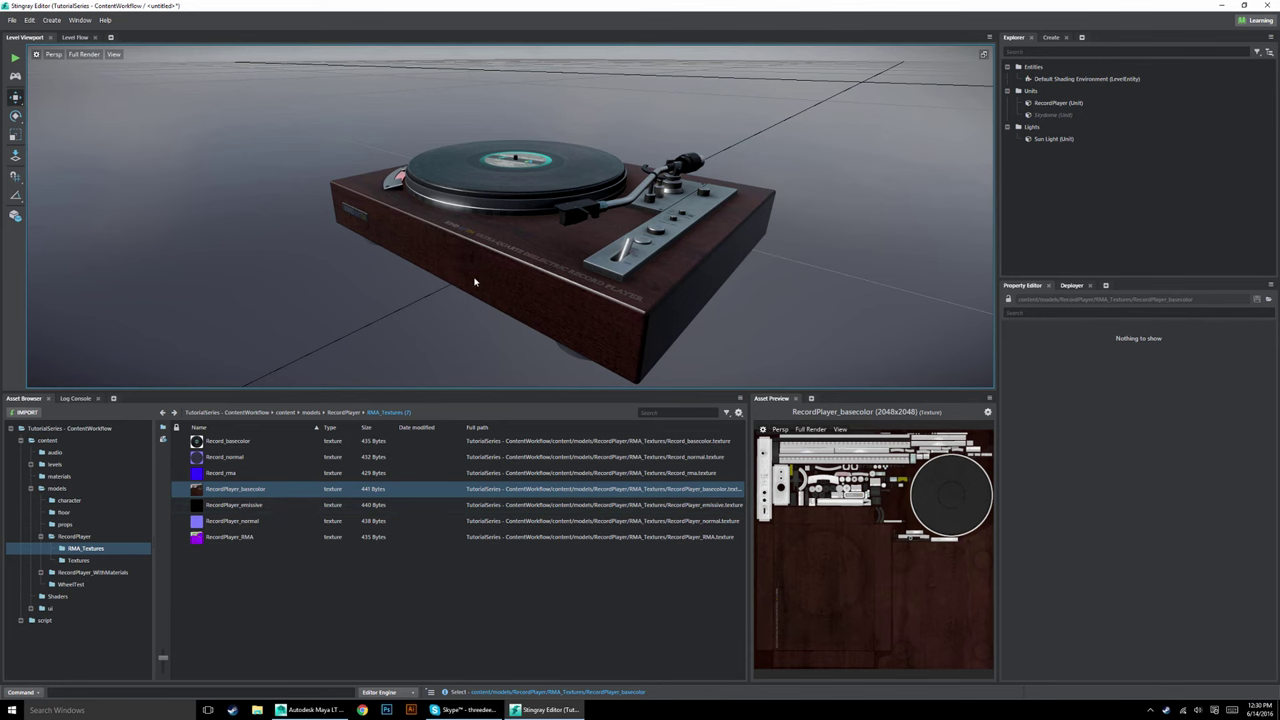
alt+drag(326, 230, 444, 278)
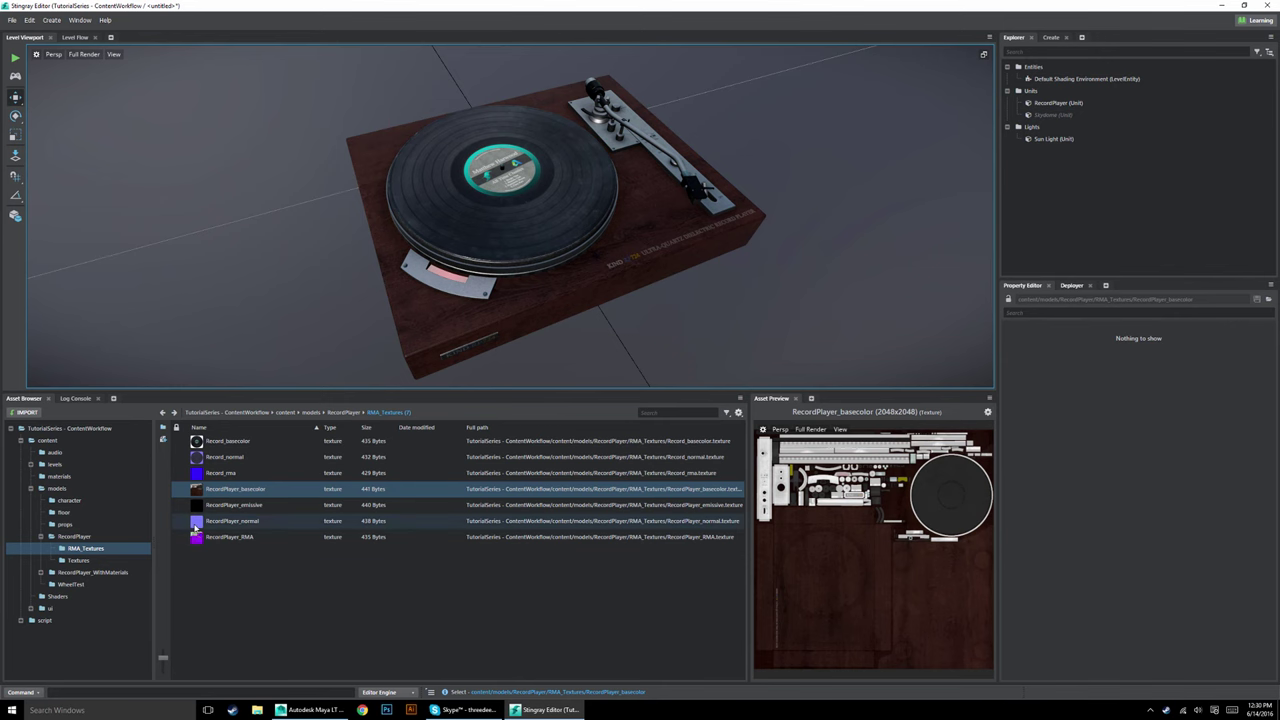
alt+drag(501, 335, 560, 350)
click(240, 537)
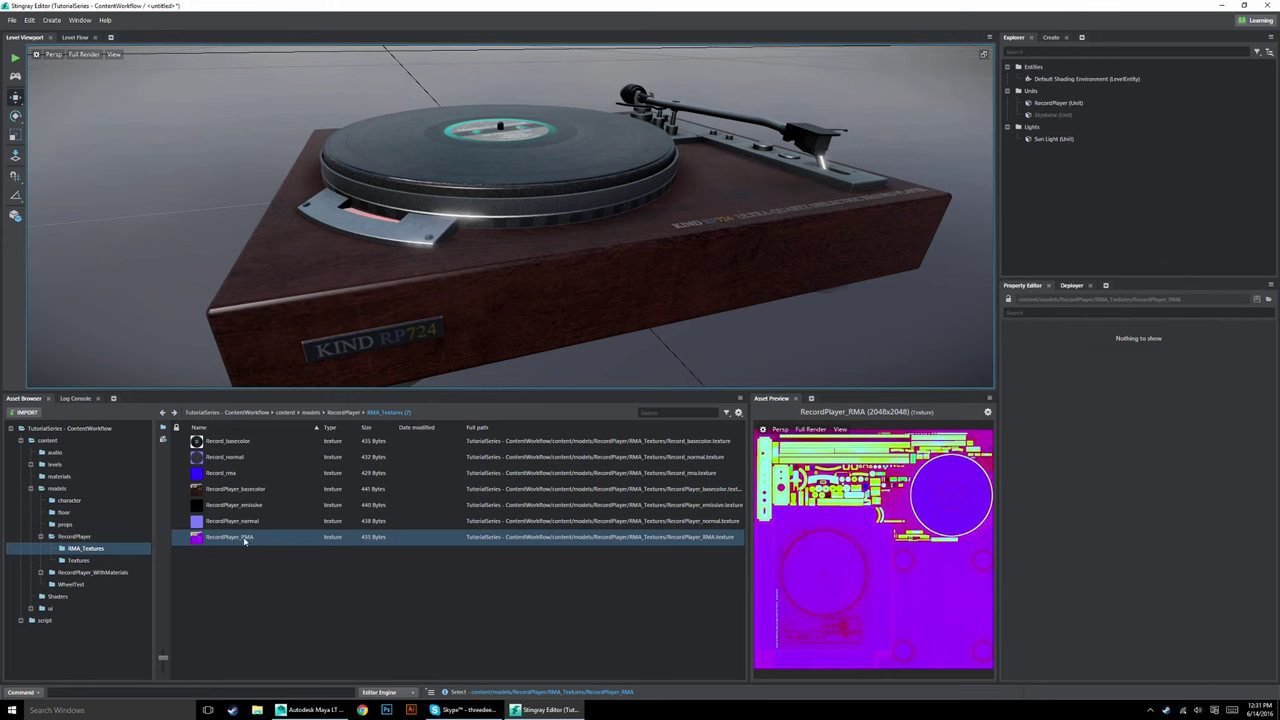
click(345, 412)
Select Record_Material and set its parent resource to content/Shaders/RMA_EM.
right_click(250, 524)
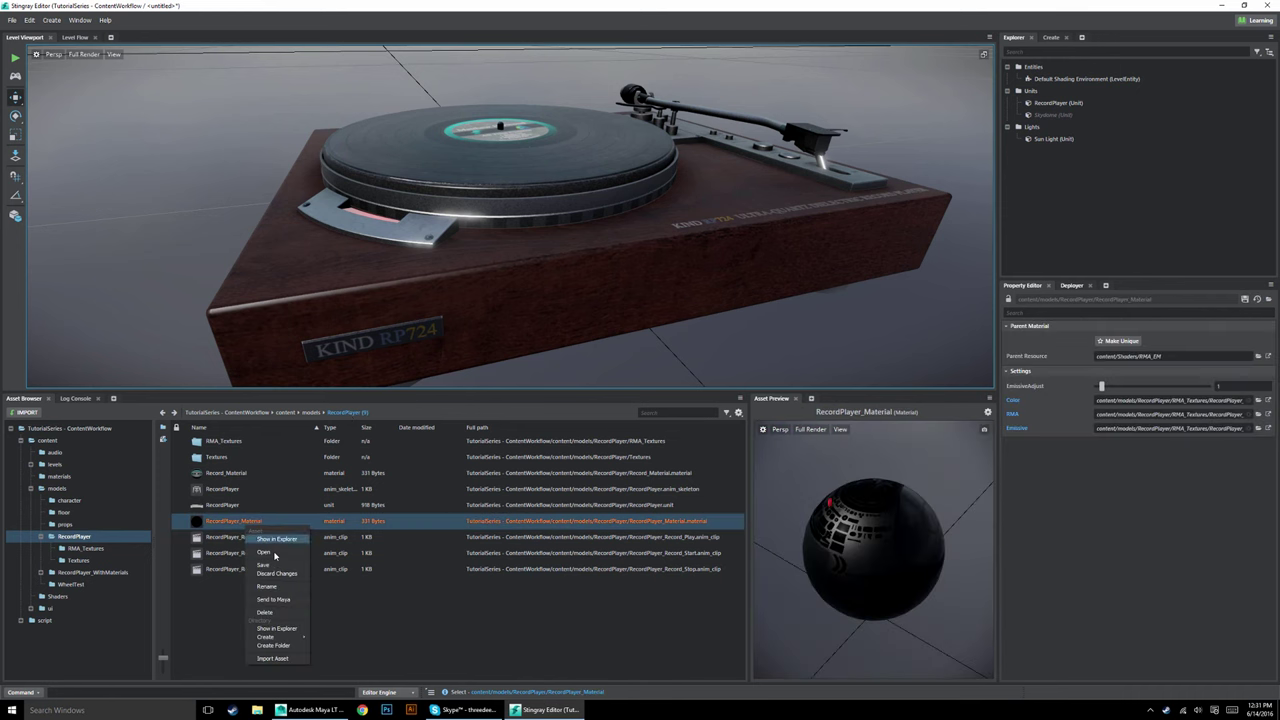
key(Escape)
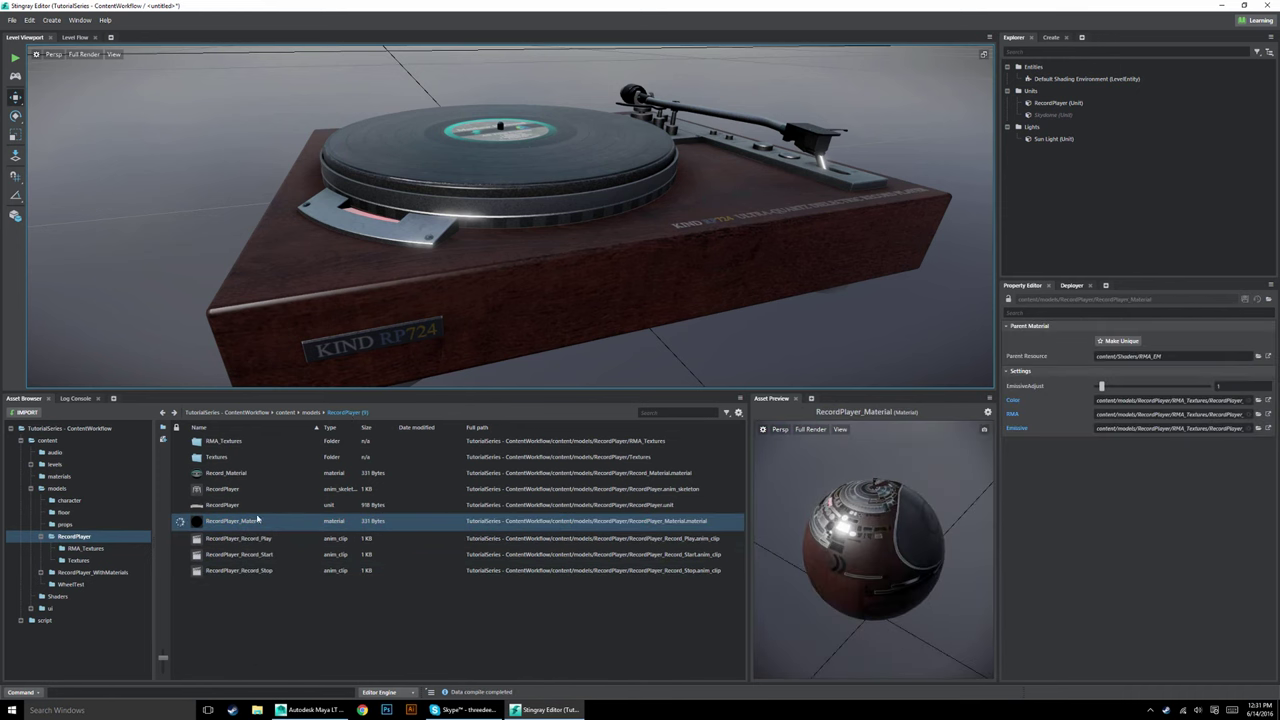
click(228, 476)
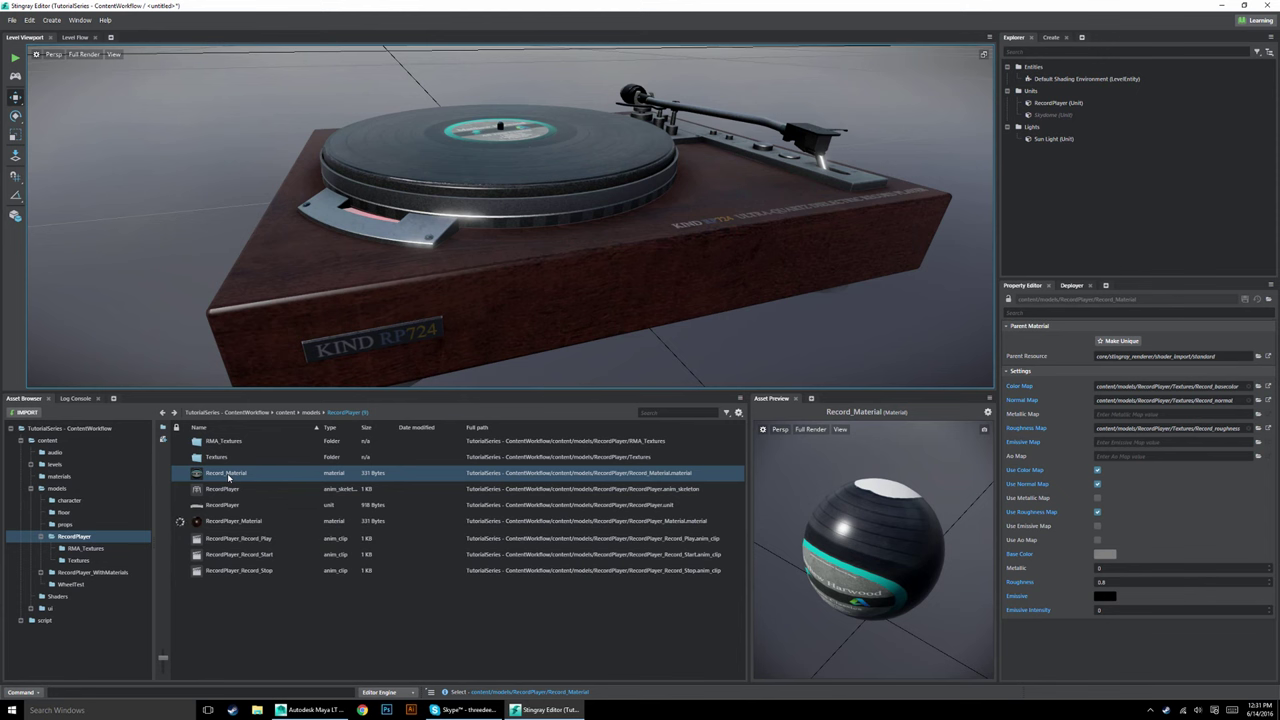
click(1258, 356)
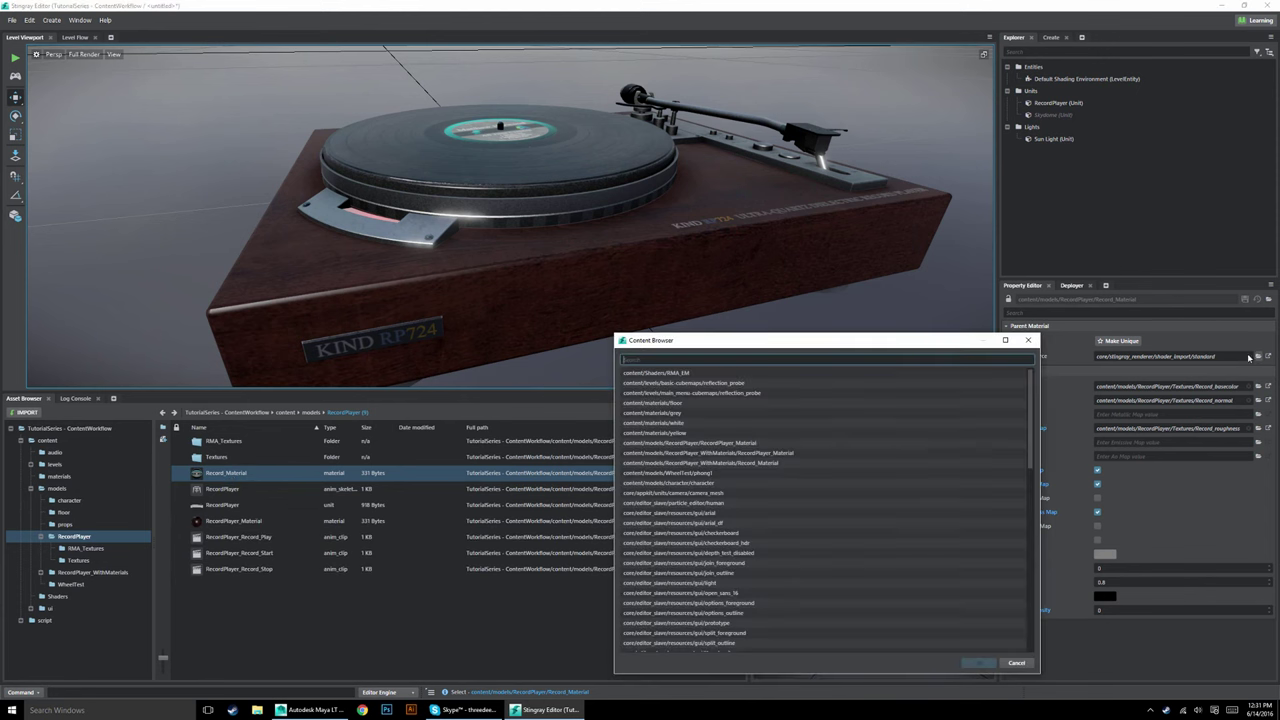
click(671, 371)
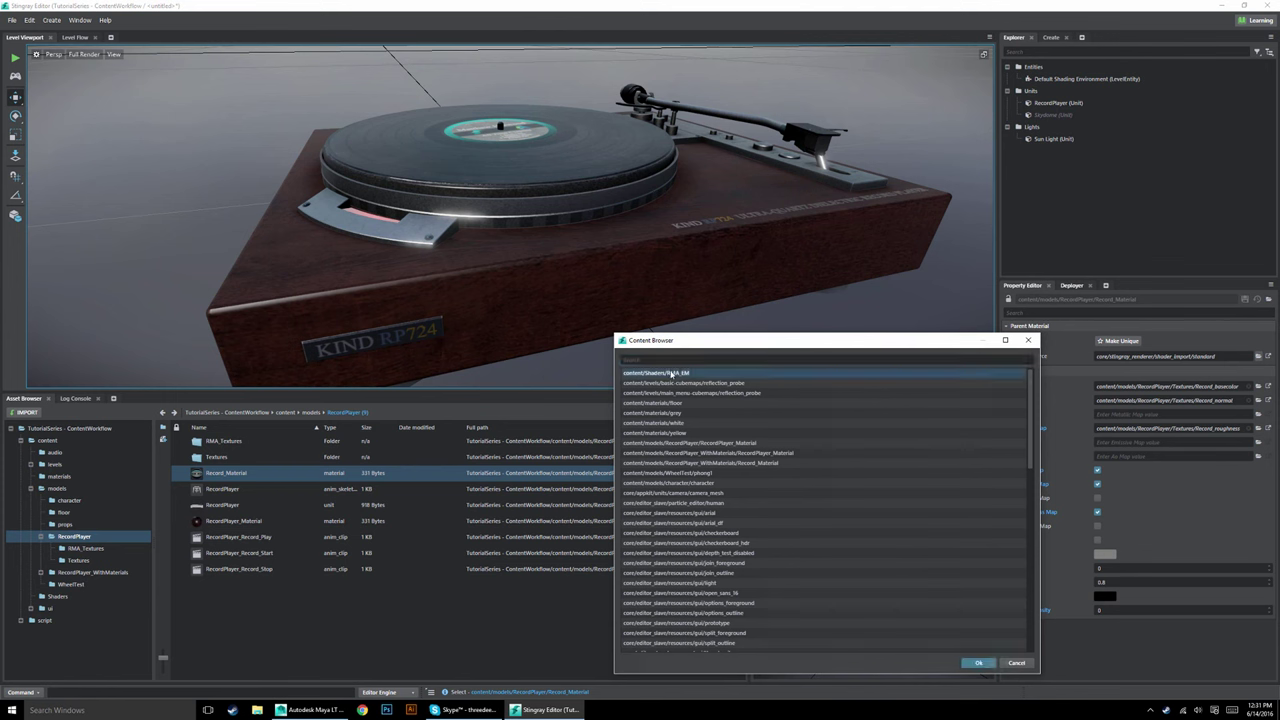
click(979, 663)
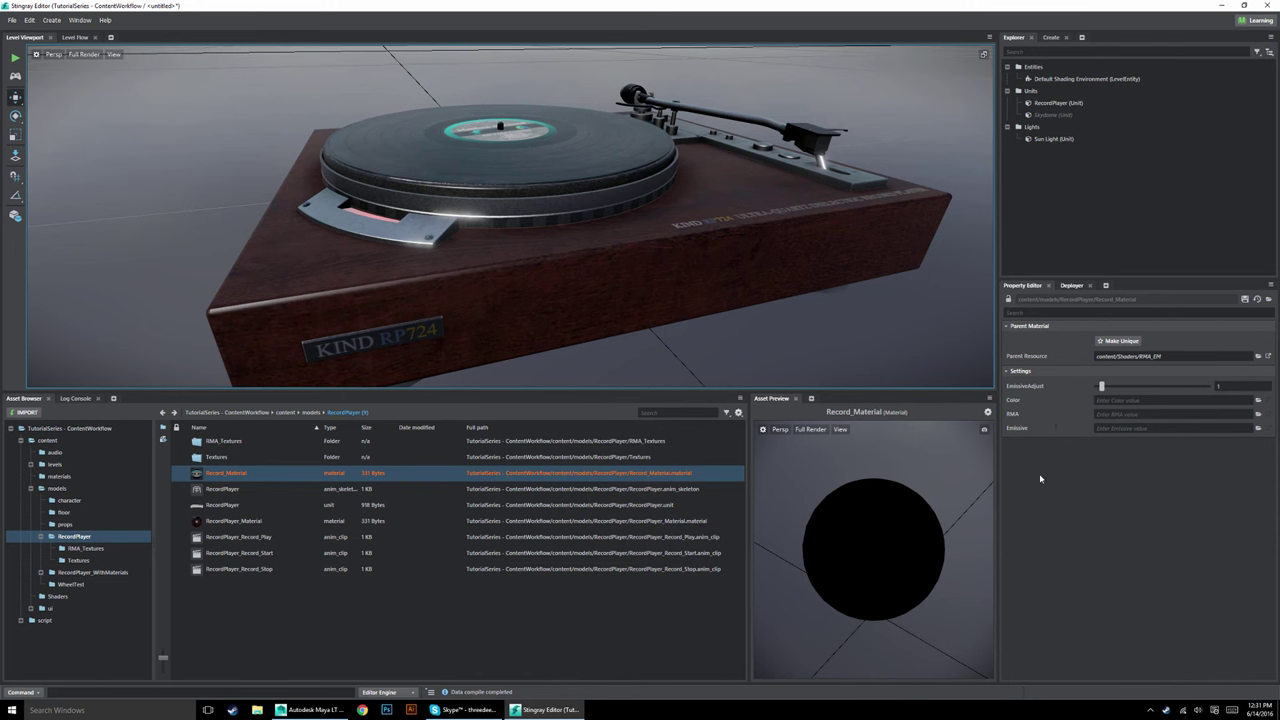
Save Record_Material, then assign Record_basecolor to its Color and Record_rma to its RMA input.
right_click(235, 484)
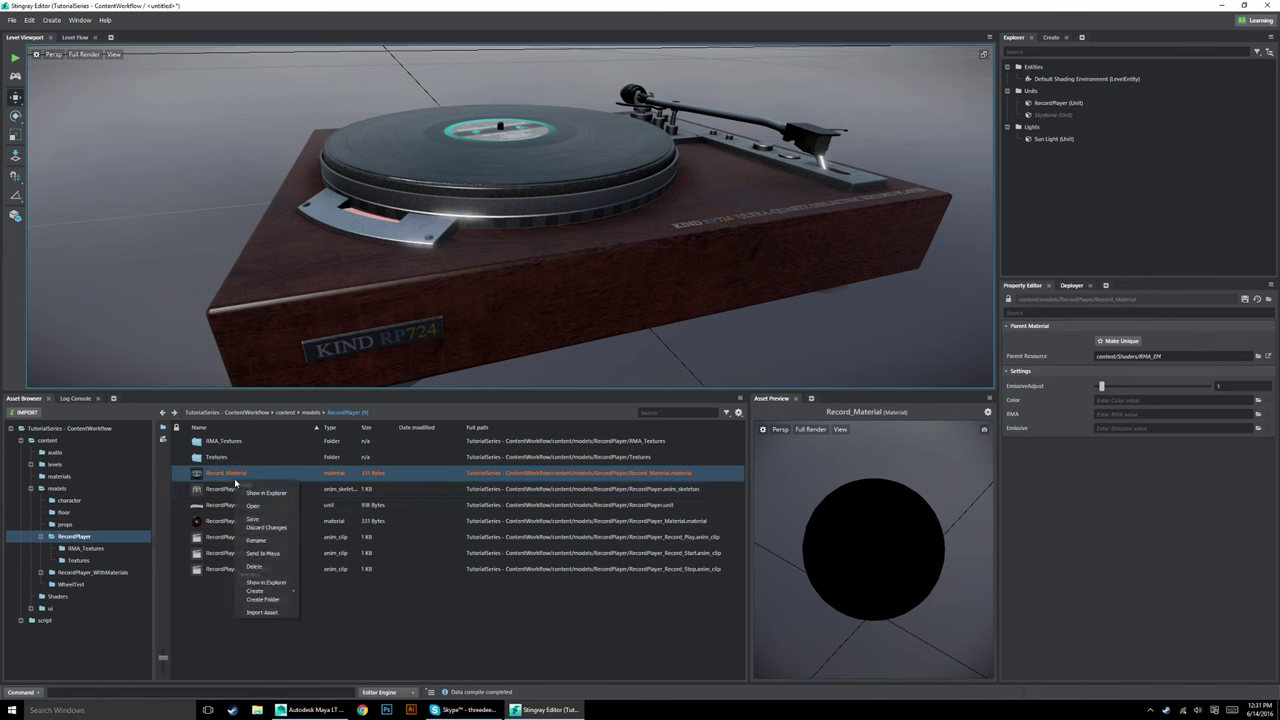
click(254, 518)
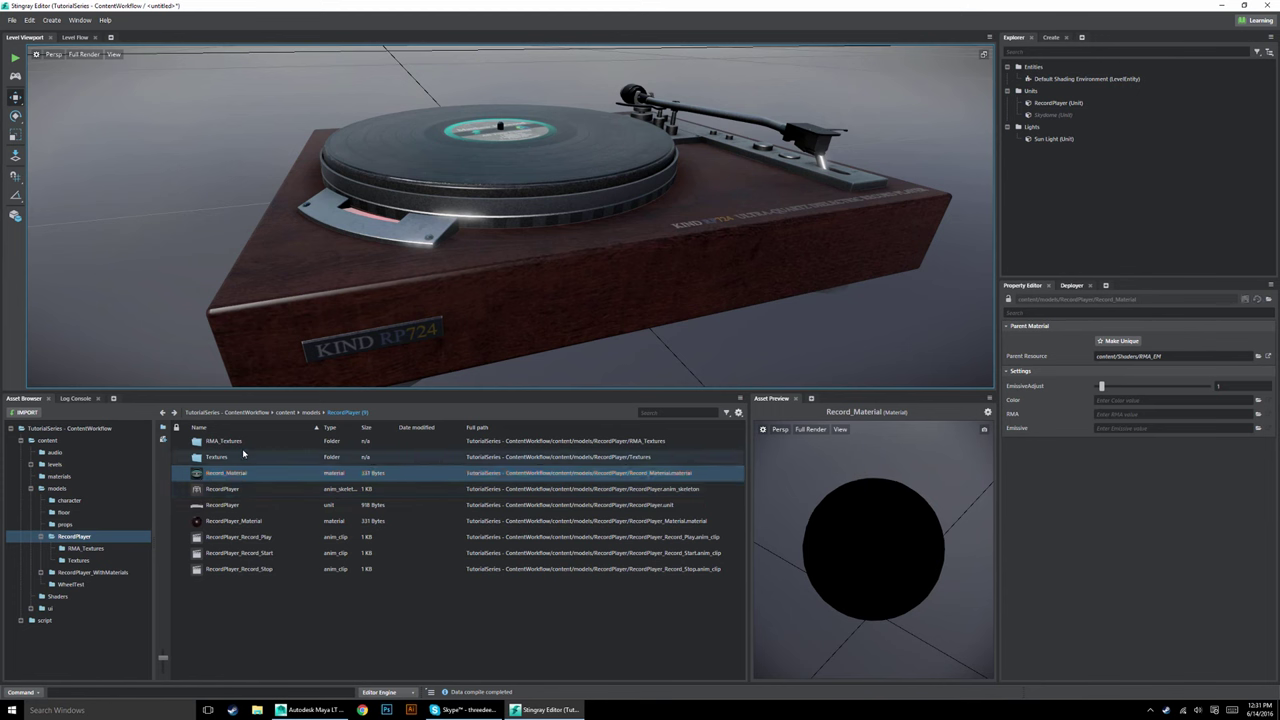
double_click(228, 445)
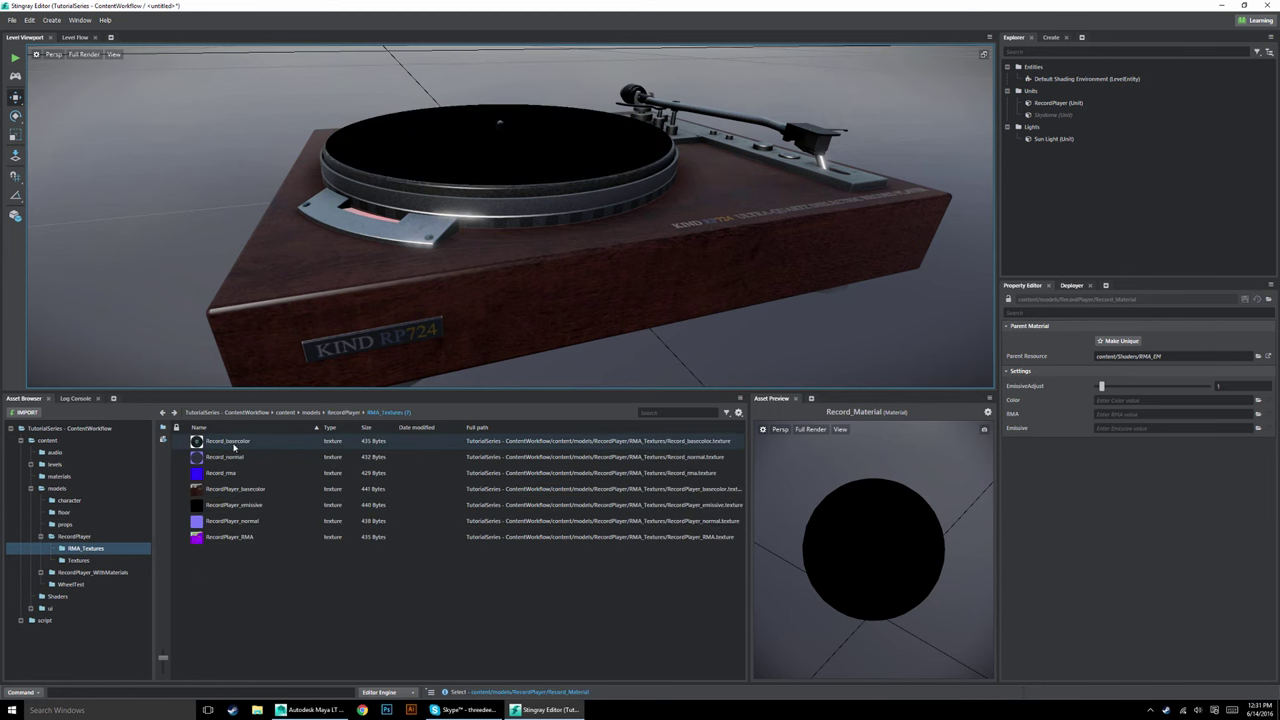
drag(868, 454, 1127, 401)
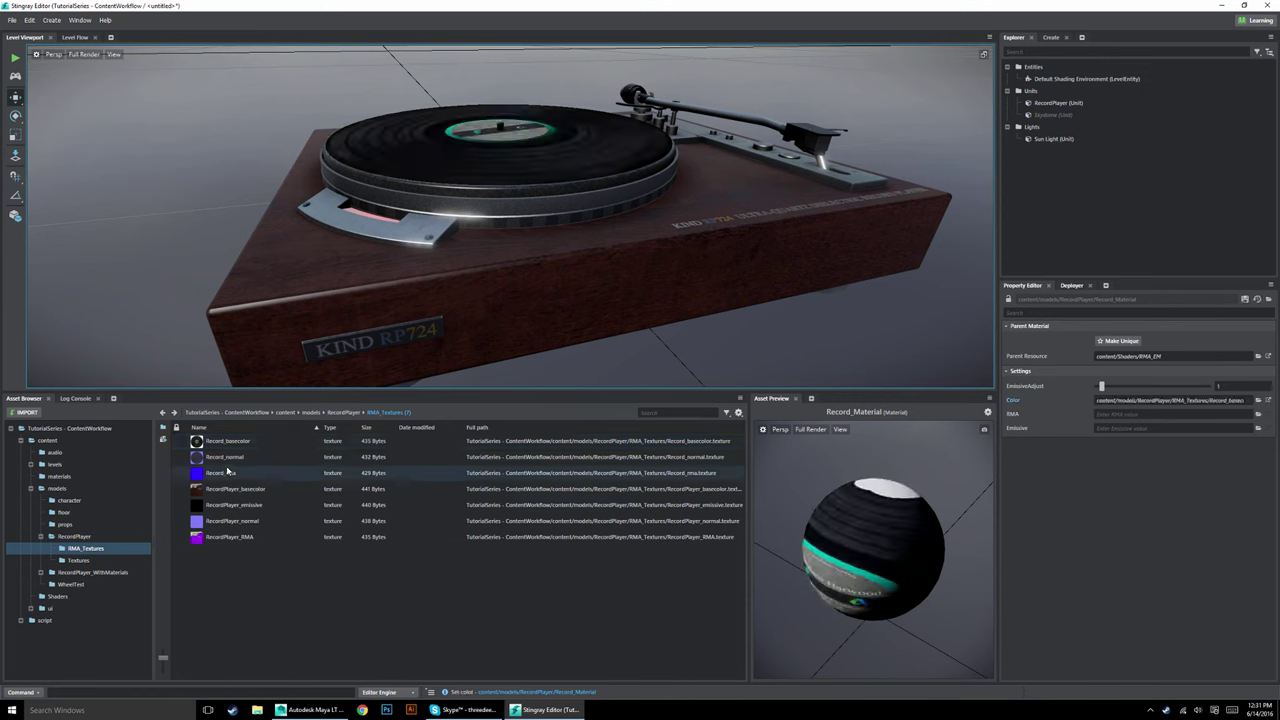
drag(228, 470, 1152, 421)
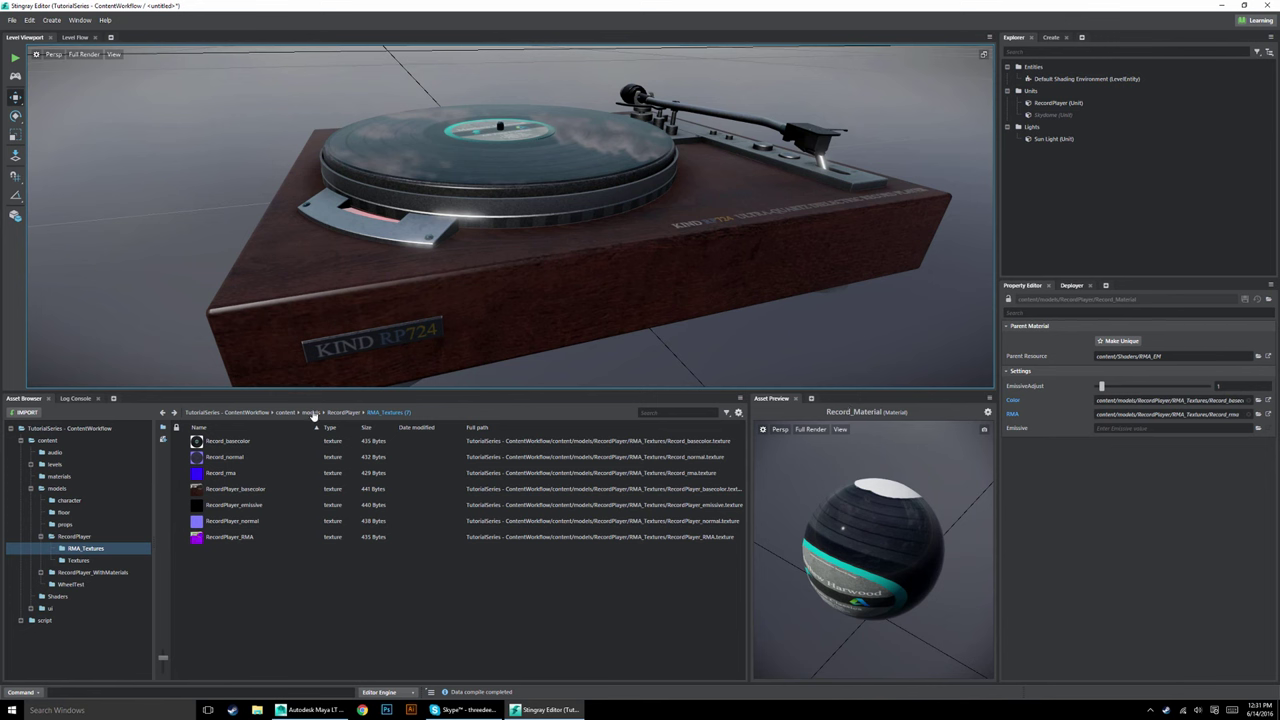
Open the RMA_EM shader graph and move the RMA, EmissiveAdjust, Emissive and Multiply nodes down.
click(1268, 358)
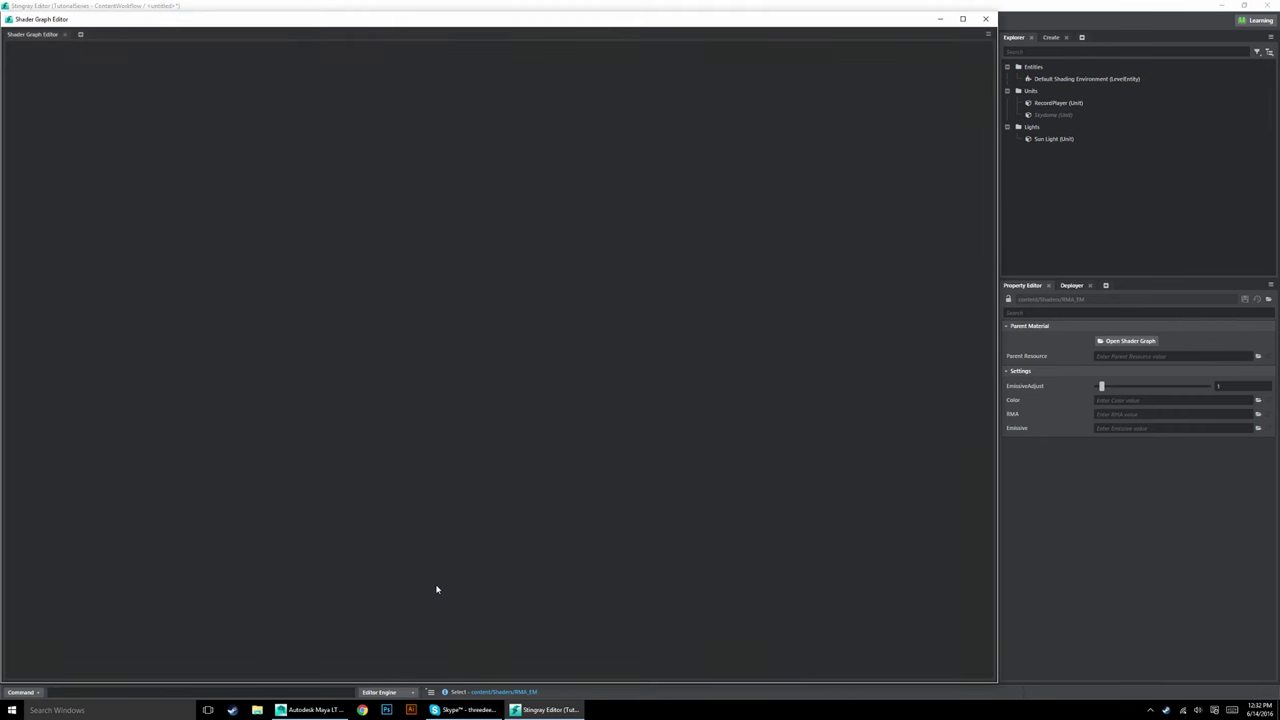
scroll(560, 380, down, 3)
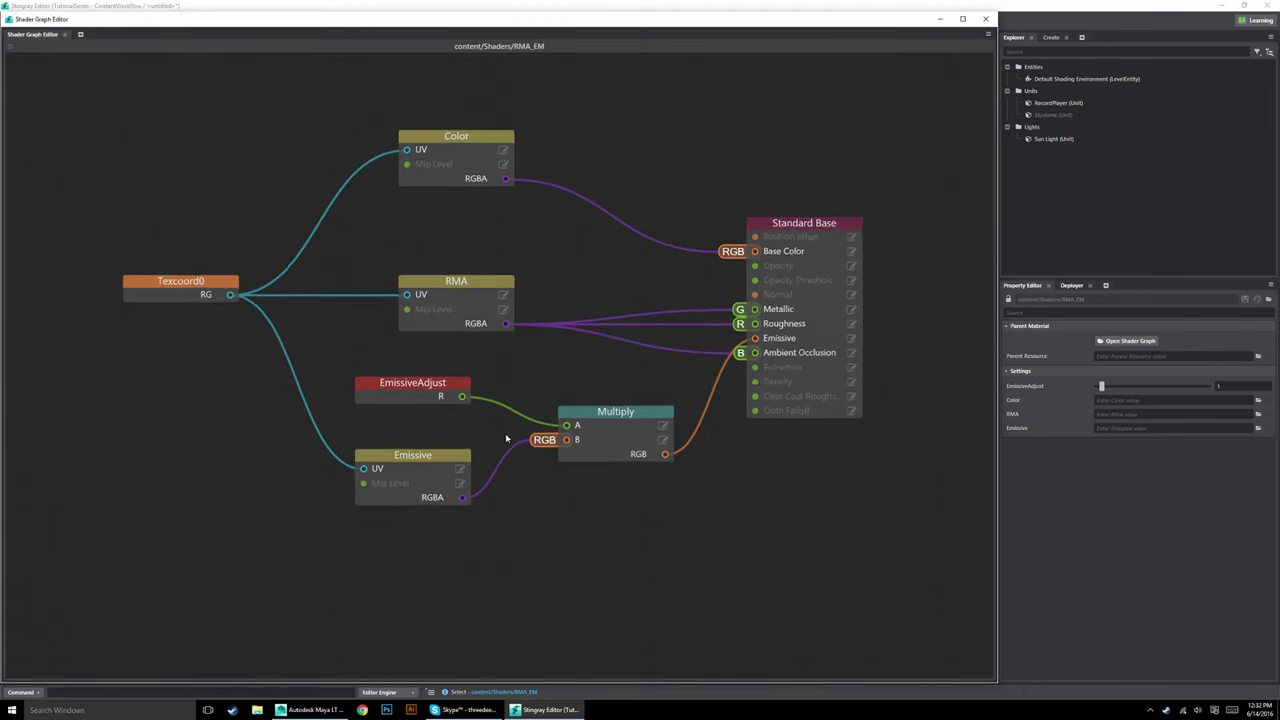
drag(466, 355, 620, 520)
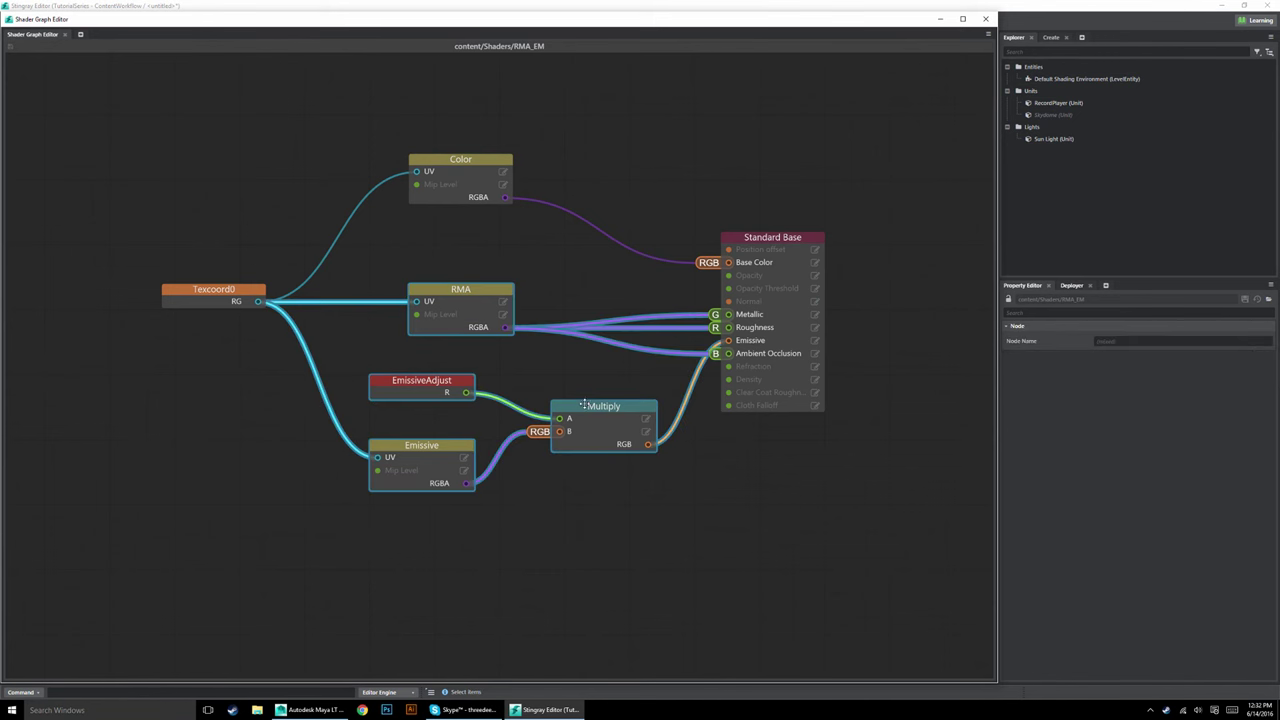
drag(584, 406, 564, 527)
click(457, 314)
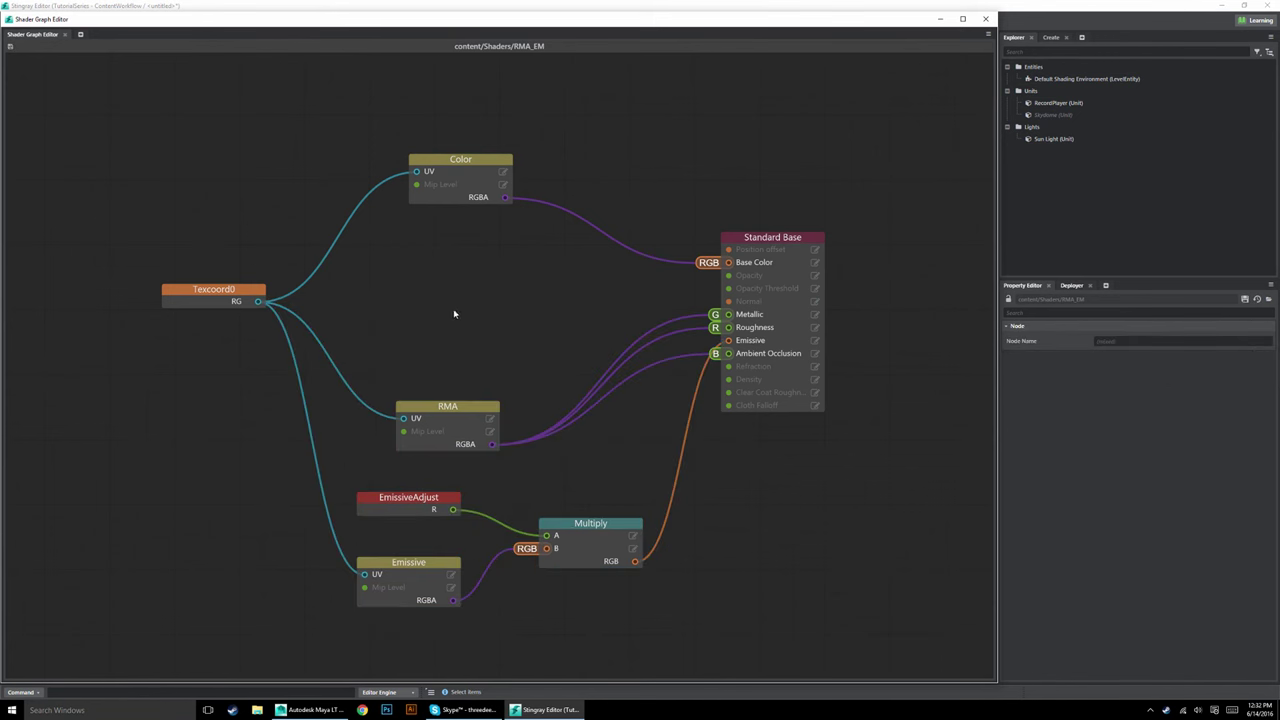
Add a Sample Texture node fed by Texcoord0 RG, with its RGBA driving Standard Base's Normal.
right_click(440, 281)
mouse_move(455, 294)
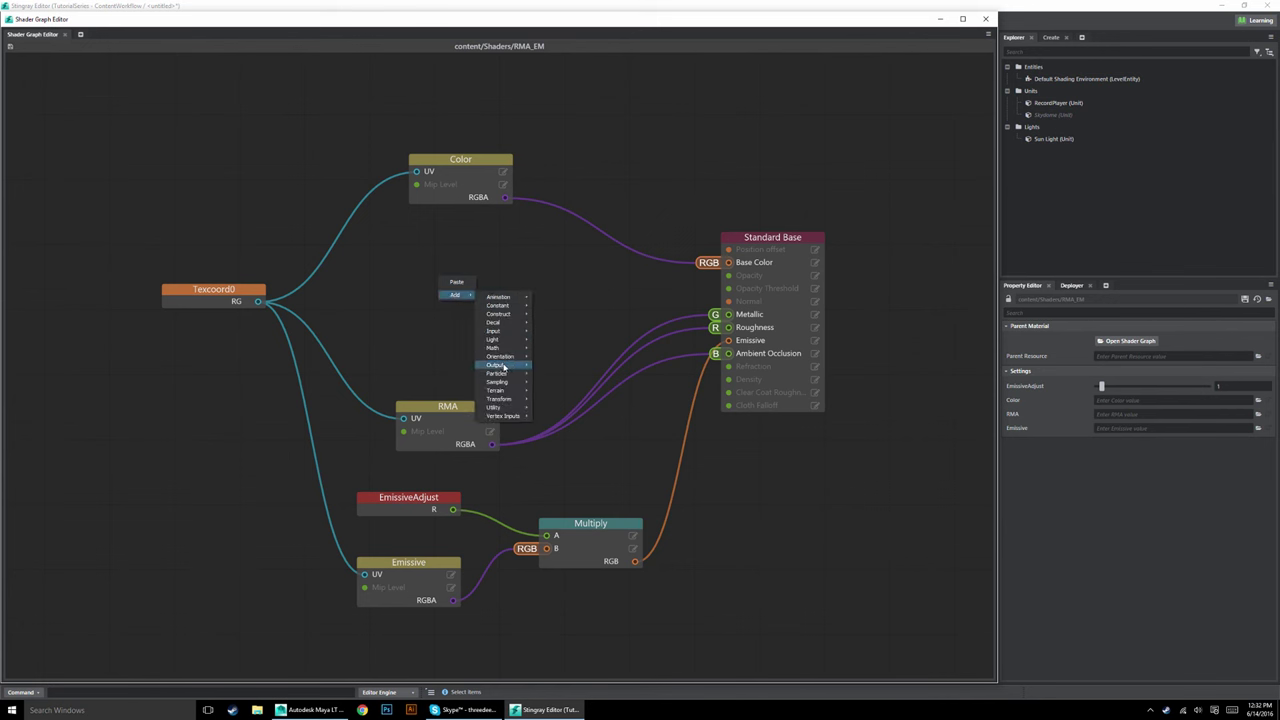
mouse_move(496, 386)
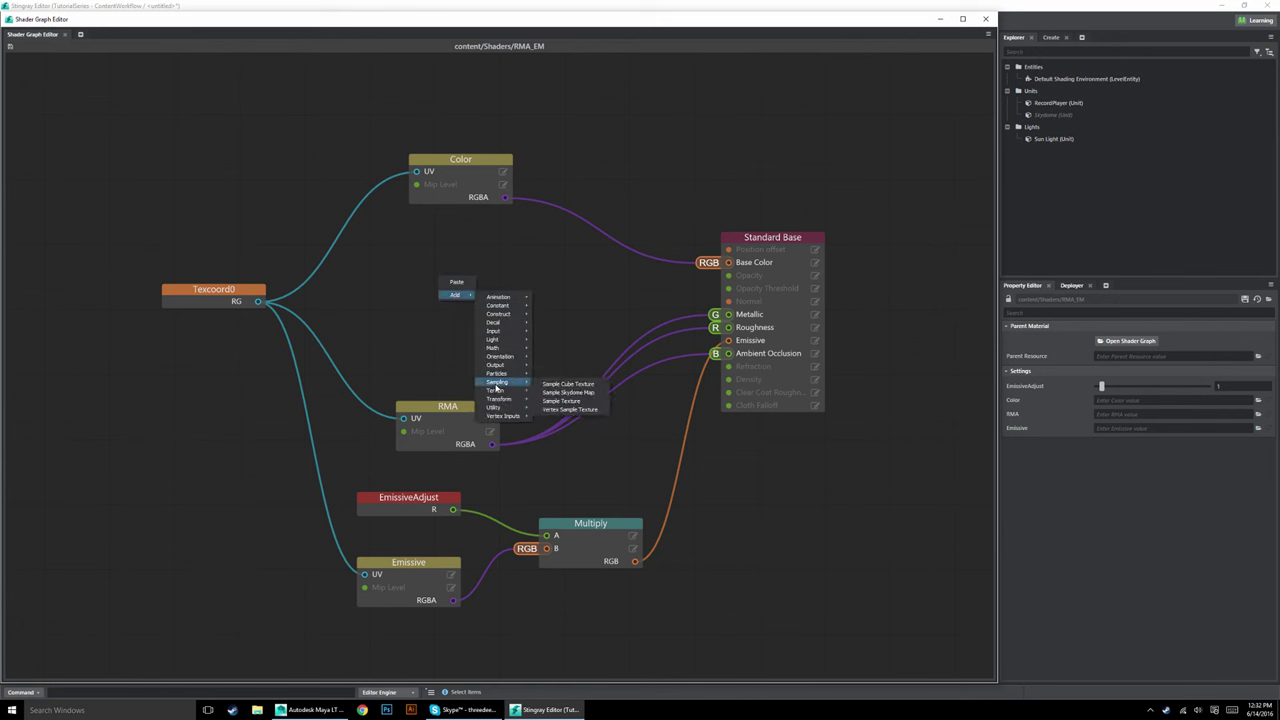
click(572, 401)
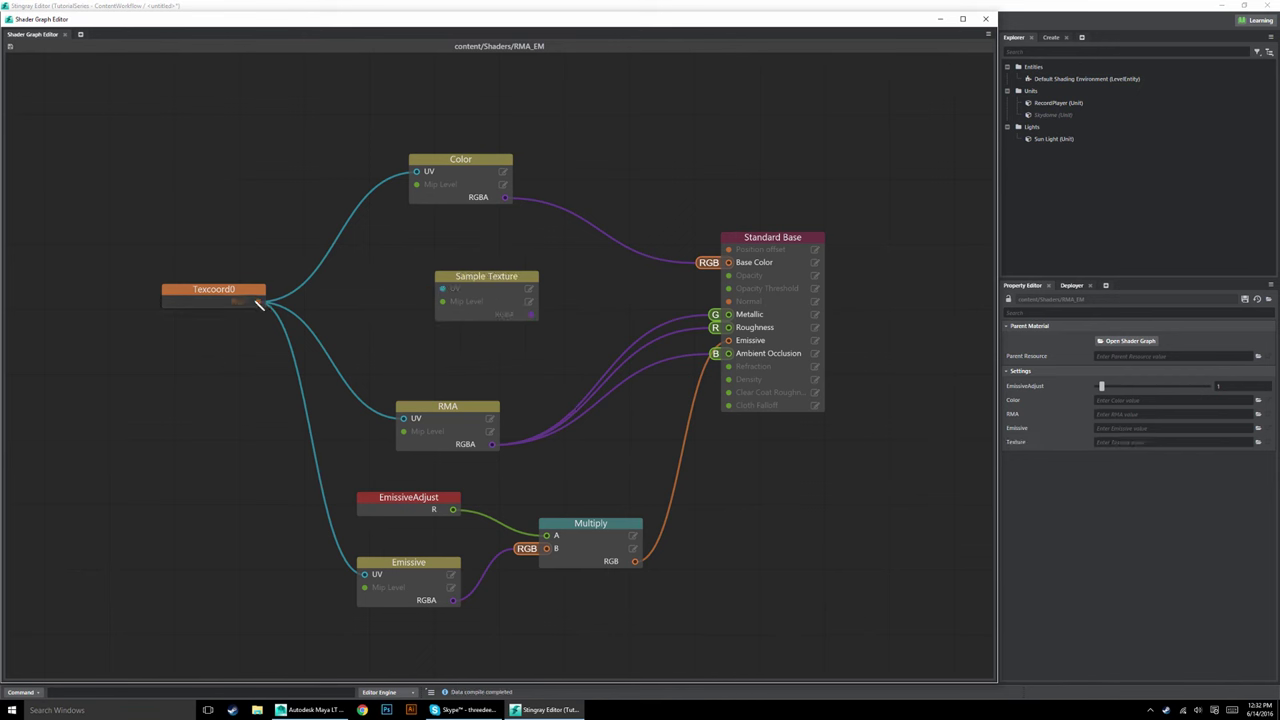
drag(258, 303, 442, 288)
drag(531, 315, 742, 302)
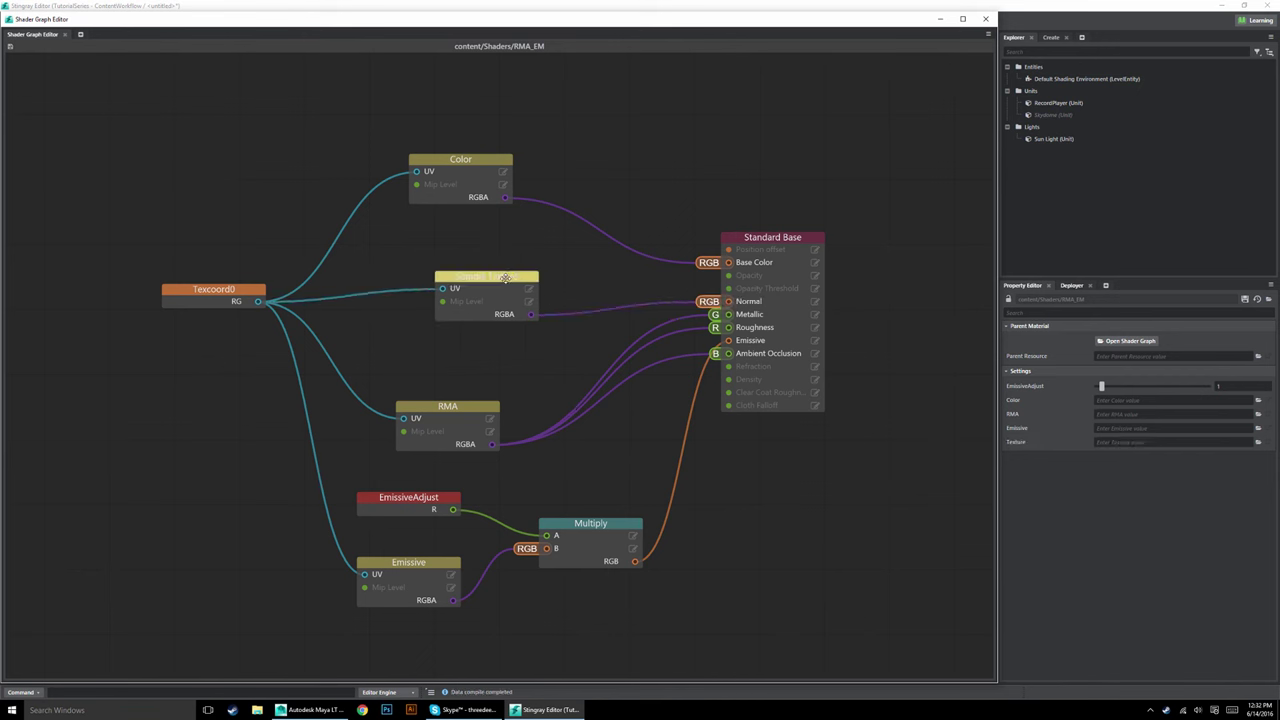
drag(505, 278, 465, 265)
Name the new sampler Normal with slot name normal, and save the RMA_EM shader.
click(1157, 341)
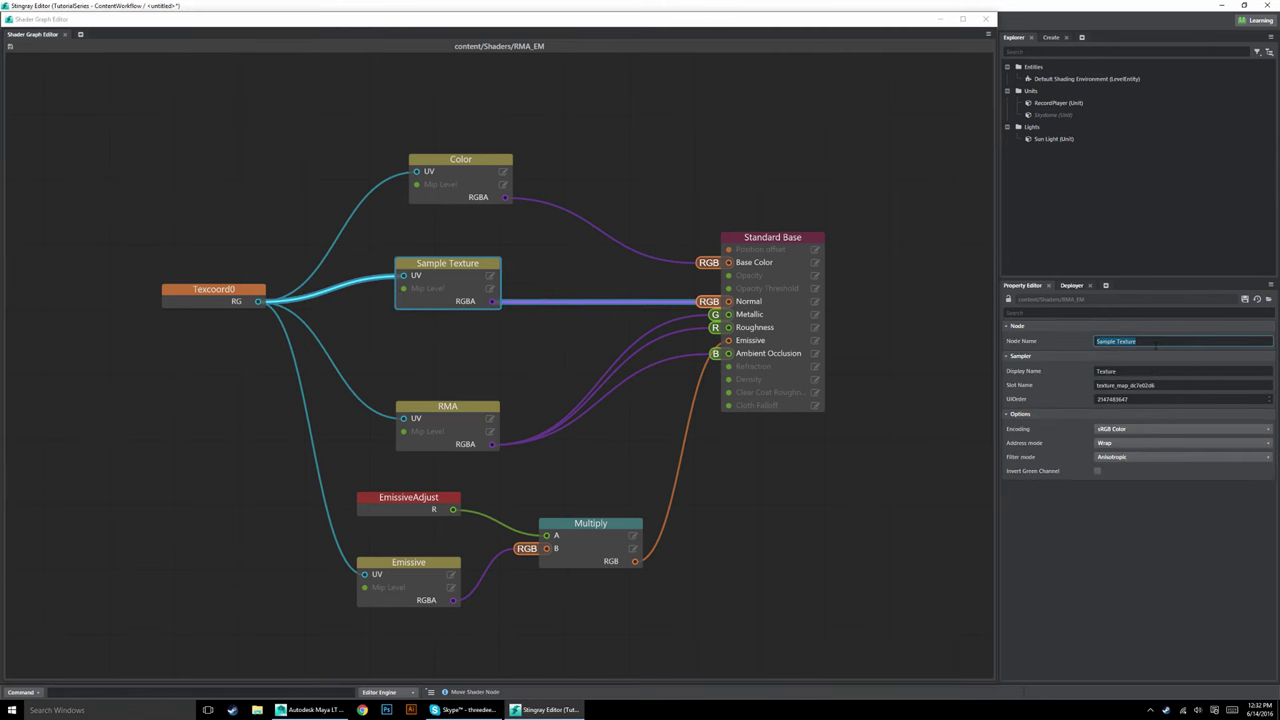
text(NO)
text(o)
text(rmal)
key(Tab)
text(Normal)
key(Return)
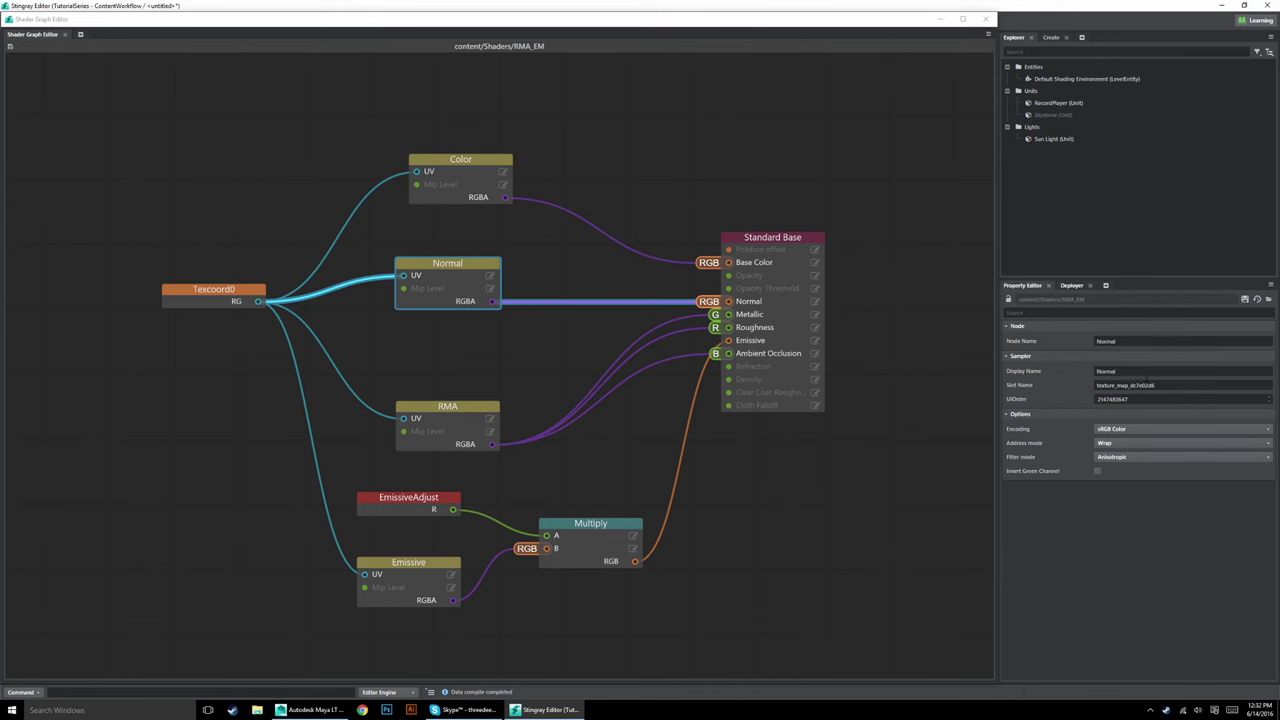
double_click(1146, 385)
text(normal)
key(Return)
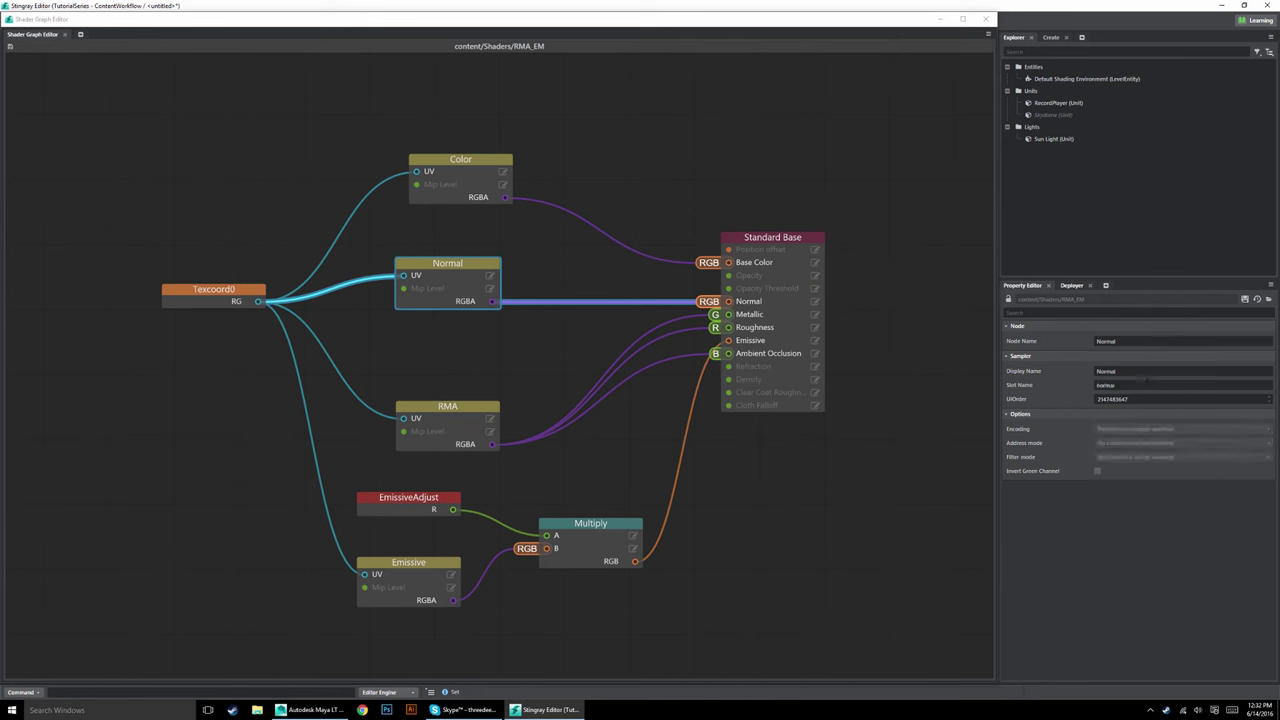
click(1245, 300)
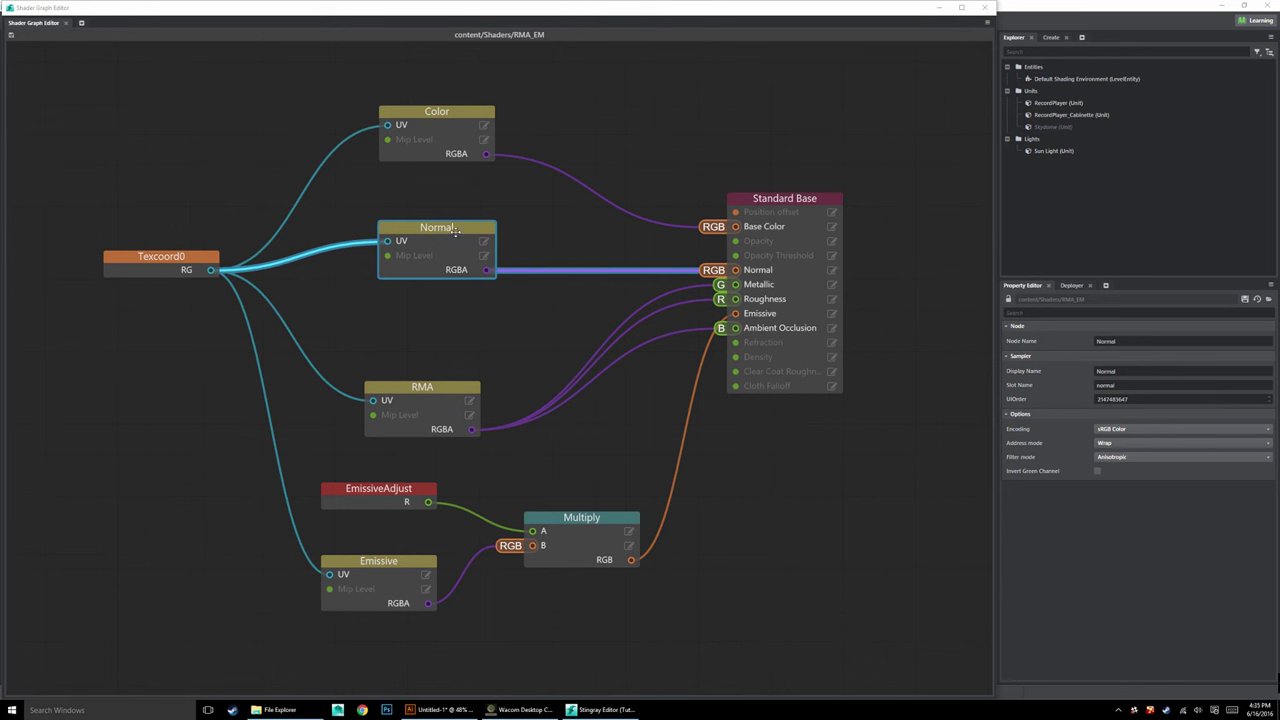
Set the Normal sampler's encoding to Normal Map and save the shader graph.
drag(453, 238, 449, 234)
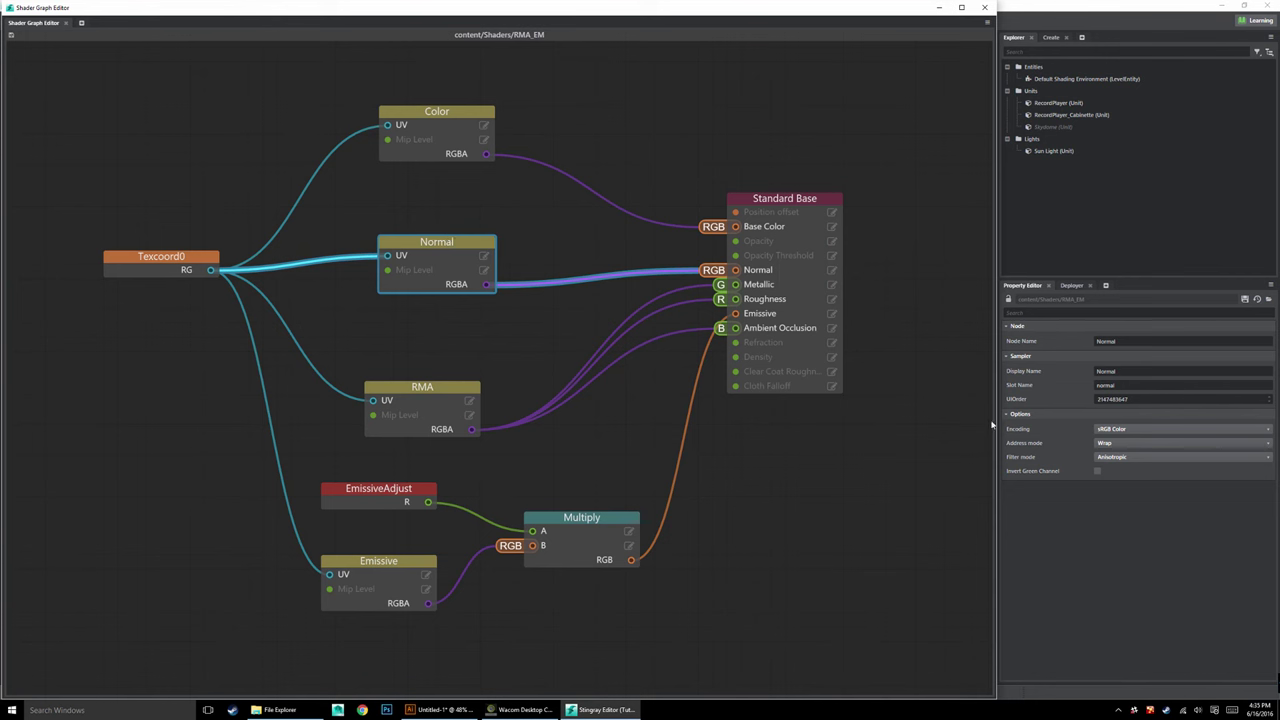
click(1120, 431)
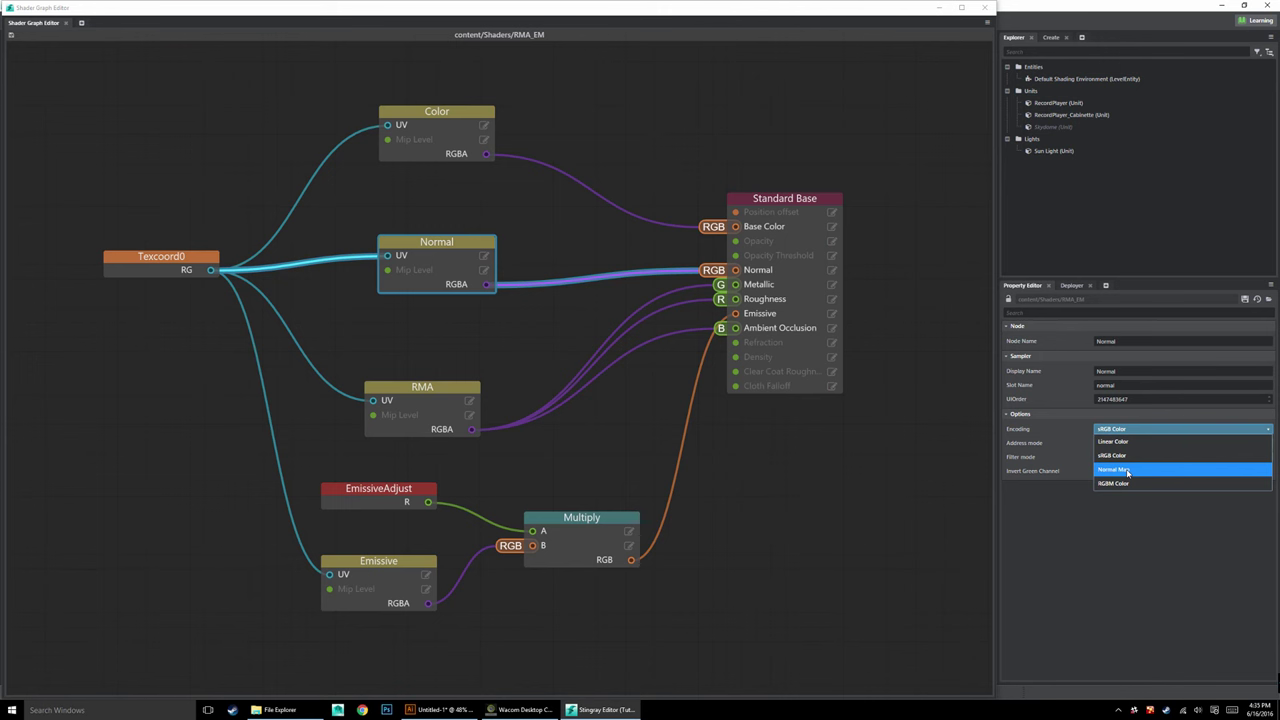
click(1127, 470)
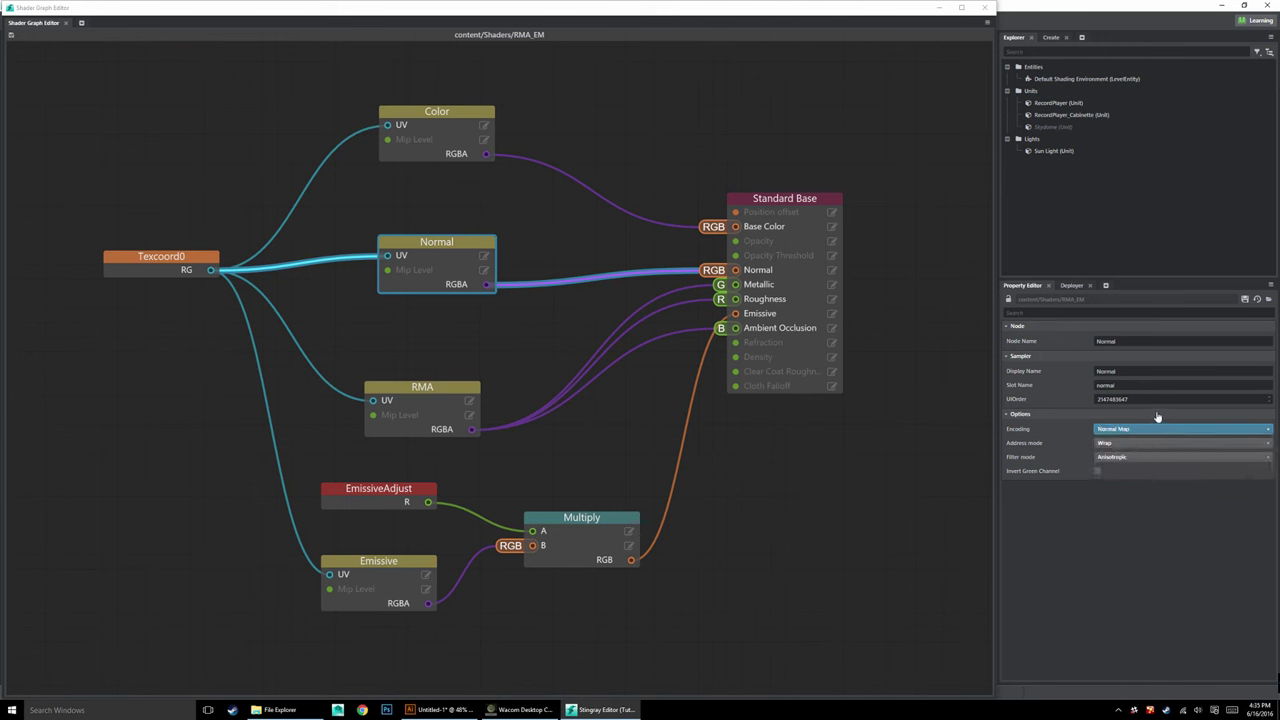
click(1244, 301)
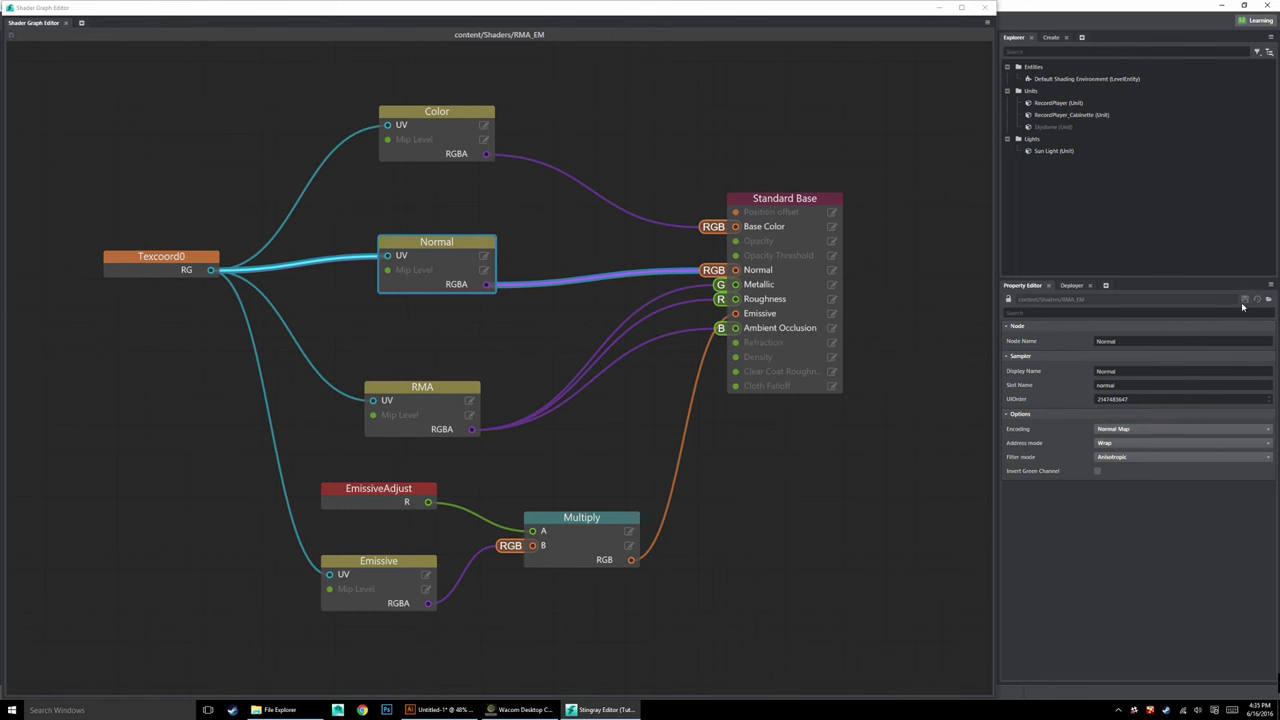
click(790, 467)
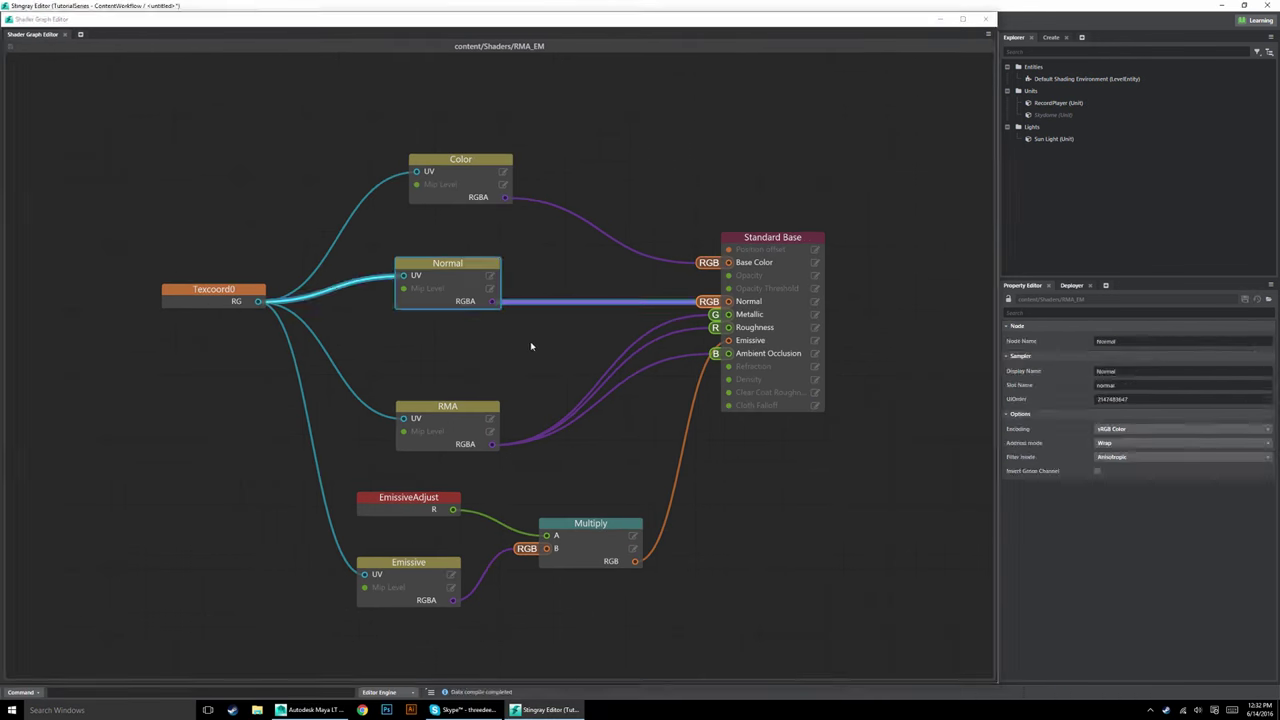
Close the RMA_EM shader graph and locate the record player's asset in the Asset Browser.
click(529, 340)
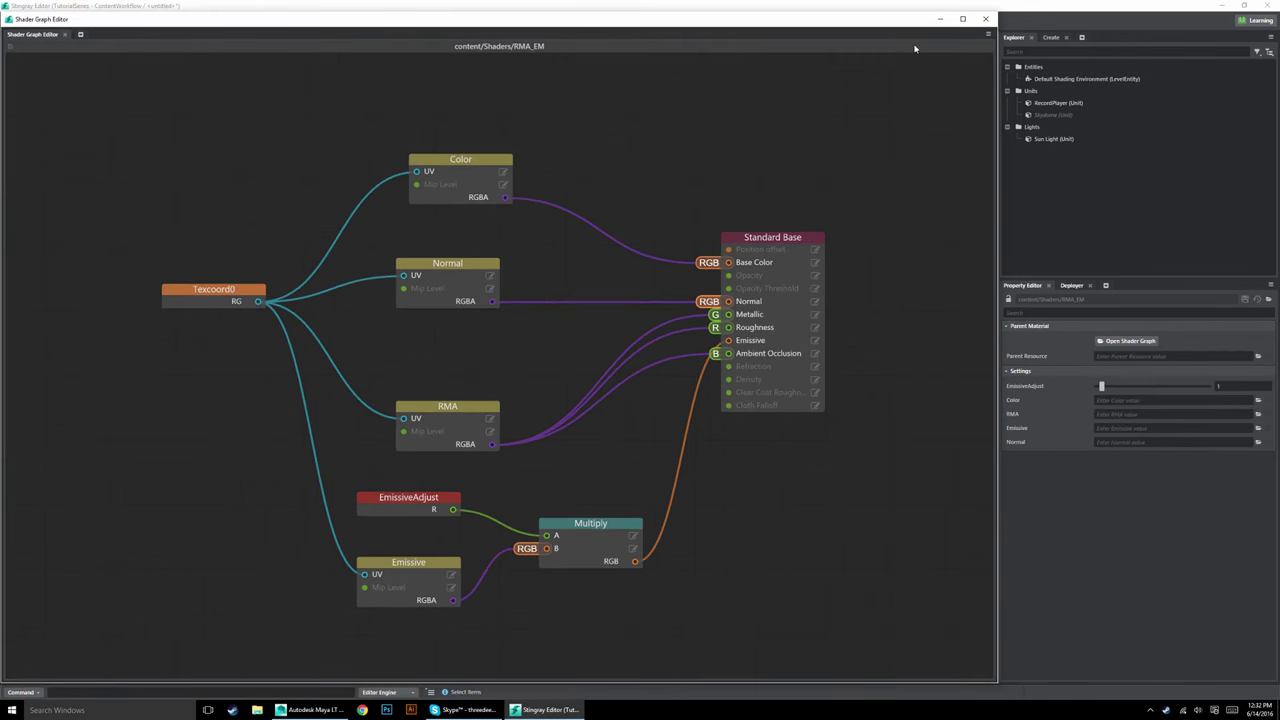
click(985, 21)
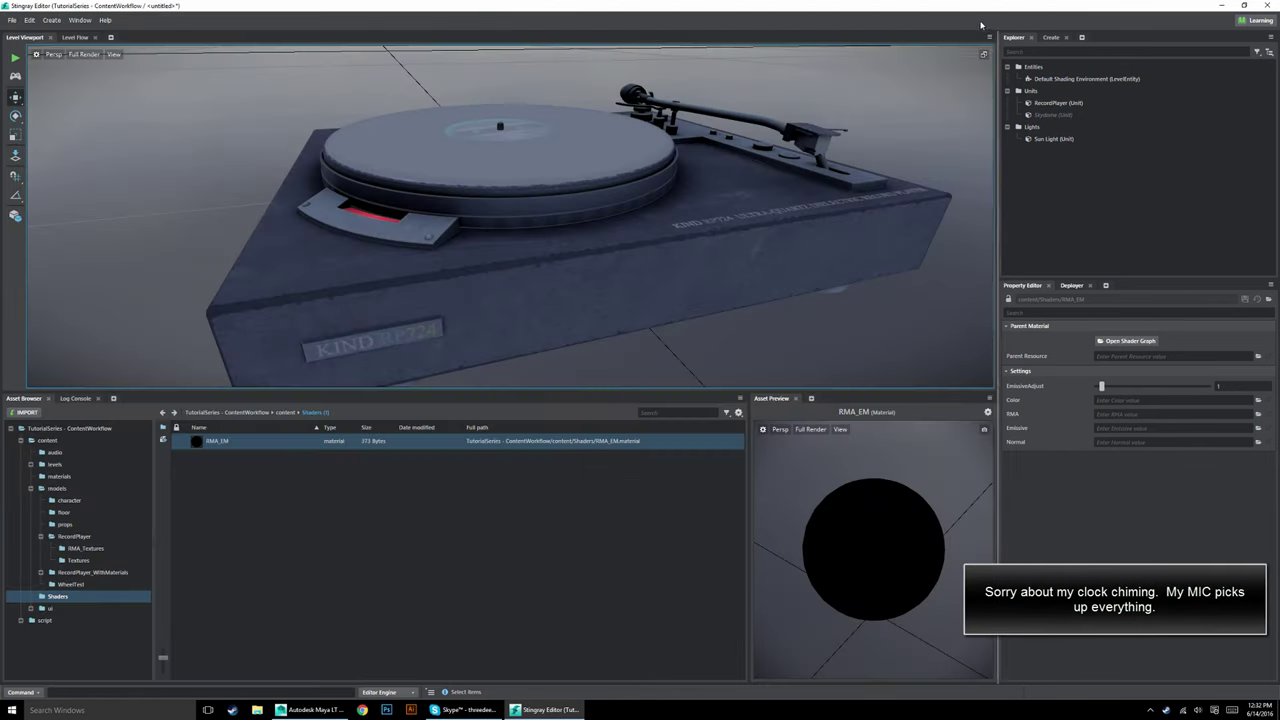
click(537, 295)
right_click(546, 290)
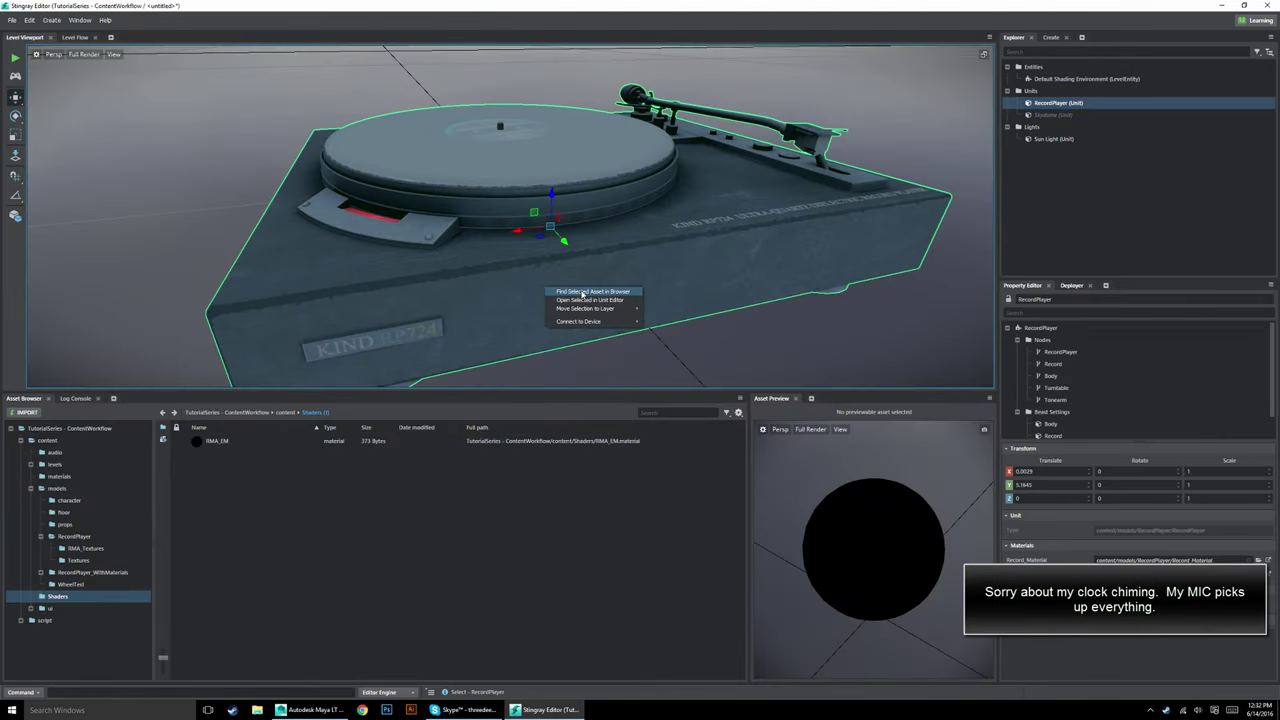
click(581, 291)
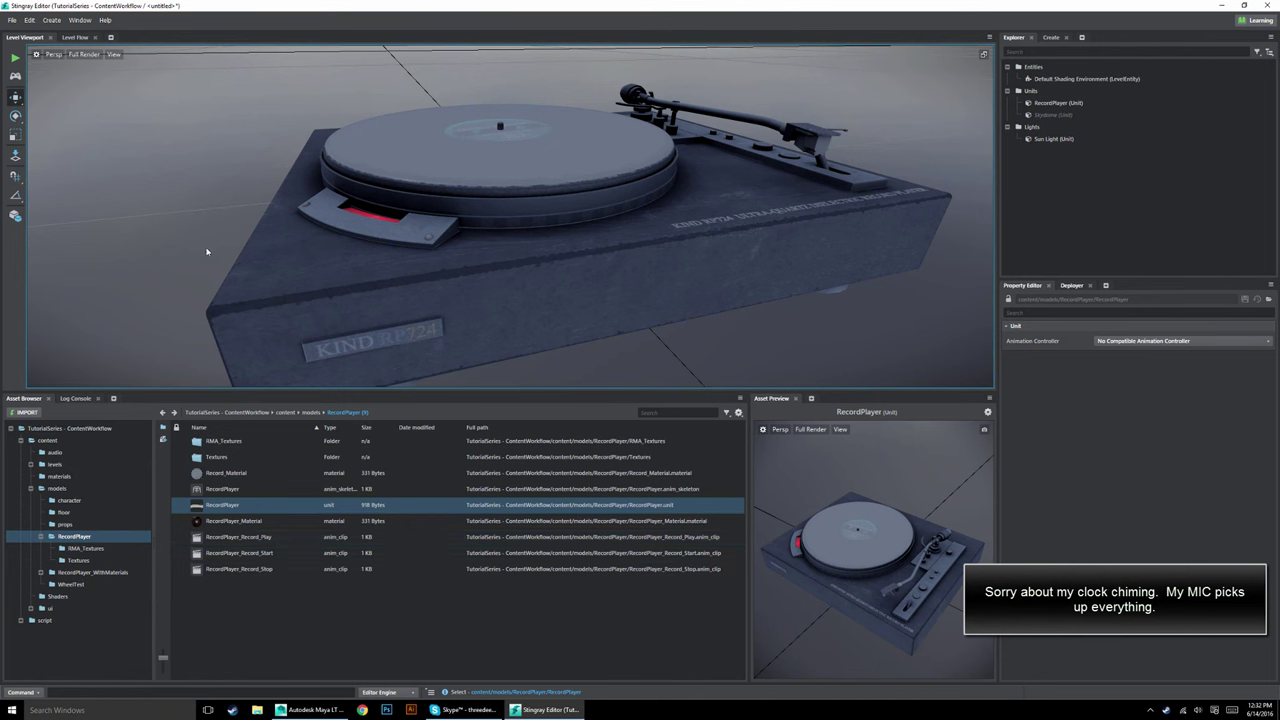
Find the RecordPlayer unit among the assets and select RecordPlayer_Material.
click(559, 296)
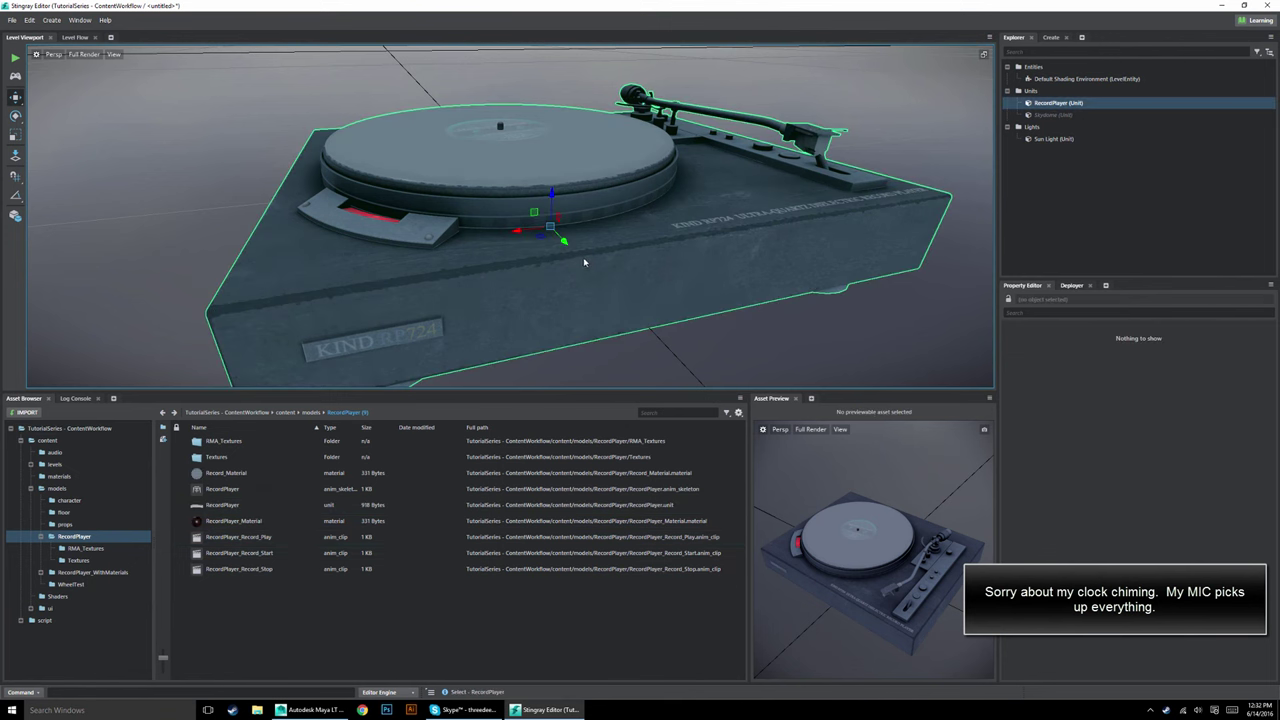
right_click(652, 240)
click(699, 241)
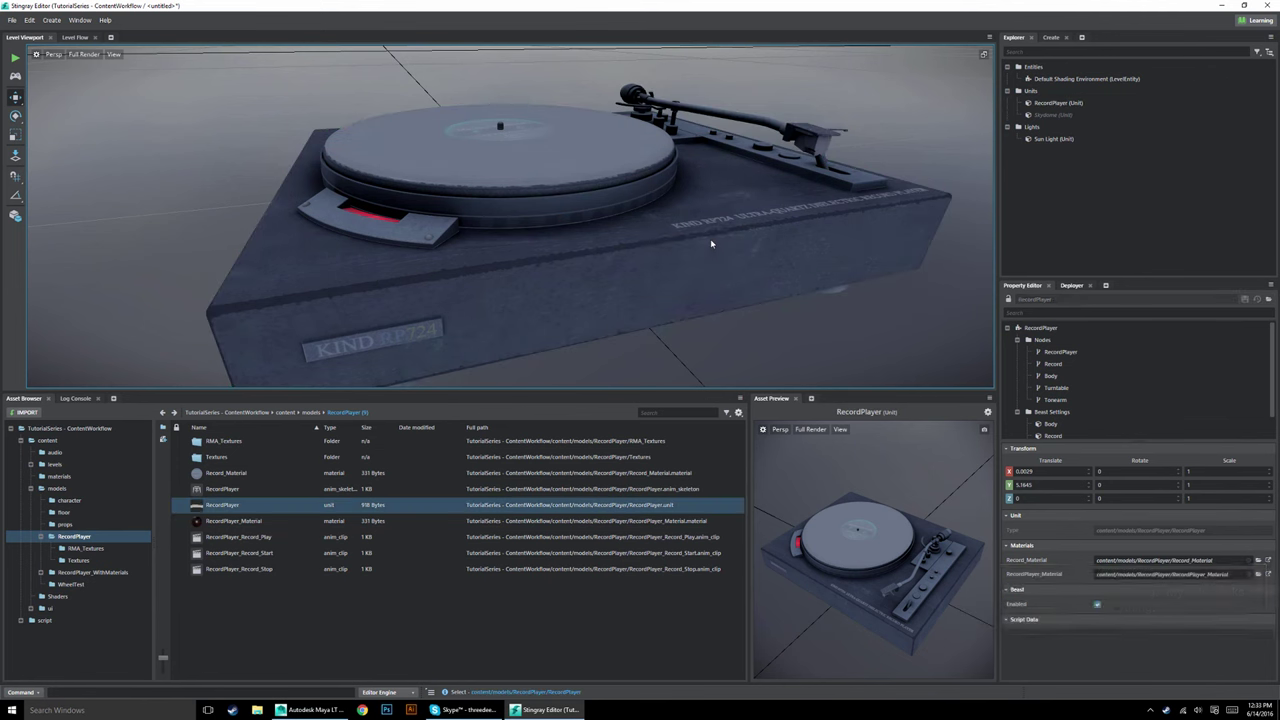
click(235, 521)
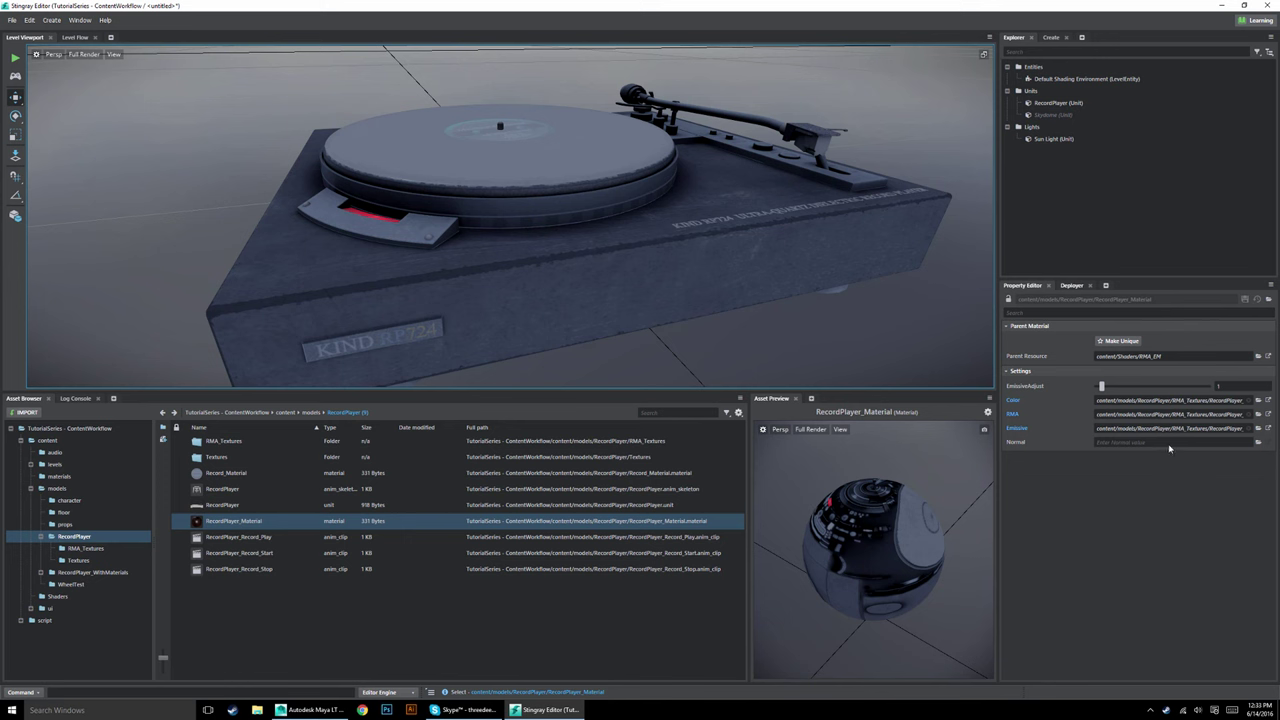
Drag RecordPlayer_normal from RMA_Textures onto RecordPlayer_Material's Normal slot and inspect the result.
double_click(224, 441)
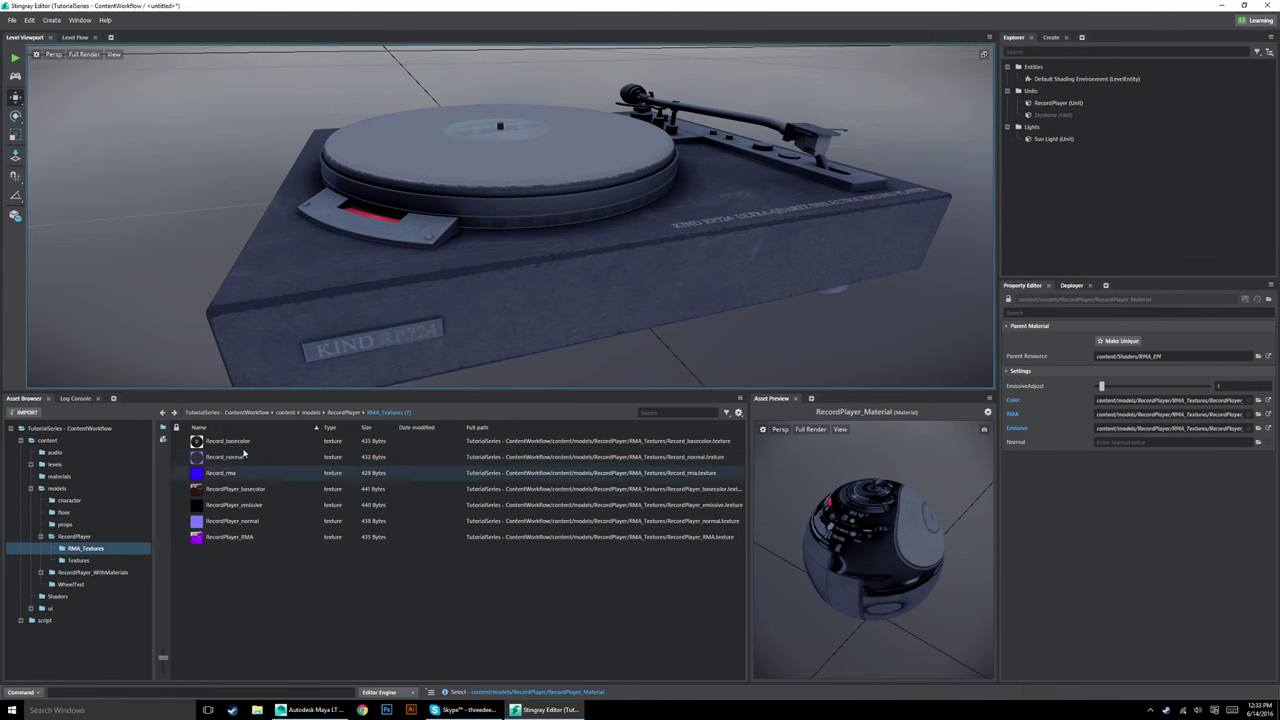
drag(222, 527, 1174, 446)
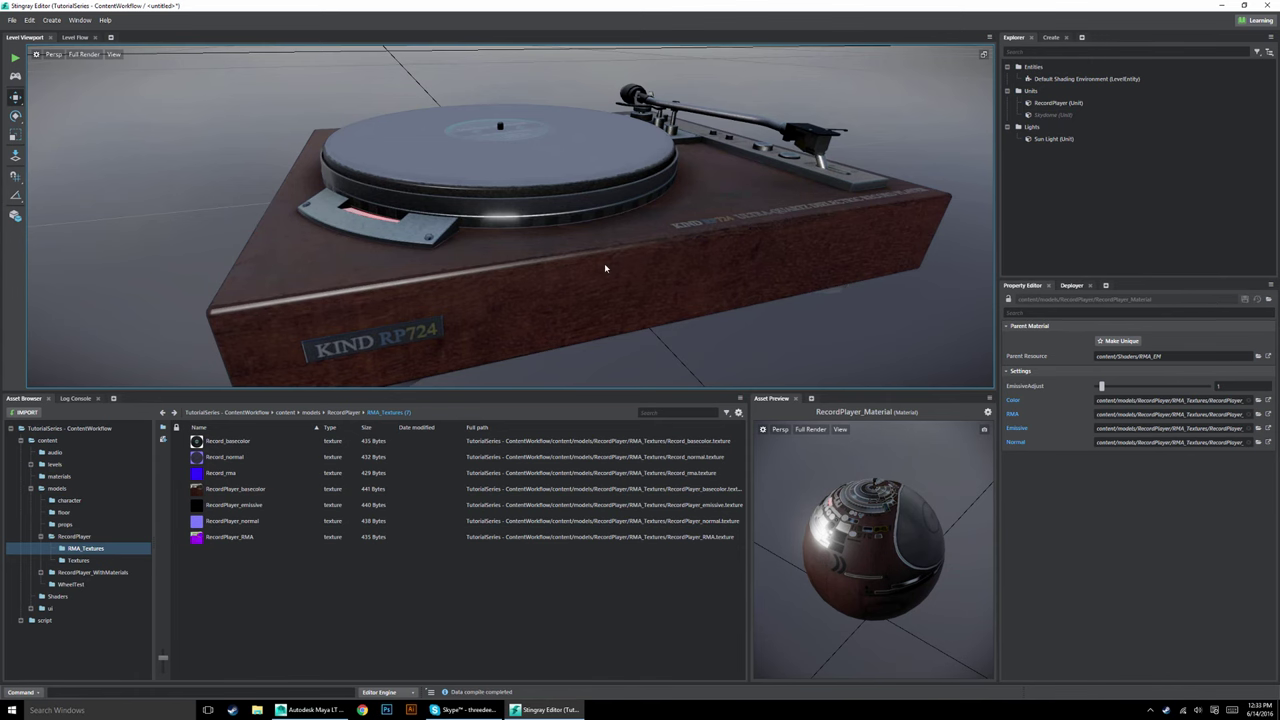
alt+drag(831, 225, 494, 470)
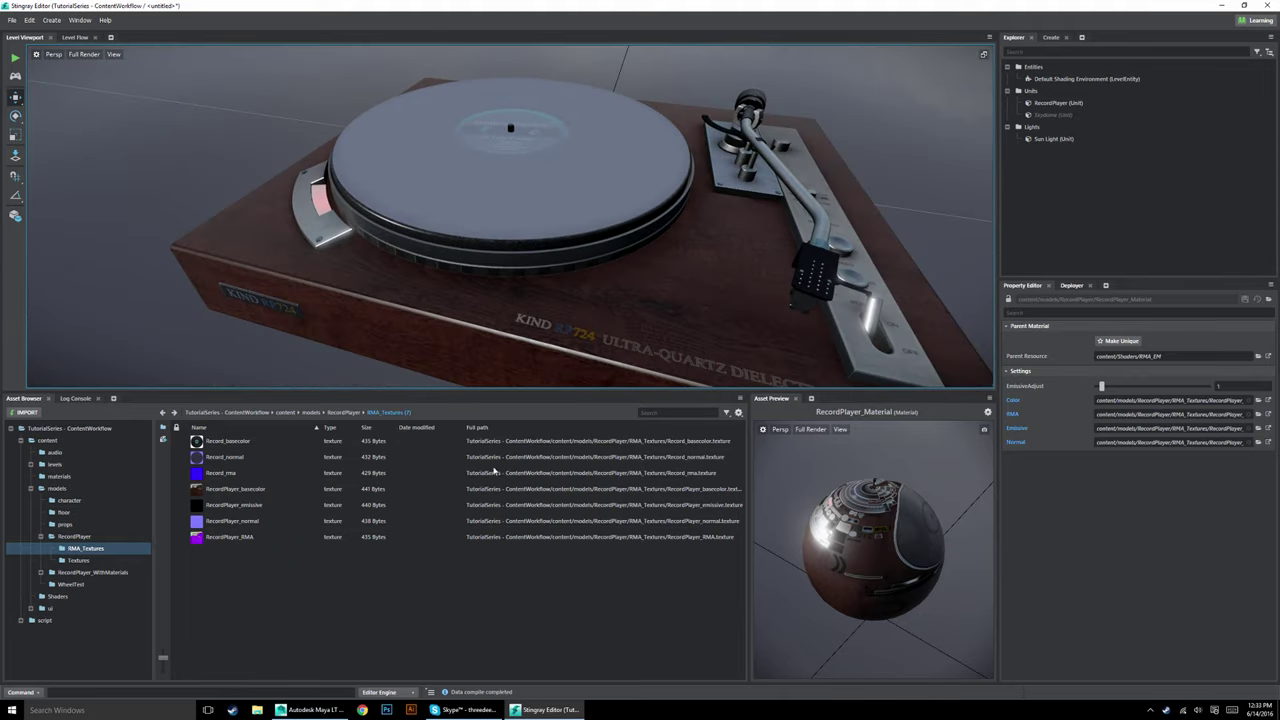
Select Record_Material and assign Record_normal from RMA_Textures to its Normal slot.
click(344, 412)
click(215, 474)
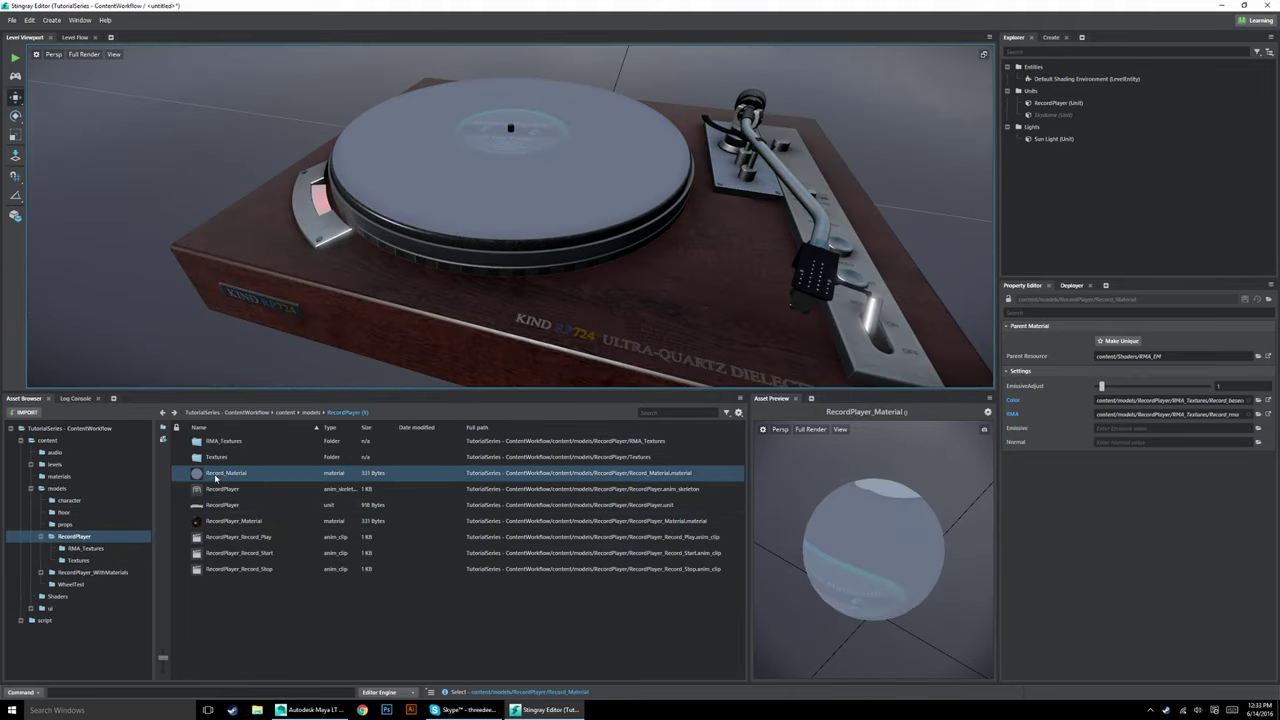
double_click(224, 444)
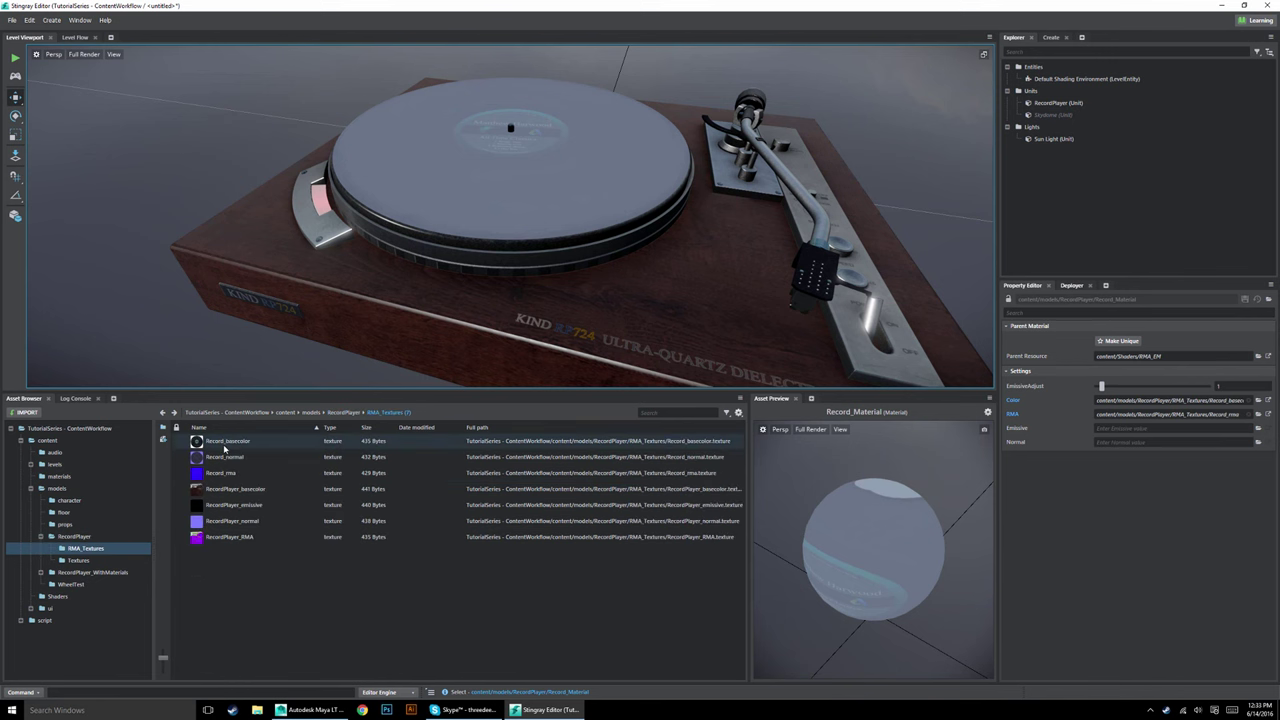
drag(391, 451, 1153, 447)
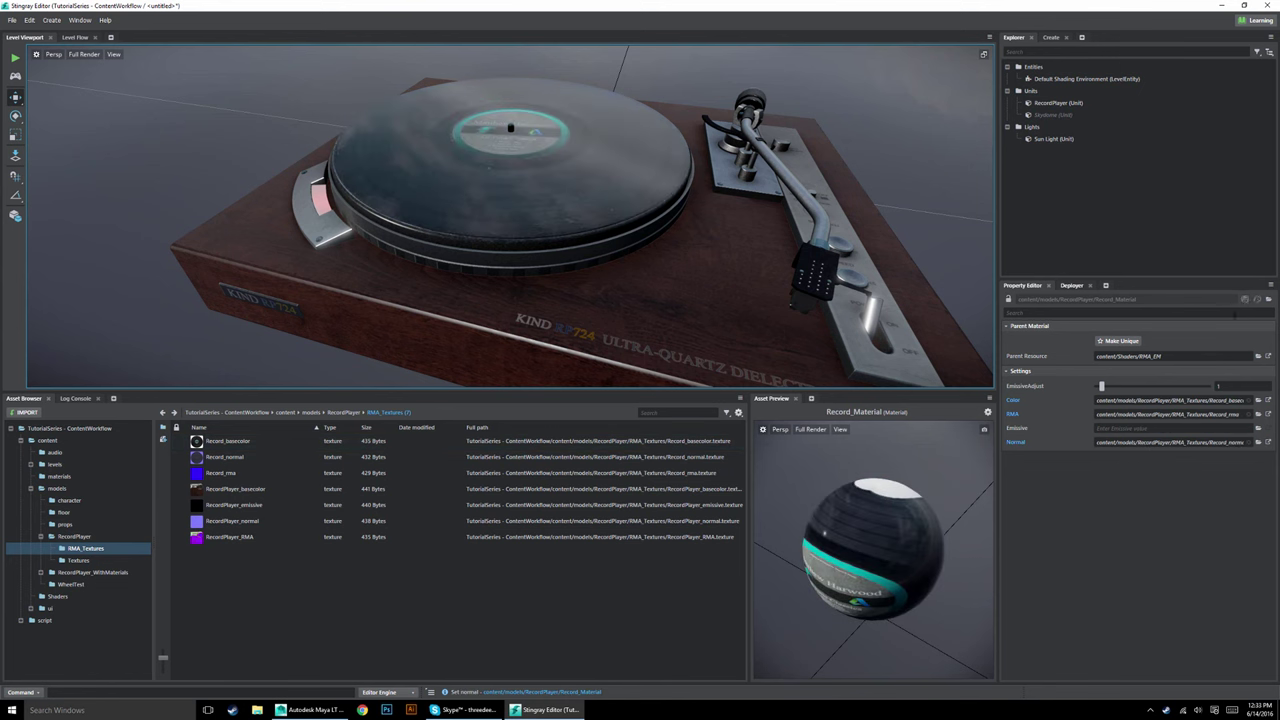
alt+drag(564, 273, 791, 253)
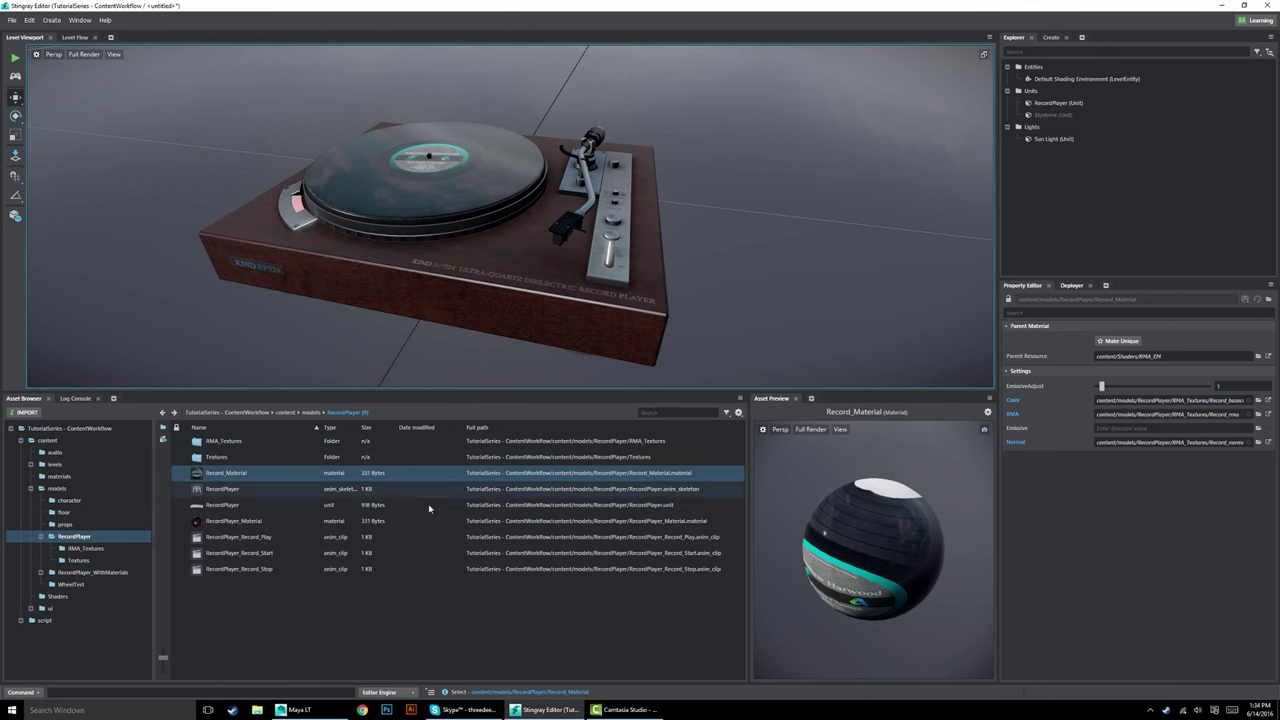
Zero RecordPlayer_Material's EmissiveAdjust, then raise it until the front panel glows red.
click(237, 521)
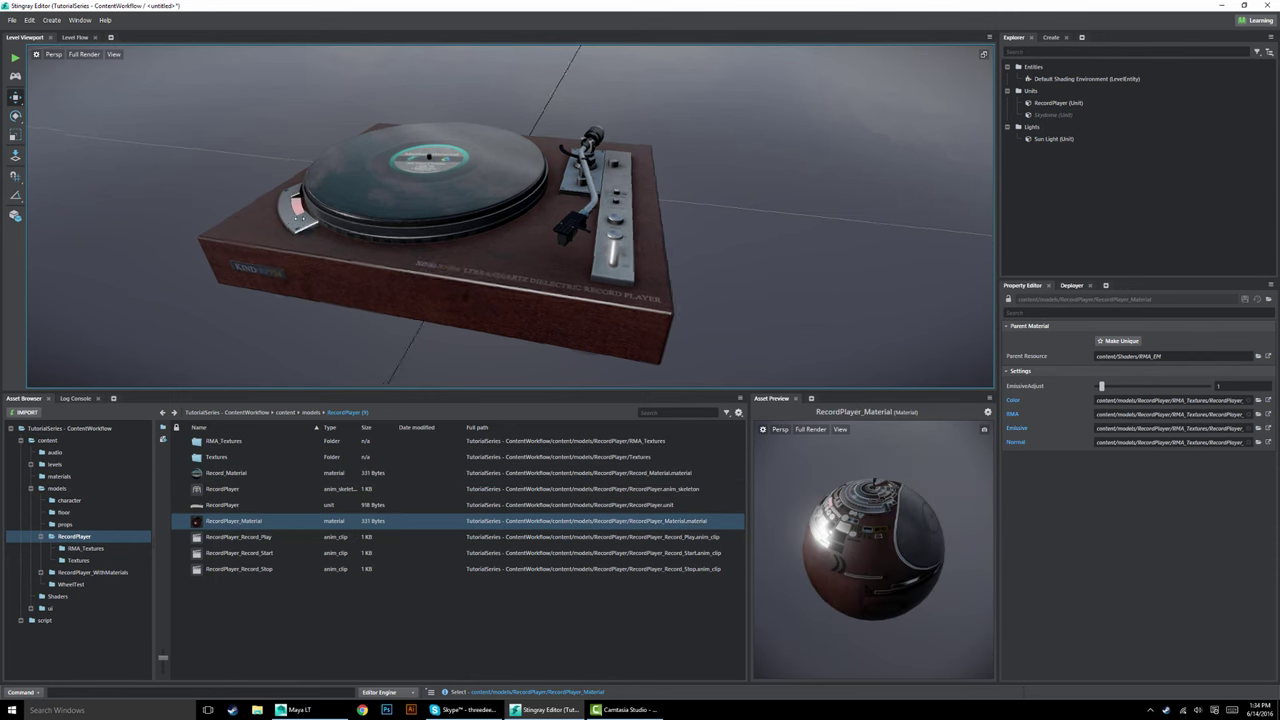
alt+drag(400, 277, 525, 280)
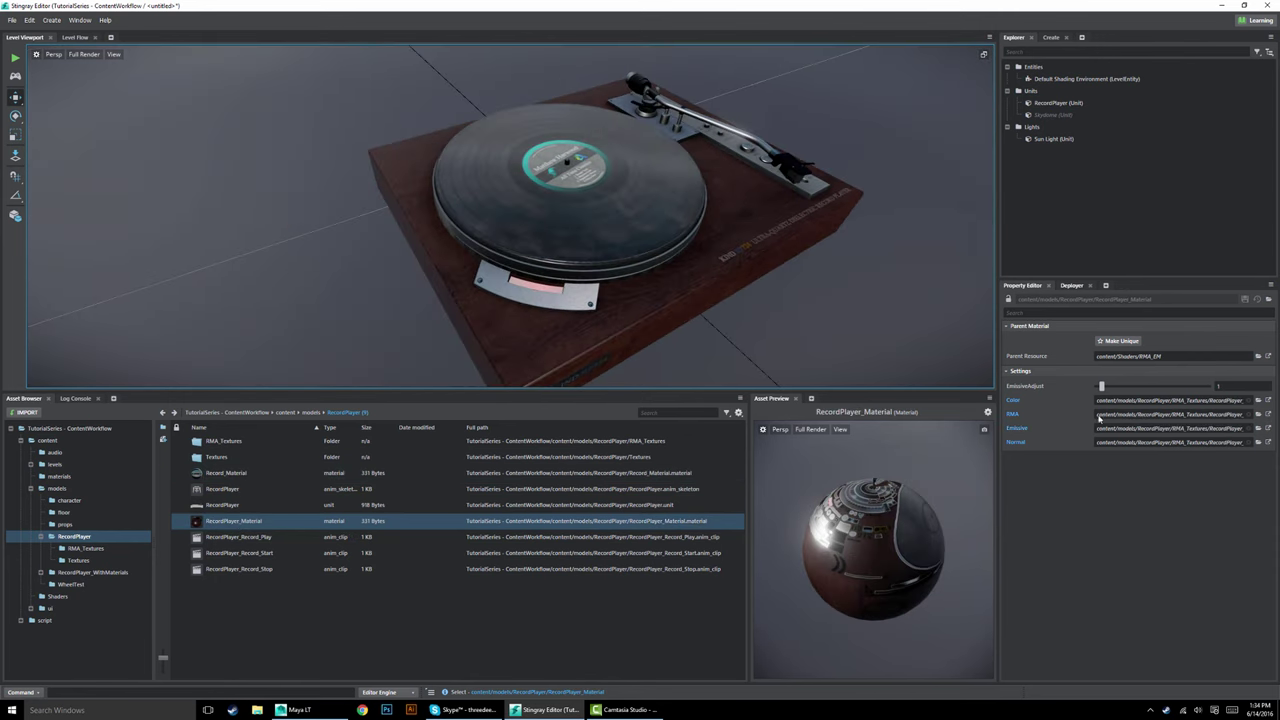
scroll(831, 338, up, 5)
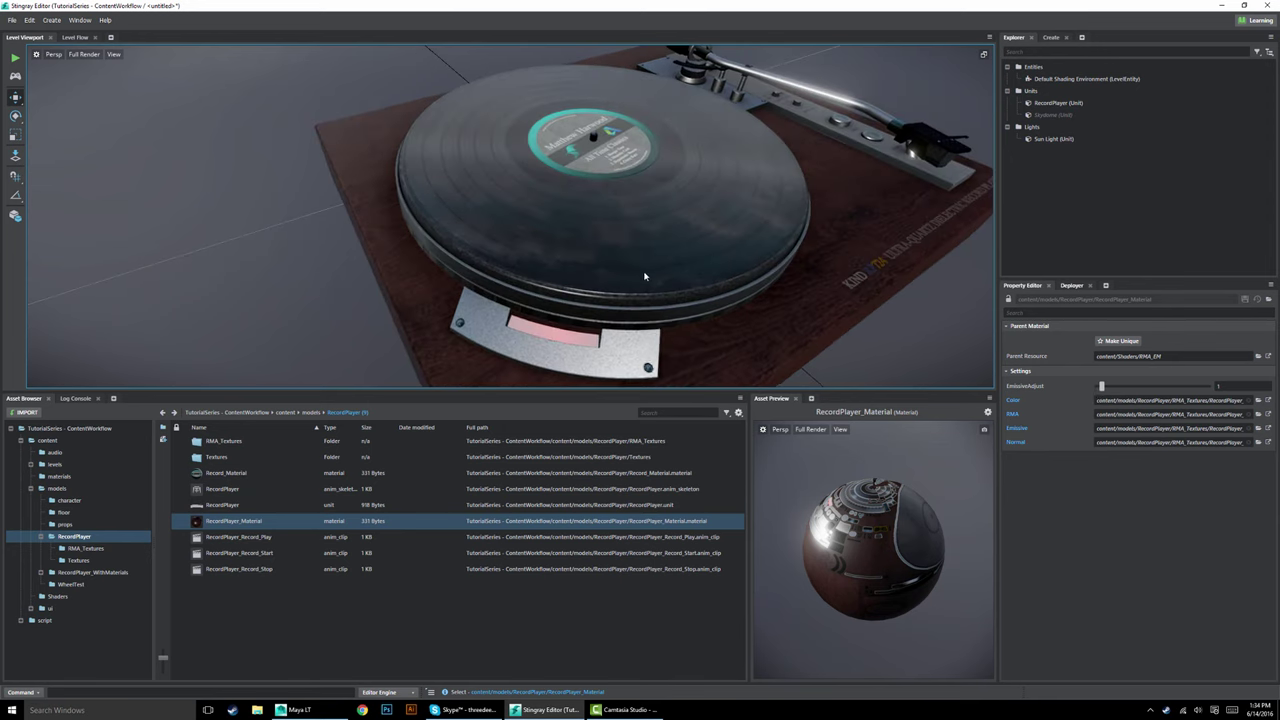
drag(1101, 386, 1081, 390)
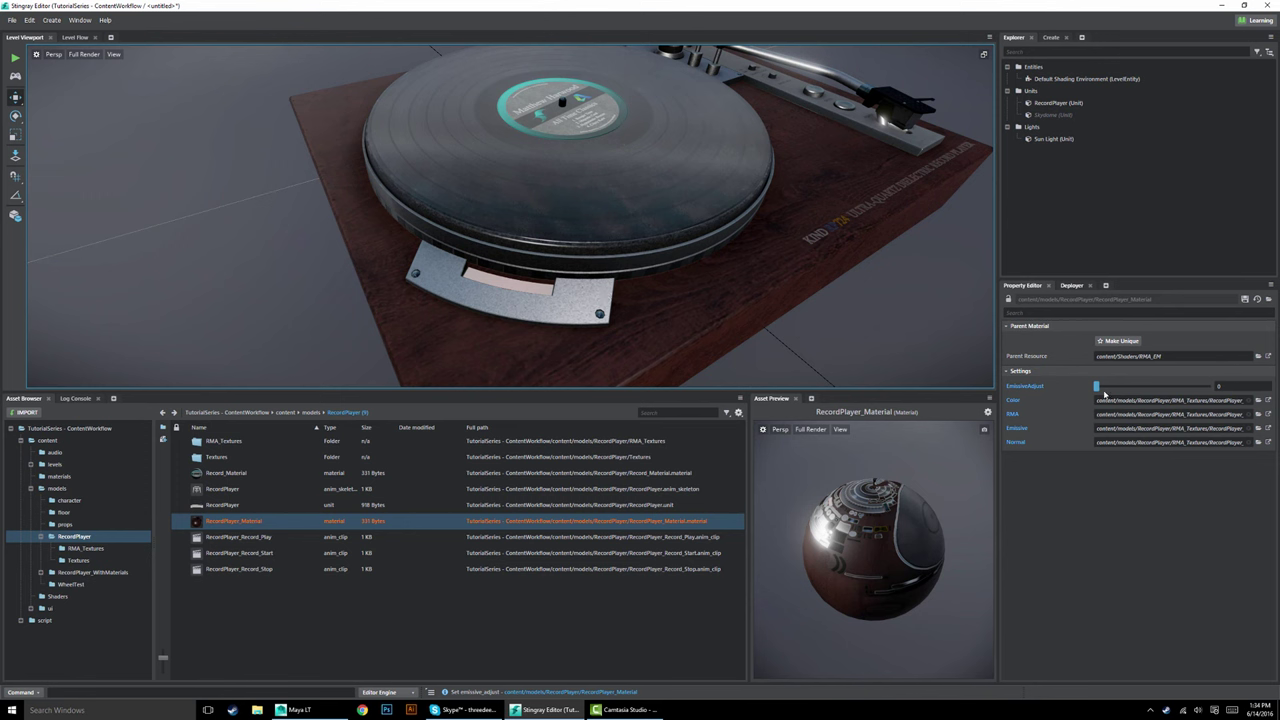
drag(1094, 389, 1223, 400)
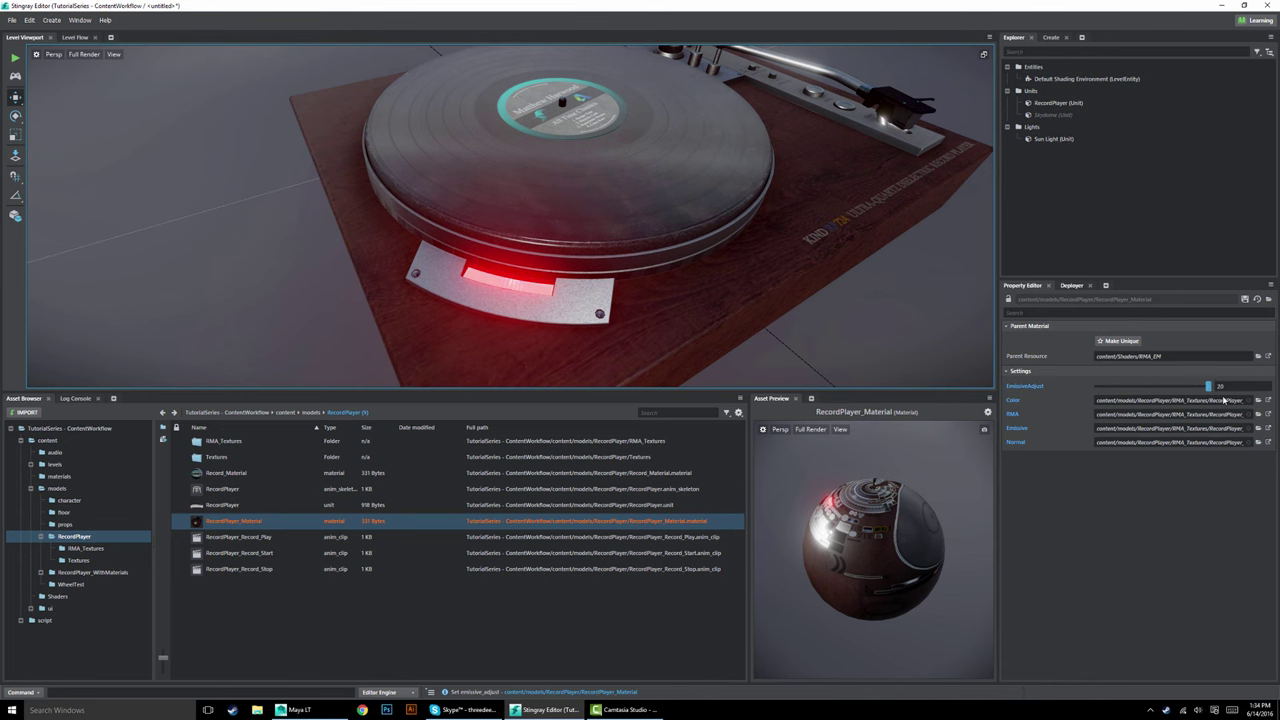
Bring EmissiveAdjust down from 13.603 to about 2.6, checking the glow from several angles.
alt+drag(843, 337, 780, 260)
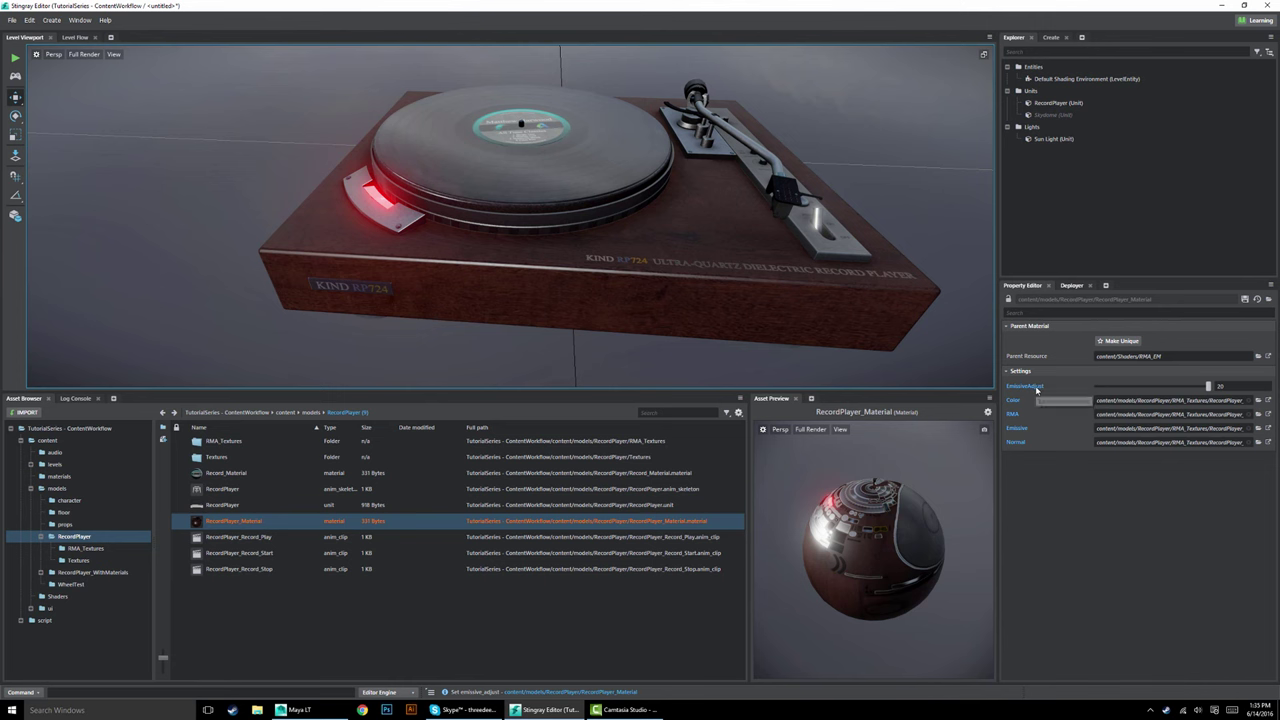
alt+drag(491, 174, 693, 349)
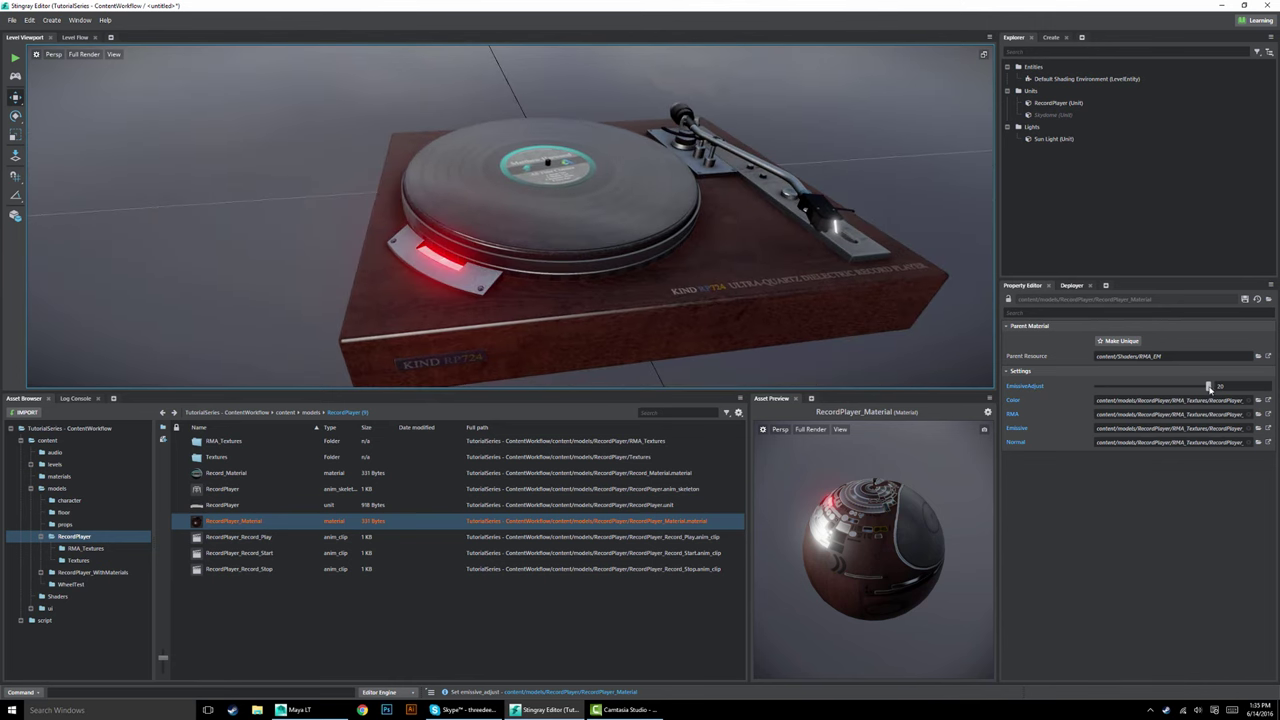
drag(1208, 387, 1109, 409)
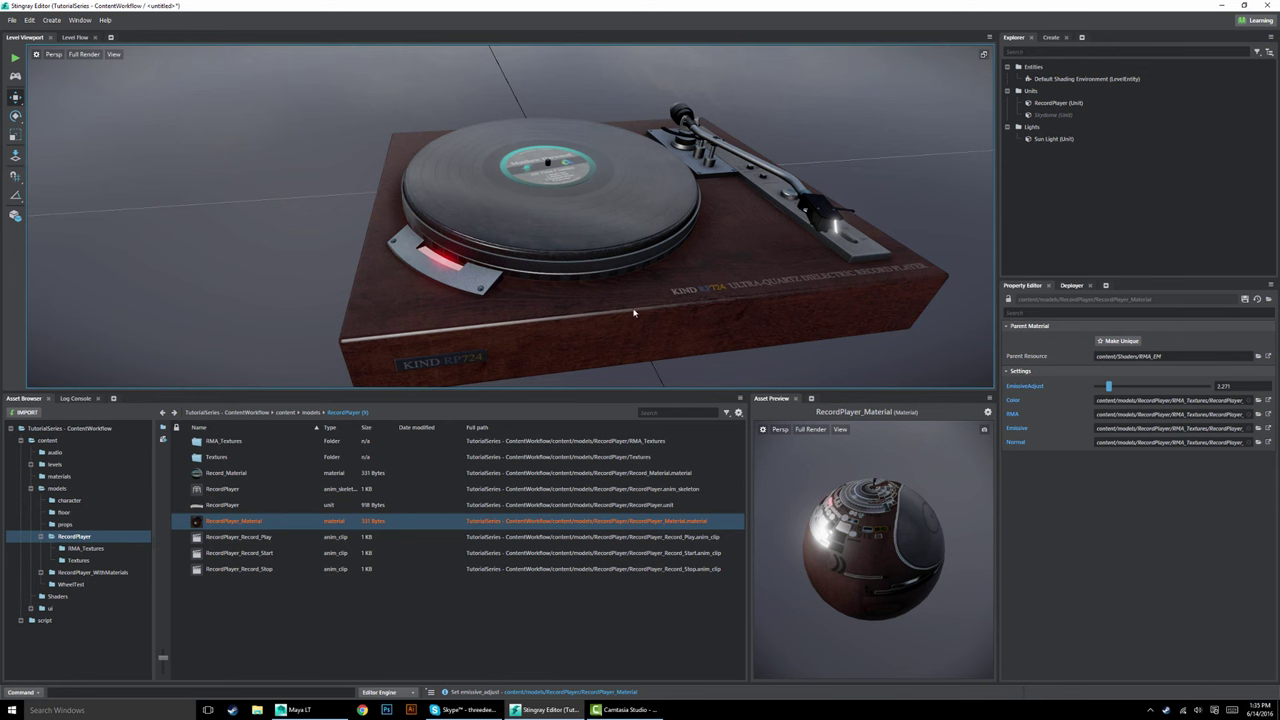
mouse_move(1109, 386)
mouse_down()
mouse_move(1096, 389)
mouse_move(1146, 389)
mouse_move(1111, 394)
mouse_up()
alt+drag(520, 250, 241, 503)
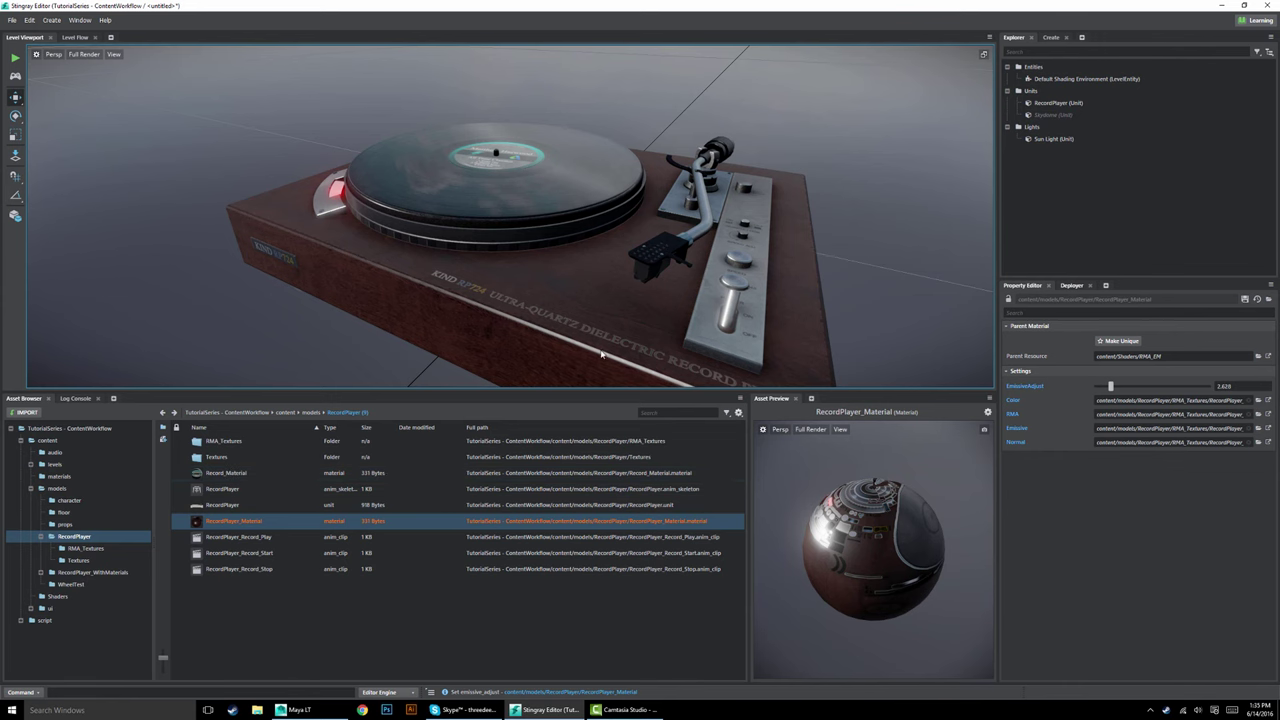
alt+drag(360, 300, 580, 314)
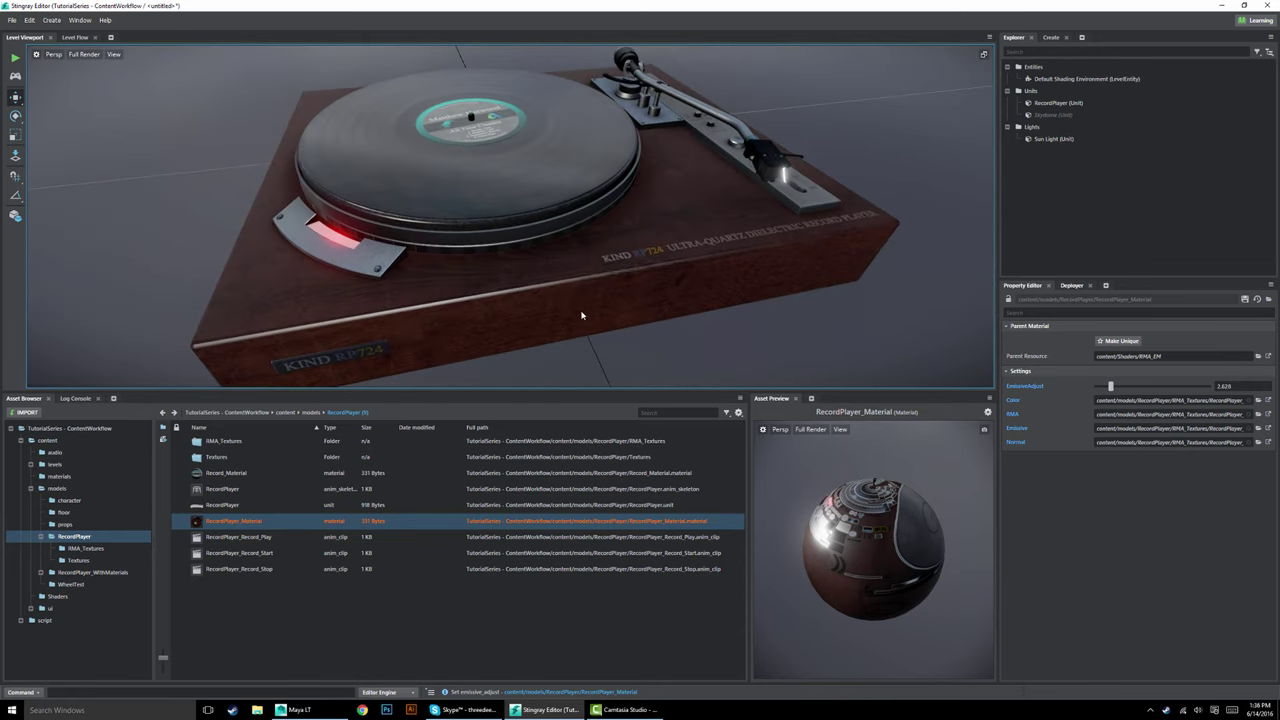